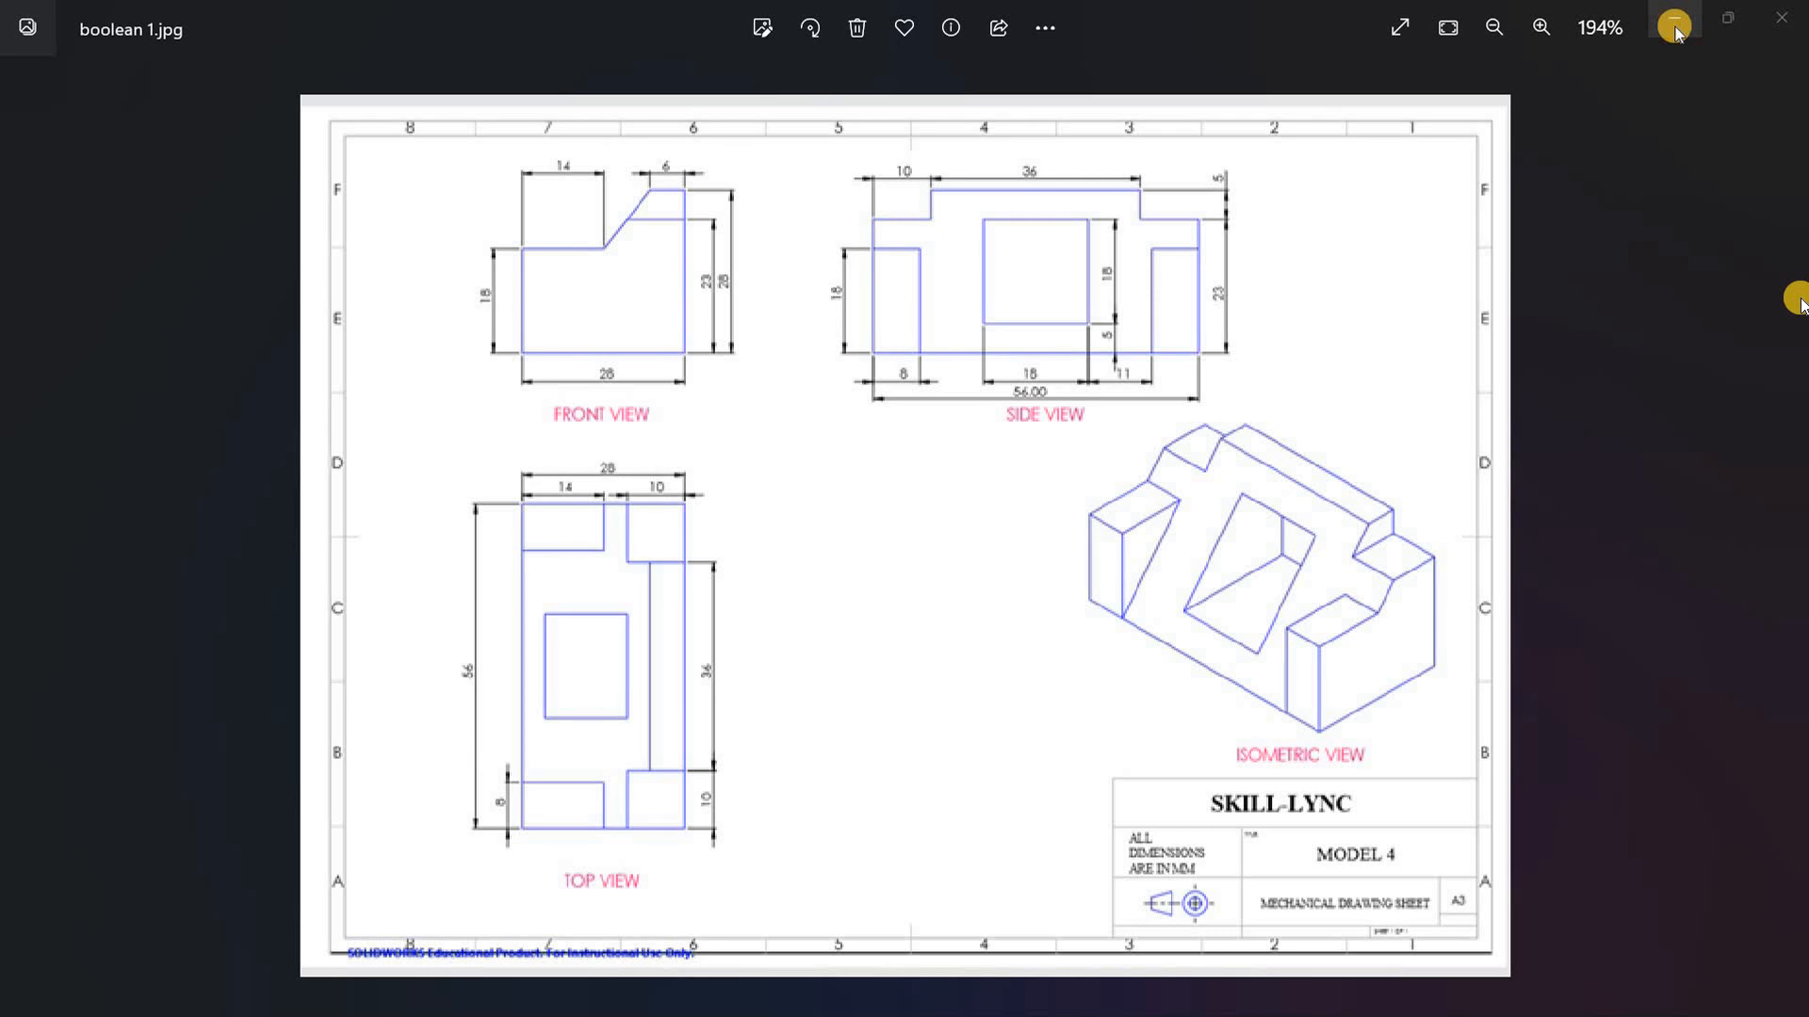
Step: Switch to the Word document and read through the notes on using Boolean operations
click(1675, 26)
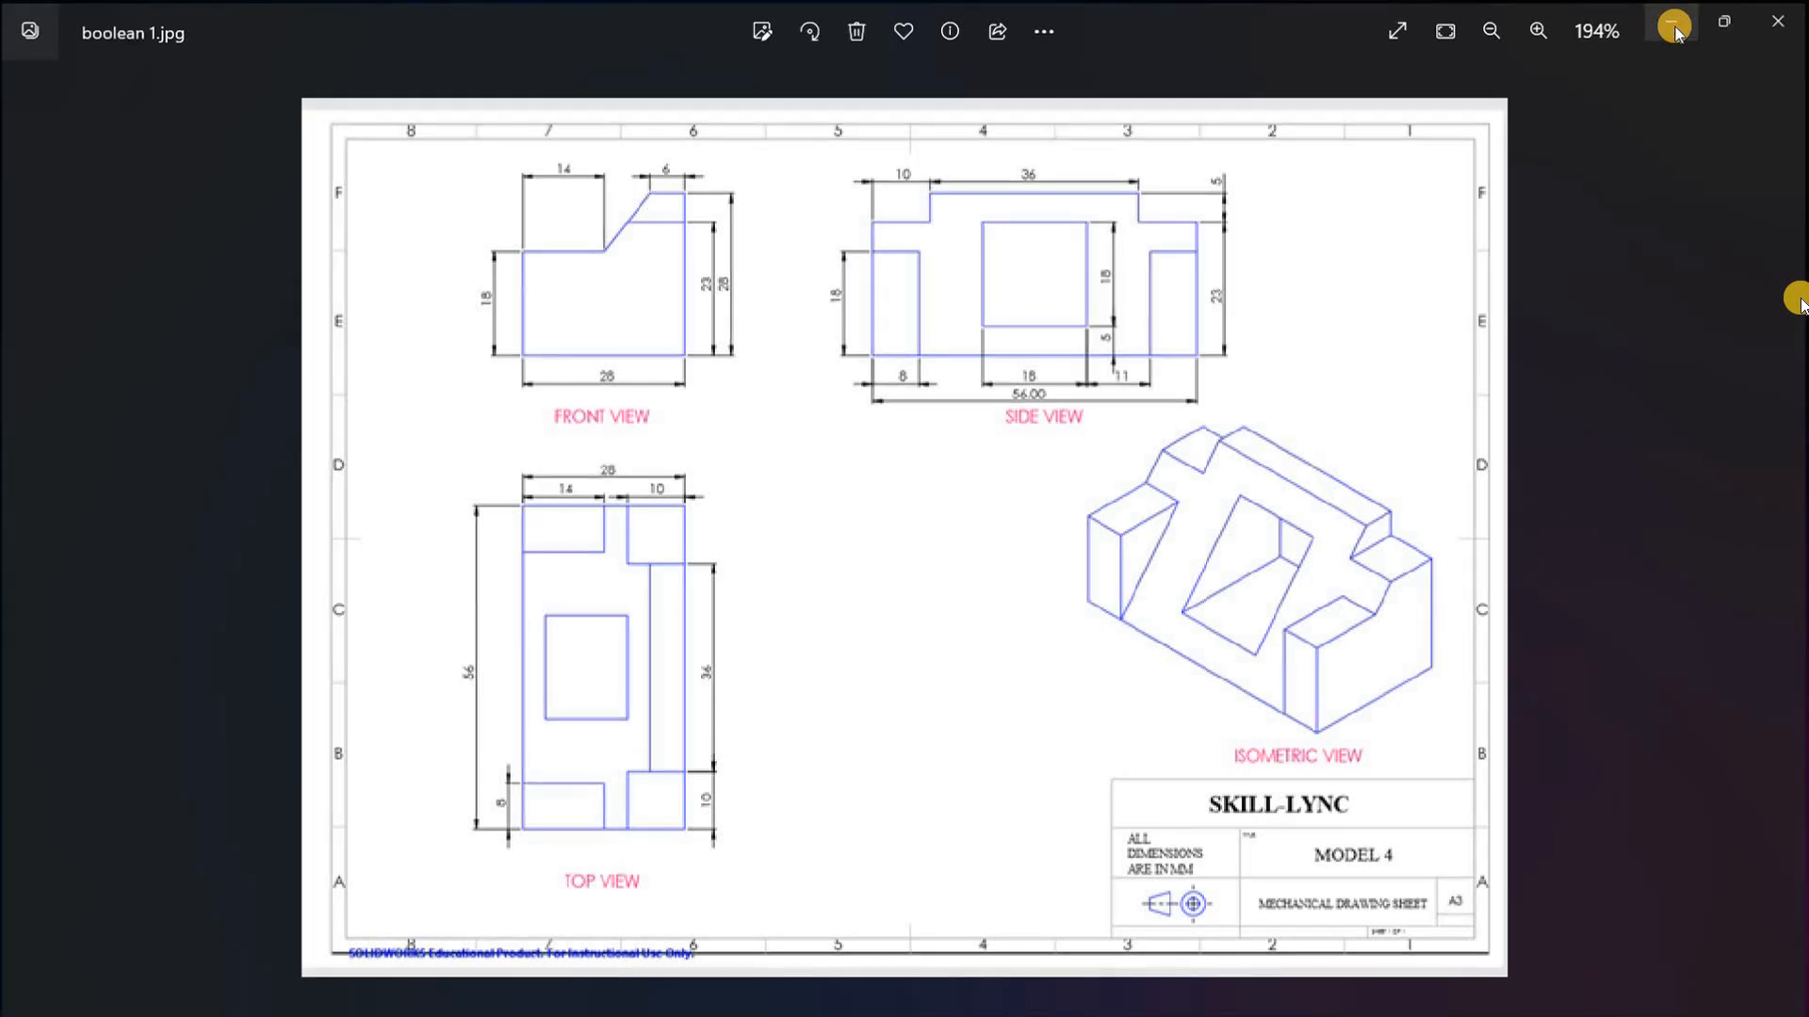
mouse_move(735, 1006)
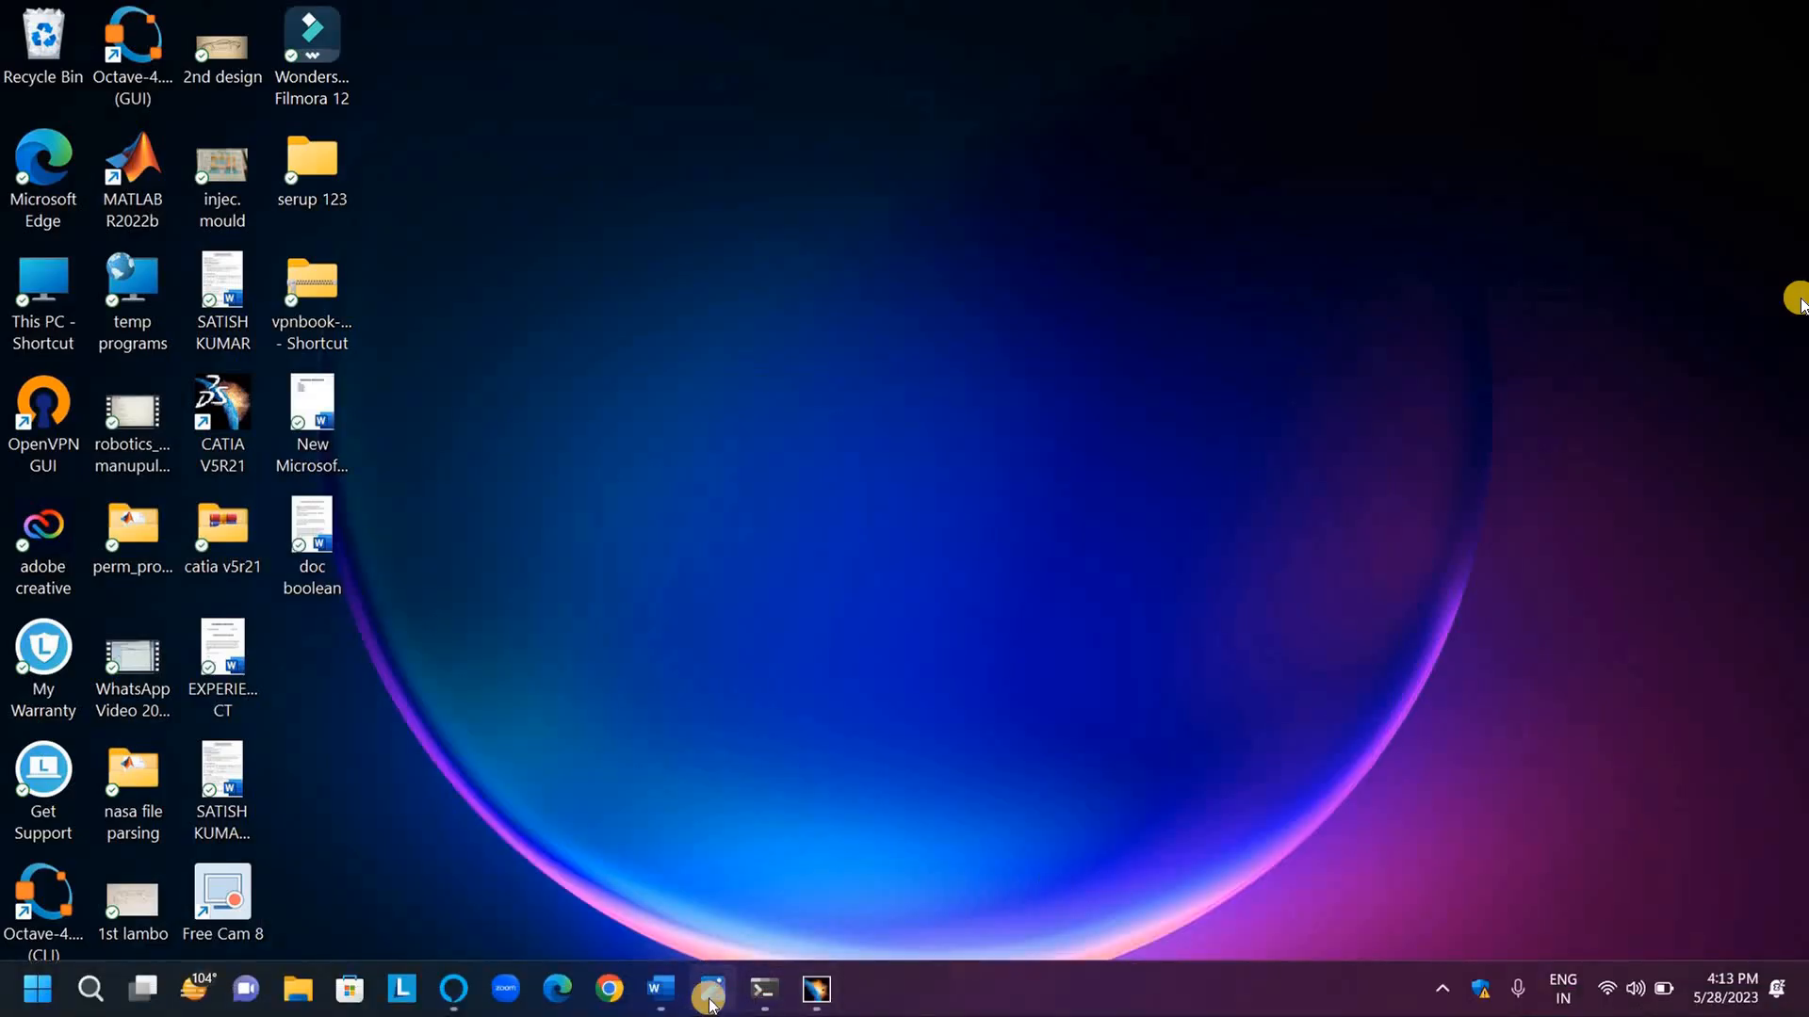
click(663, 999)
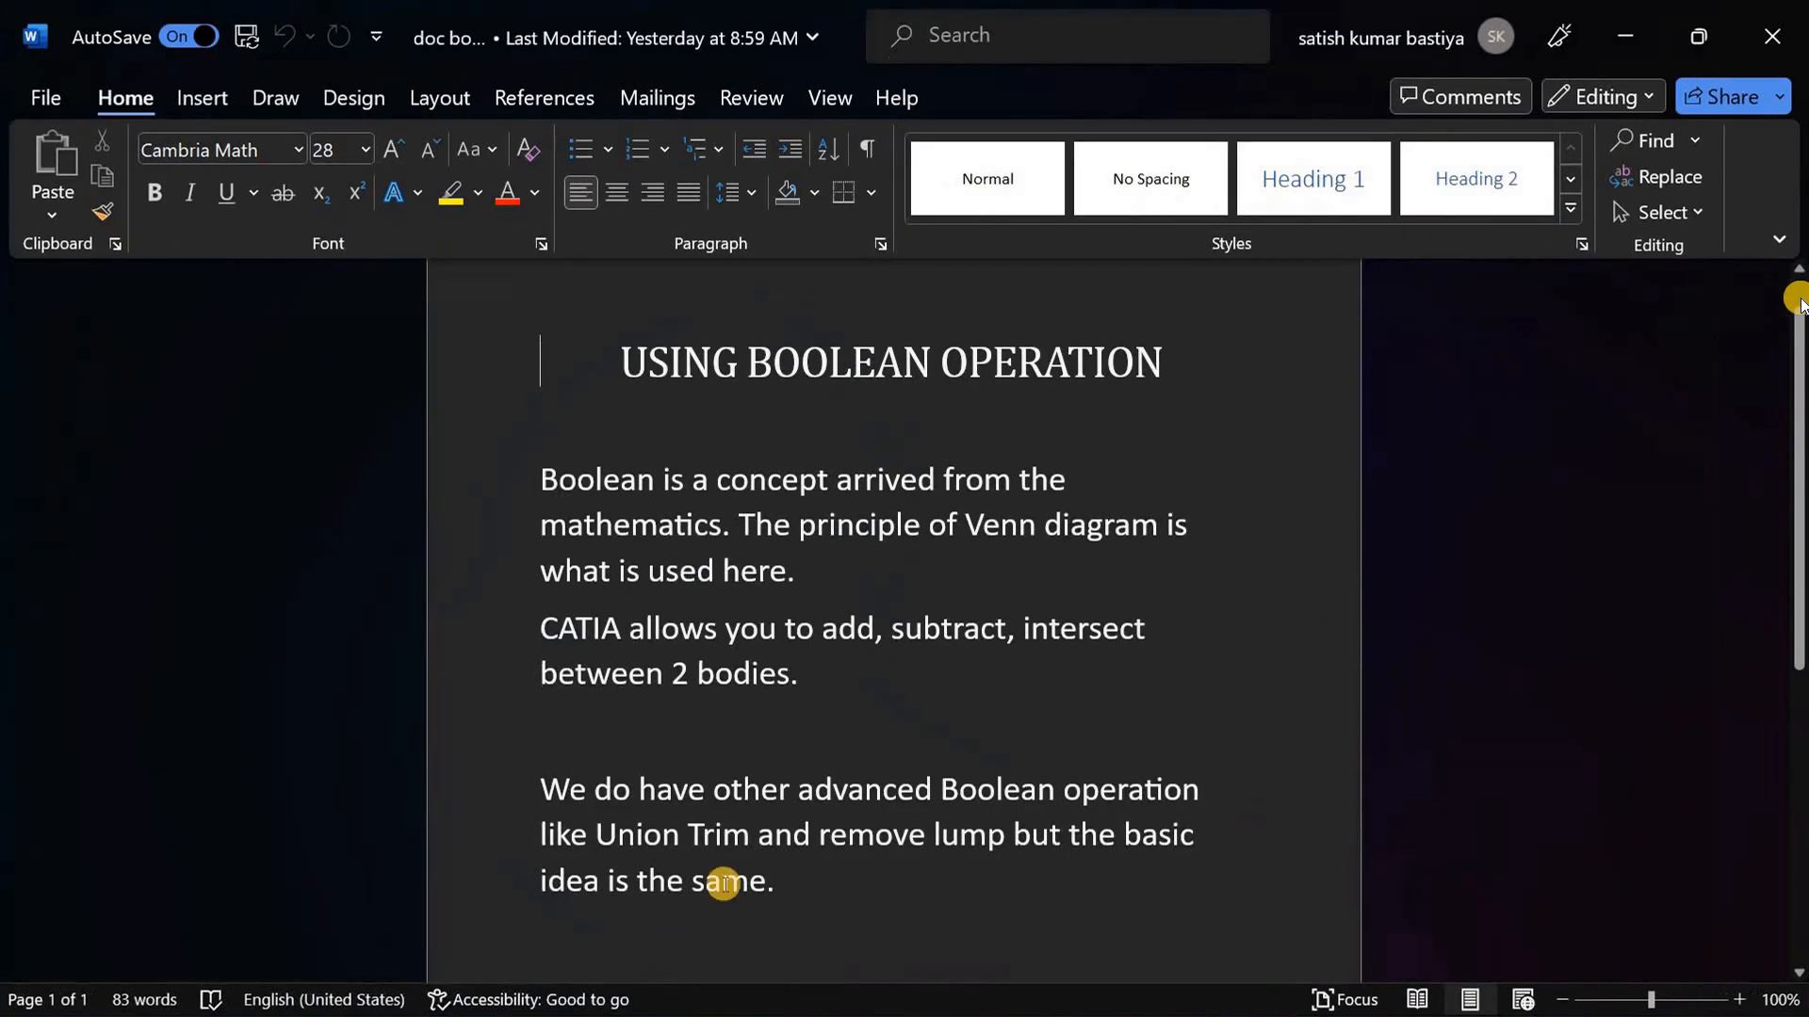
scroll(1504, 454, up, 1)
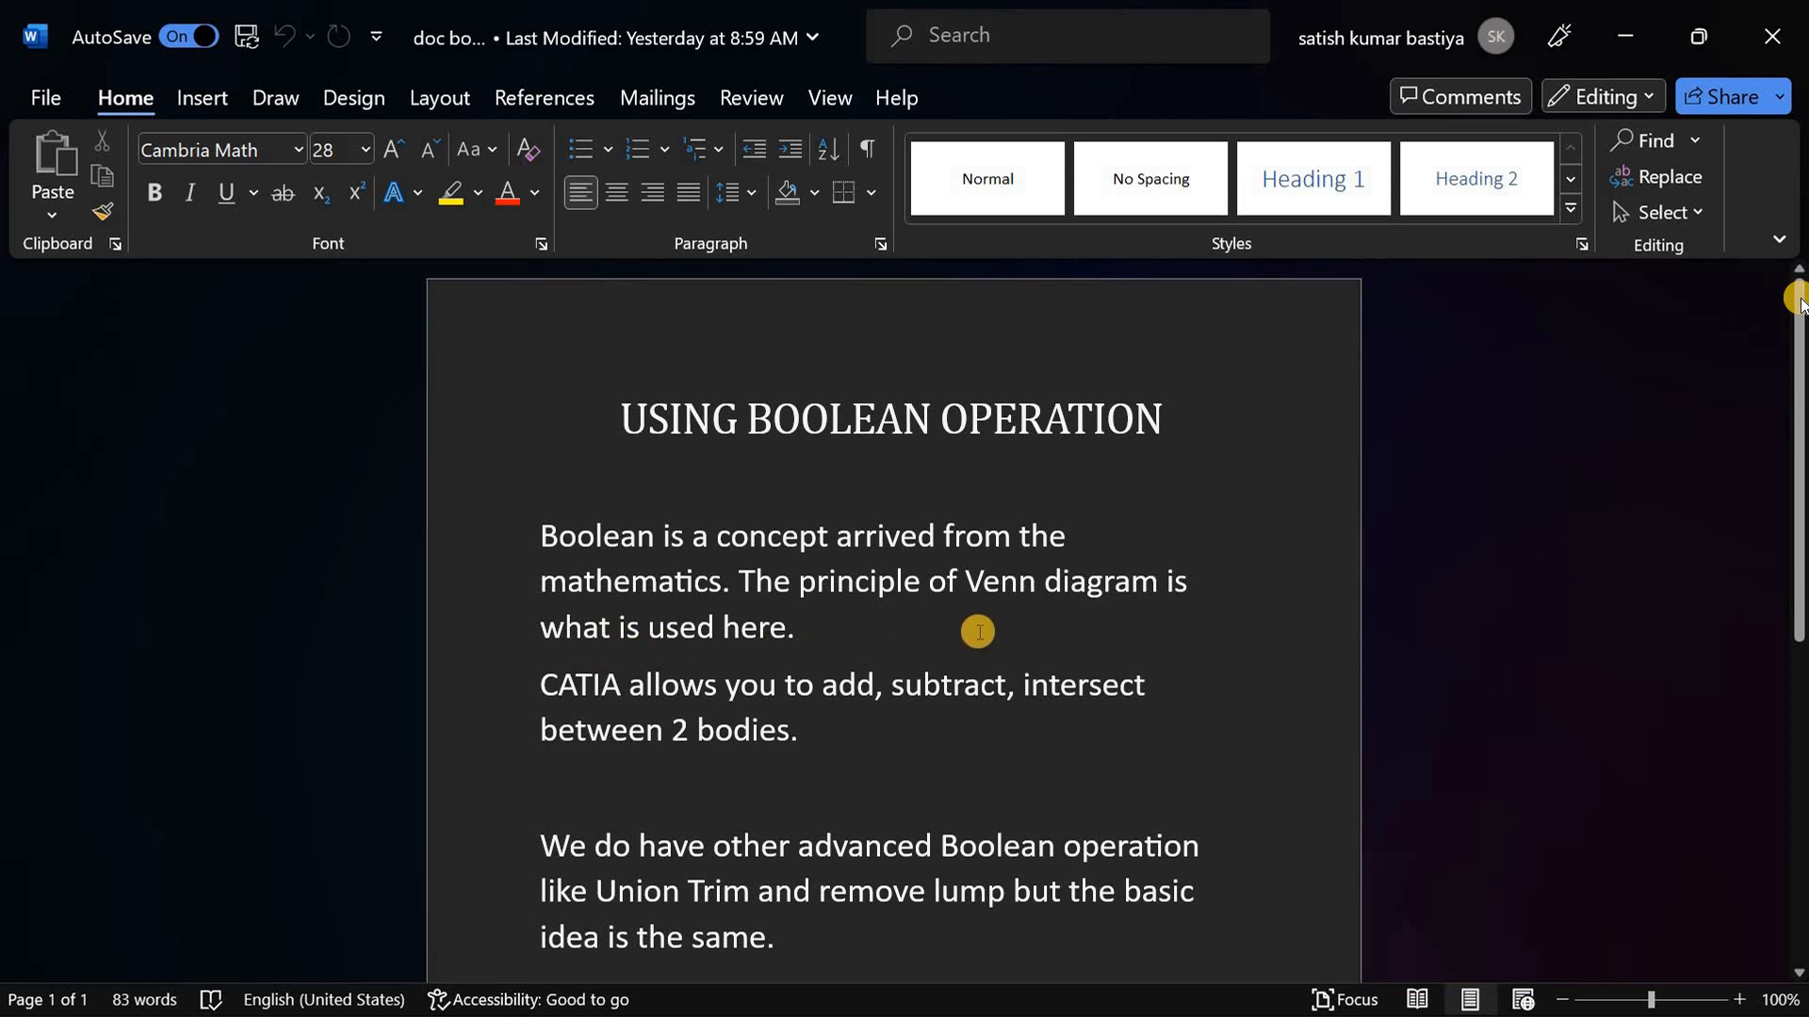
scroll(965, 621, down, 1)
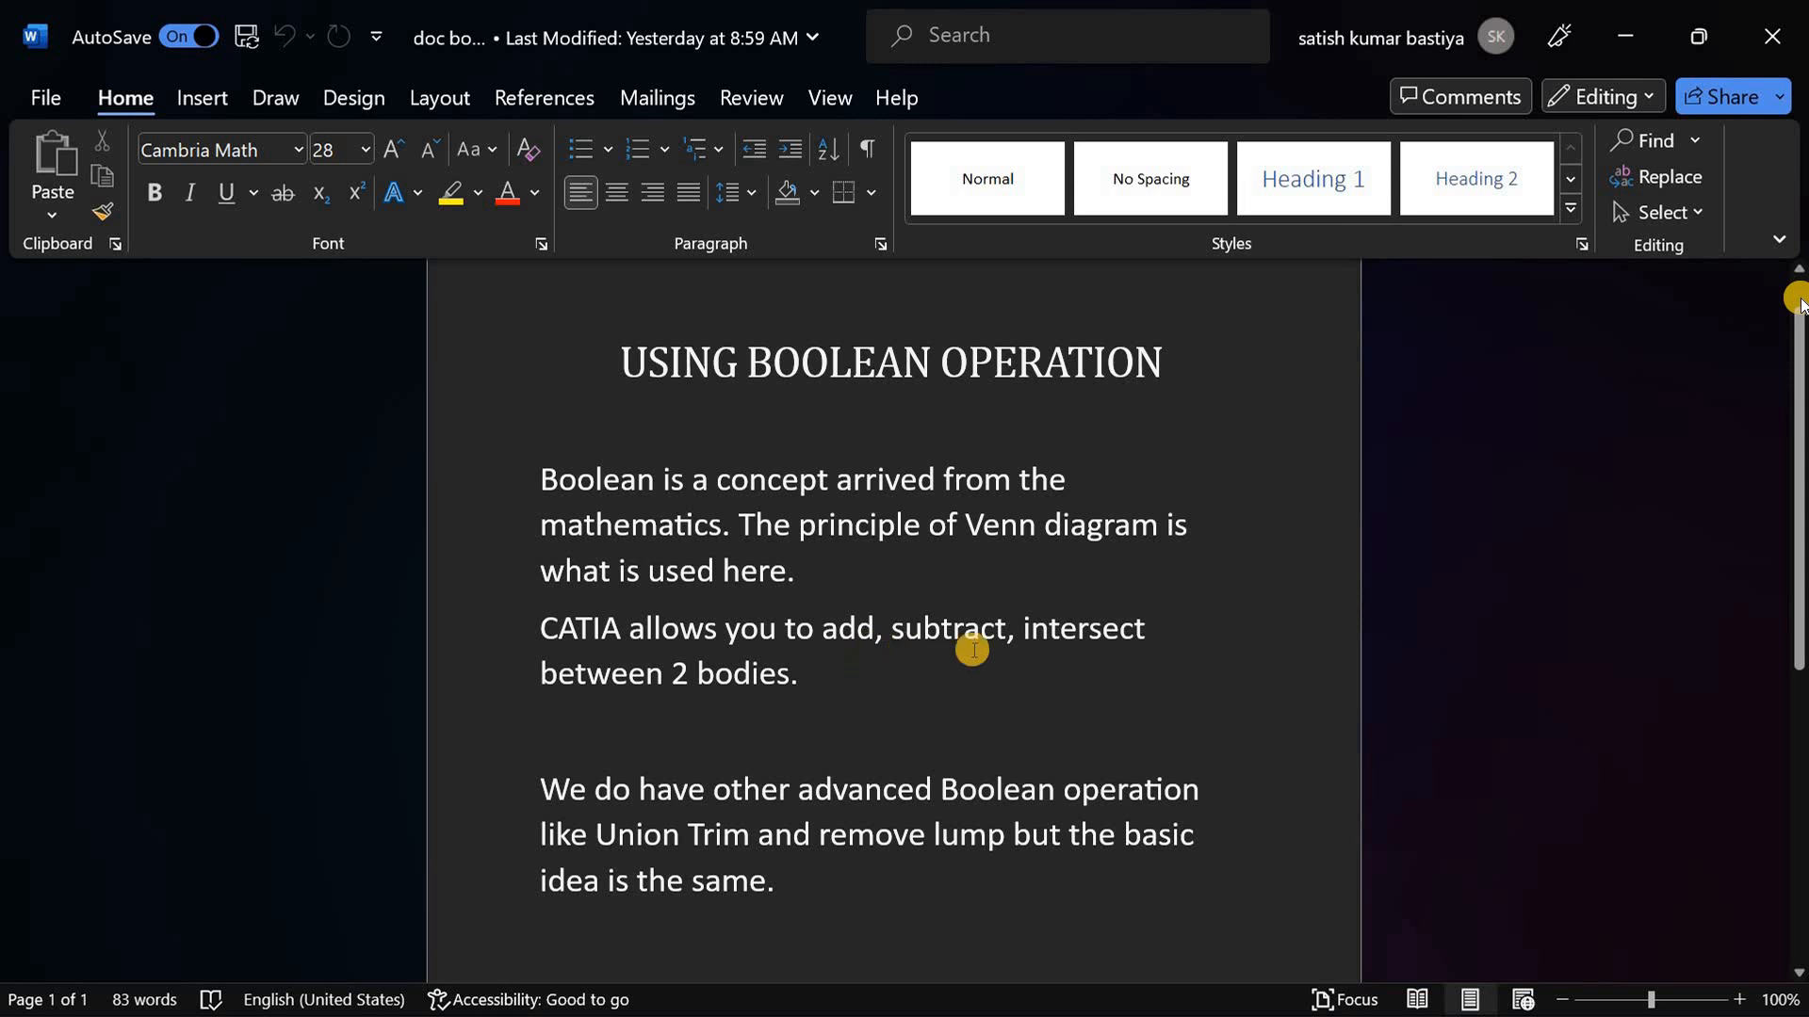
scroll(905, 641, down, 3)
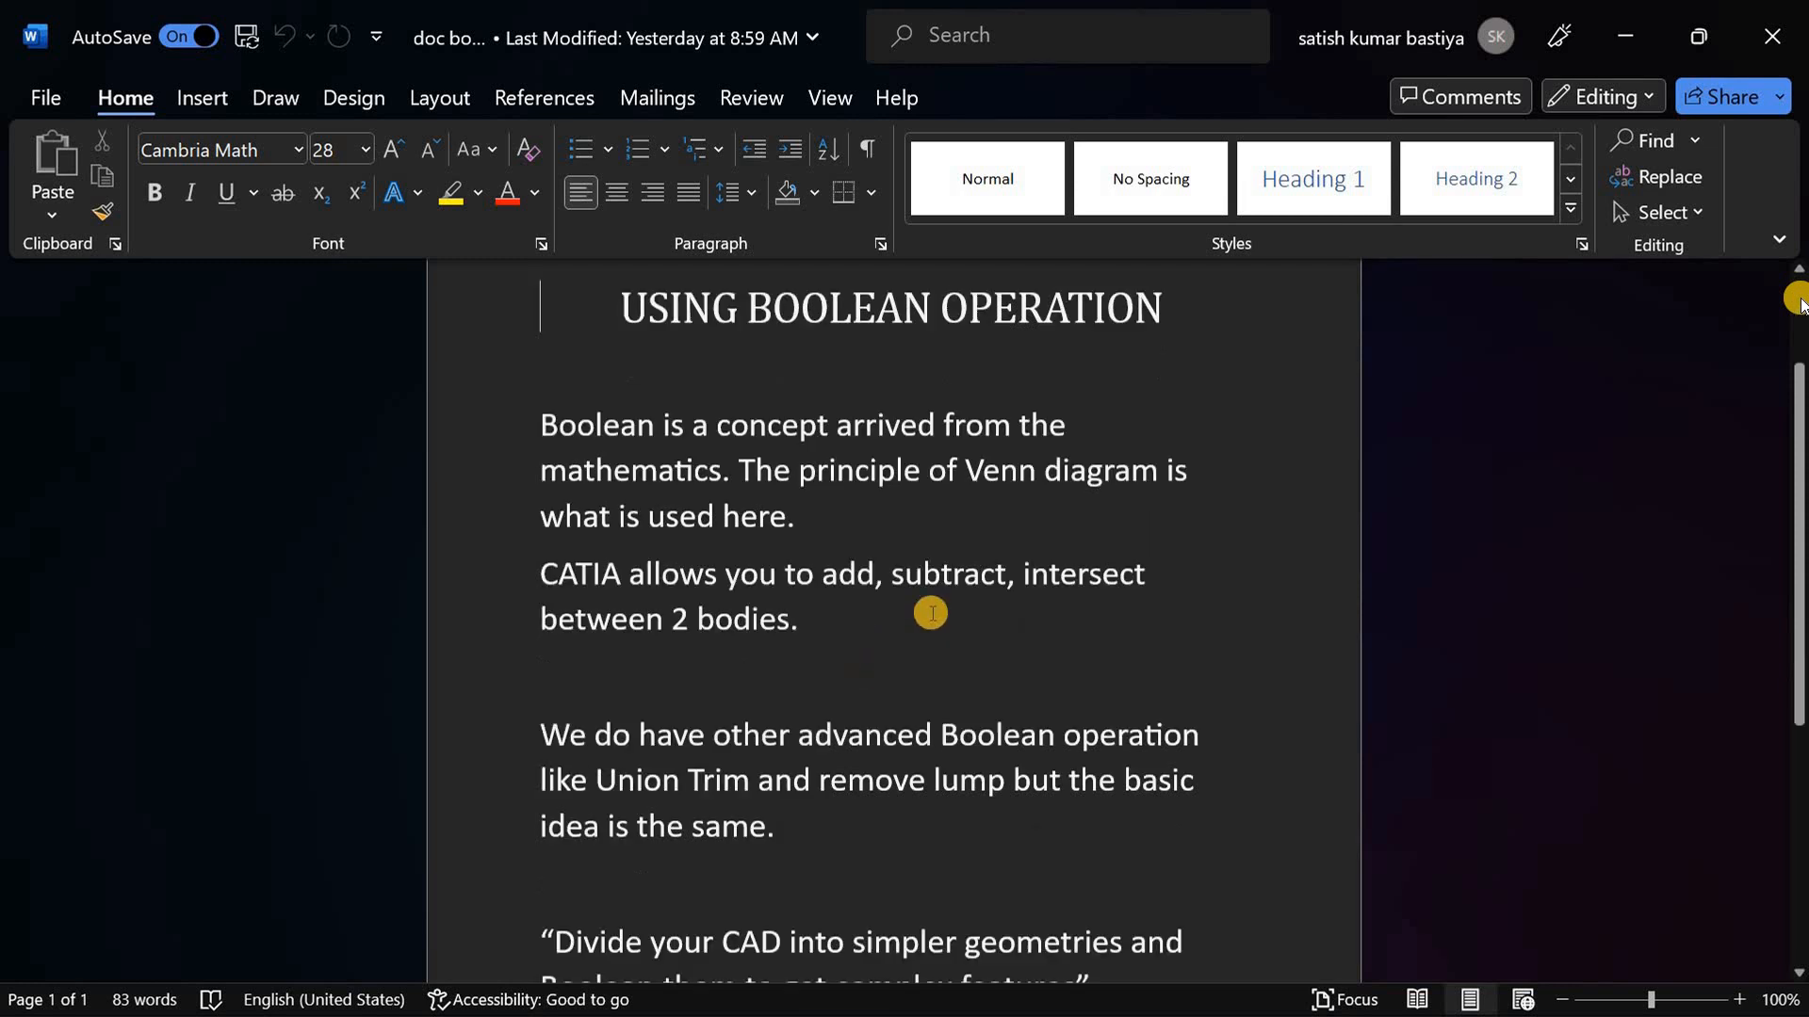
scroll(905, 631, down, 1)
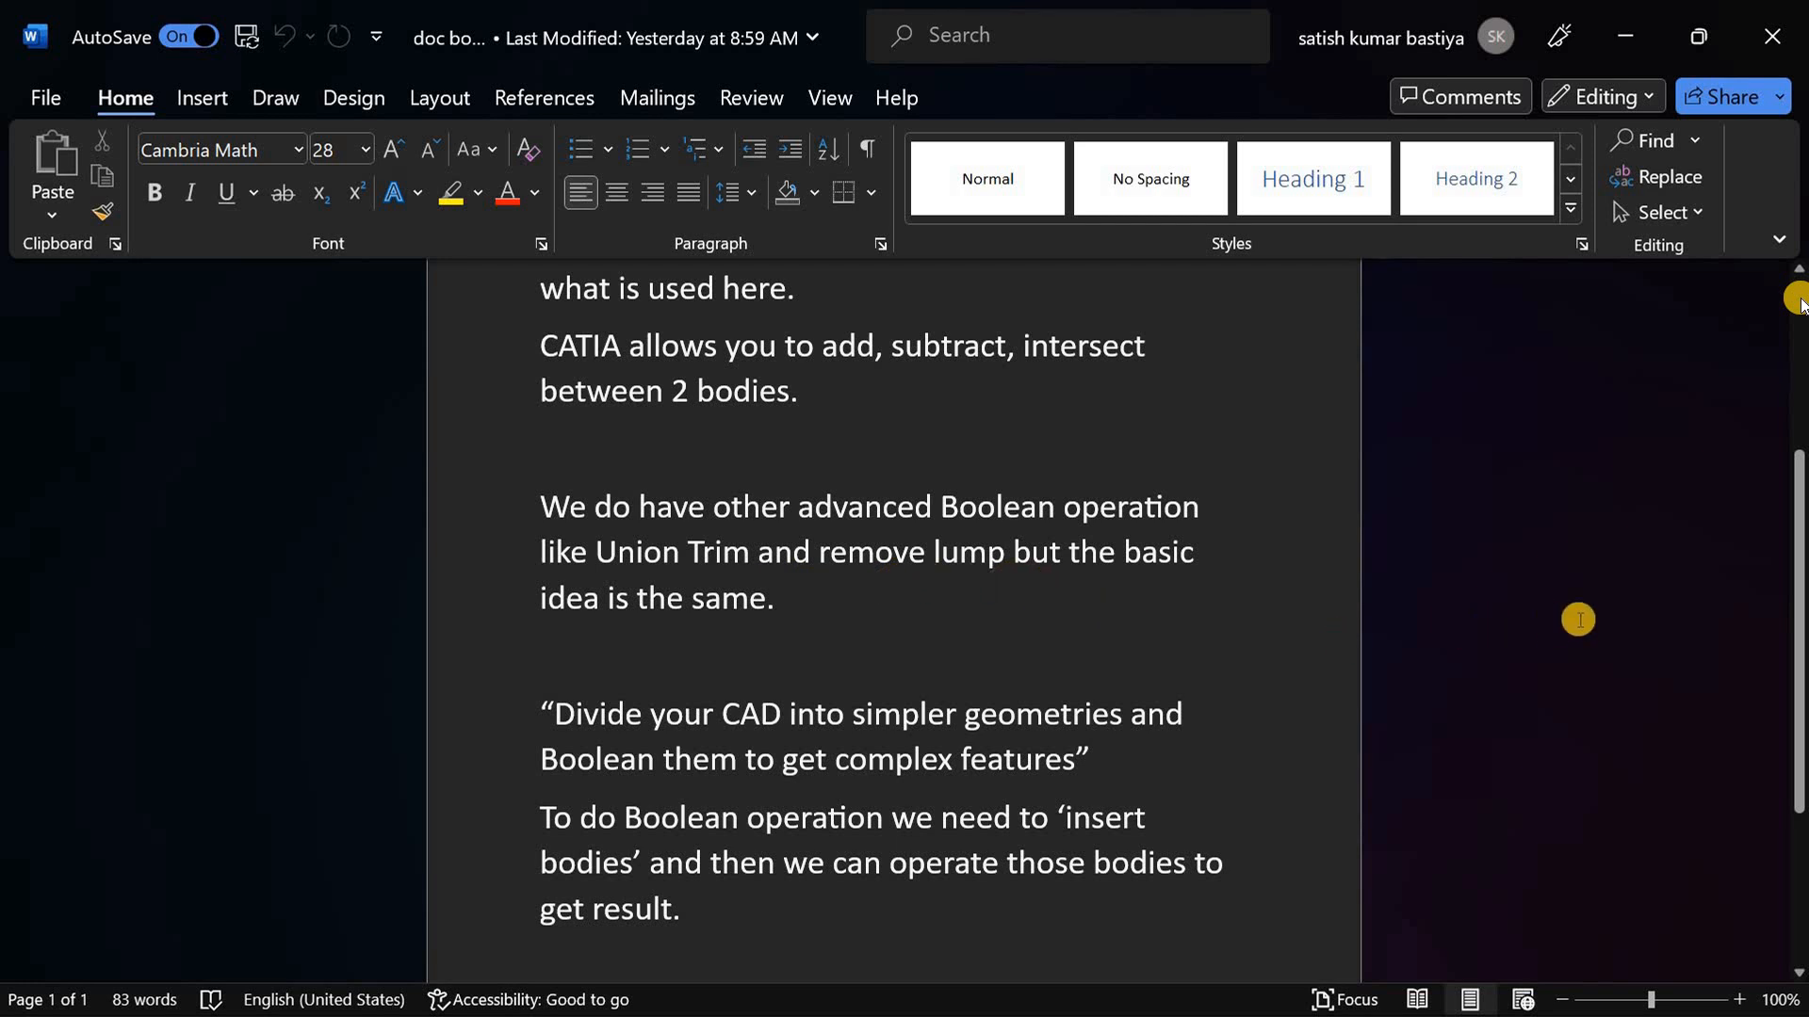
scroll(1564, 565, down, 2)
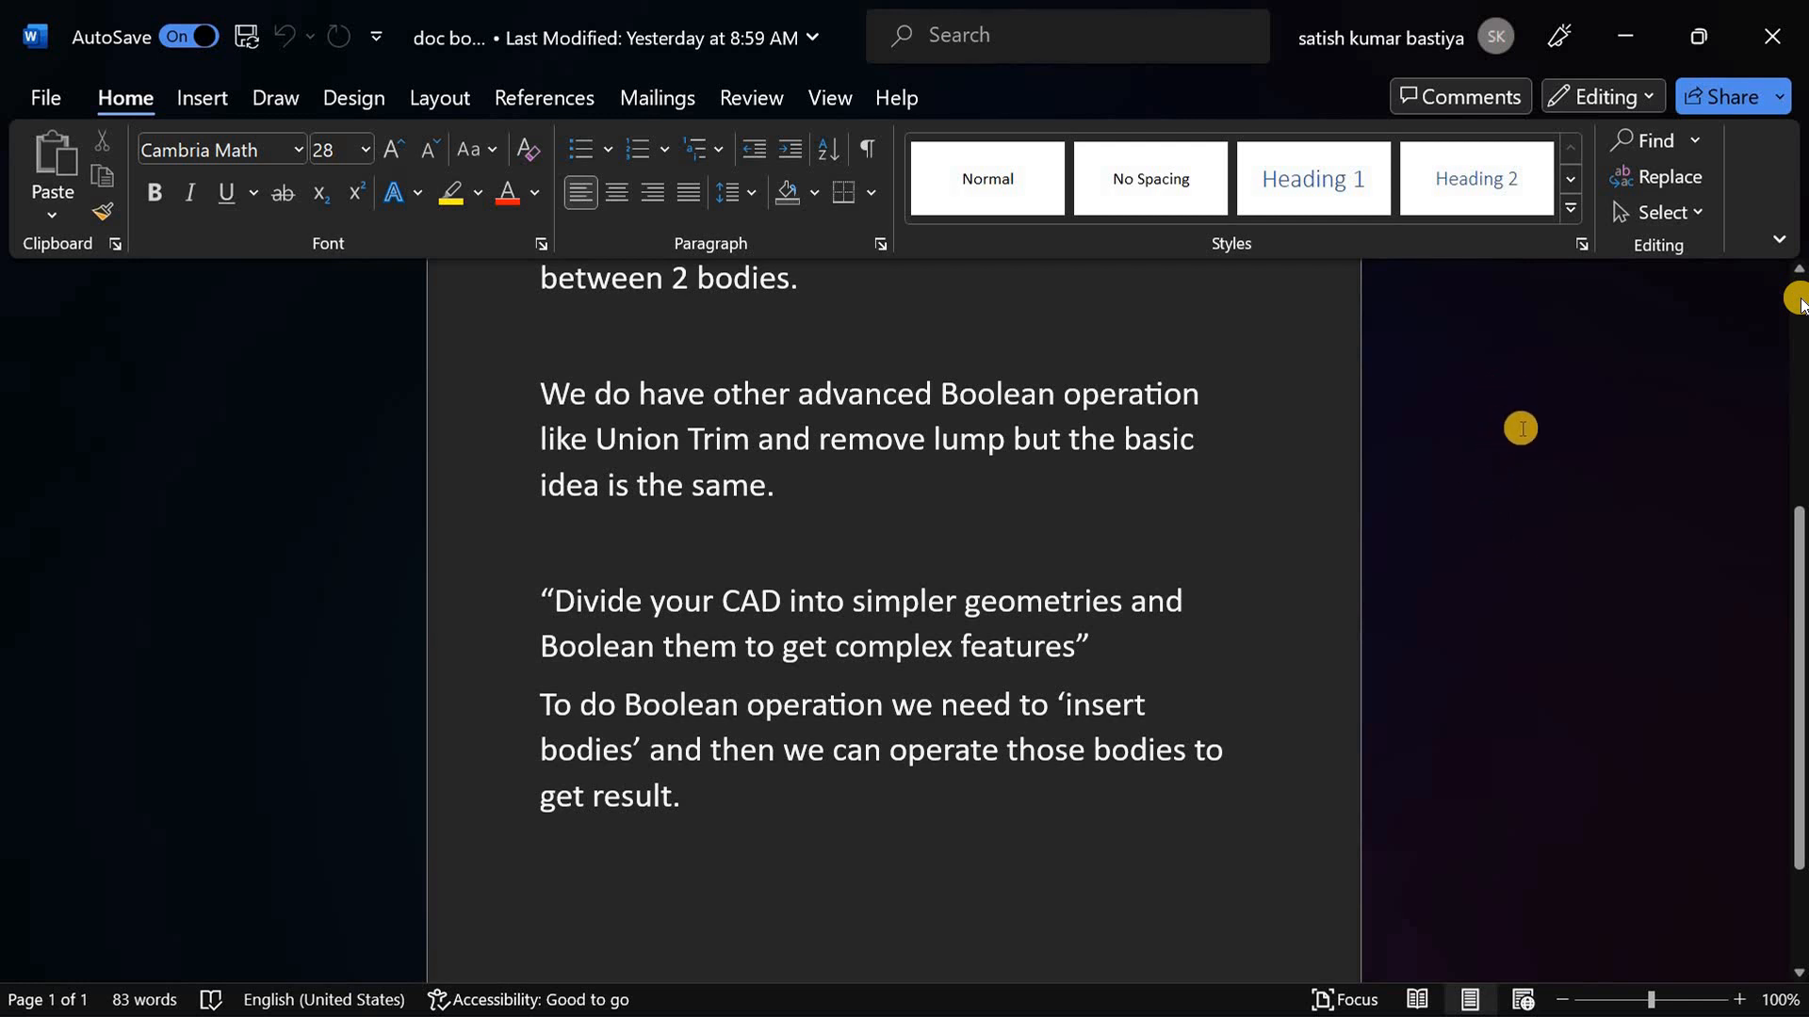
Step: Switch to the boolean 1.jpg drawing and examine the dimensions in its front, side, top and isometric views
click(1626, 36)
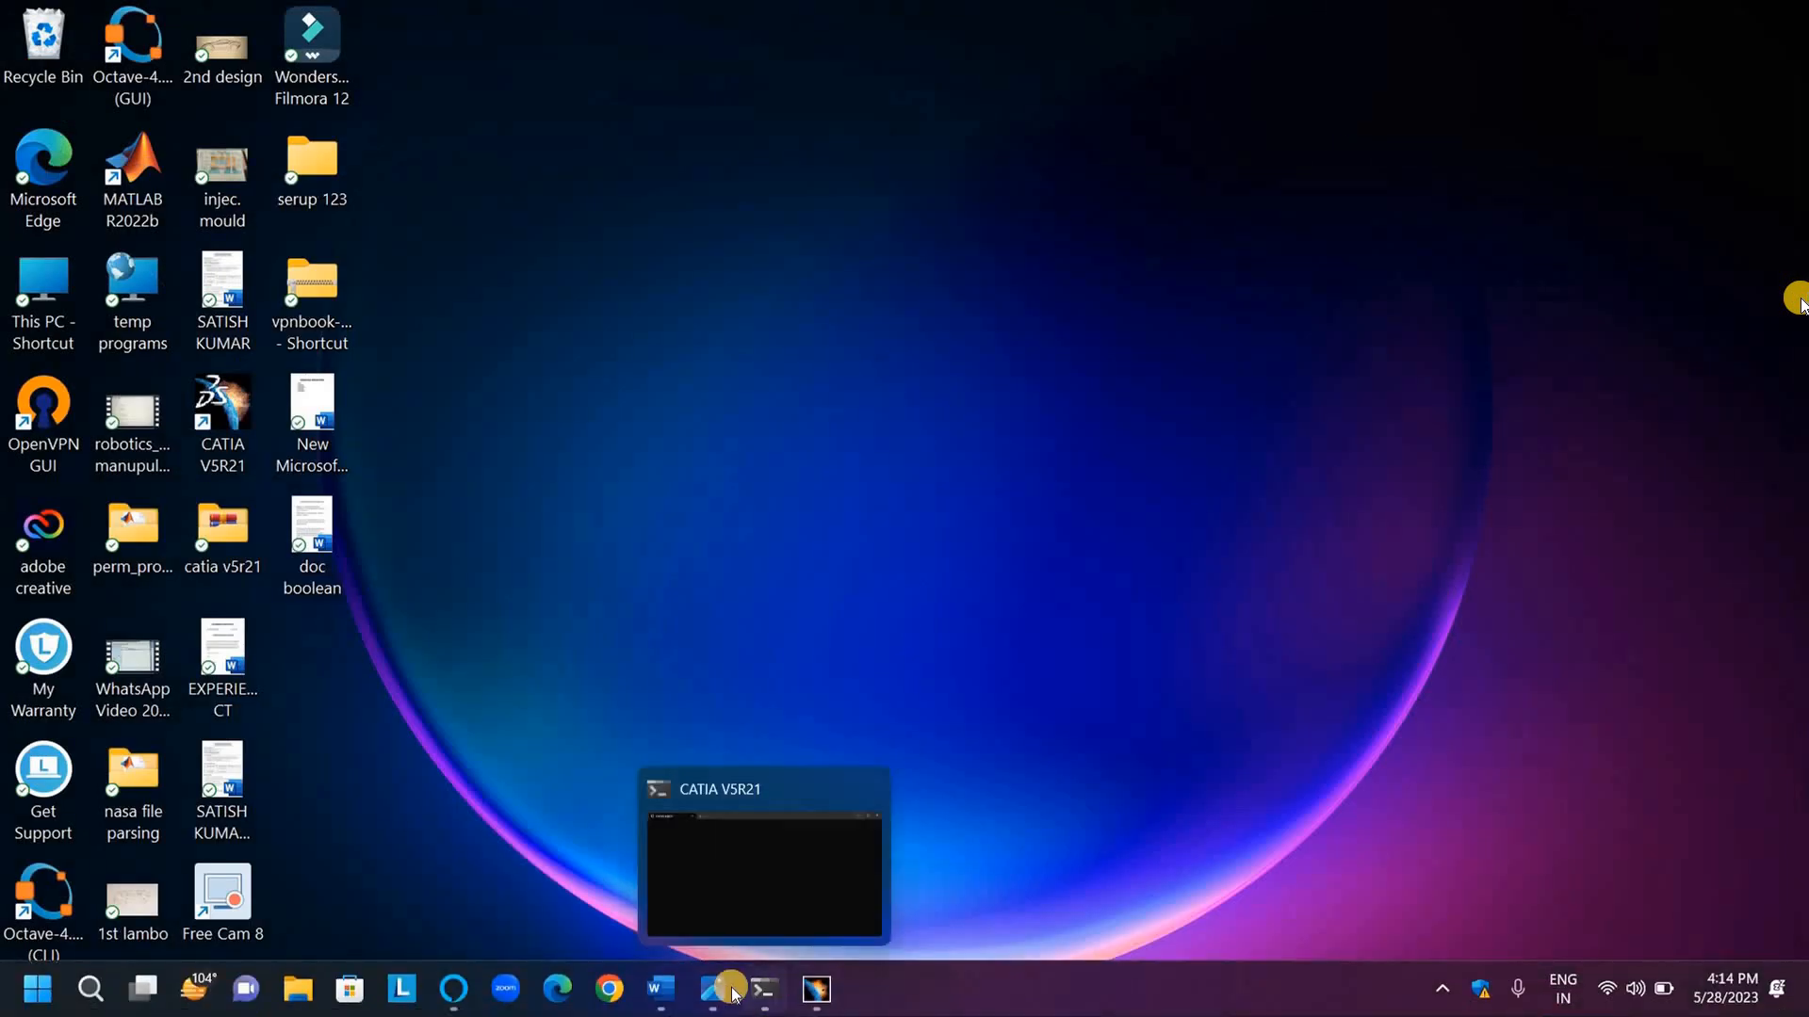
click(721, 990)
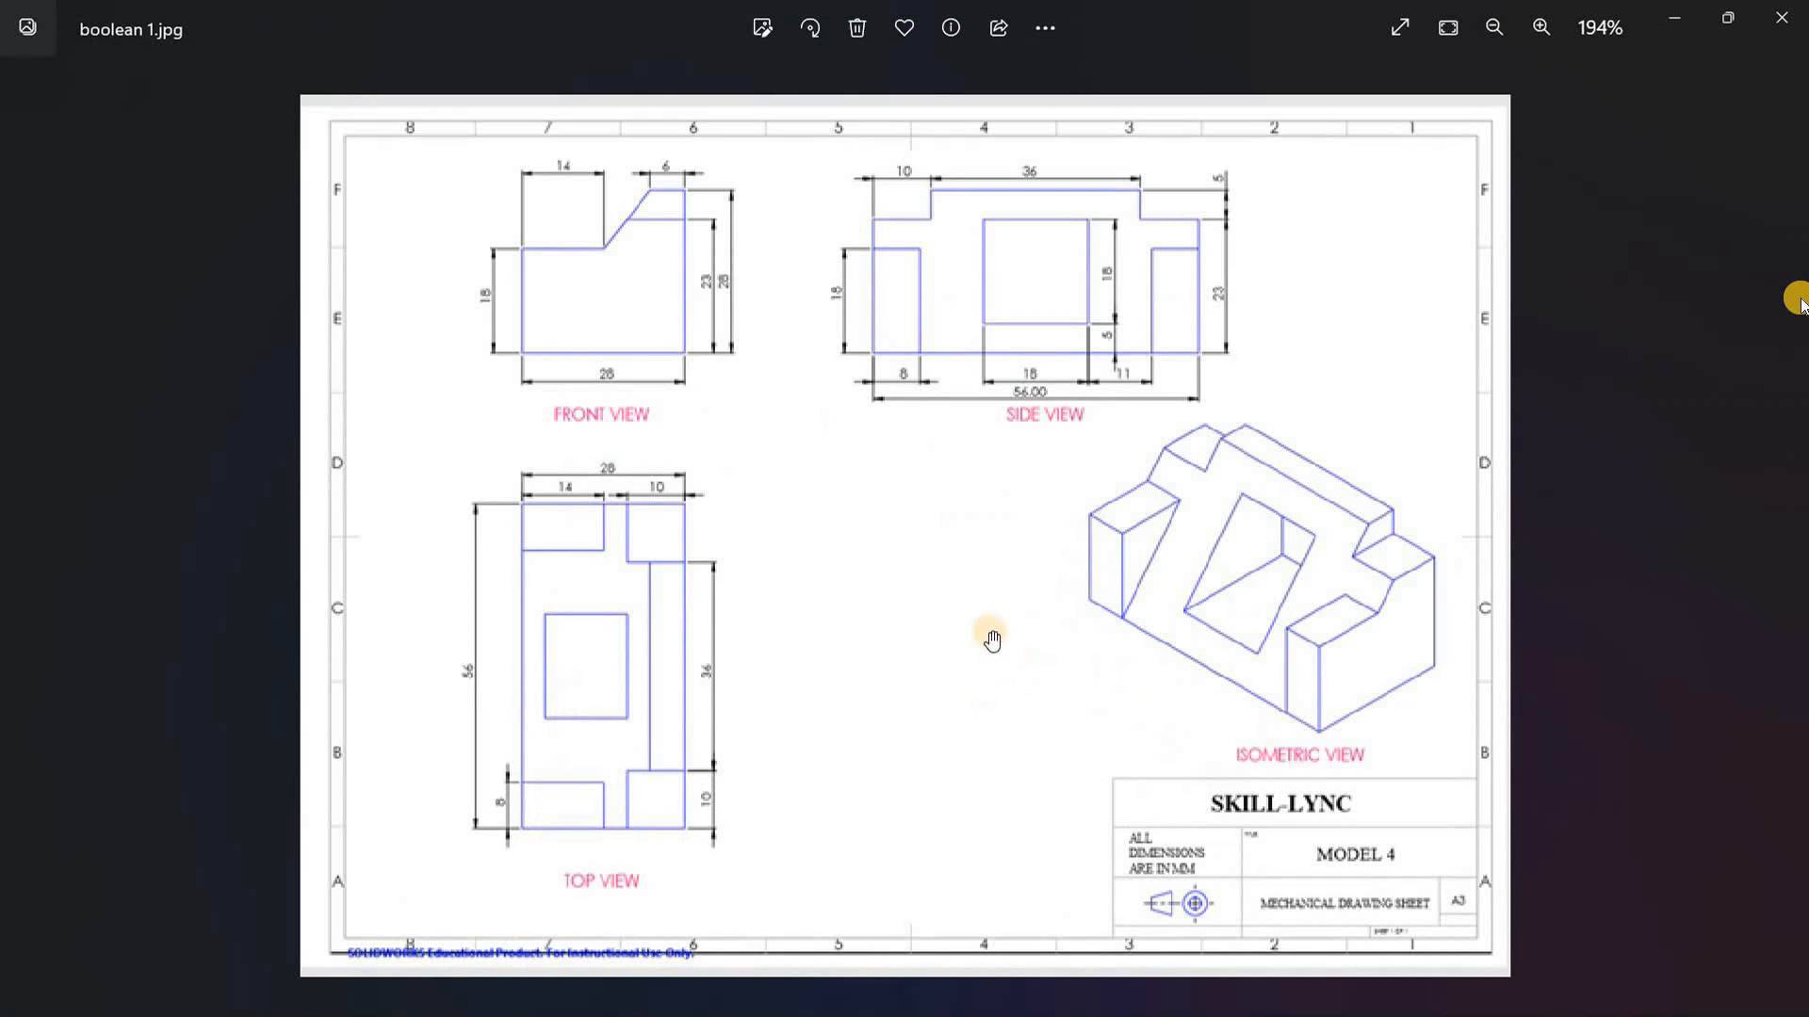
scroll(992, 637, up, 2)
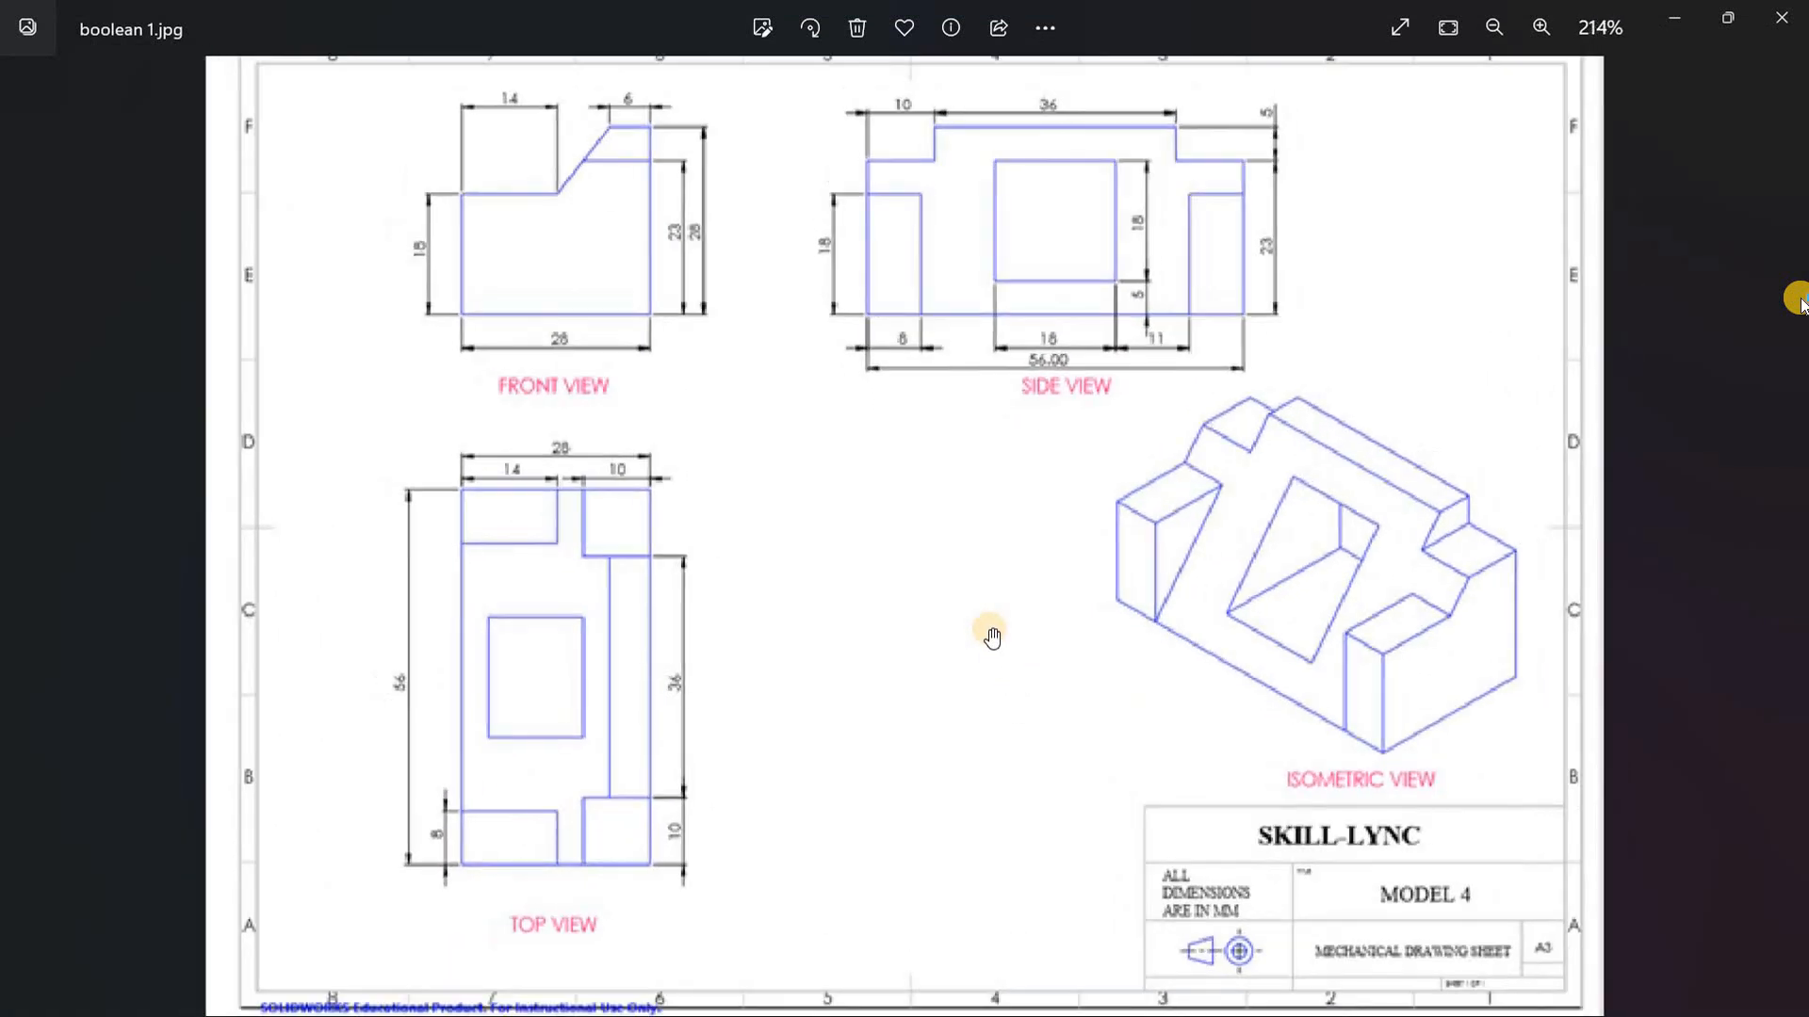
scroll(992, 637, down, 1)
scroll(992, 637, down, 1)
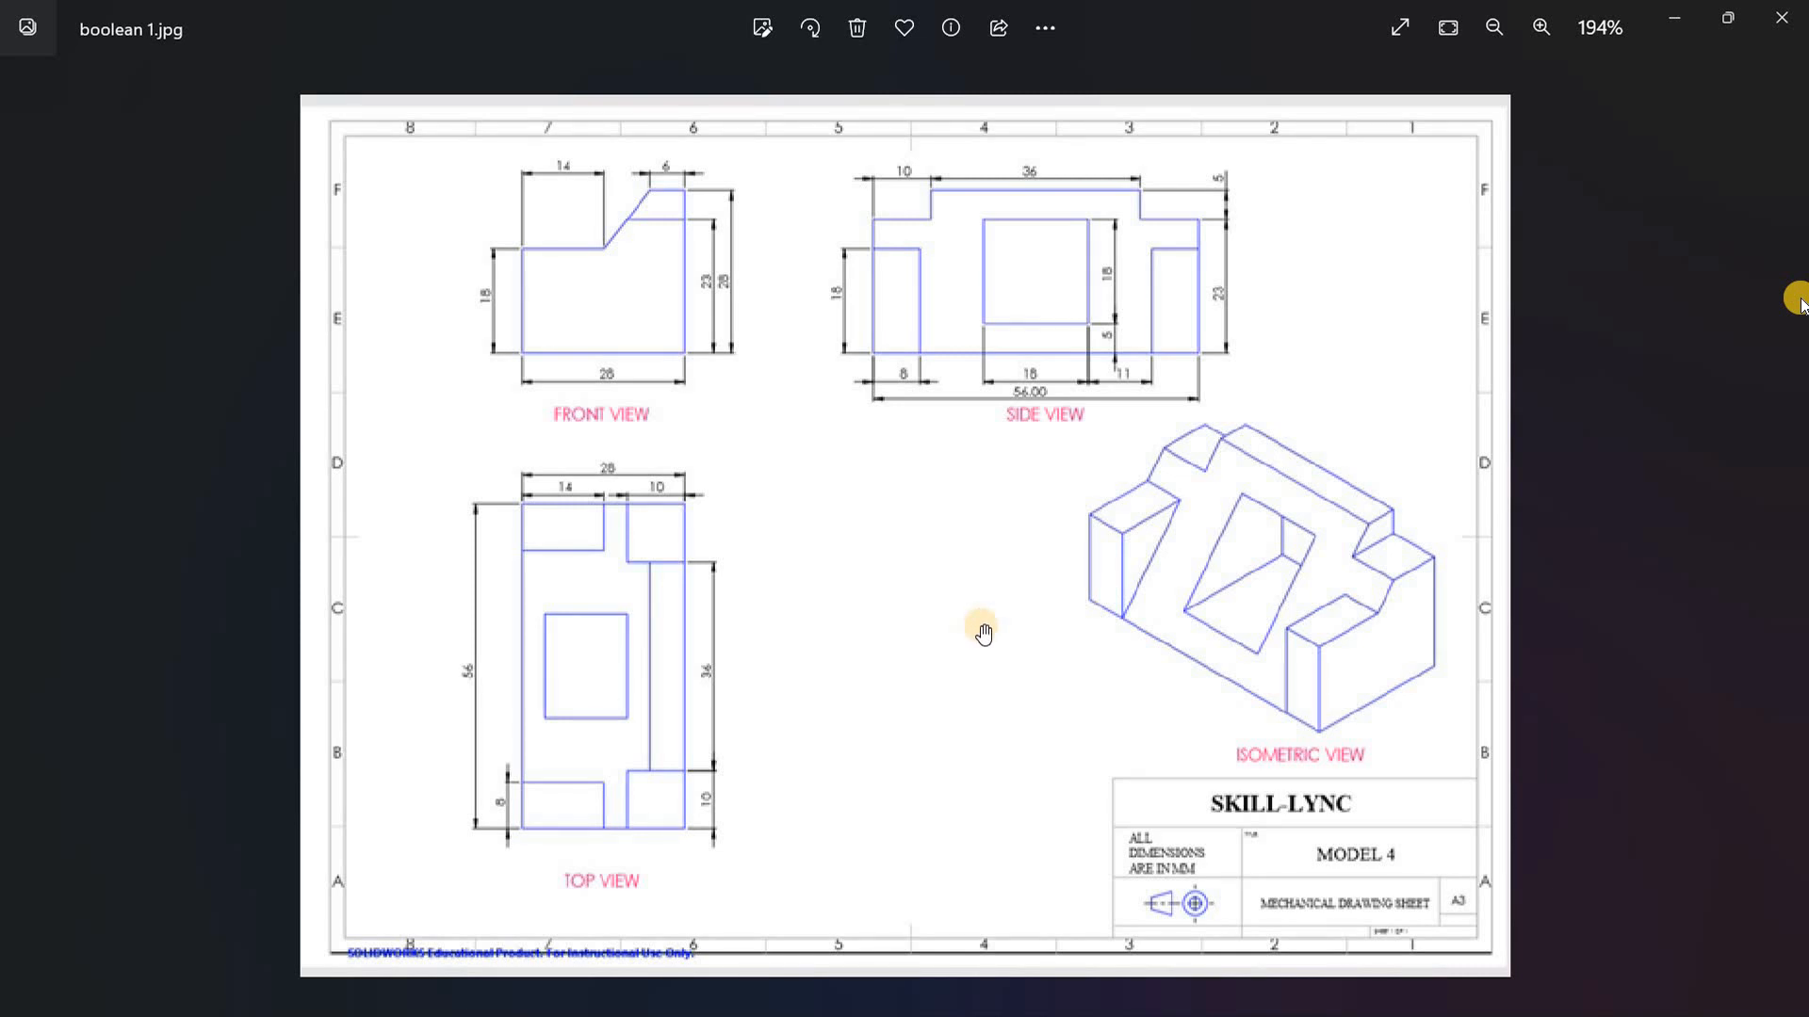
scroll(983, 634, up, 1)
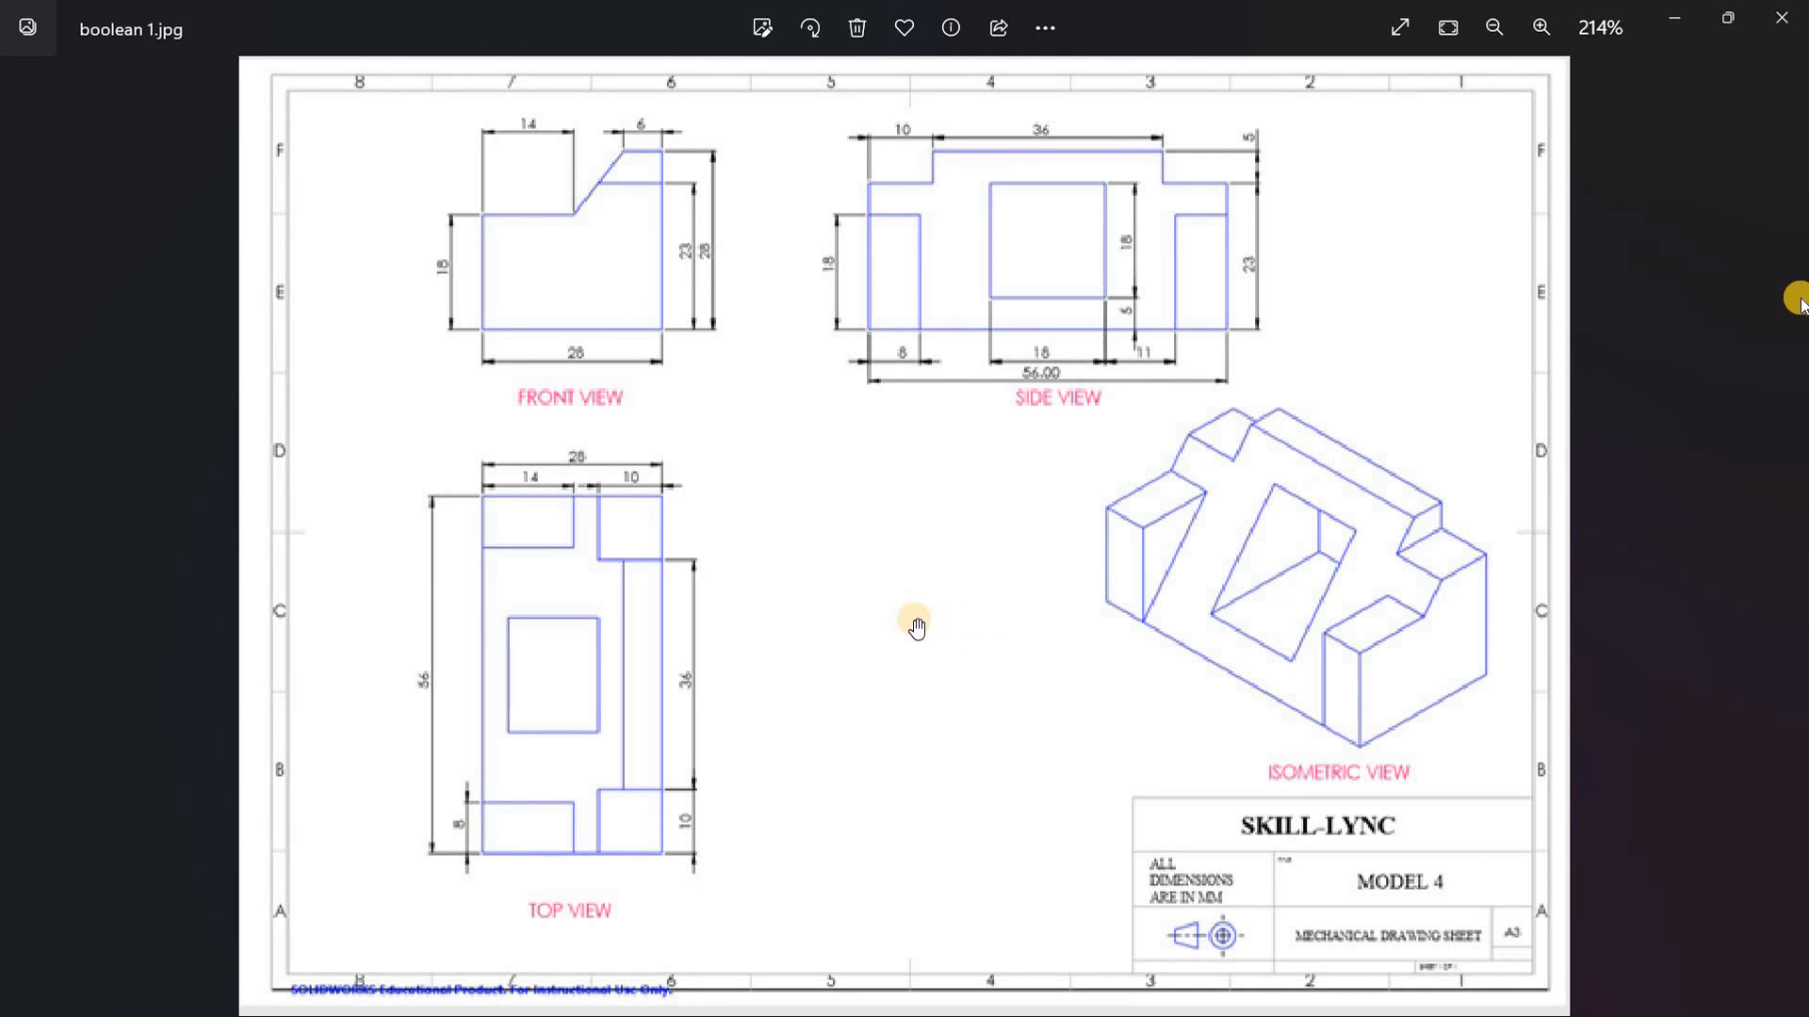
scroll(917, 628, down, 1)
scroll(917, 629, up, 4)
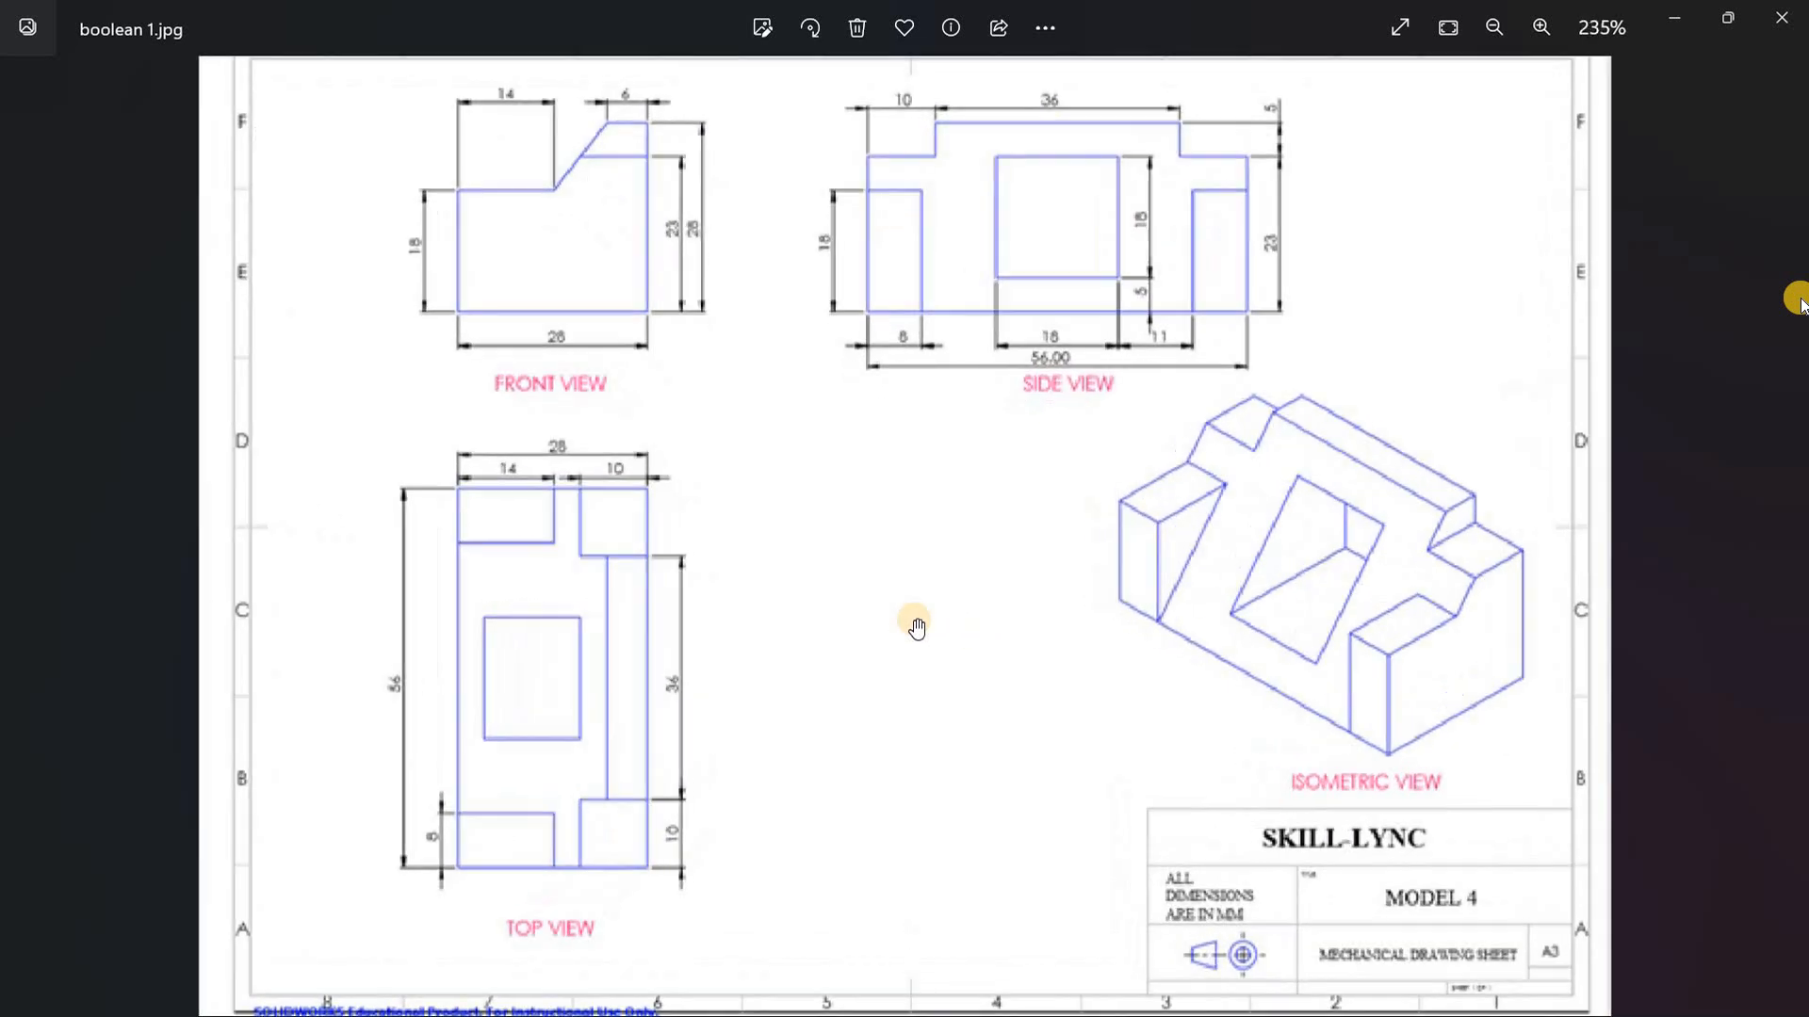
scroll(916, 628, down, 3)
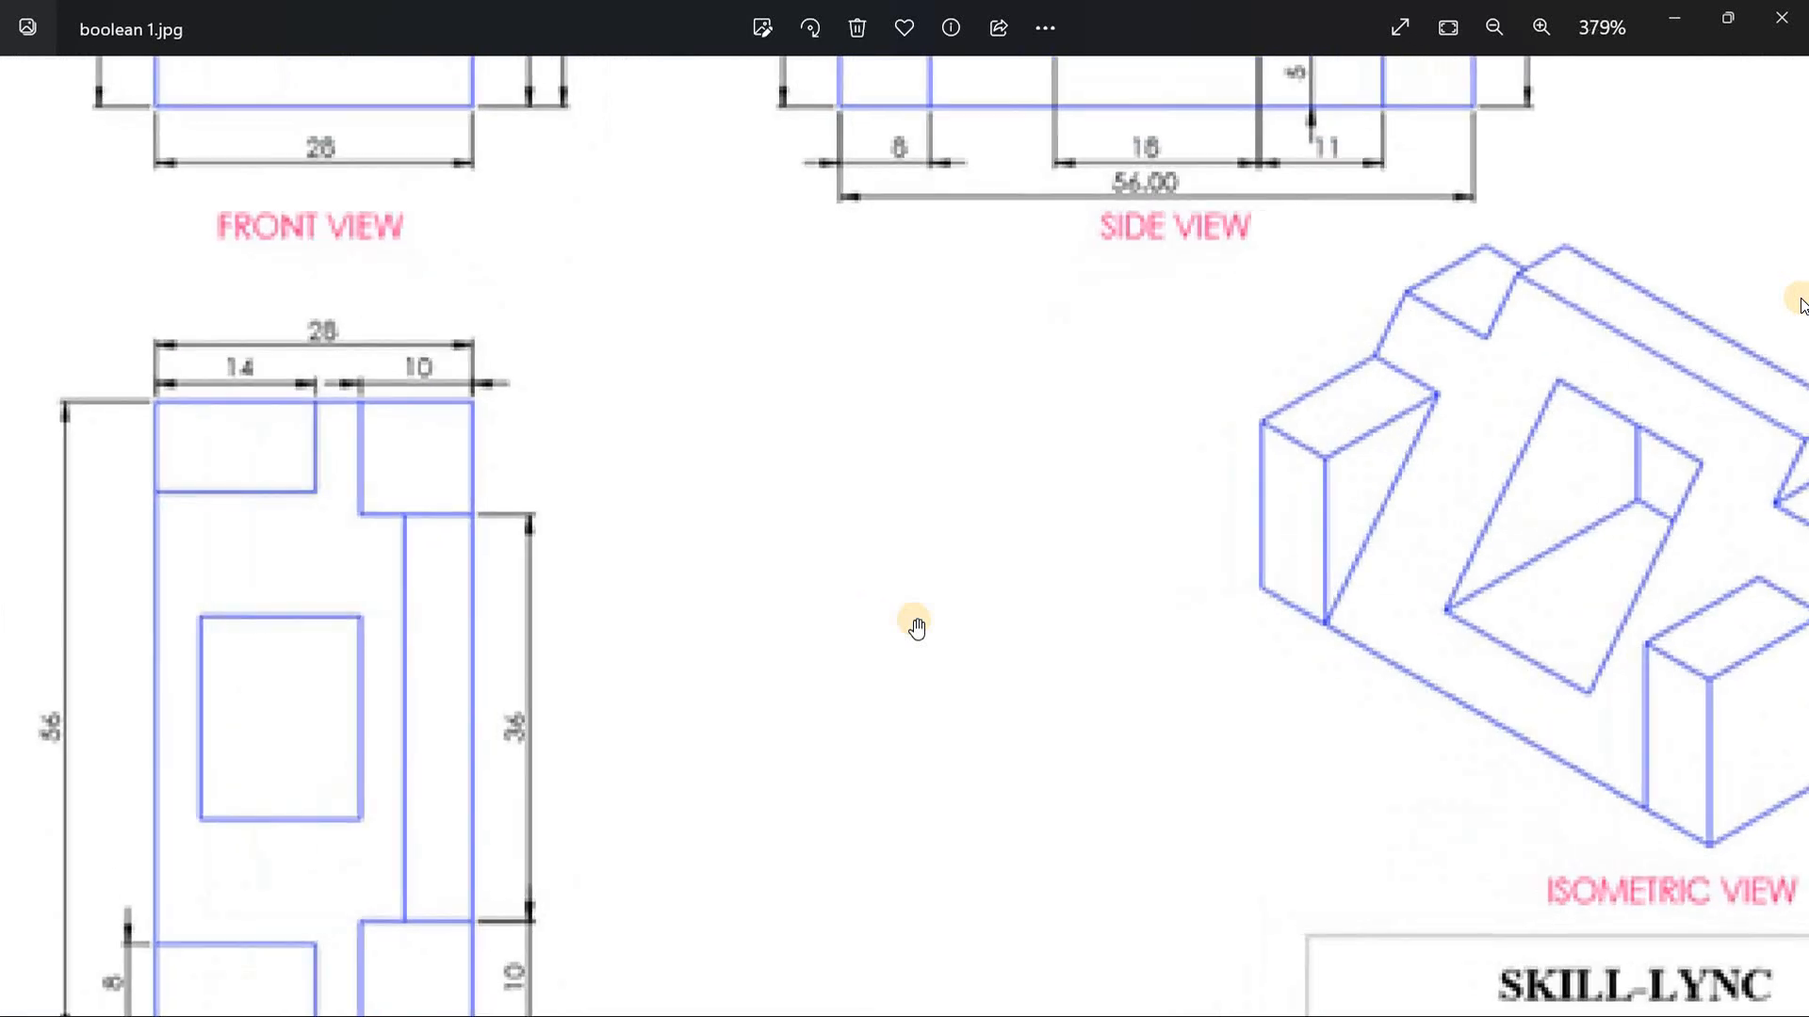
scroll(858, 637, down, 1)
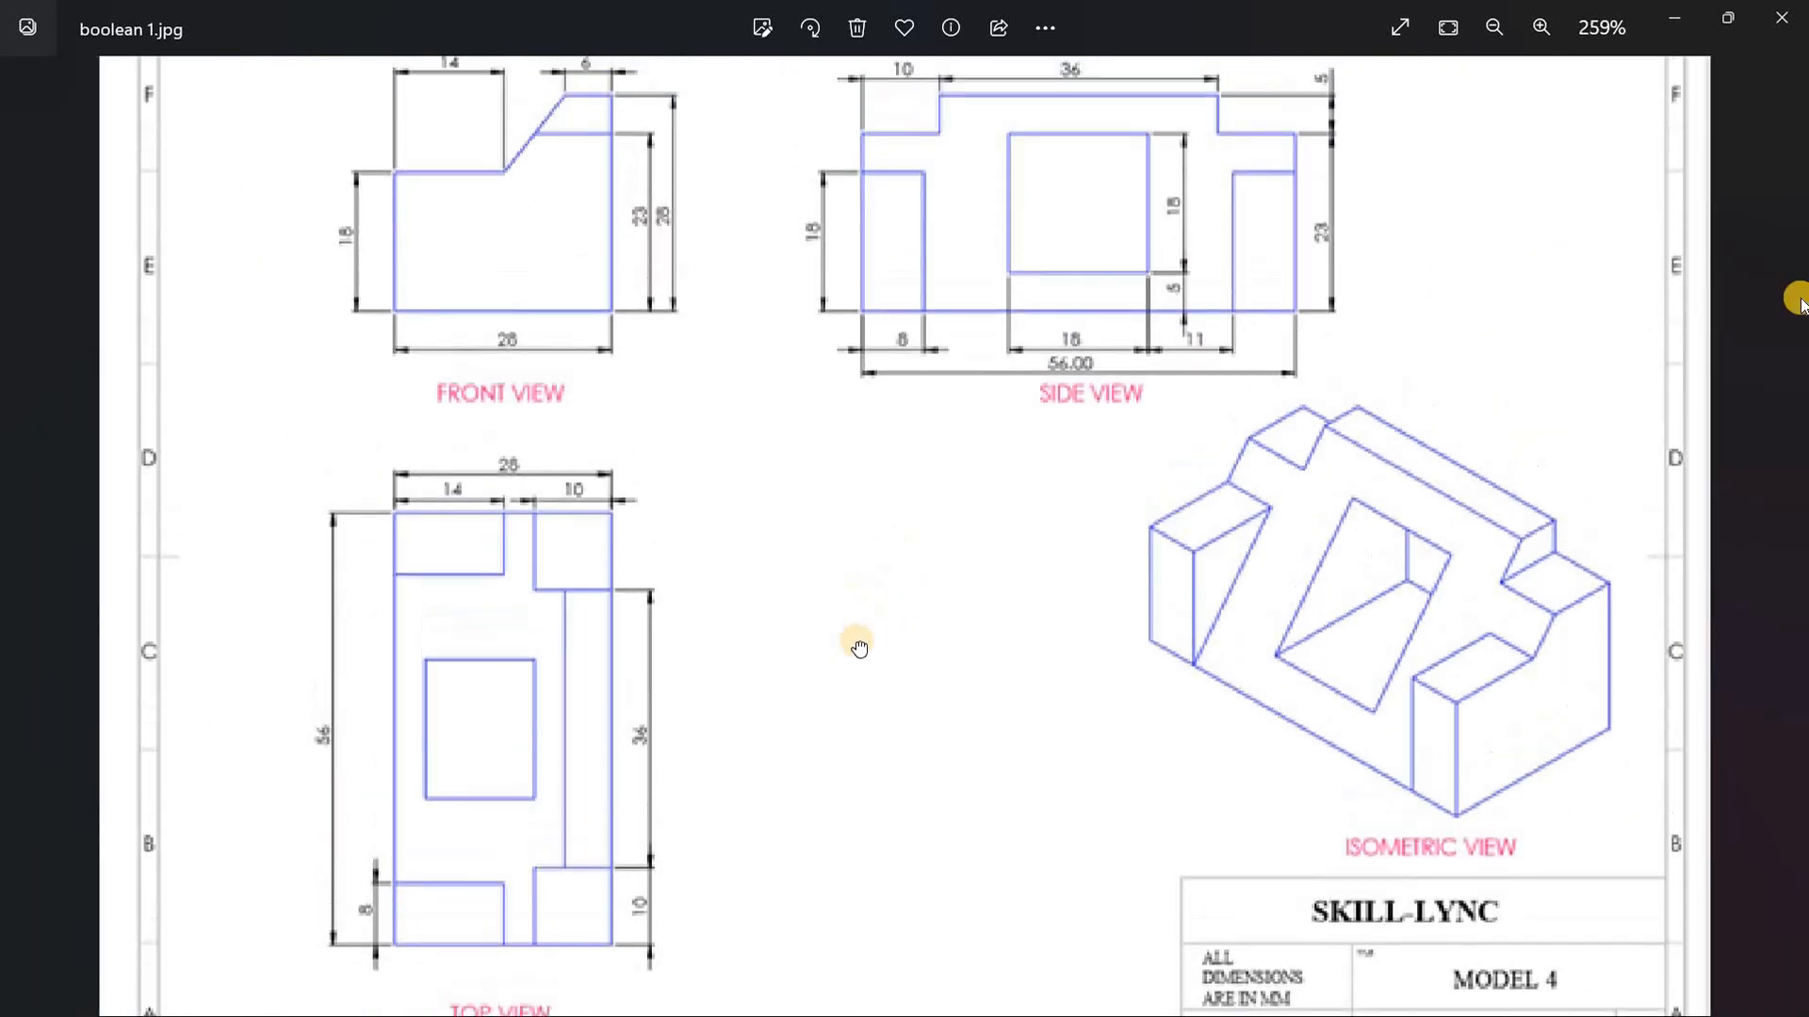
scroll(890, 640, down, 1)
scroll(891, 642, up, 1)
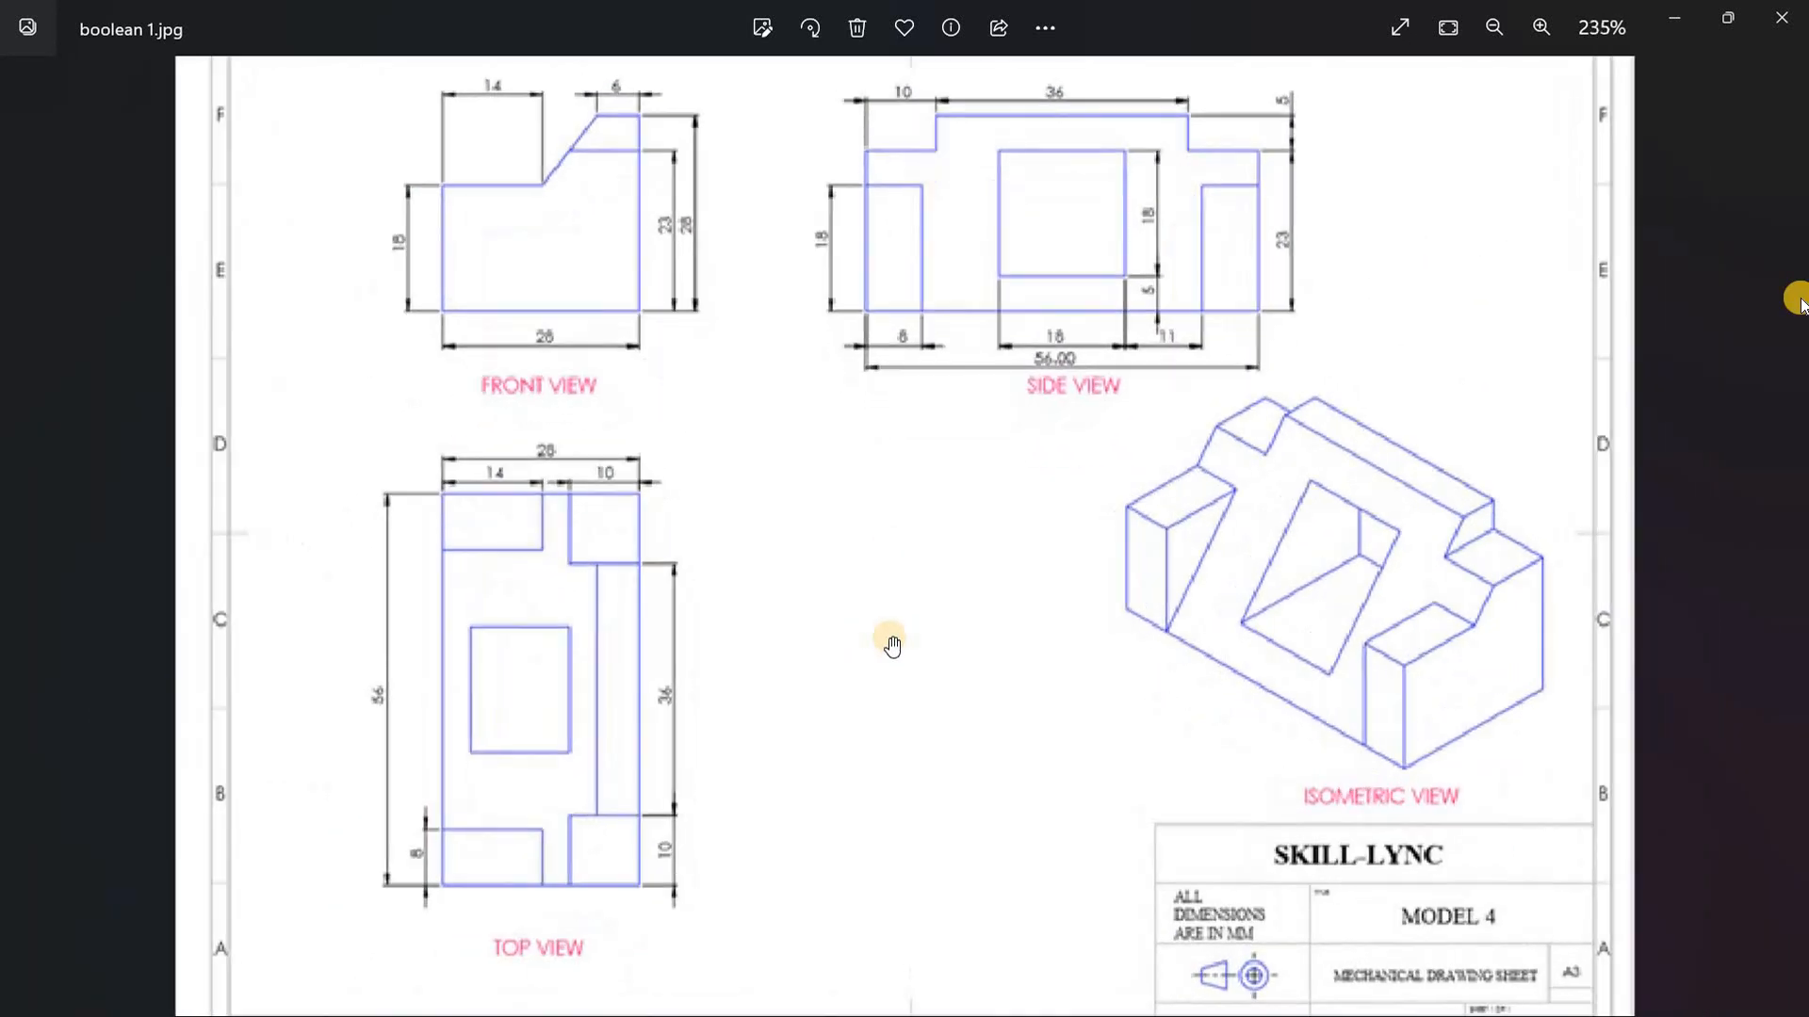
drag(912, 581, 884, 646)
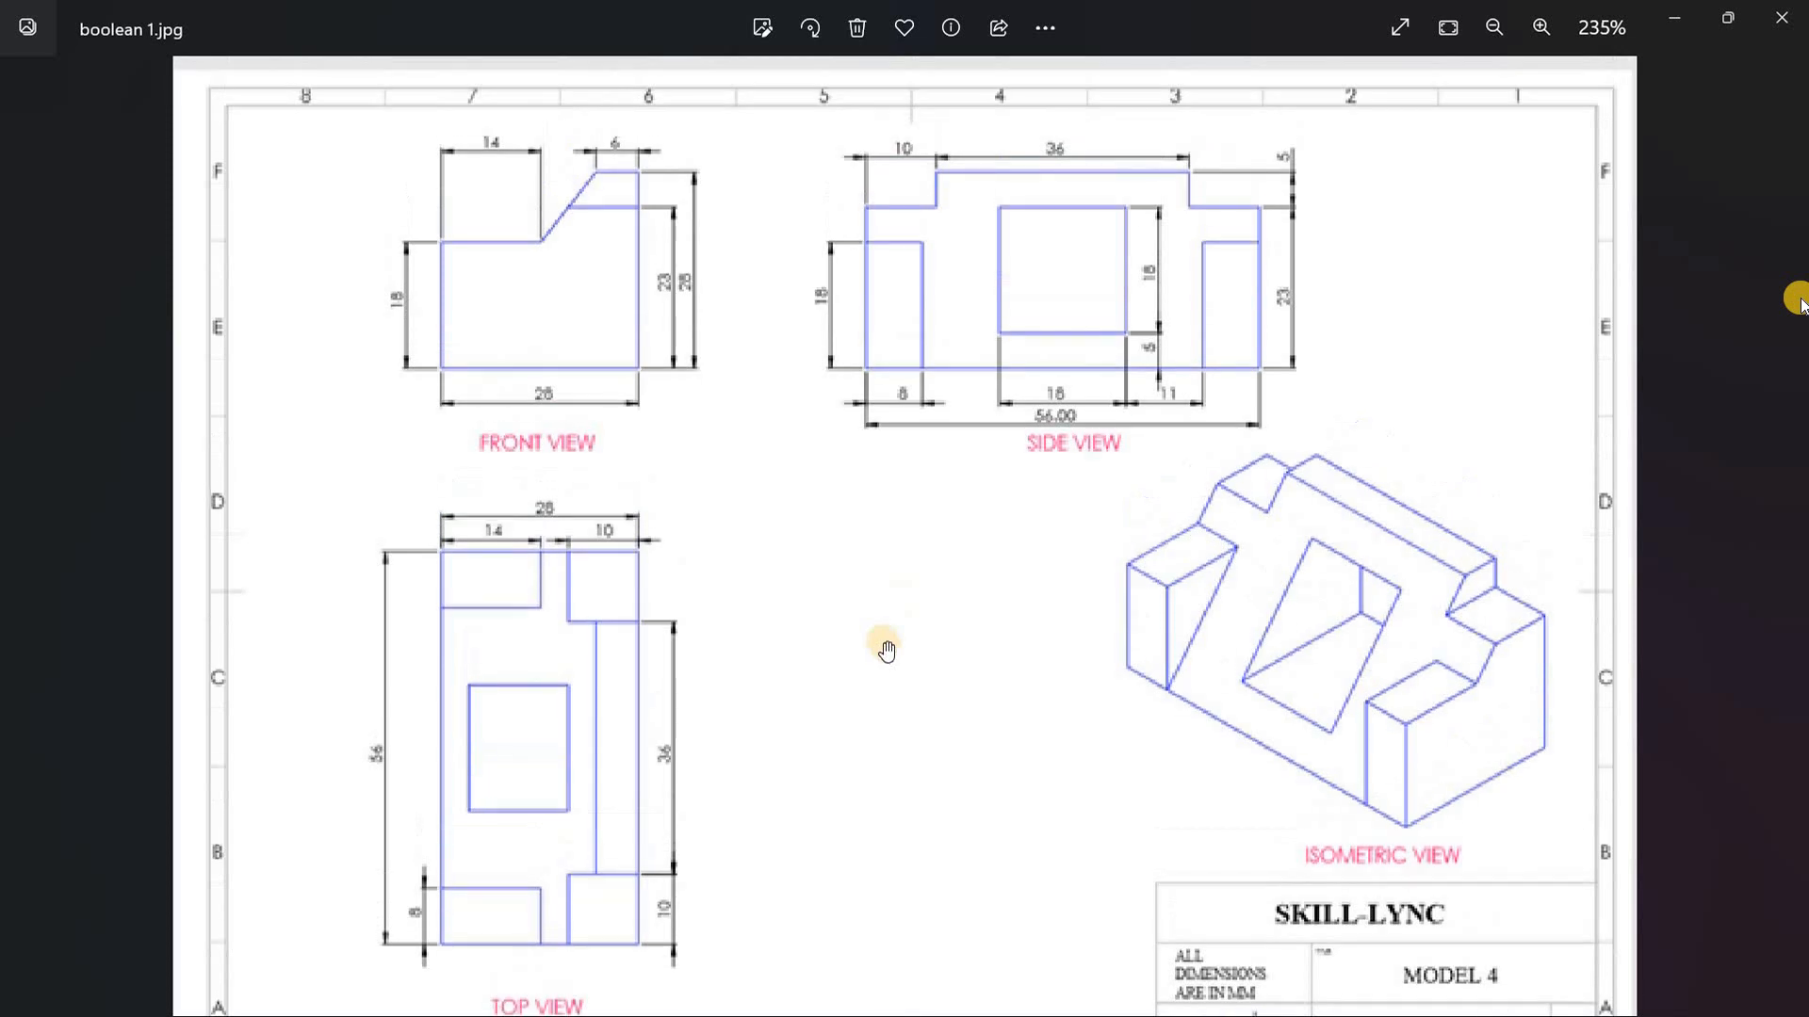
Step: Switch to CATIA V5 and create a new Part Design part named "boolean operation"
click(1674, 18)
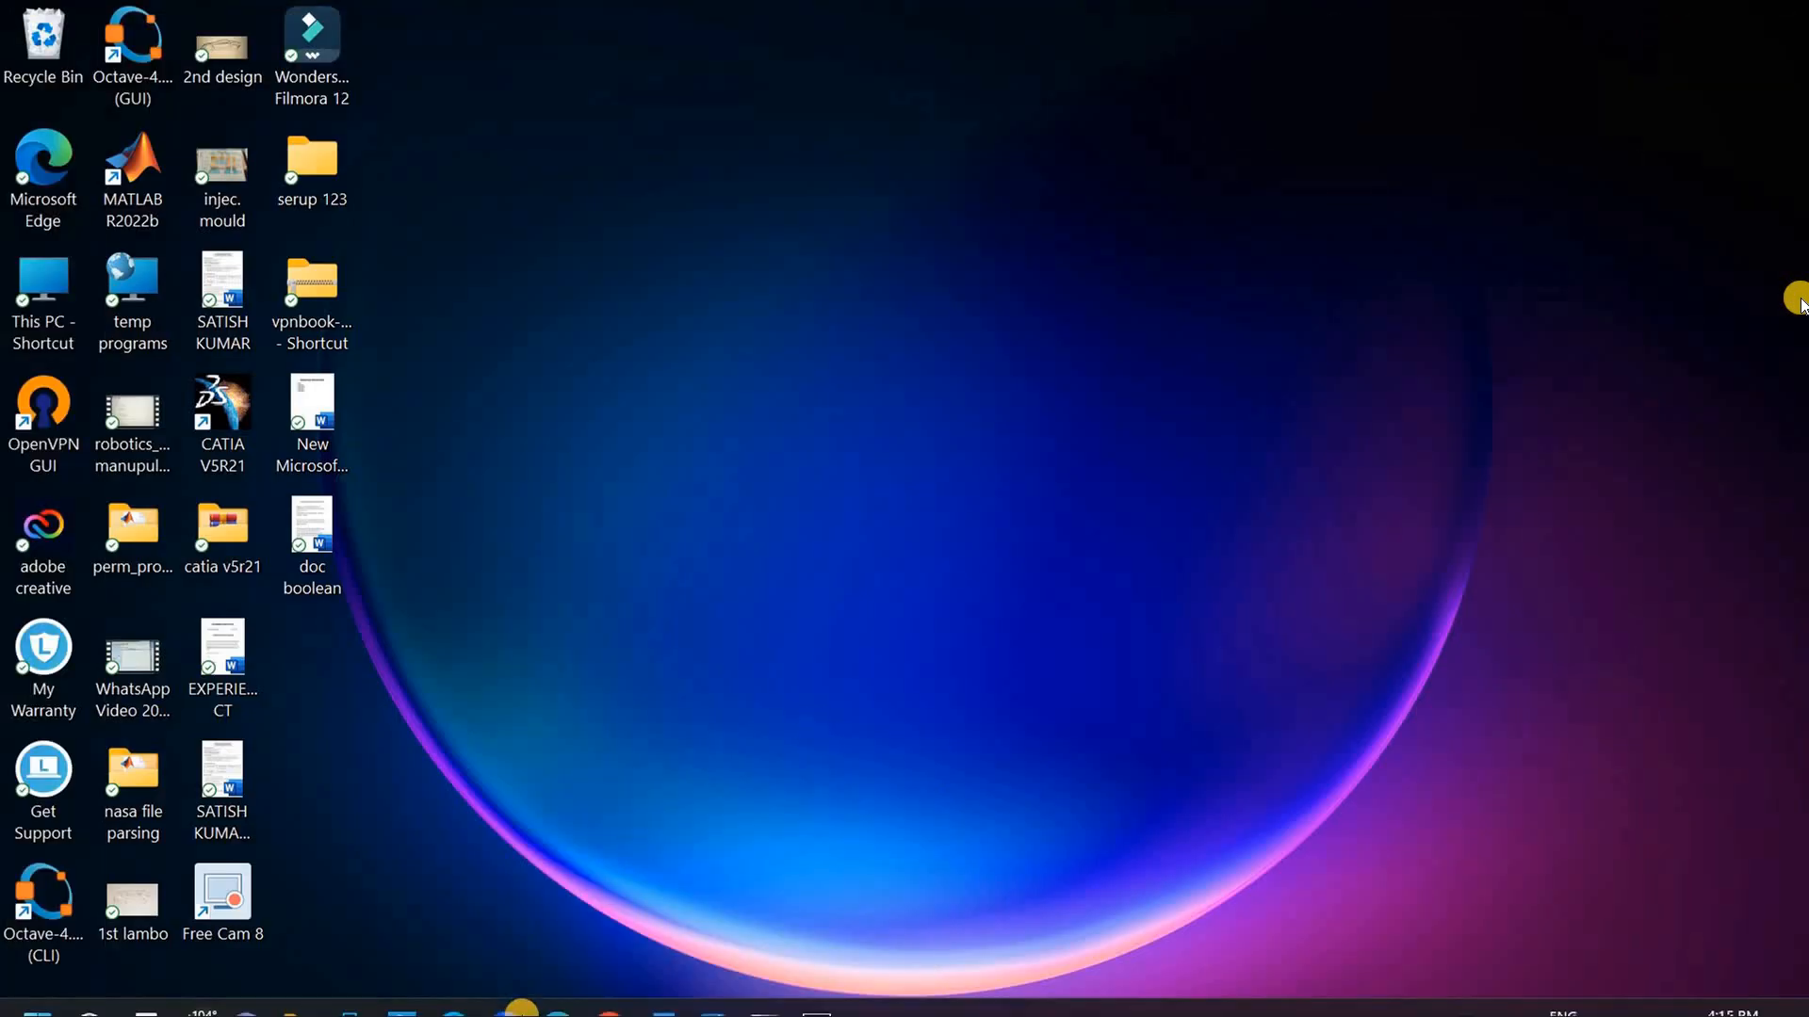
click(811, 991)
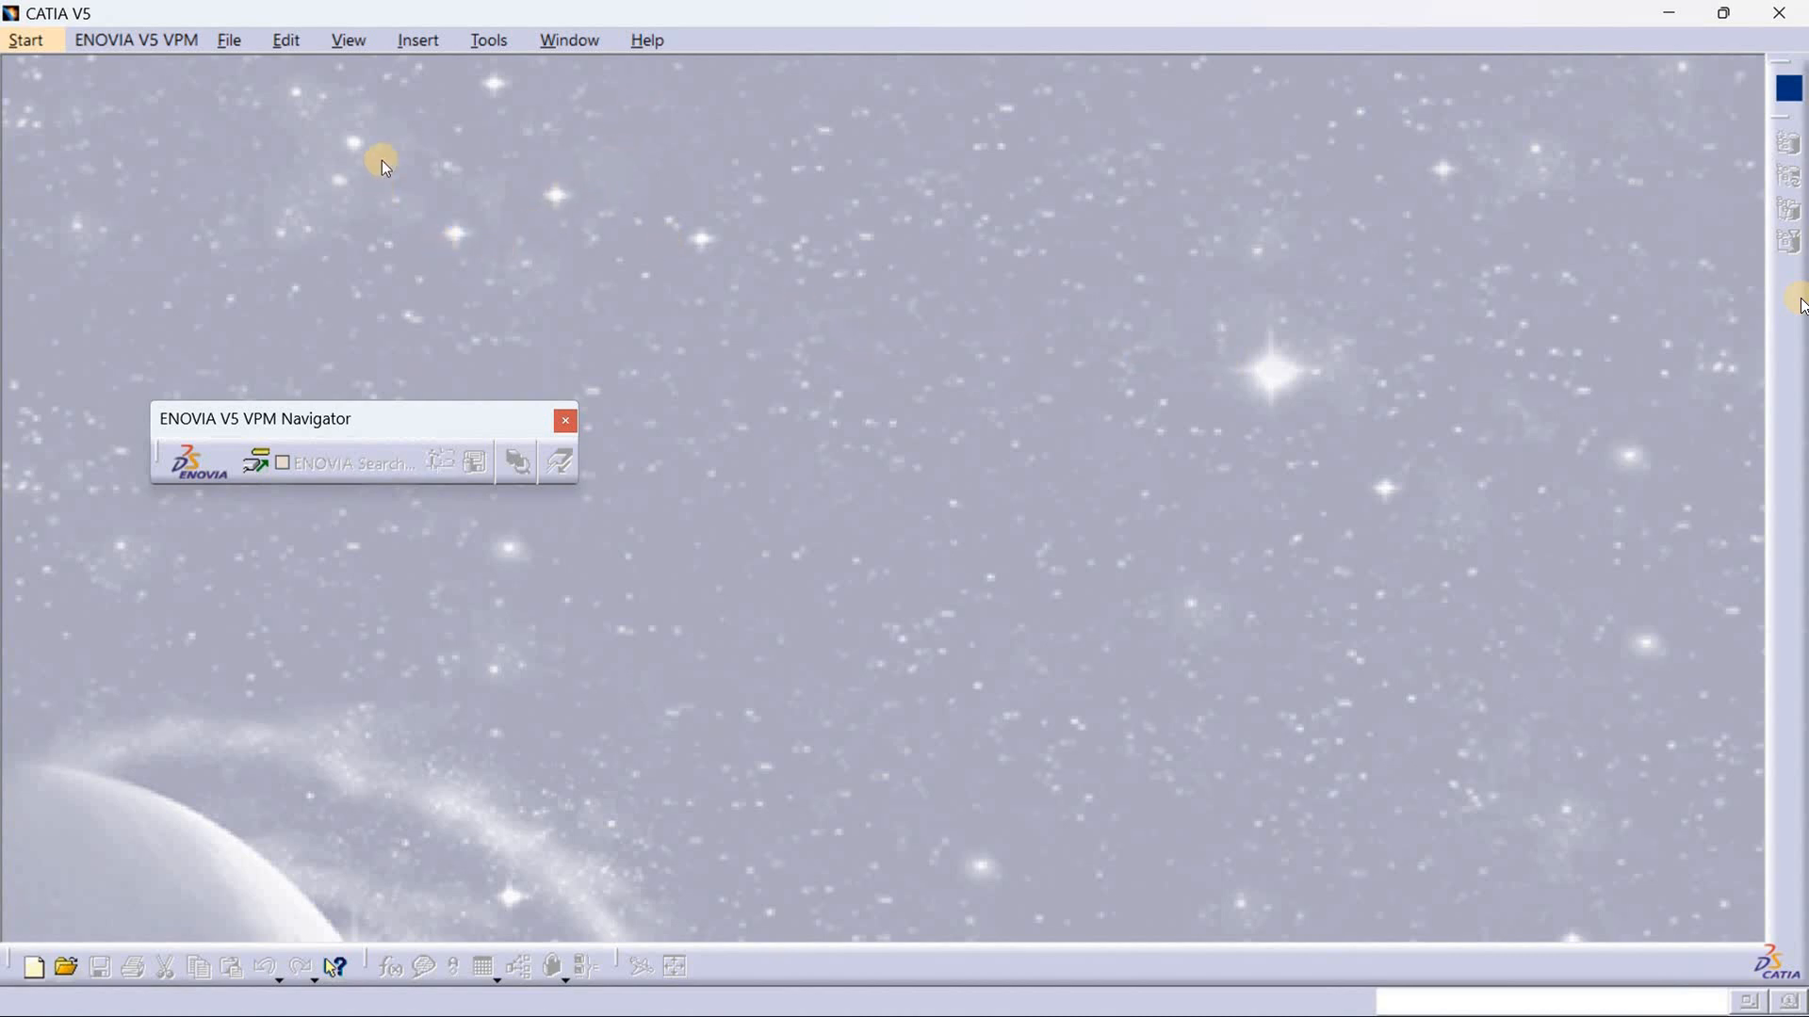
click(30, 39)
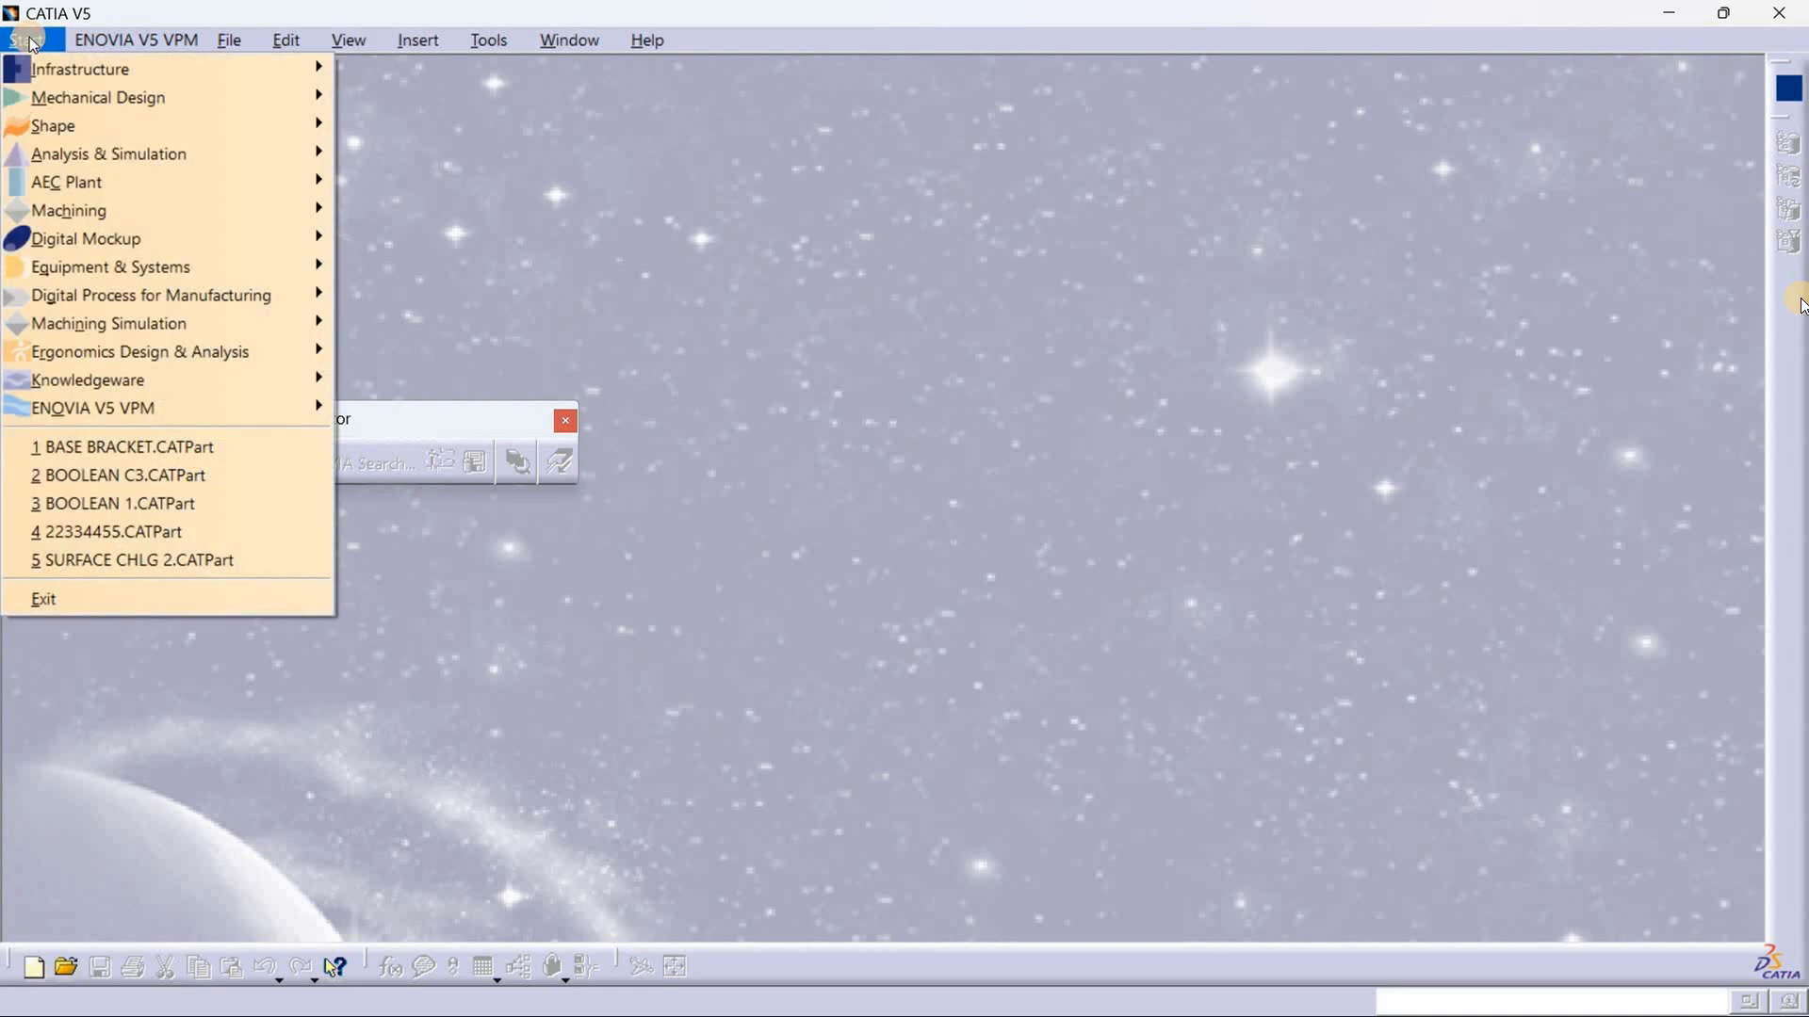
mouse_move(240, 98)
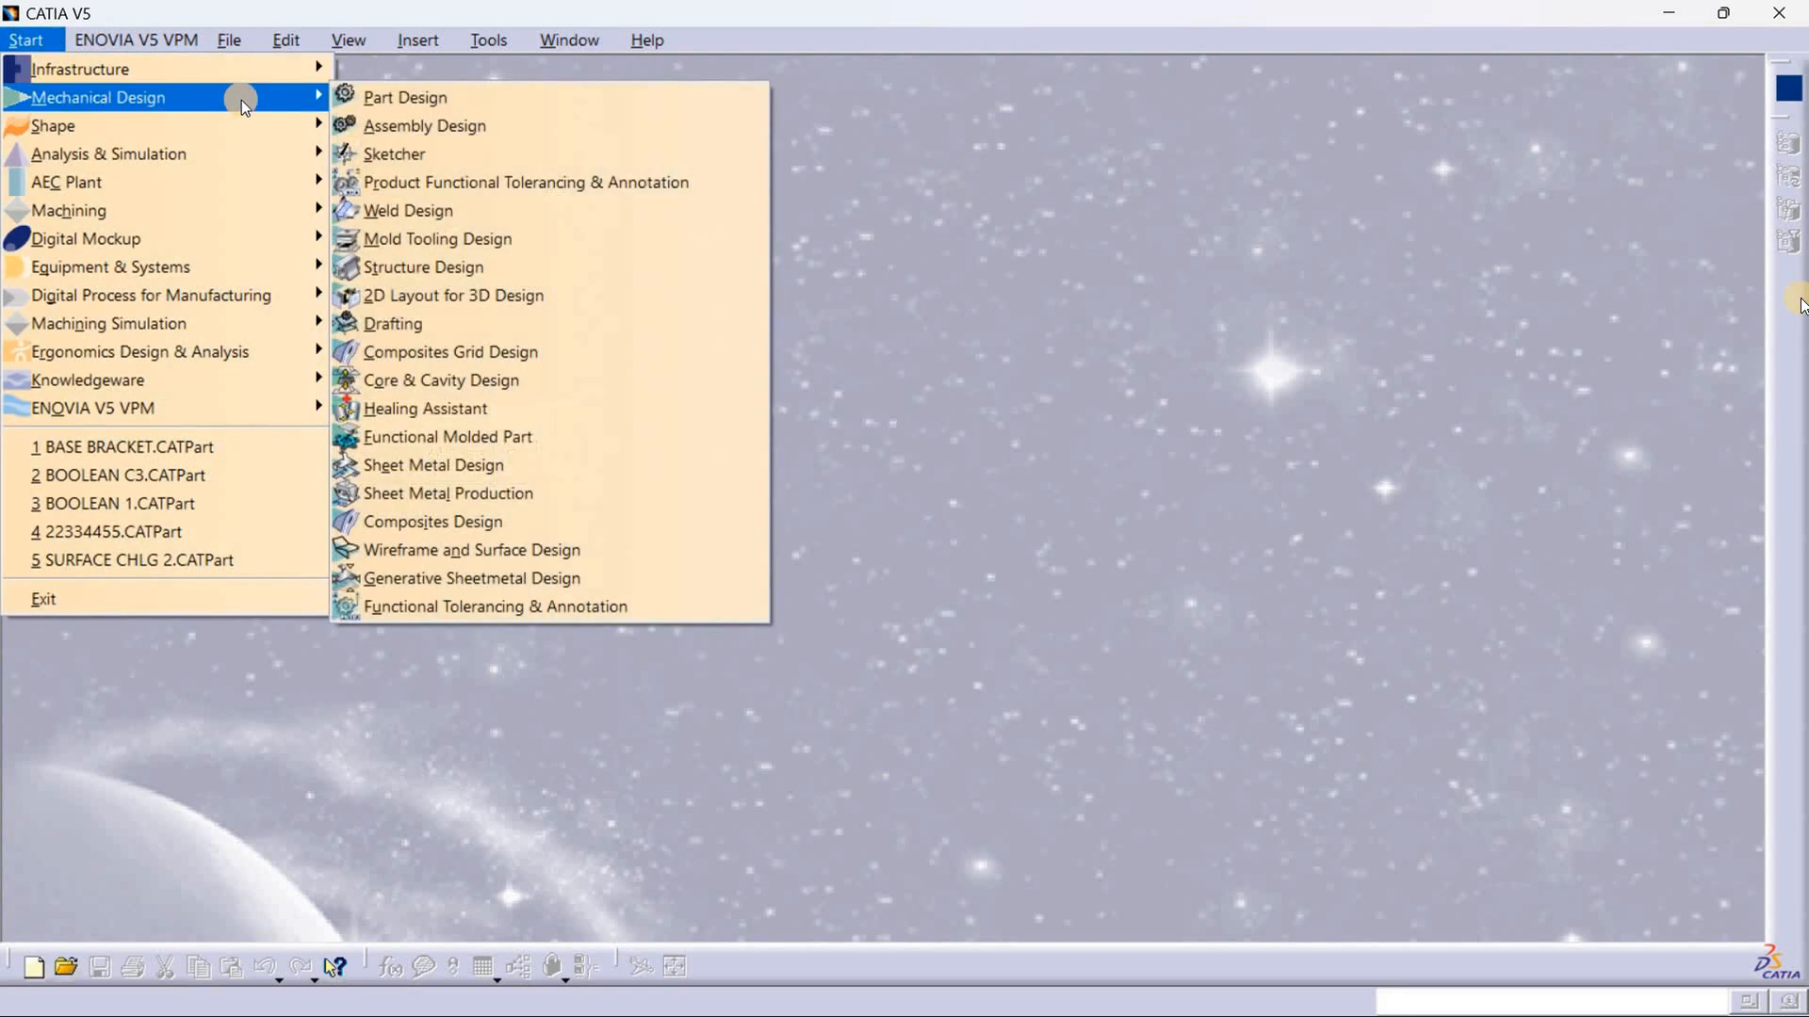
click(468, 100)
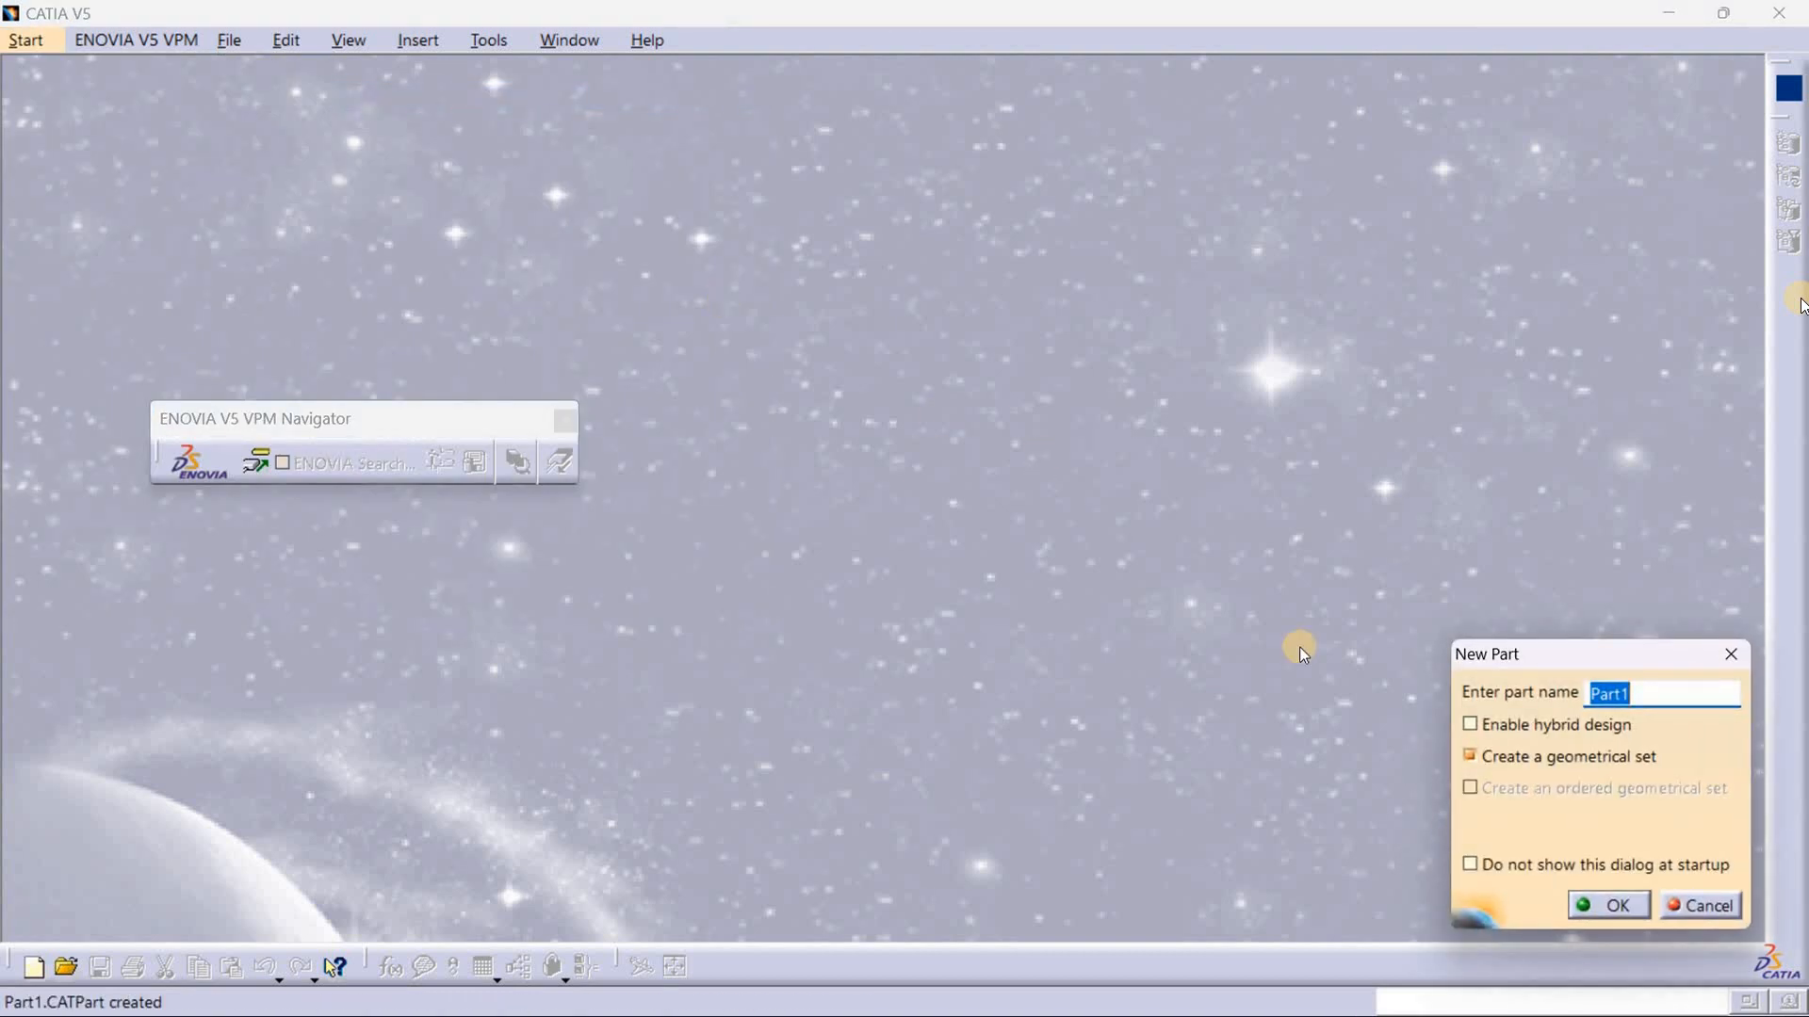
key(BackSpace)
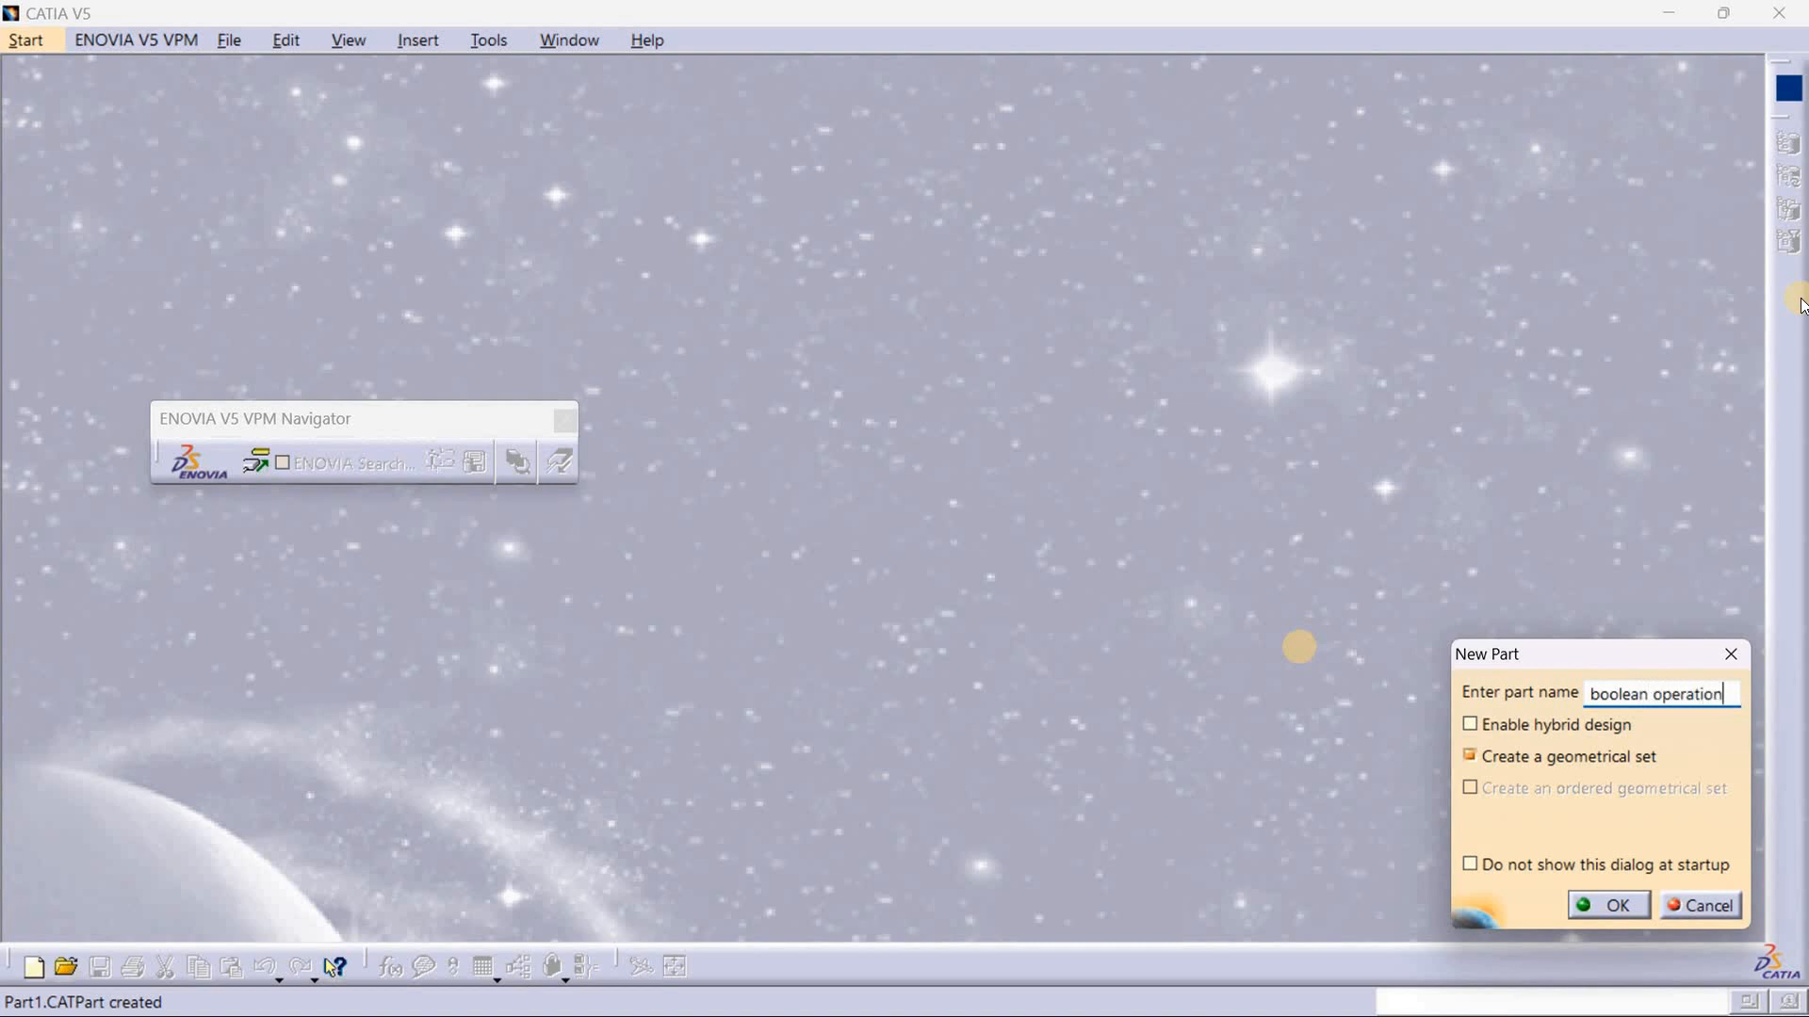
key(Return)
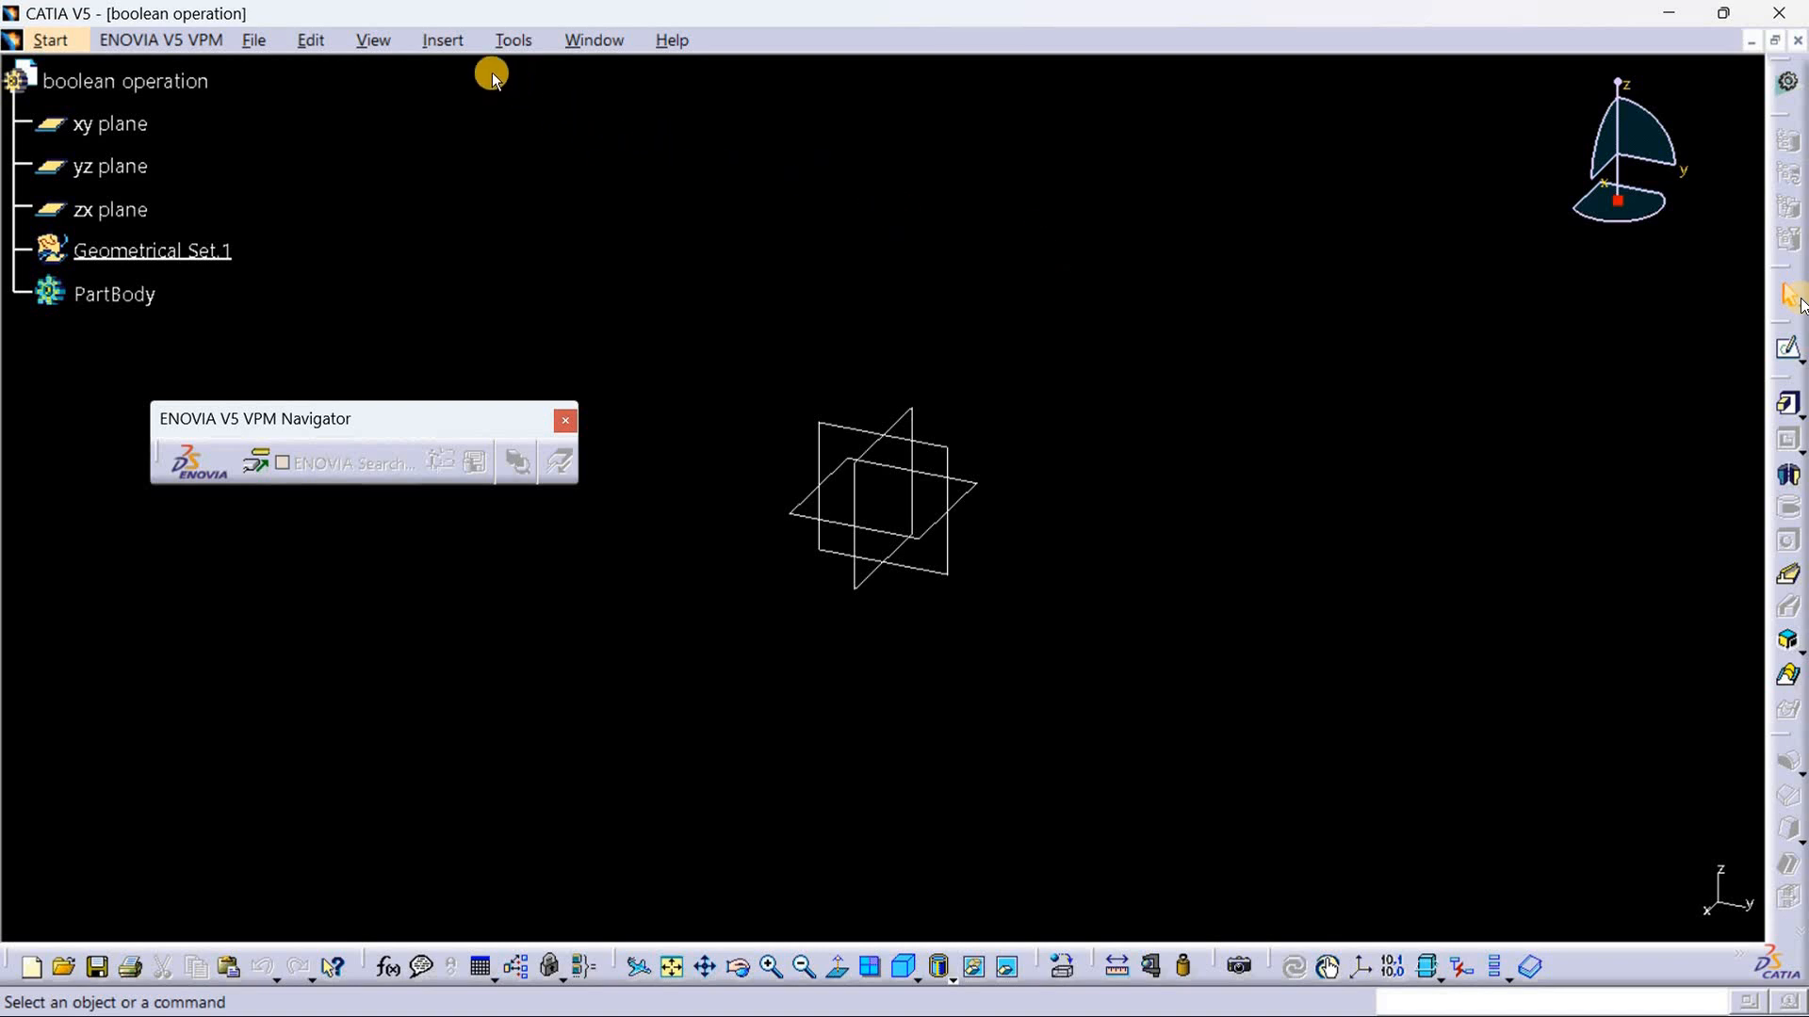
Step: Restore the contents and the position of all toolbars through the Customize settings
click(443, 37)
click(499, 39)
click(510, 38)
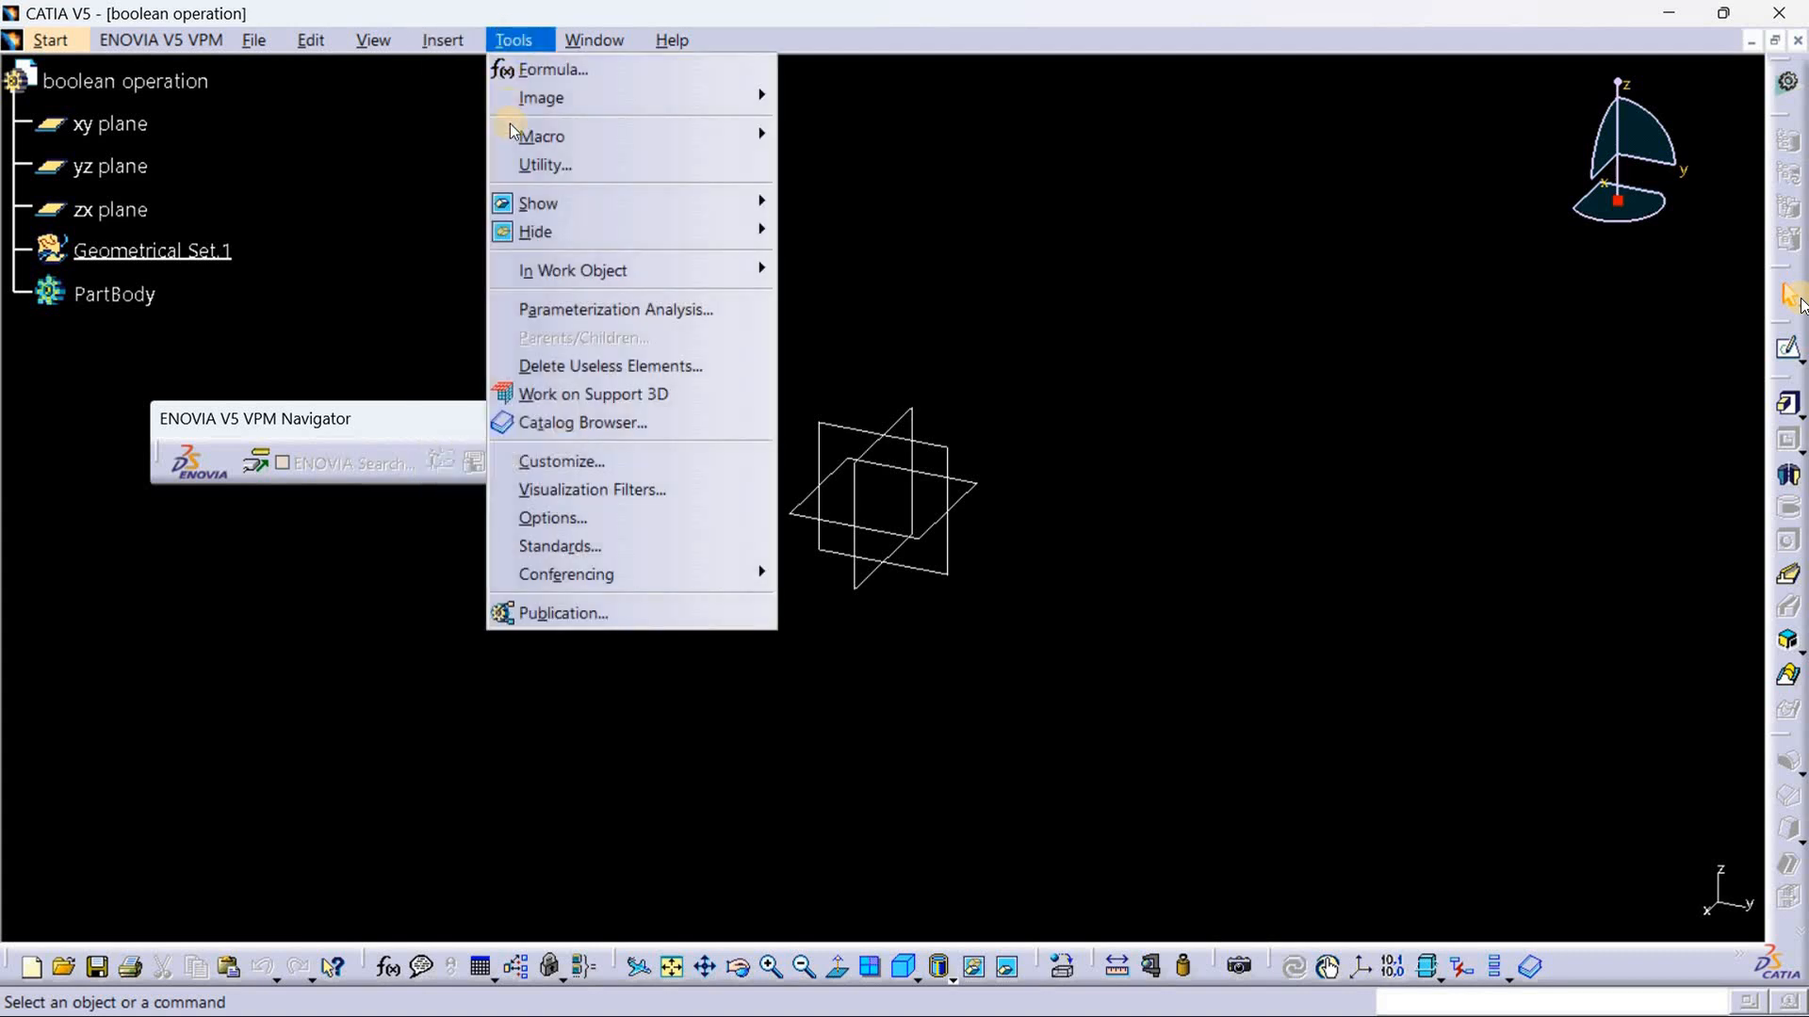
click(605, 456)
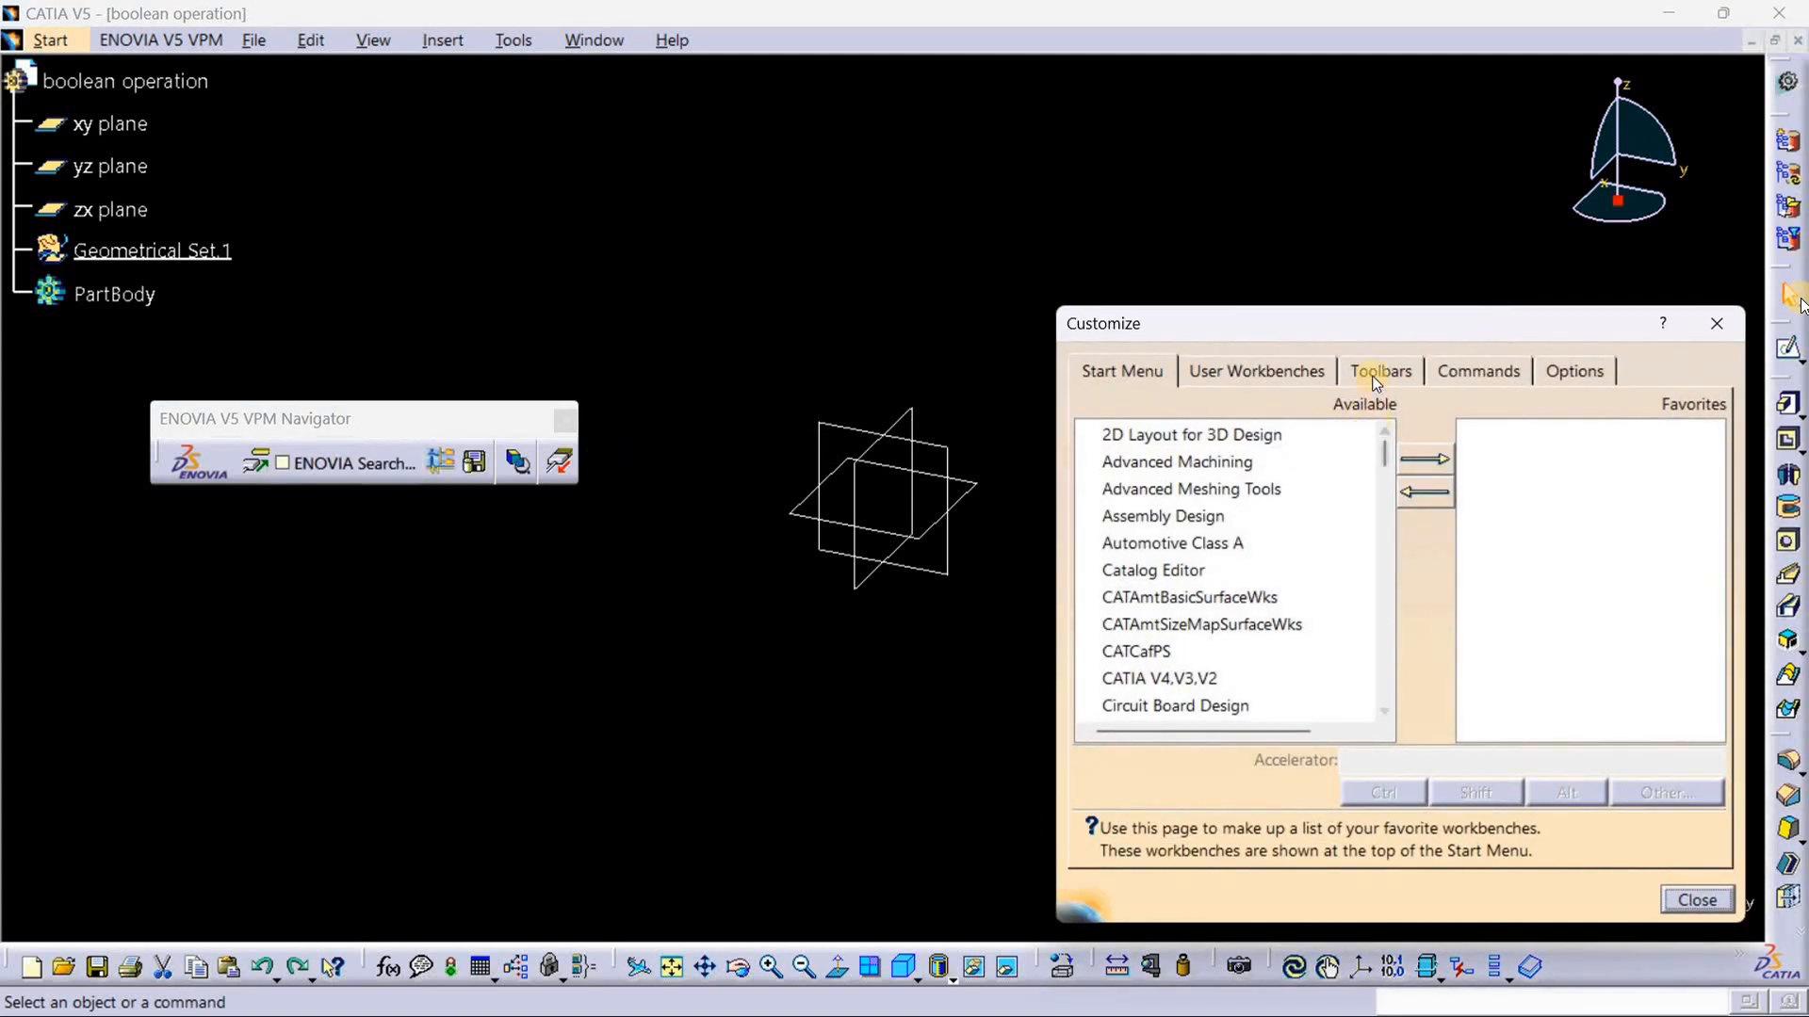
click(1376, 375)
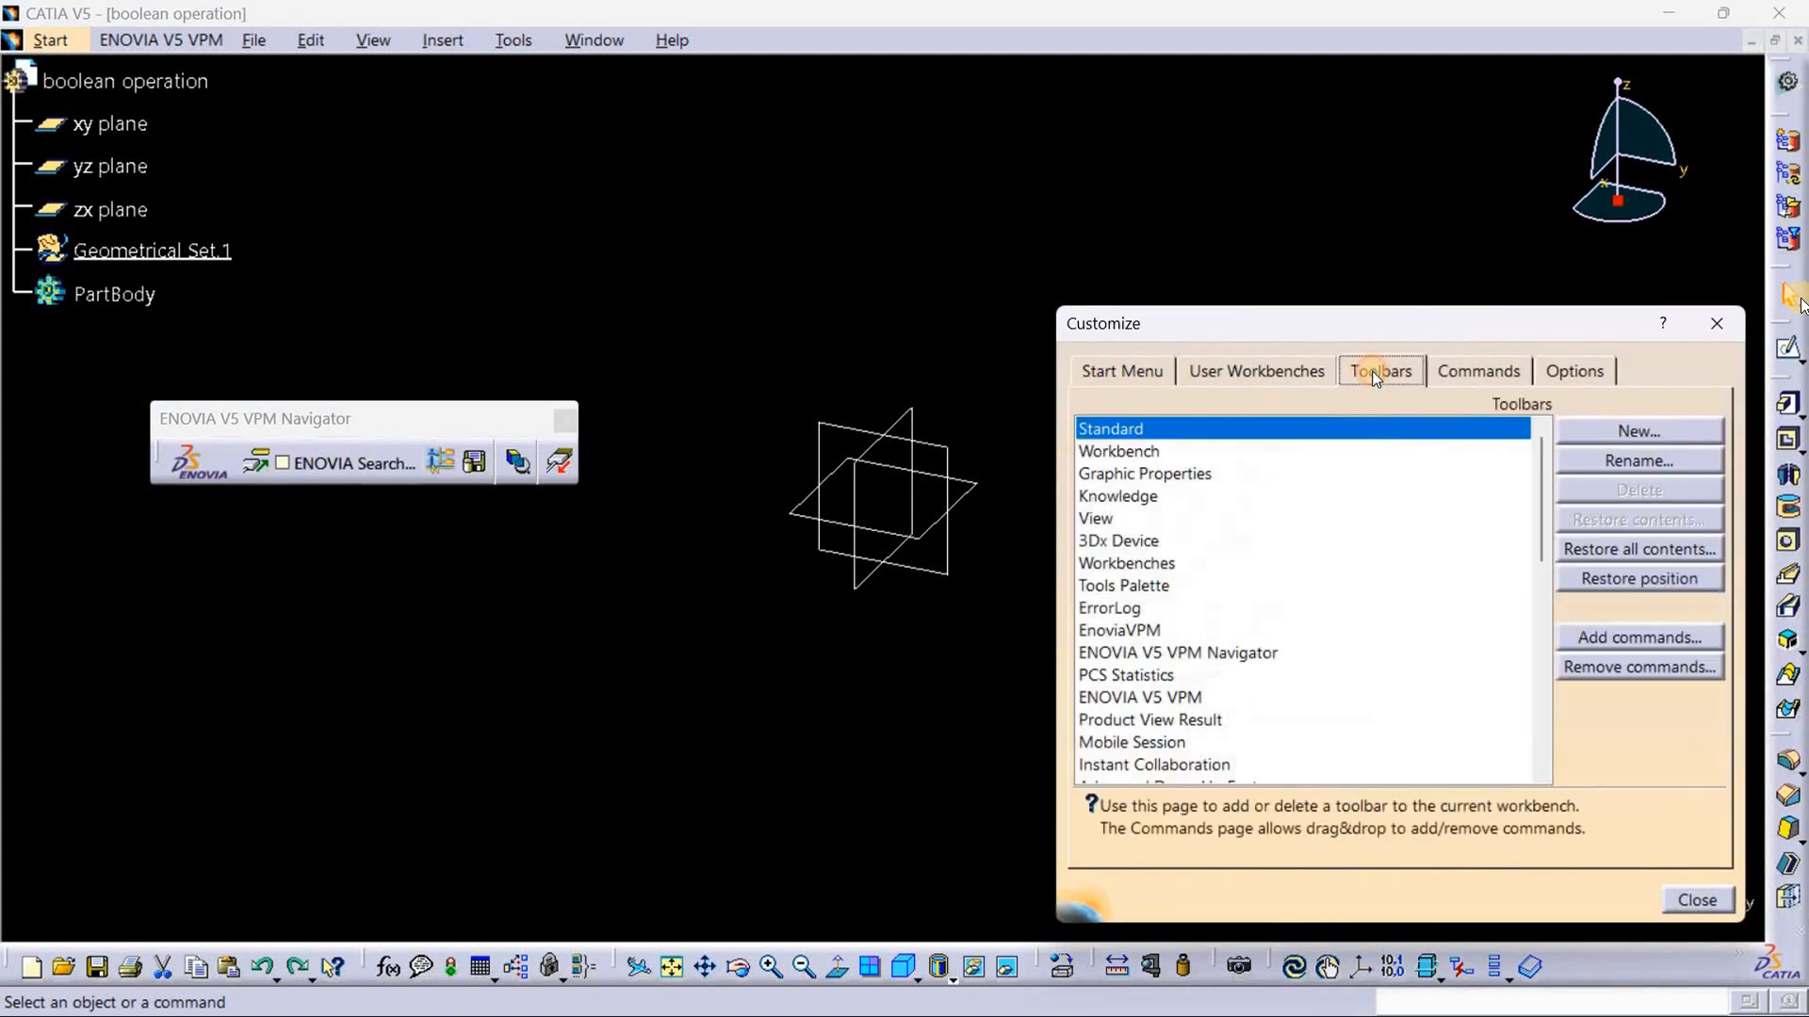
click(1583, 549)
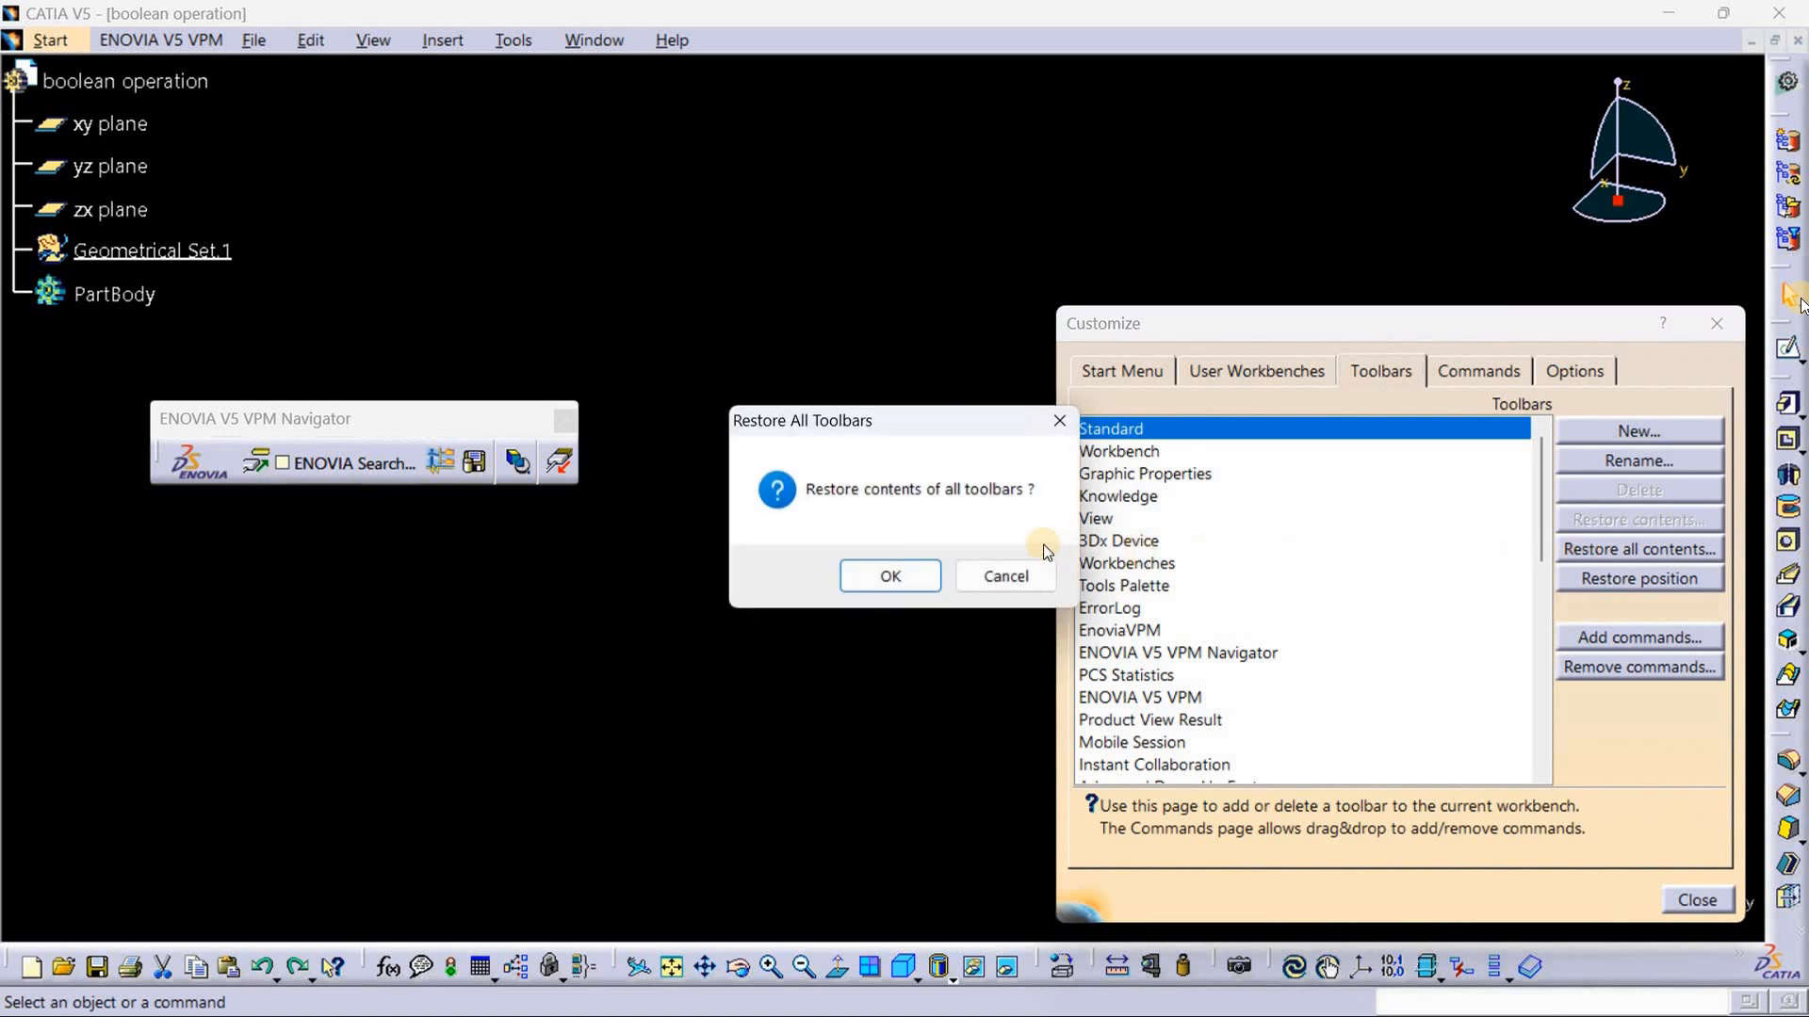
click(879, 570)
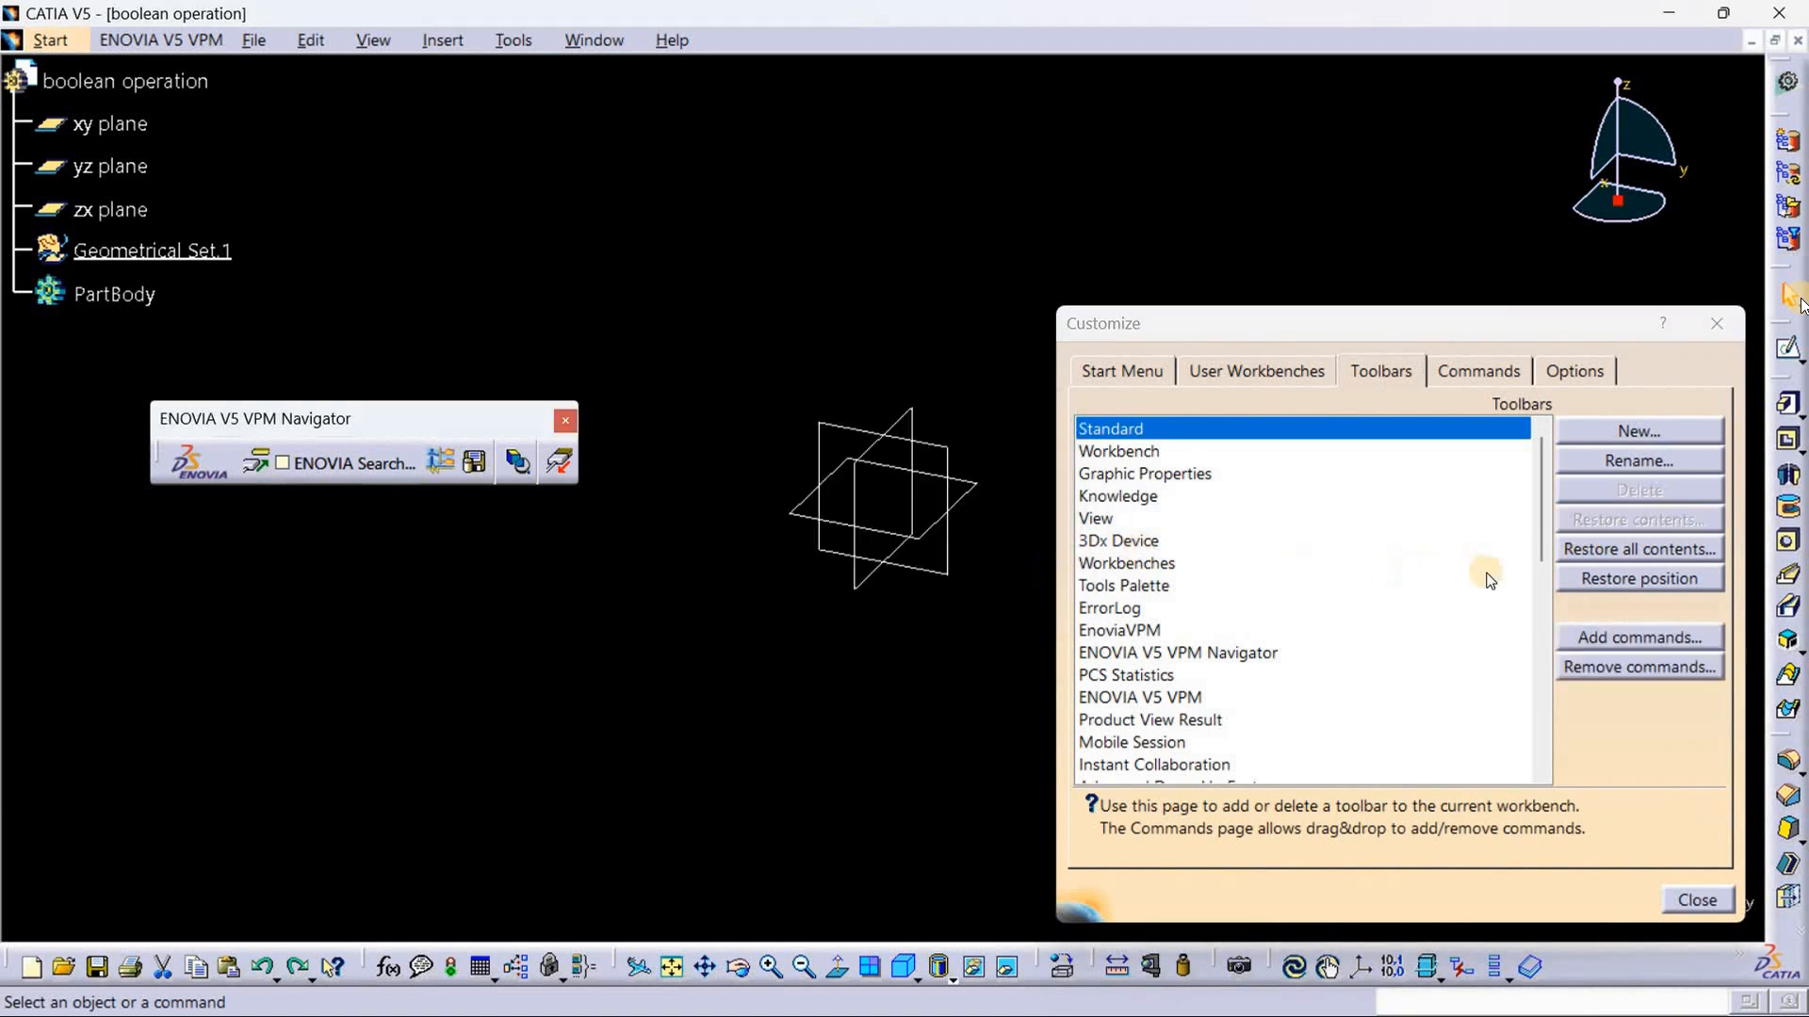
click(1608, 579)
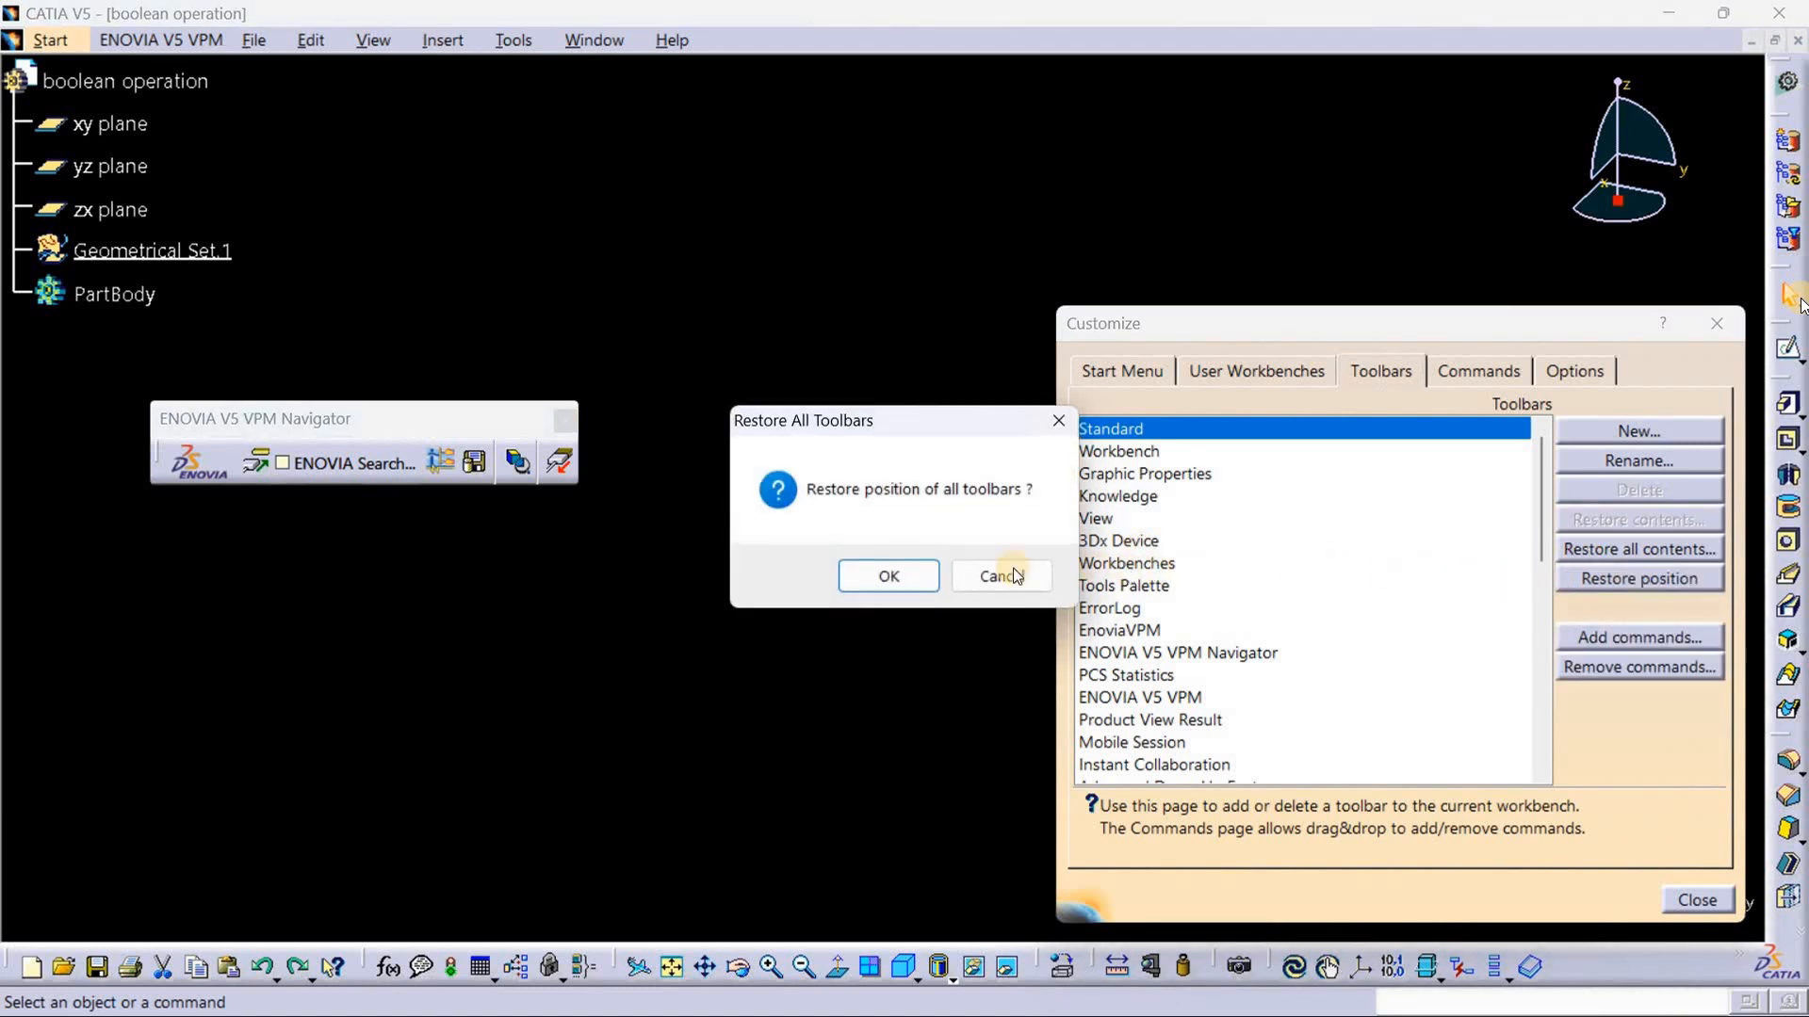
click(866, 571)
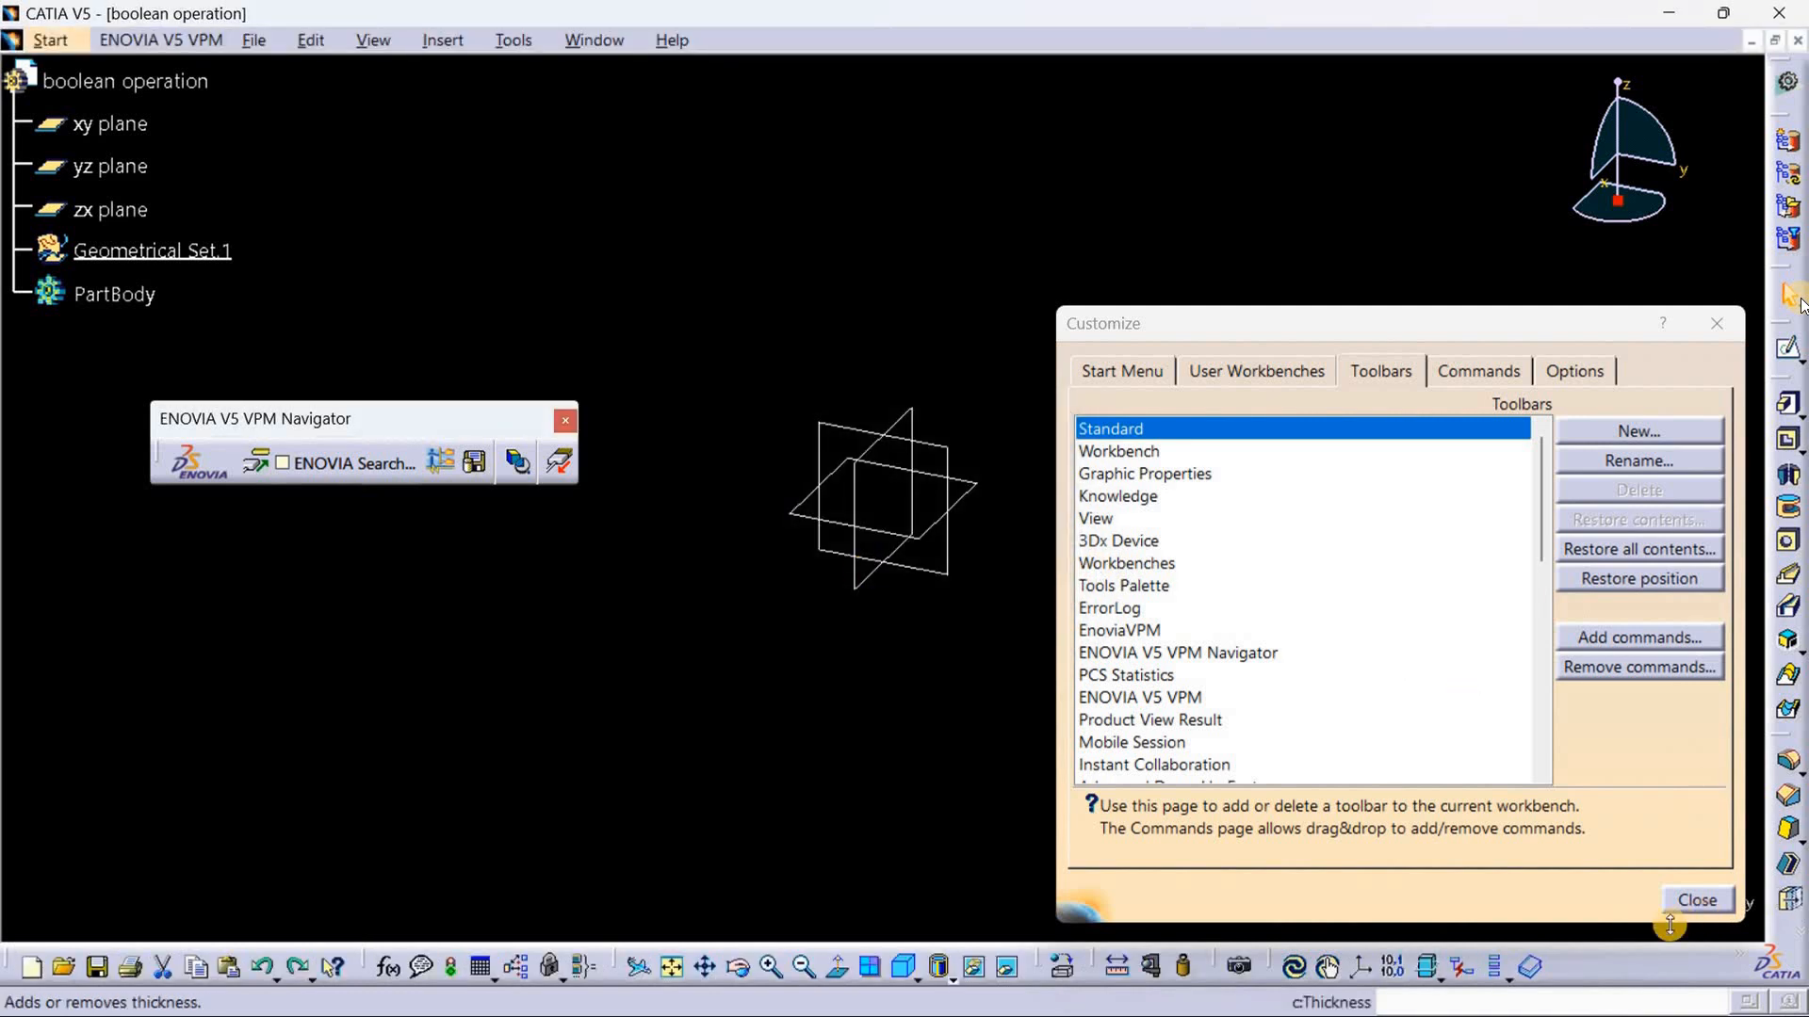
click(1697, 900)
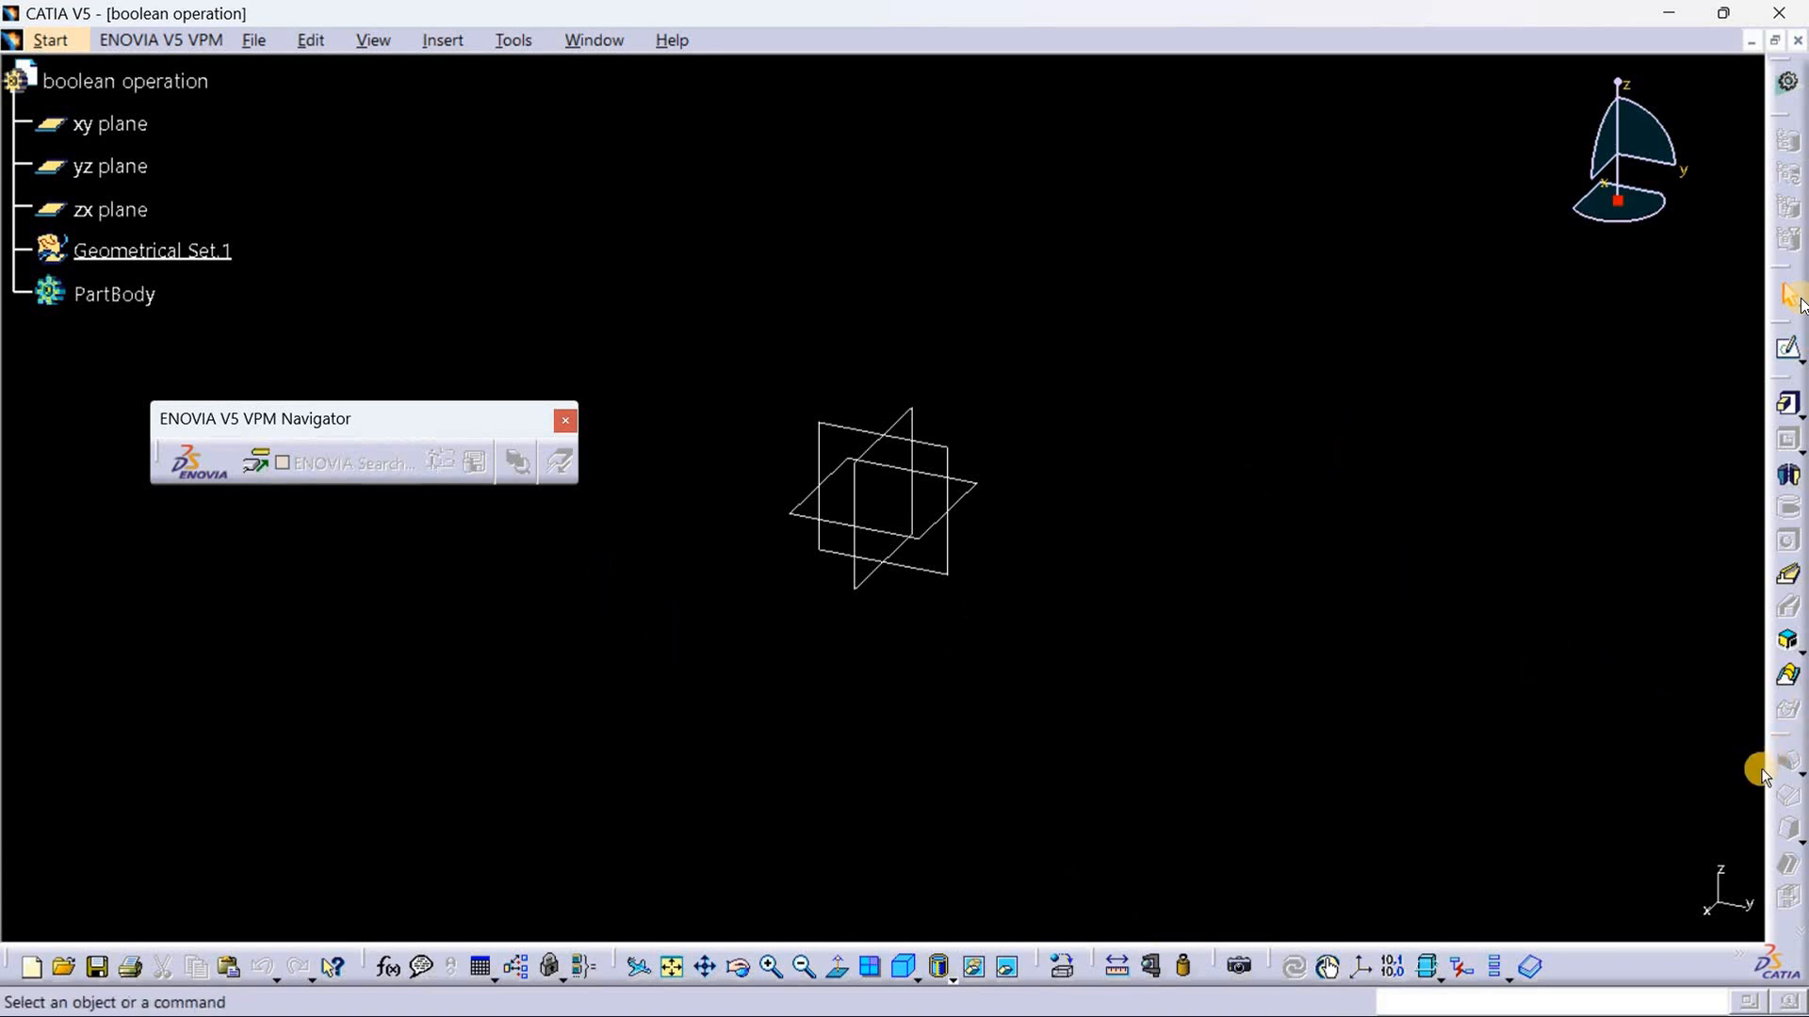
Step: Undock the docked toolbars that hide the Point tool and create a coordinates-type point at X 0, Y 0, Z 0 mm
drag(1788, 788, 1686, 787)
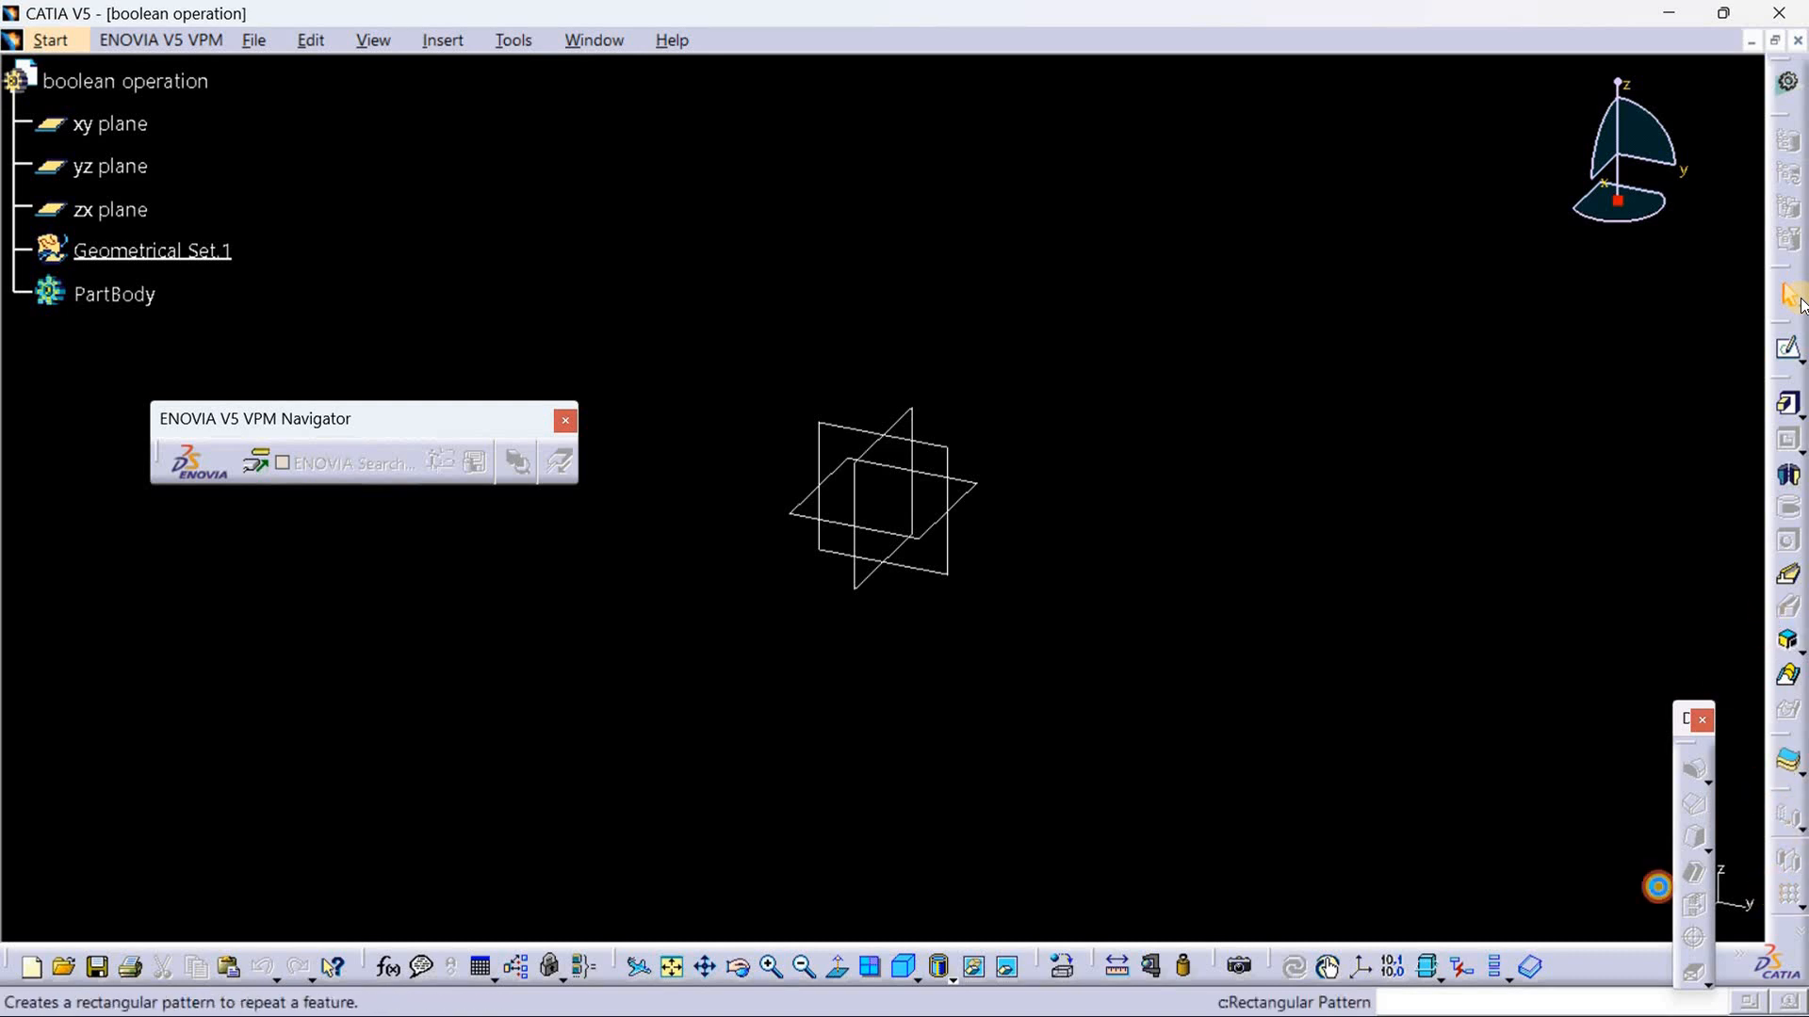
drag(1790, 928, 1716, 889)
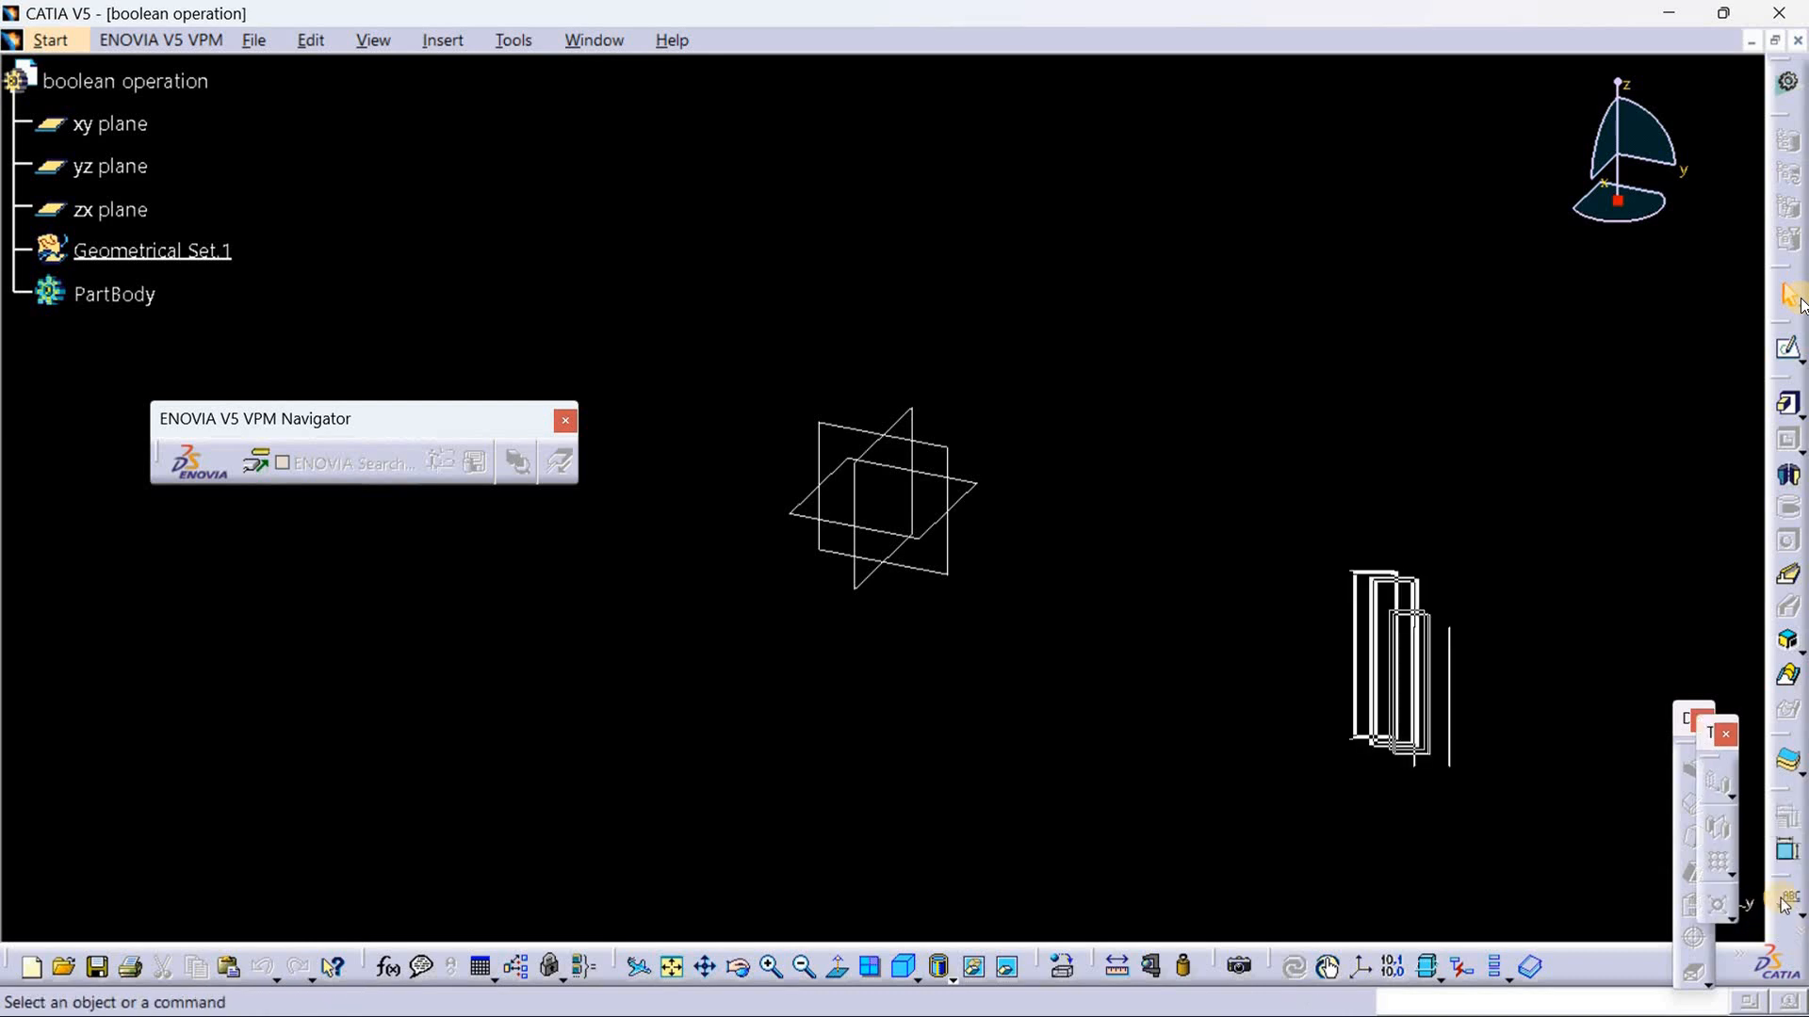
drag(1710, 733, 1702, 501)
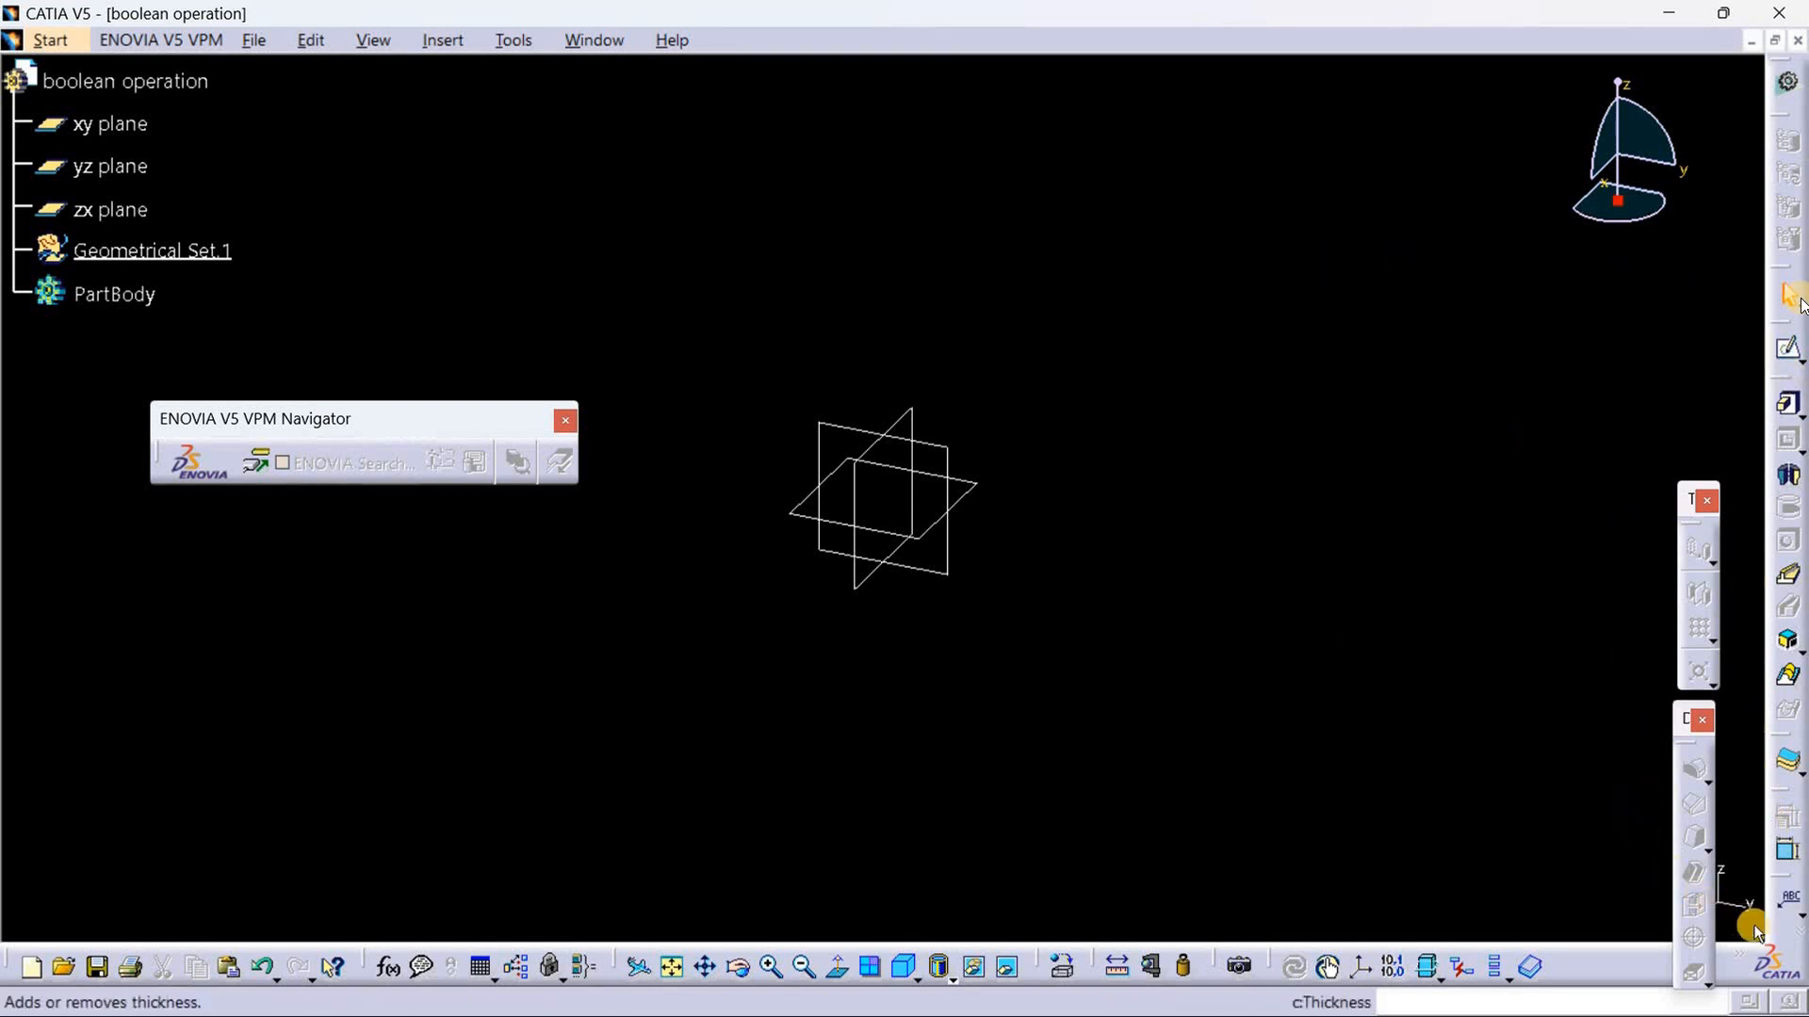
drag(1770, 929, 1673, 906)
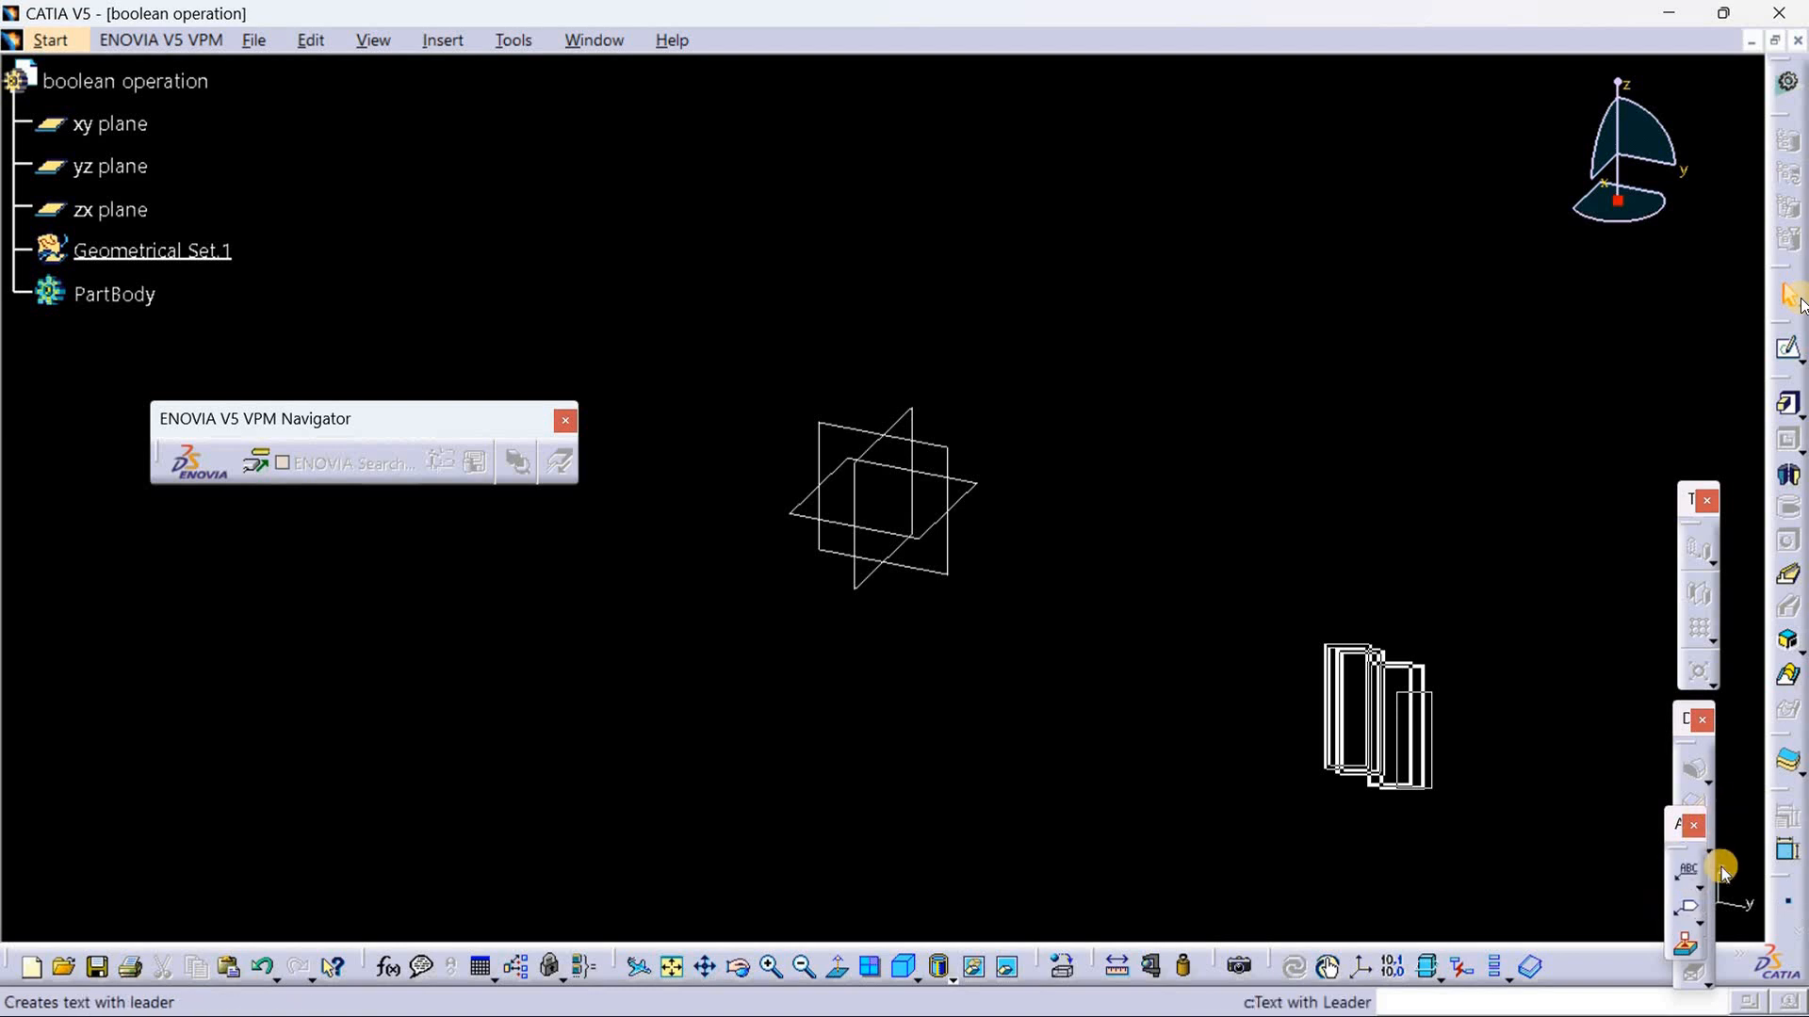
click(1791, 906)
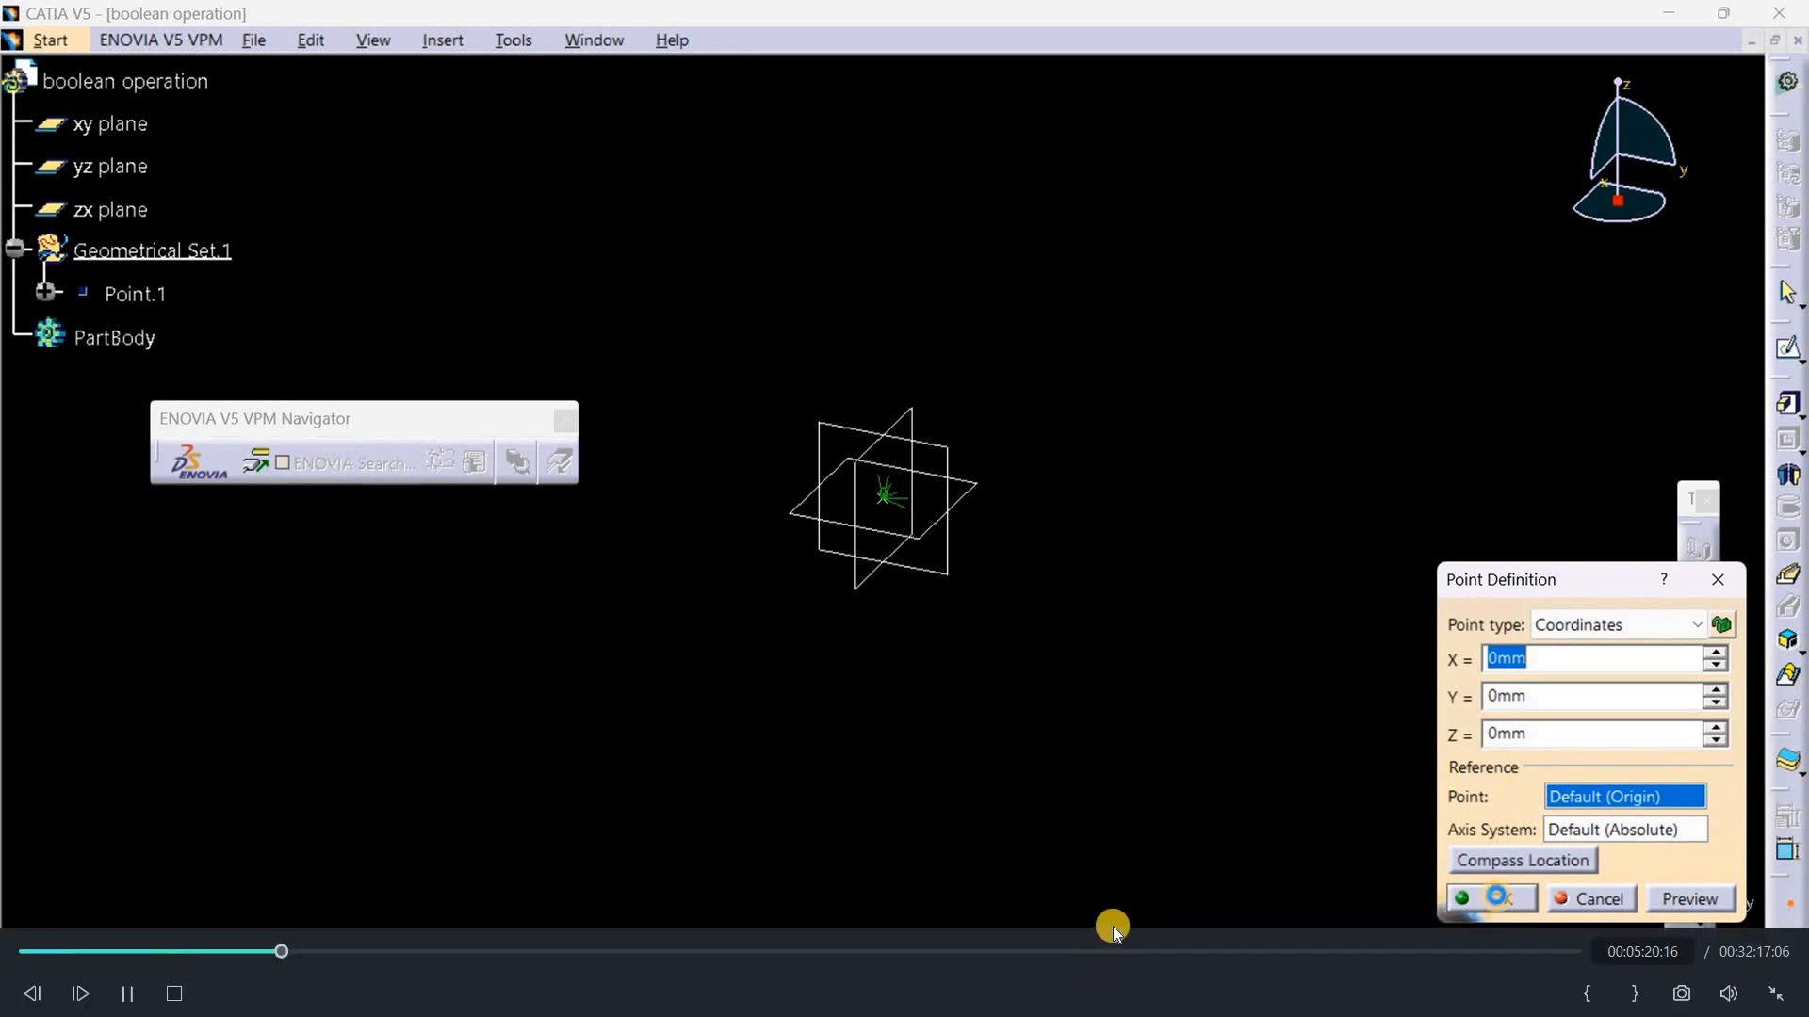
click(1499, 902)
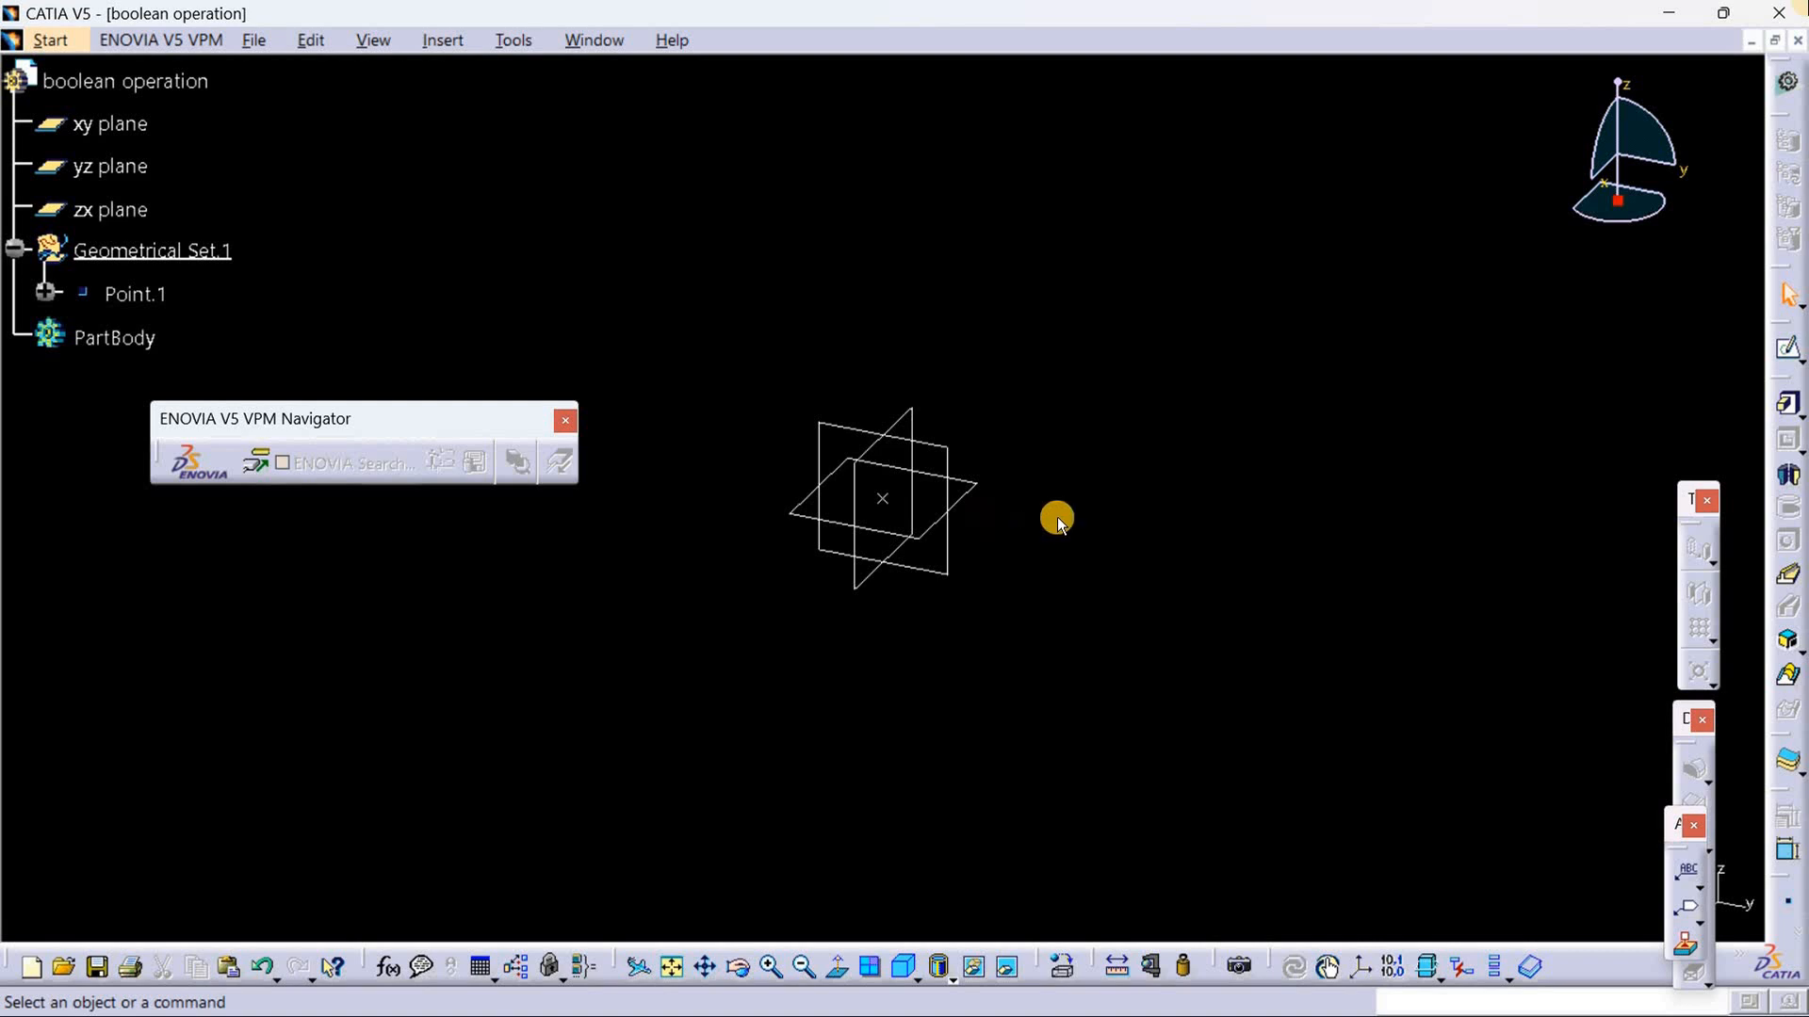
Step: Start a positioned sketch on the yz plane with its origin set to Projection point, referencing the newly created point
click(928, 446)
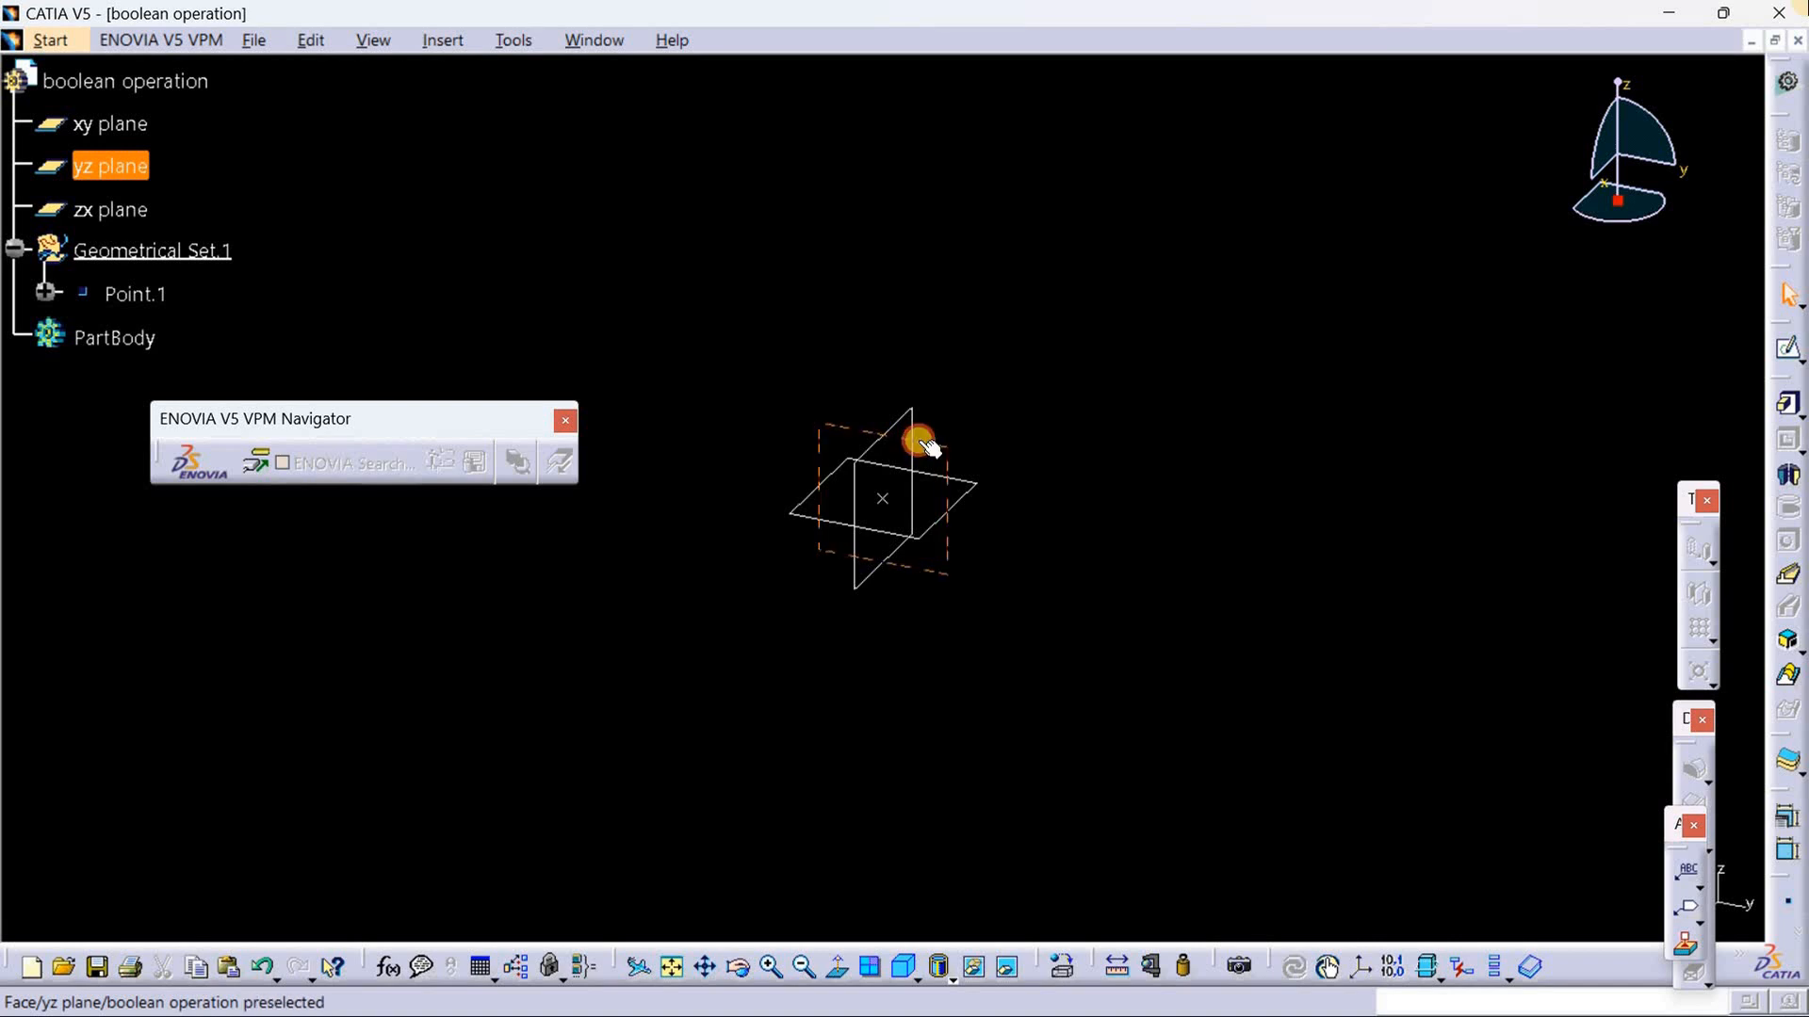
click(1799, 363)
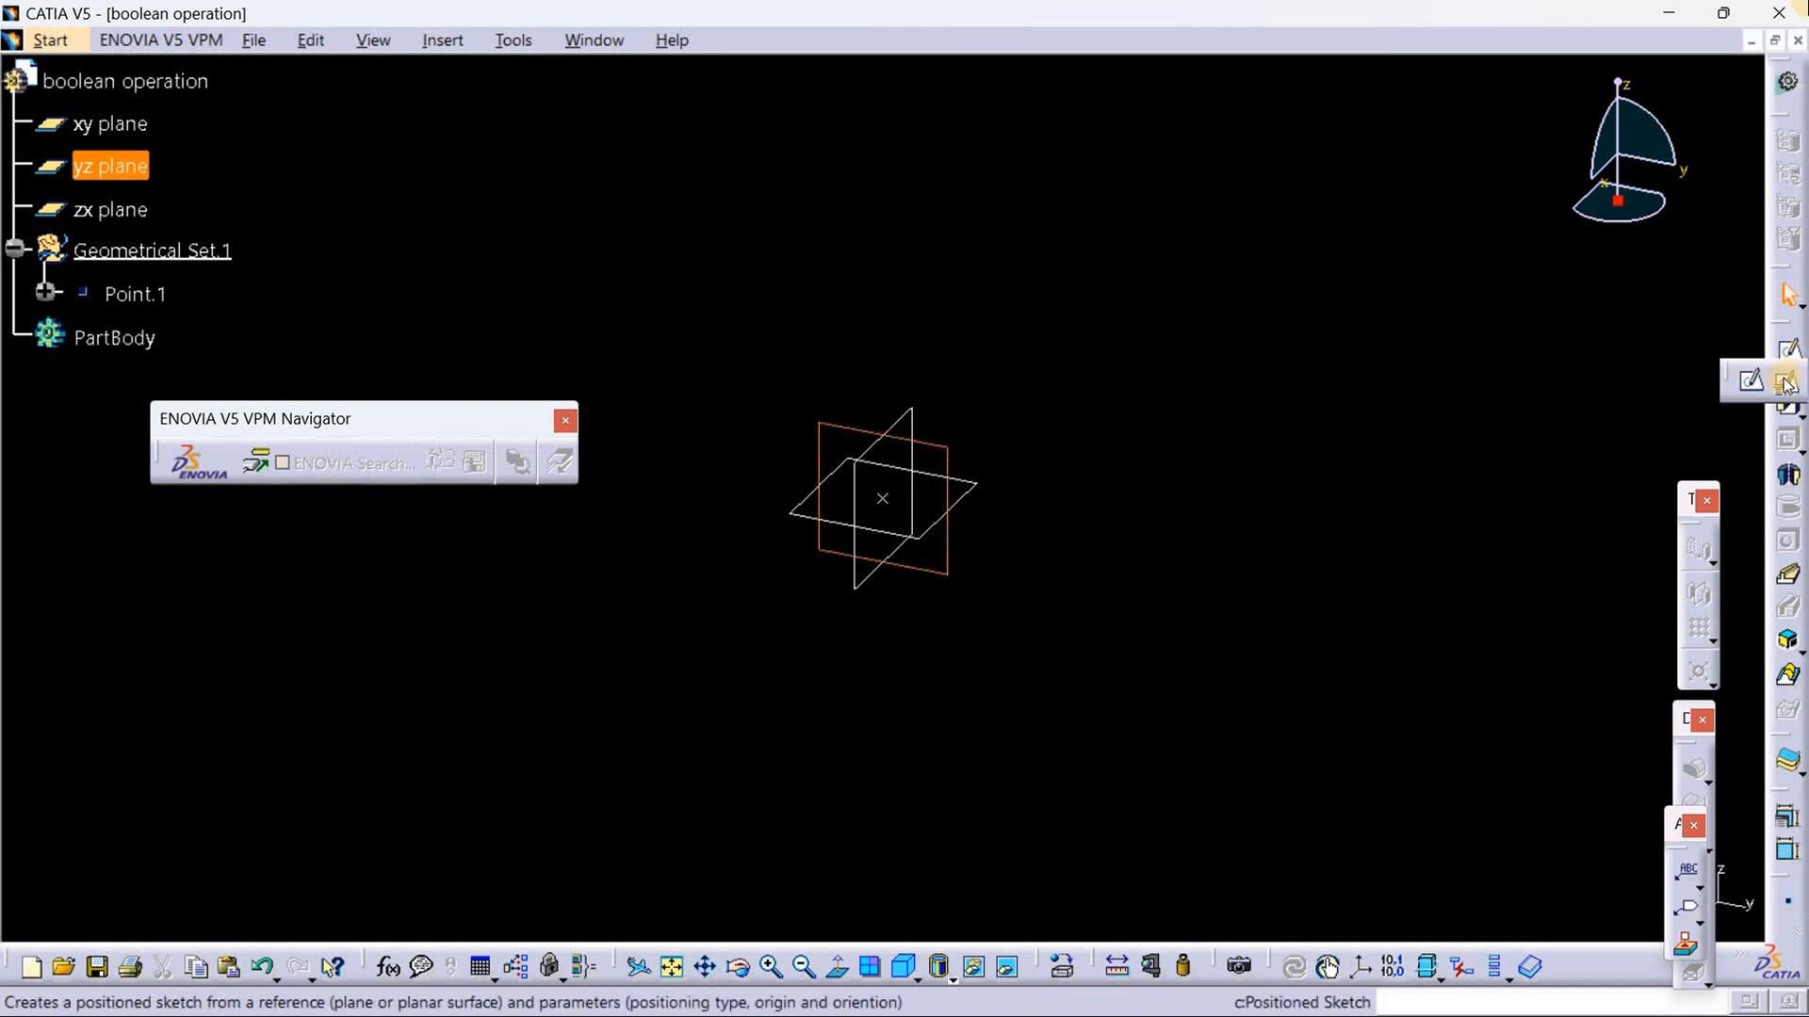
click(1783, 378)
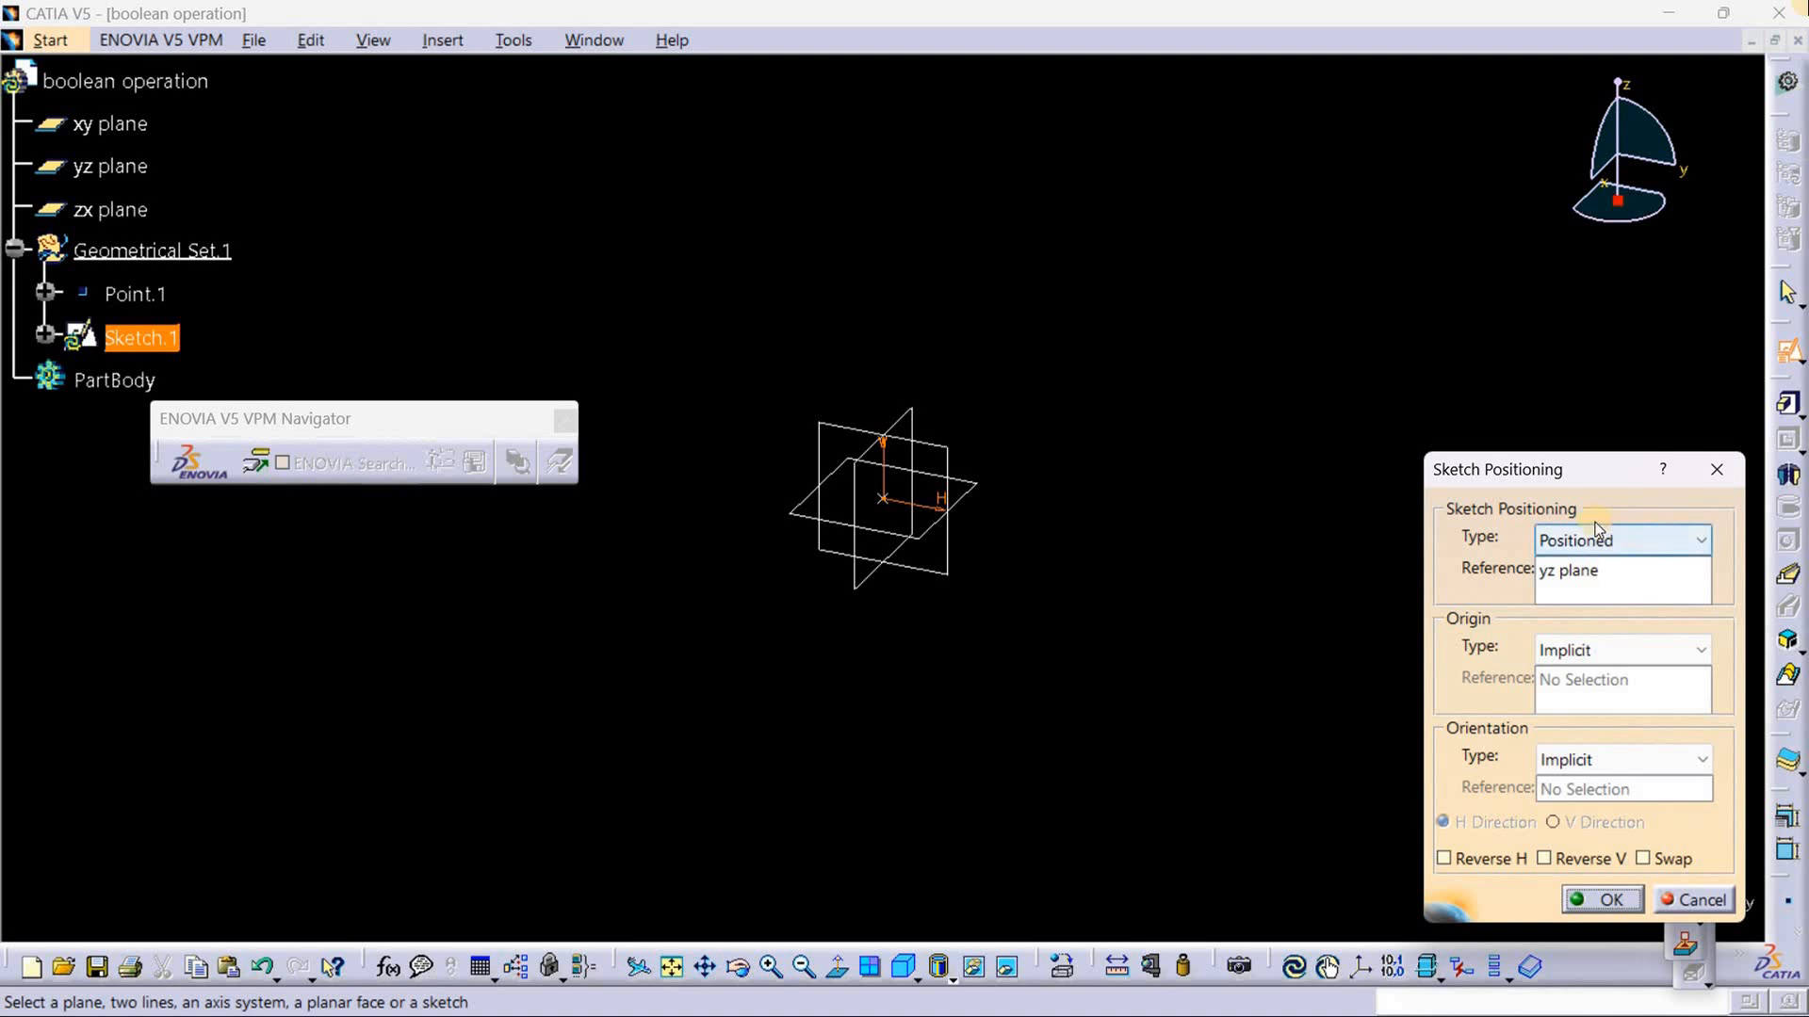
click(1566, 648)
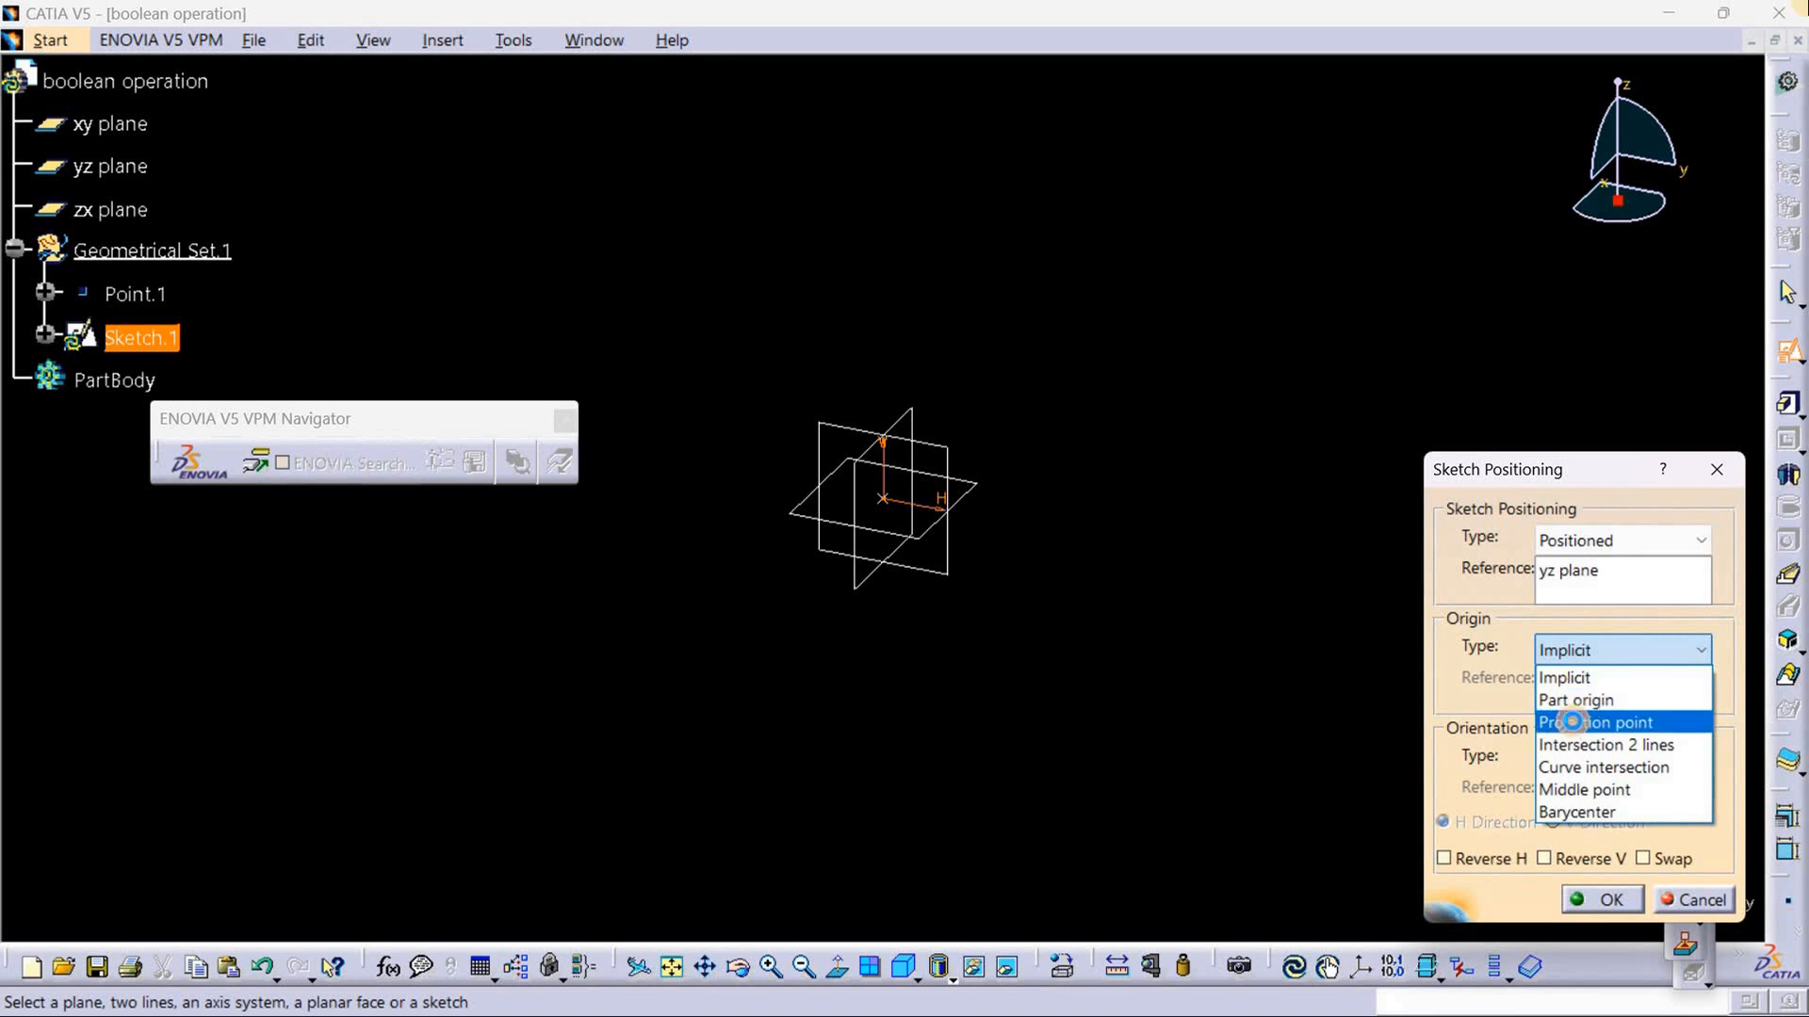
click(1571, 722)
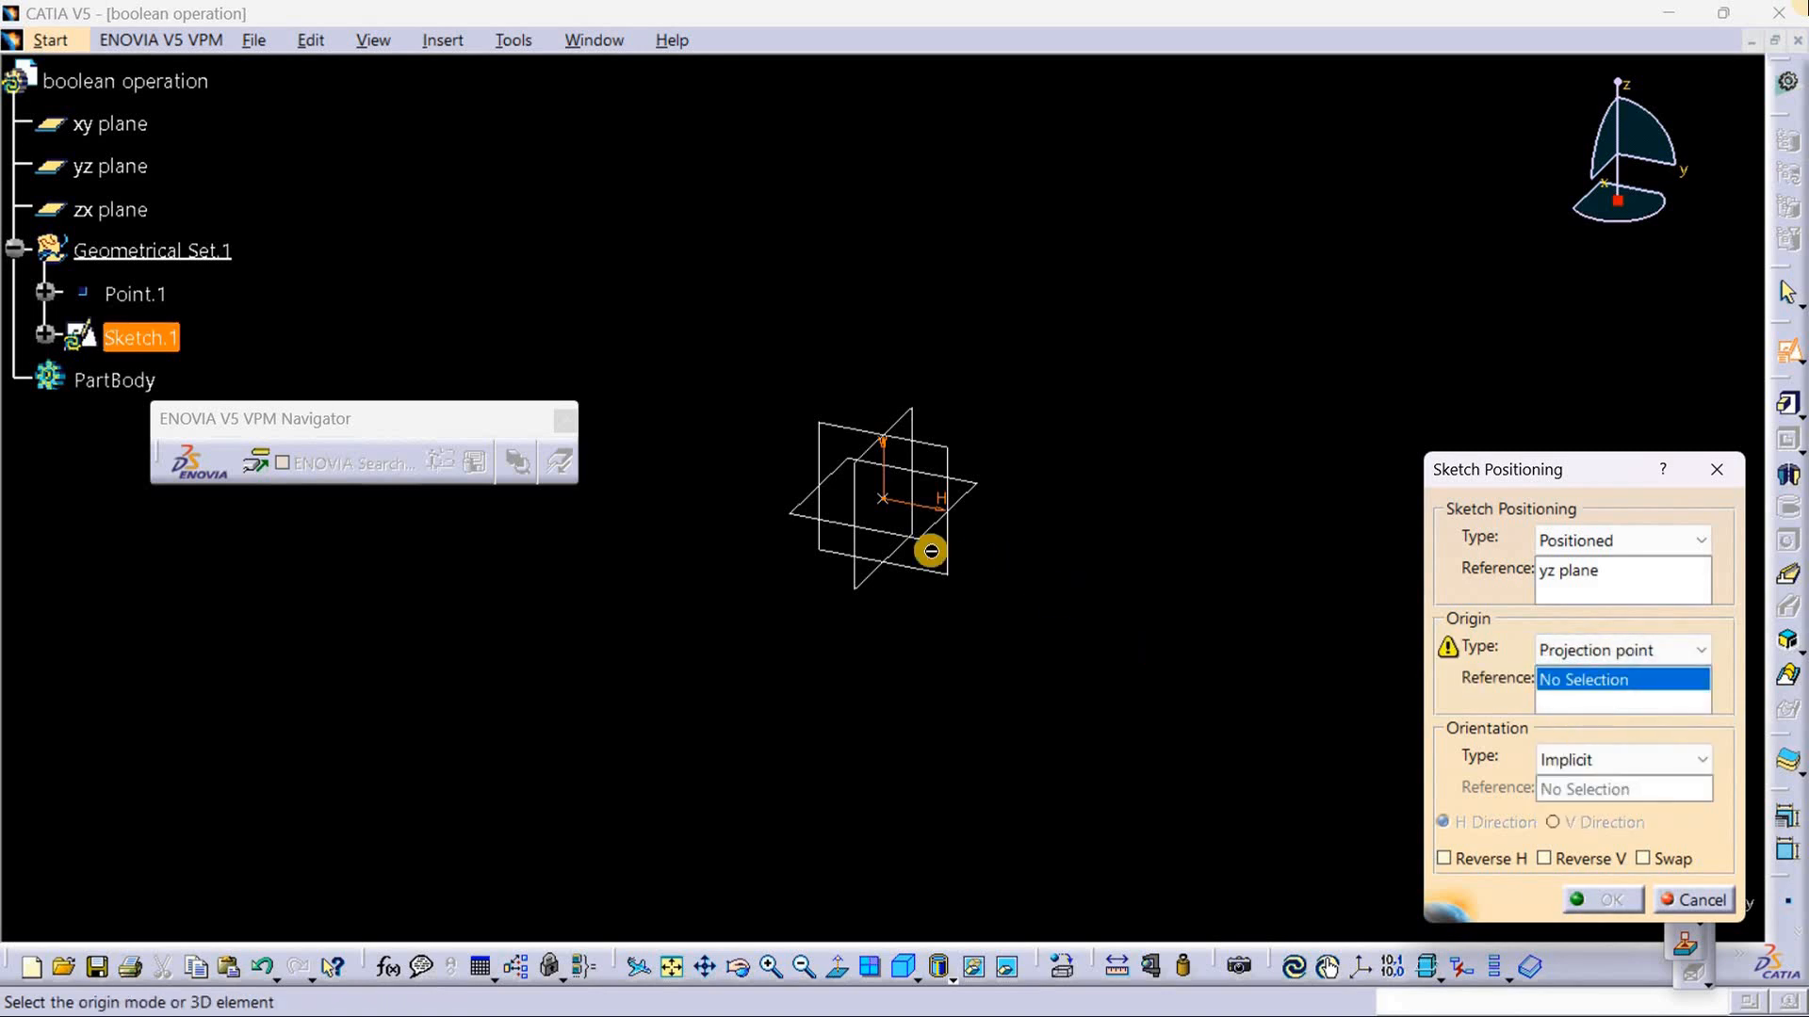
click(884, 498)
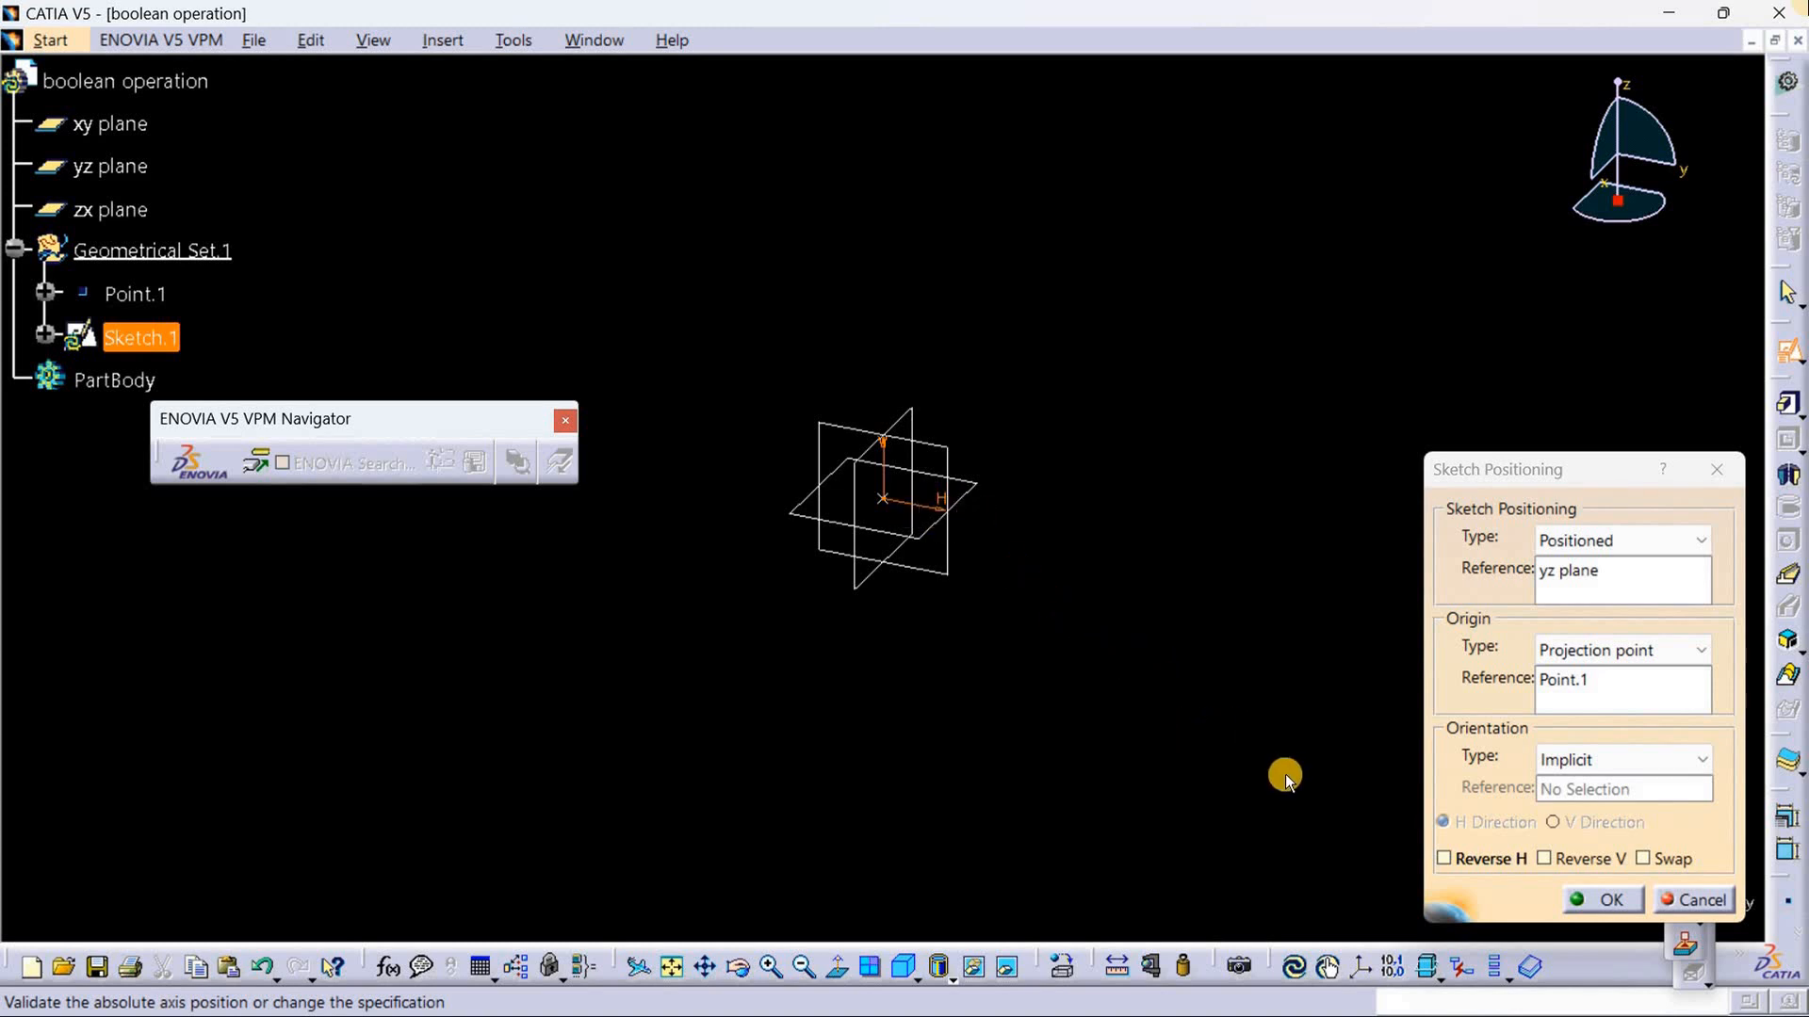
click(1589, 902)
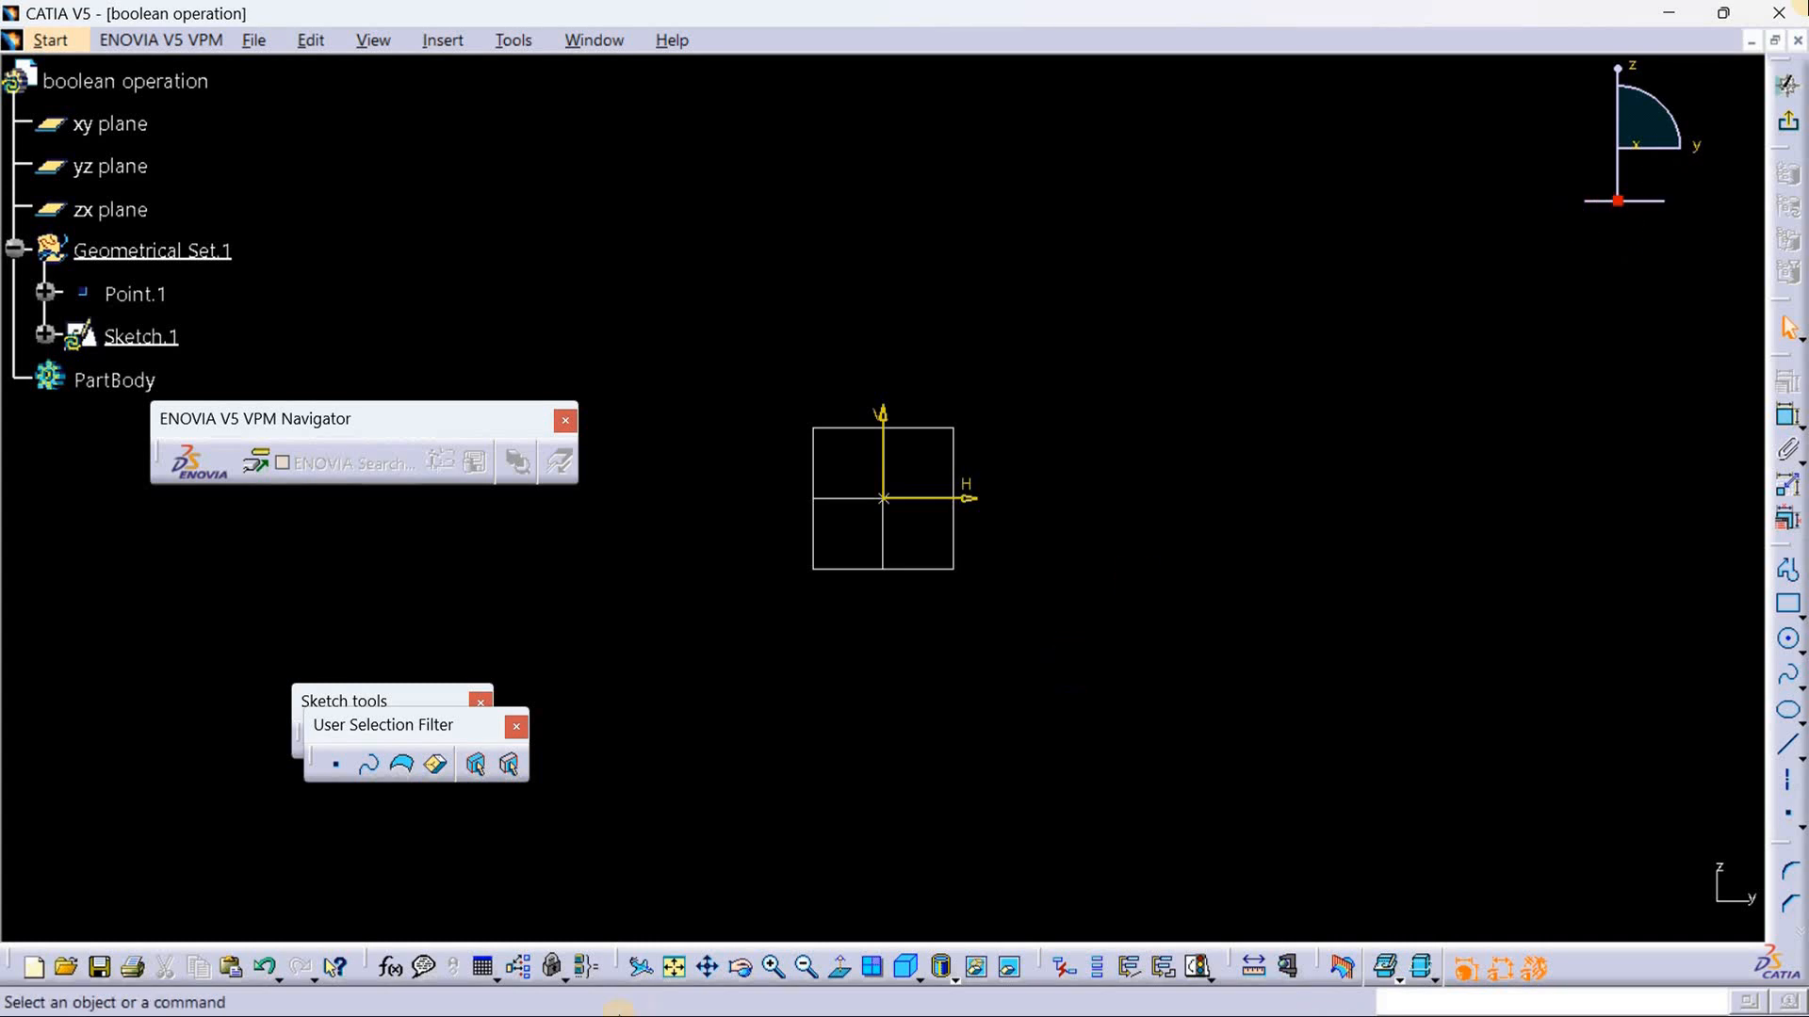
Step: Switch to the boolean 1.jpg drawing in Photos and examine the overall dimensions in the front, side and top views
click(1667, 13)
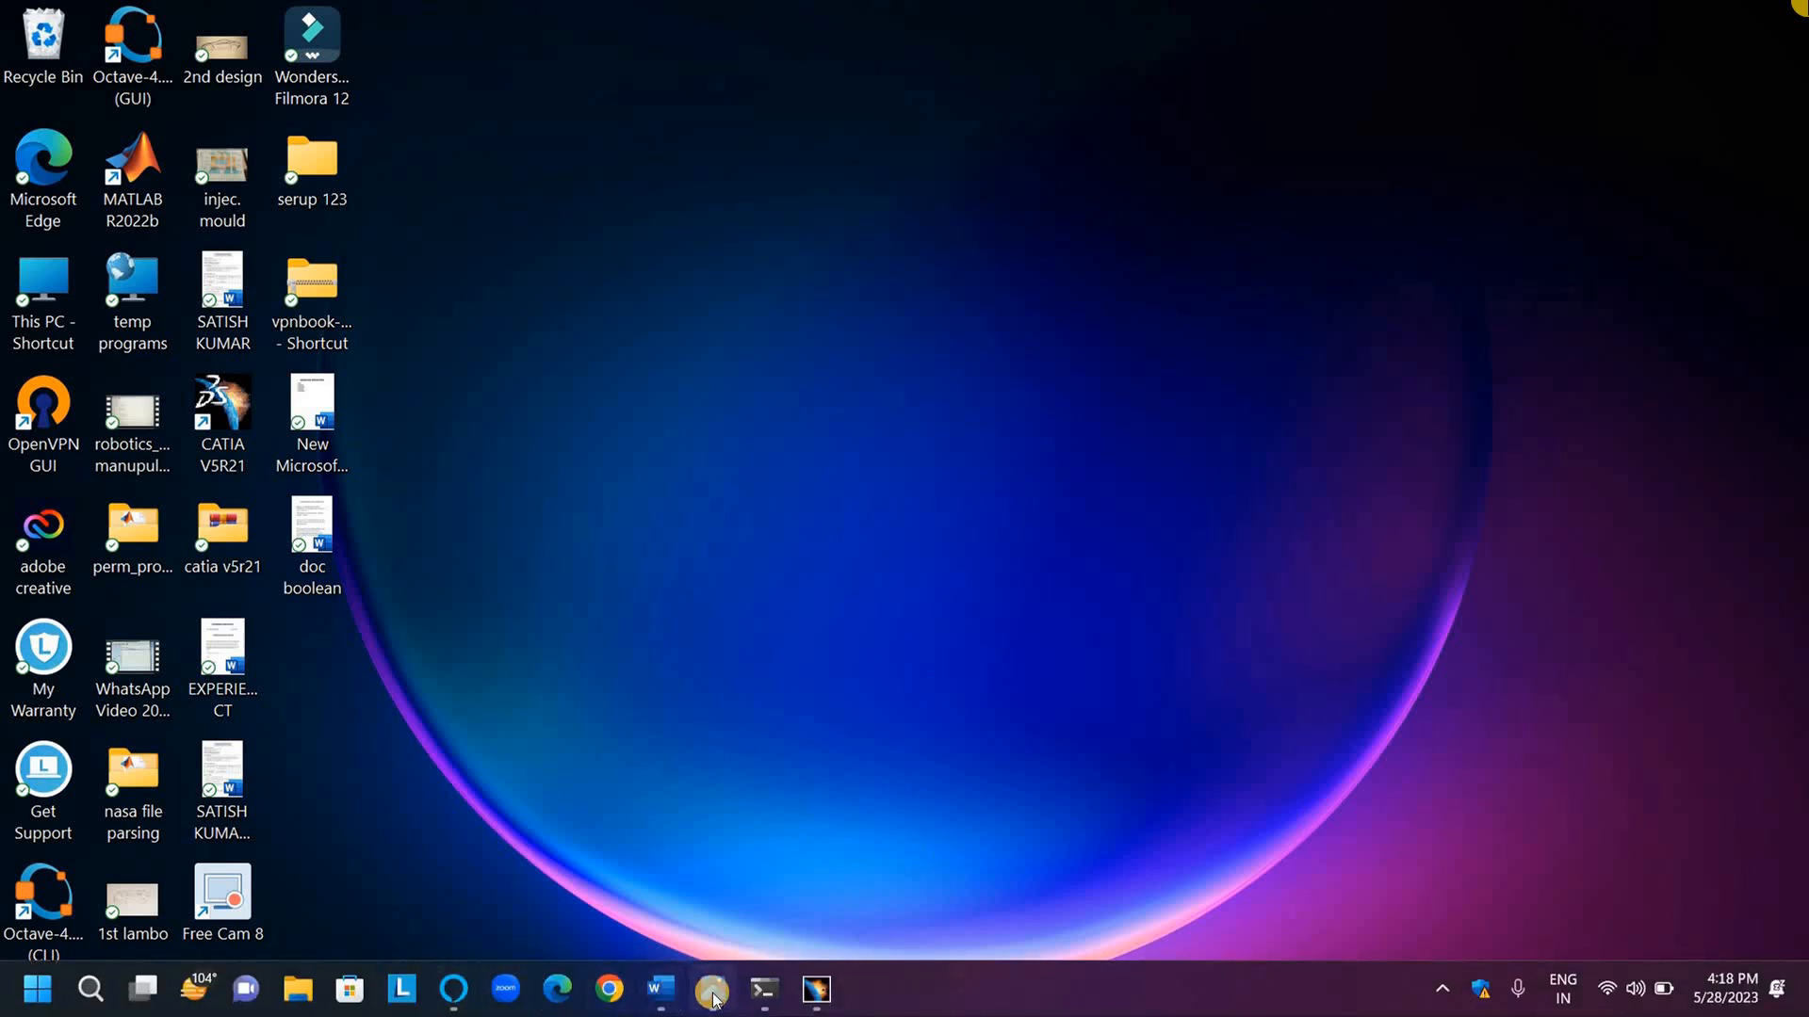
mouse_move(714, 1000)
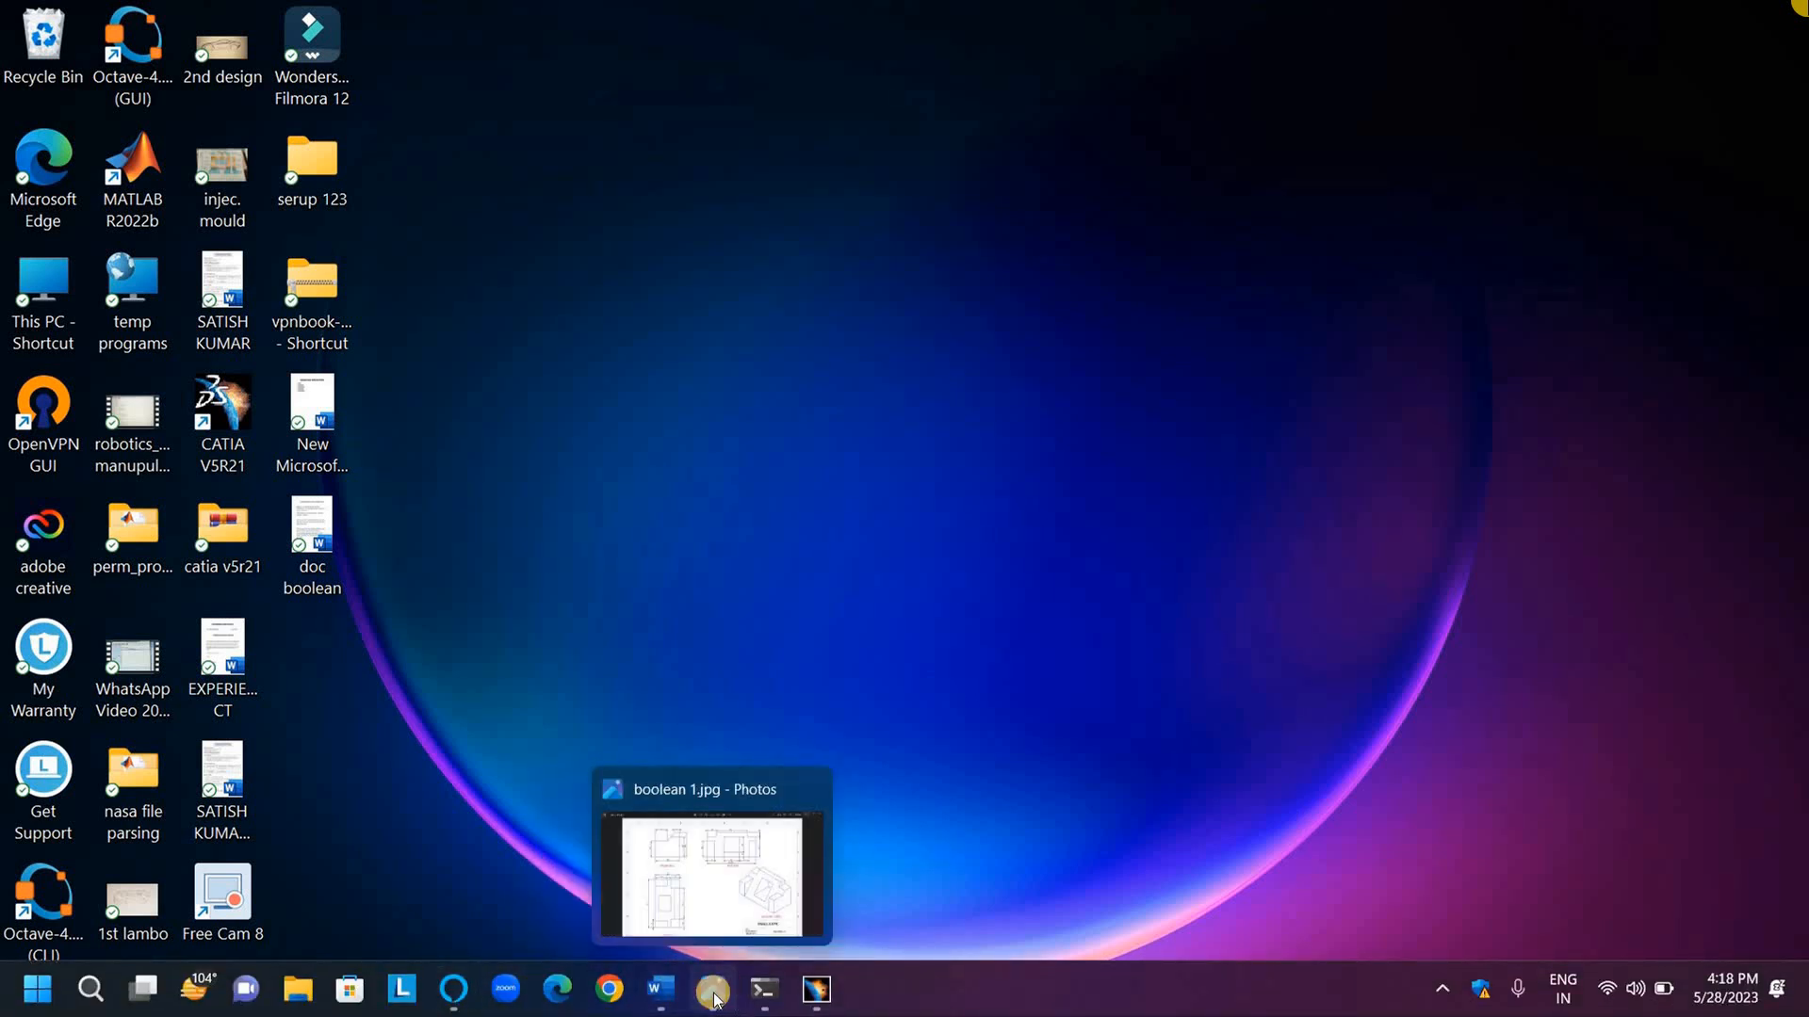
click(714, 1000)
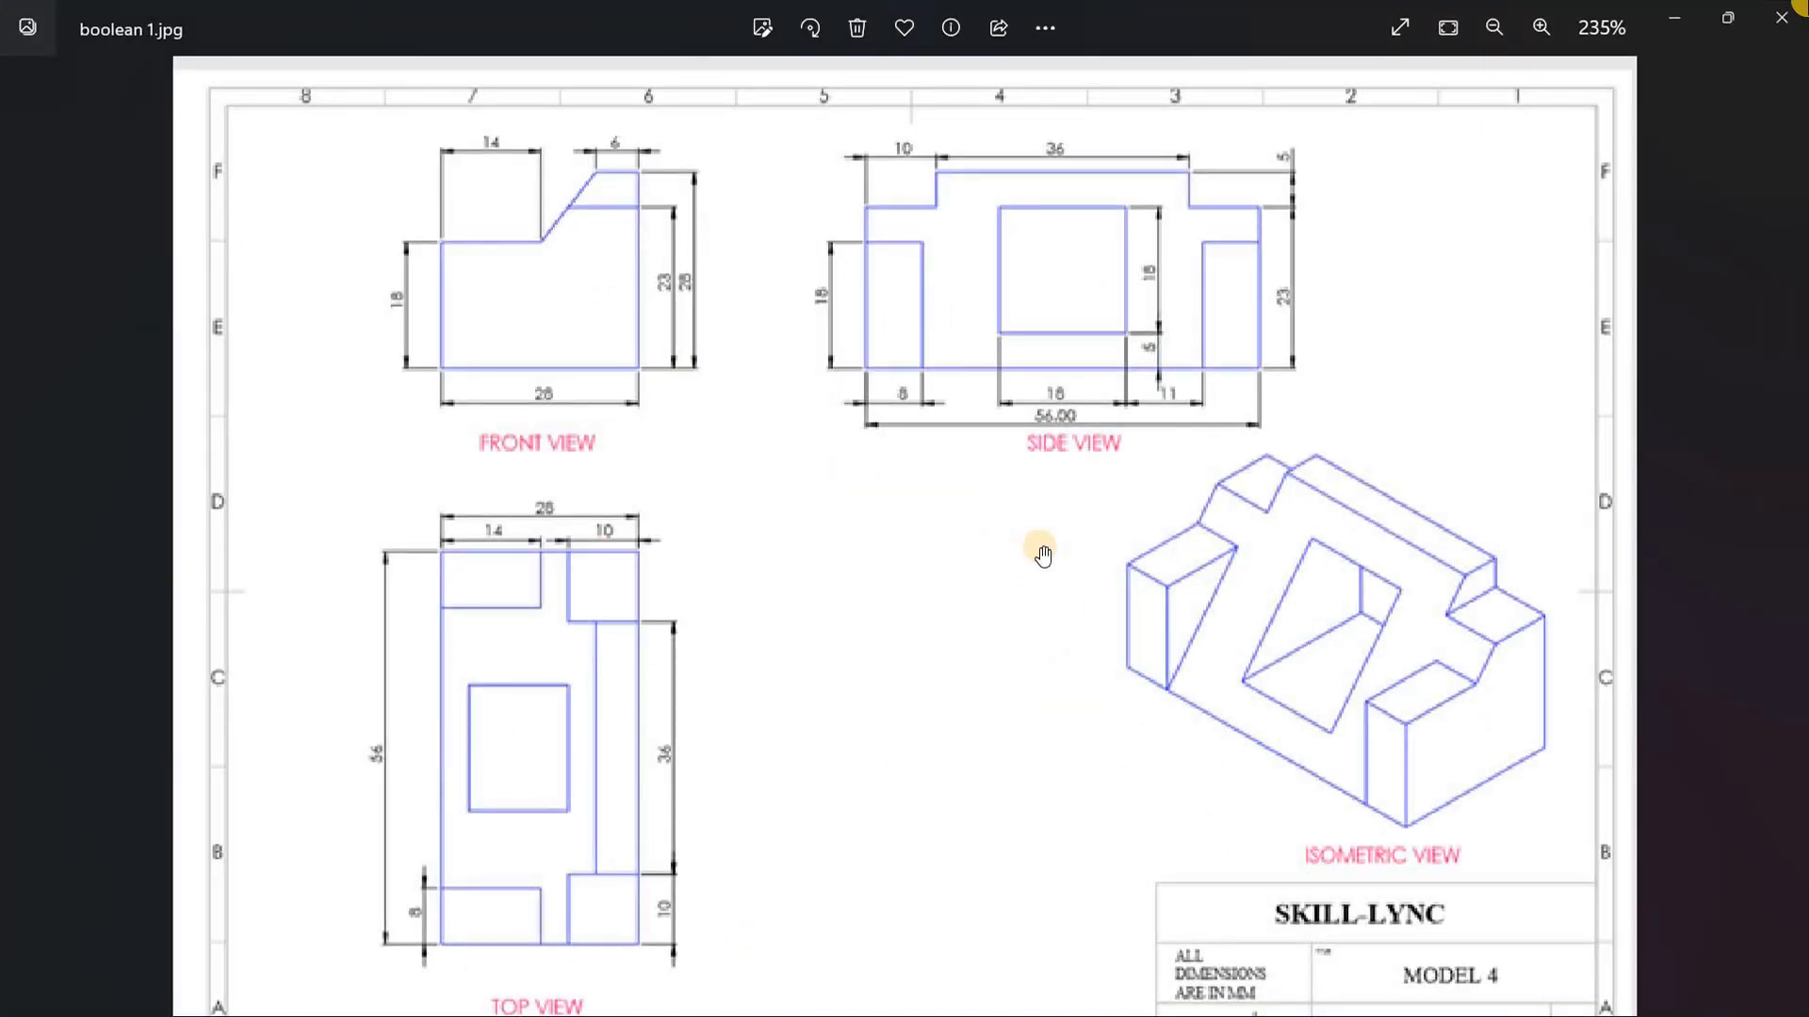
scroll(1042, 555, down, 2)
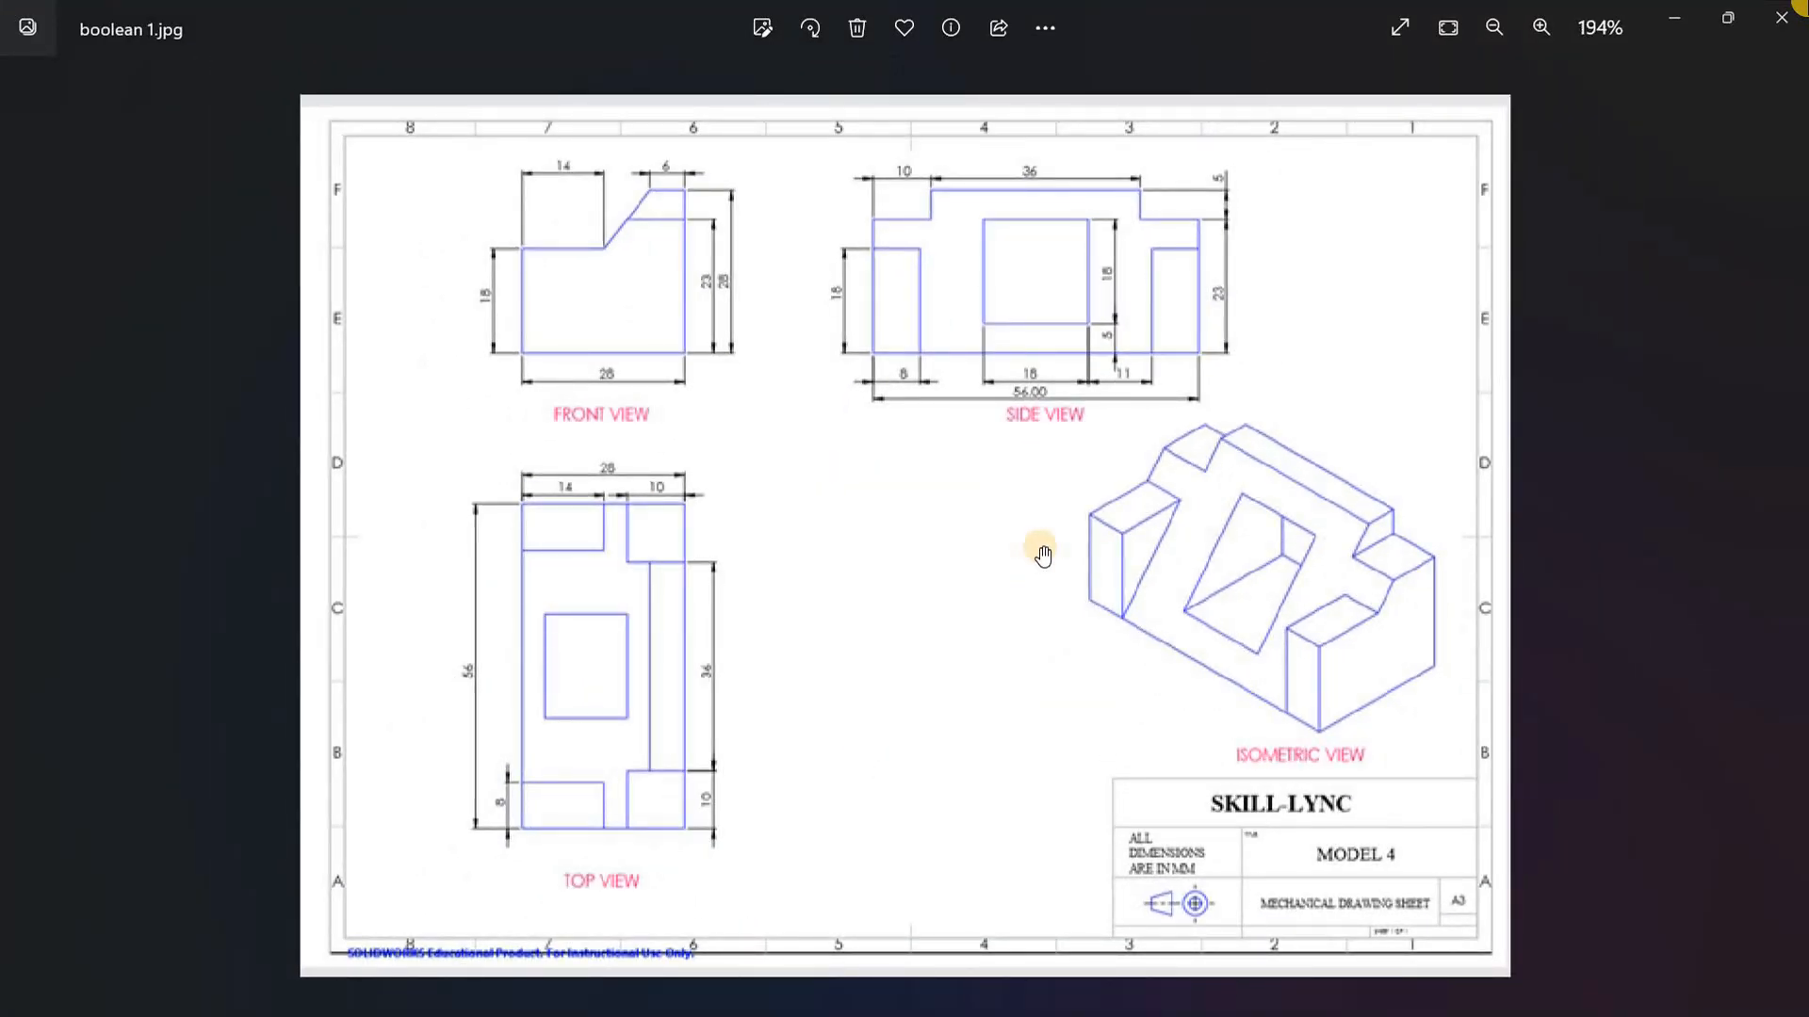
scroll(937, 514, up, 2)
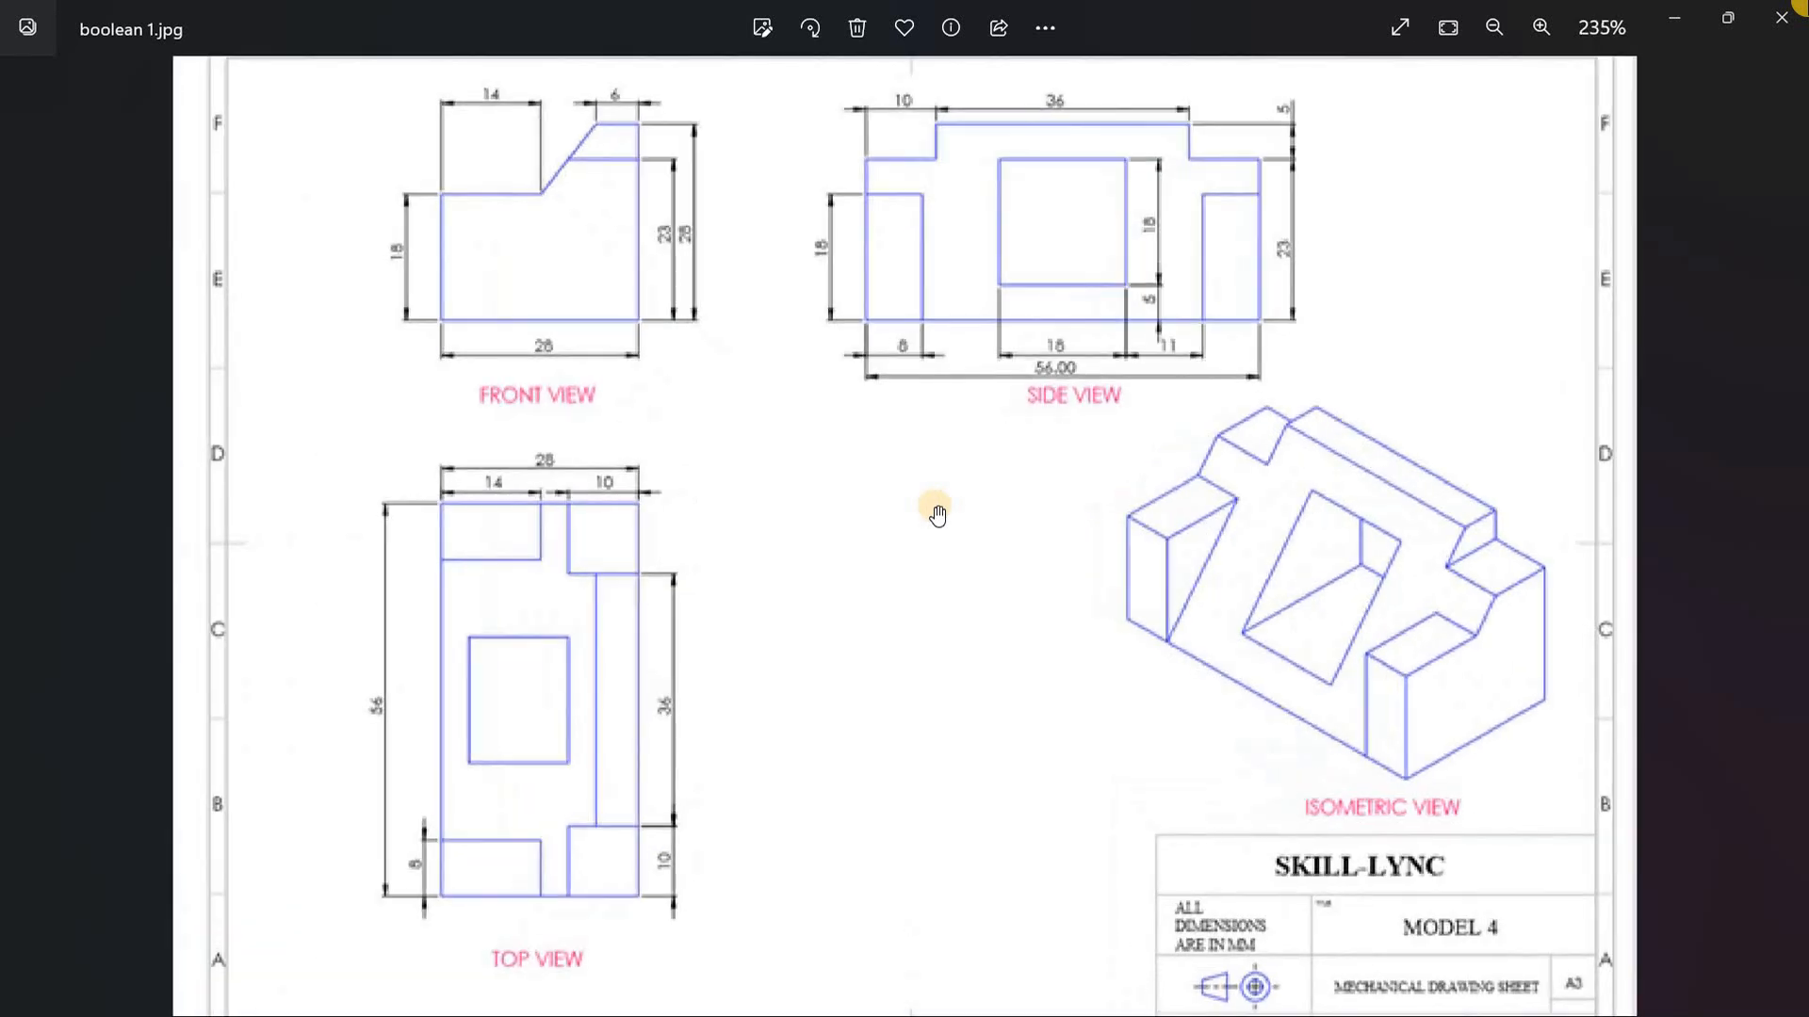
scroll(937, 514, down, 1)
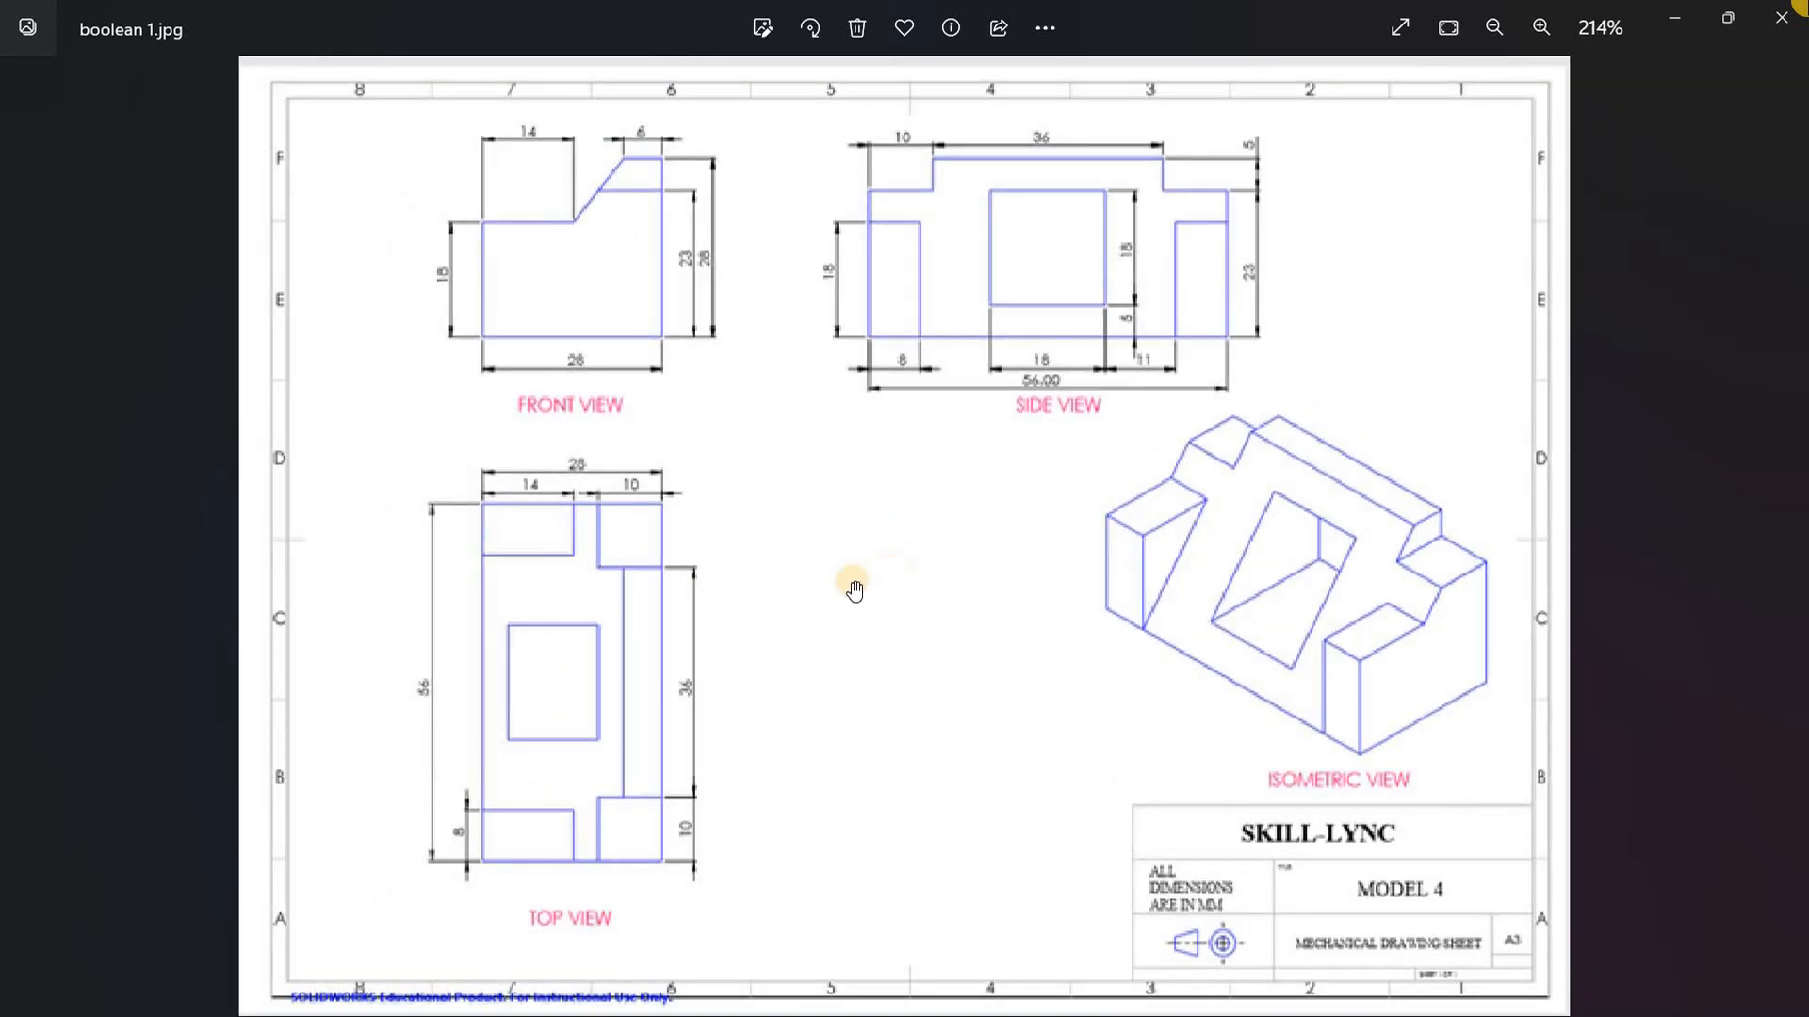
scroll(770, 484, up, 1)
scroll(770, 485, down, 2)
scroll(771, 484, up, 3)
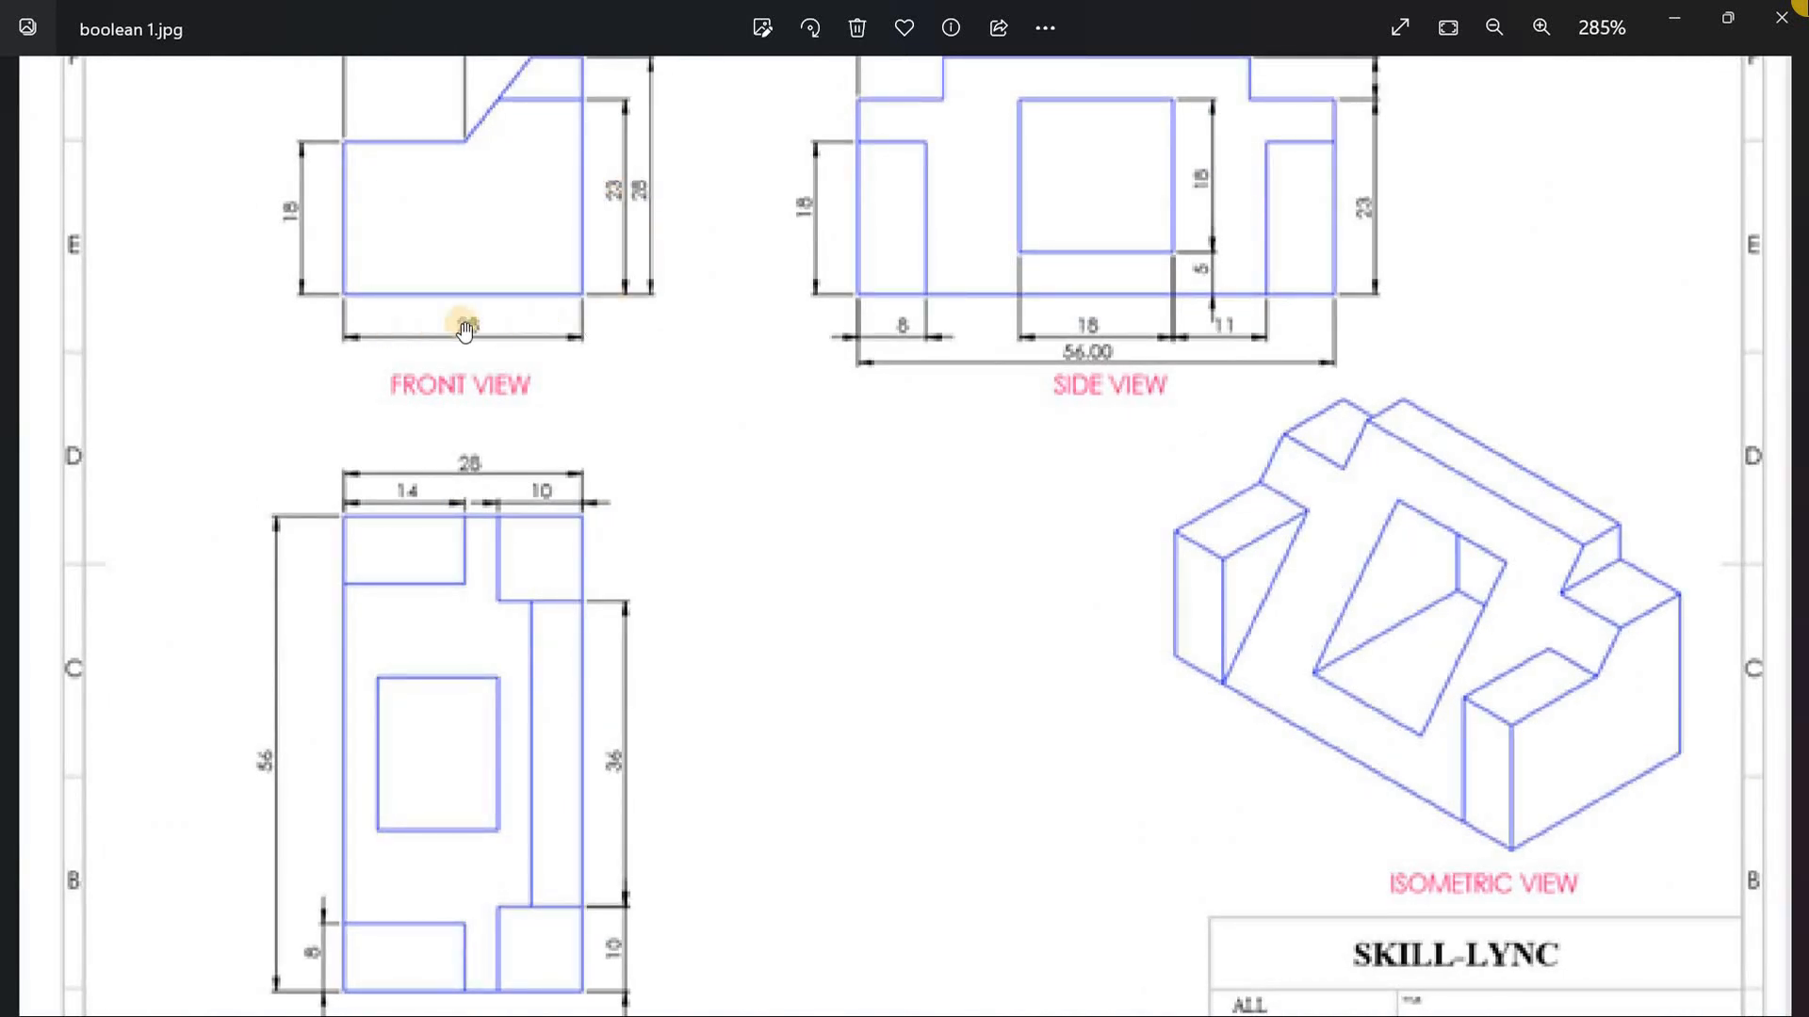
scroll(747, 336, down, 2)
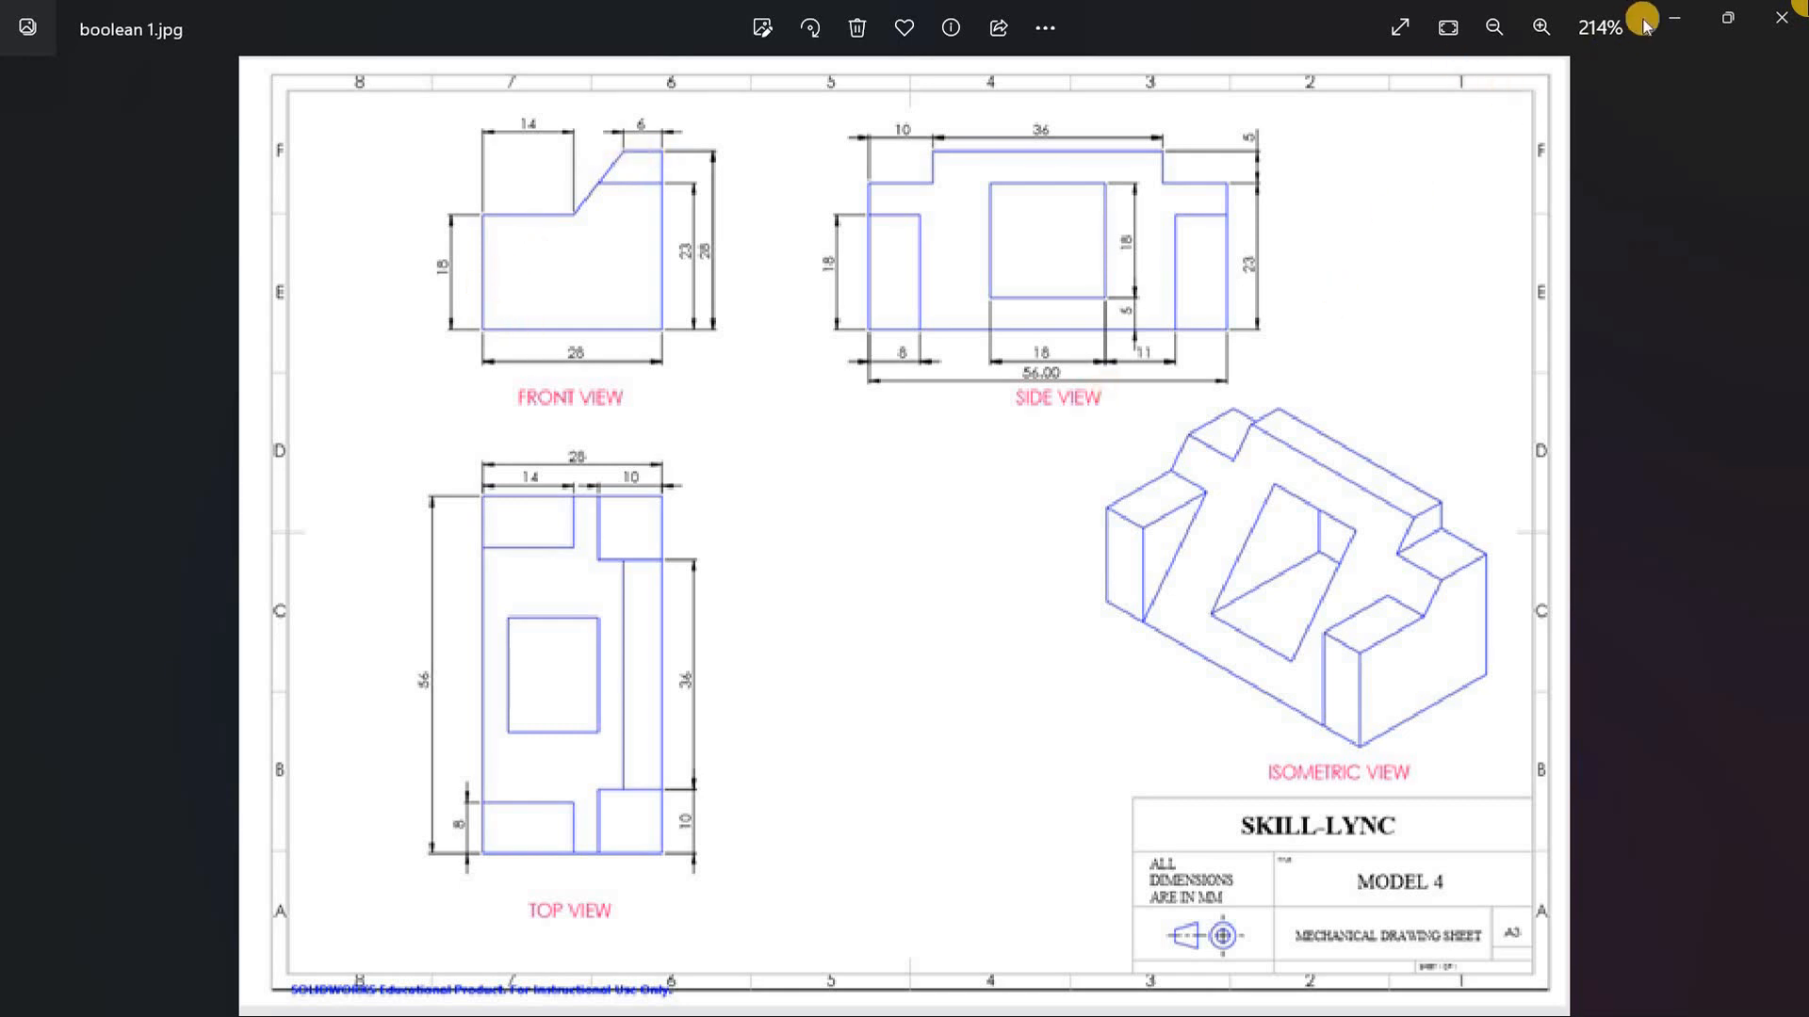
Step: Switch back to CATIA V5 and sketch a centered rectangle about 89 mm wide and 77 mm high on the sketch origin
click(1674, 18)
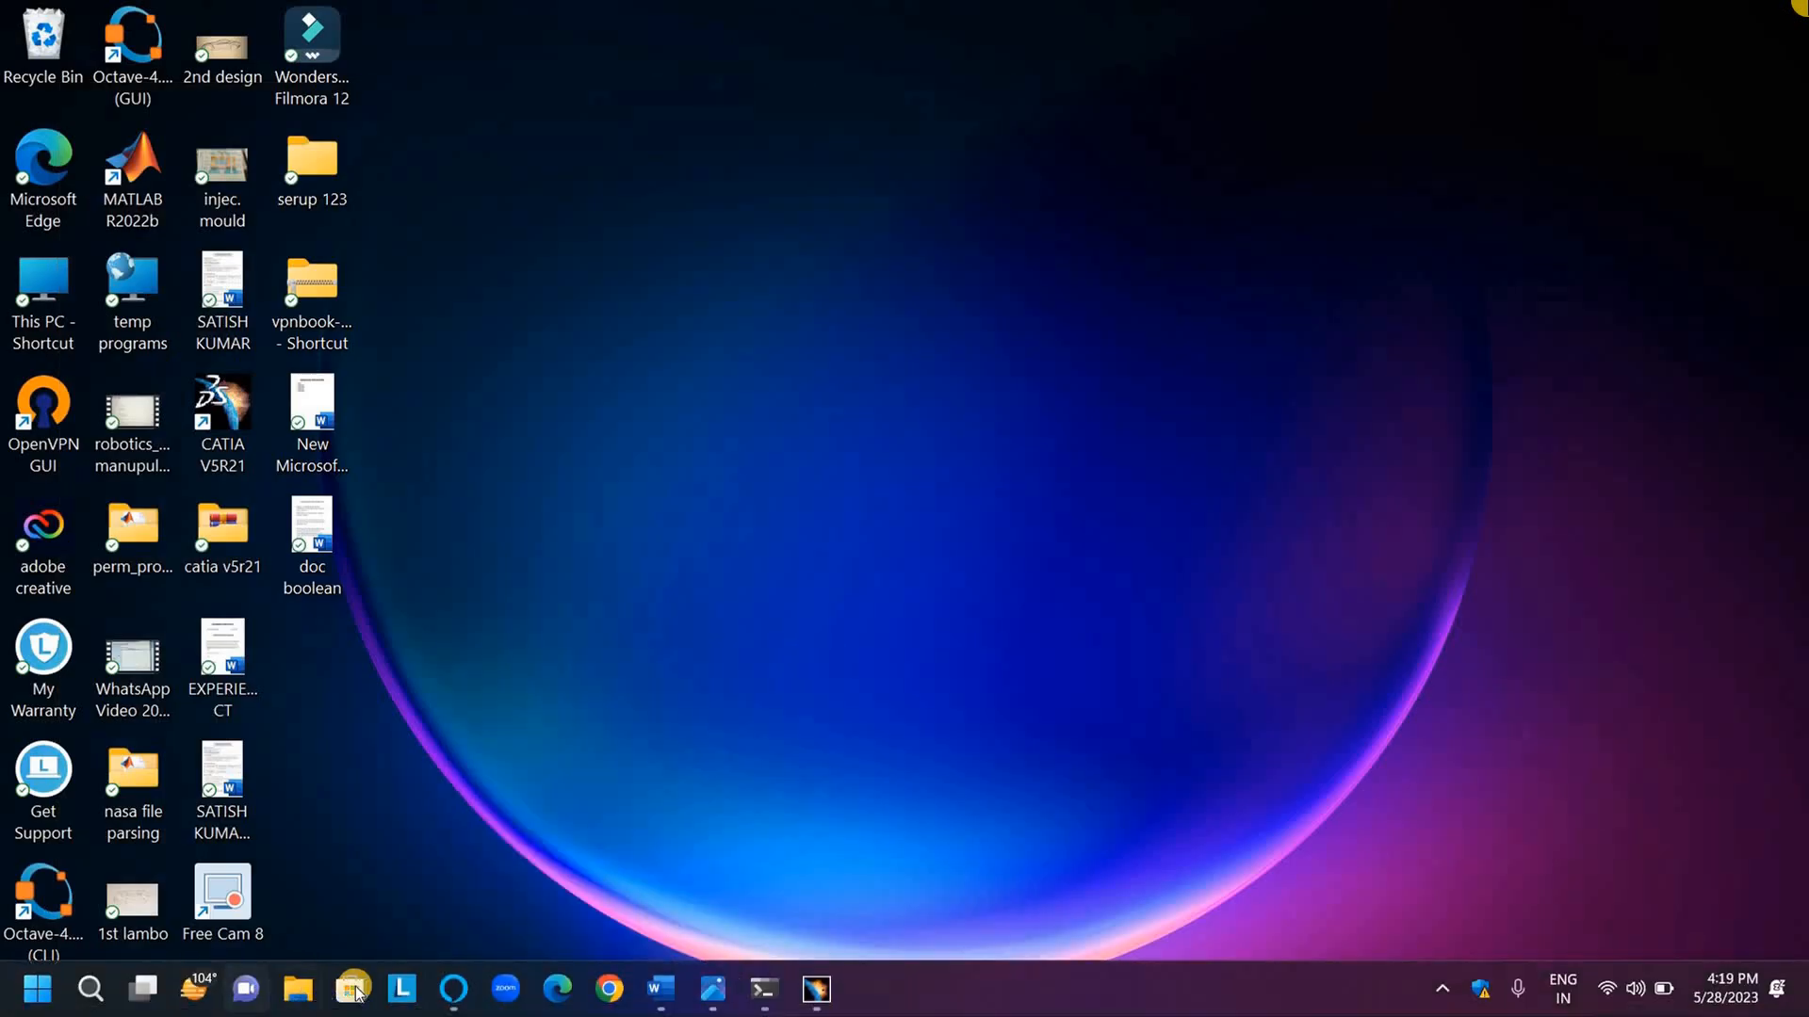
click(820, 993)
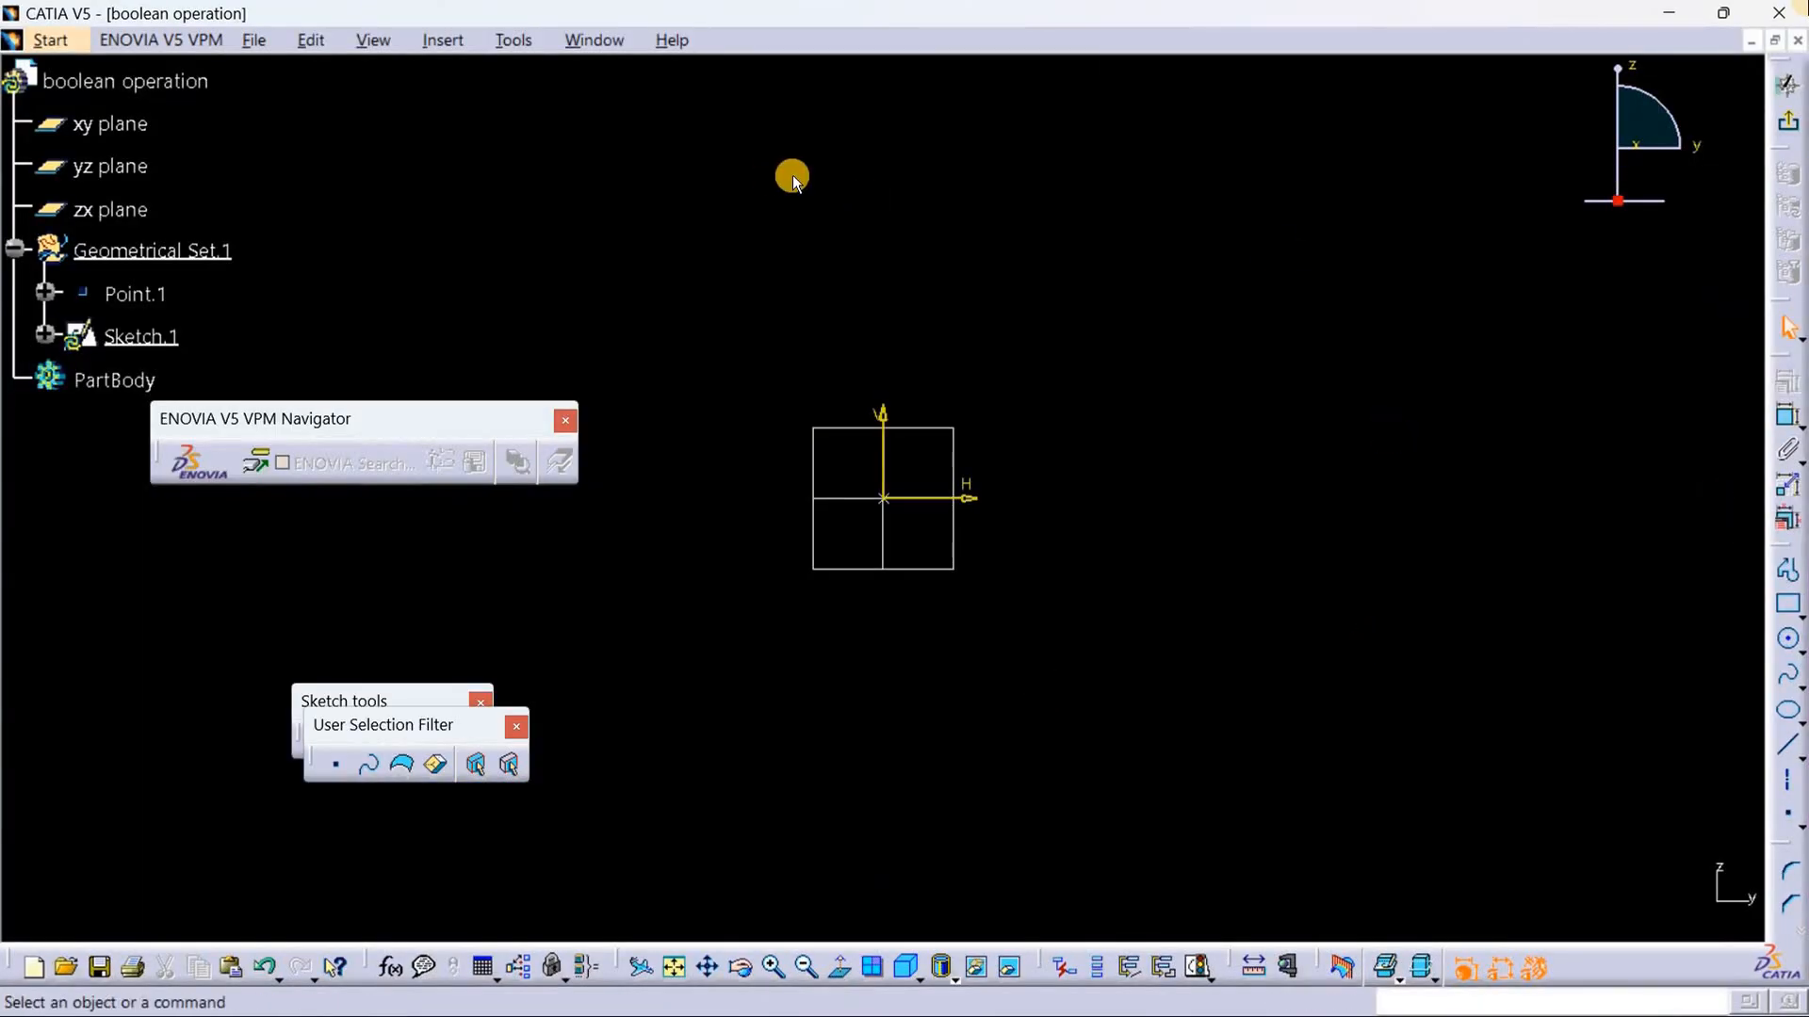
click(1800, 612)
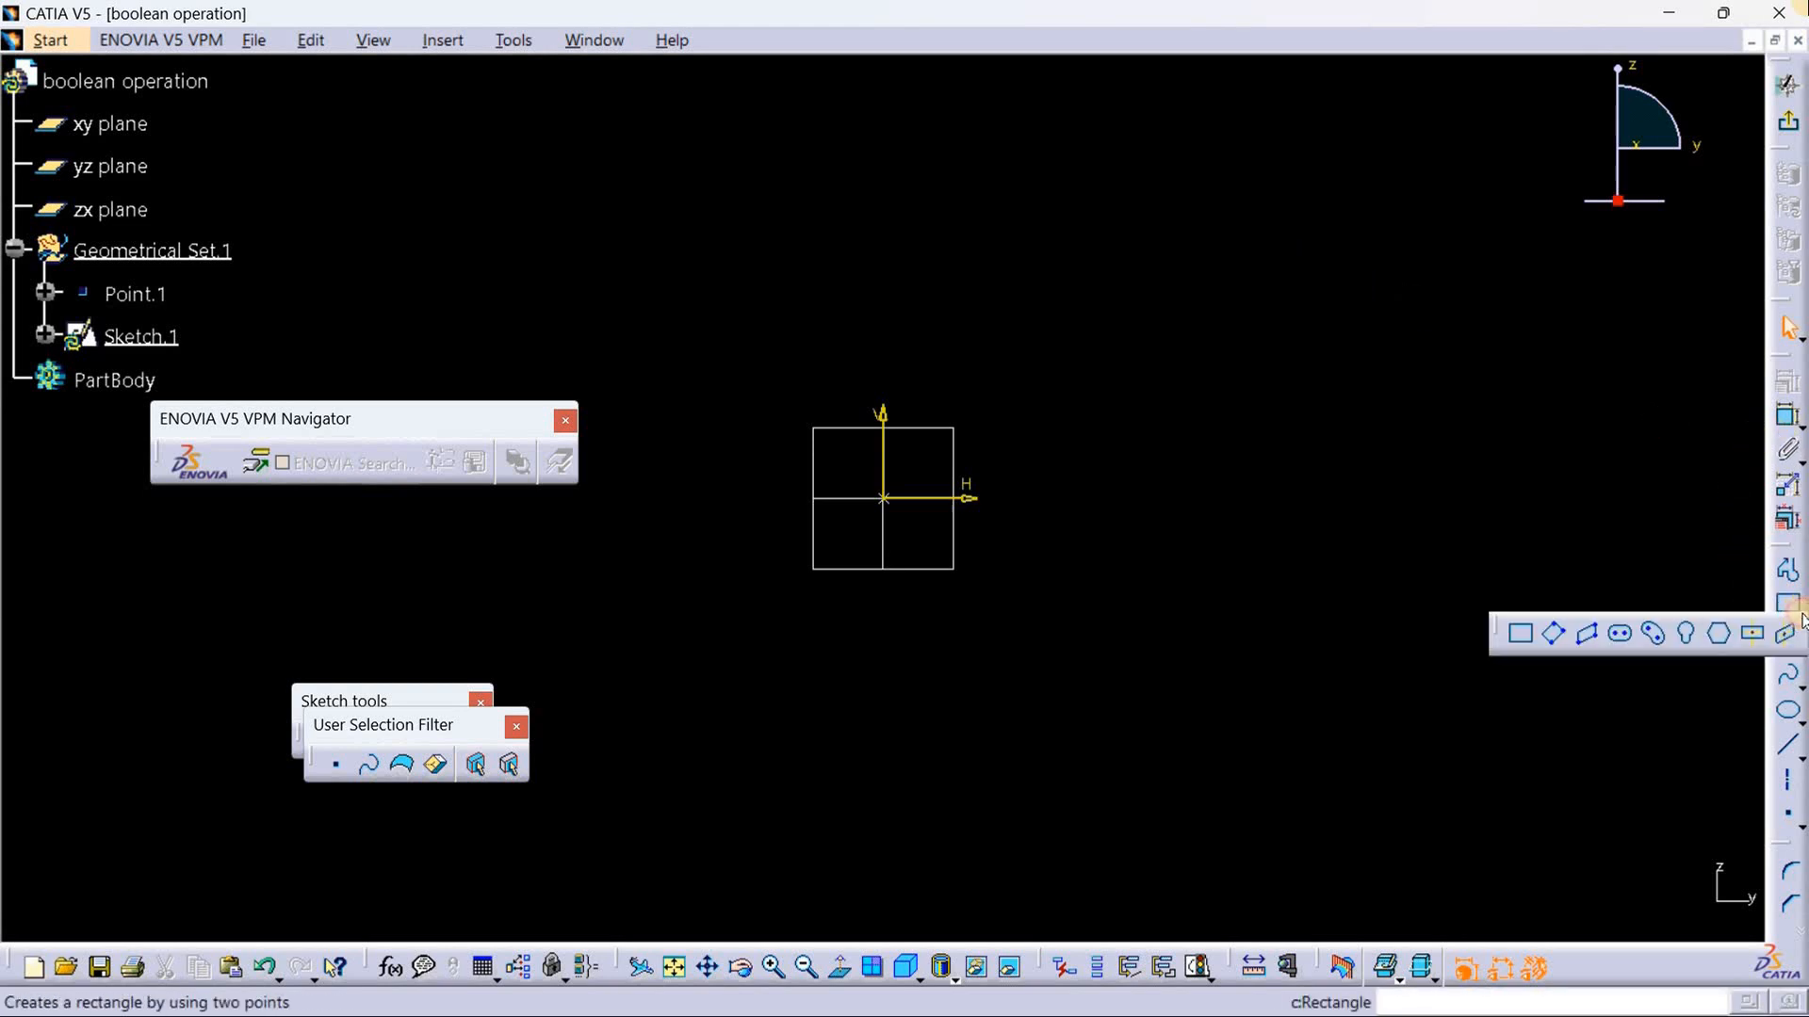
click(1755, 635)
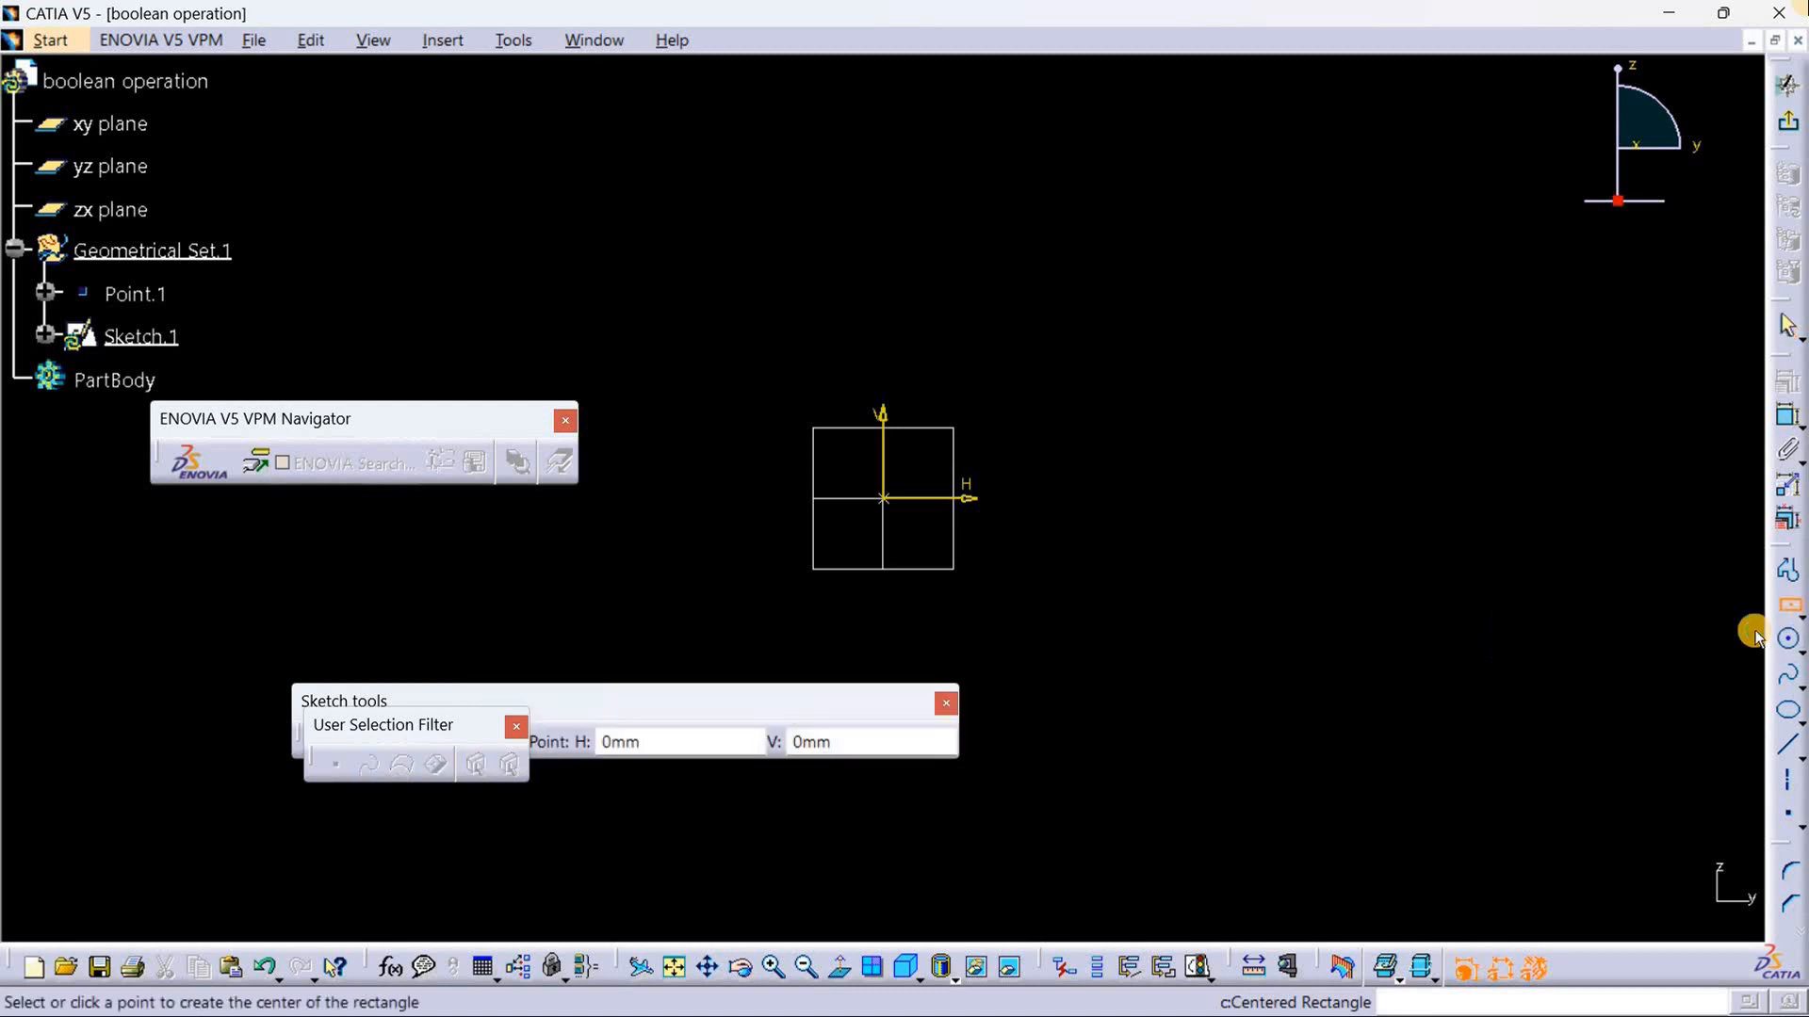
click(885, 499)
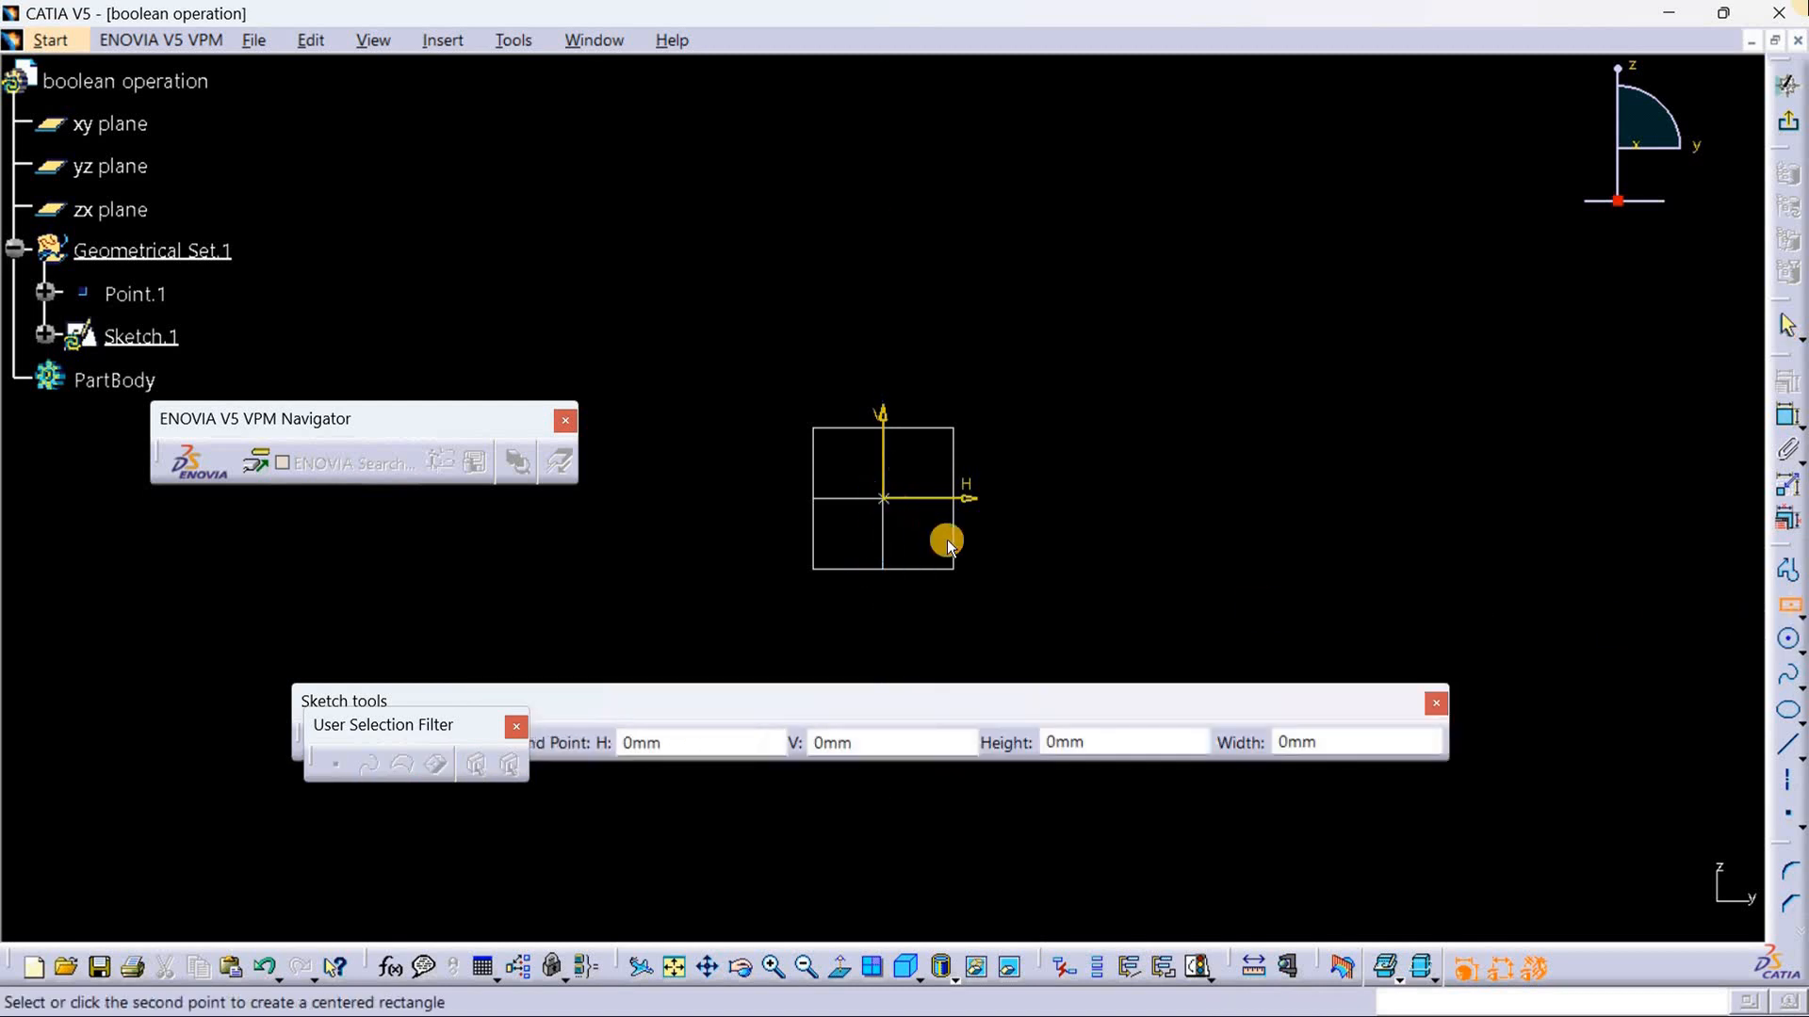
click(1047, 640)
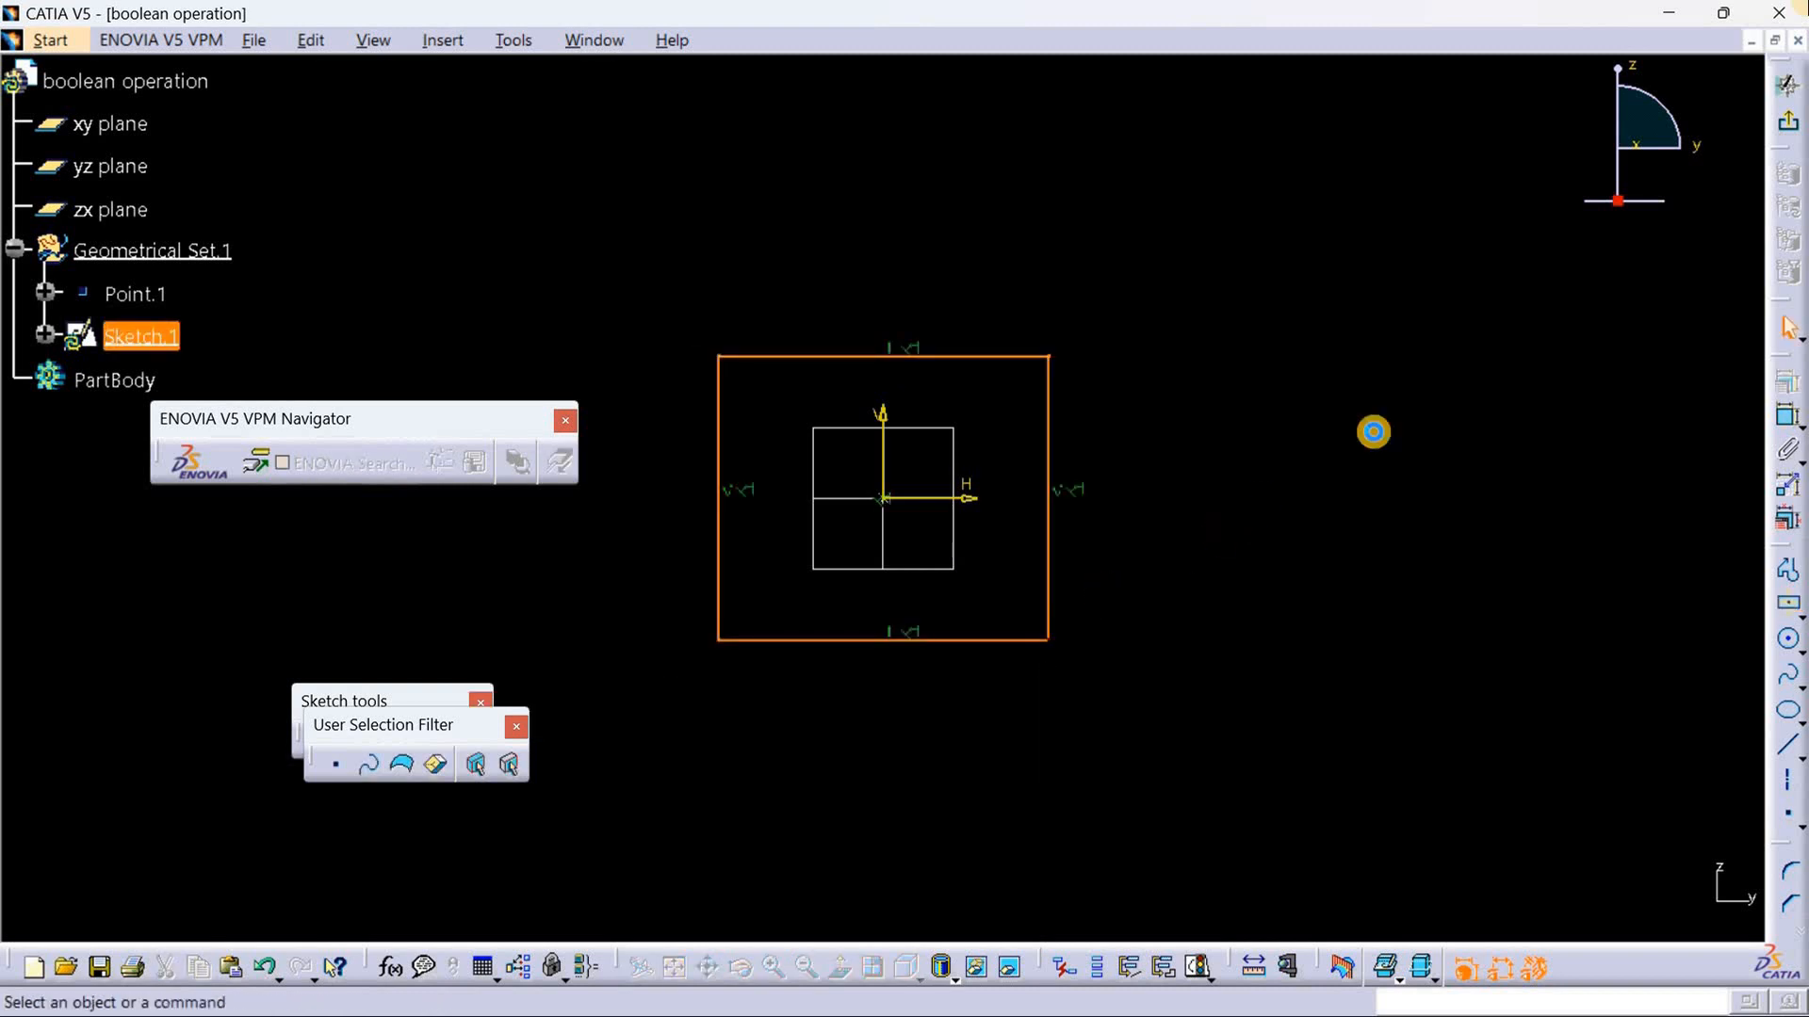
click(1432, 410)
Step: Dimension the rectangle's upper horizontal edge and set the width to 25 mm
click(1783, 414)
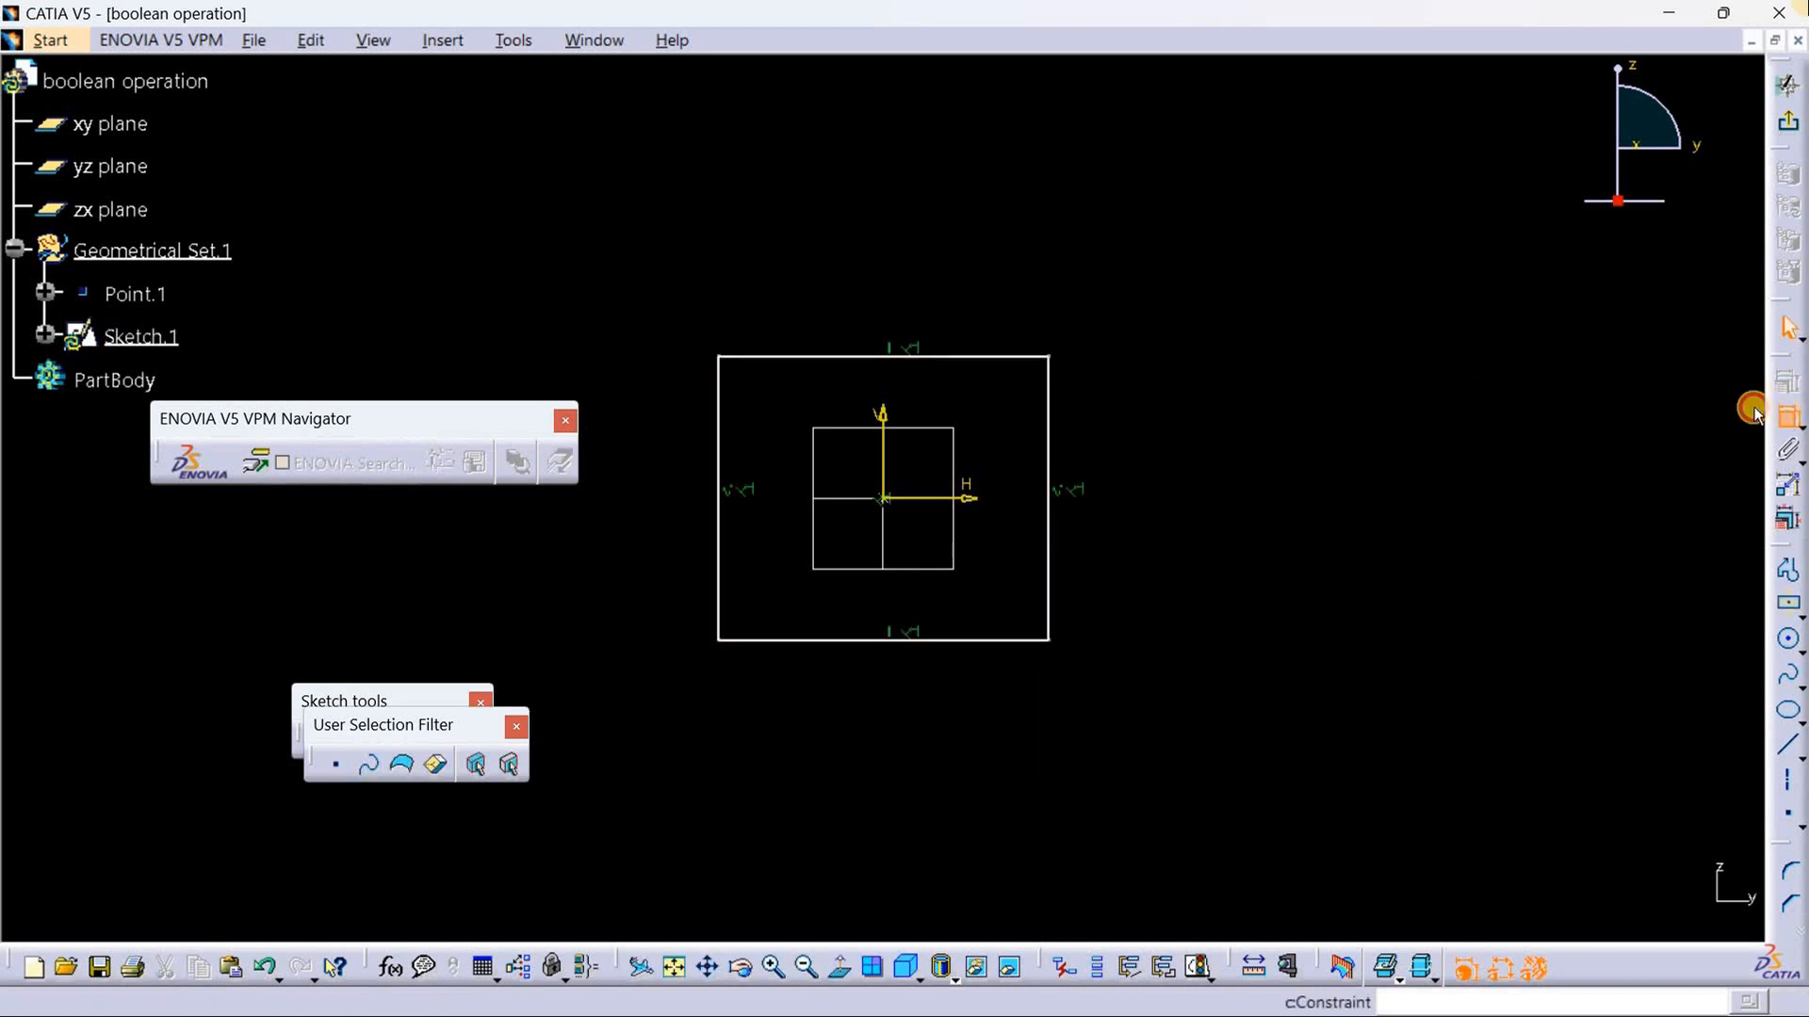
click(853, 354)
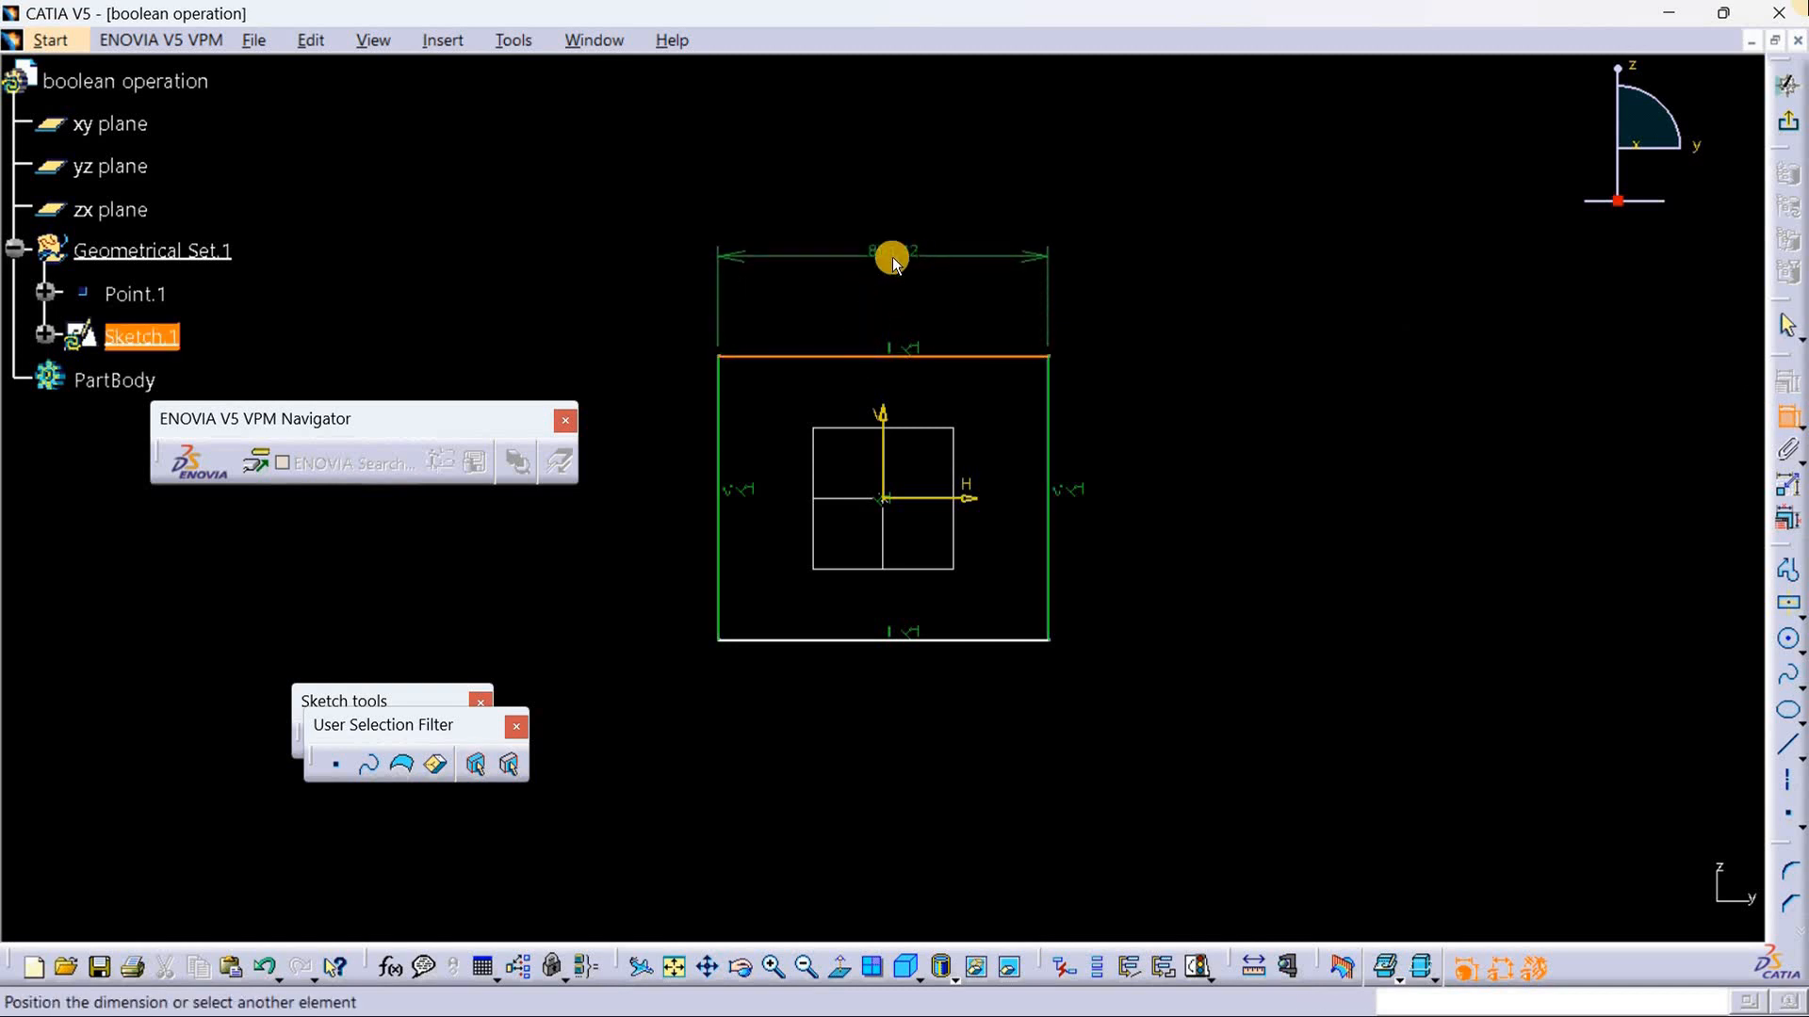
click(891, 257)
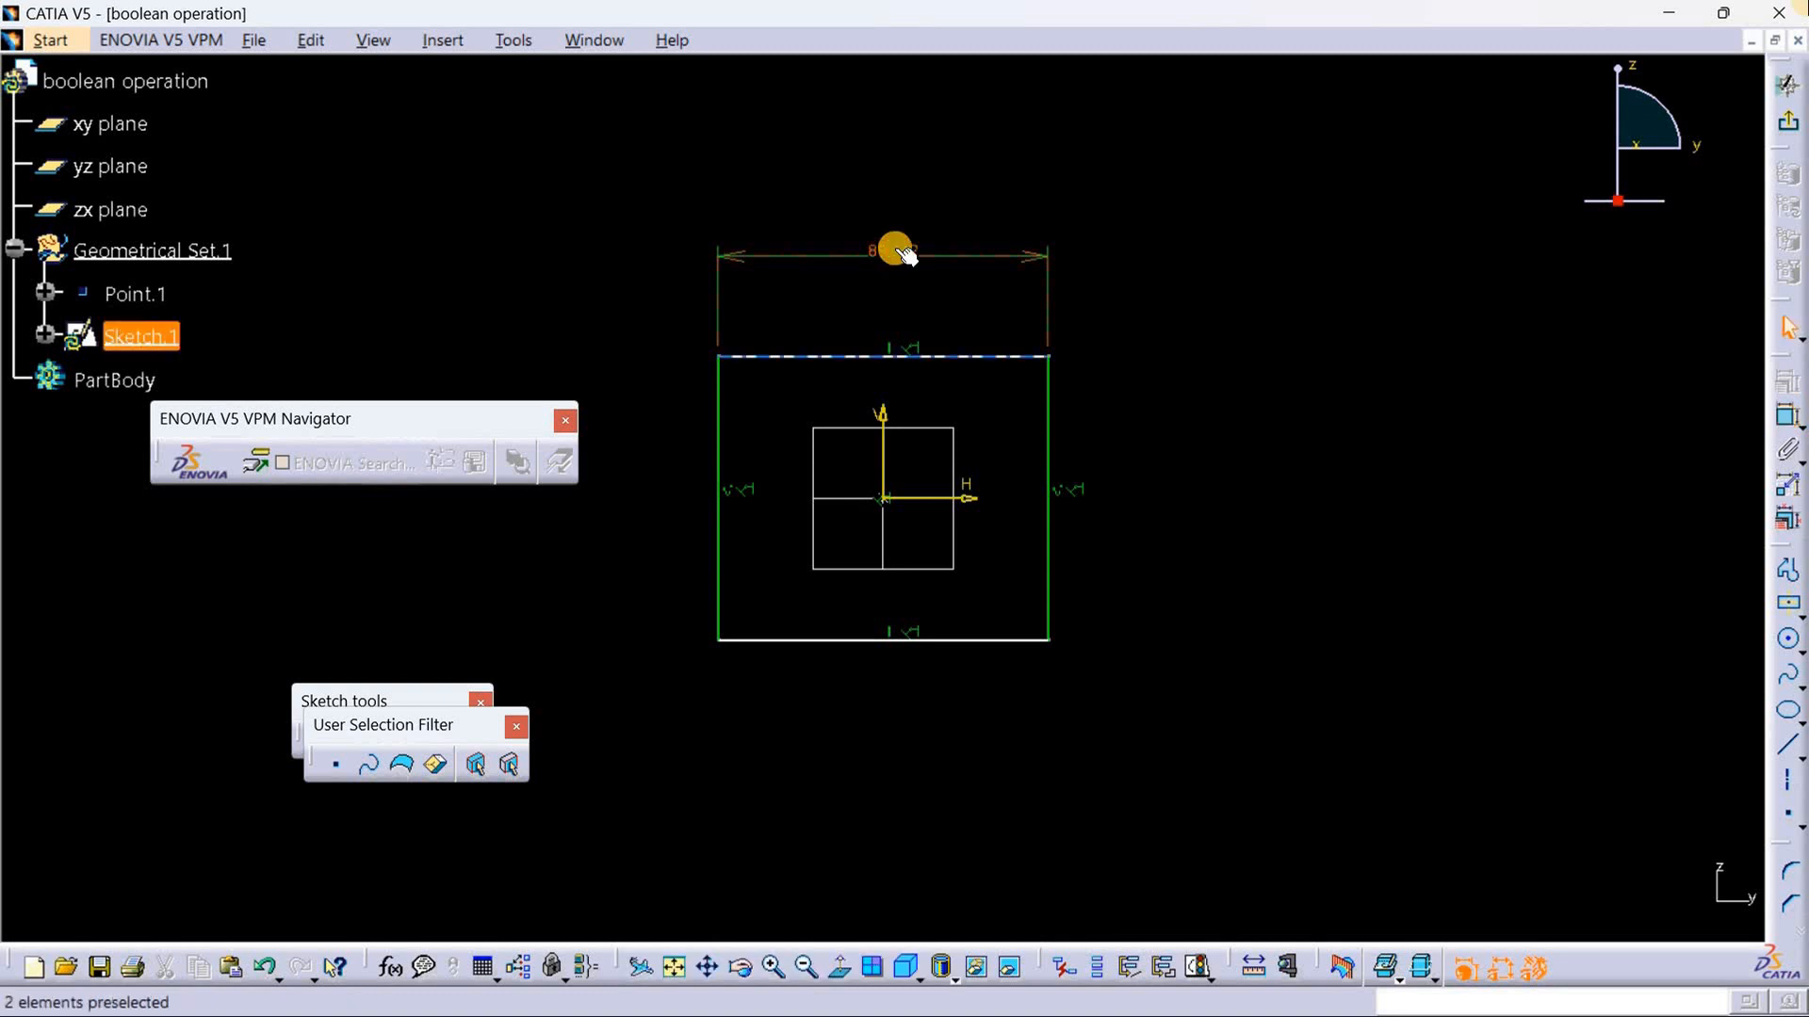
double_click(900, 255)
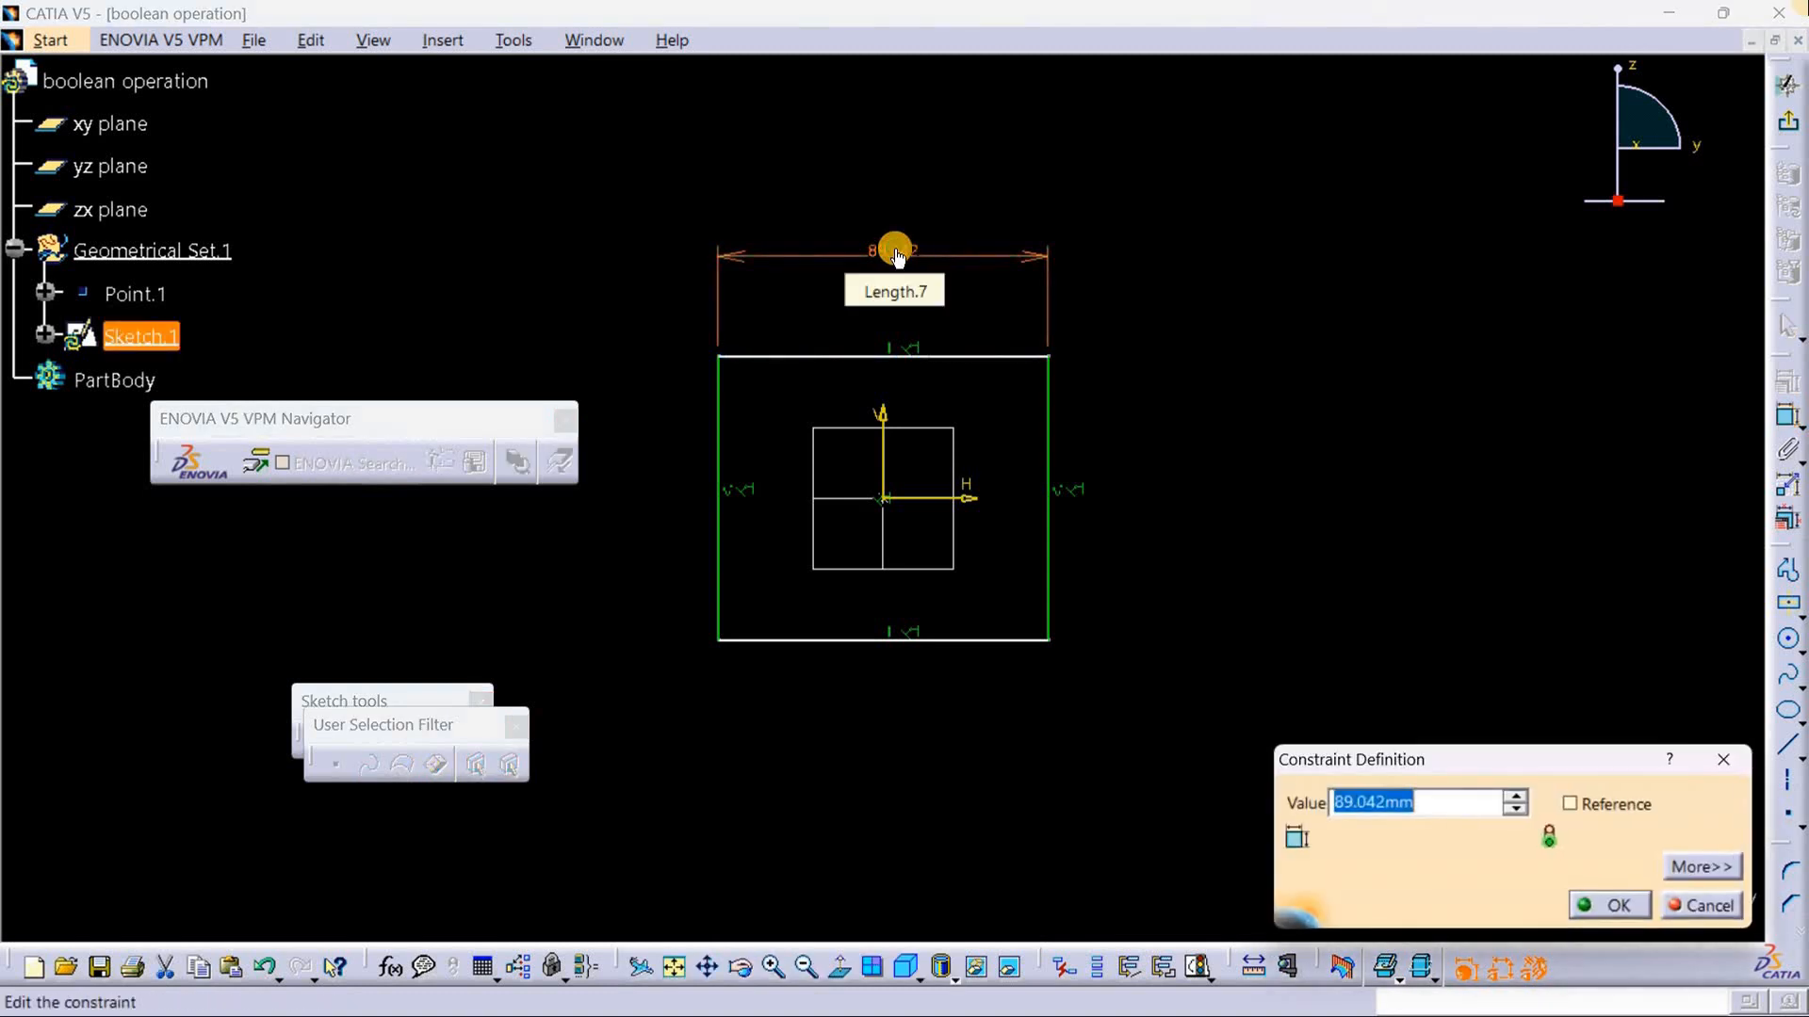
key(BackSpace)
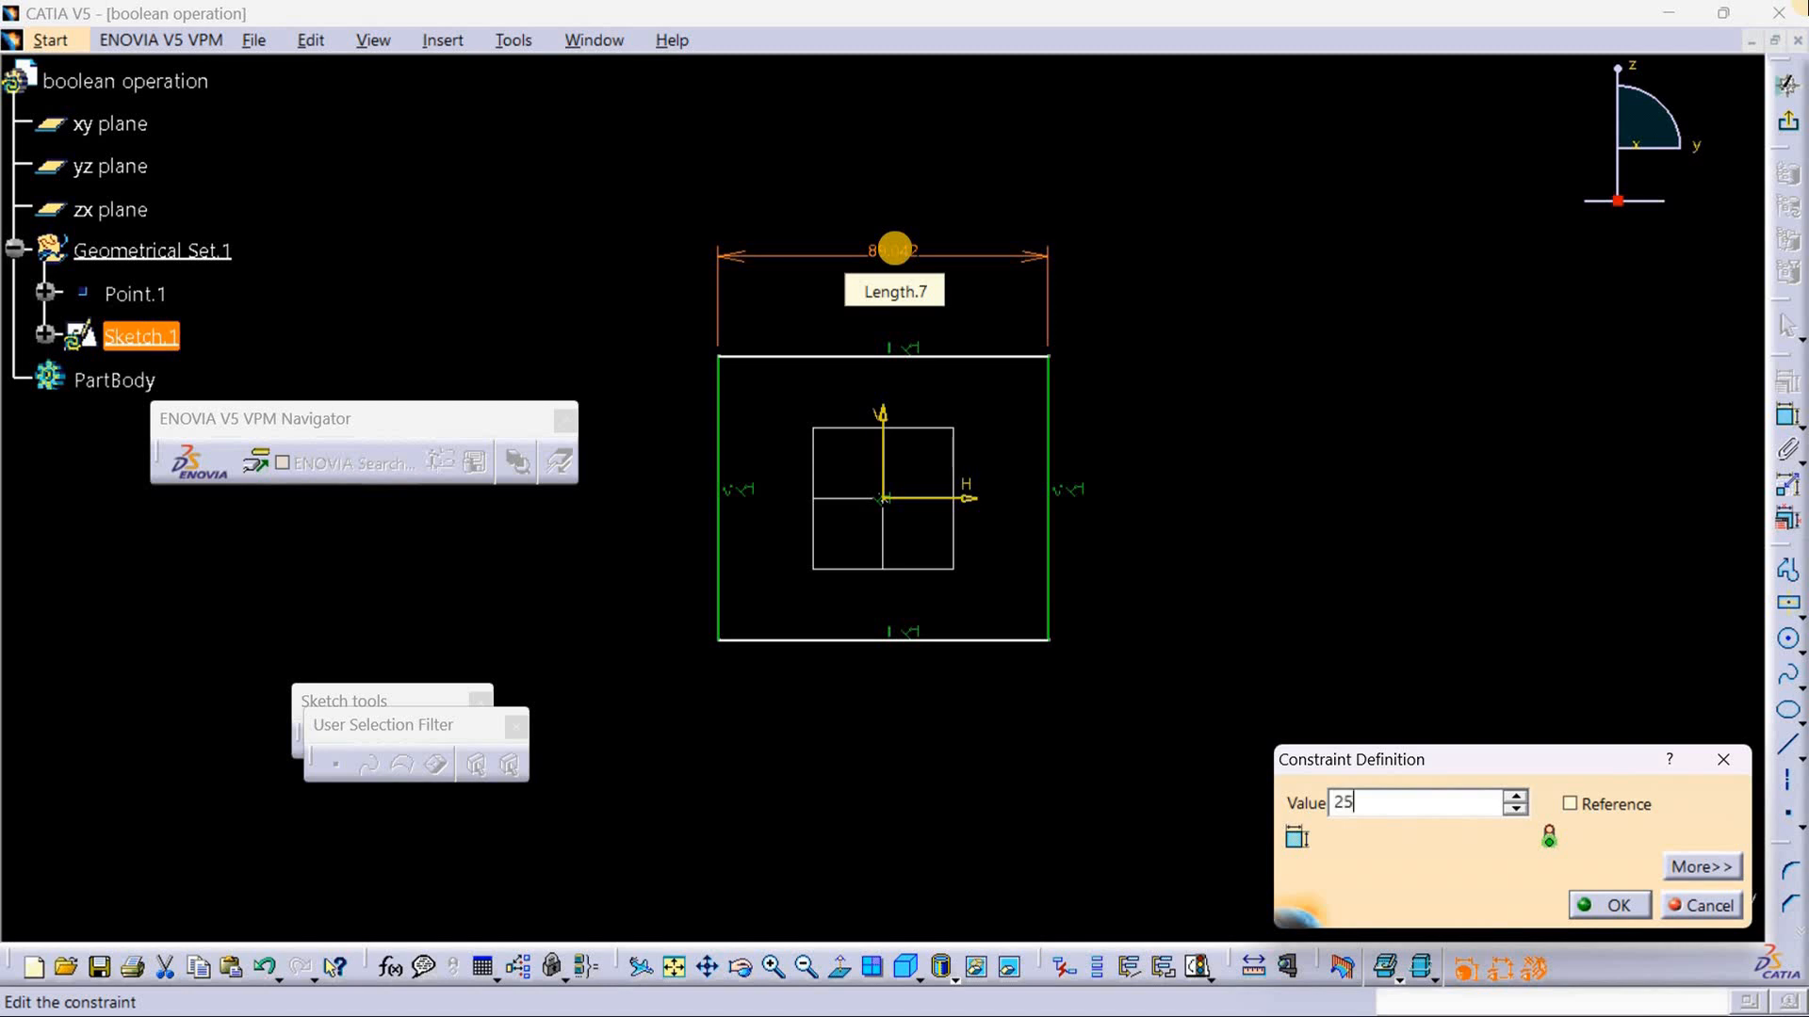
key(Return)
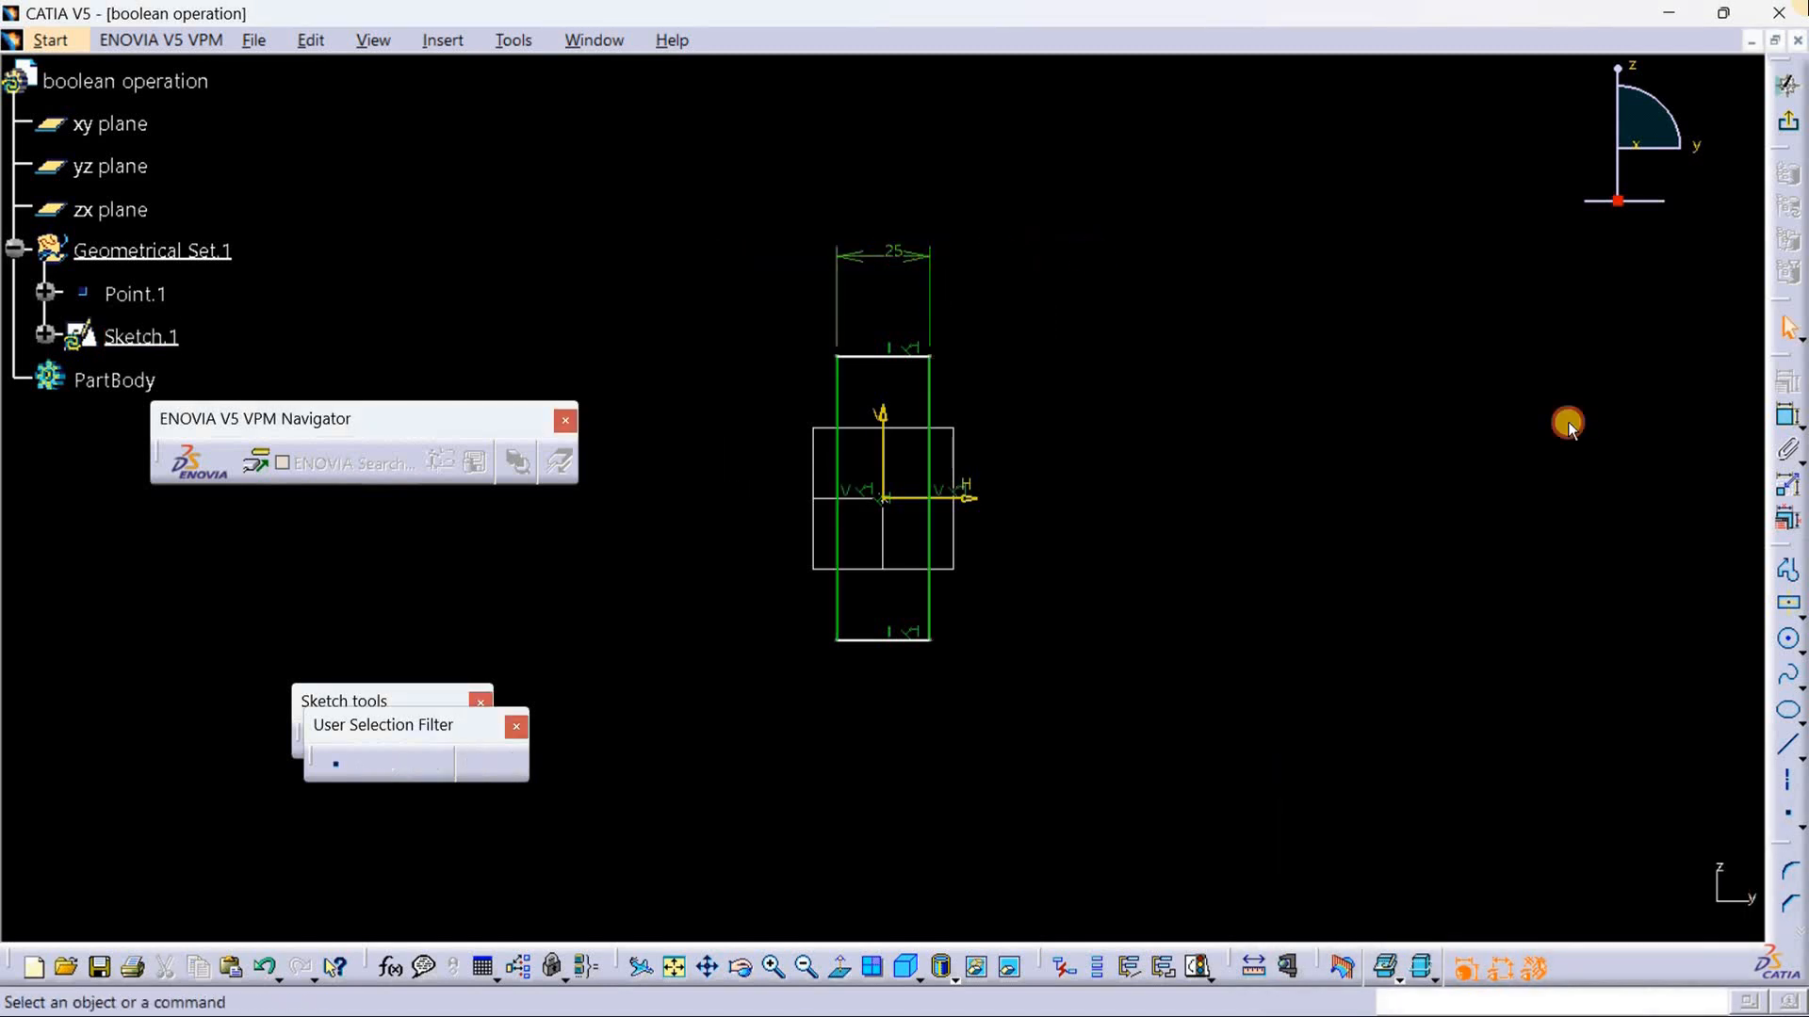
Step: Dimension the rectangle's right vertical edge and set the height to 25 mm
click(1787, 416)
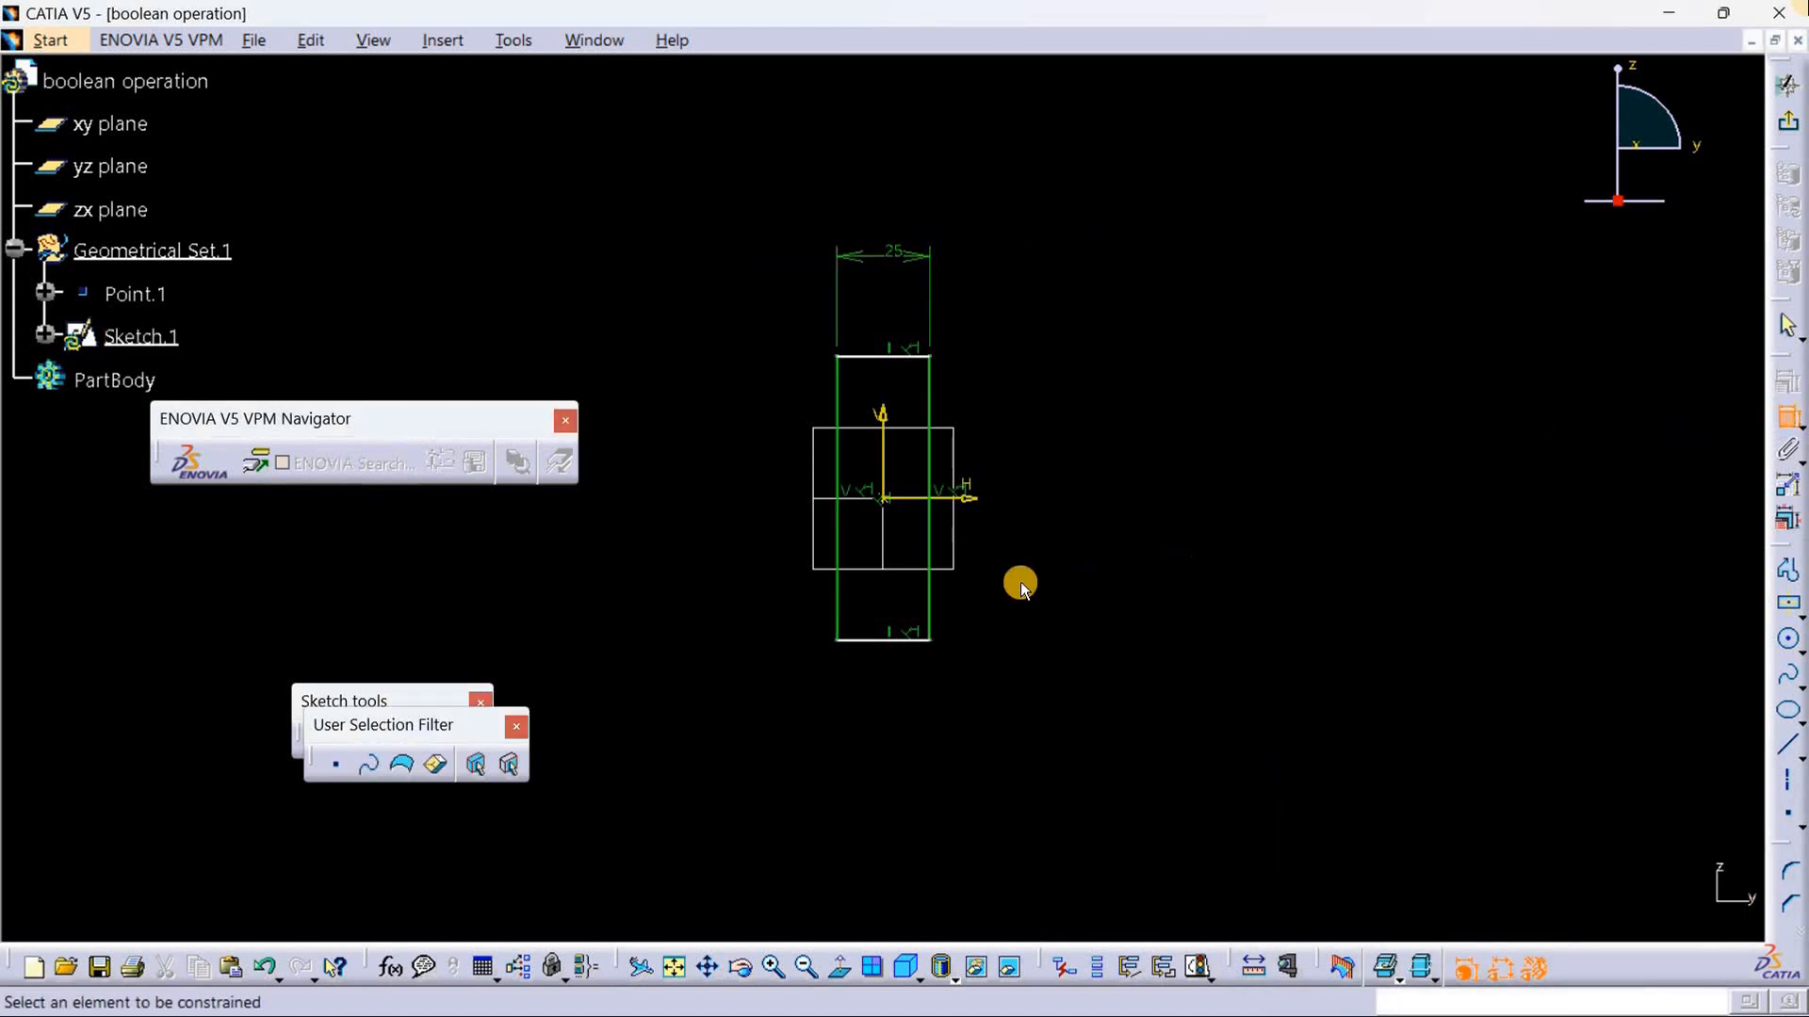
click(930, 568)
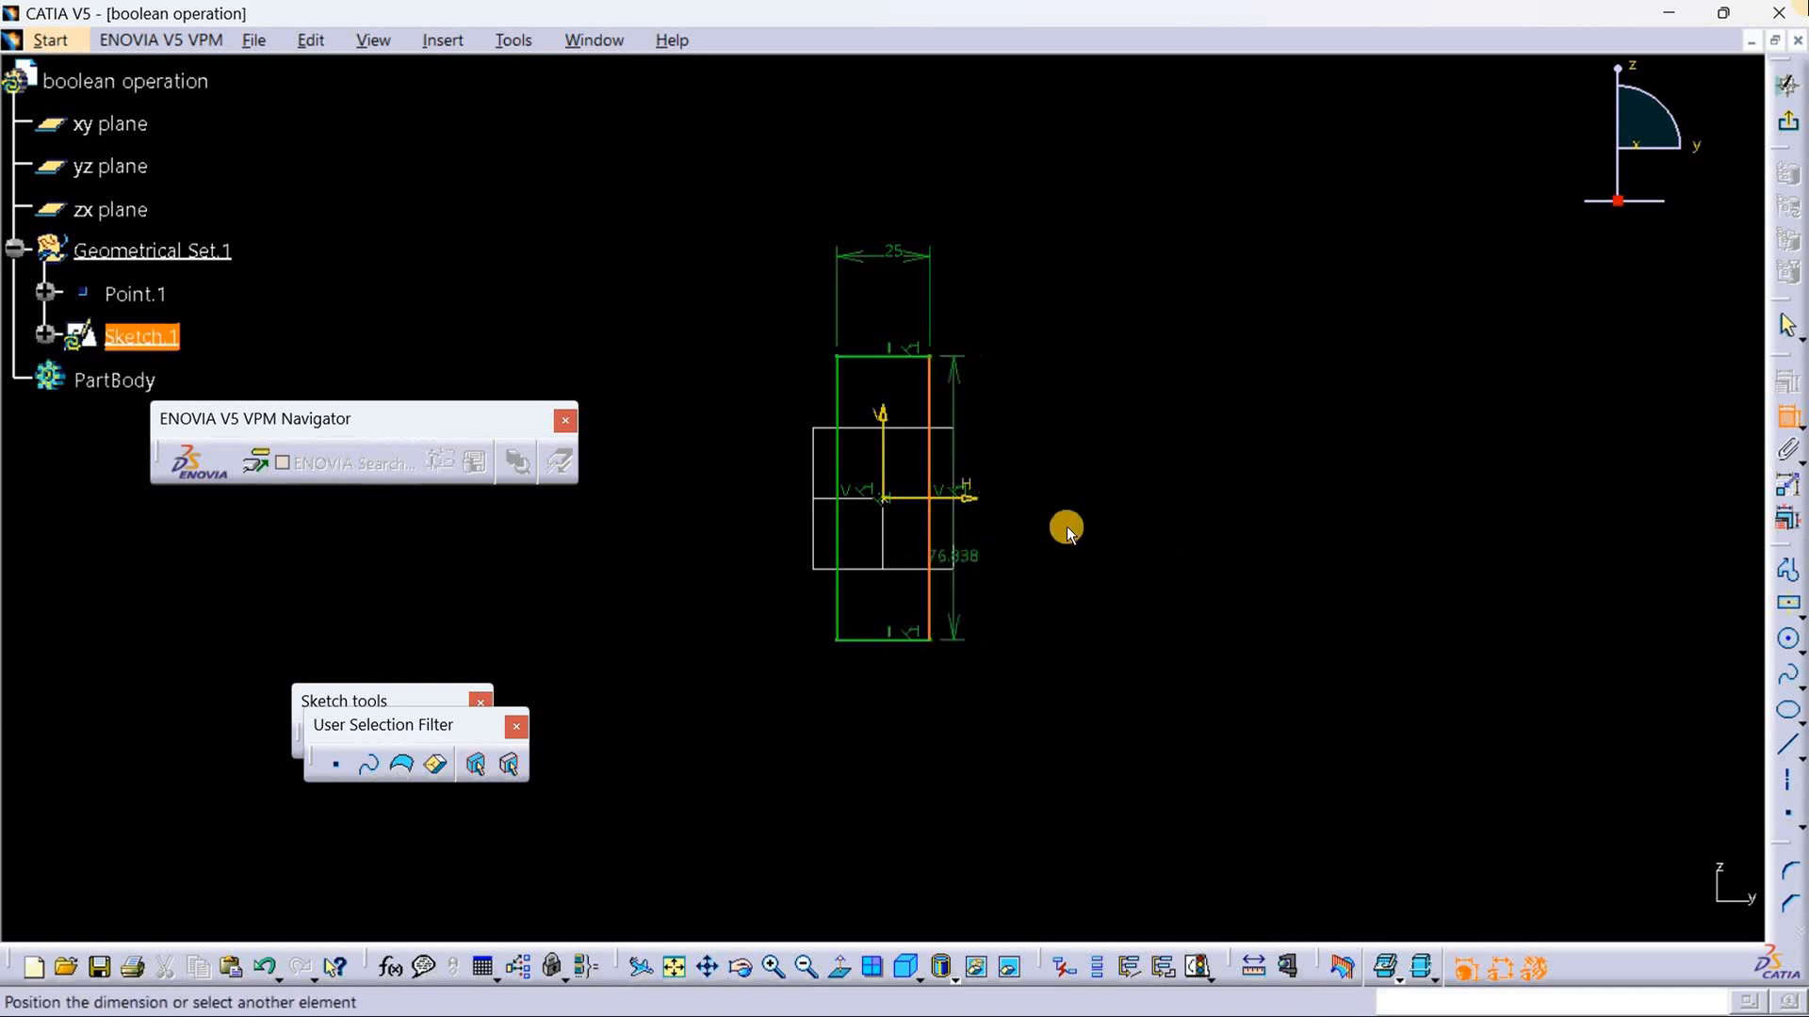
click(1072, 504)
double_click(1075, 507)
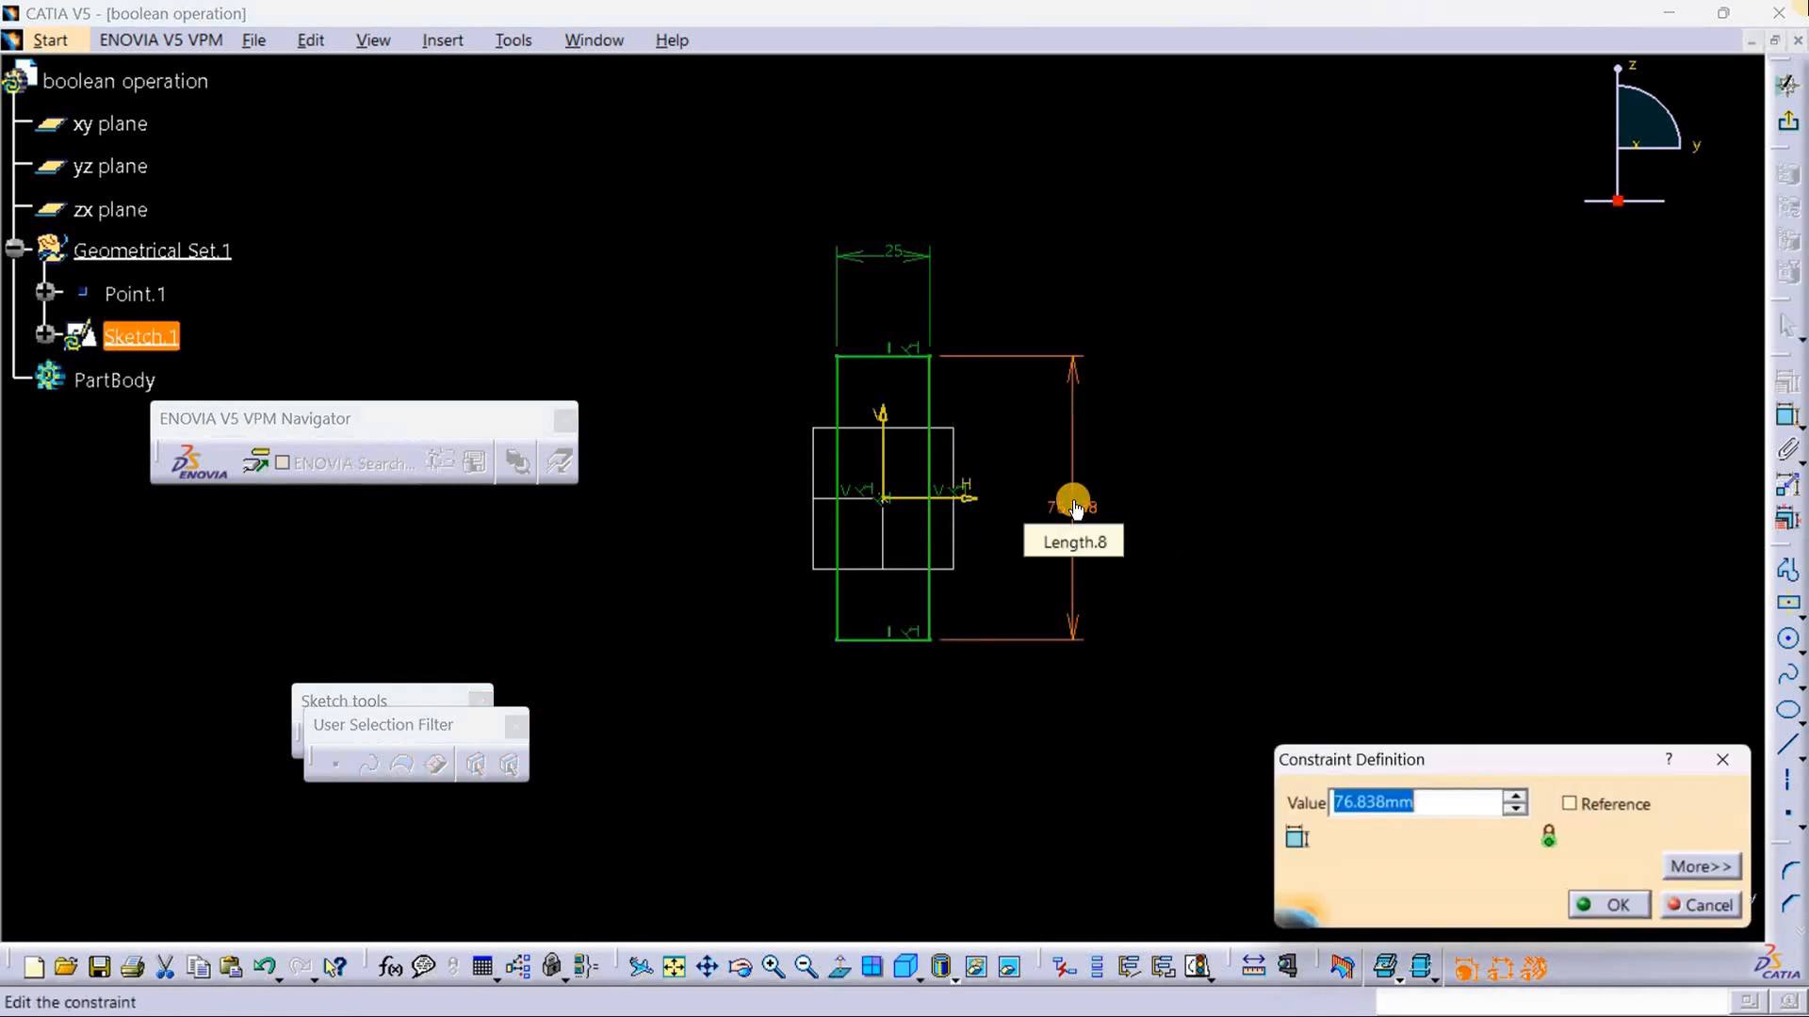
key(BackSpace)
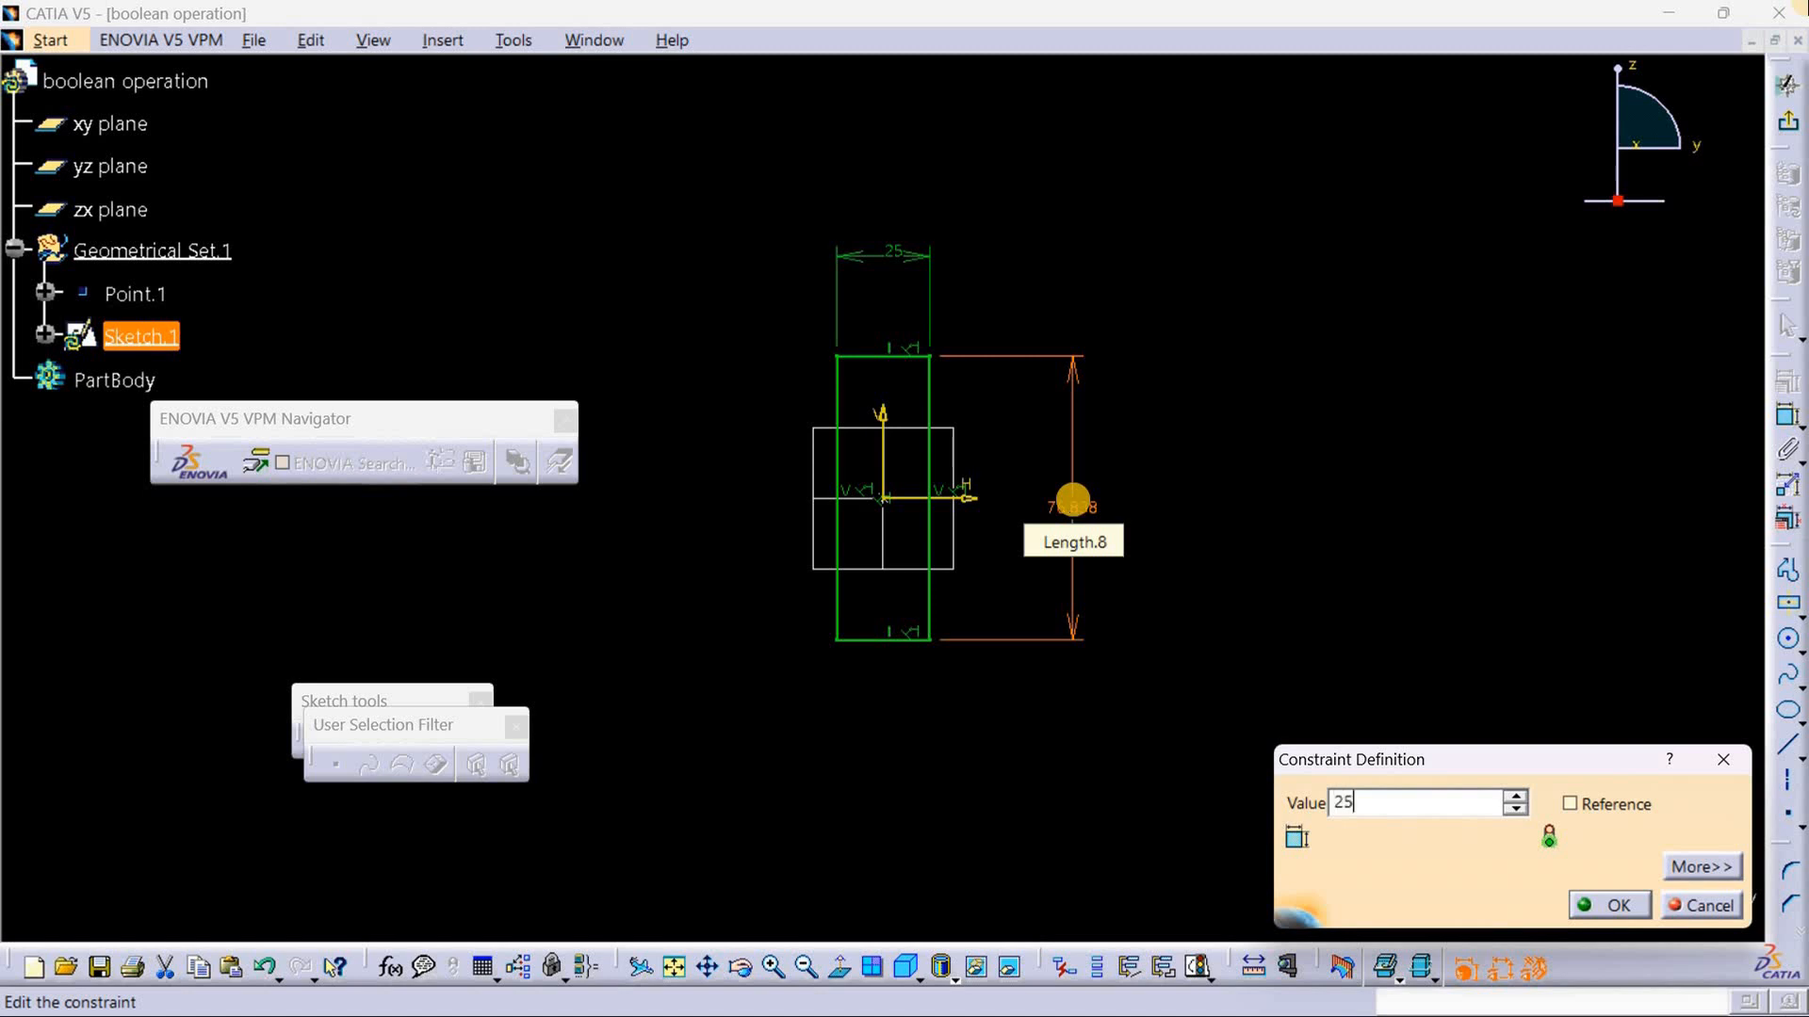
key(Return)
click(1495, 593)
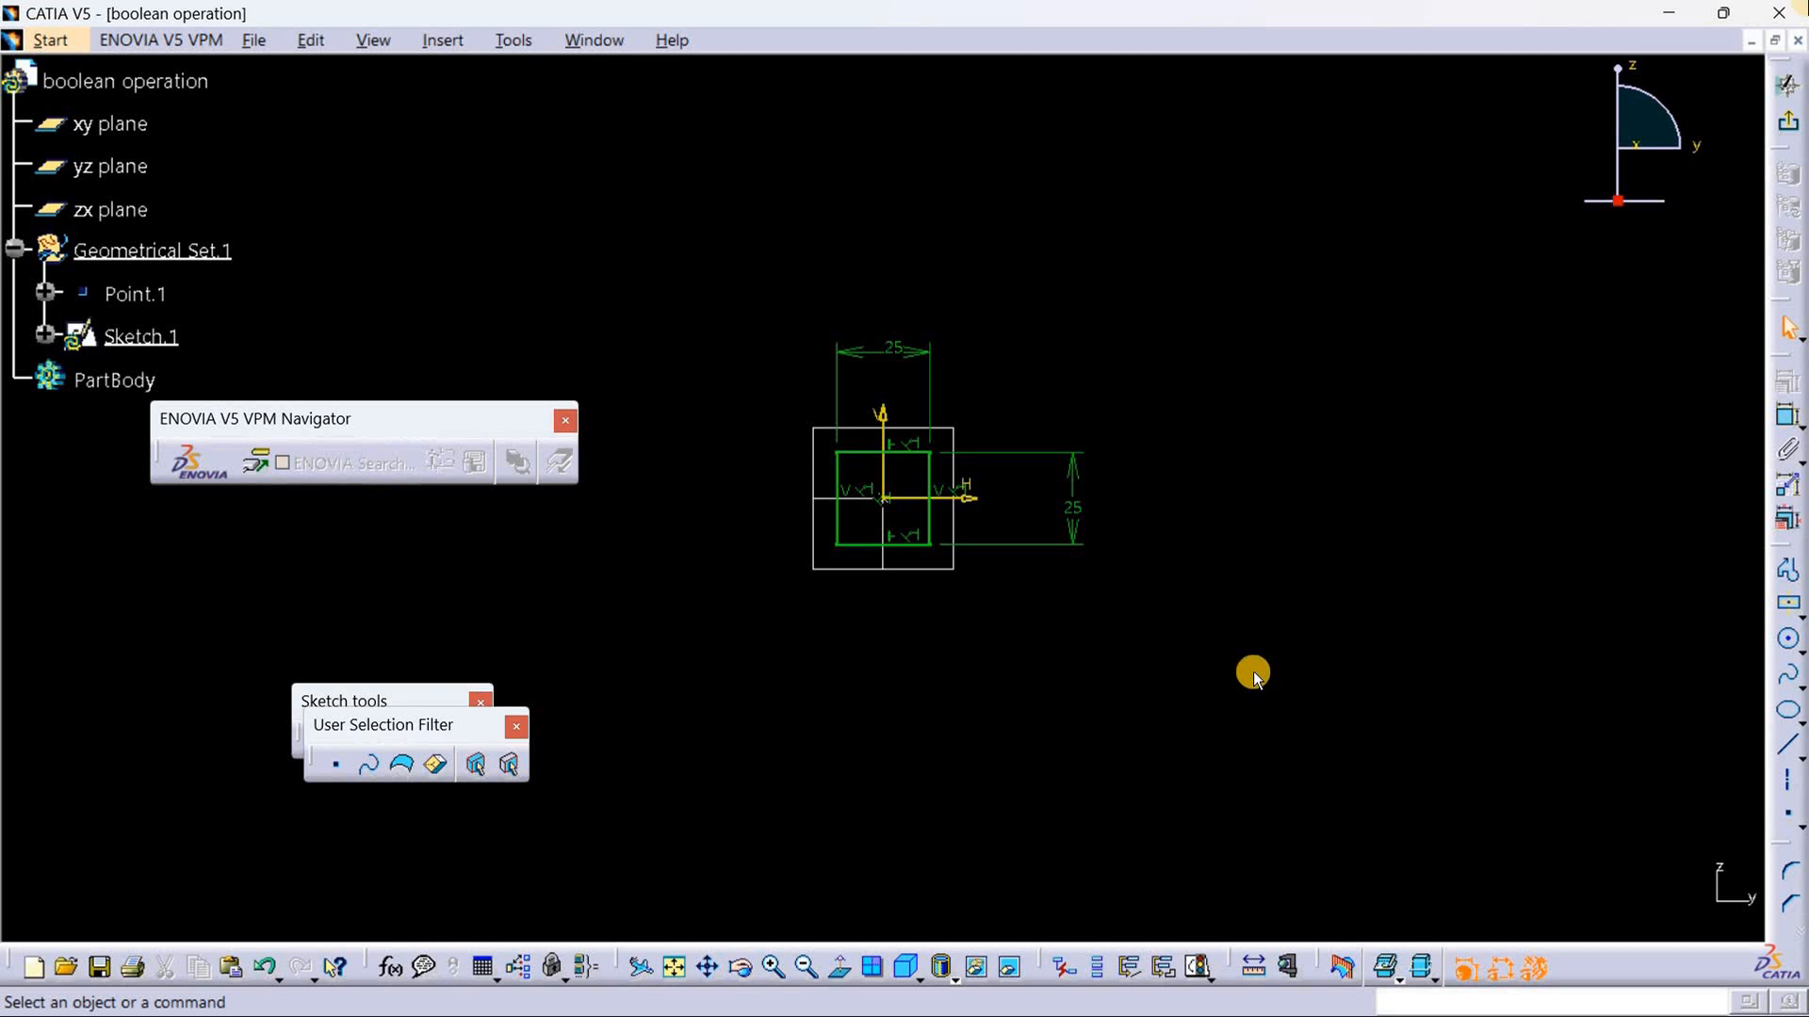
Step: Place a sketch point on the square's upper edge, about 4.6 mm right of the vertical axis
middle_drag(1253, 671, 1221, 461)
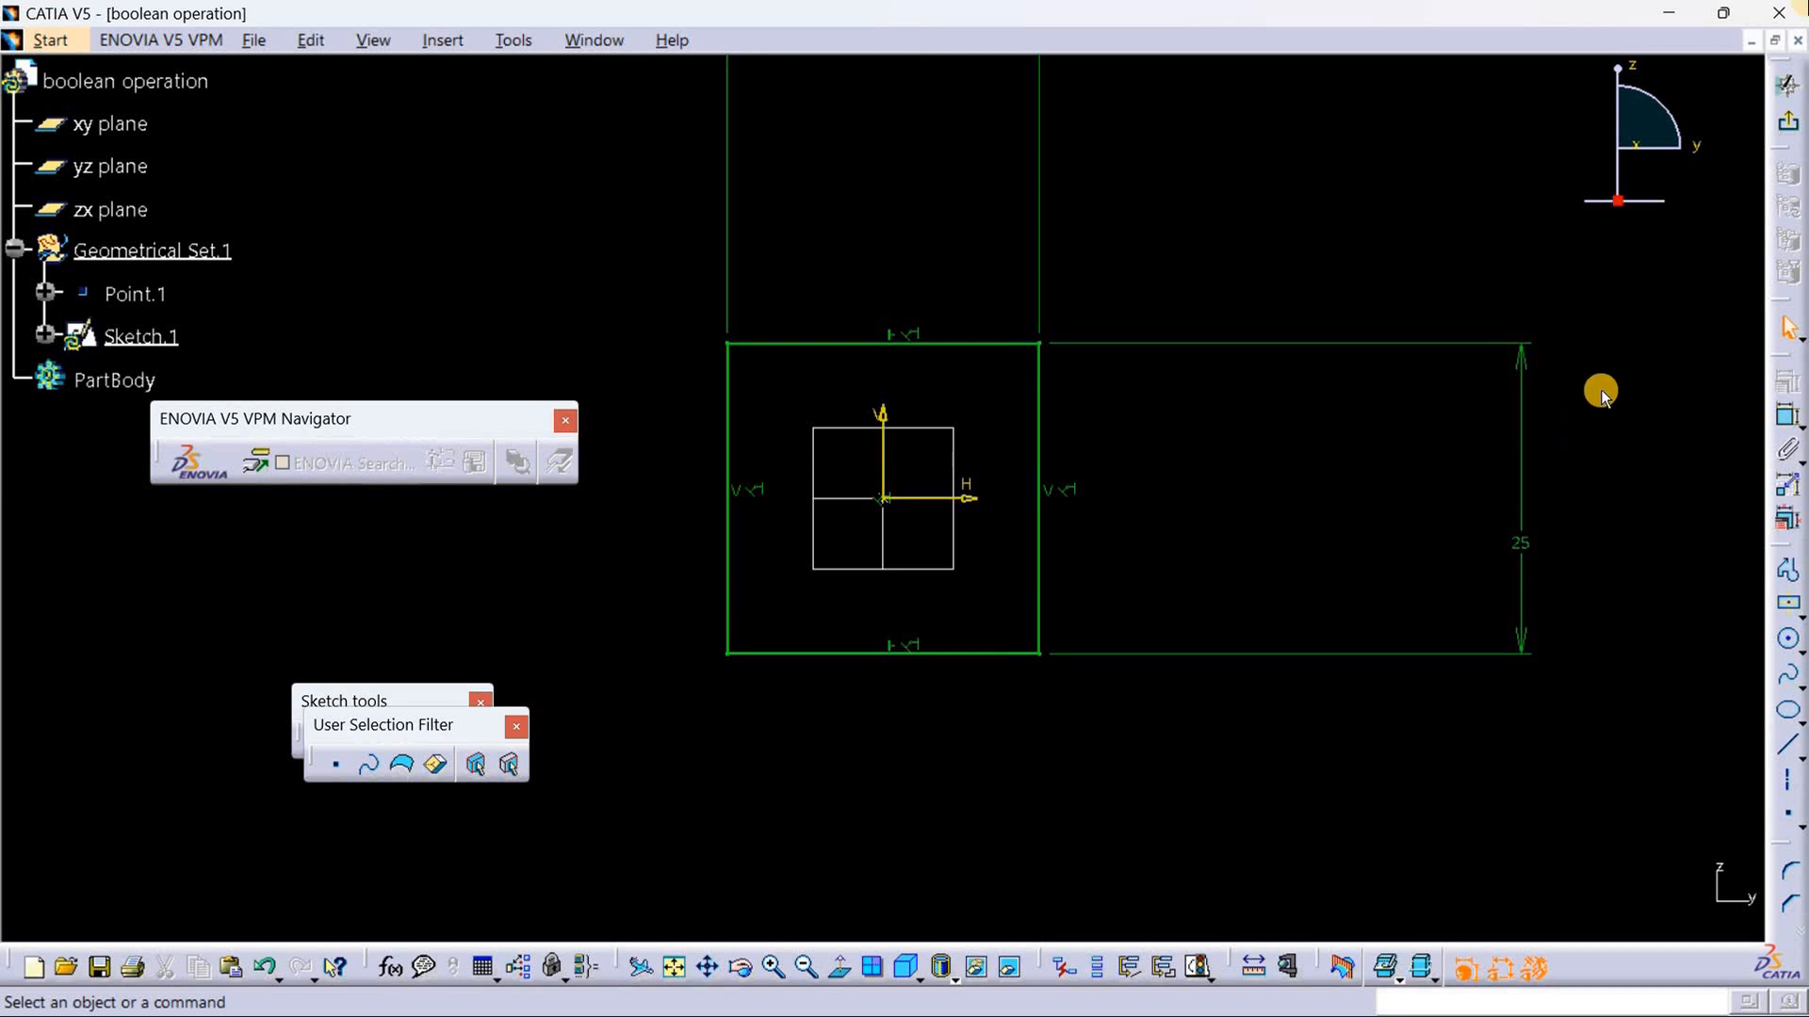
click(1790, 821)
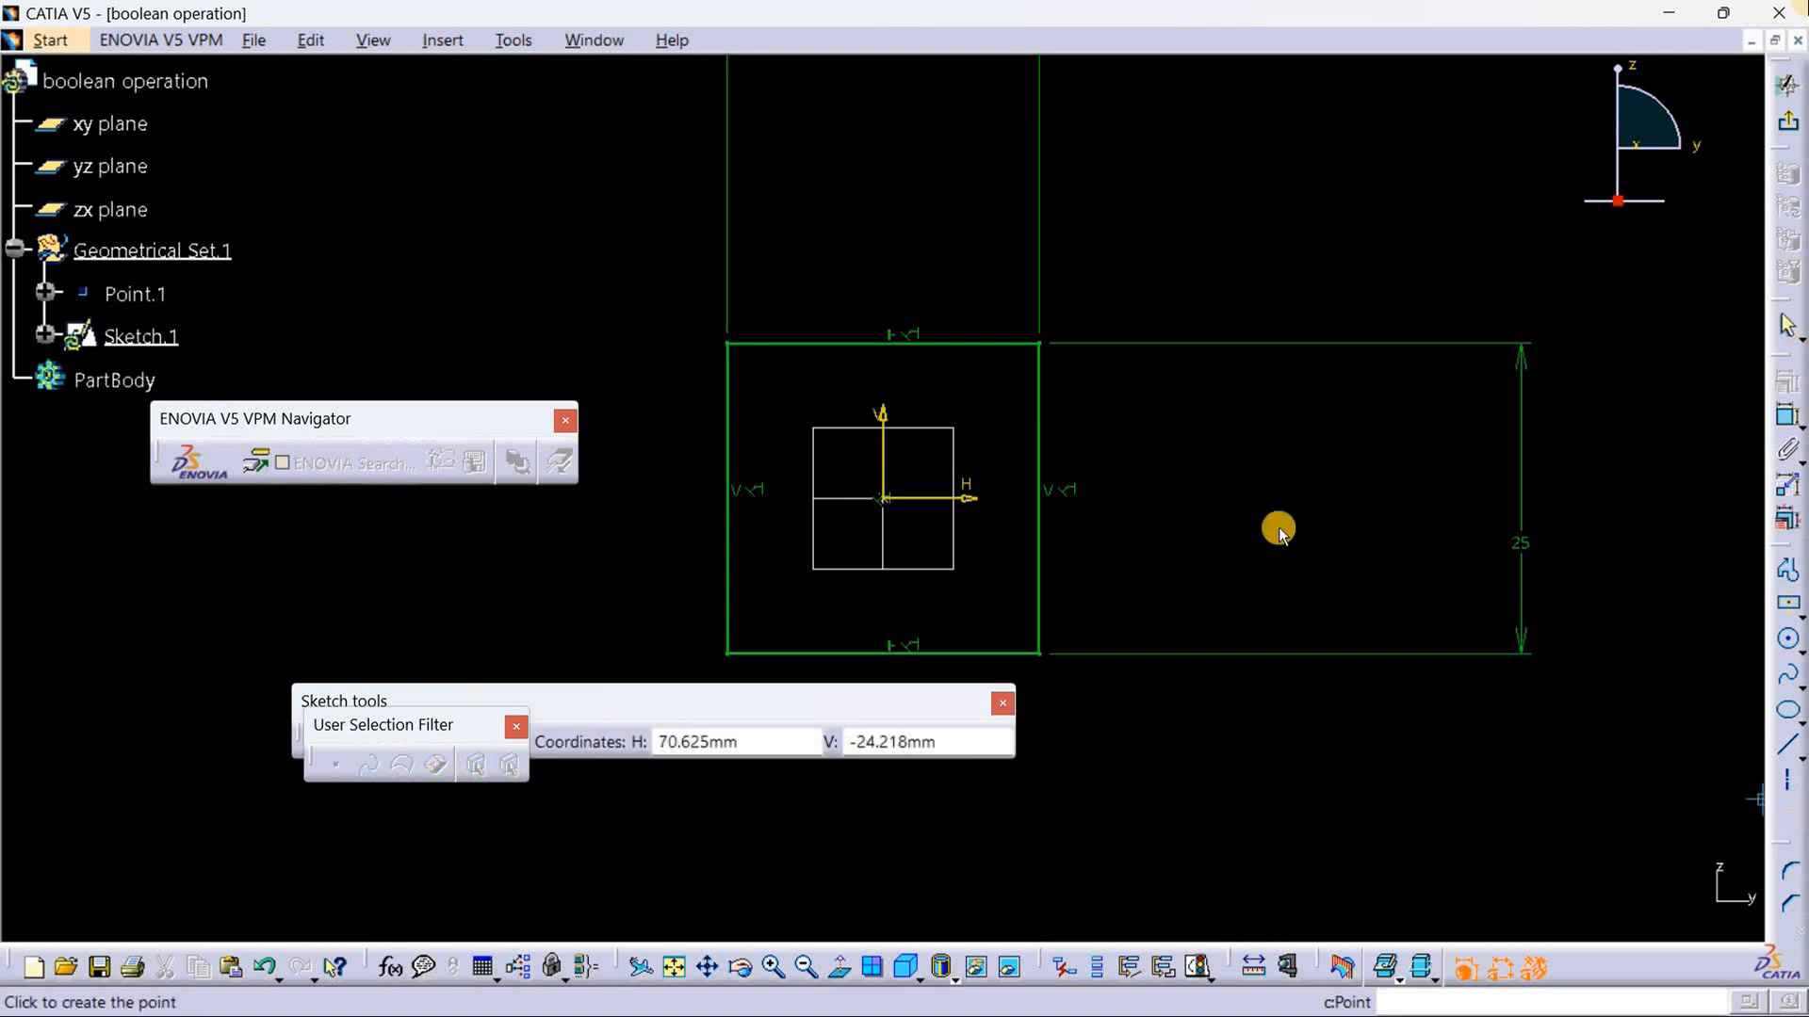
click(938, 344)
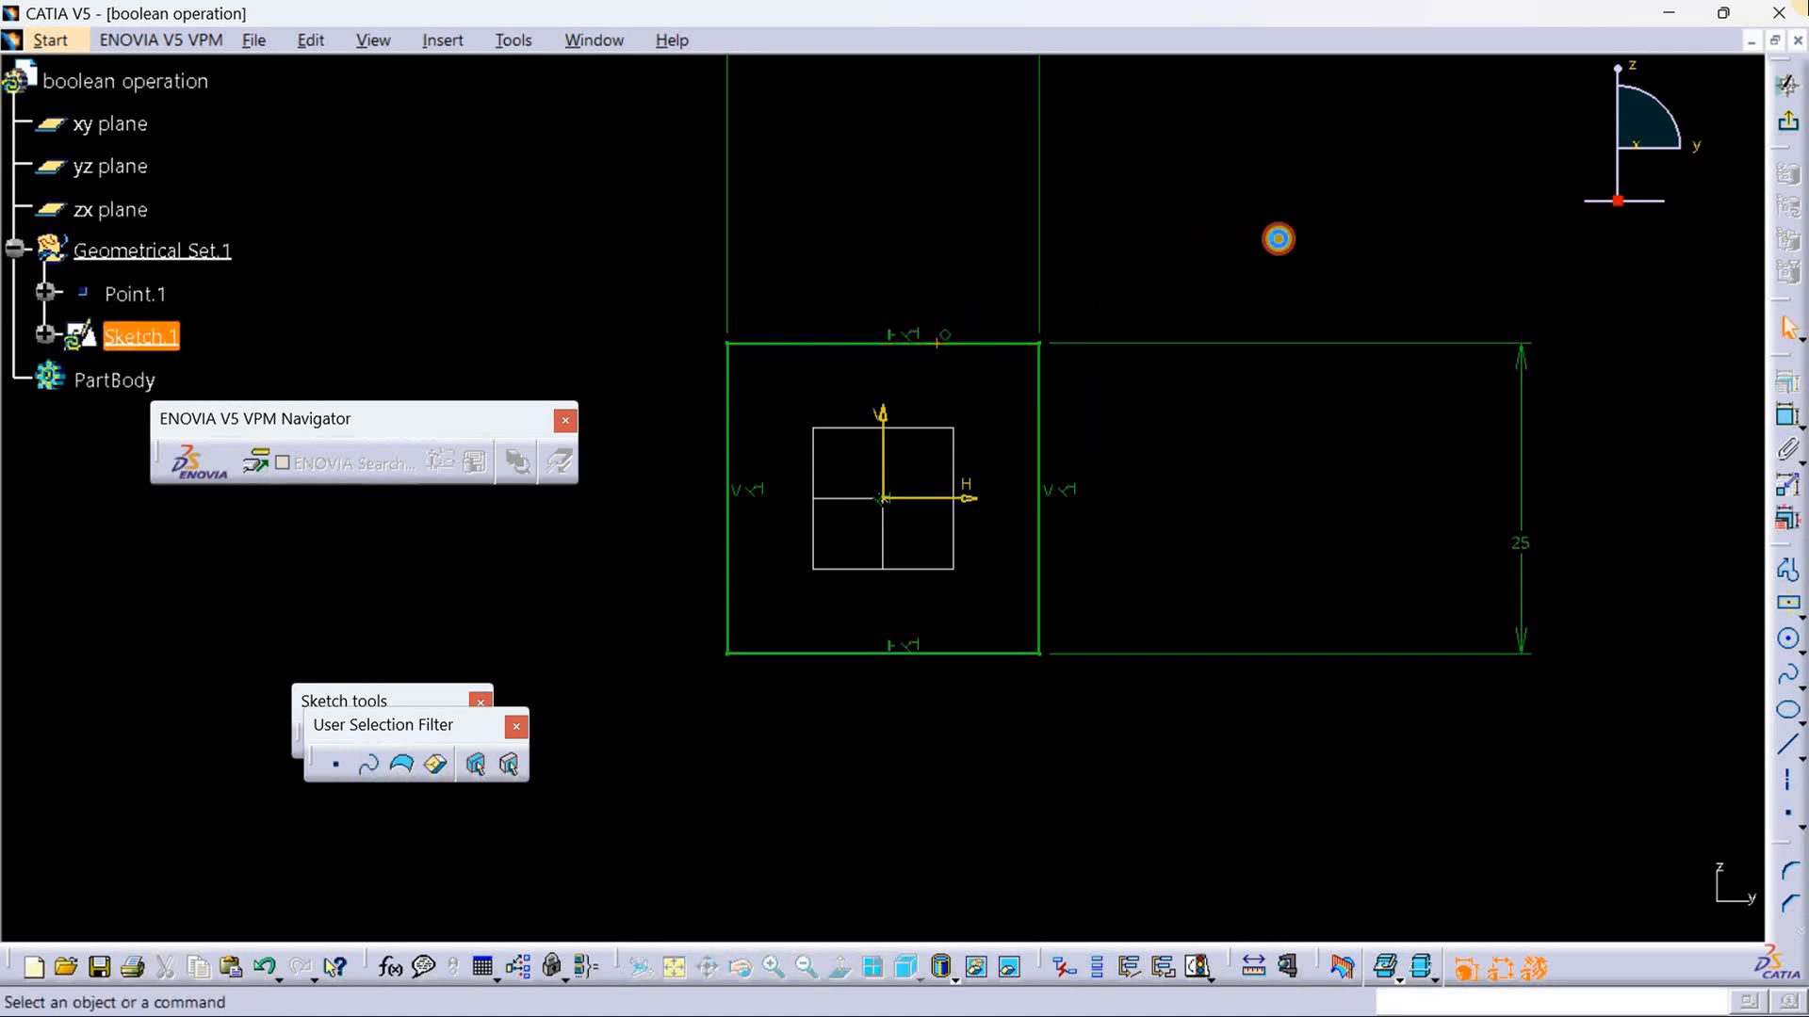
Step: Dimension the new point from the square's right edge and set the distance to 6 mm
click(1787, 415)
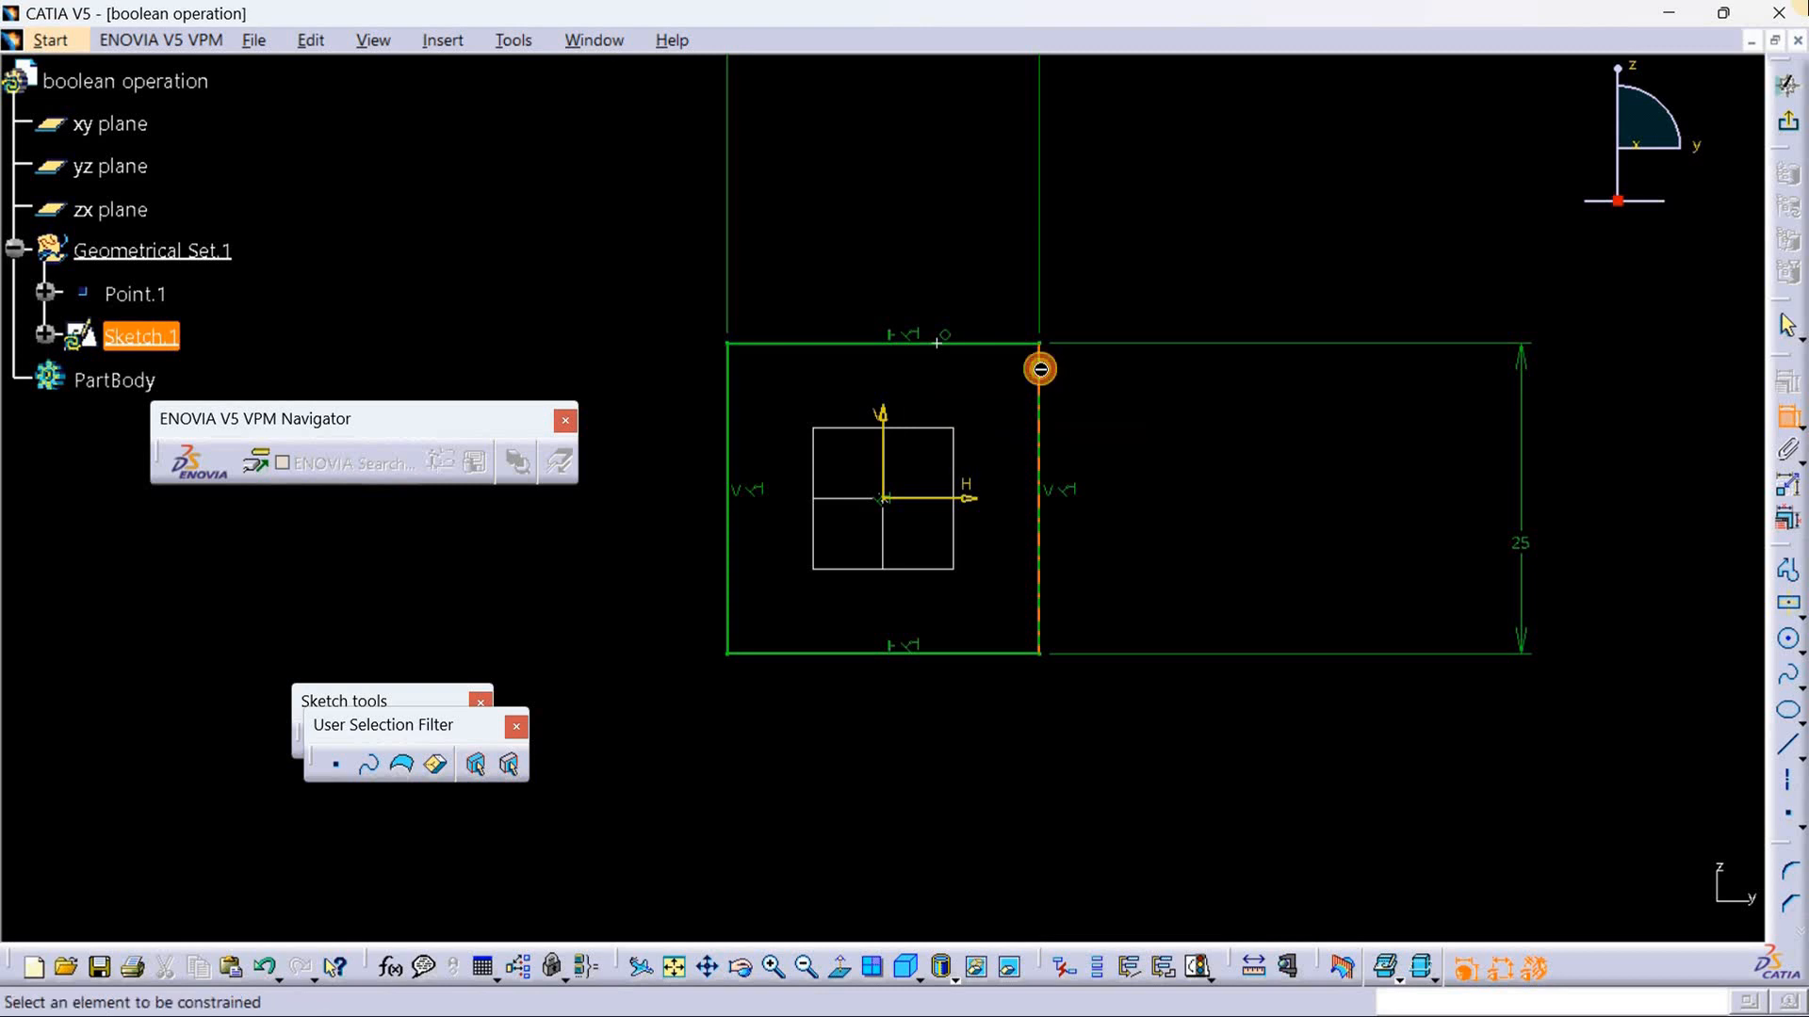
click(1043, 369)
click(939, 344)
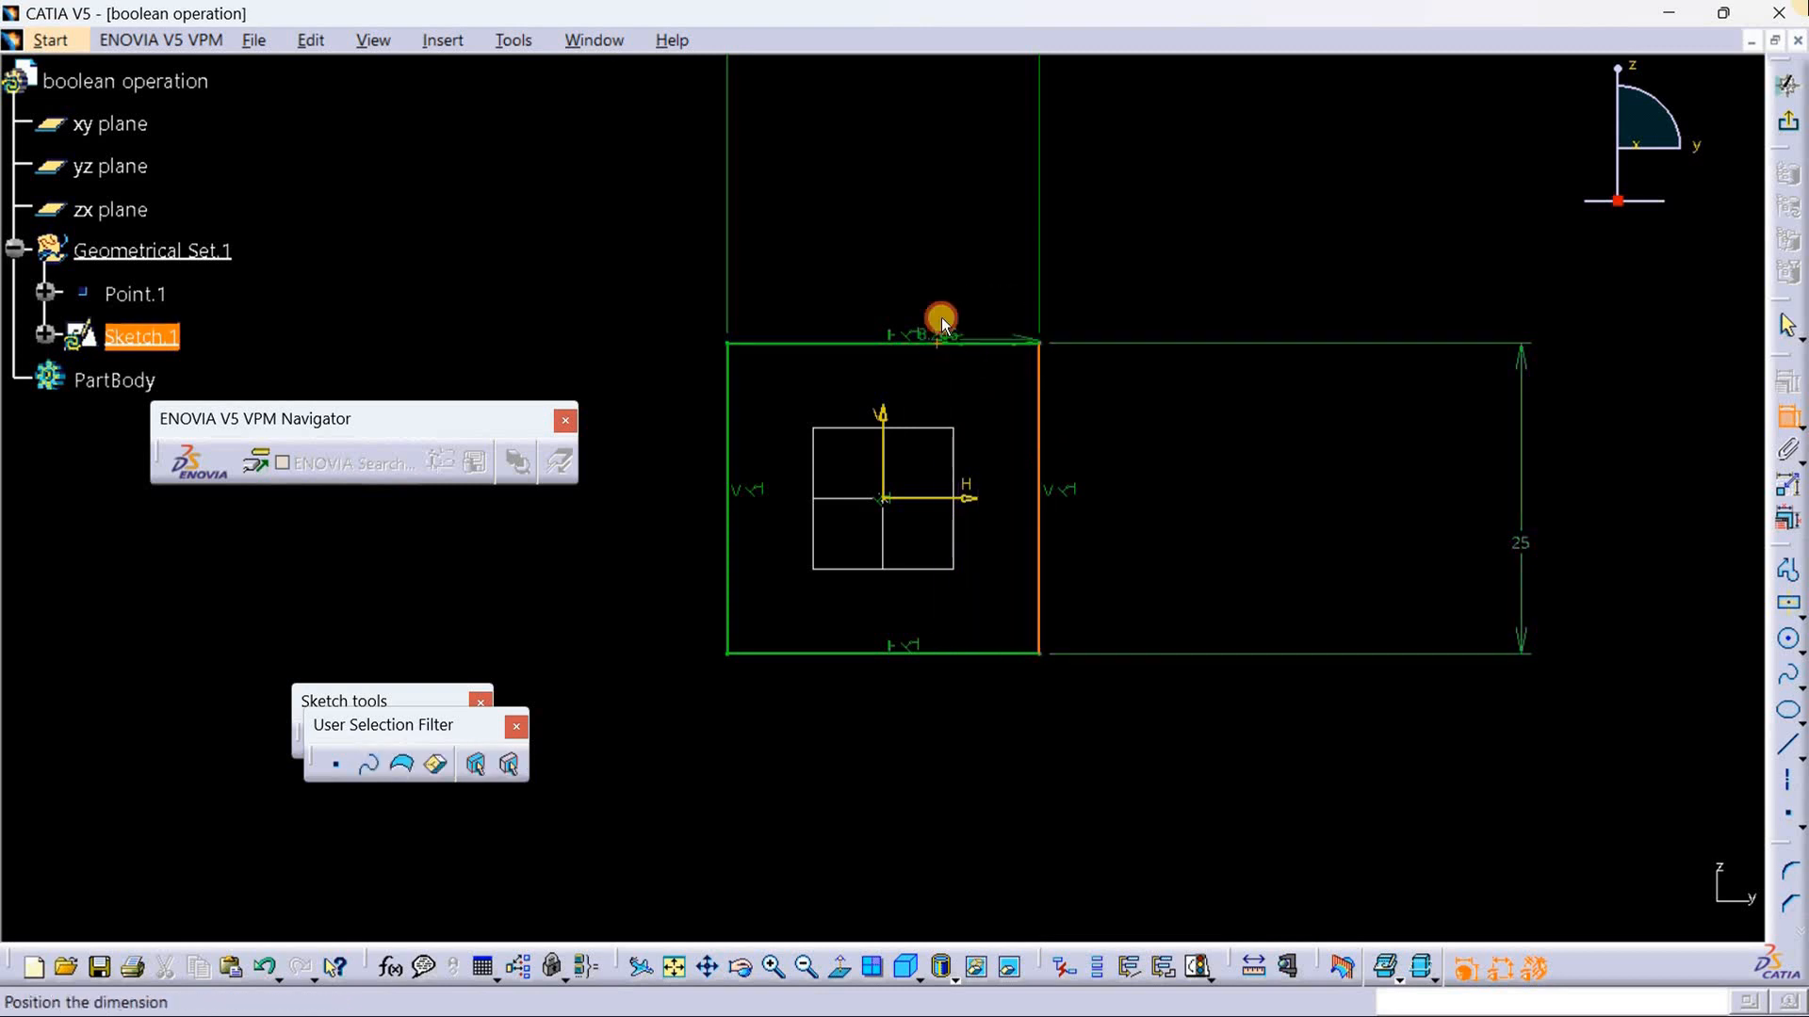
click(991, 249)
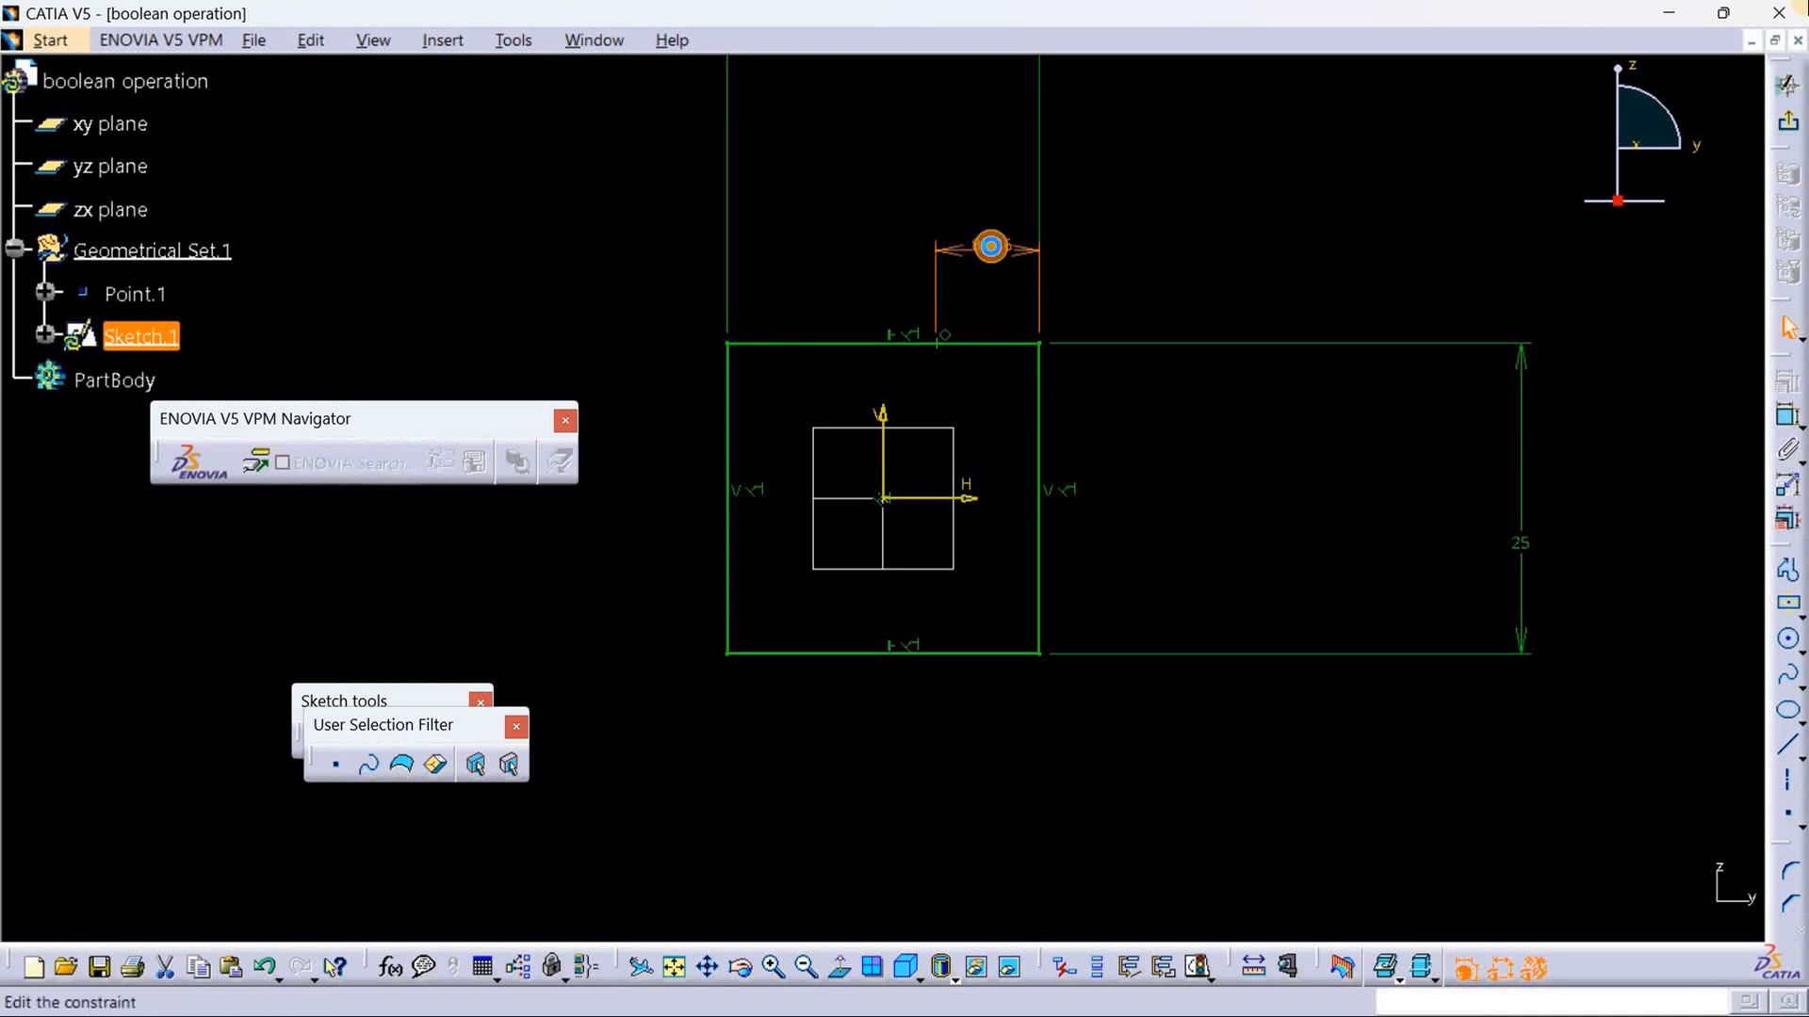
double_click(992, 251)
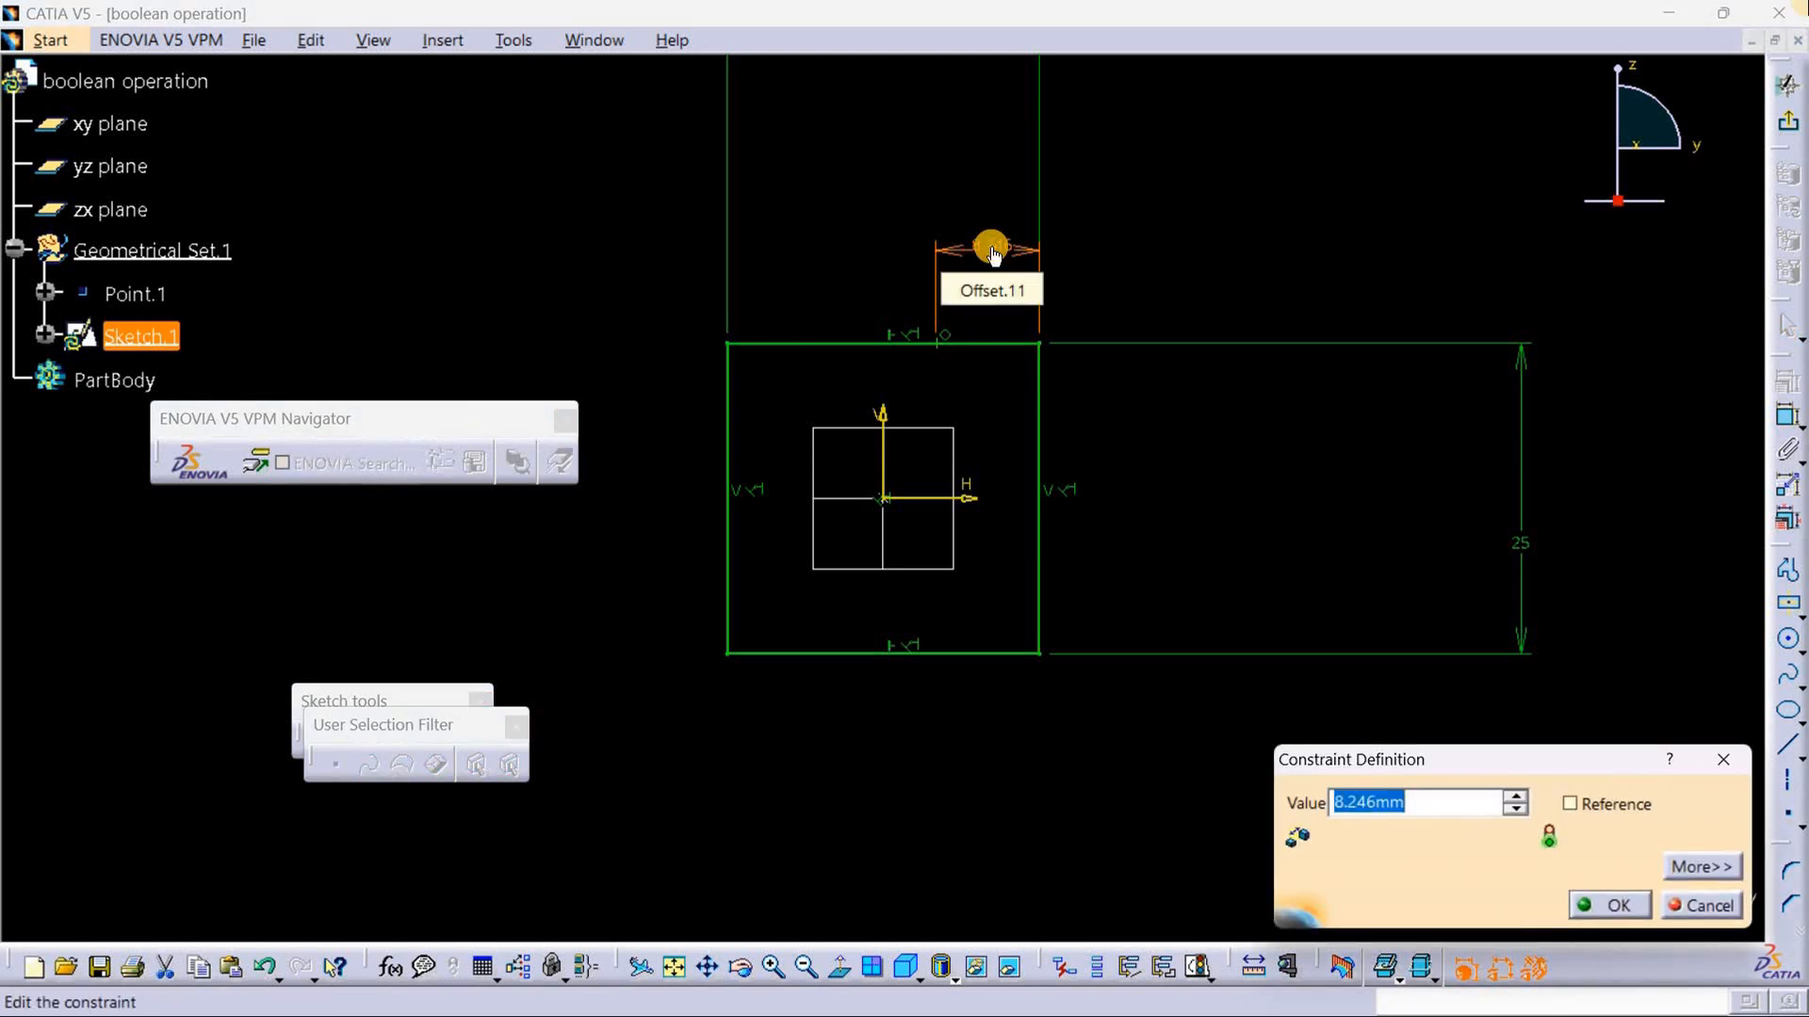
key(BackSpace)
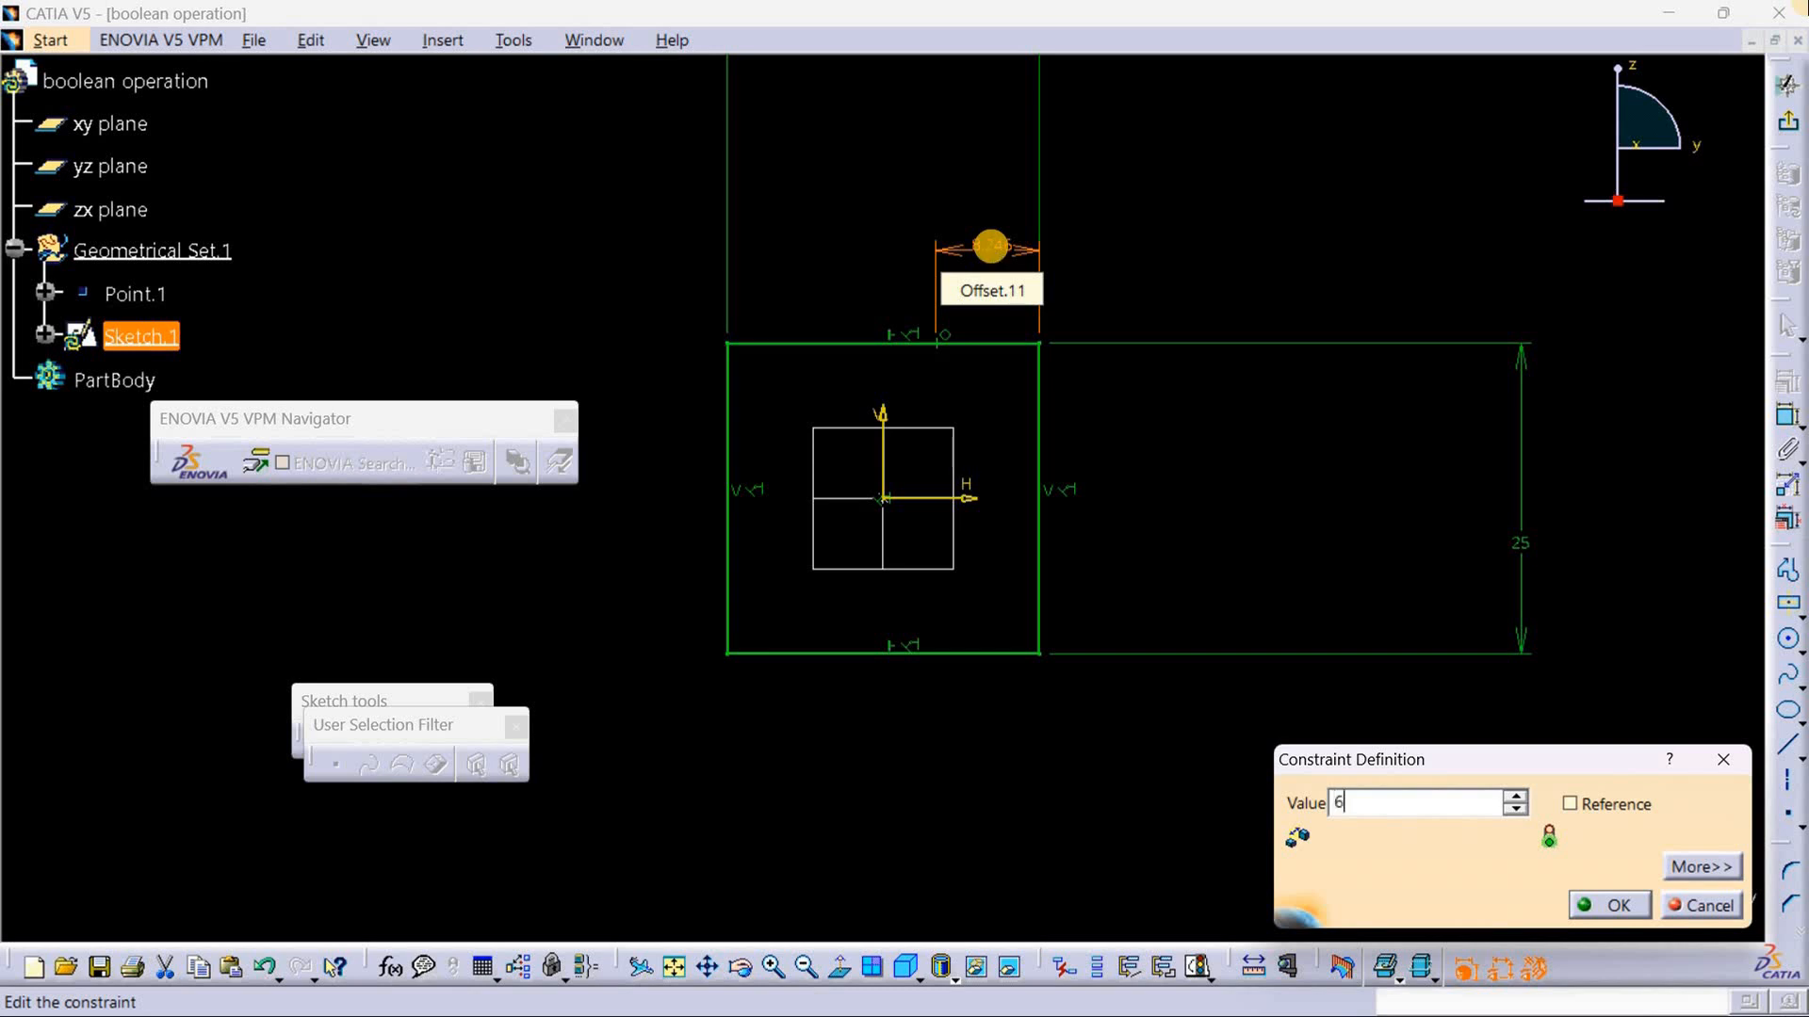
key(Return)
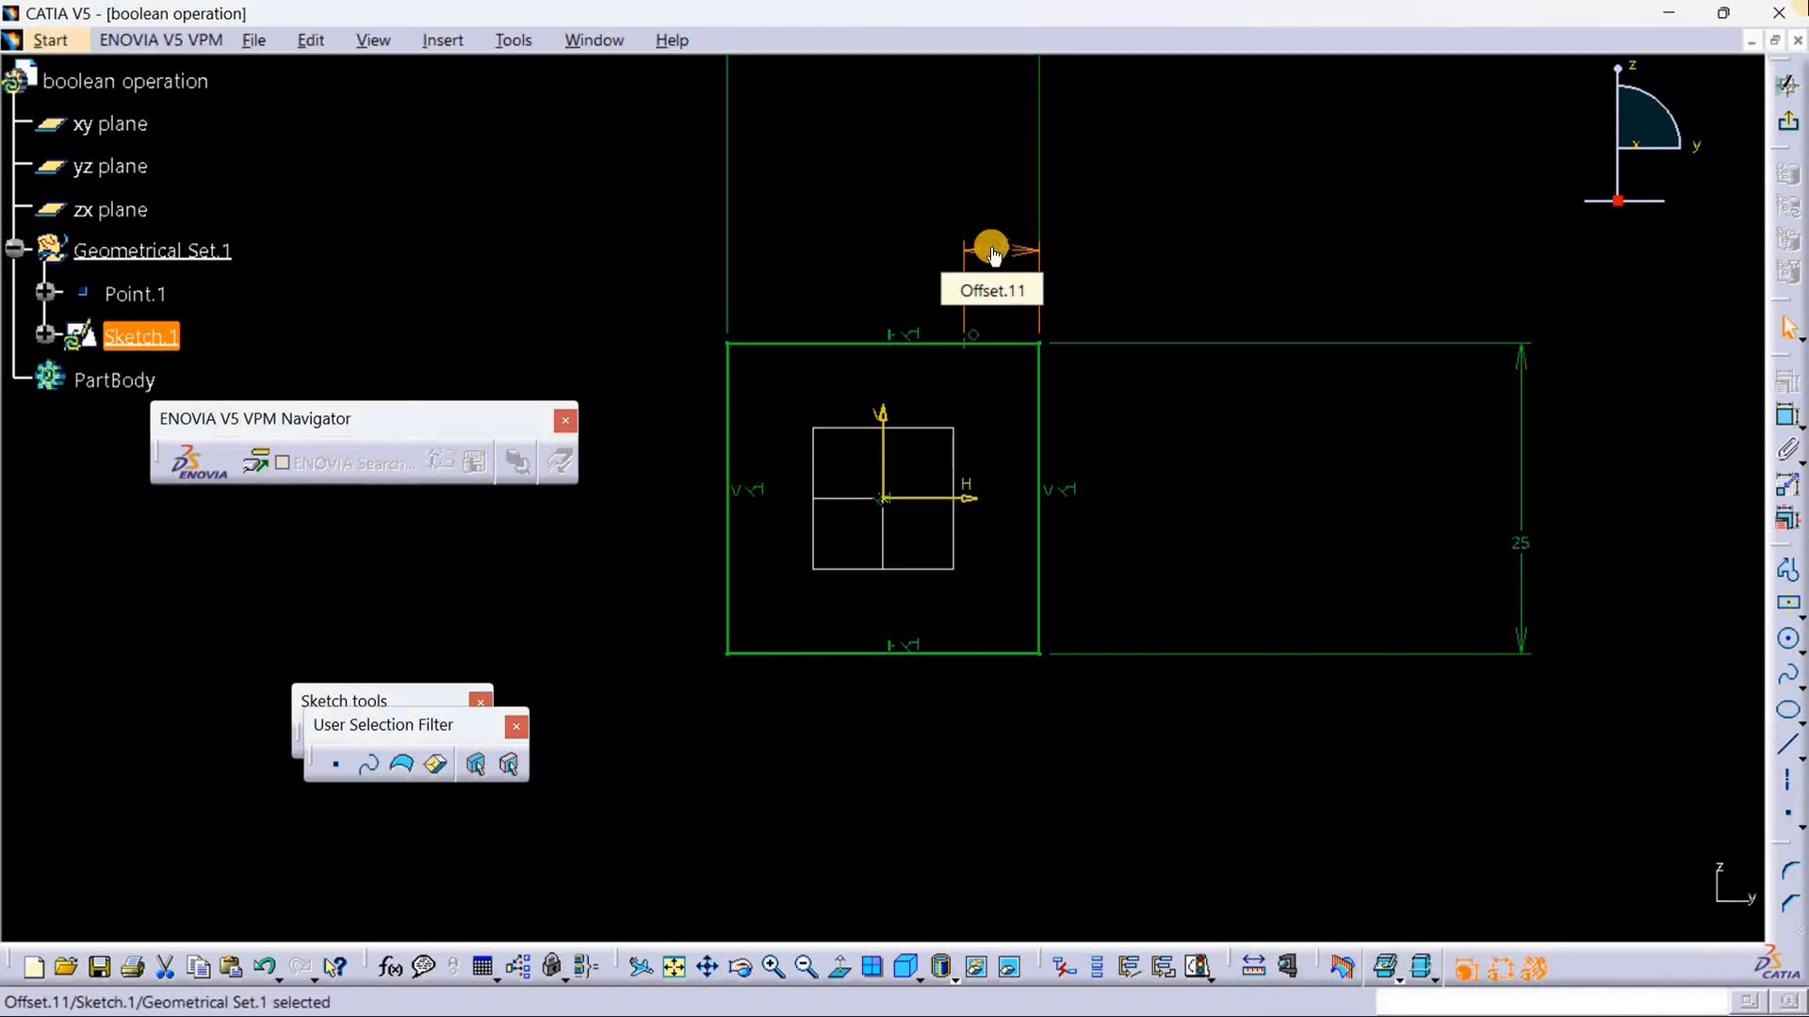
click(1314, 266)
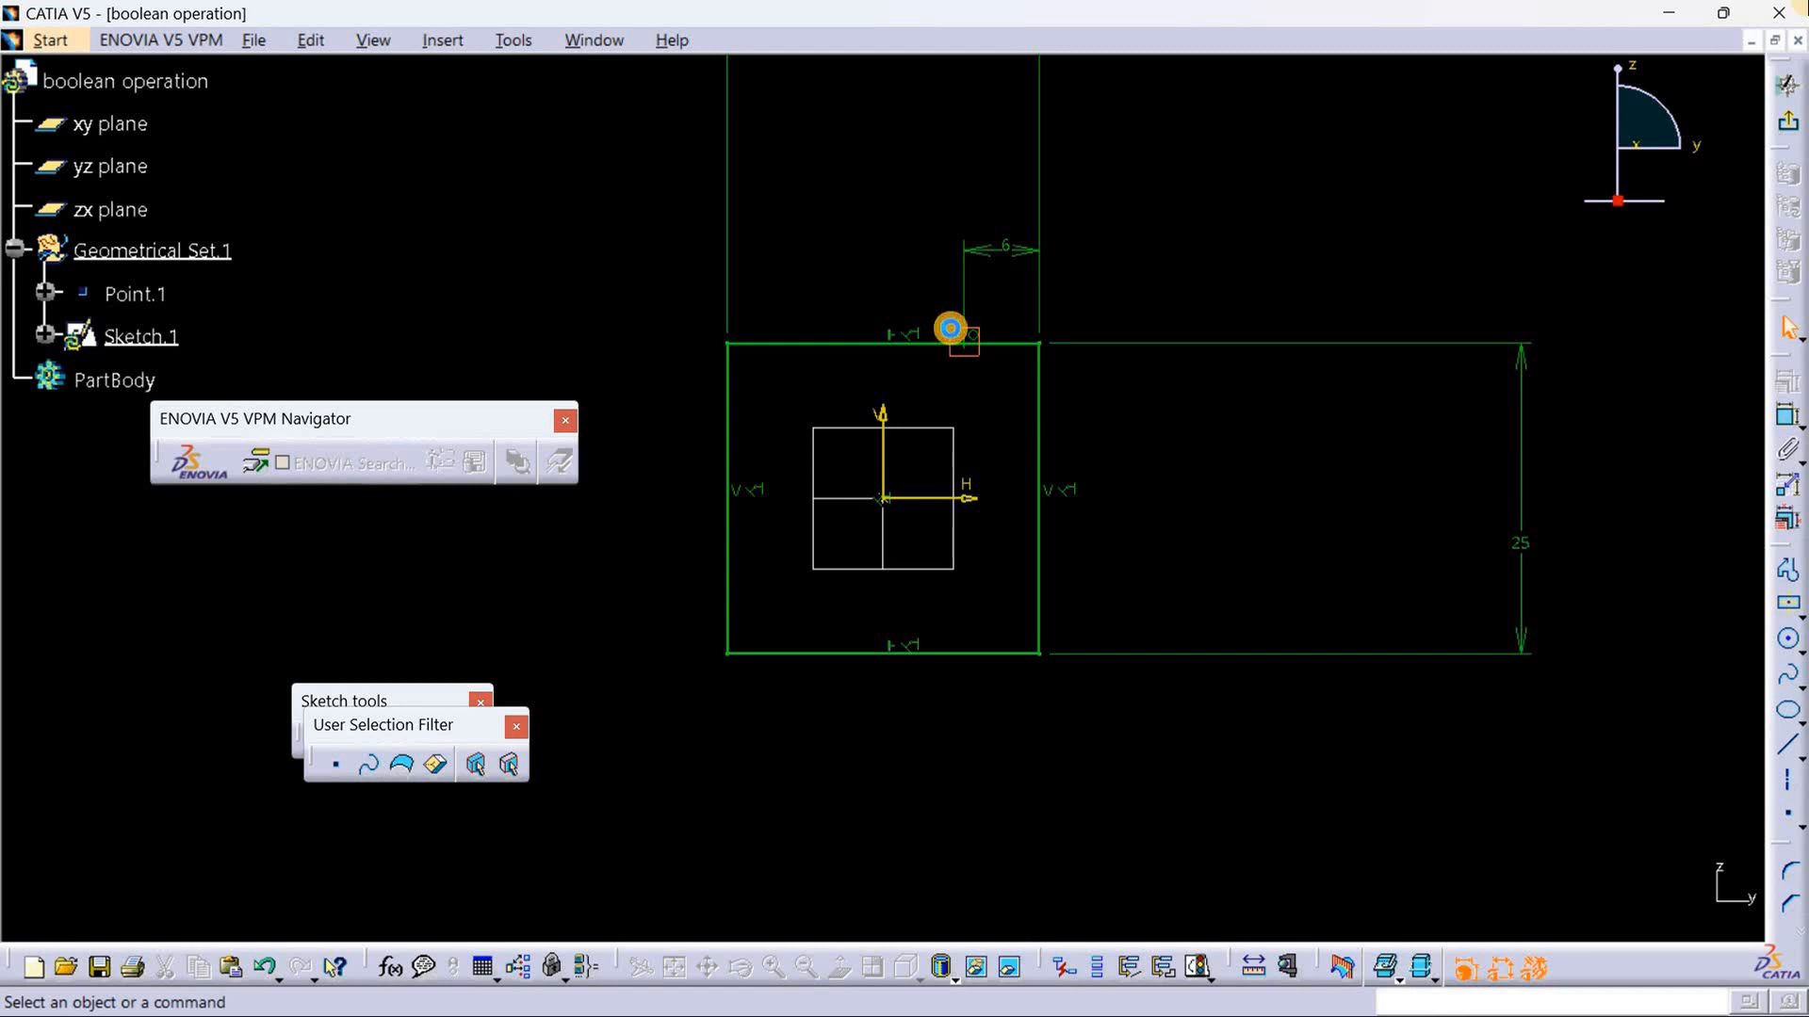
Step: Convert the point on the square's upper edge to a construction element
click(950, 330)
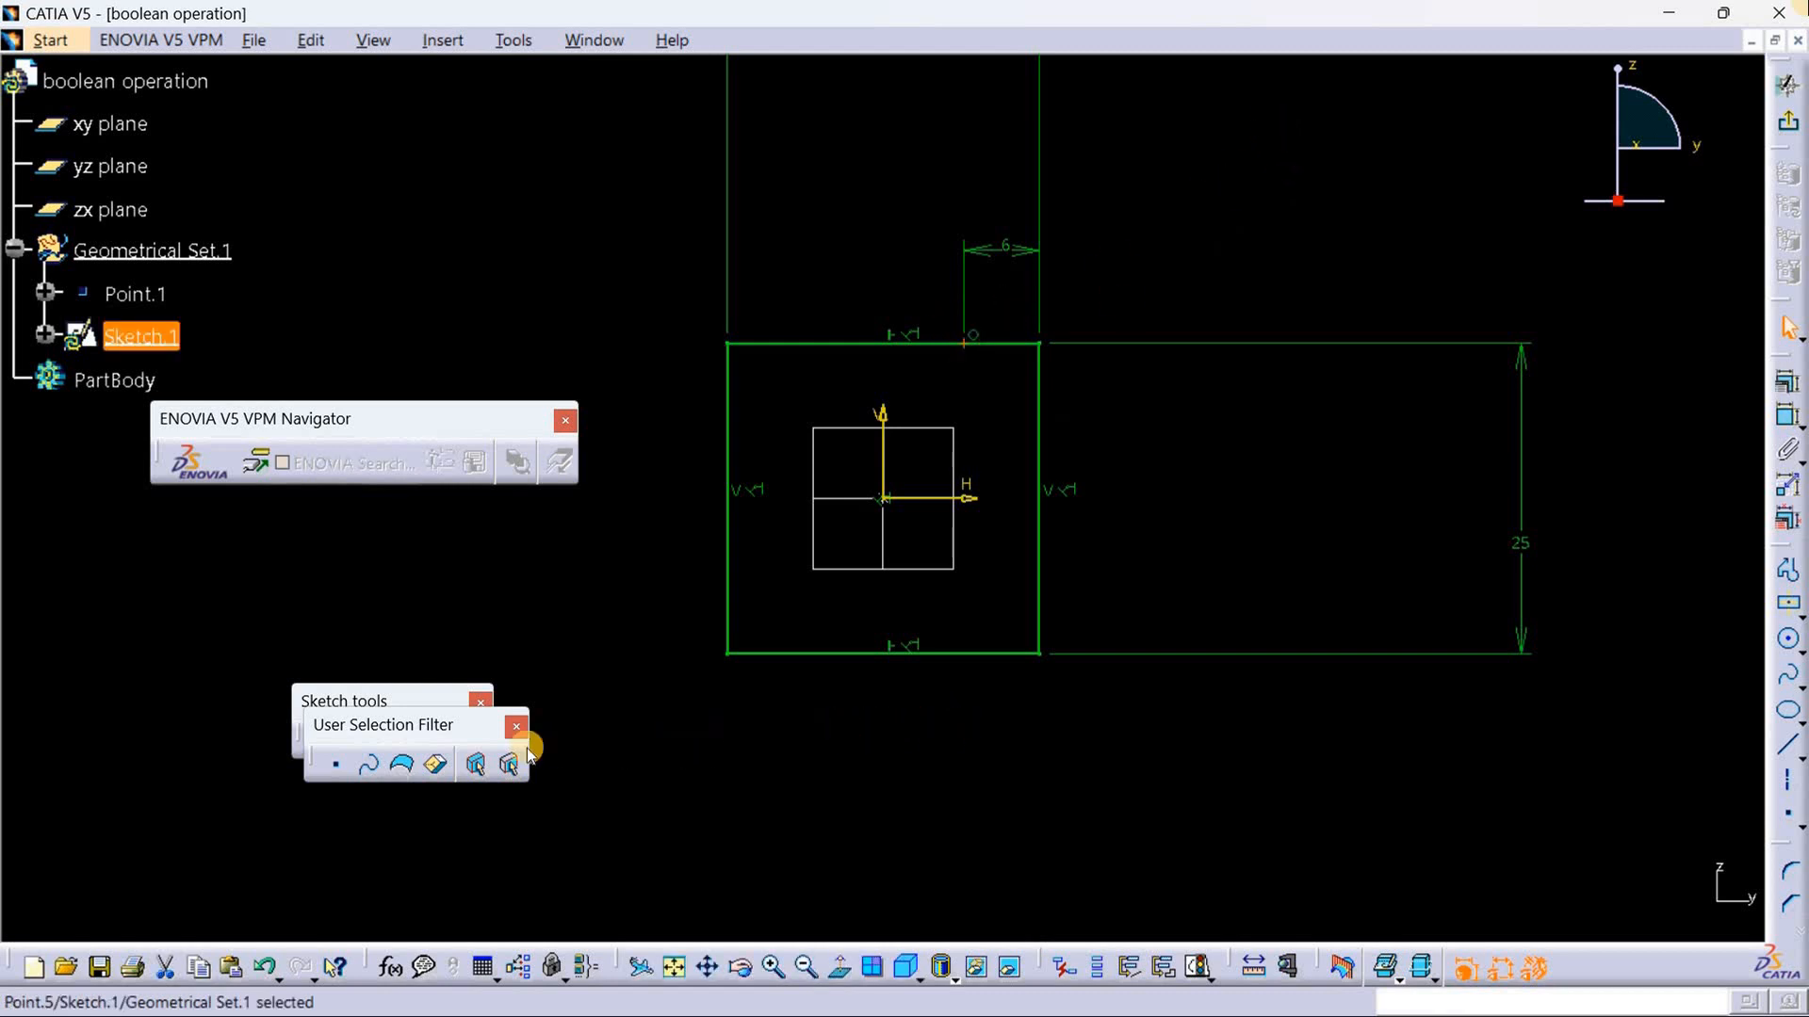
mouse_move(412, 706)
mouse_down()
mouse_move(404, 598)
mouse_move(422, 611)
mouse_up()
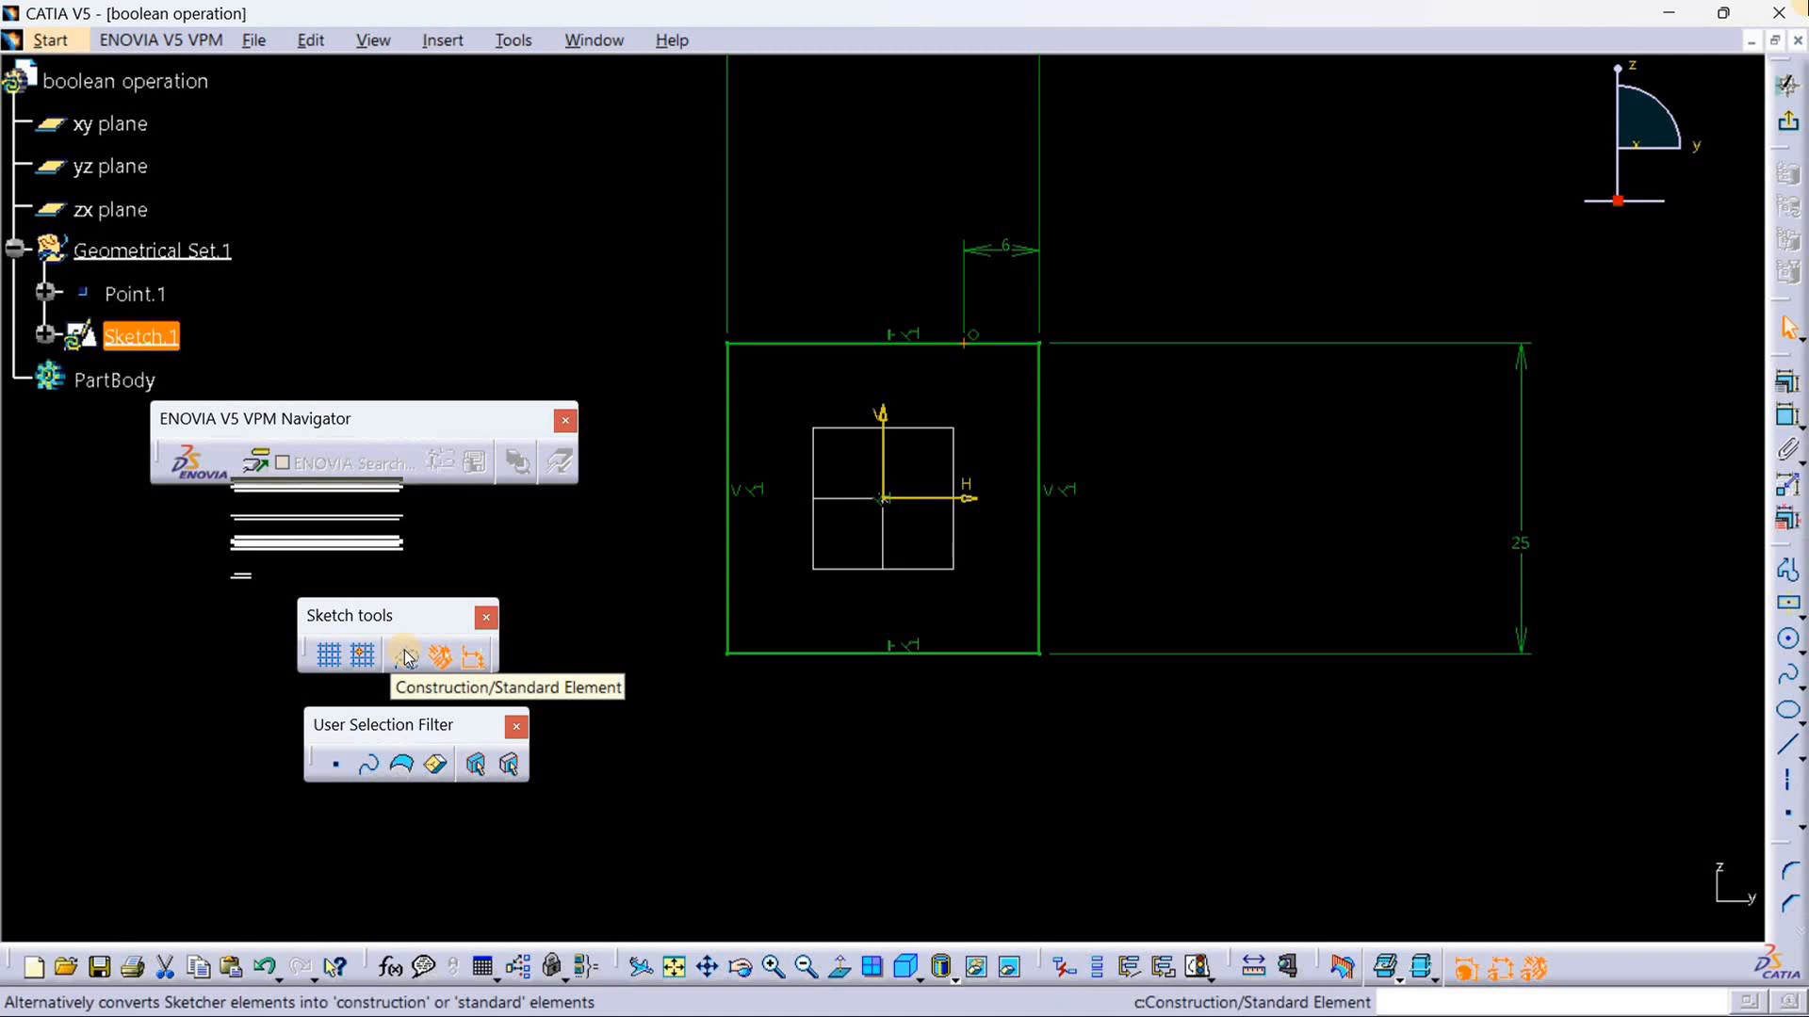
click(408, 659)
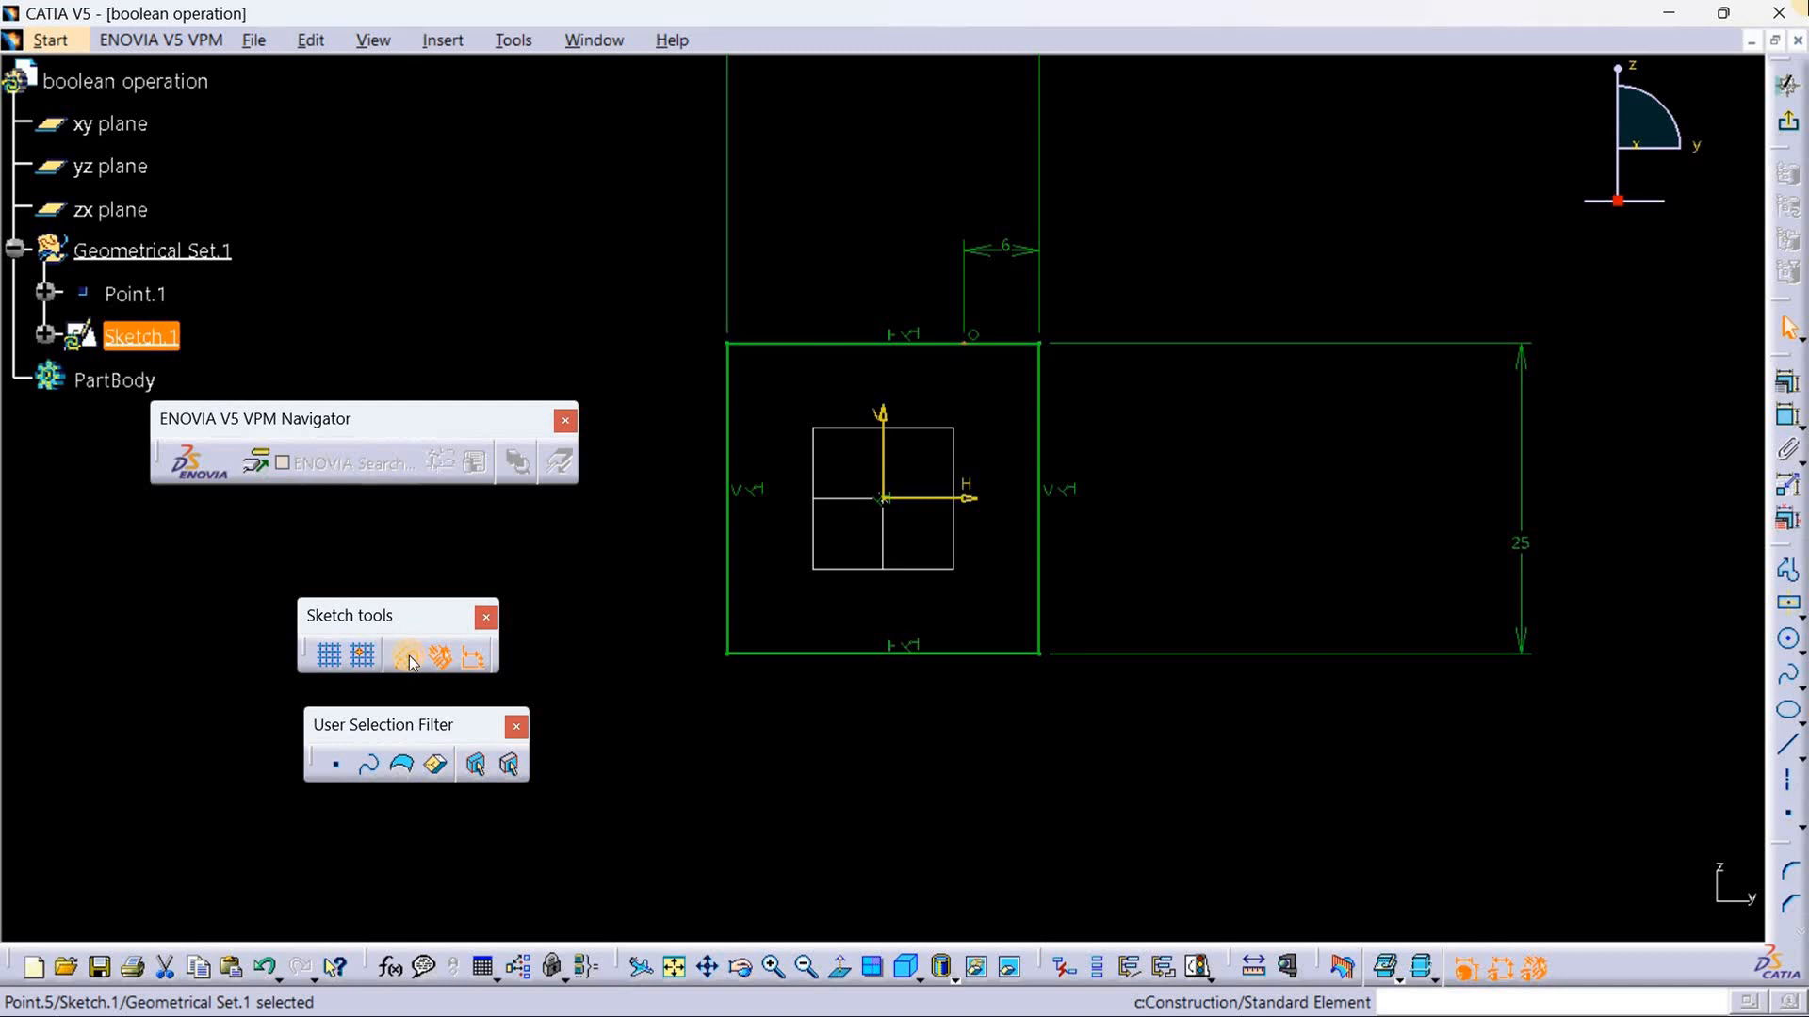
click(1086, 795)
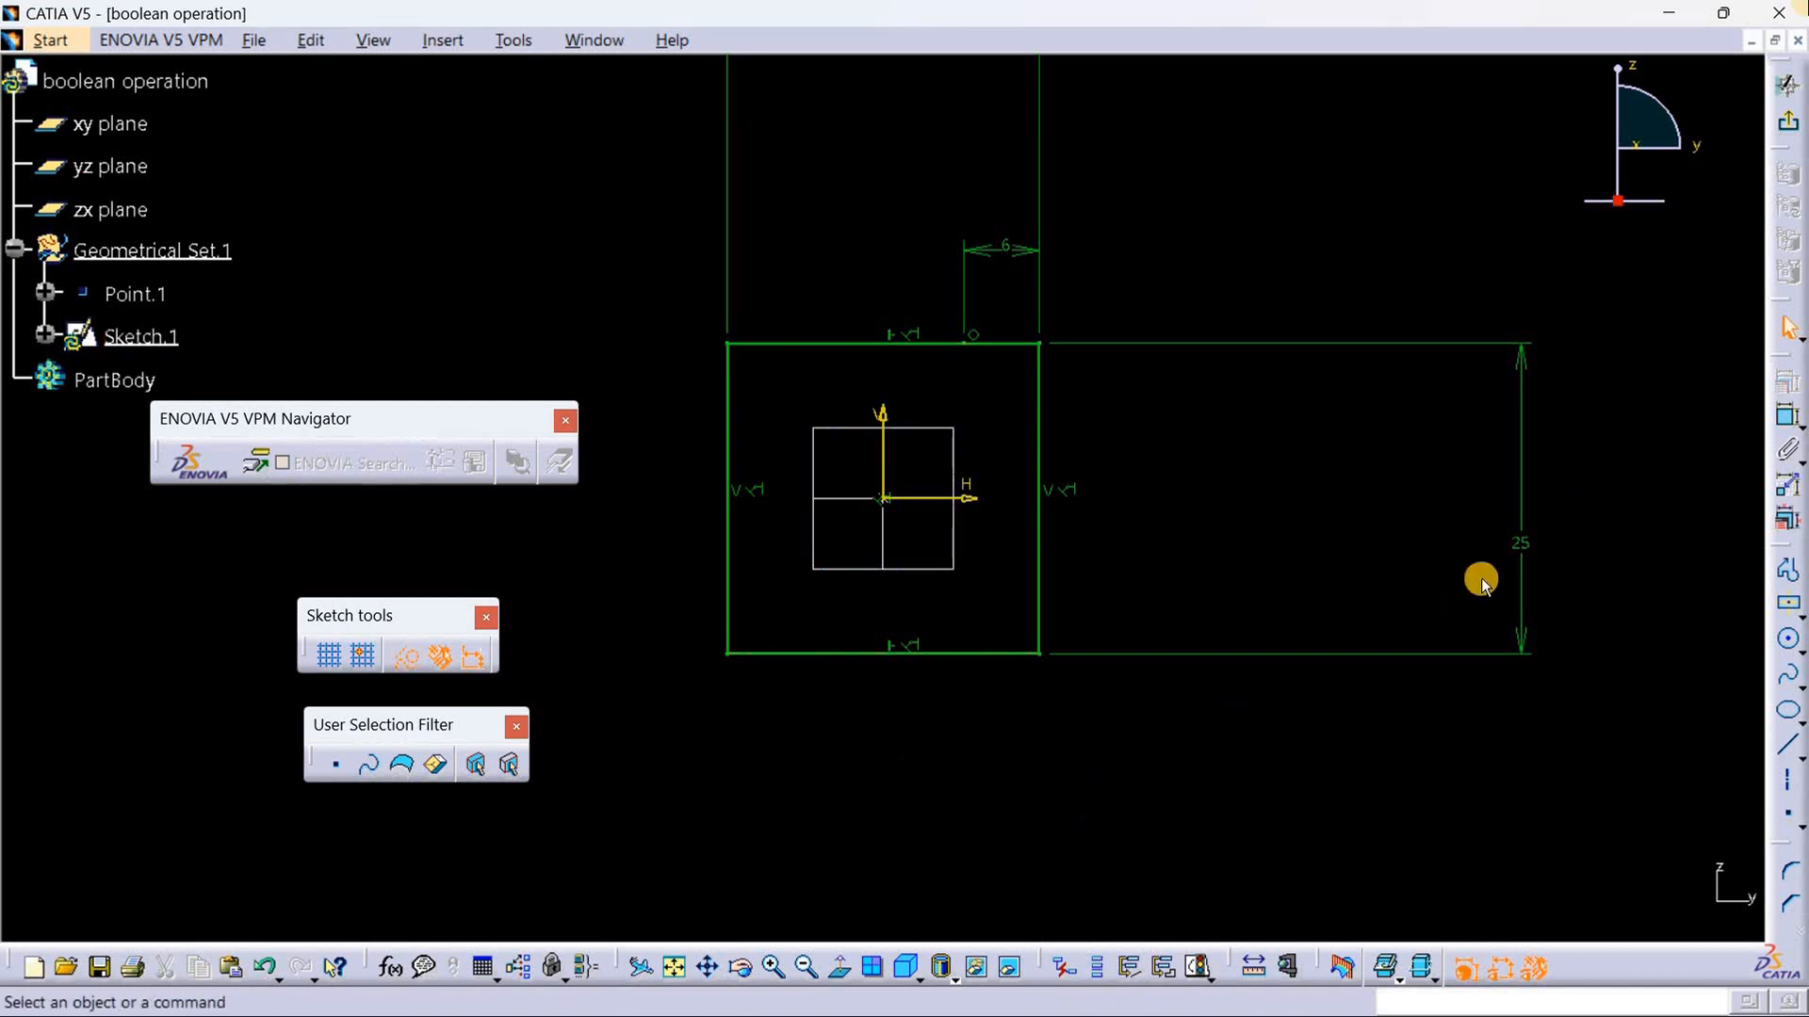
Step: Draw a diagonal construction line from the square's lower-left corner to the point on the upper edge
click(1790, 747)
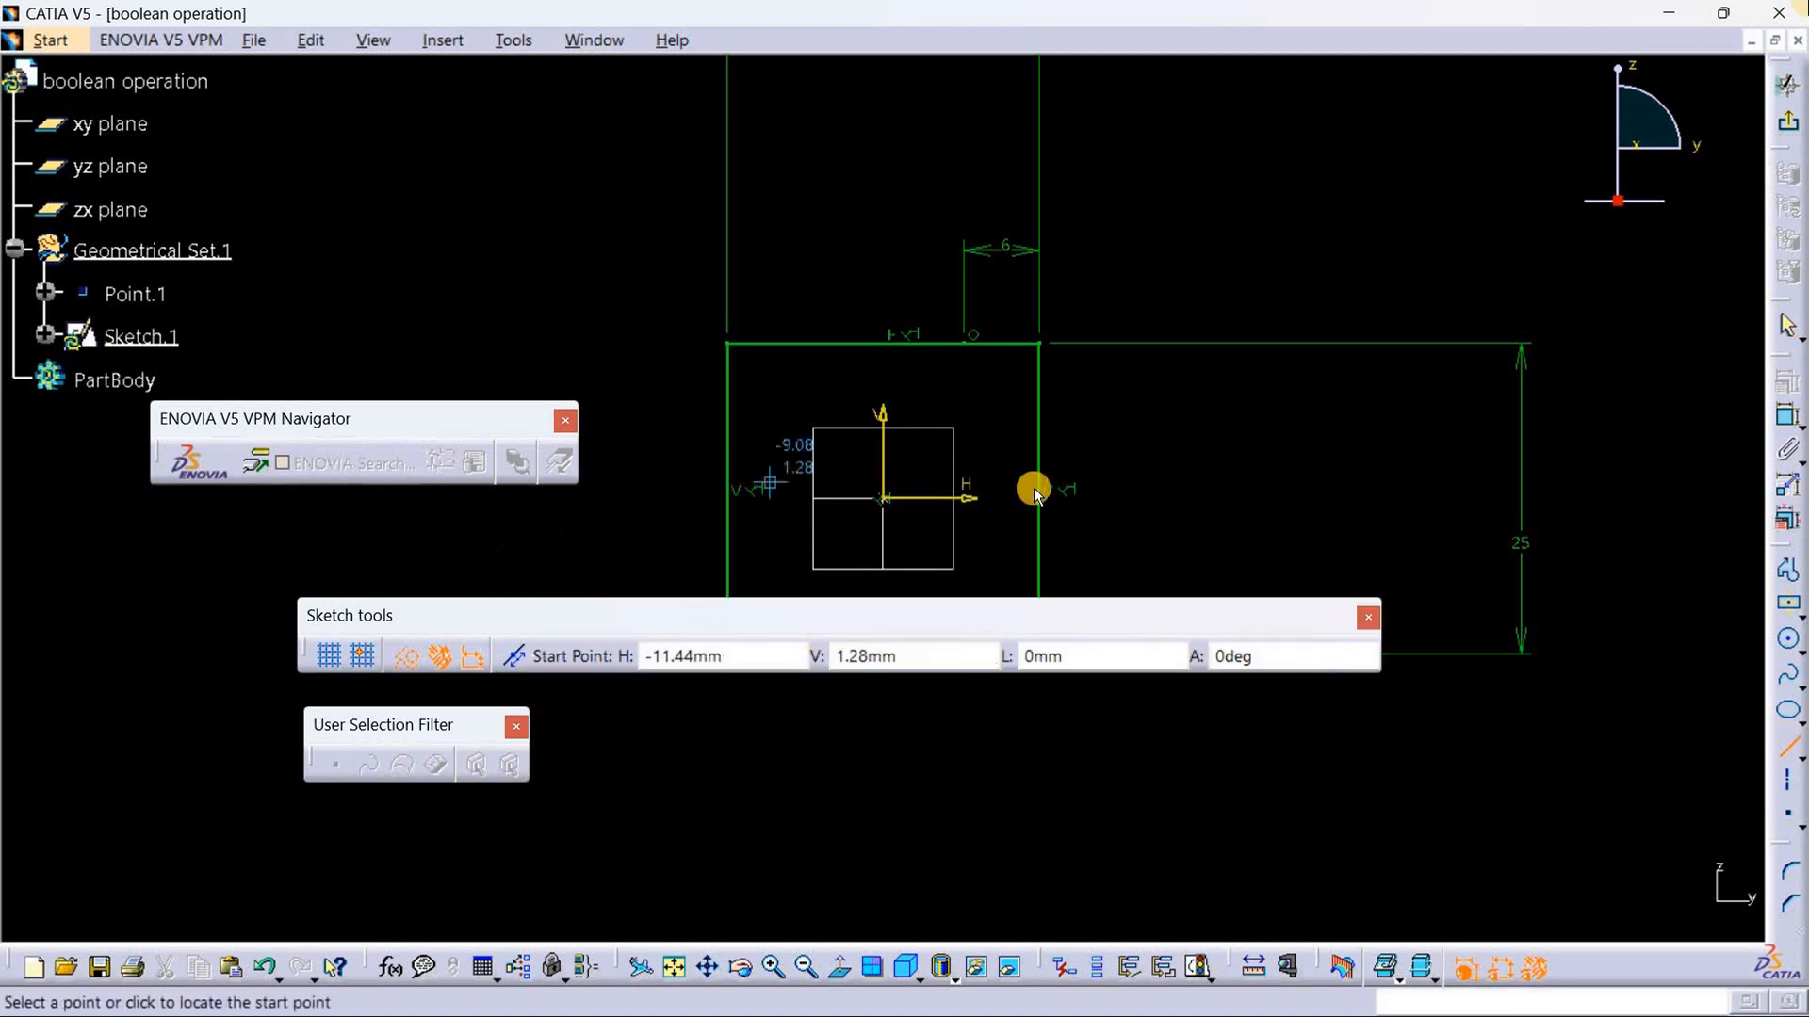
middle_drag(1122, 452, 1090, 297)
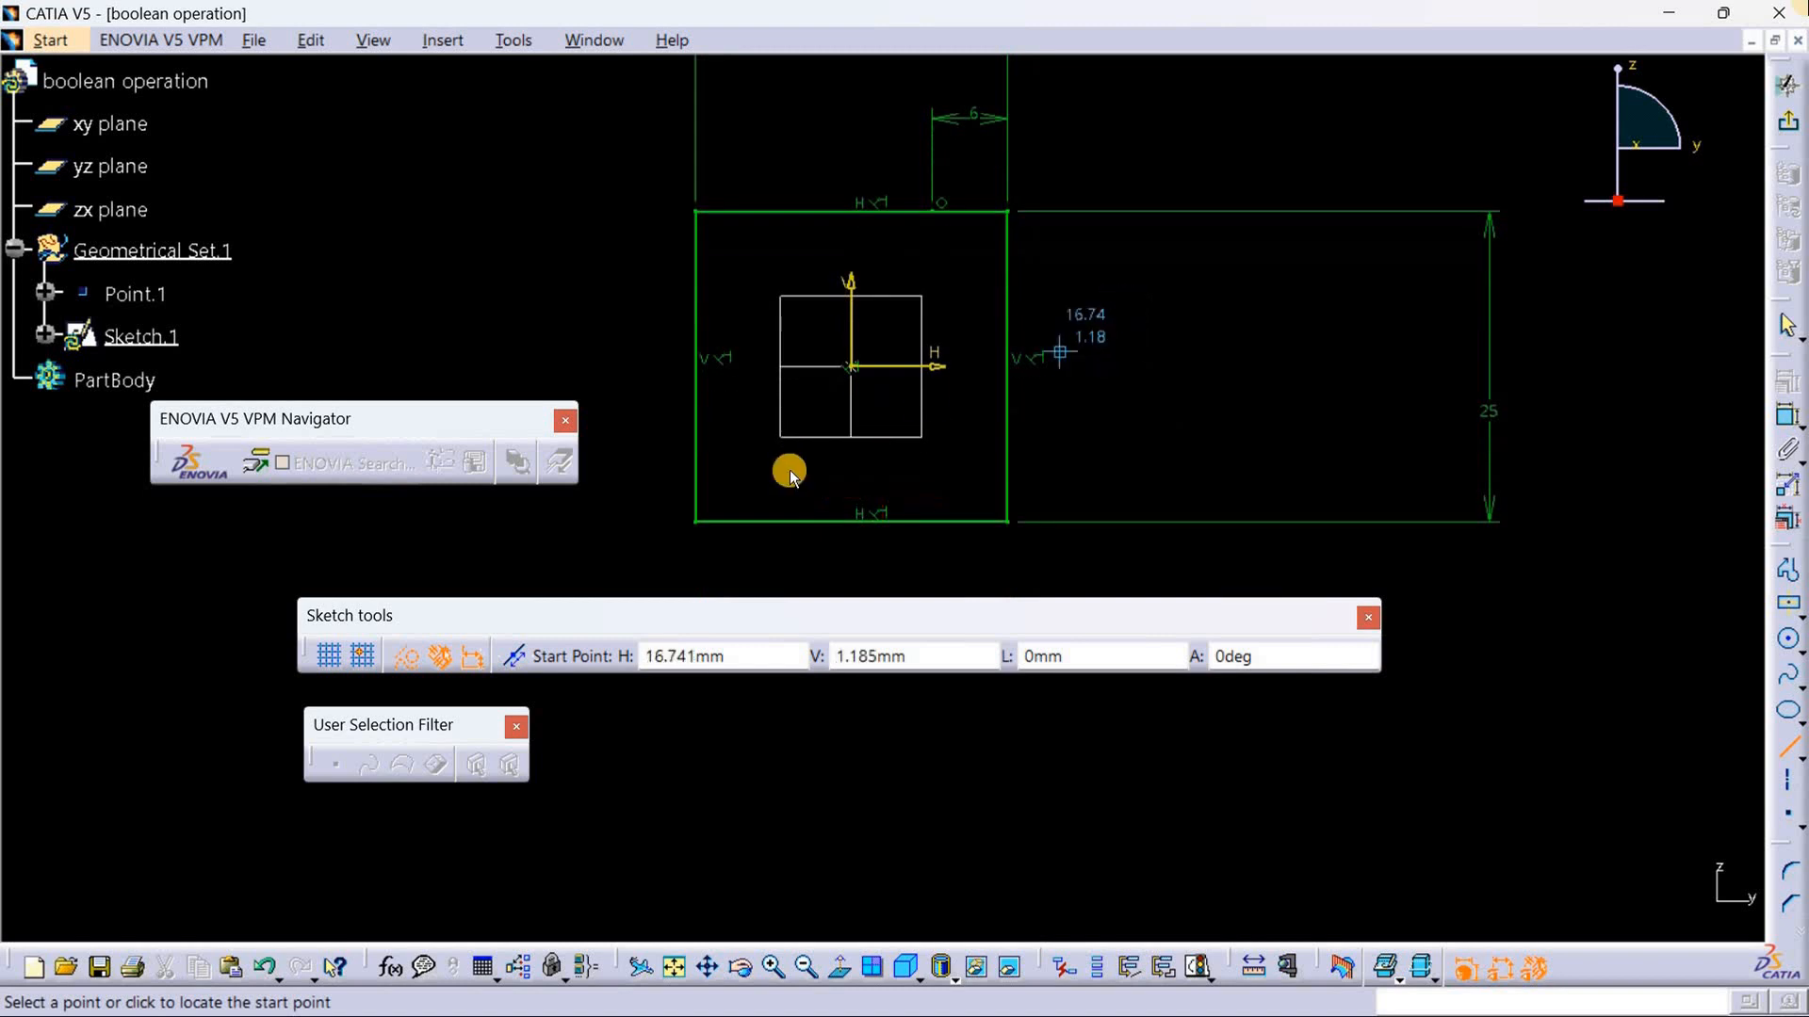
click(698, 523)
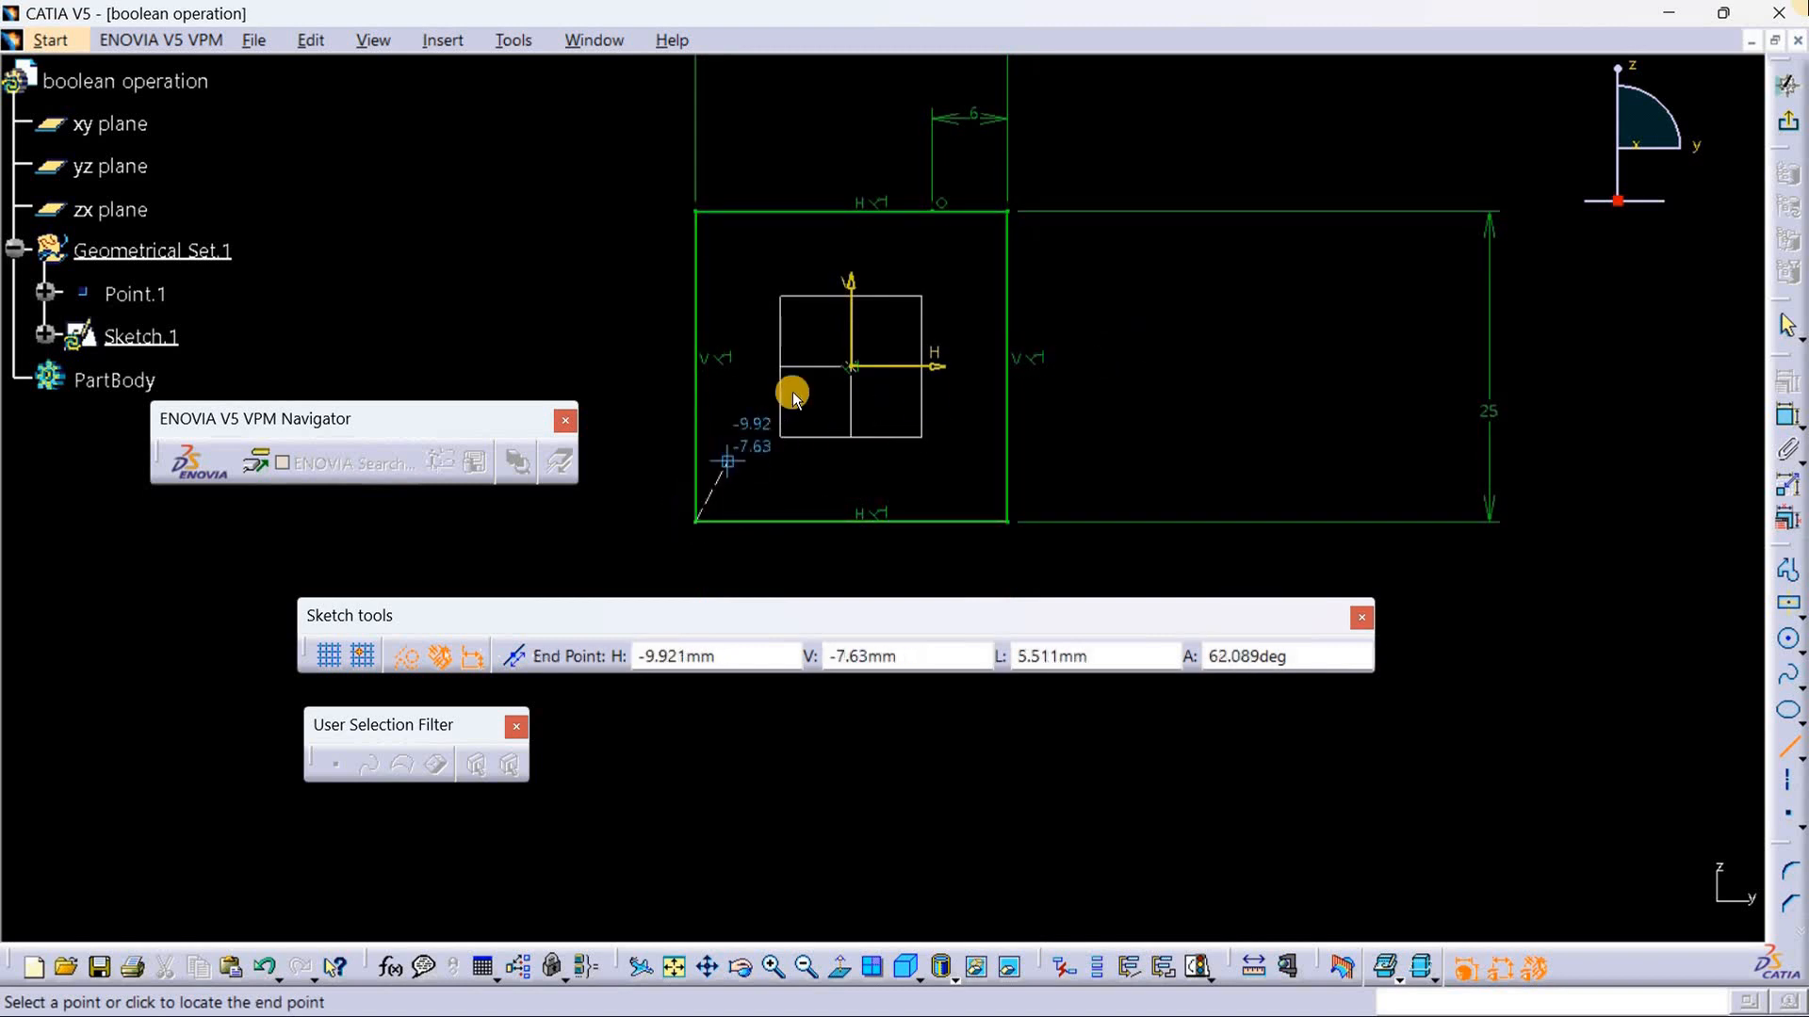
click(929, 209)
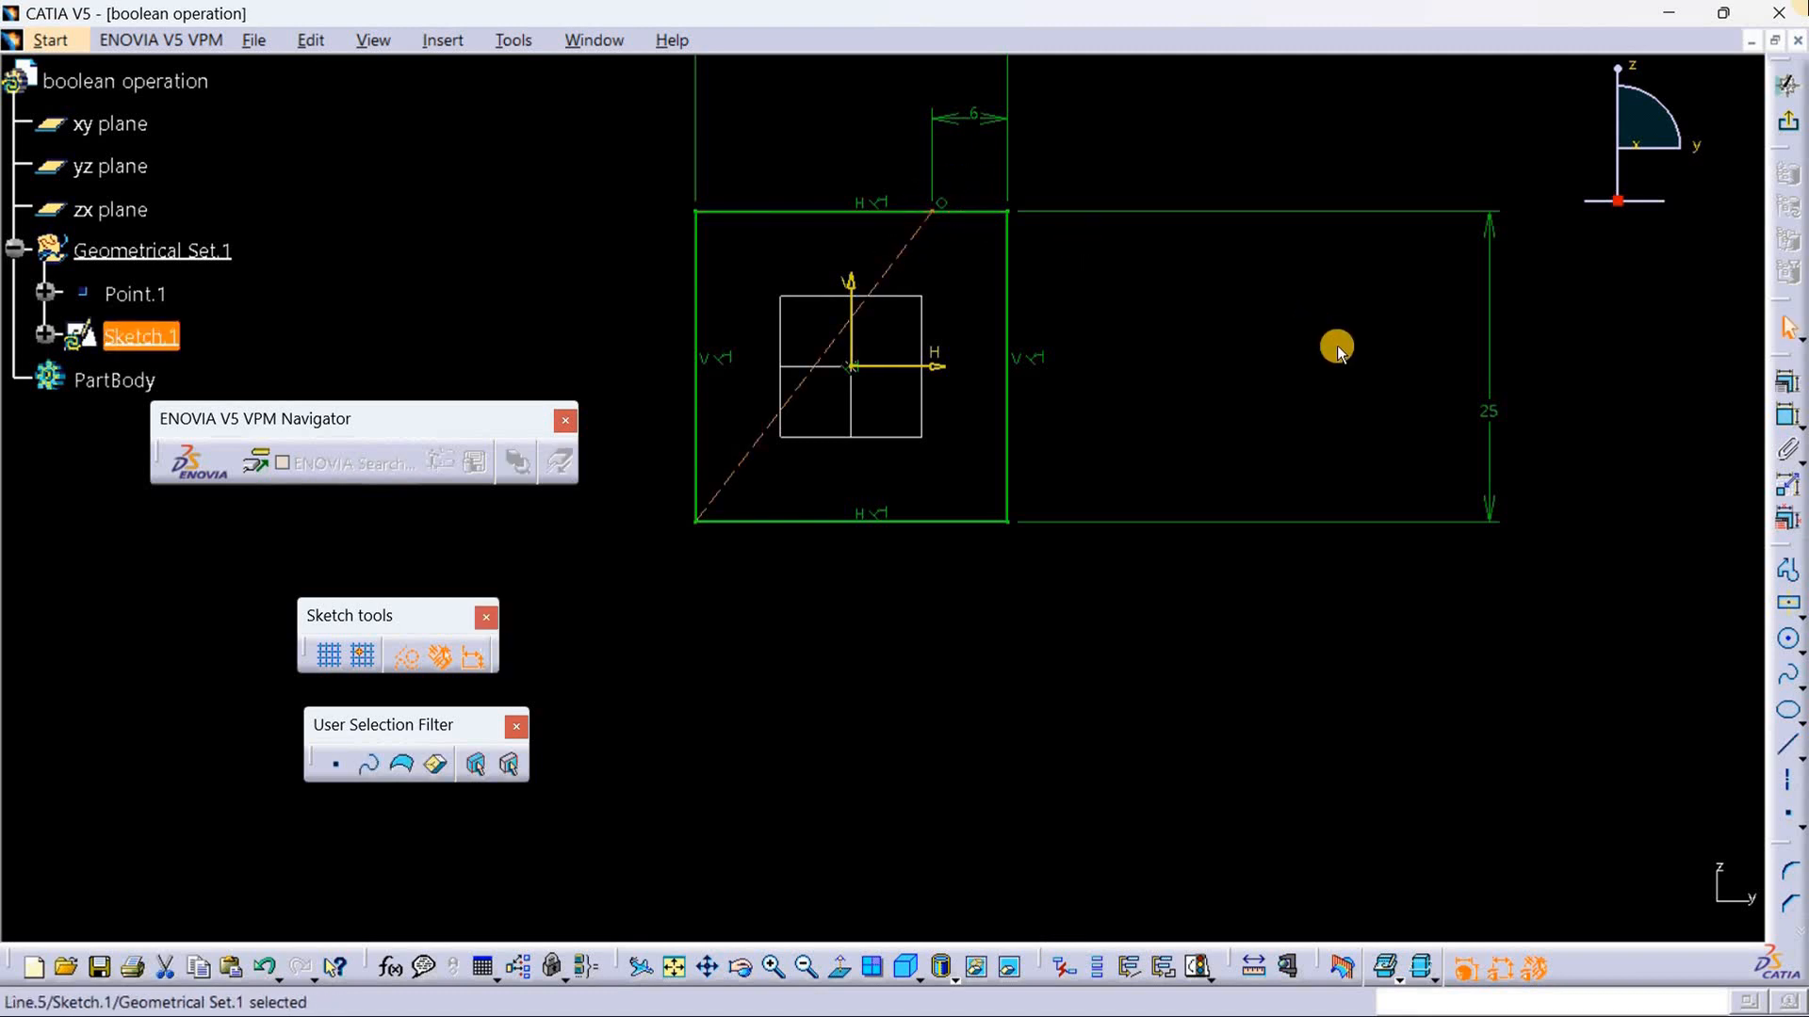
click(1338, 352)
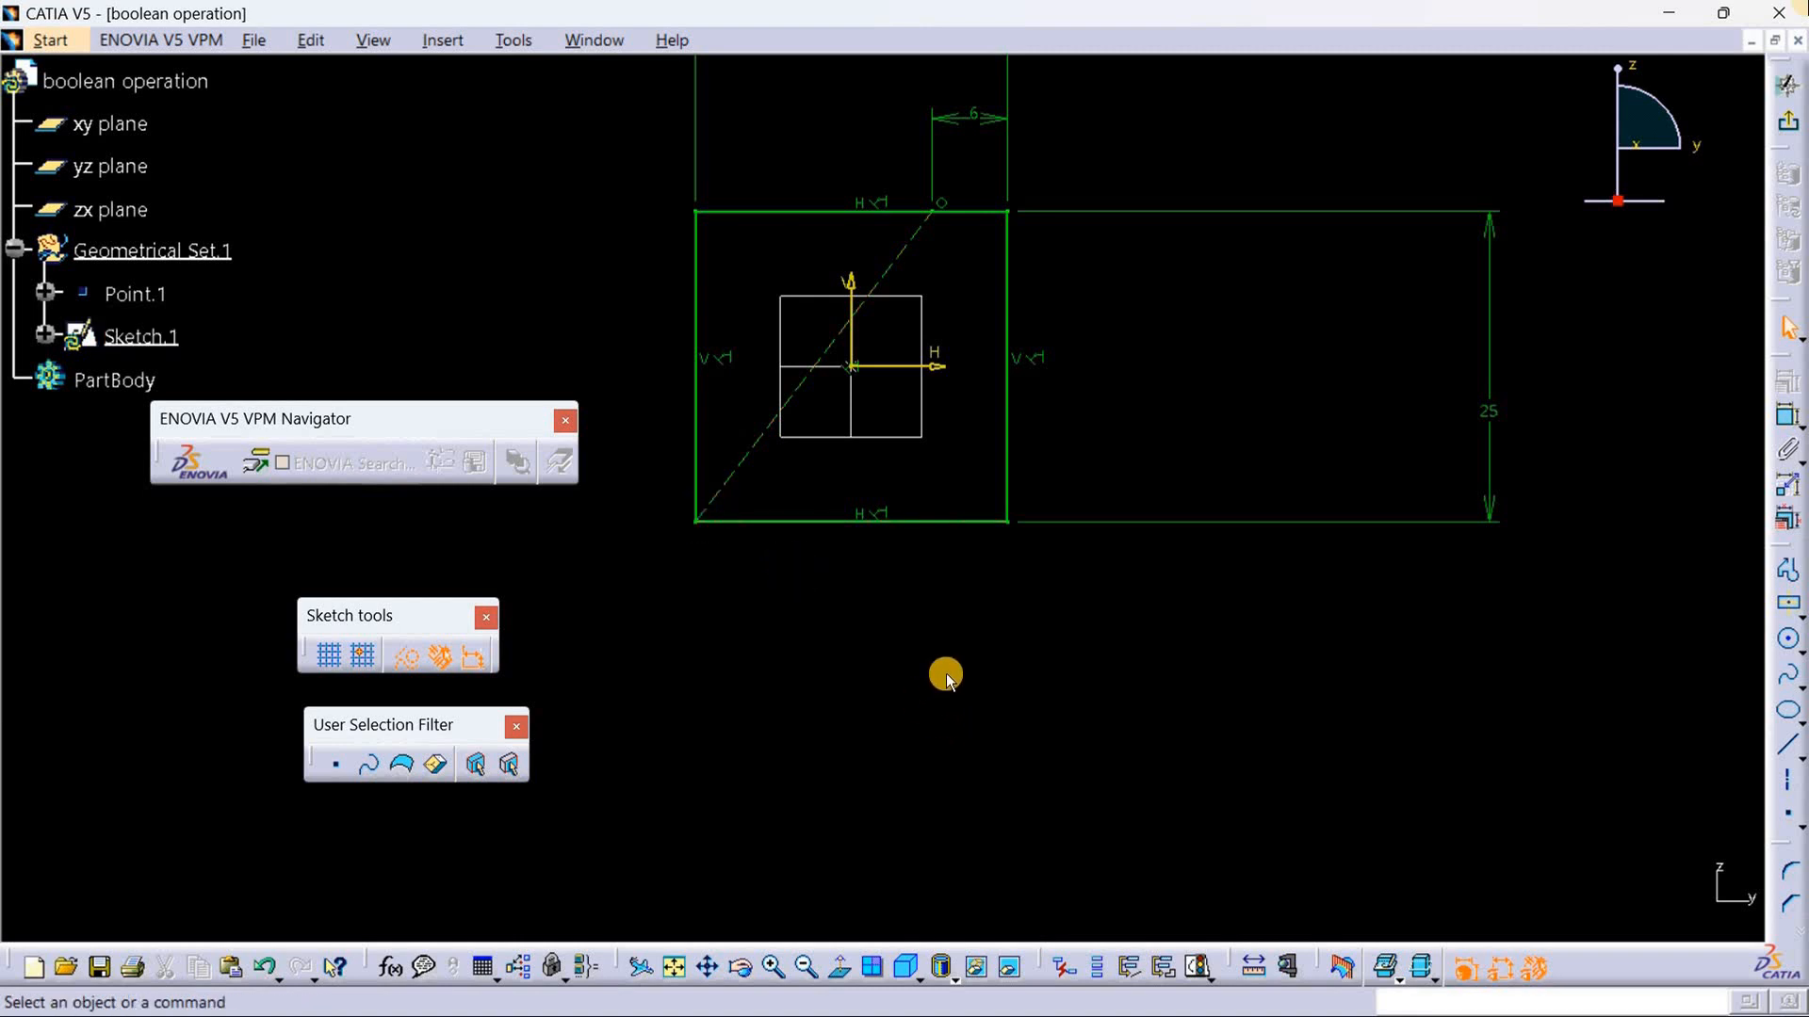
Step: Convert the diagonal construction line to a standard element
click(755, 443)
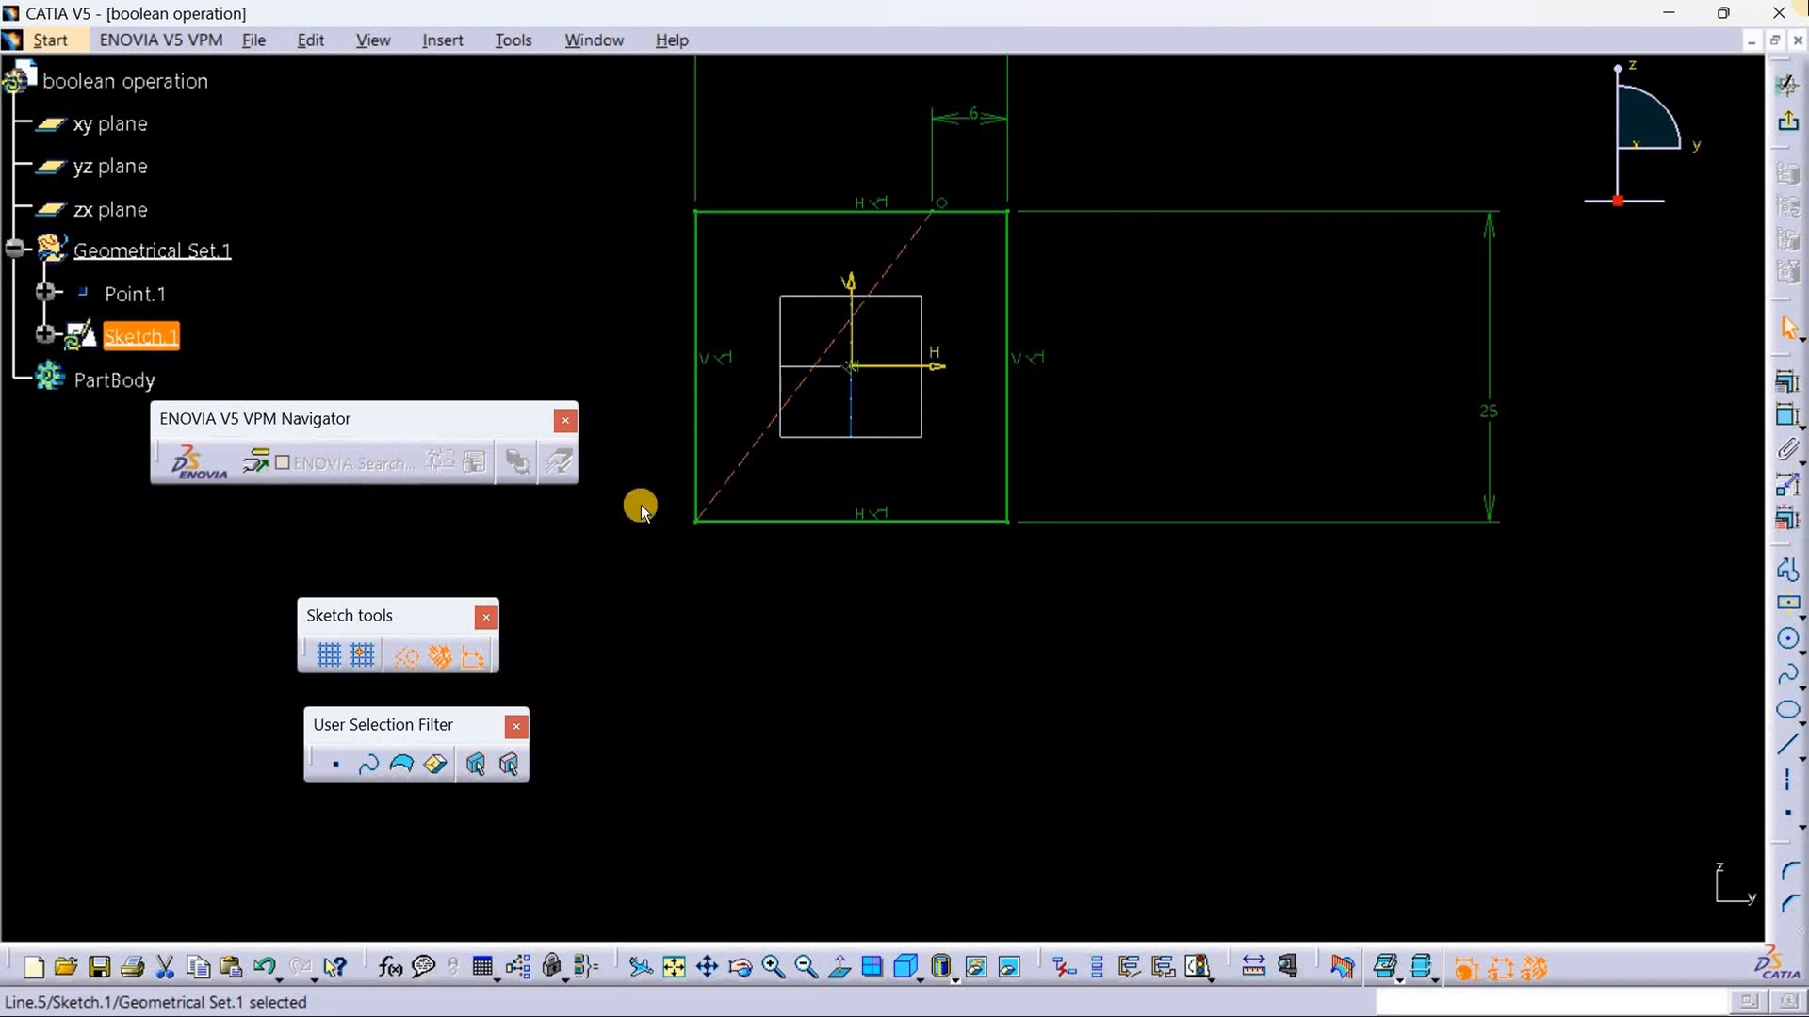
click(415, 655)
click(911, 659)
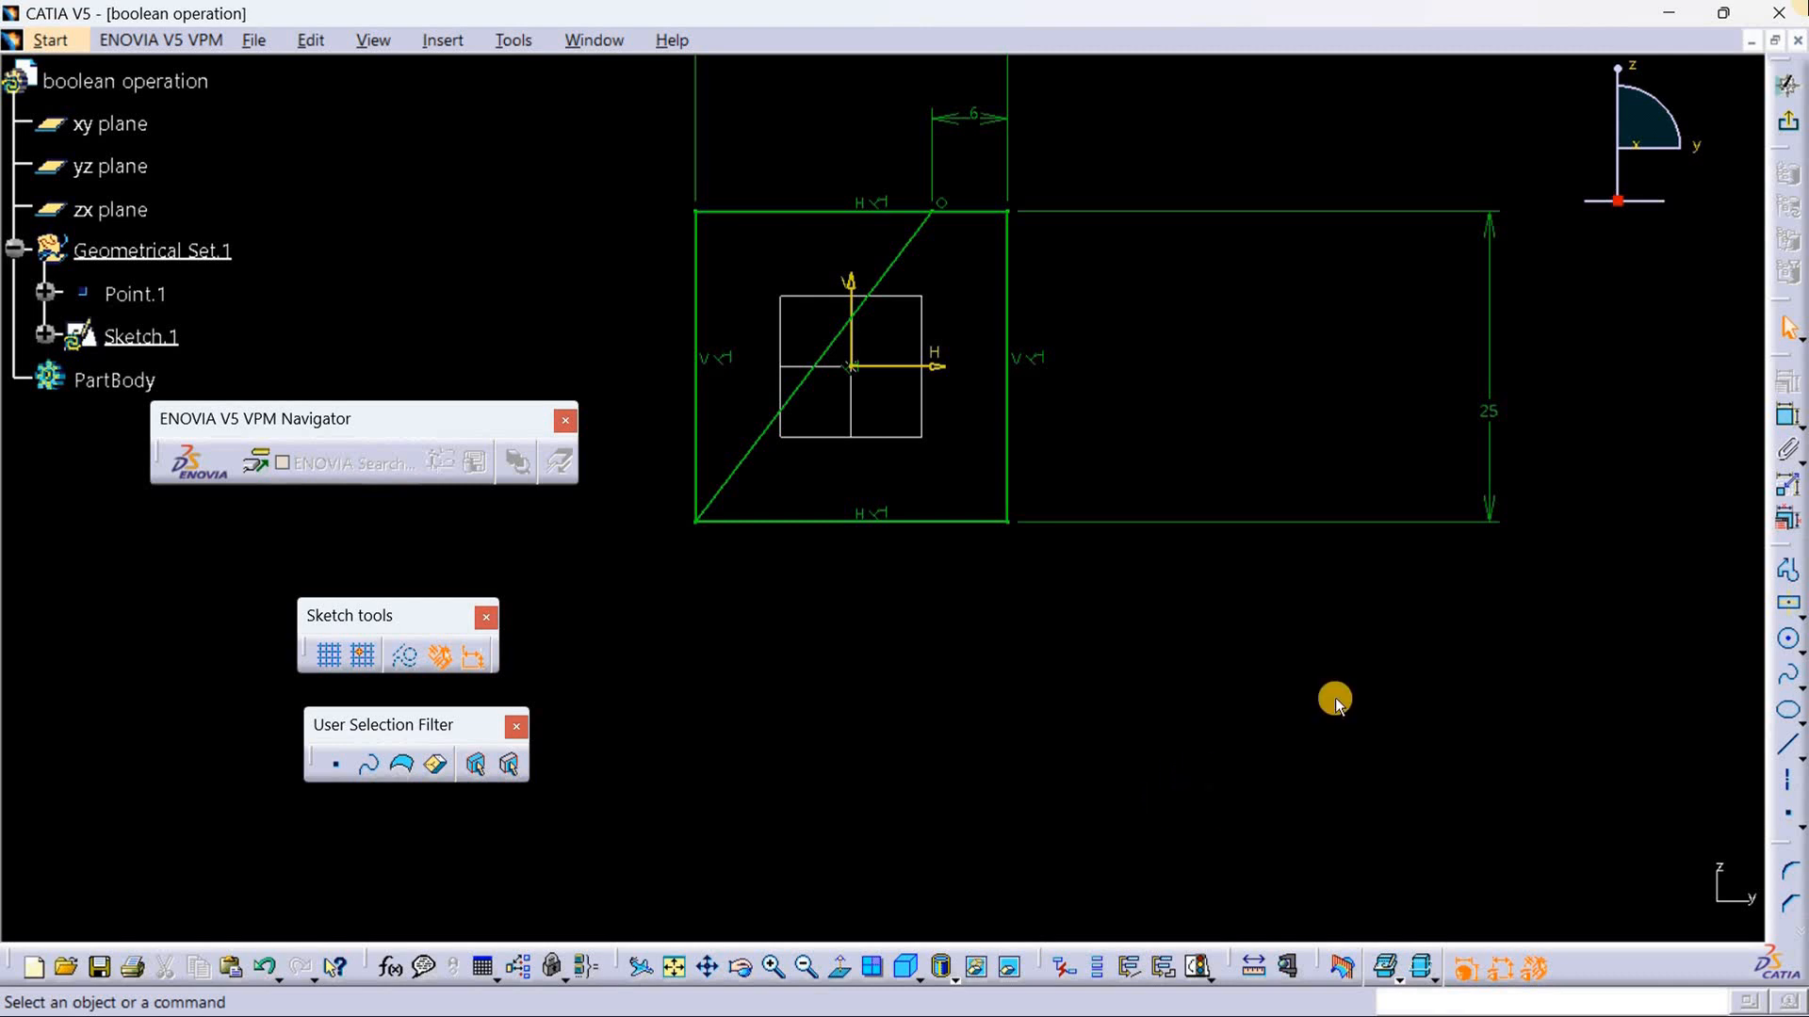
Step: Trim the diagonal line with the upper edge, keeping the short right portion and converting the length constraint into a distance
middle_drag(1121, 727, 1140, 828)
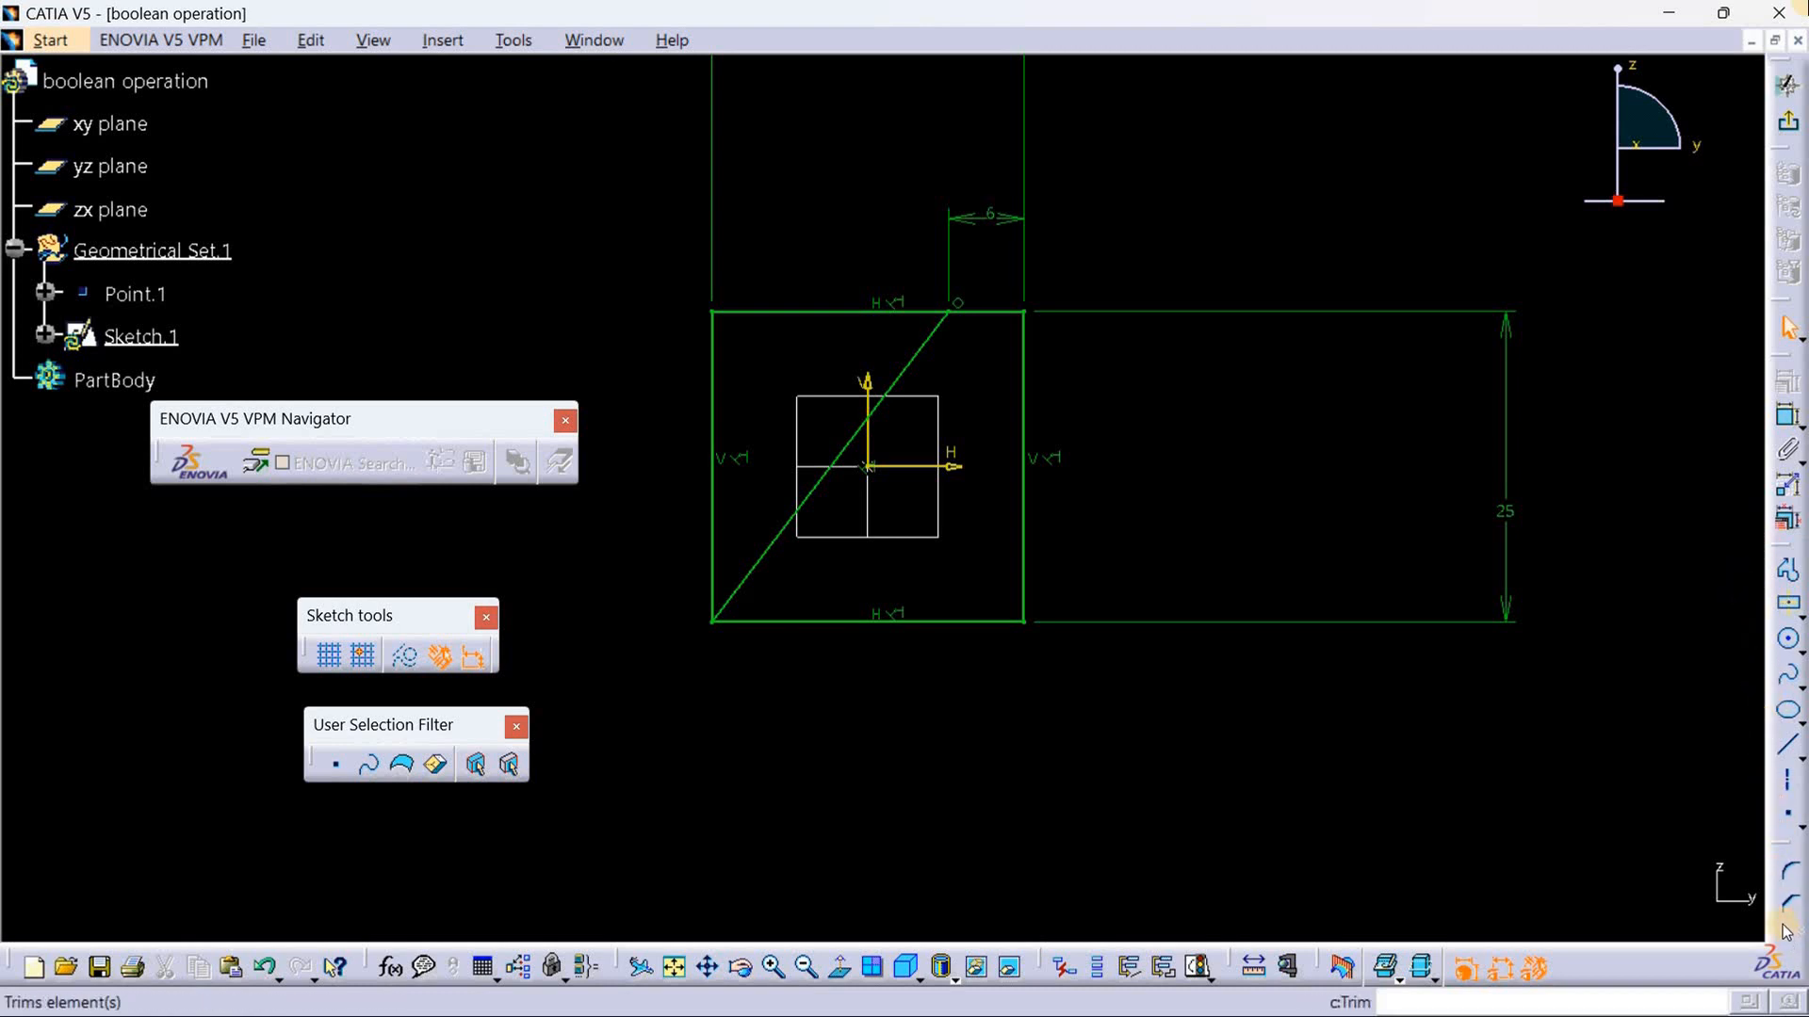
drag(1770, 924, 1712, 933)
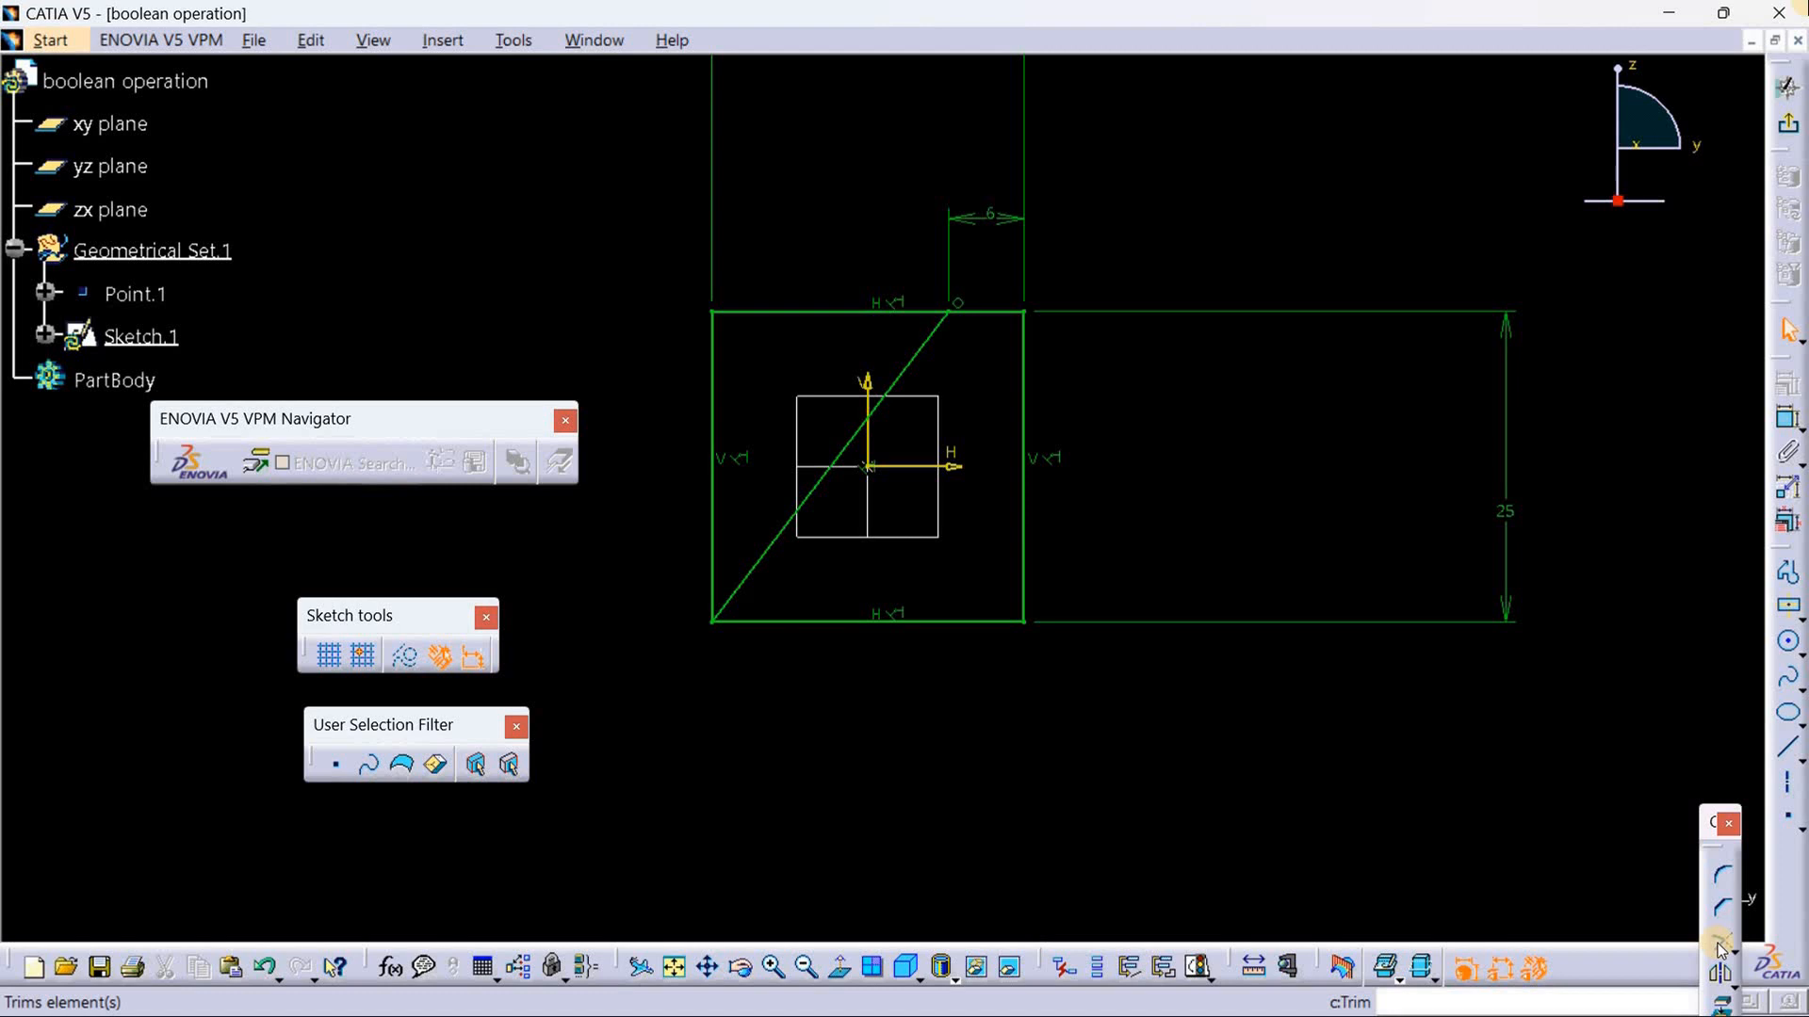
click(1719, 943)
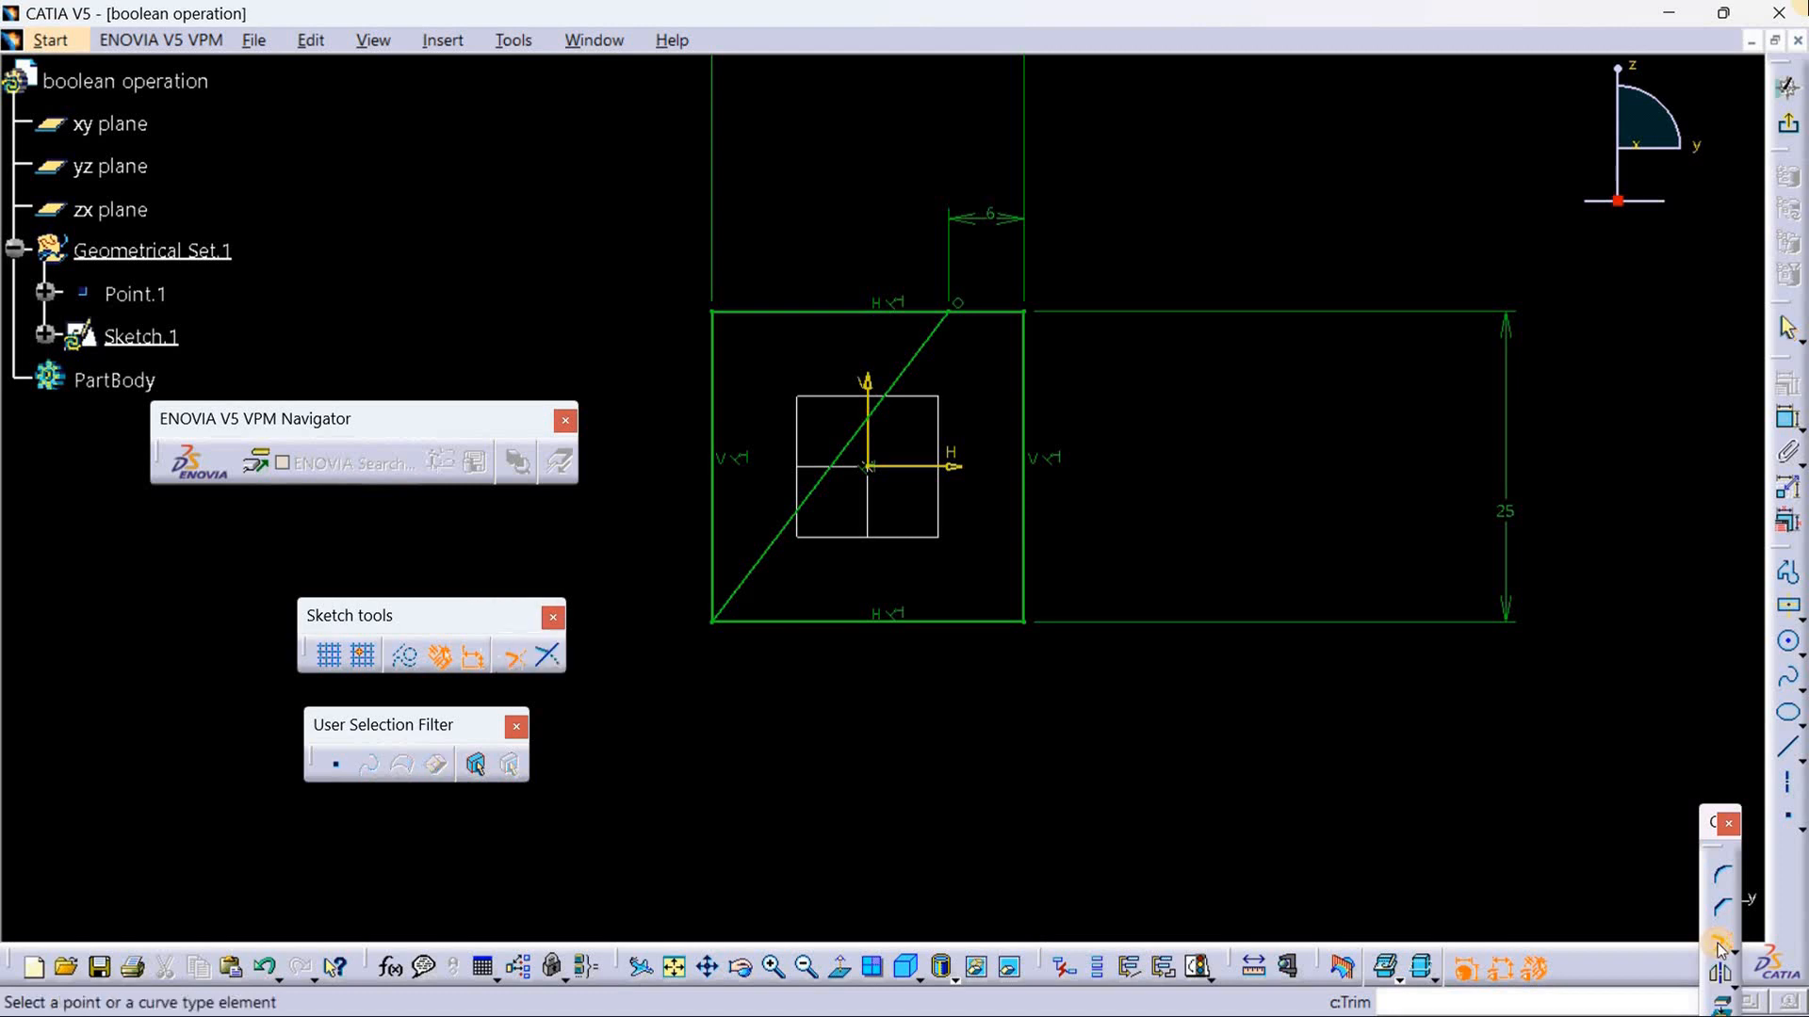
click(909, 369)
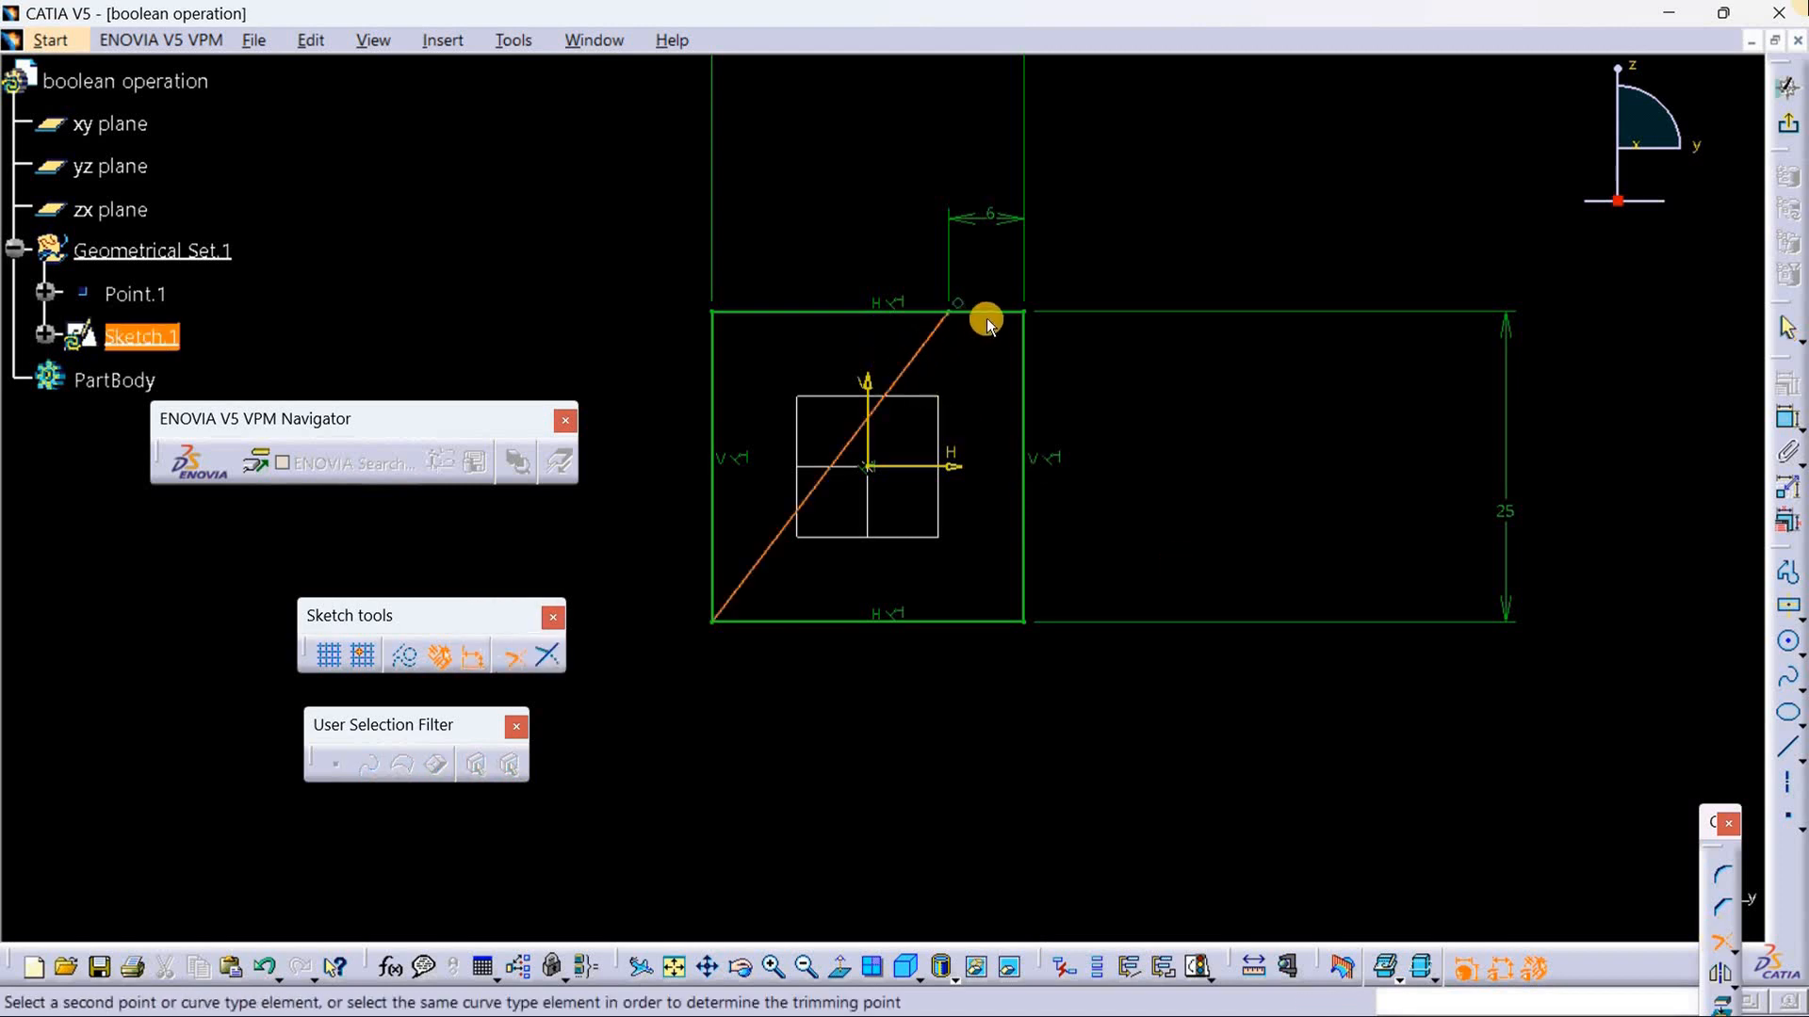
click(999, 312)
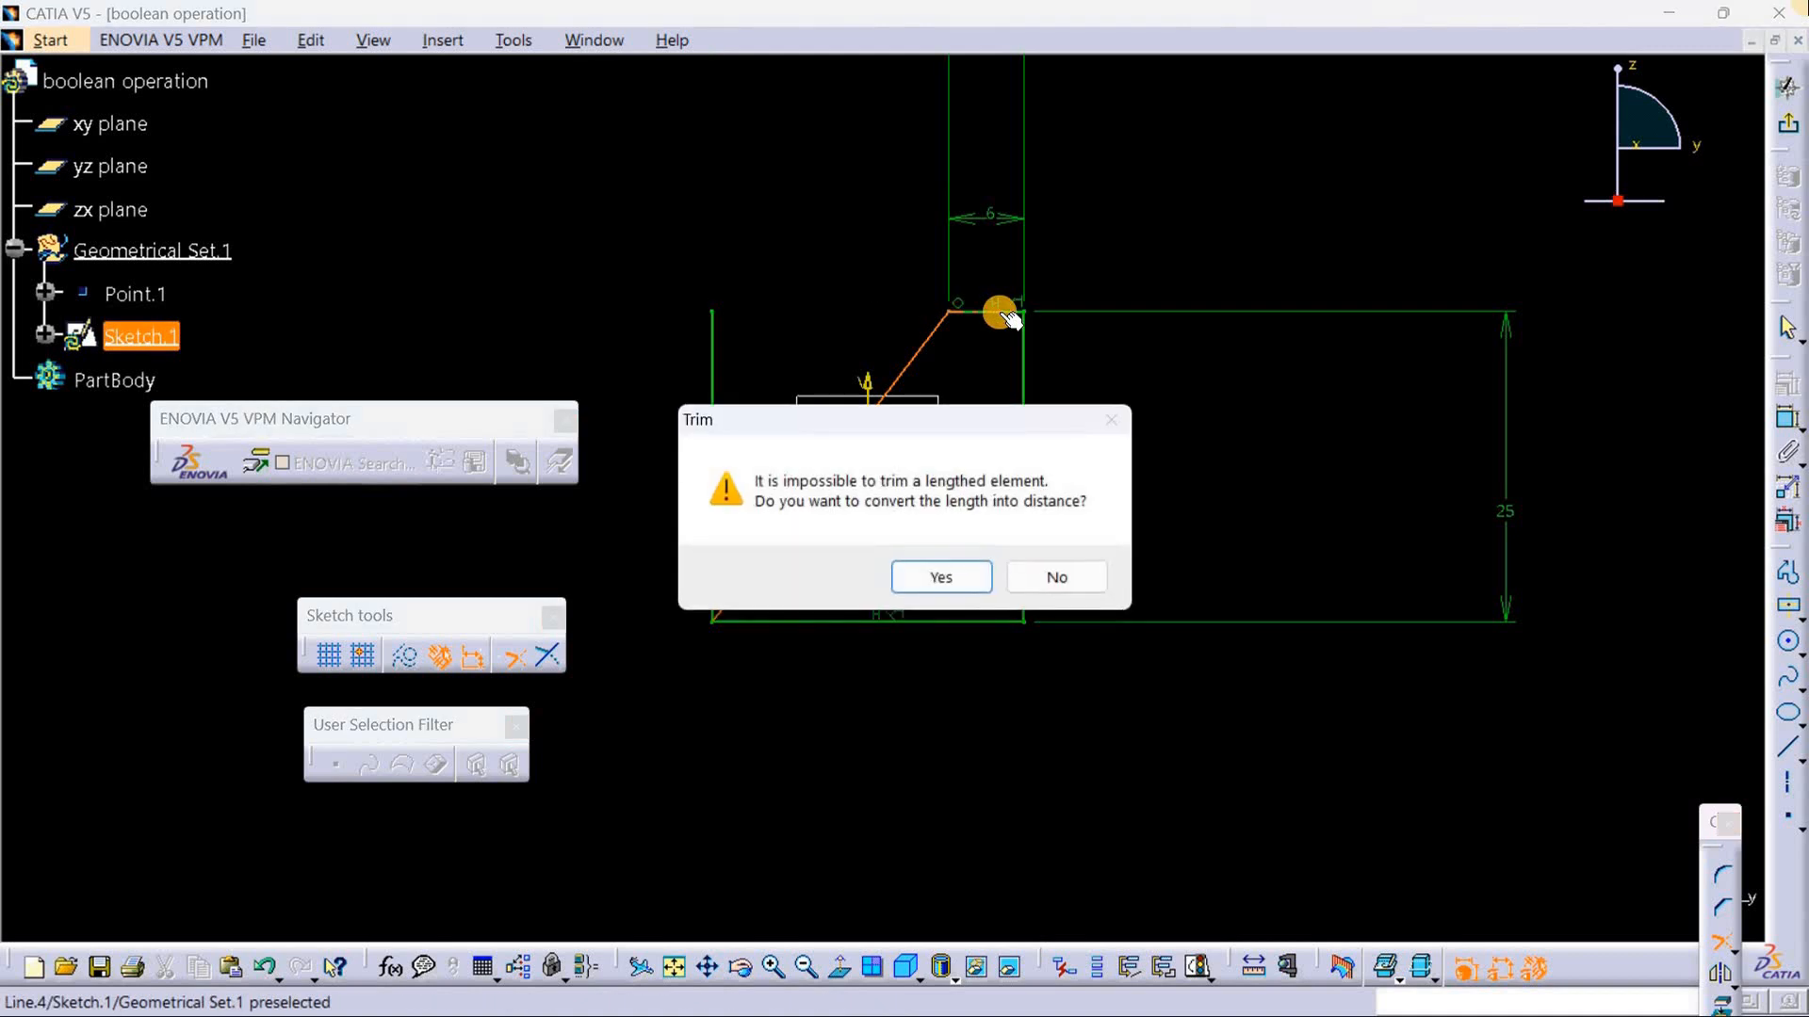
click(945, 575)
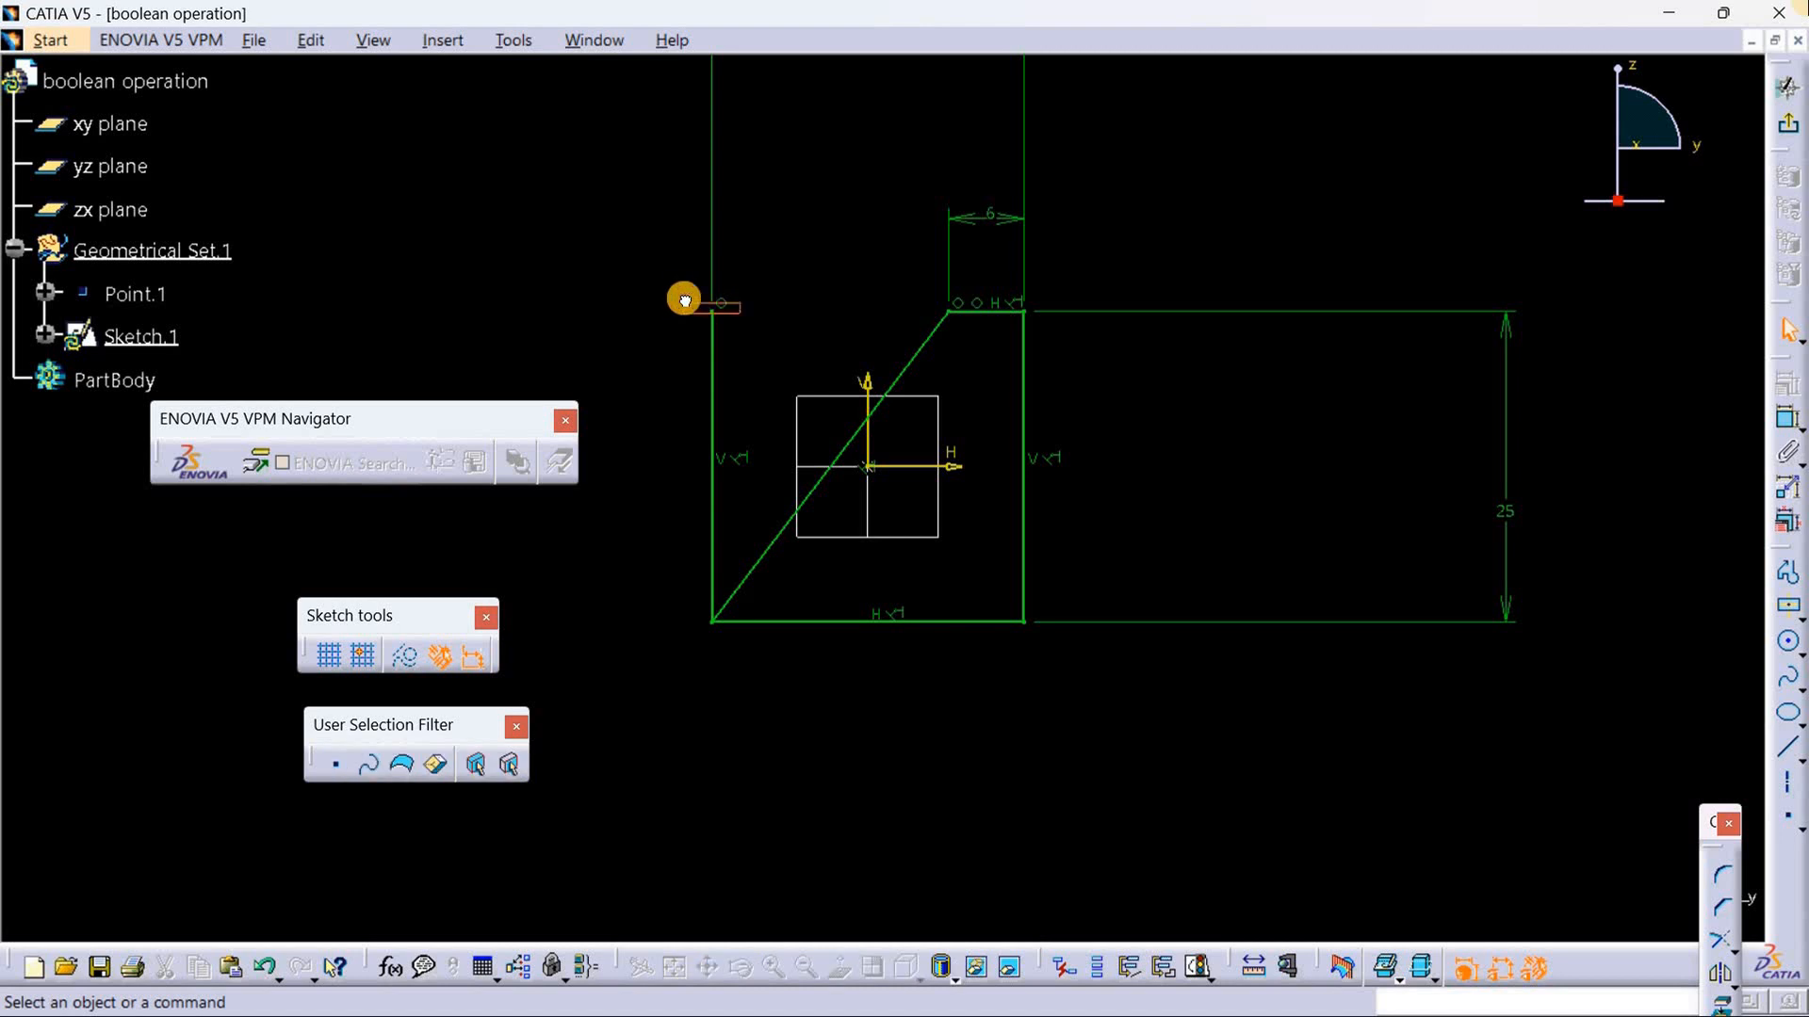
Step: Convert the left vertical edge and its upper endpoint to construction elements
click(711, 311)
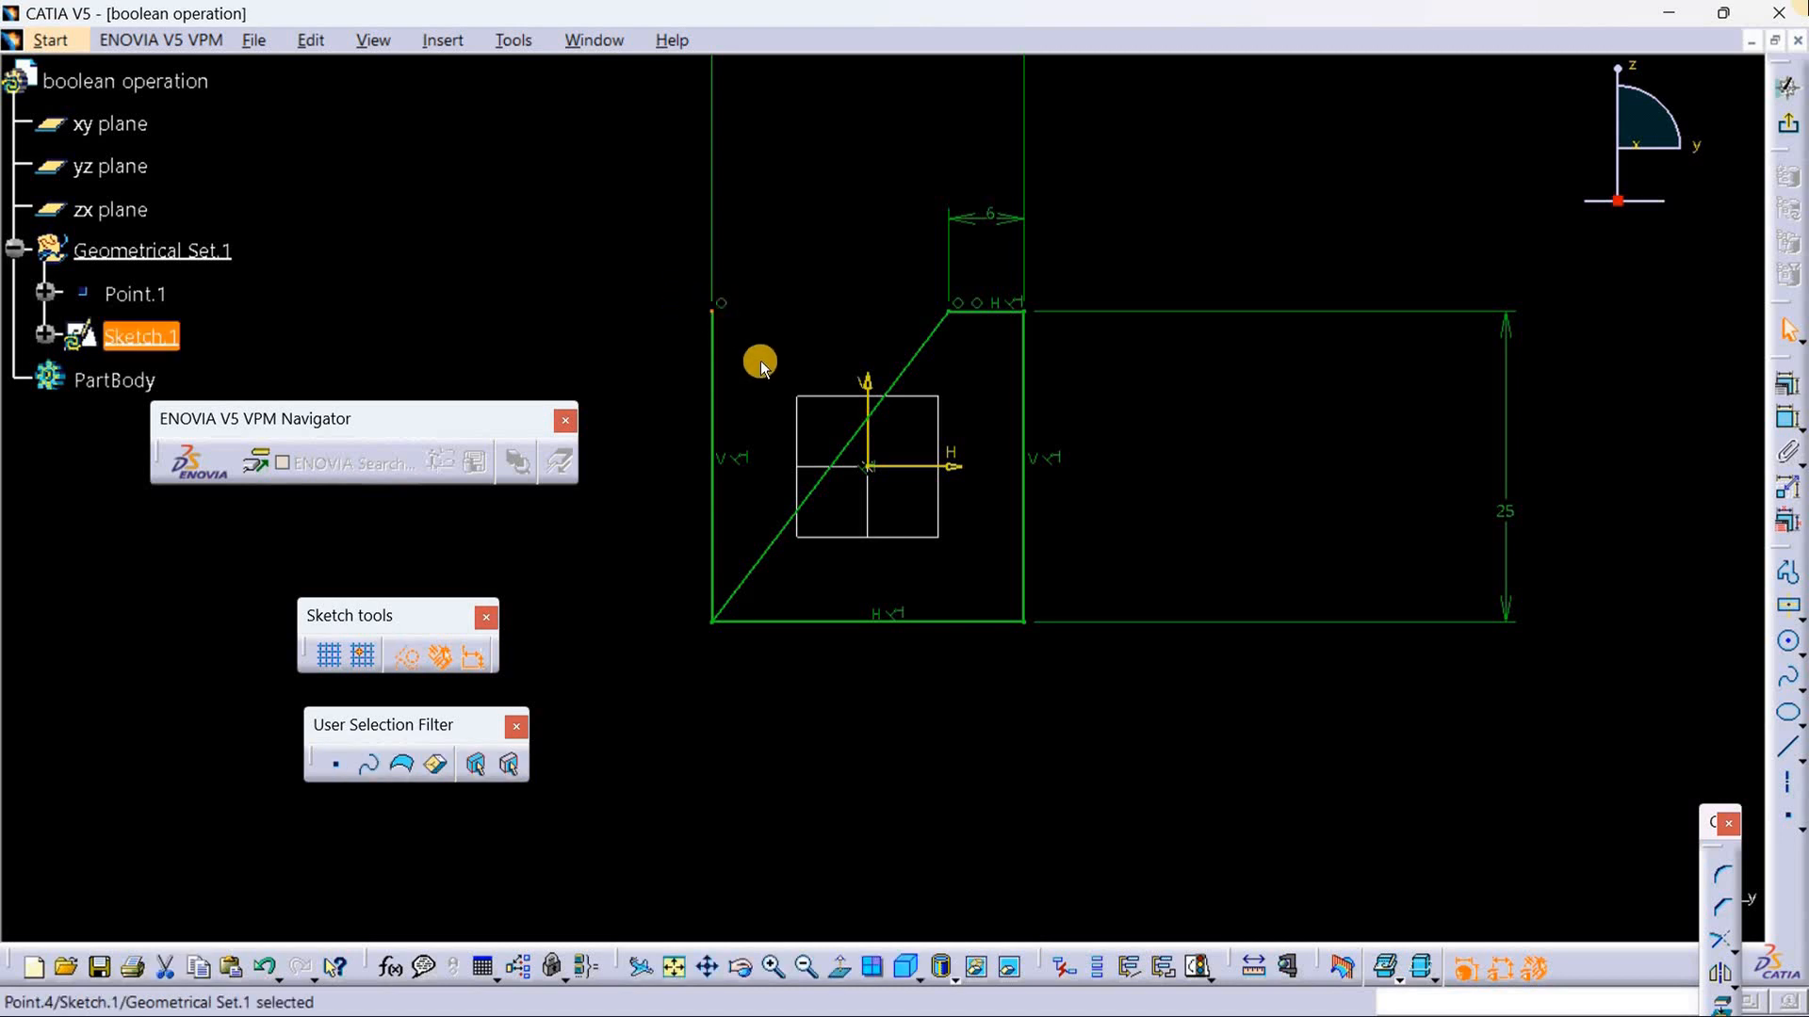
ctrl+click(710, 357)
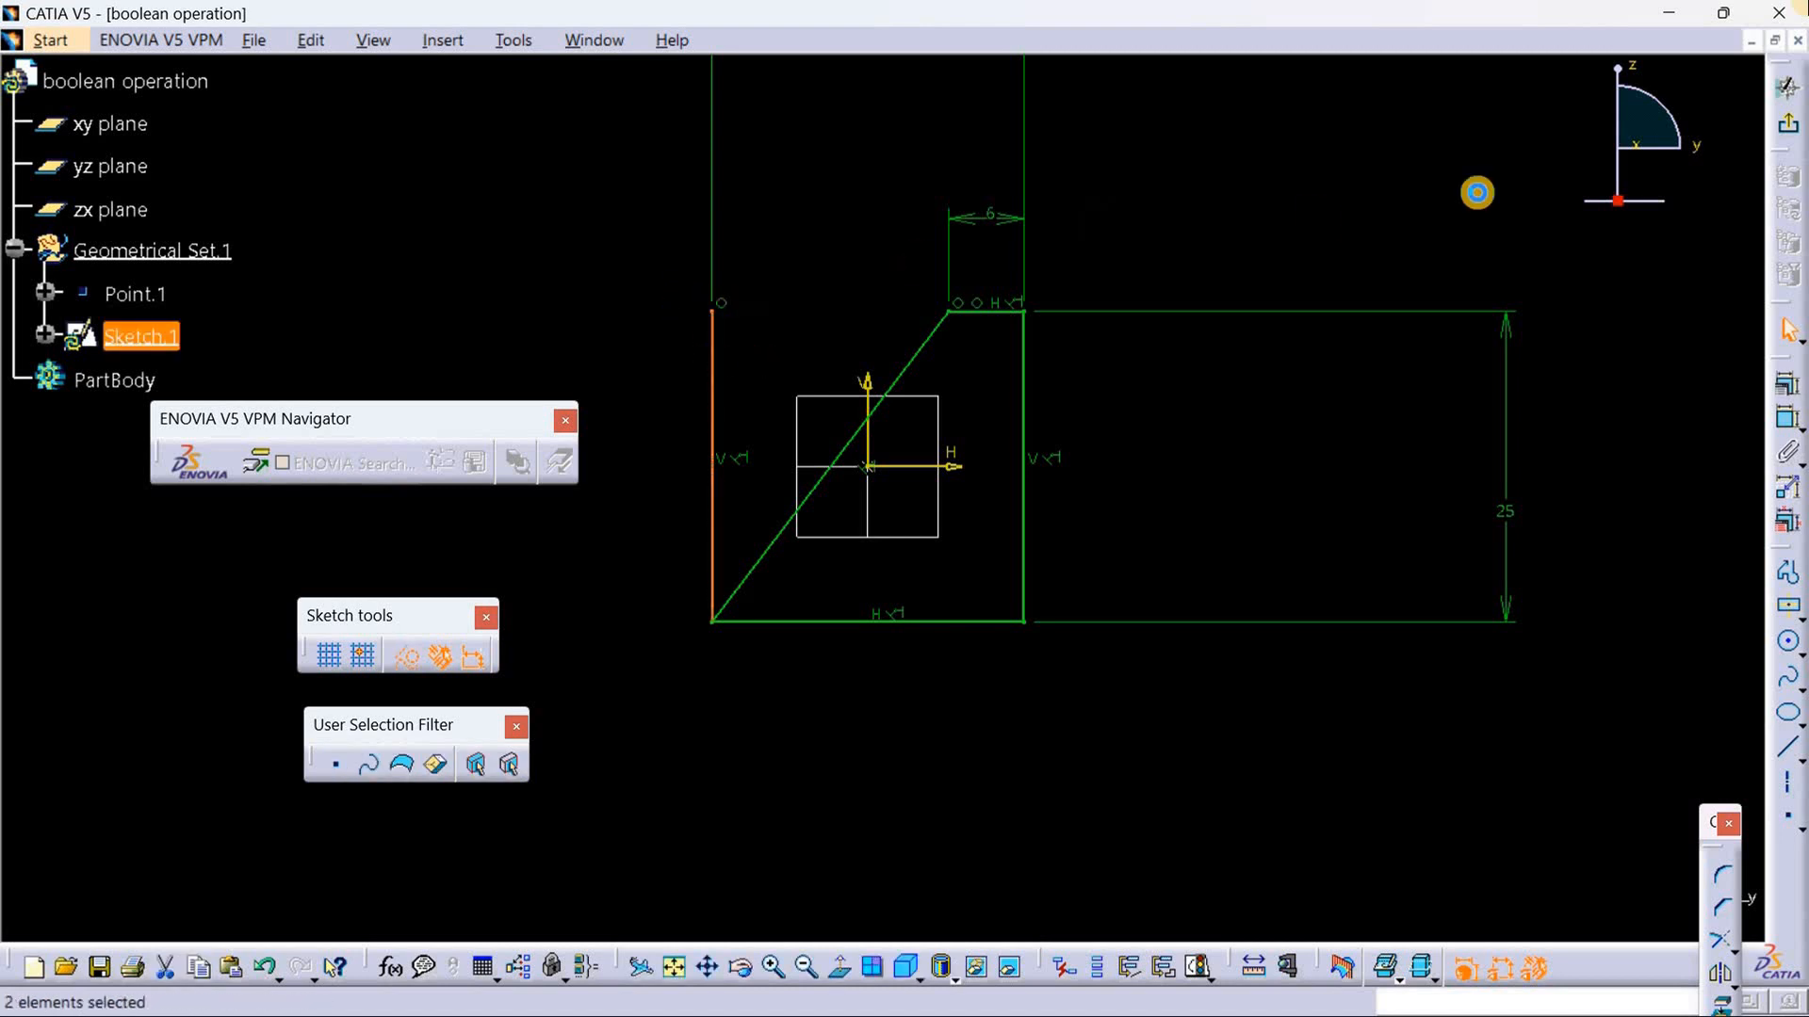
click(414, 655)
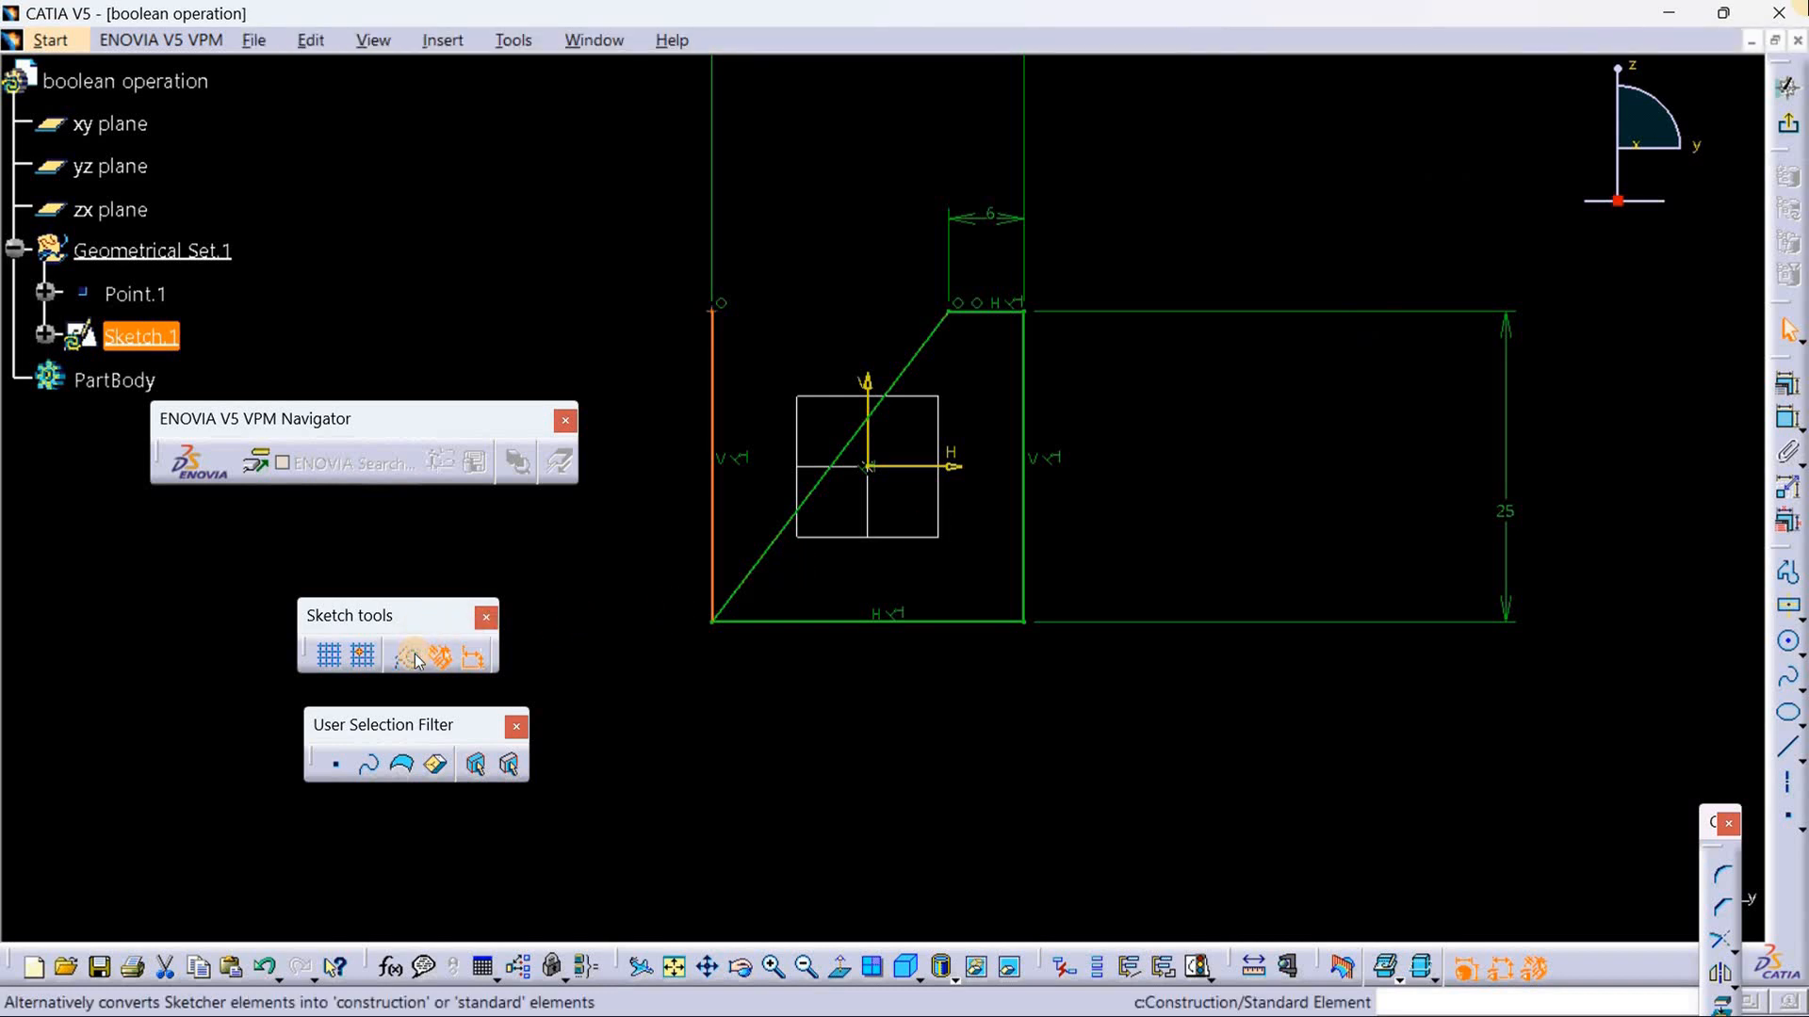
Step: Turn the profile's left vertical edge into a dashed construction line
click(415, 659)
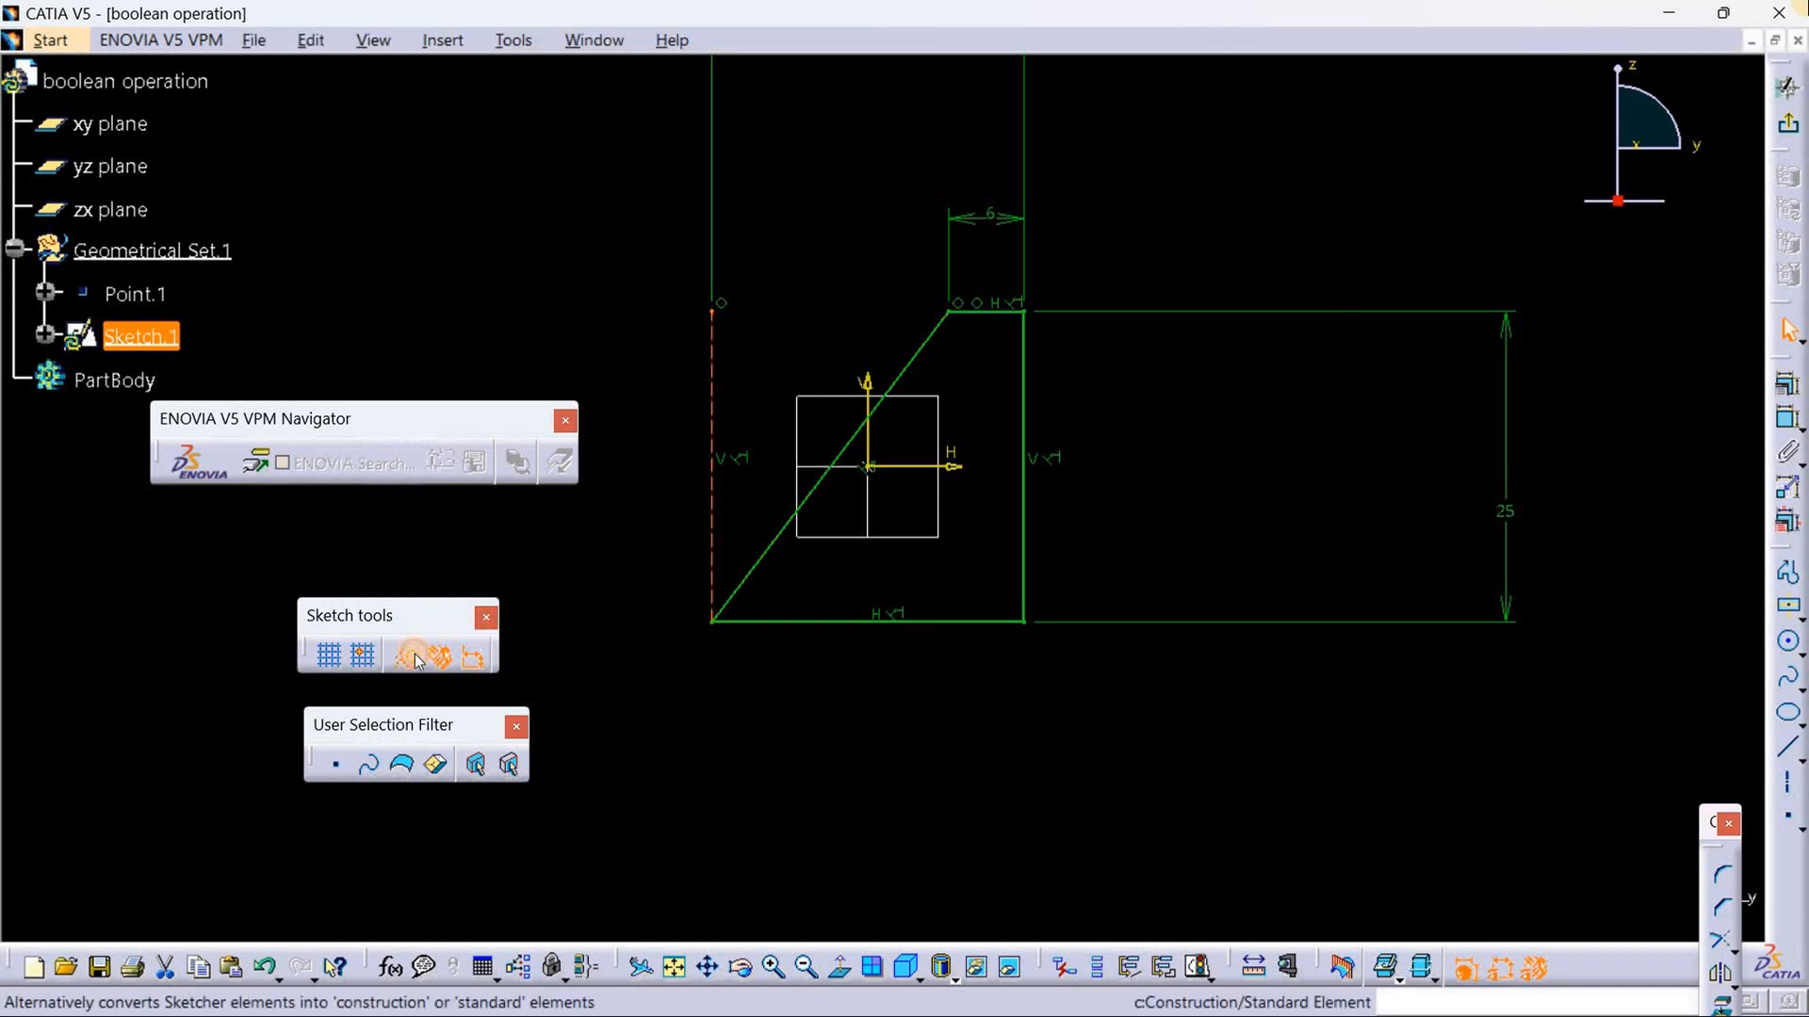
click(585, 630)
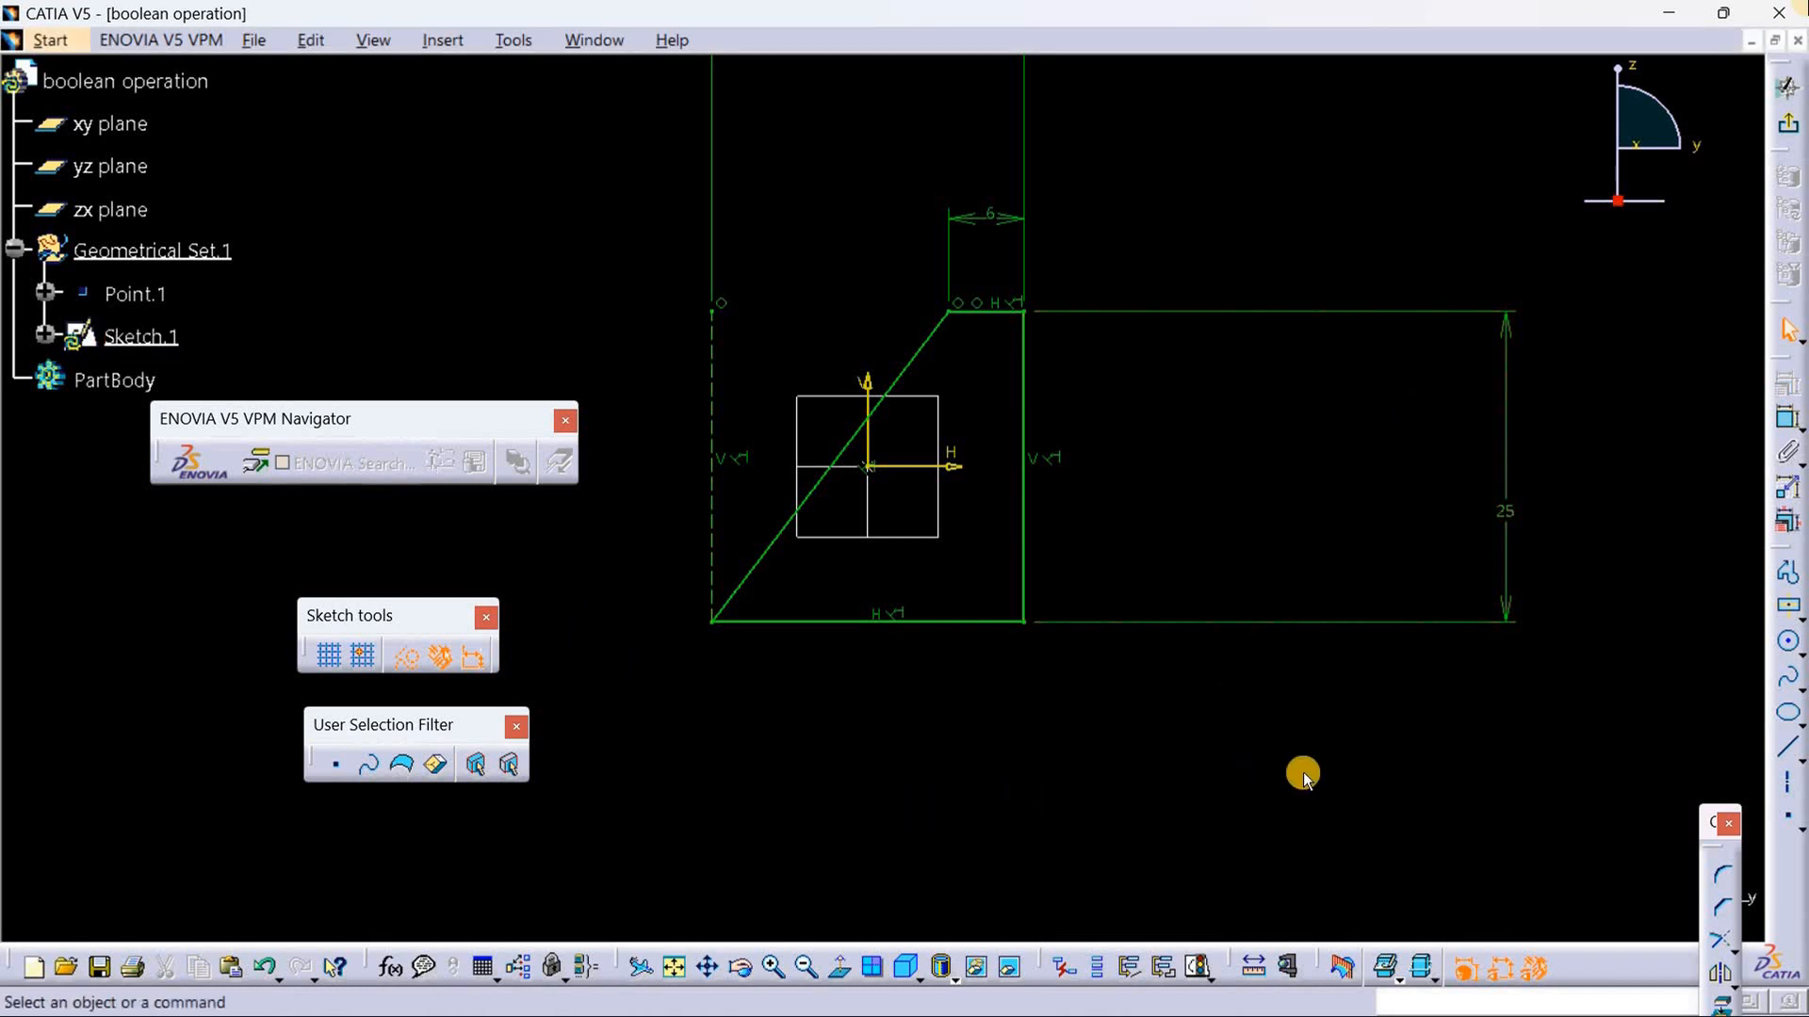
Step: Check the sketch's solving status and its geometry in Sketch Analysis, and exit the sketch
click(1200, 970)
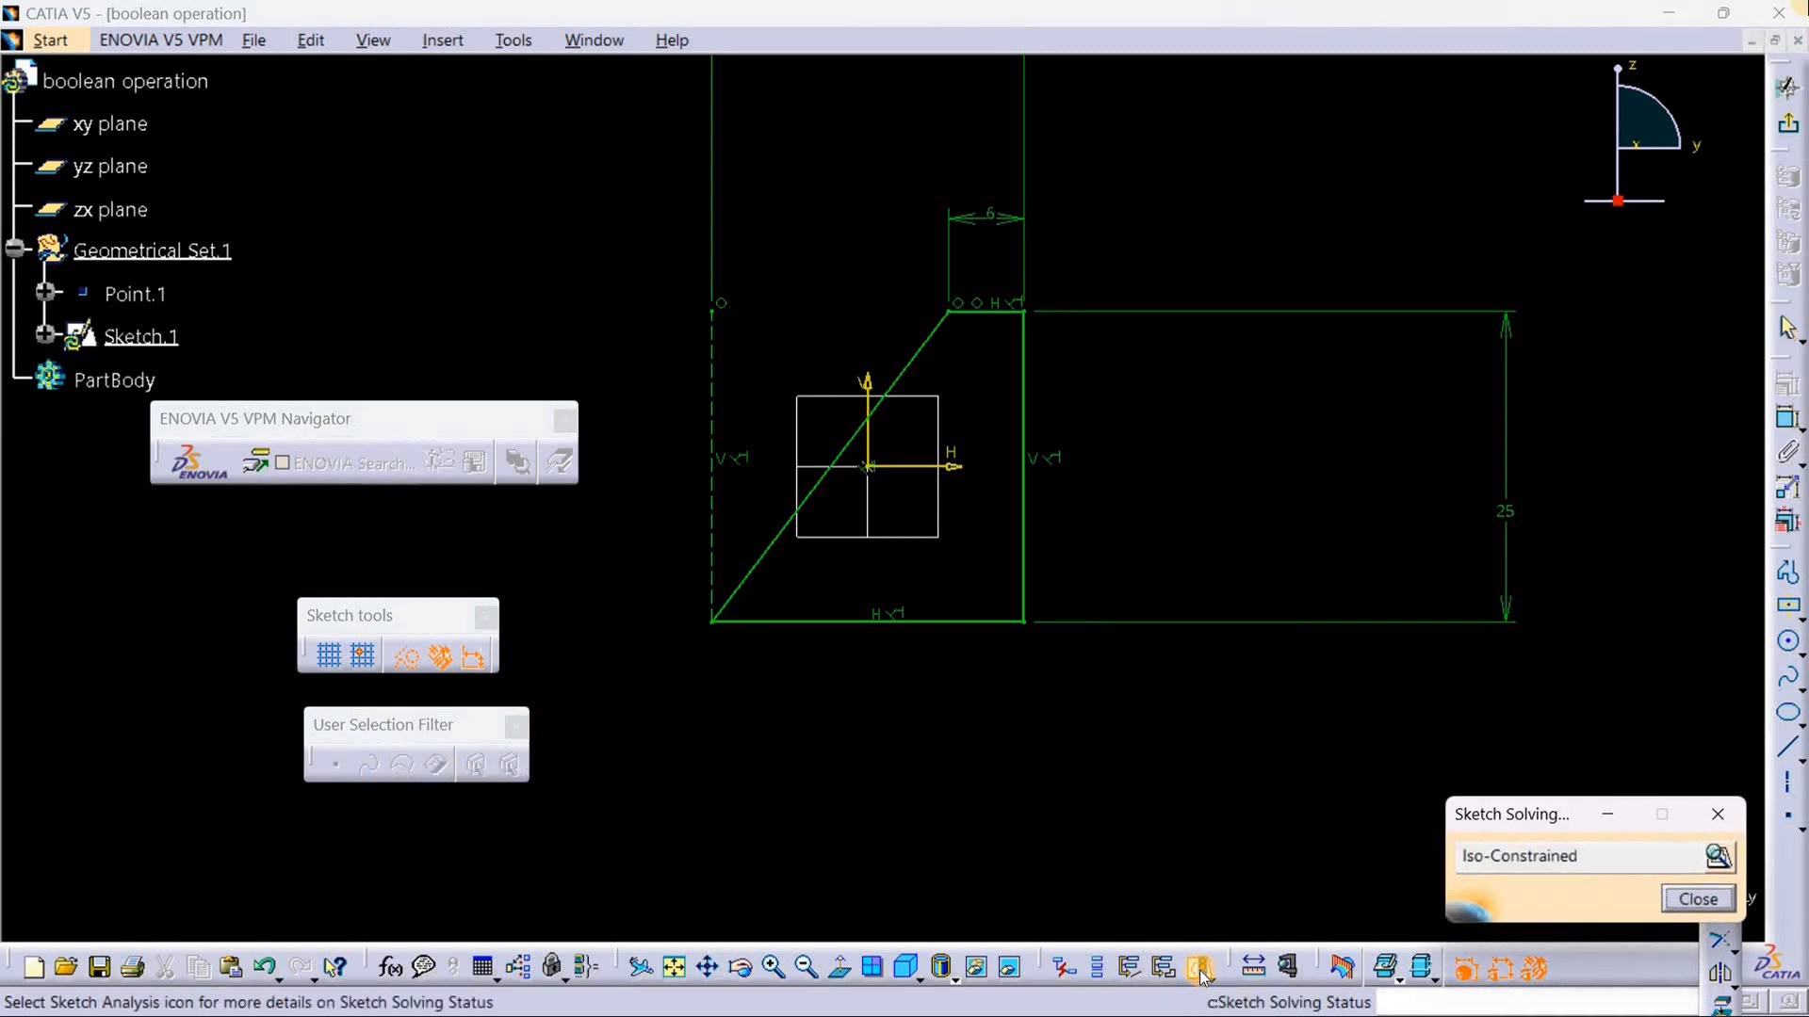
click(1718, 857)
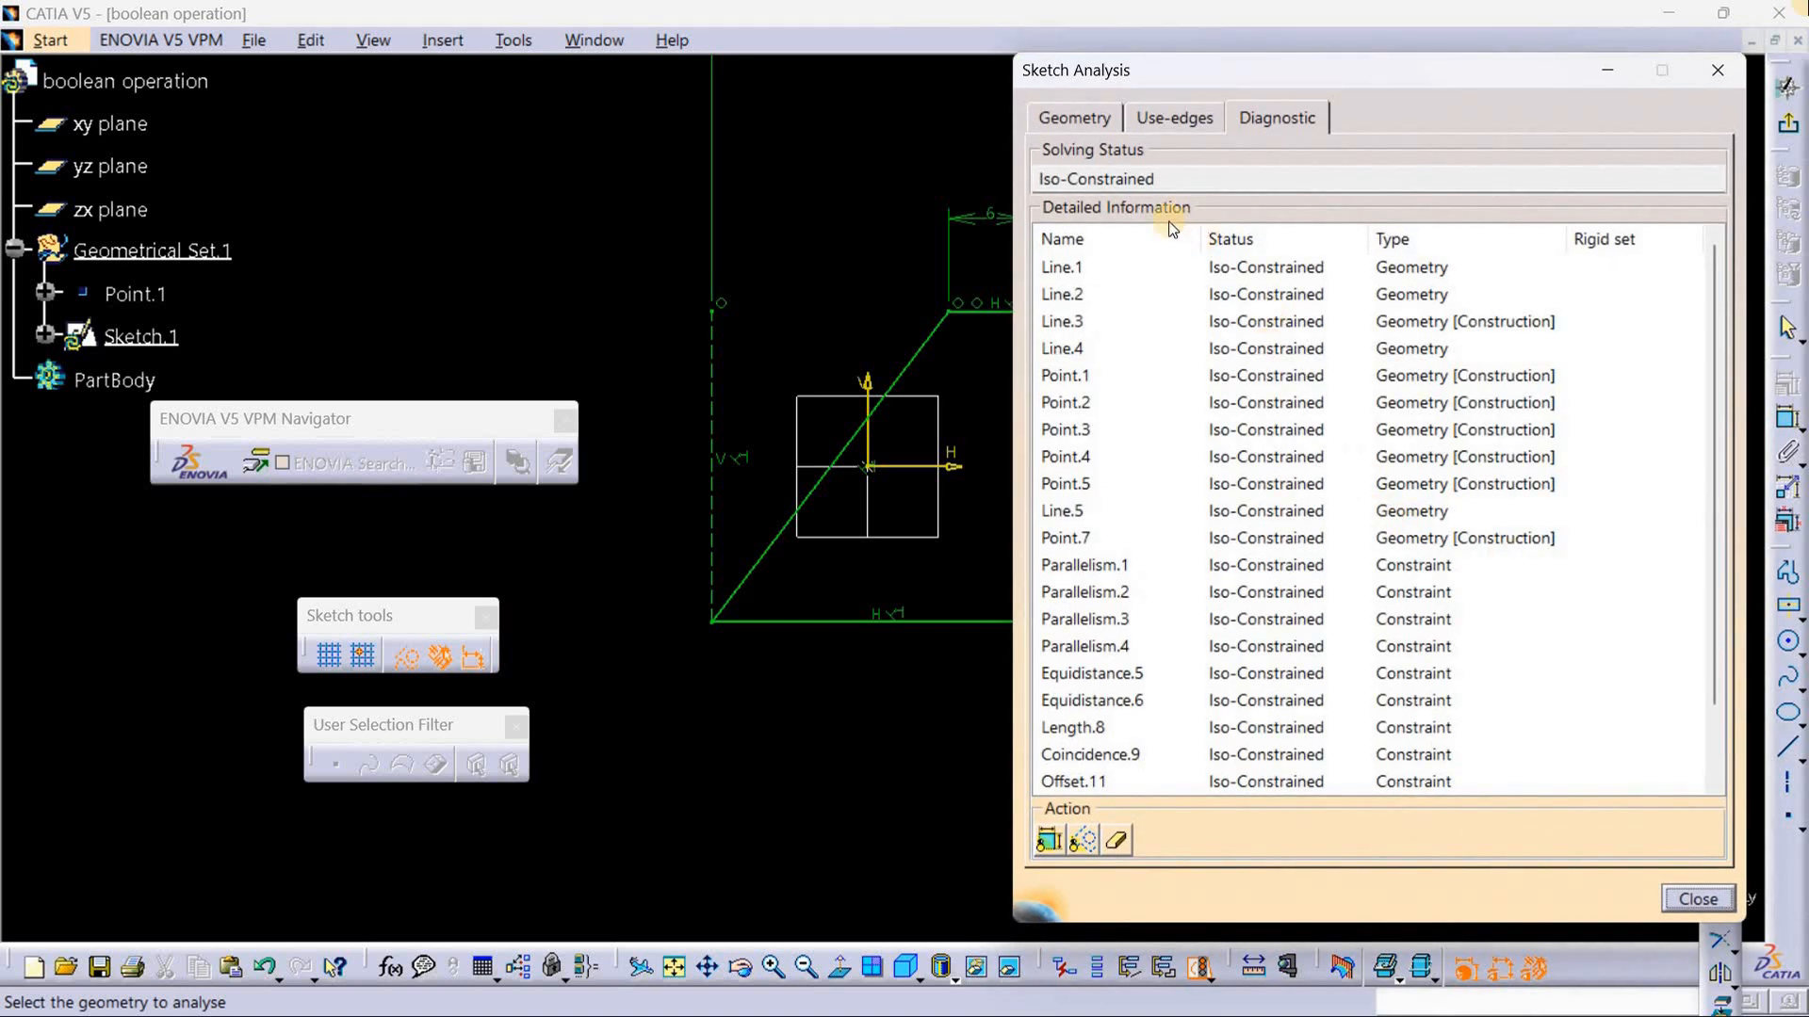
click(1101, 115)
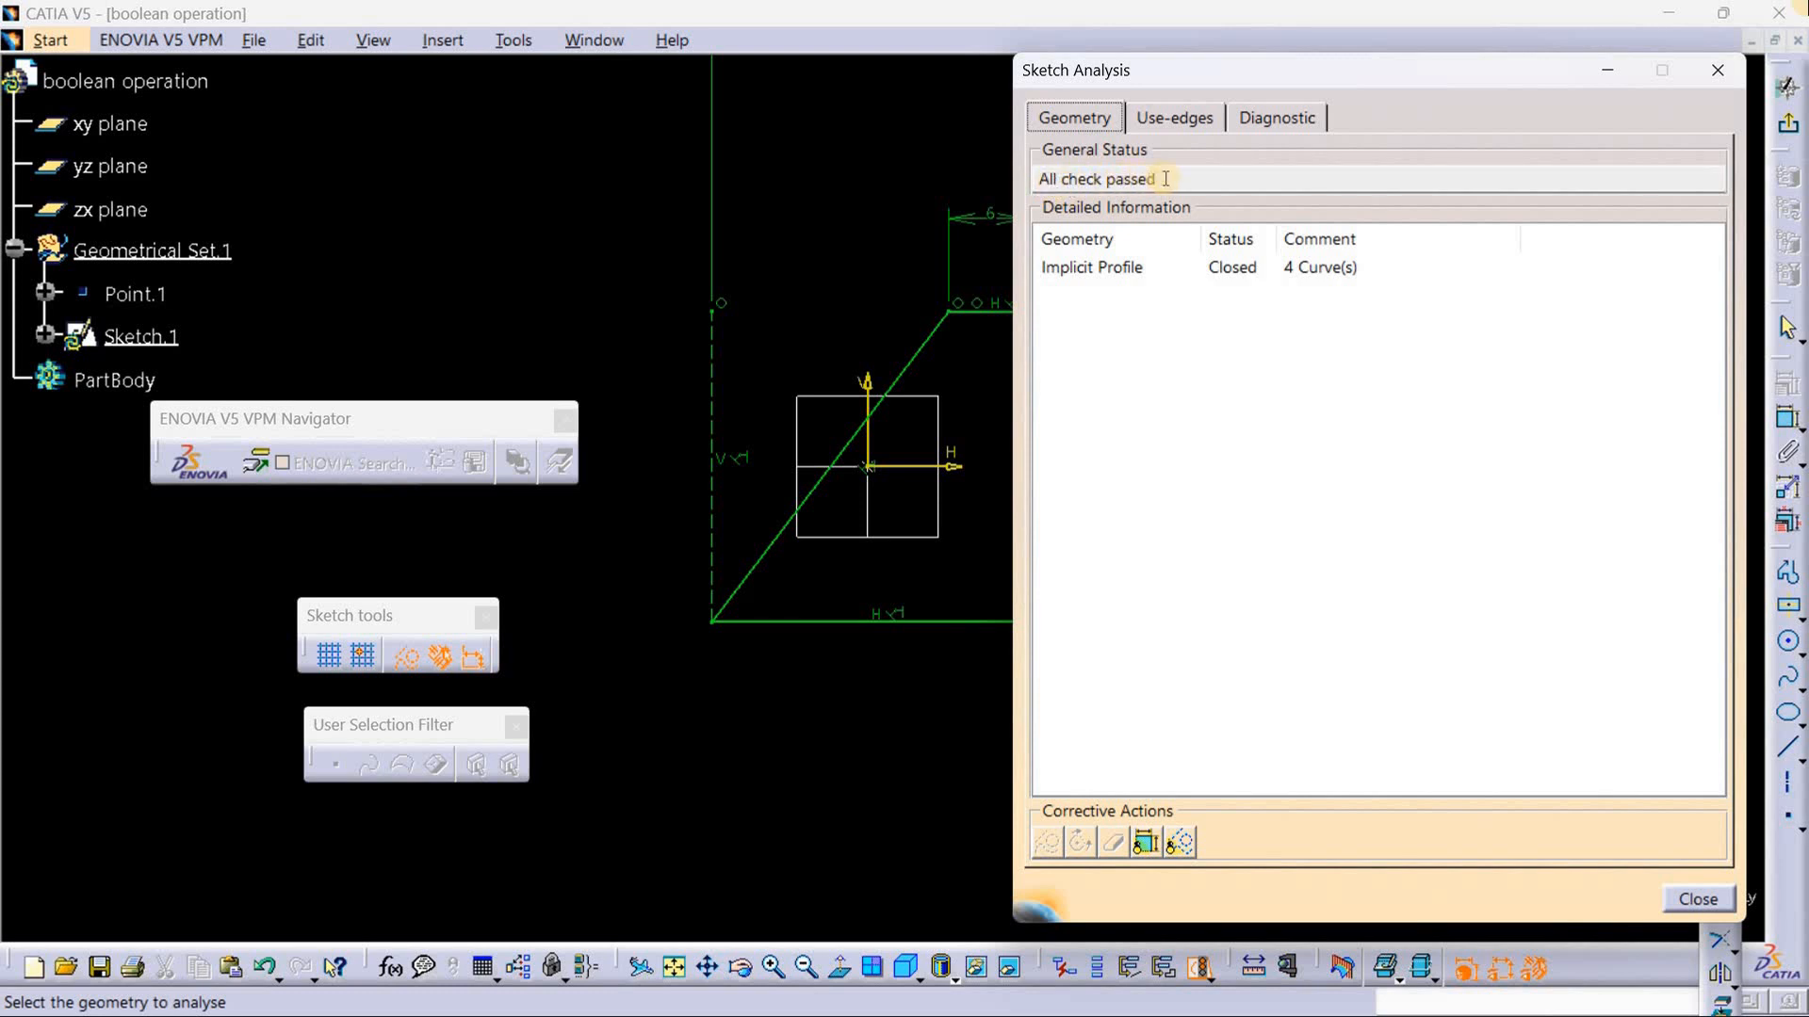
click(1731, 69)
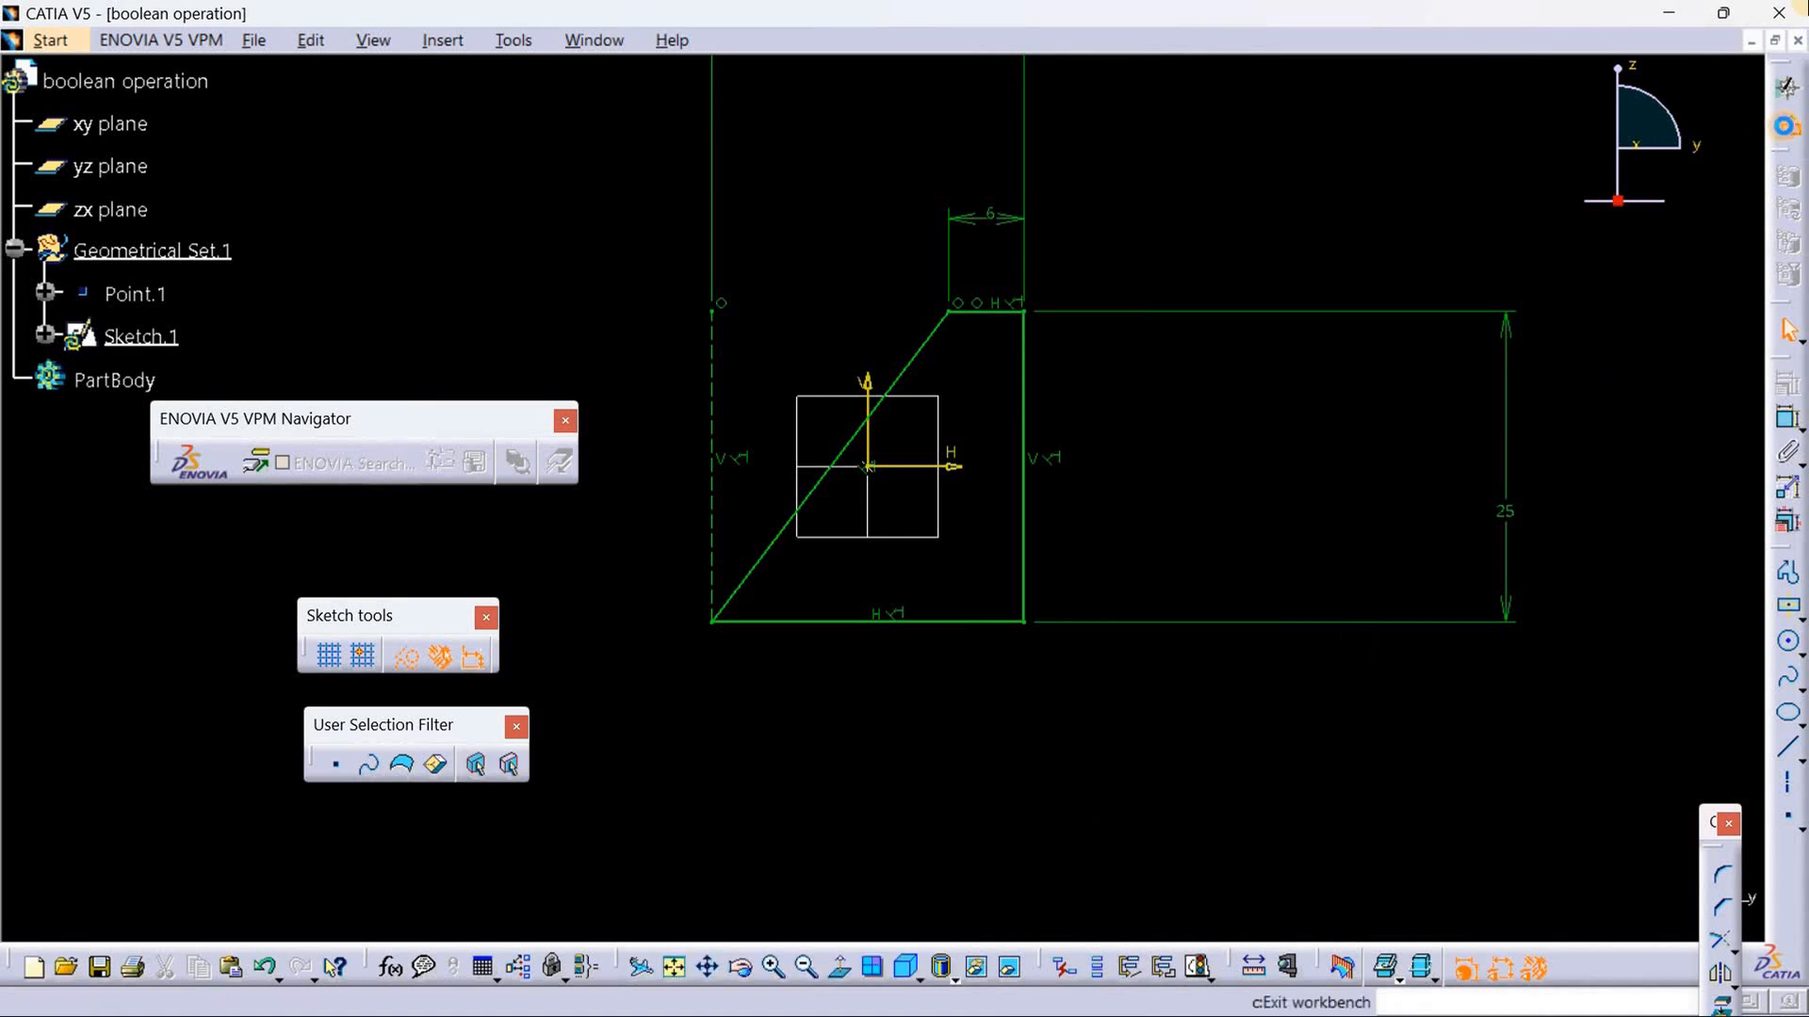
click(1784, 126)
click(597, 512)
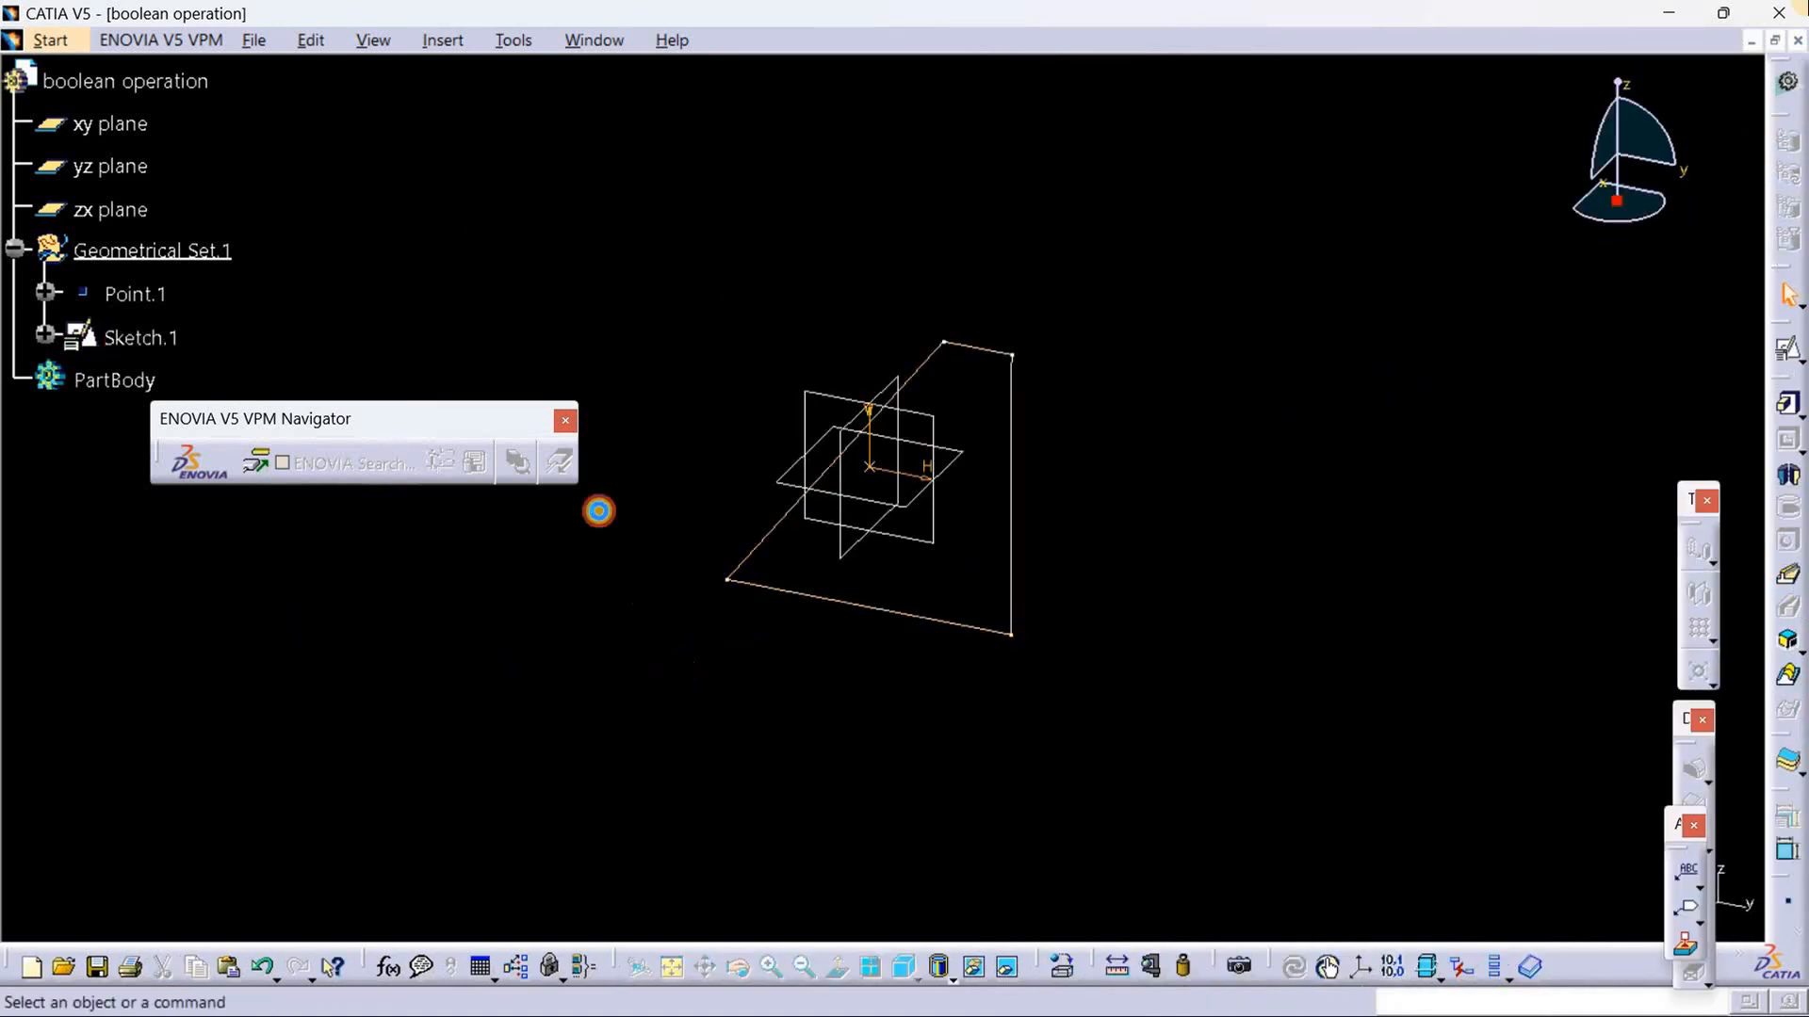
Step: Insert a new body into the part and rename it BASE
click(442, 39)
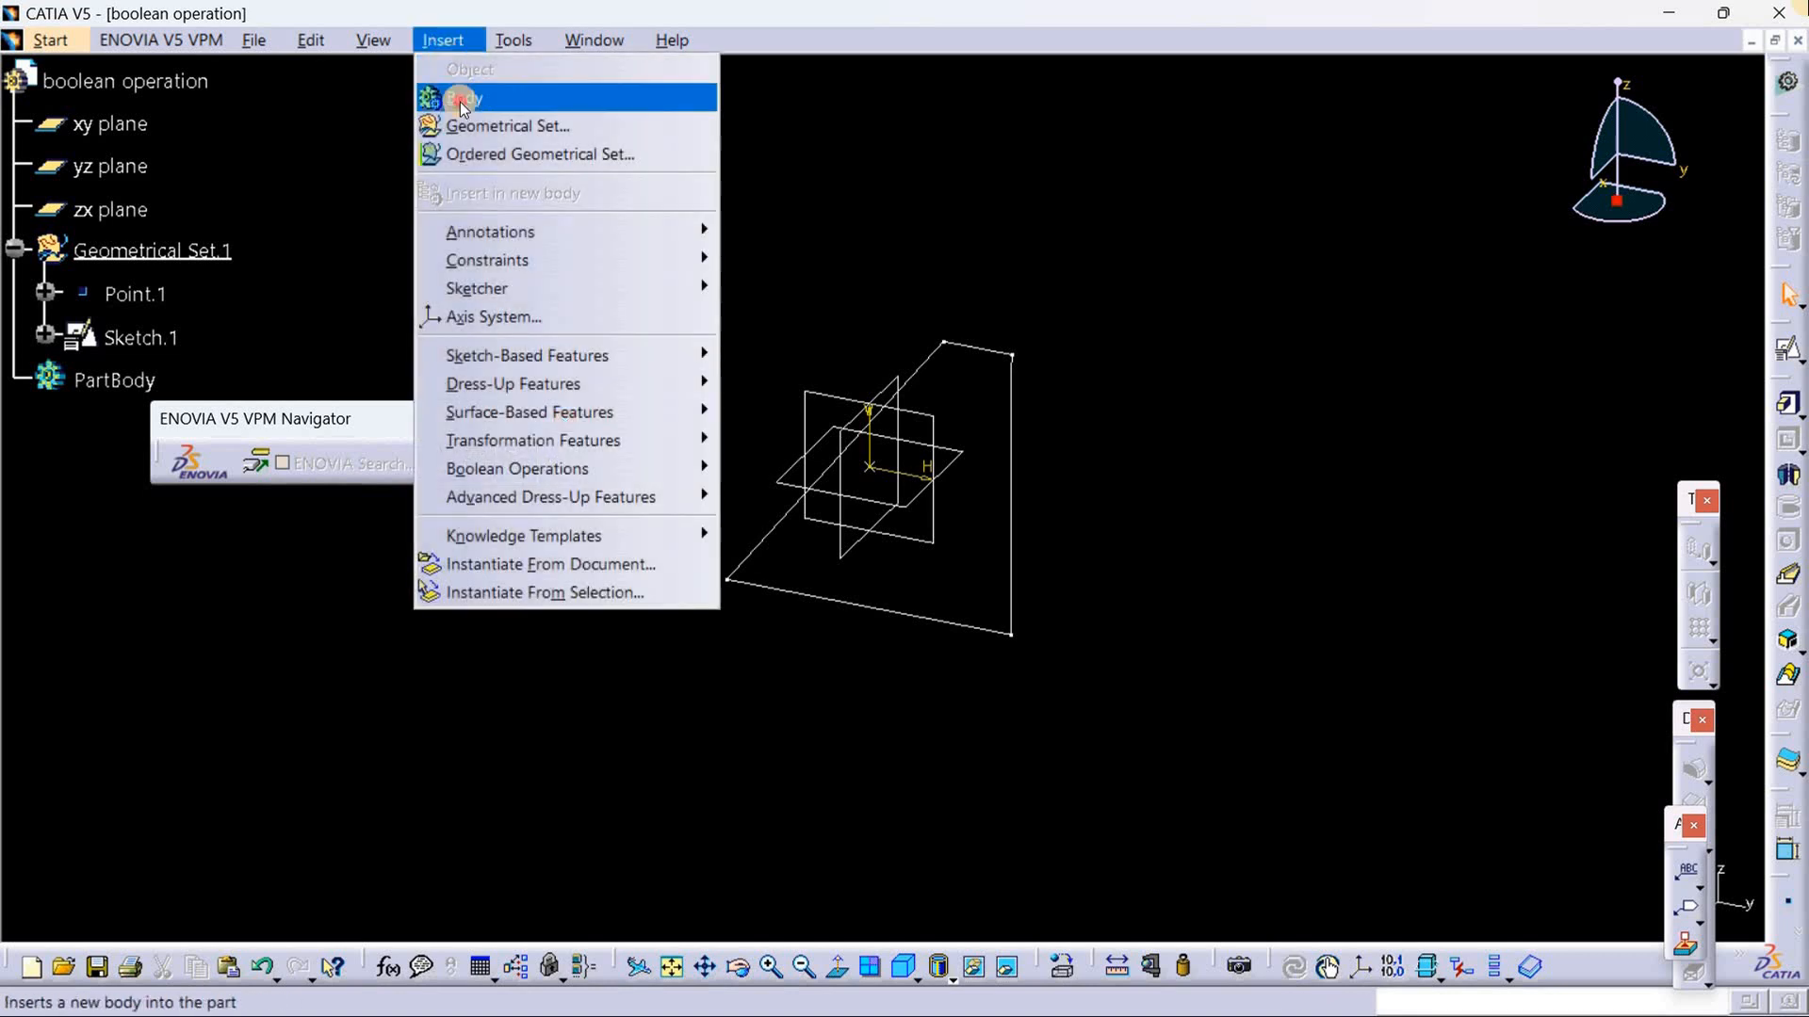
click(455, 97)
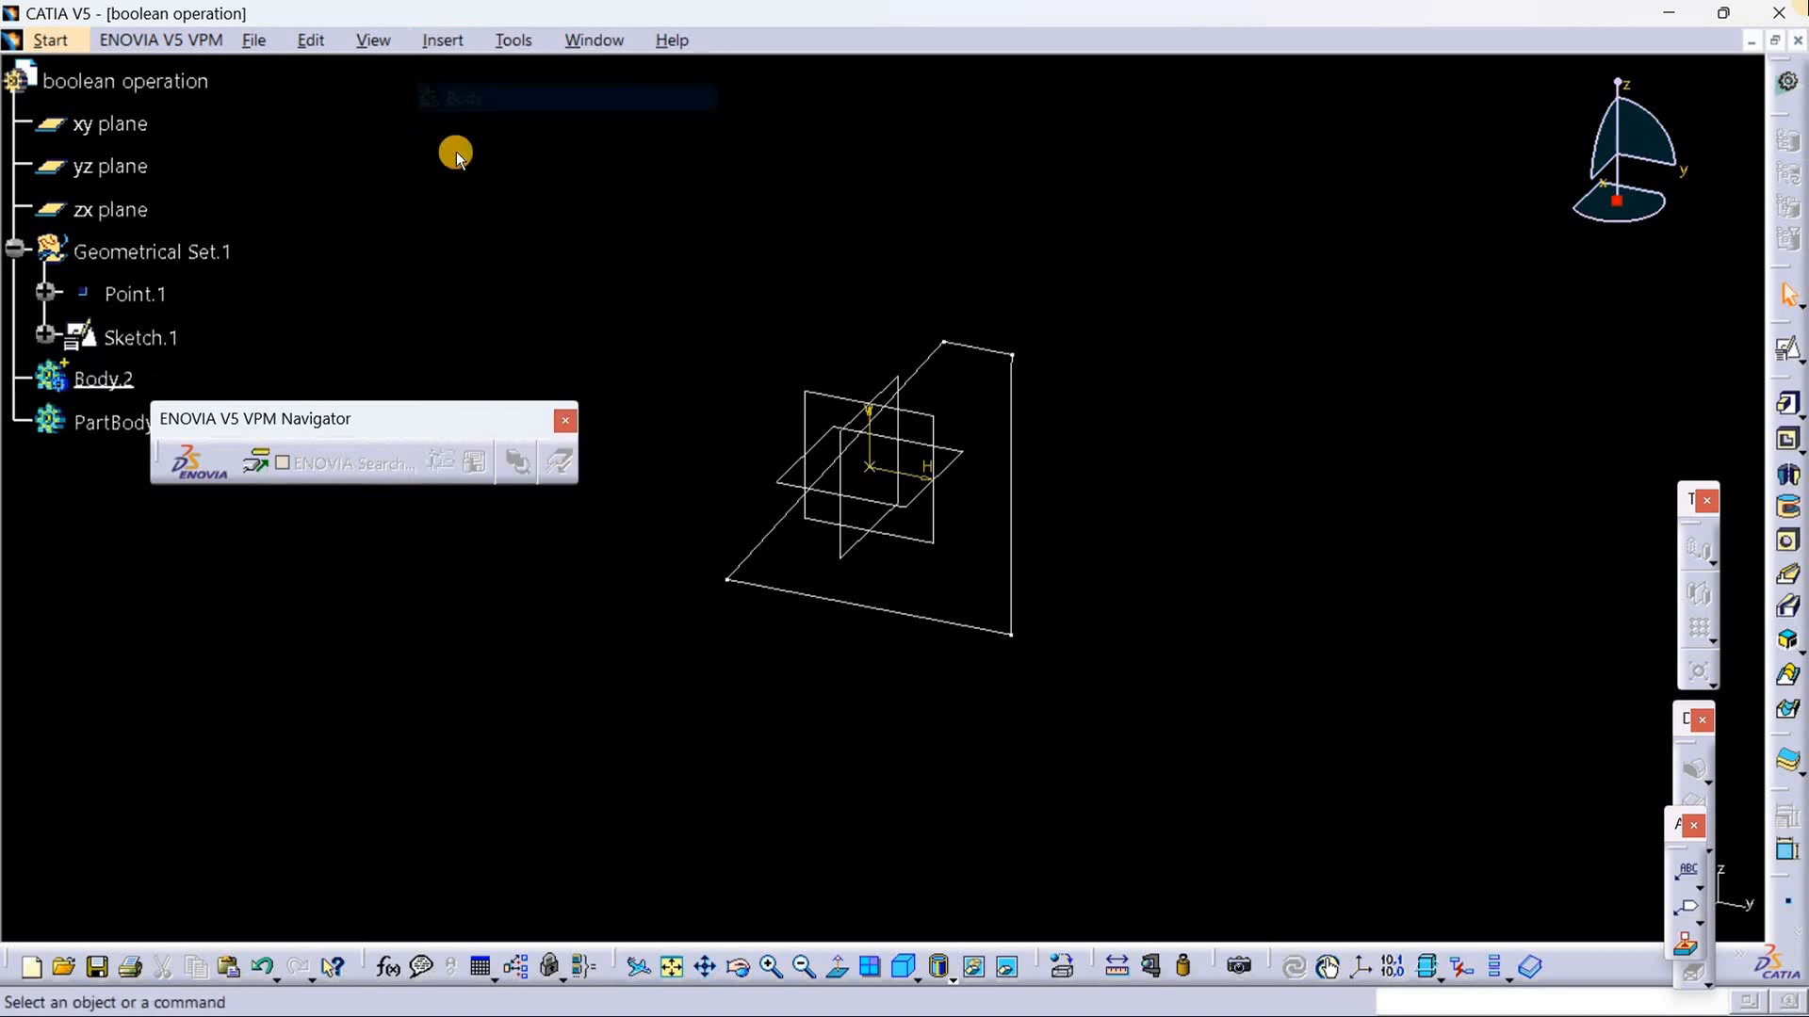
right_click(96, 368)
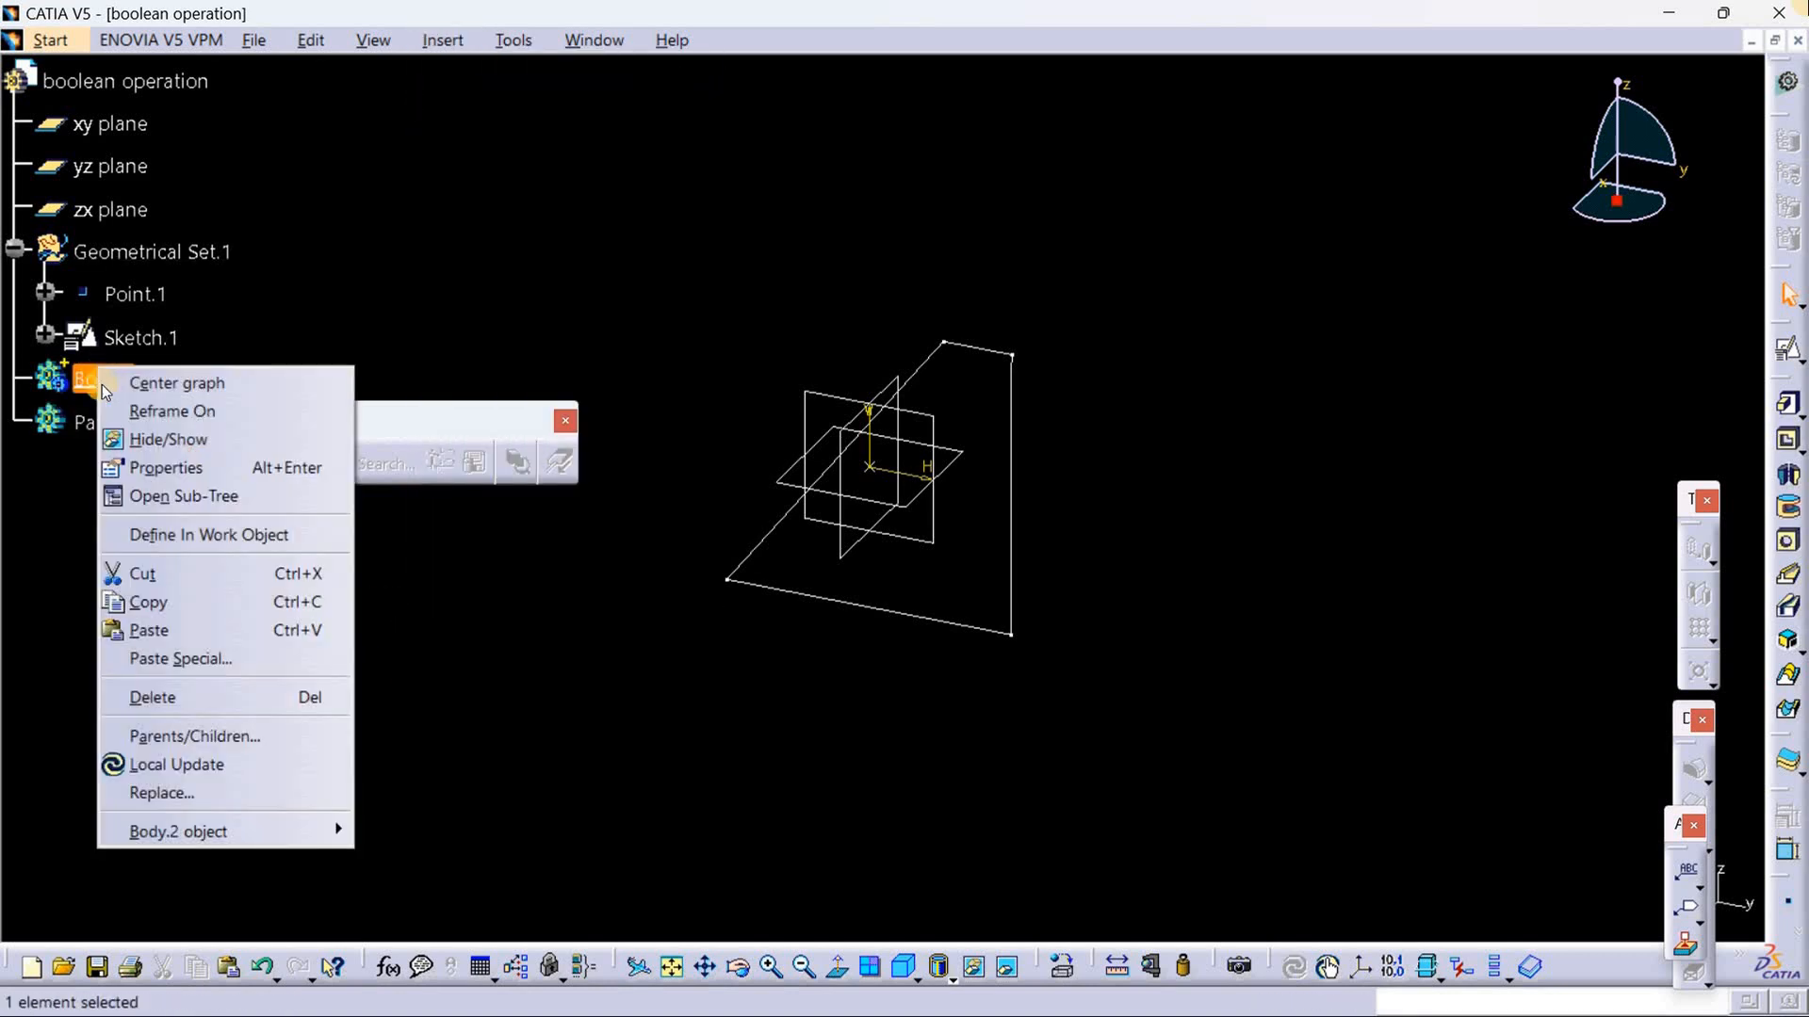
click(174, 467)
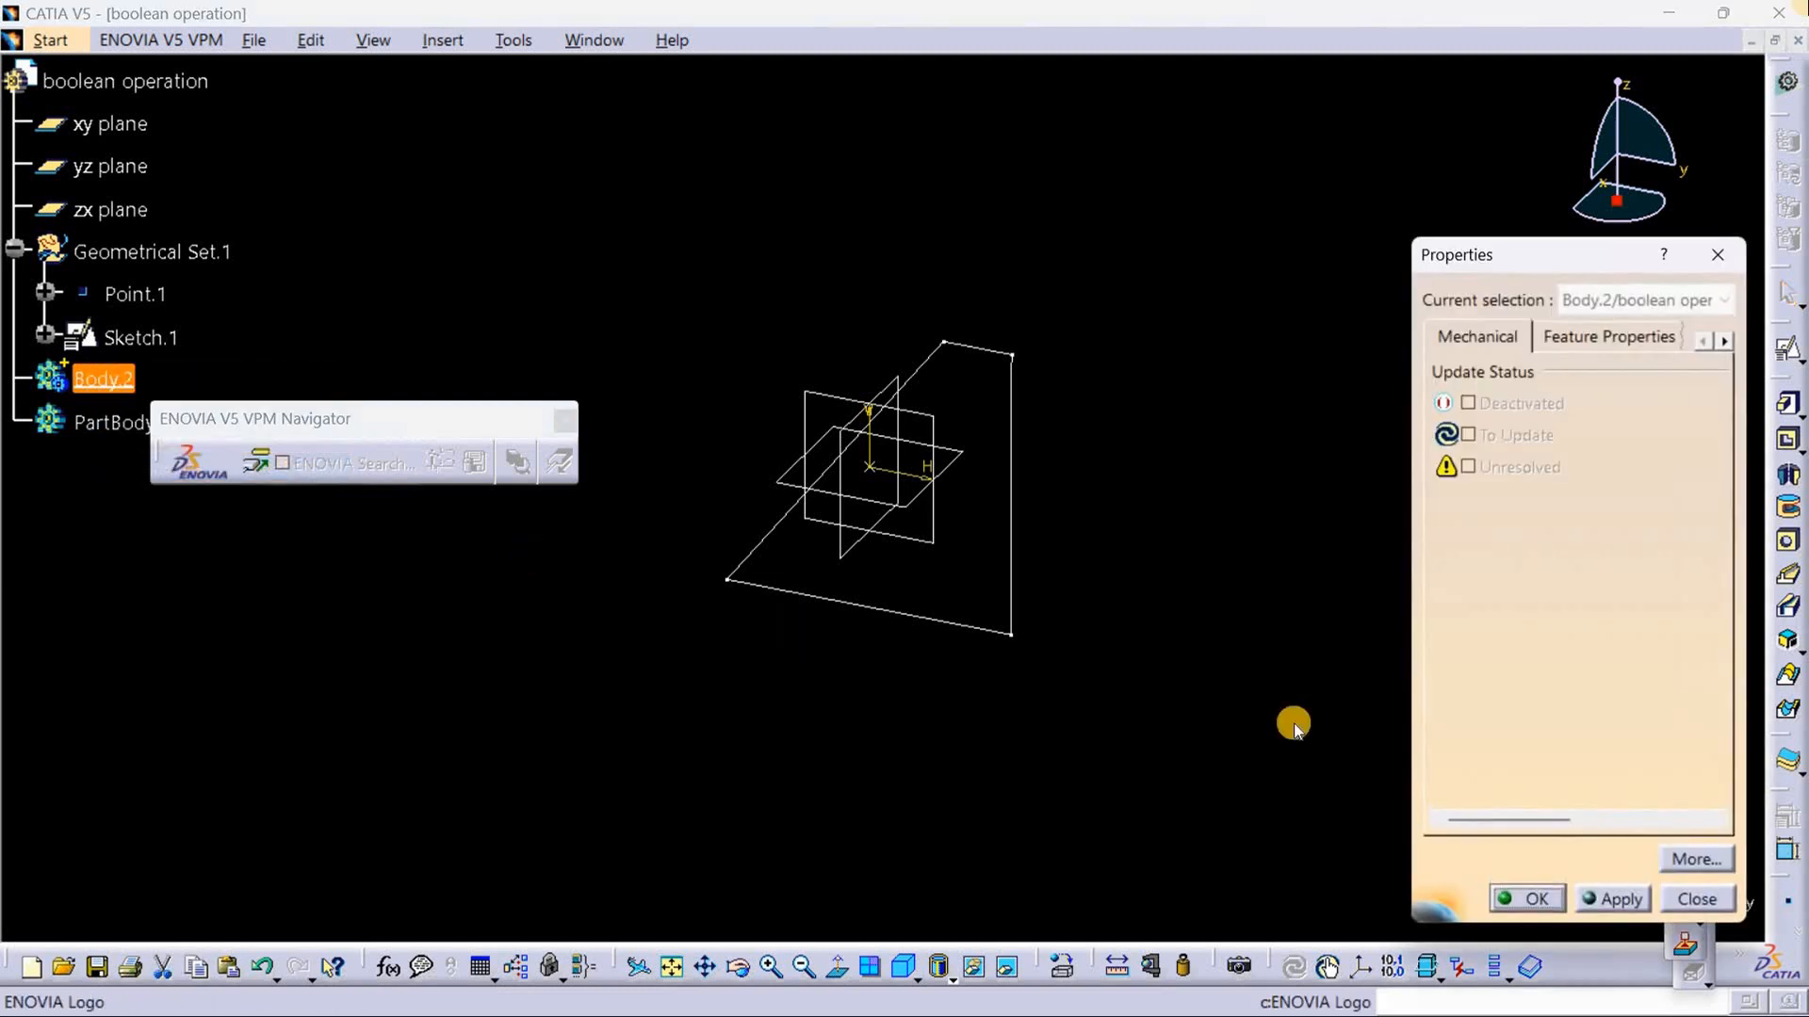
click(1594, 338)
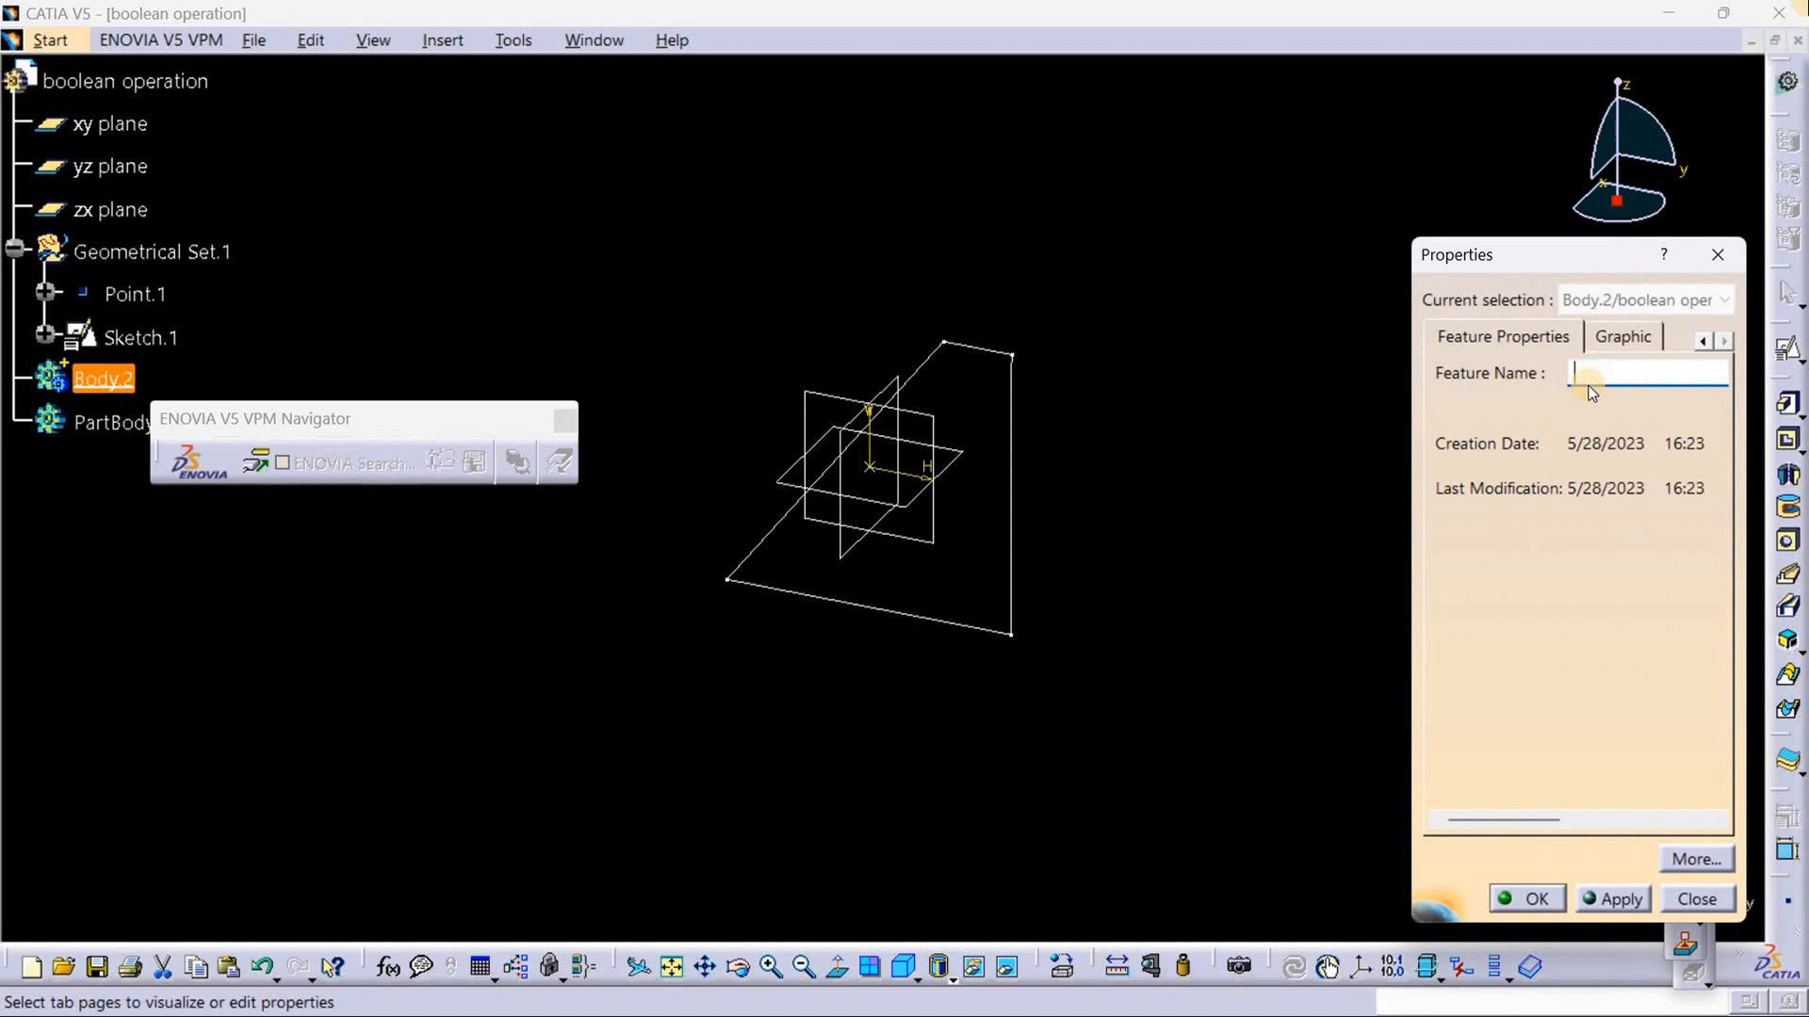
key(Caps_Lock)
text(BASE)
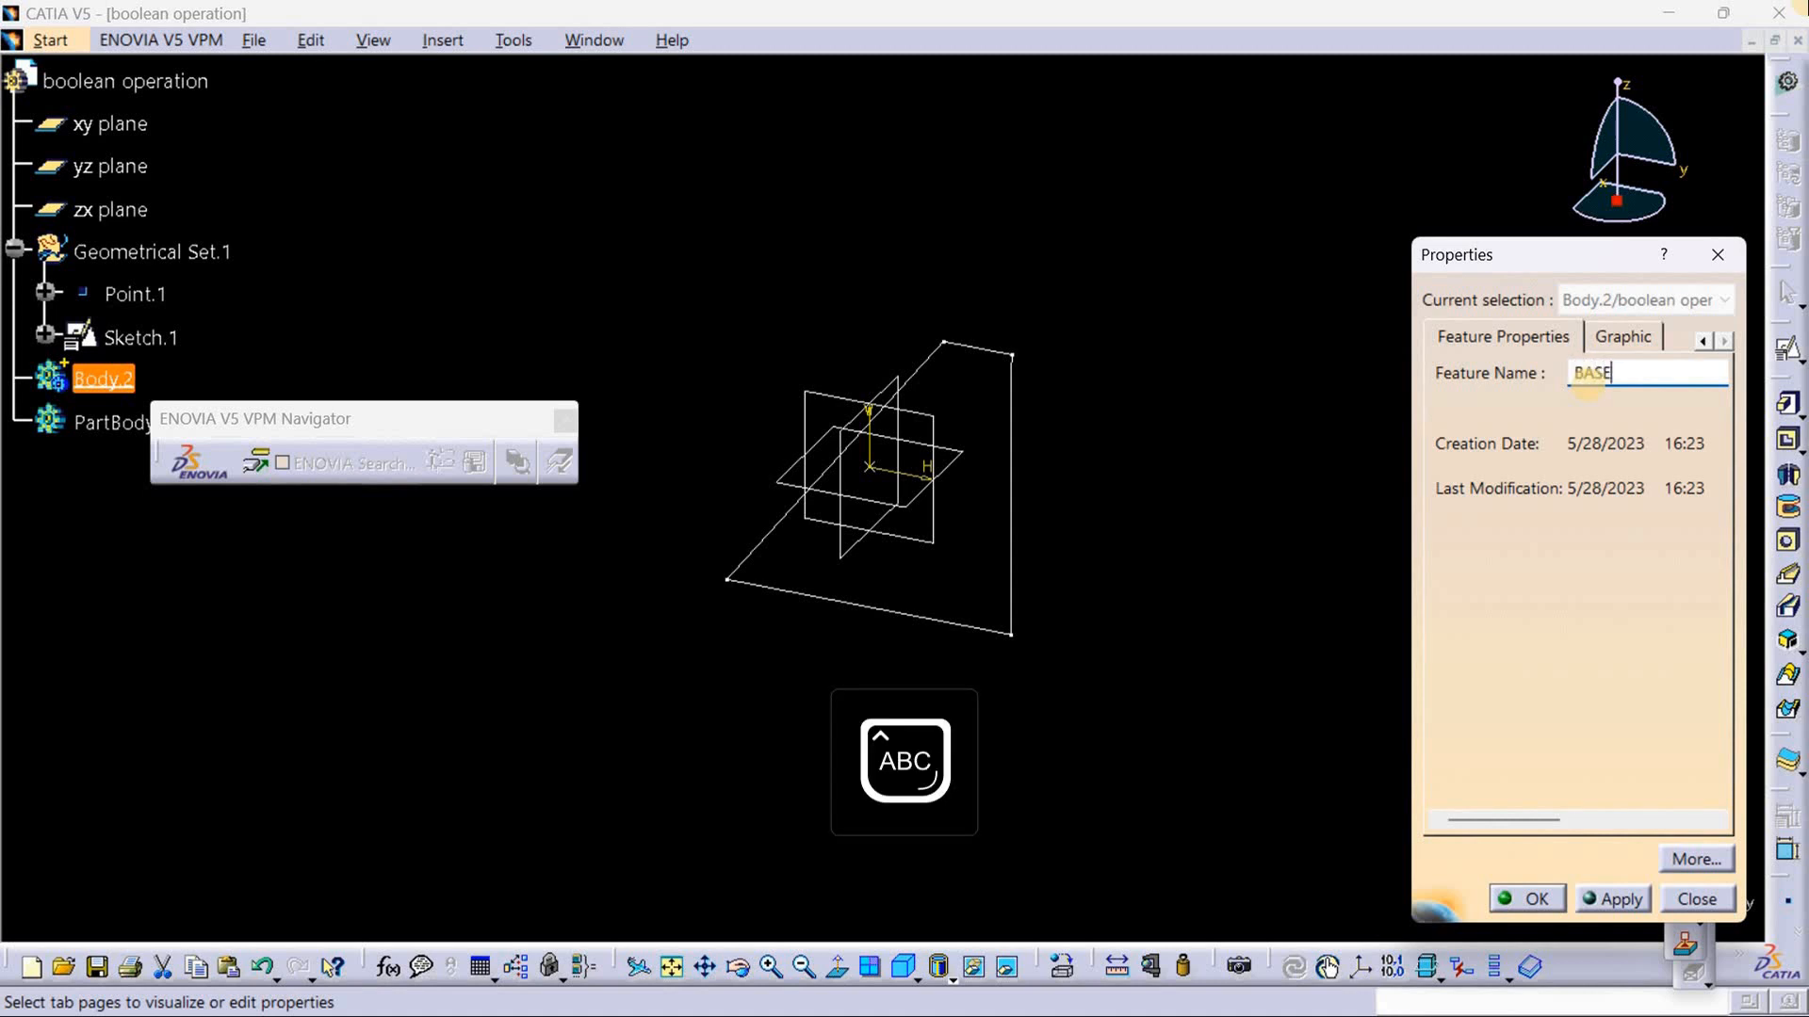
key(Return)
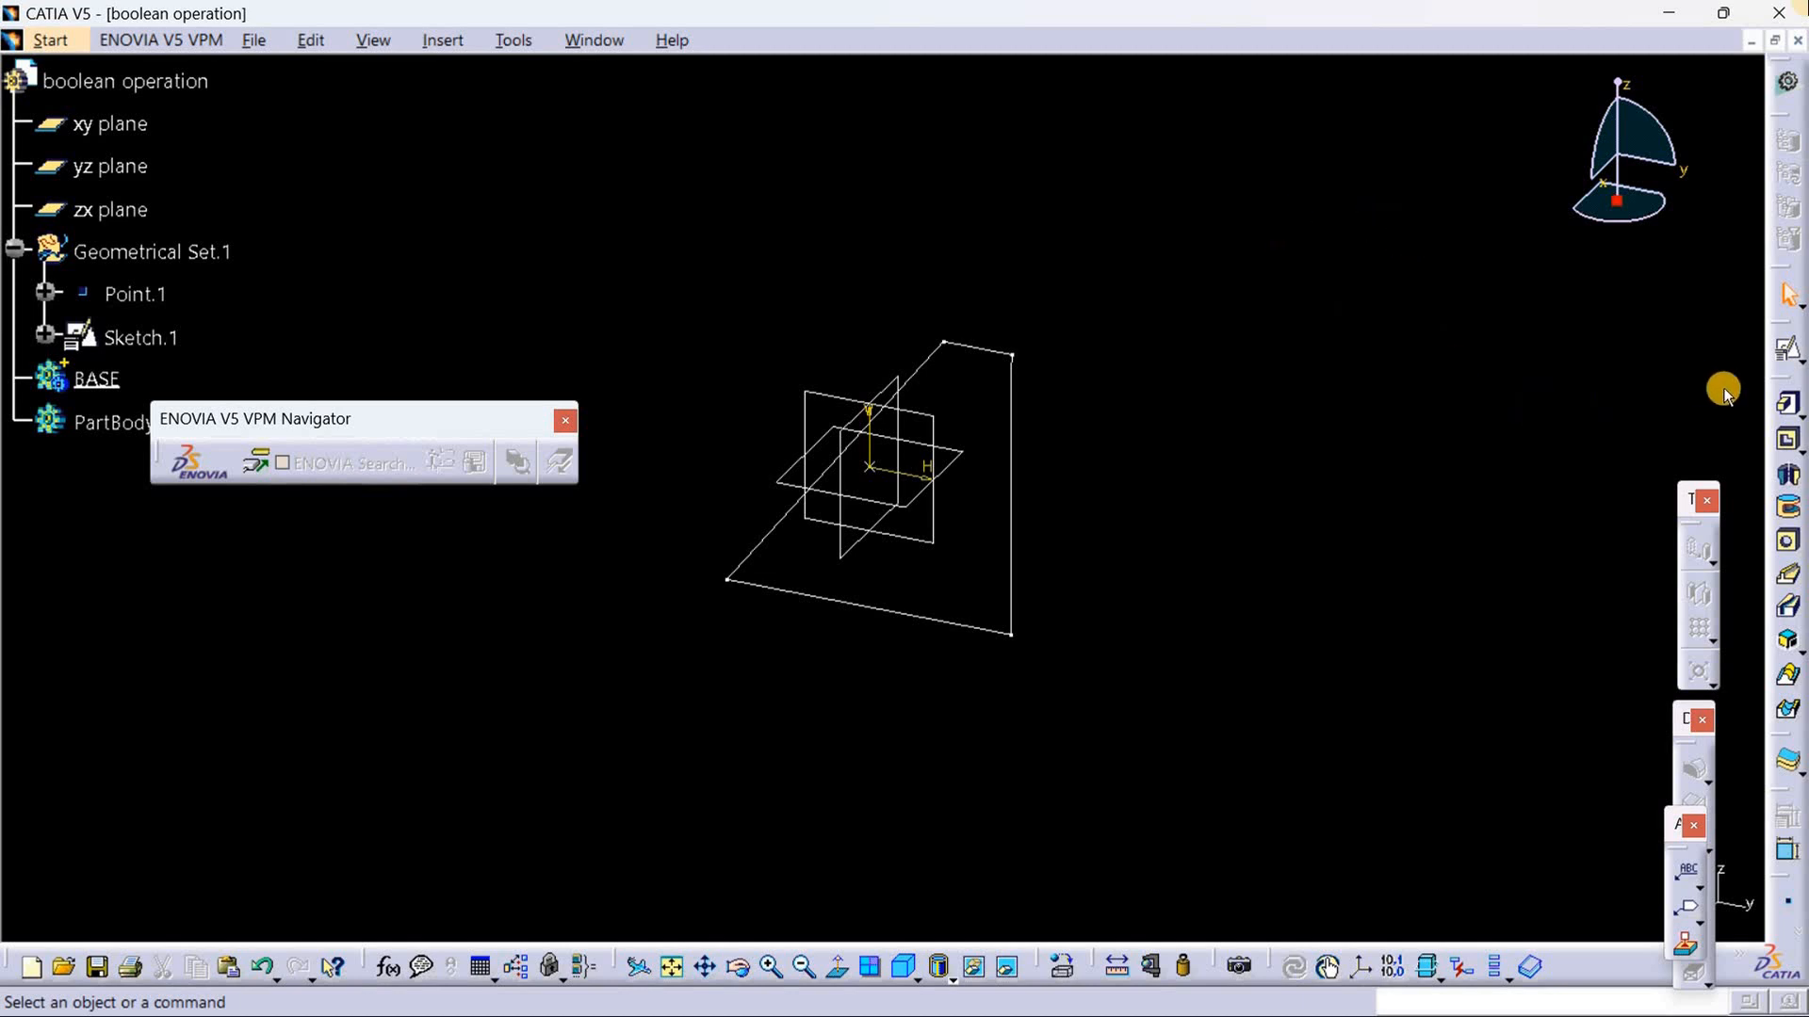
Step: Pad the sloped profile Sketch.1 in the BASE body with a length of 28 mm and mirrored extent
click(1790, 407)
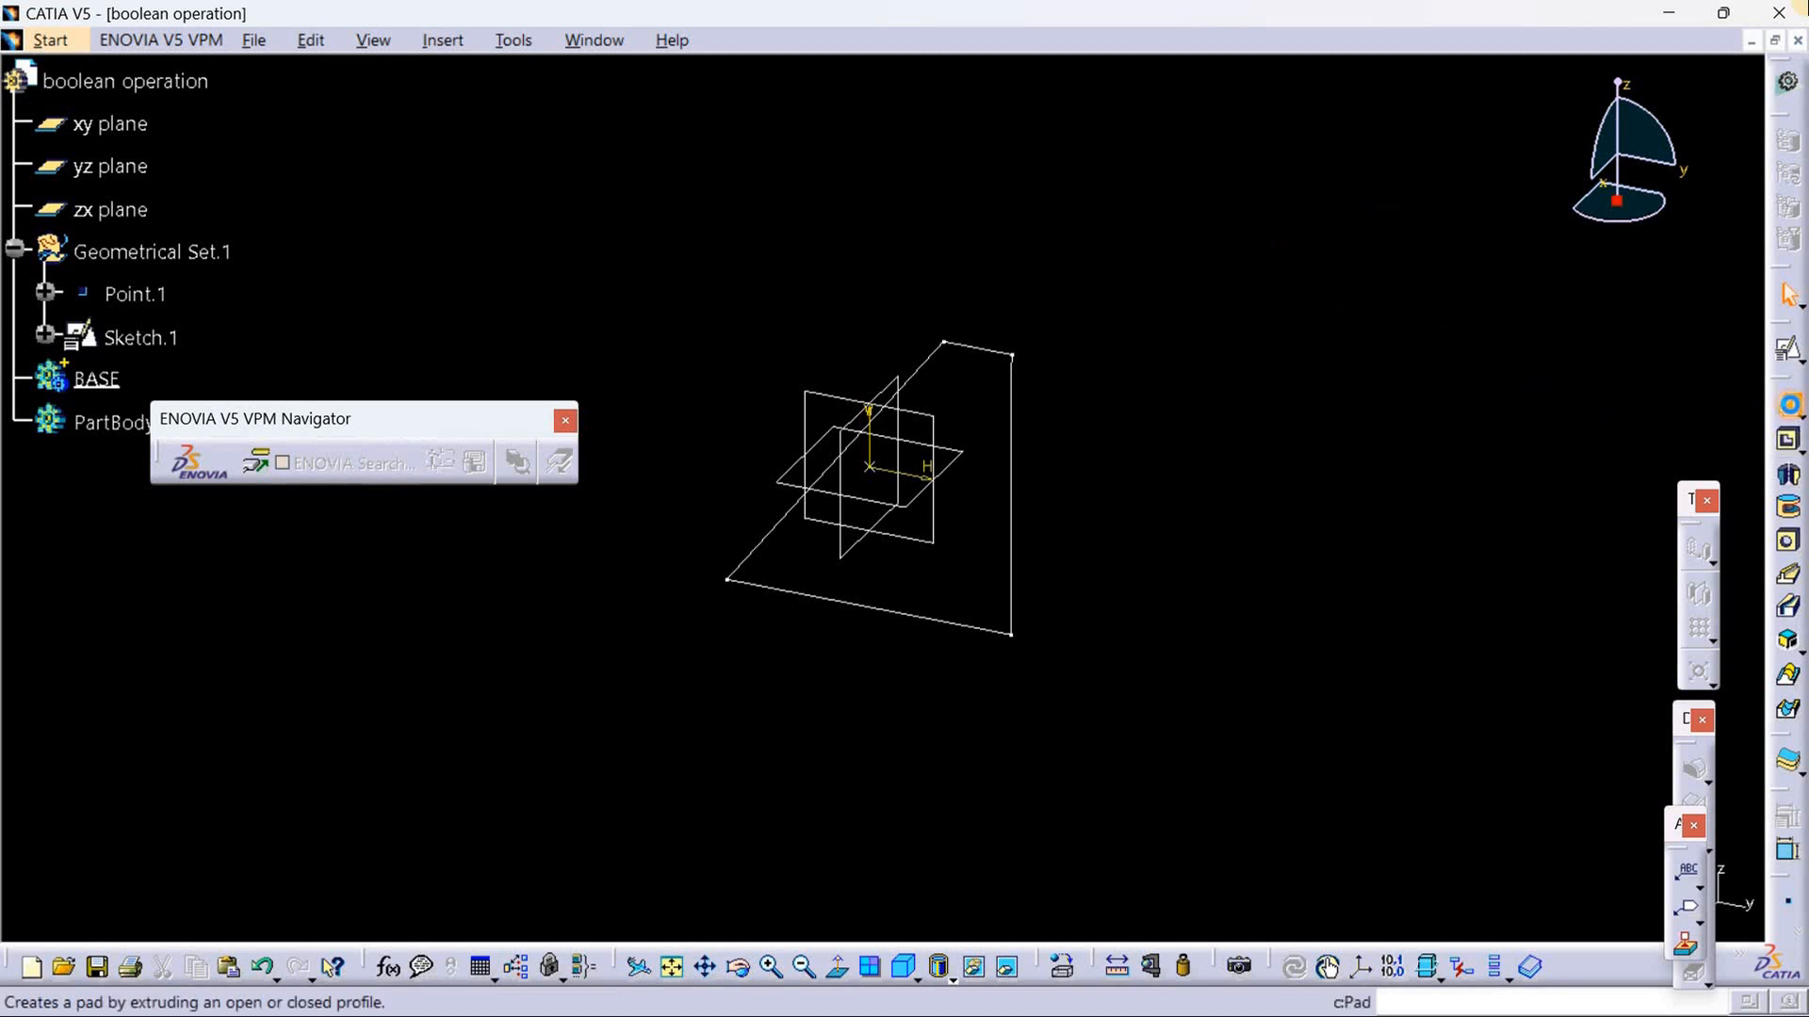
click(1011, 499)
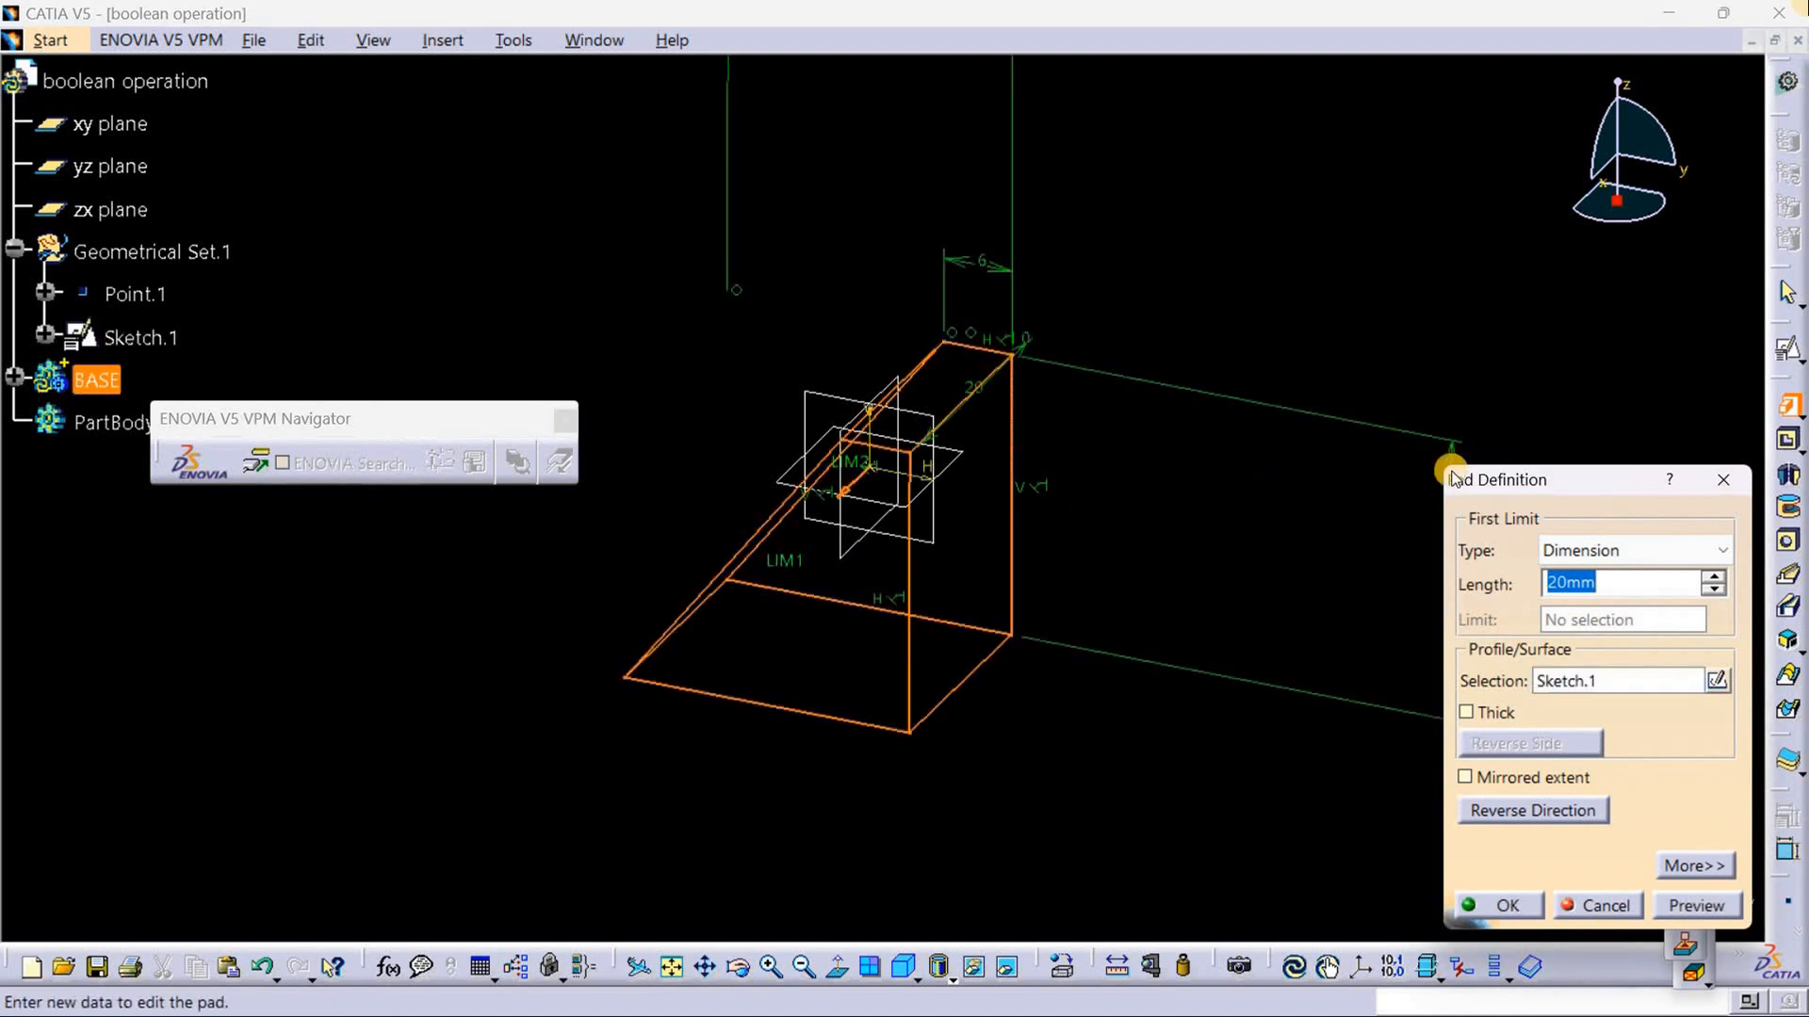
click(1712, 575)
click(1712, 575)
click(1712, 575)
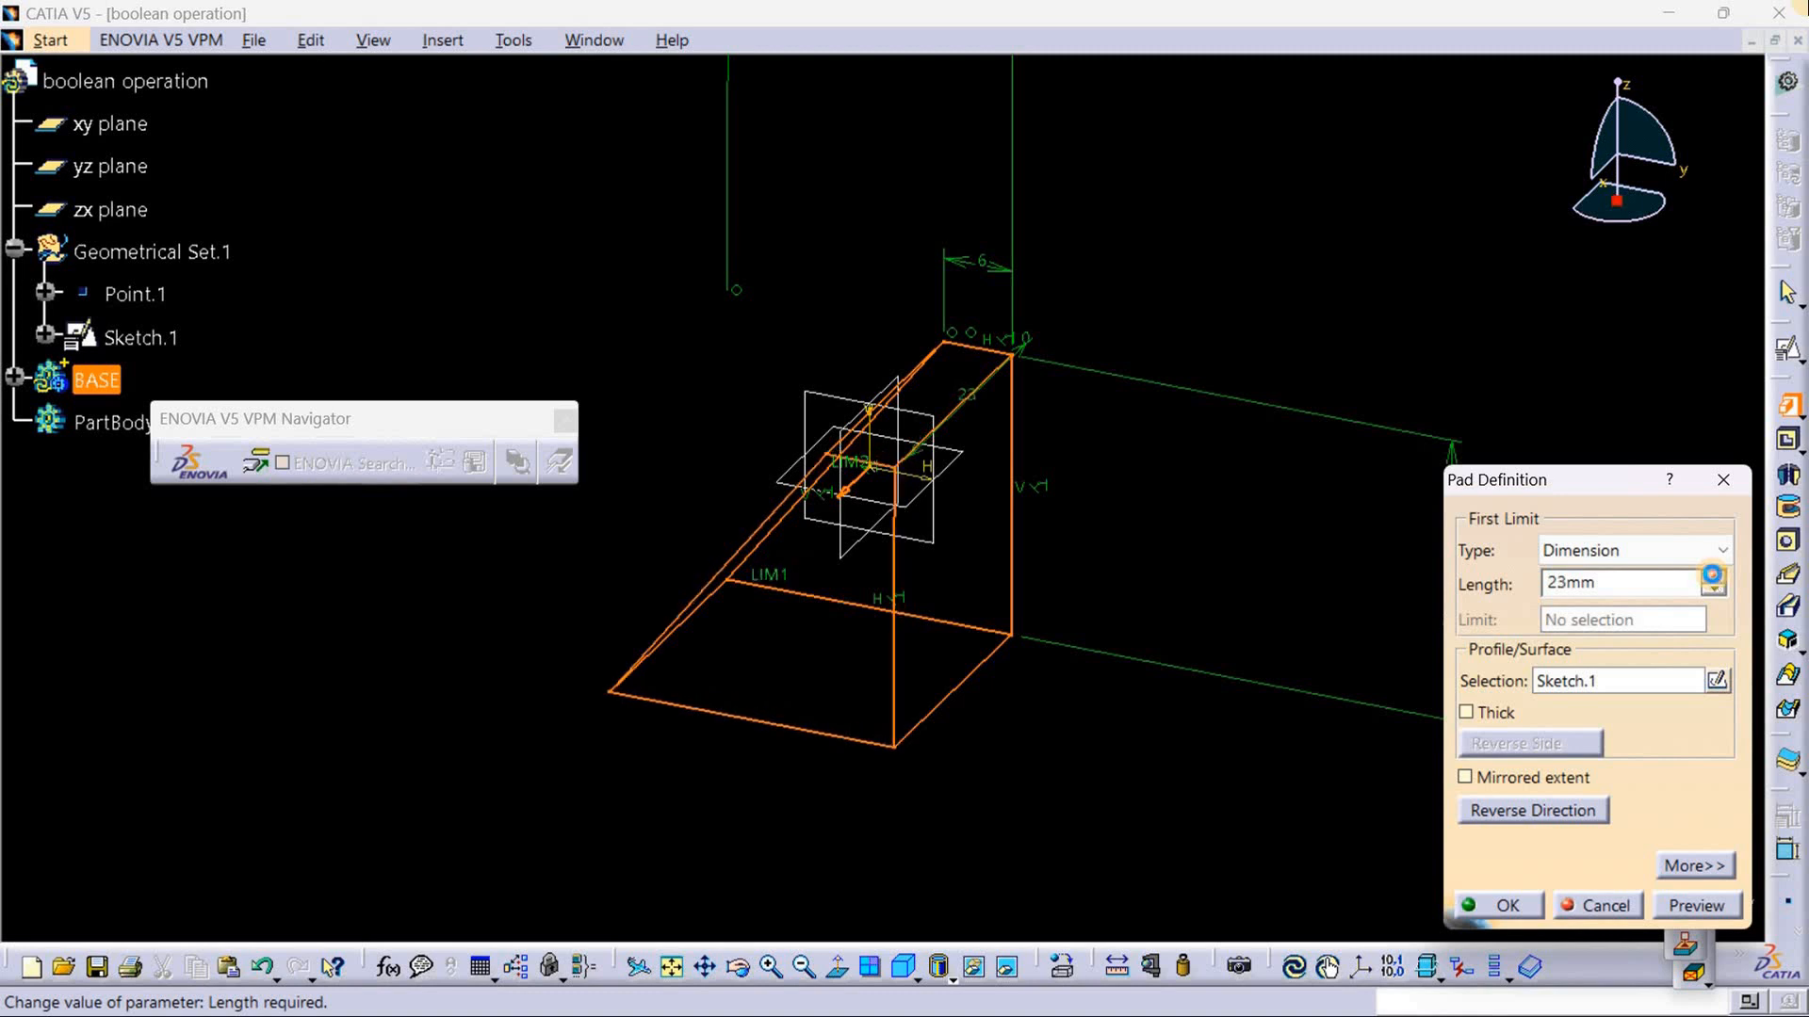
click(1712, 575)
click(1712, 574)
click(1712, 574)
click(1712, 575)
click(1712, 575)
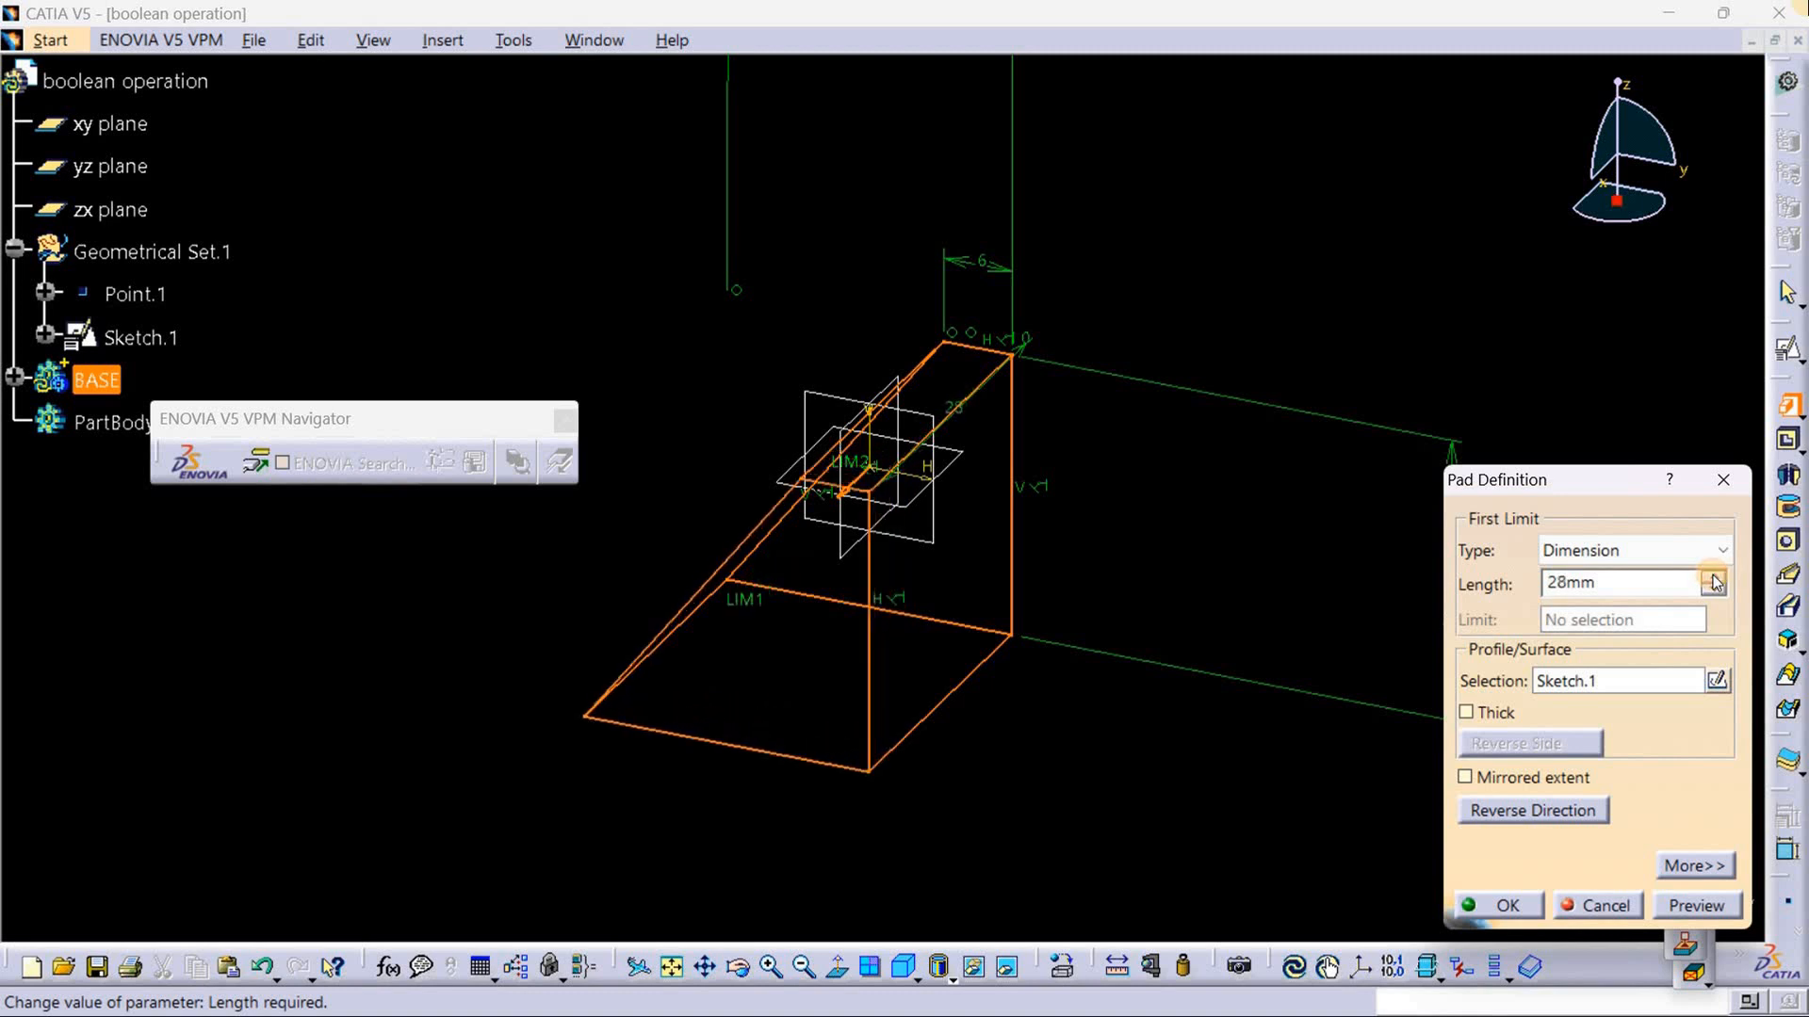
click(1466, 779)
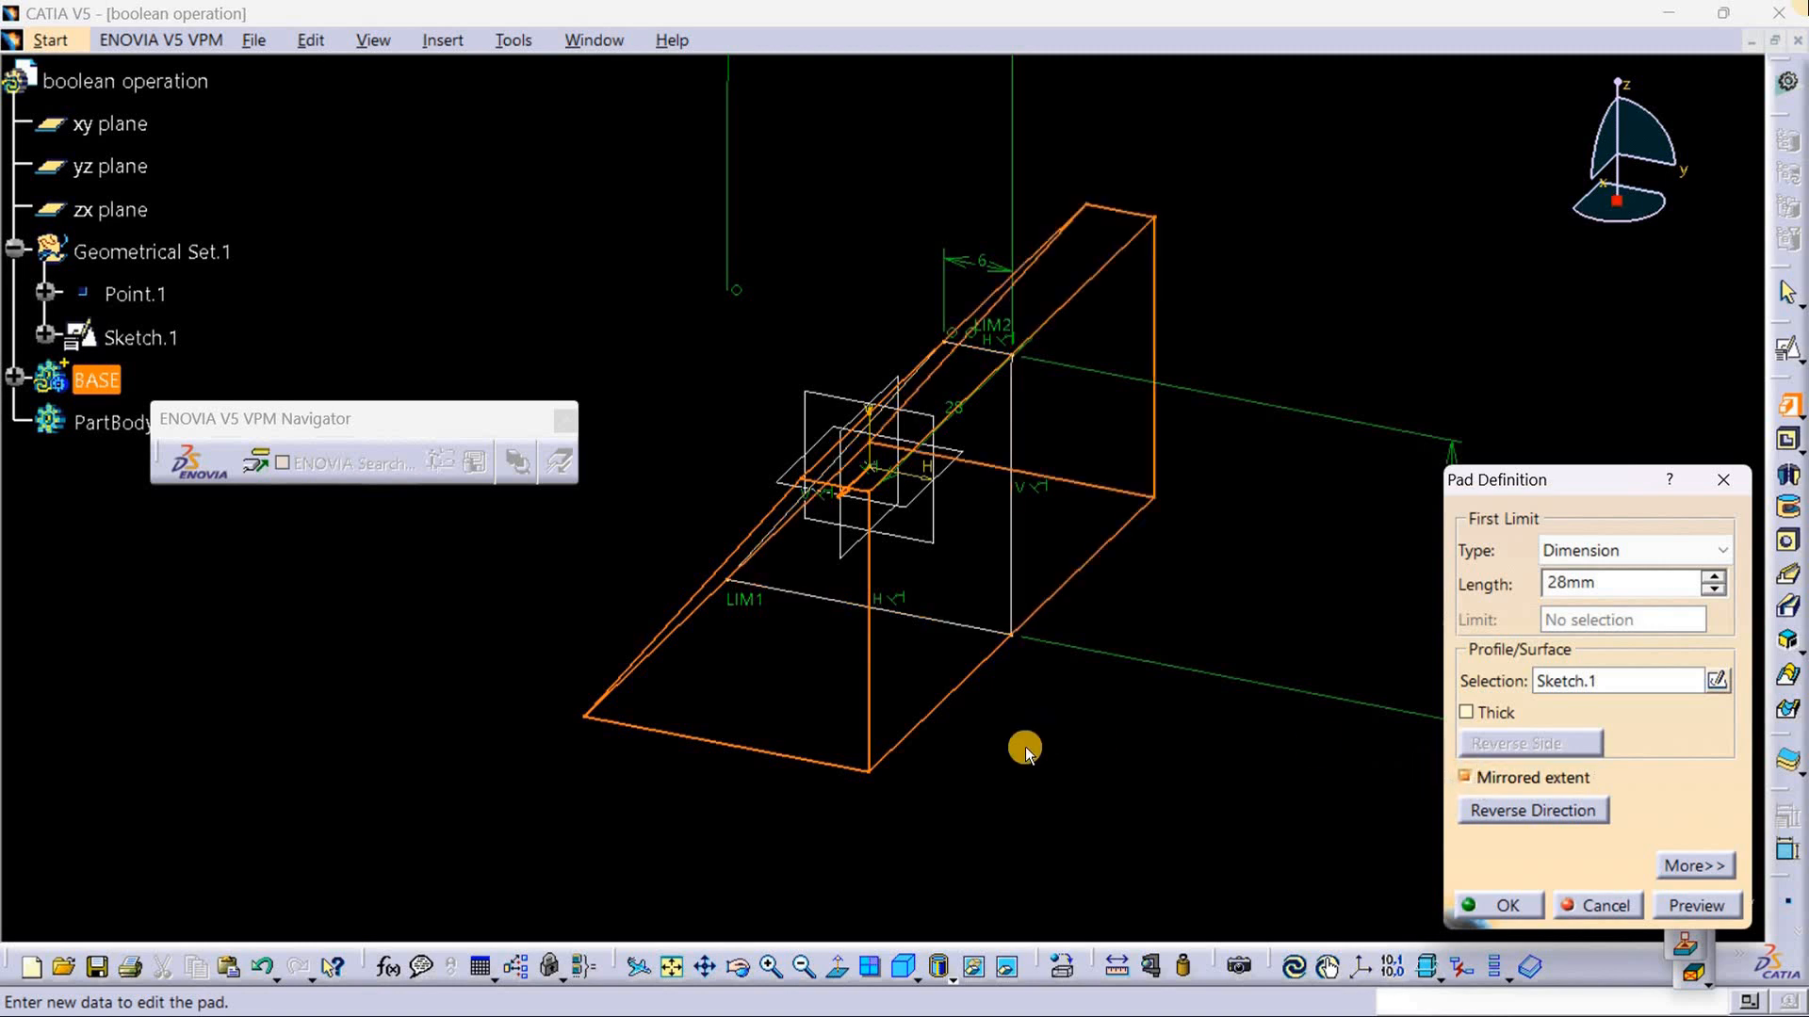
middle_drag(977, 816, 1267, 678)
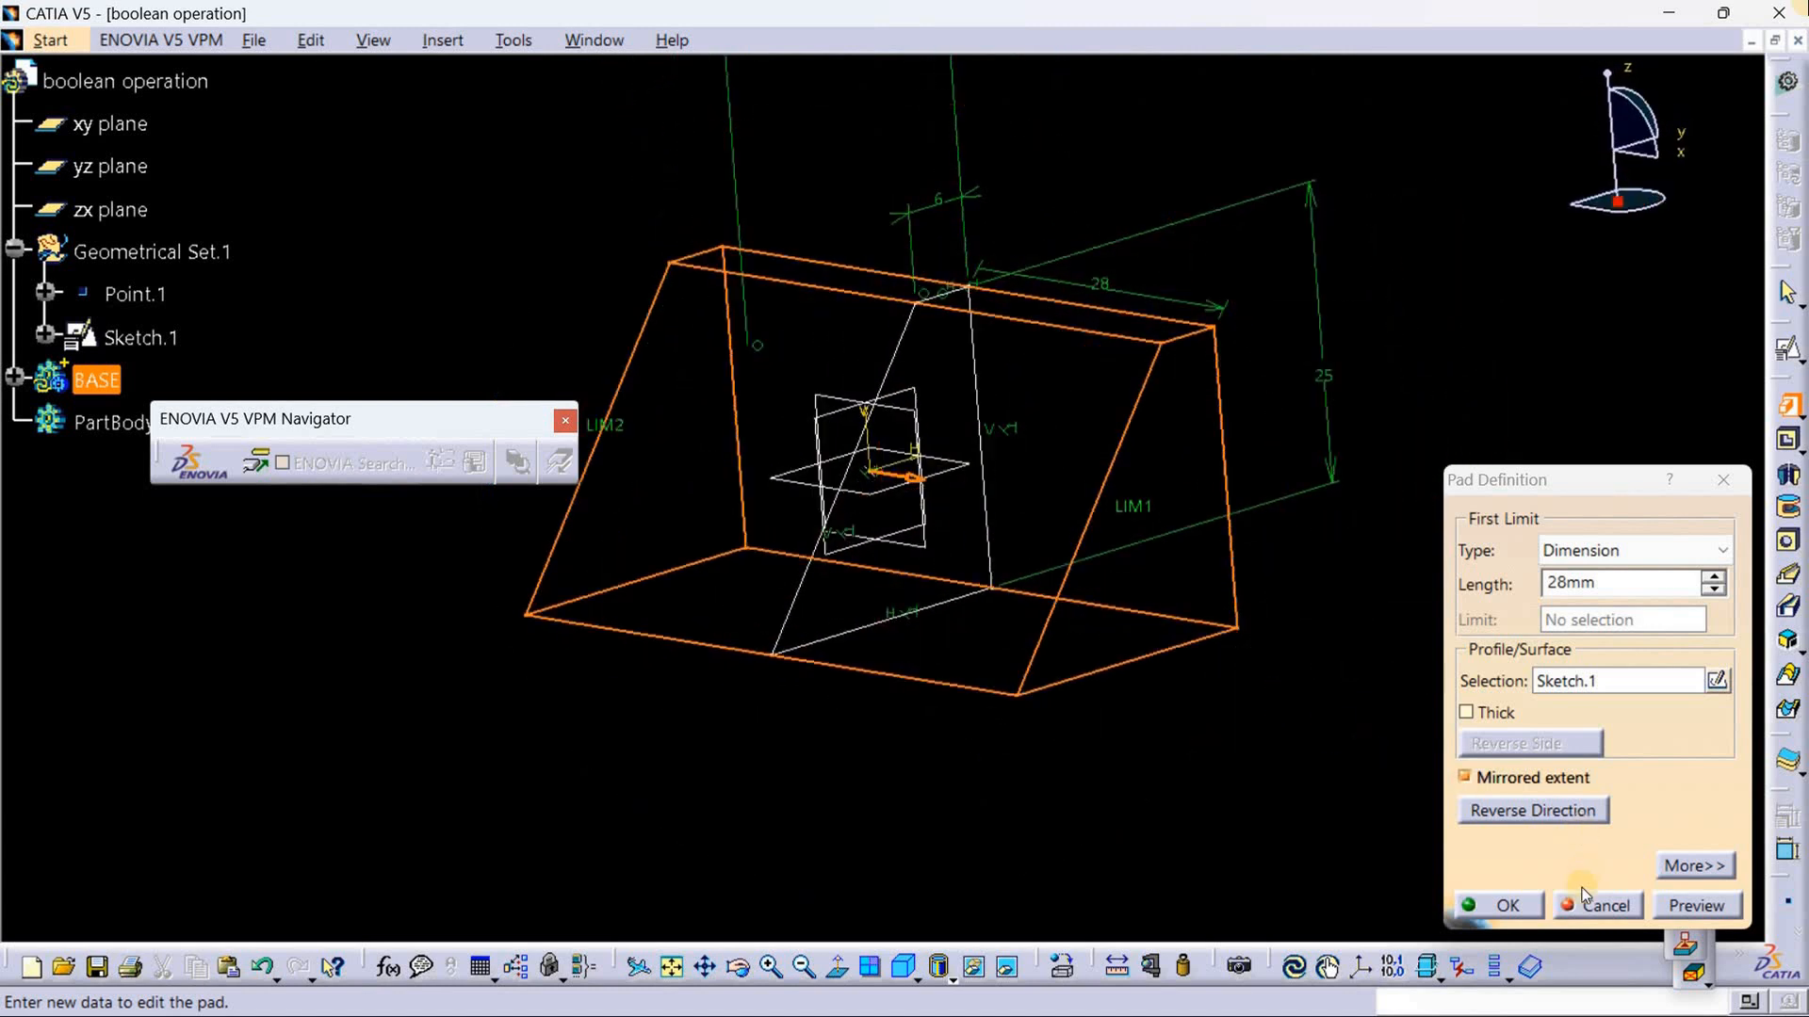
click(1696, 908)
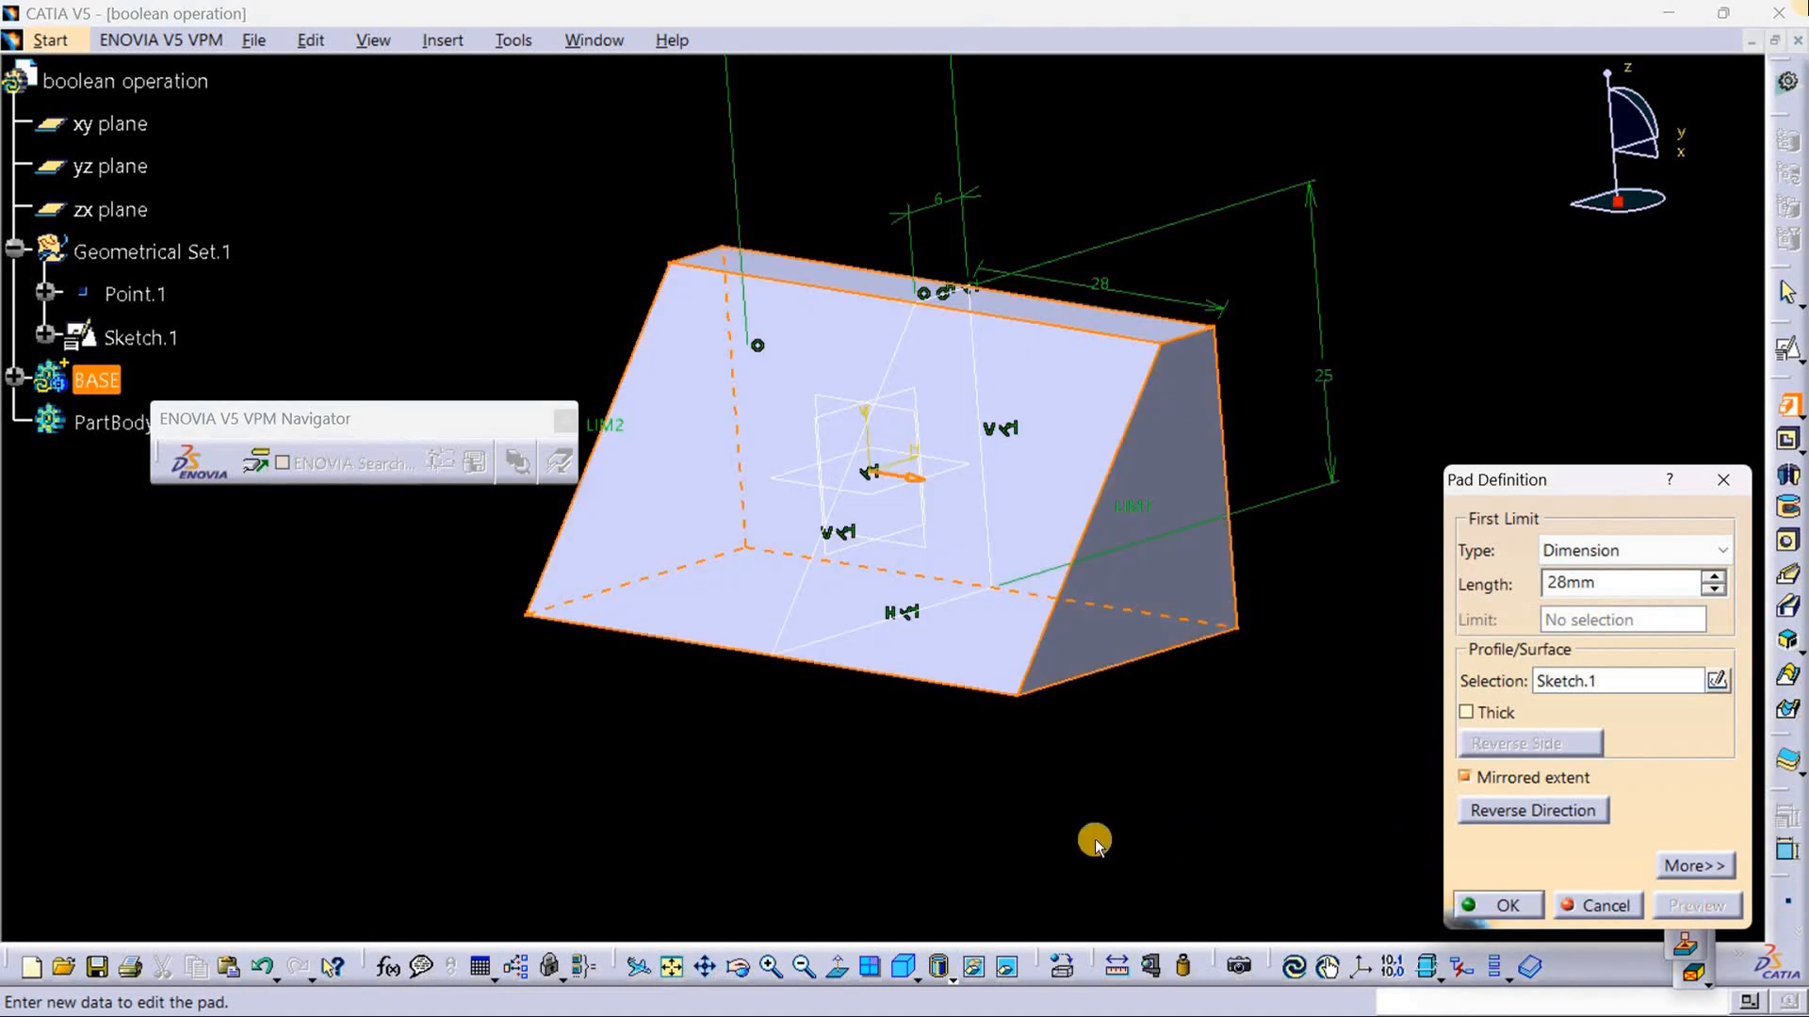
middle_drag(1102, 816, 928, 801)
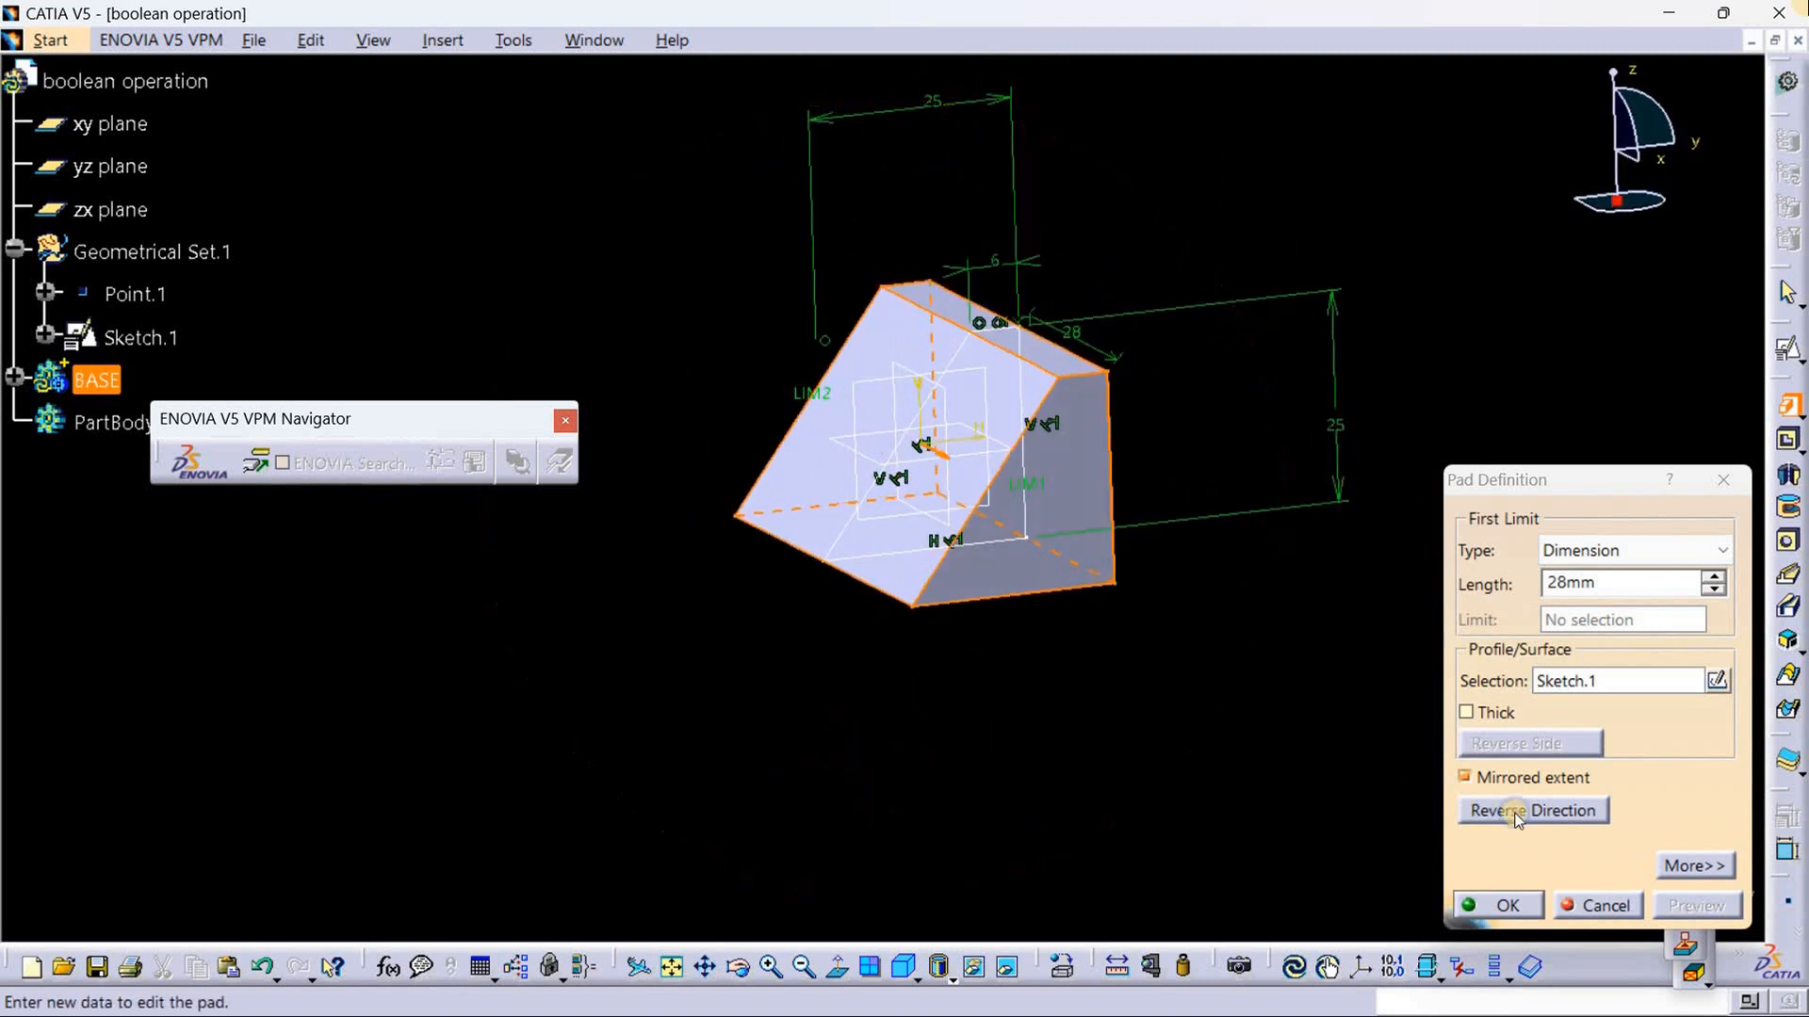
click(1507, 906)
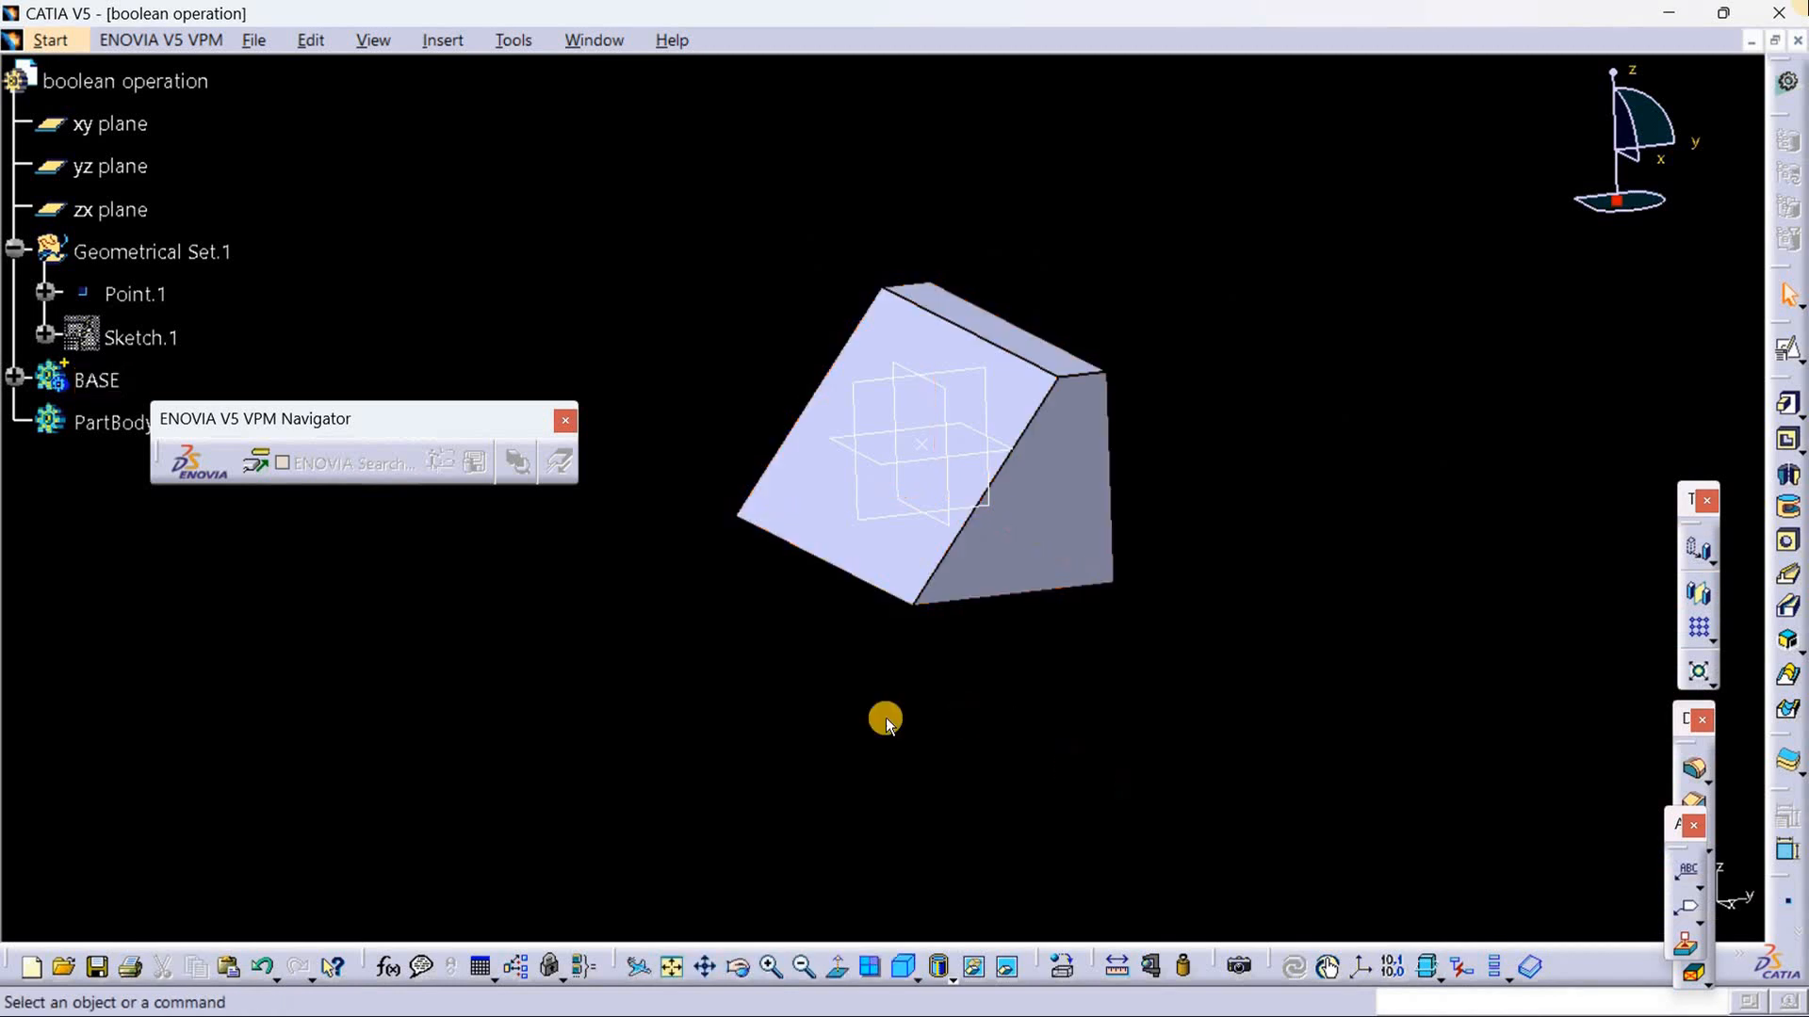
middle_drag(880, 718, 856, 816)
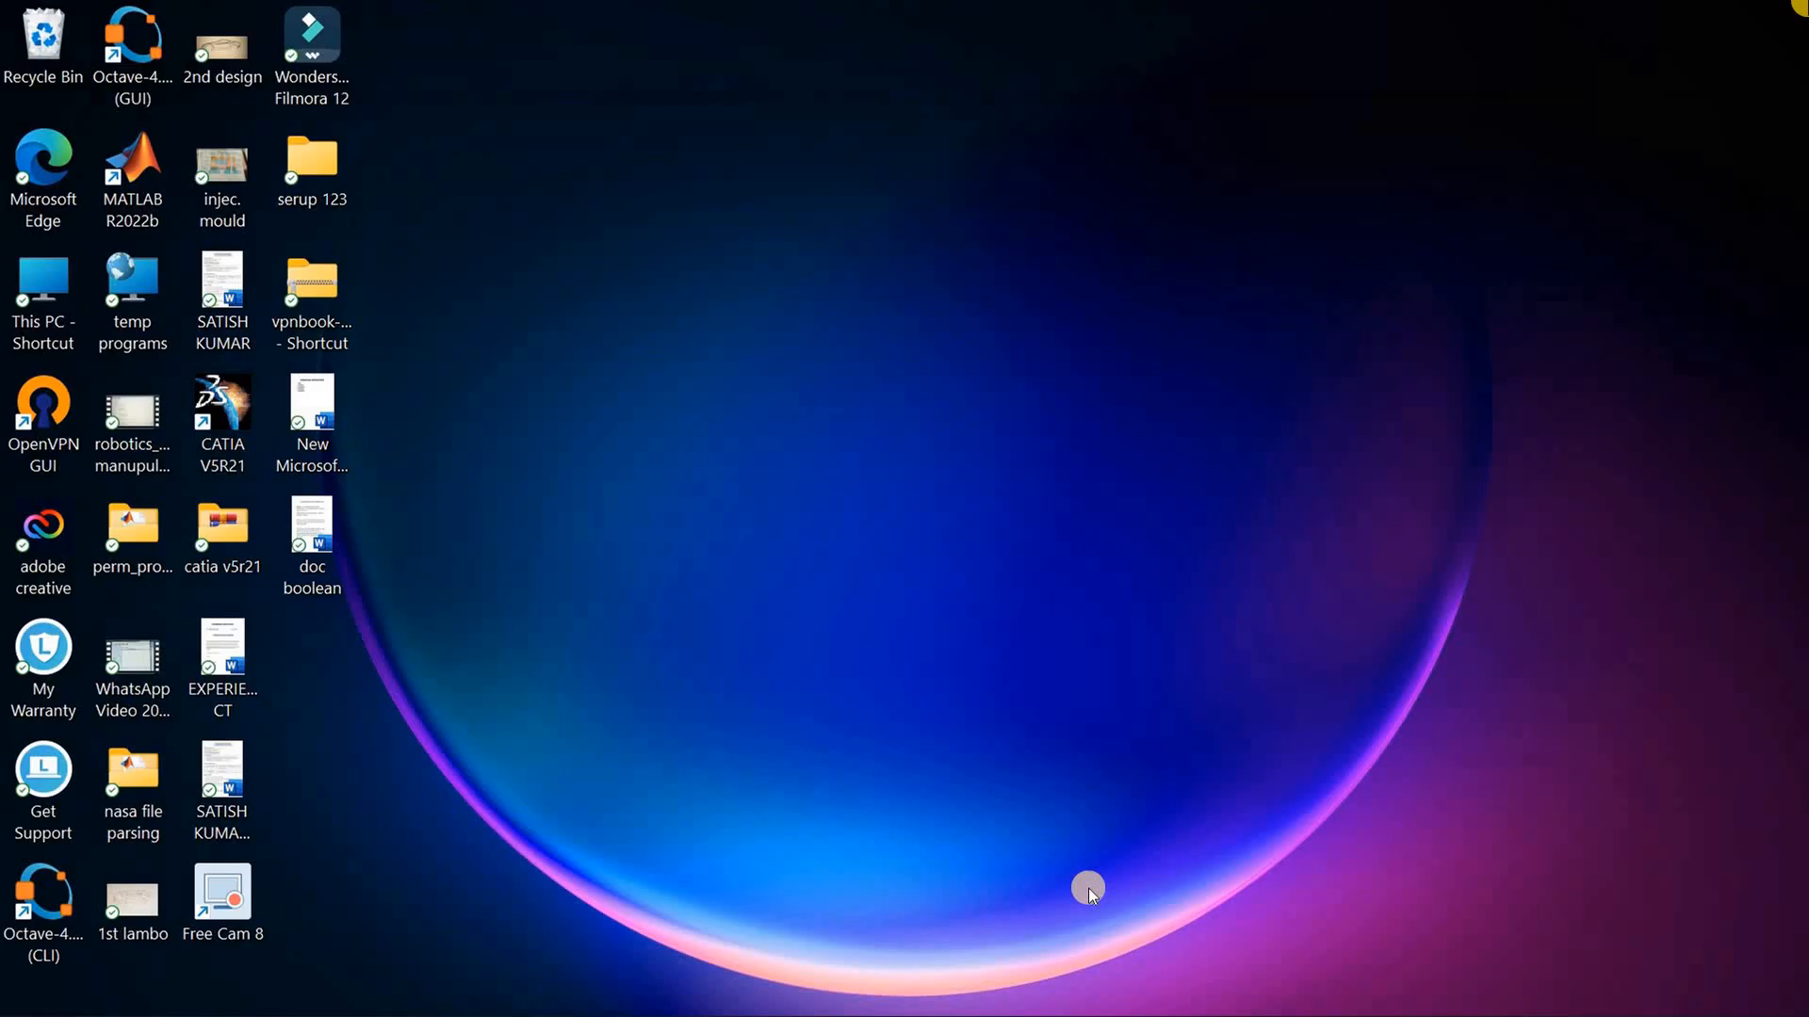
Step: Switch to the boolean 1.jpg drawing, examine the side view's dimensions, and return to CATIA
mouse_move(339, 1013)
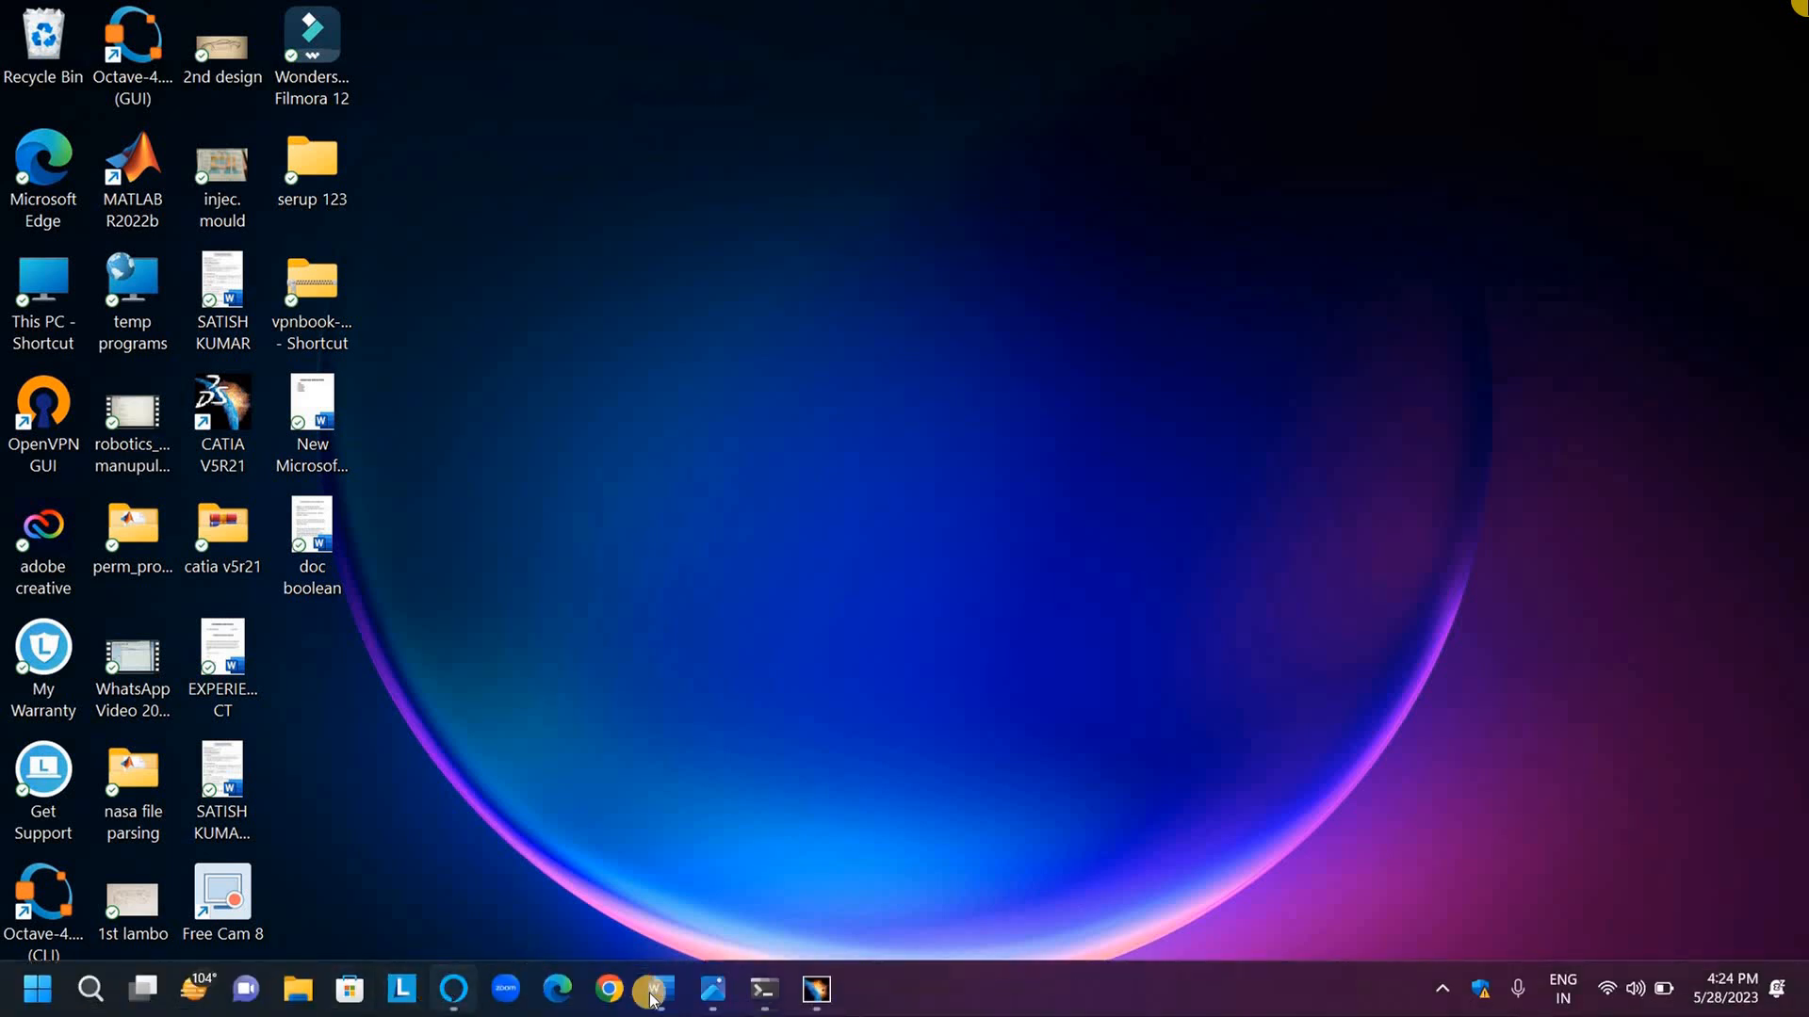
click(714, 997)
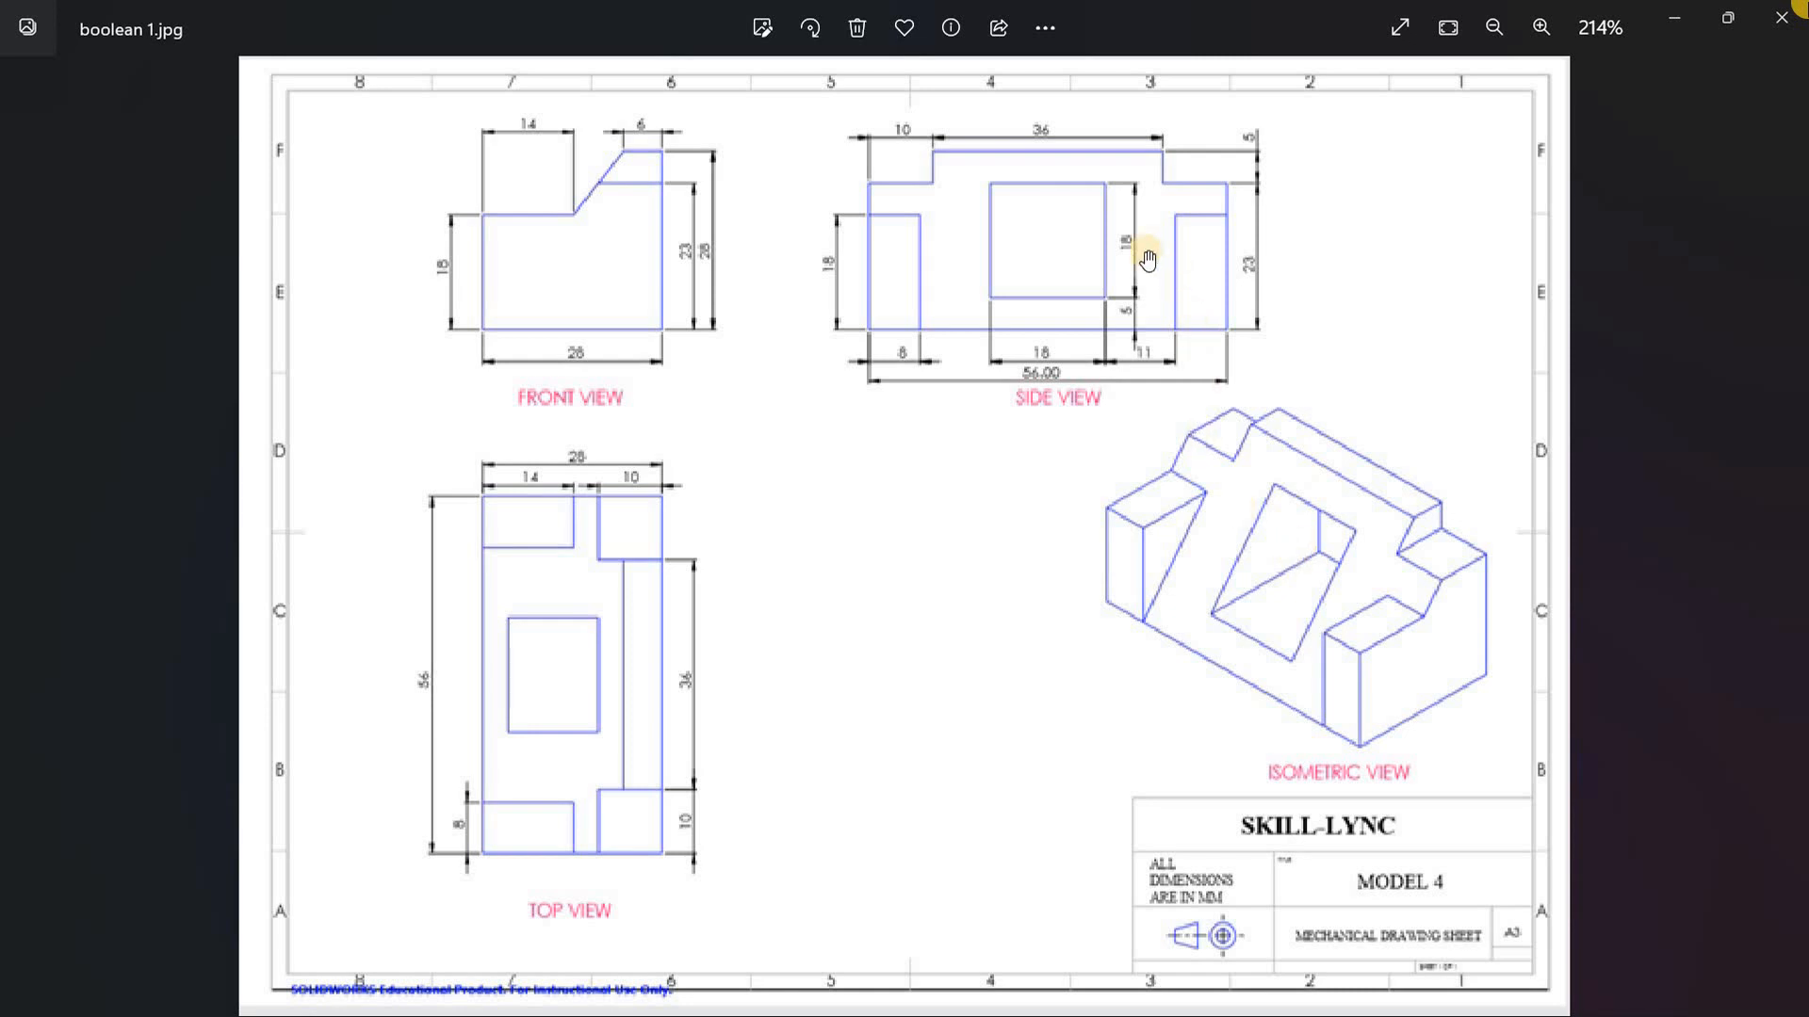
scroll(1343, 327, up, 2)
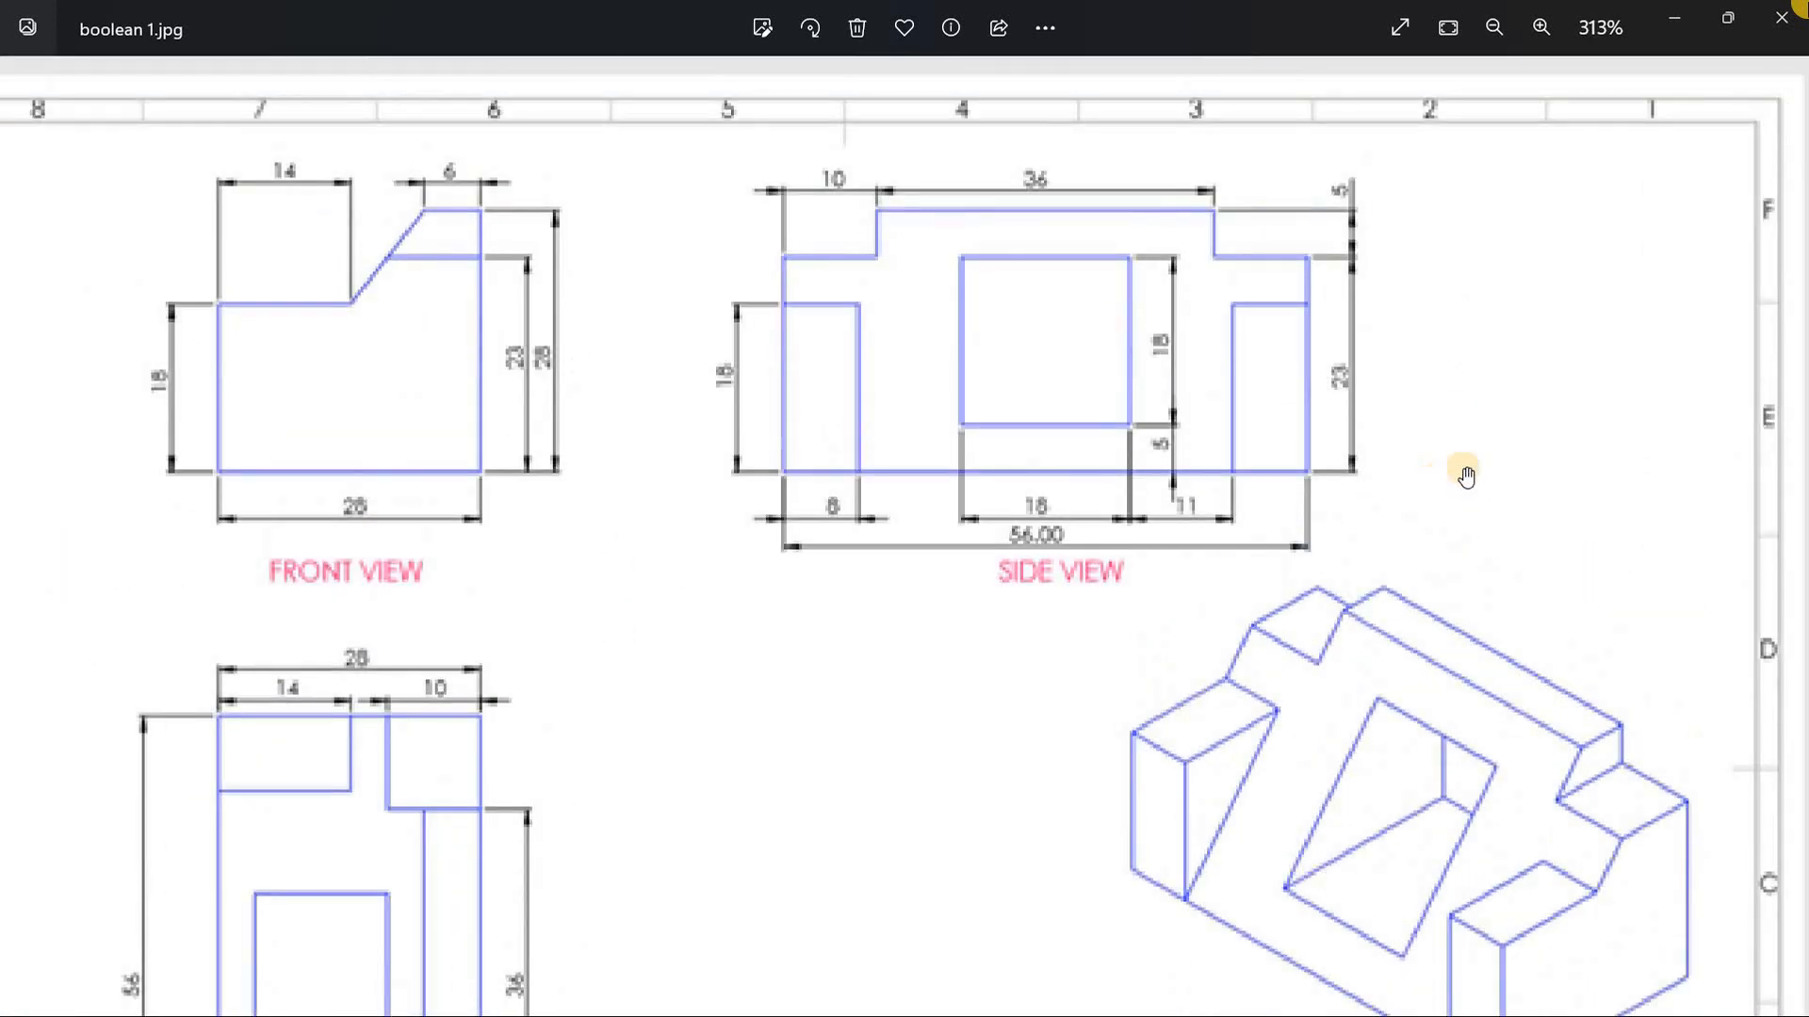
scroll(1308, 408, up, 2)
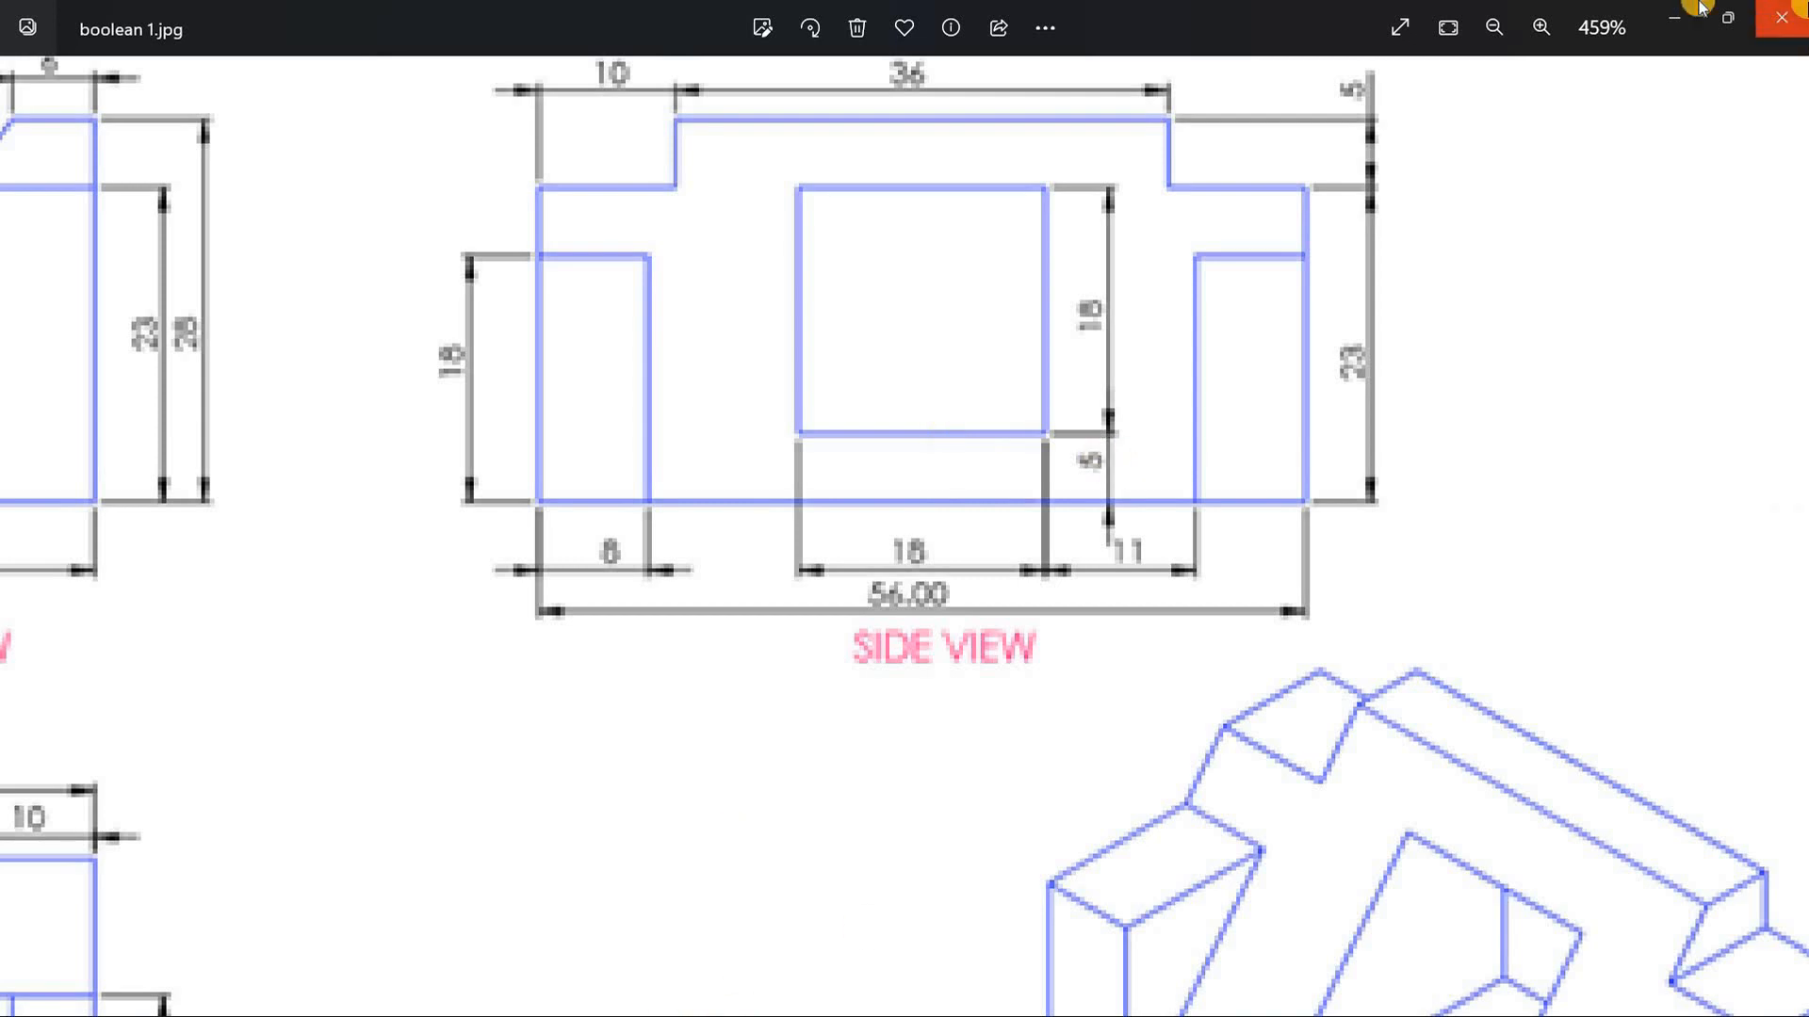
click(1674, 17)
mouse_move(338, 1013)
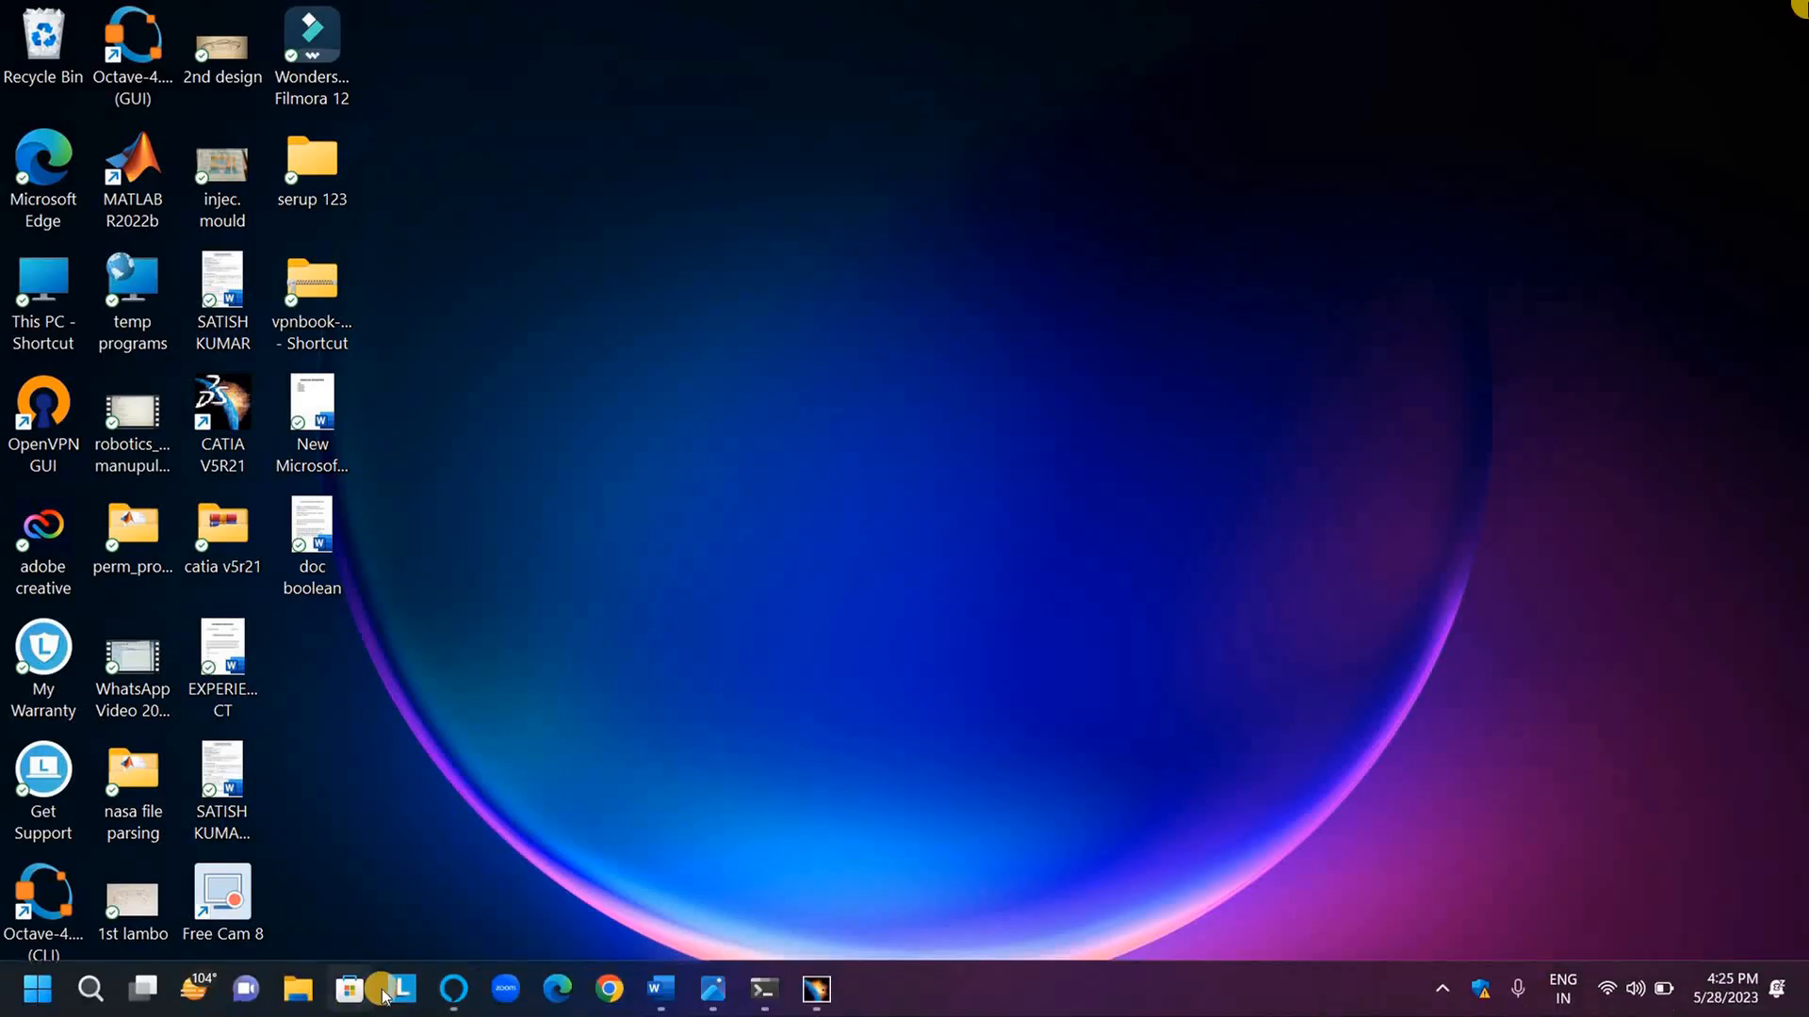
click(815, 989)
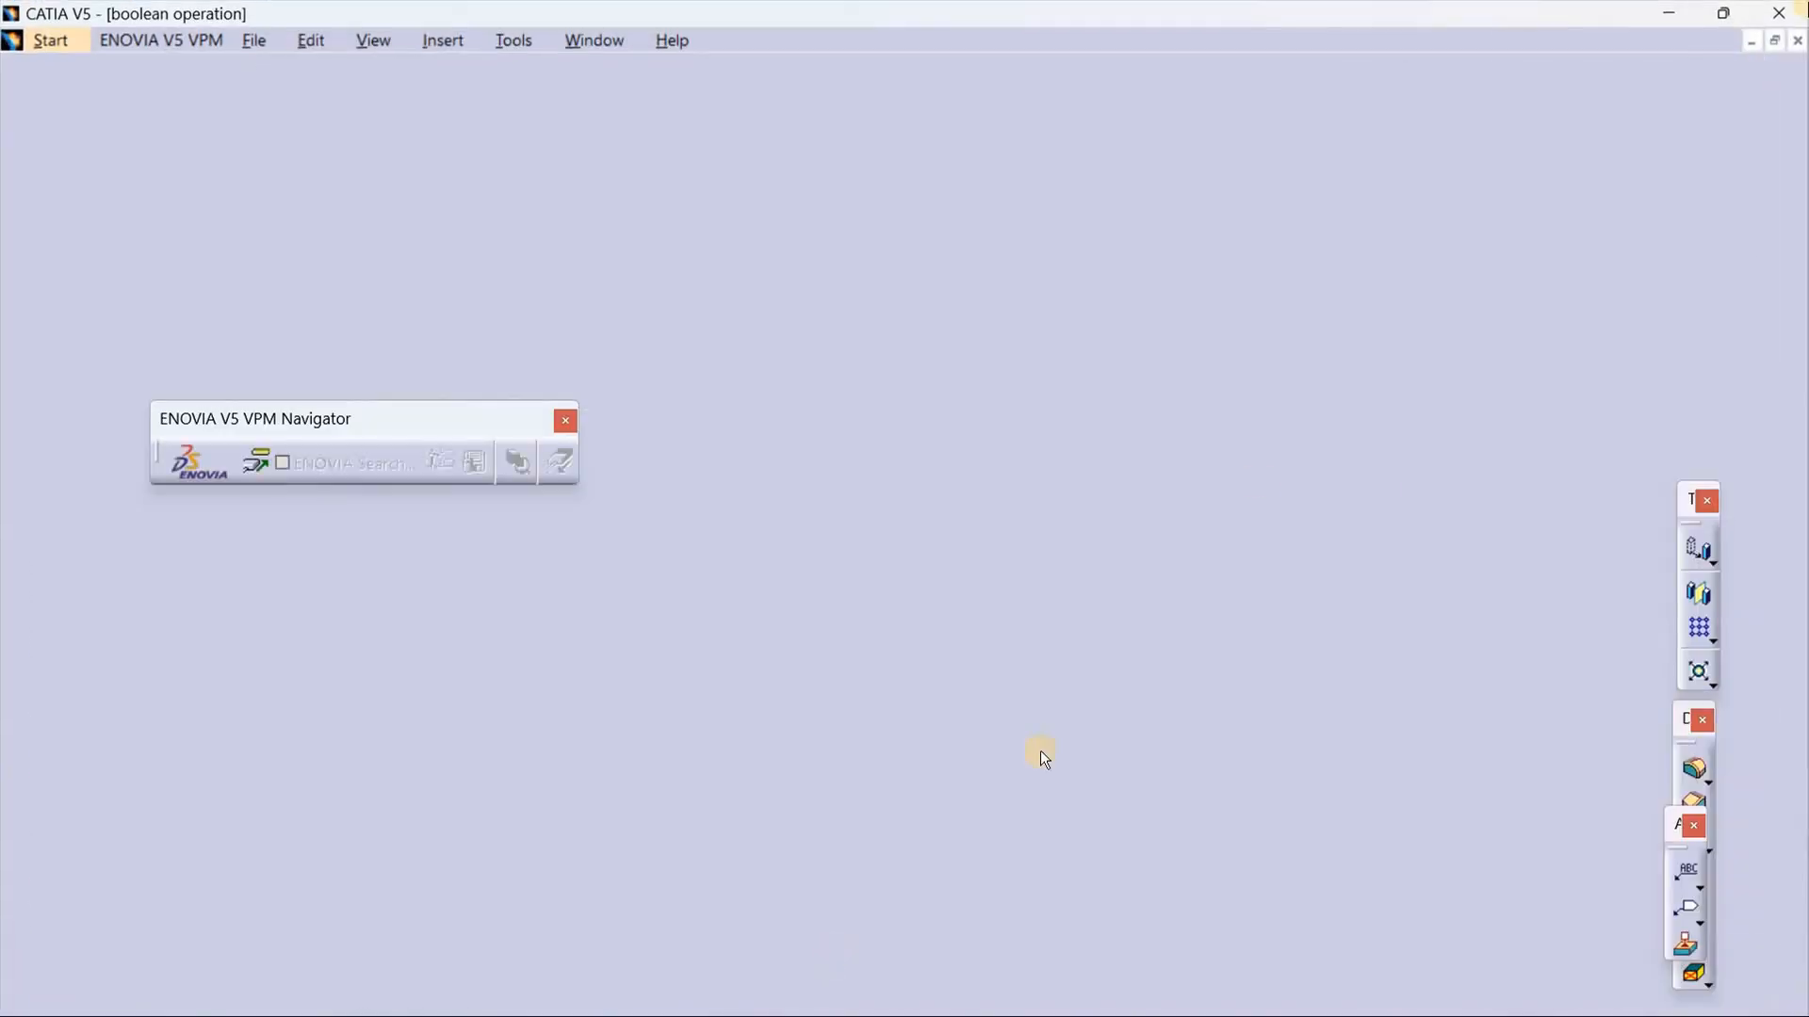
Step: Define Geometrical Set.1 as the in-work object
middle_drag(744, 638, 966, 631)
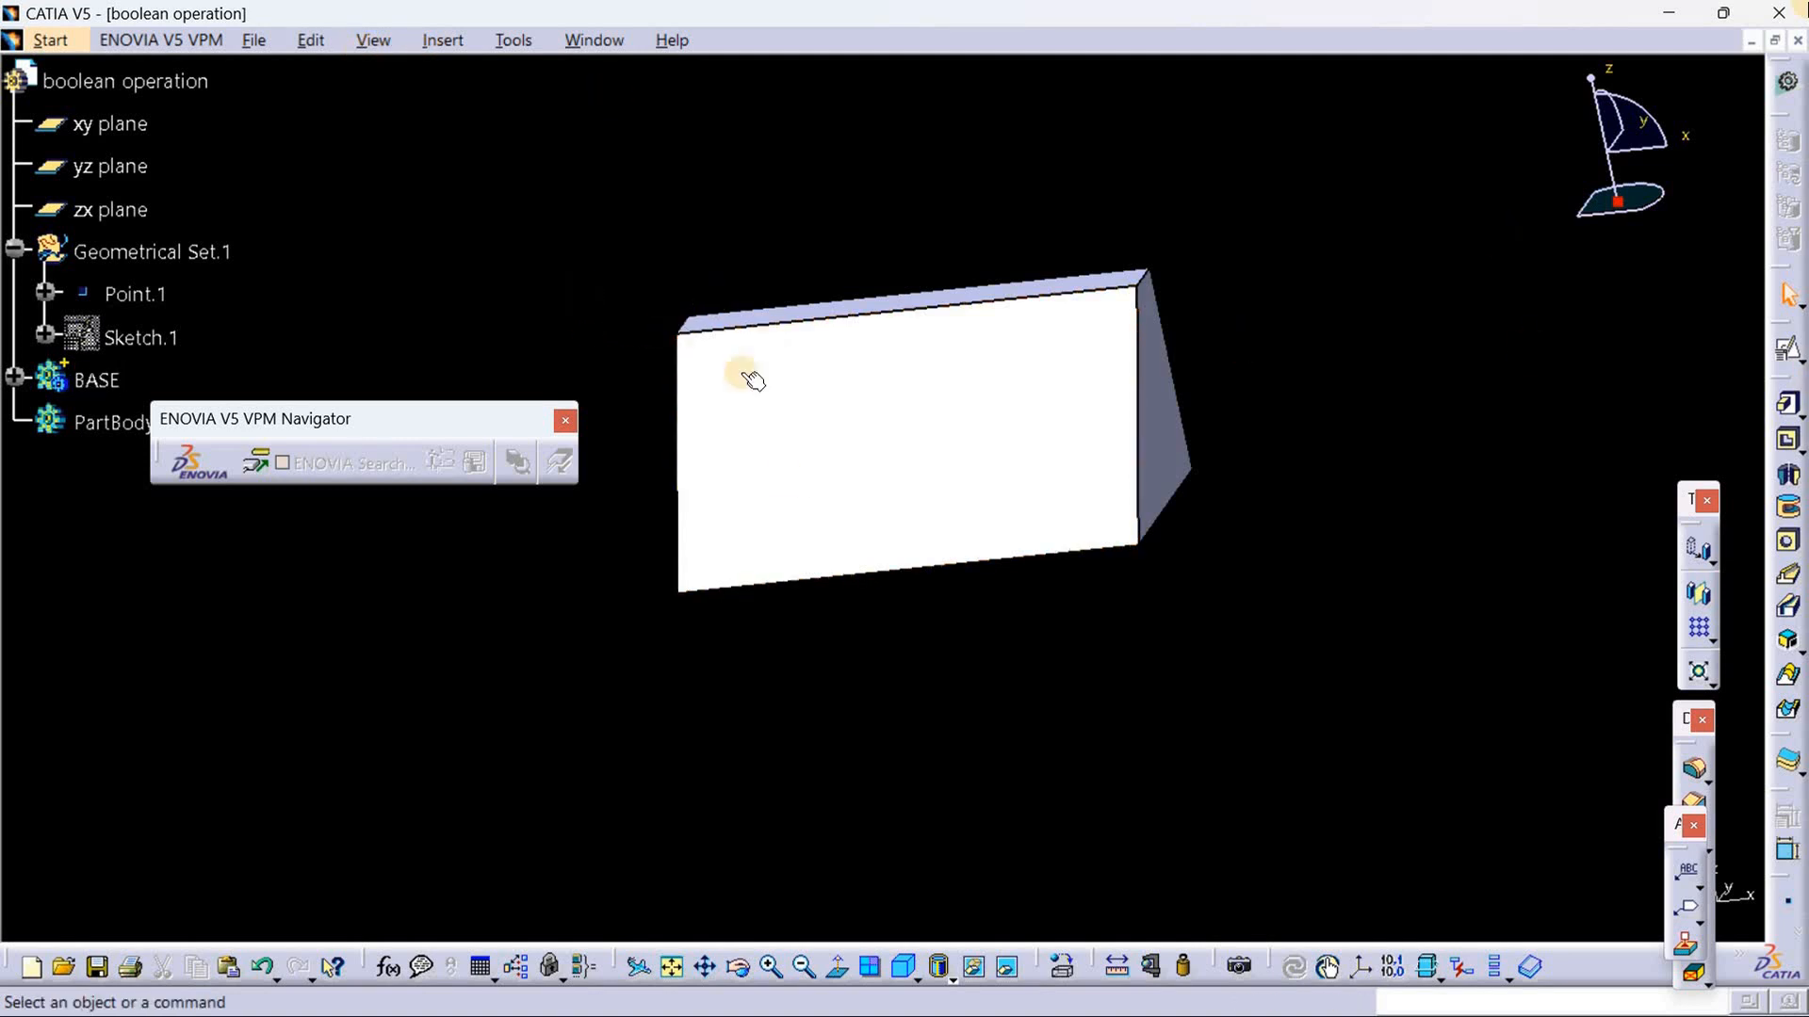
middle_drag(1054, 715, 898, 612)
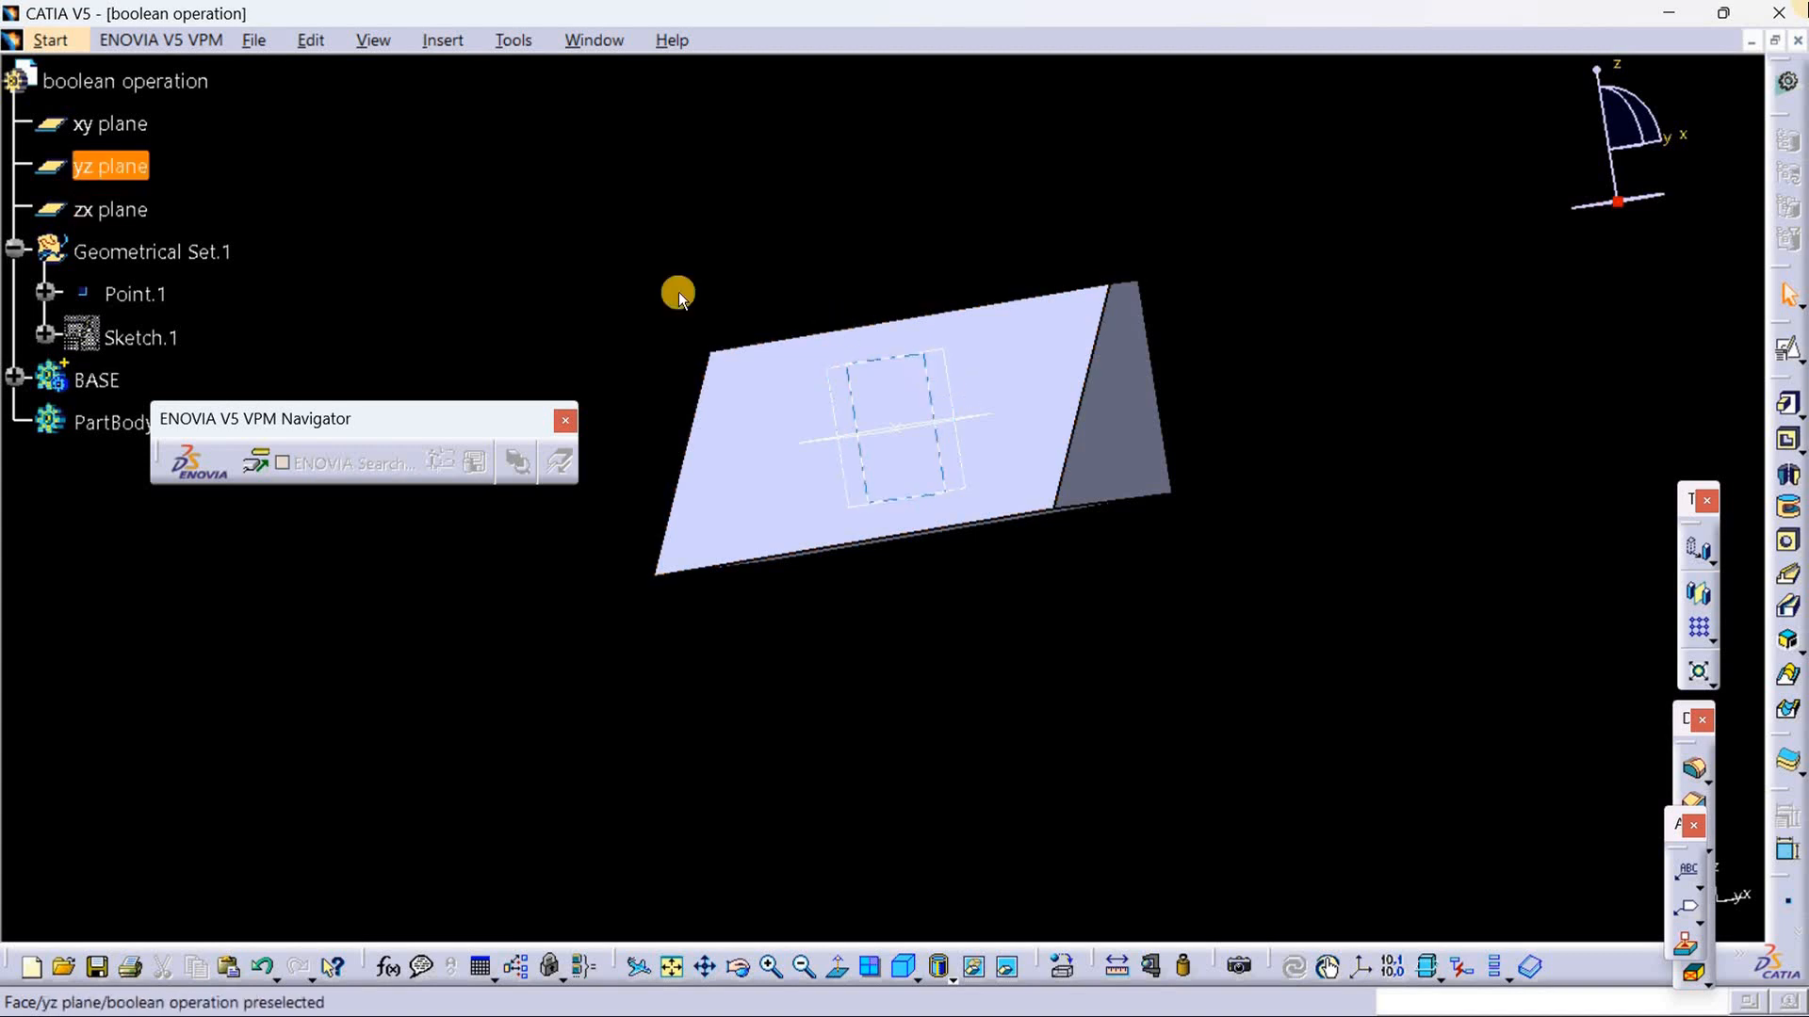
click(212, 258)
right_click(207, 258)
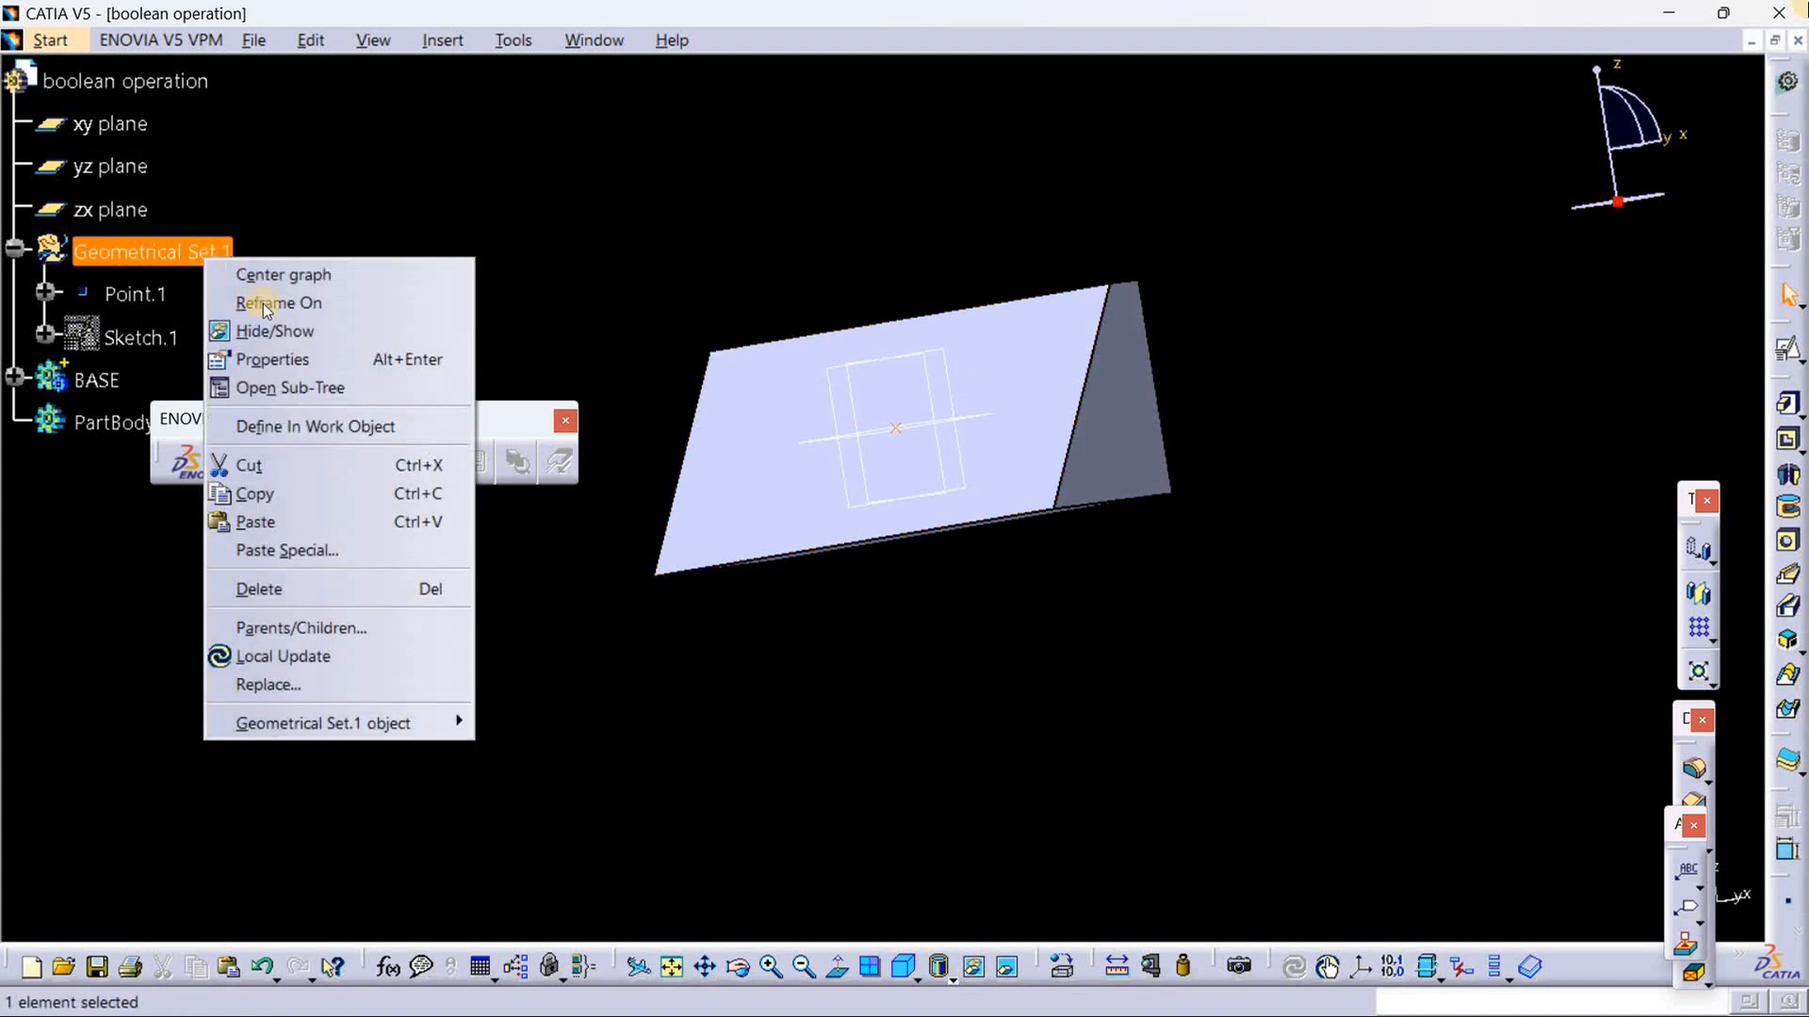
click(348, 427)
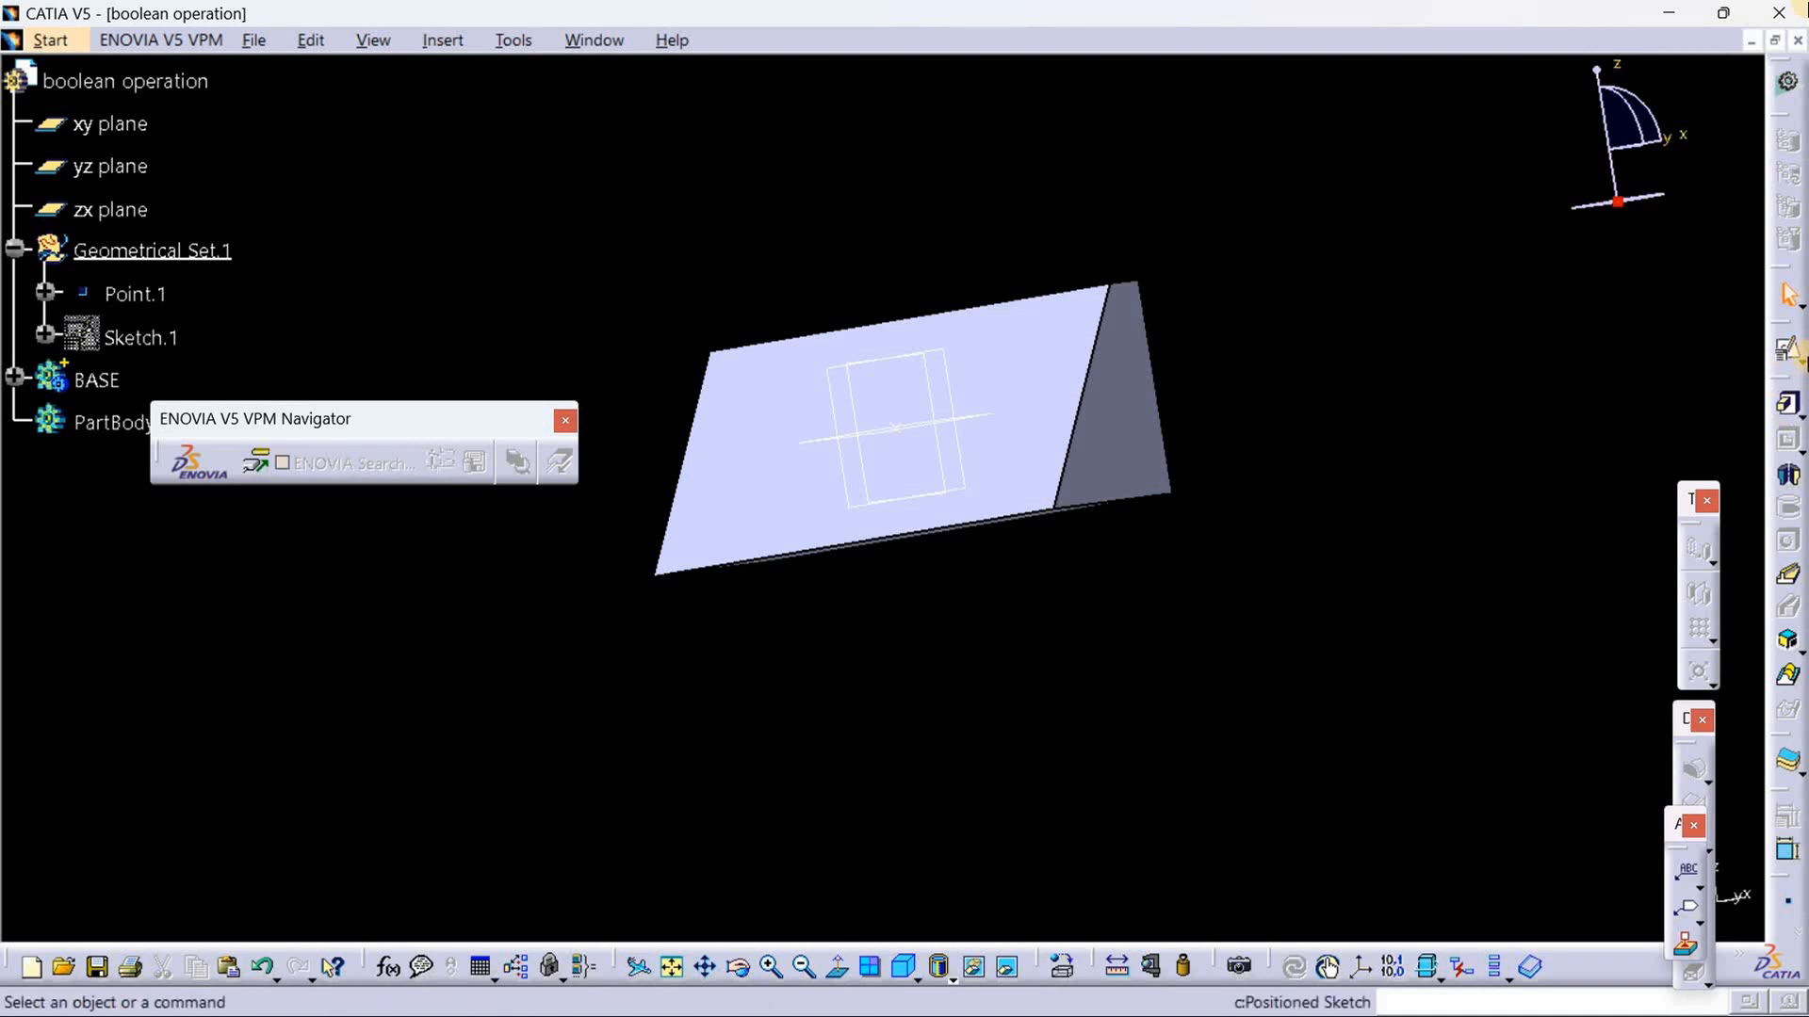
Step: Create a positioned sketch on the zx plane, with Point.1 as projection-point origin and the H direction reversed
click(1799, 362)
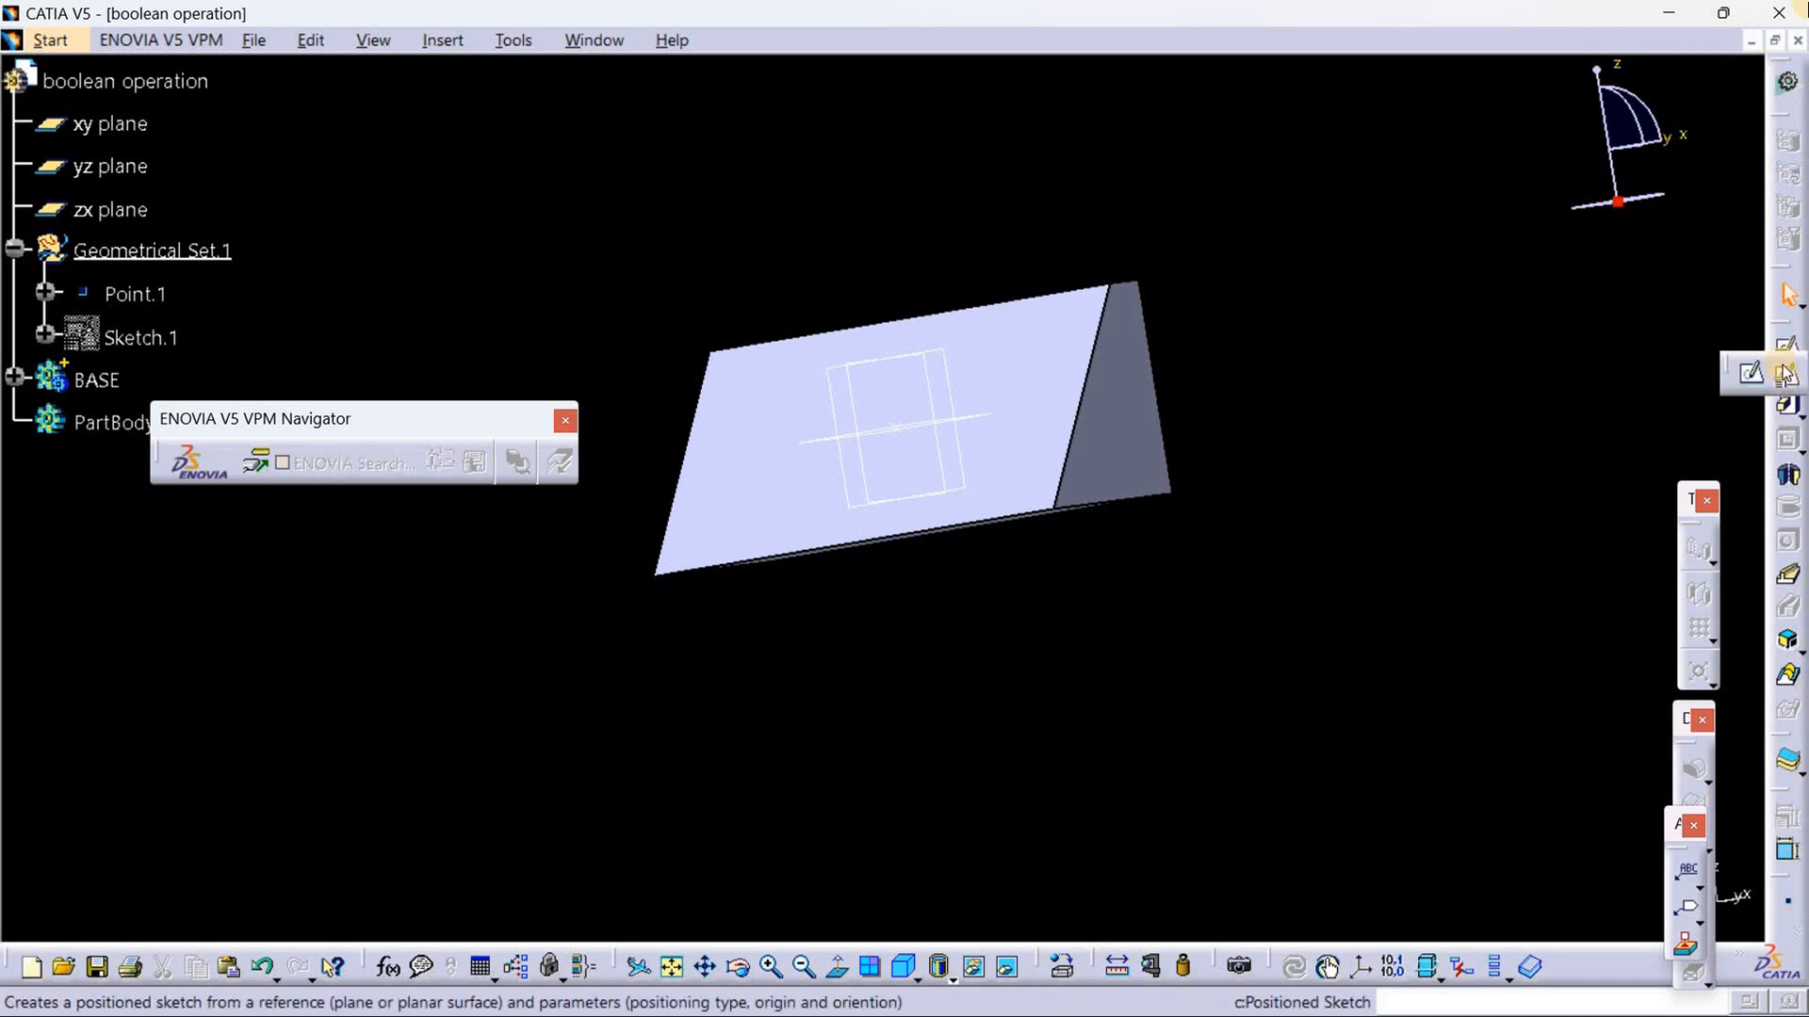
click(1785, 374)
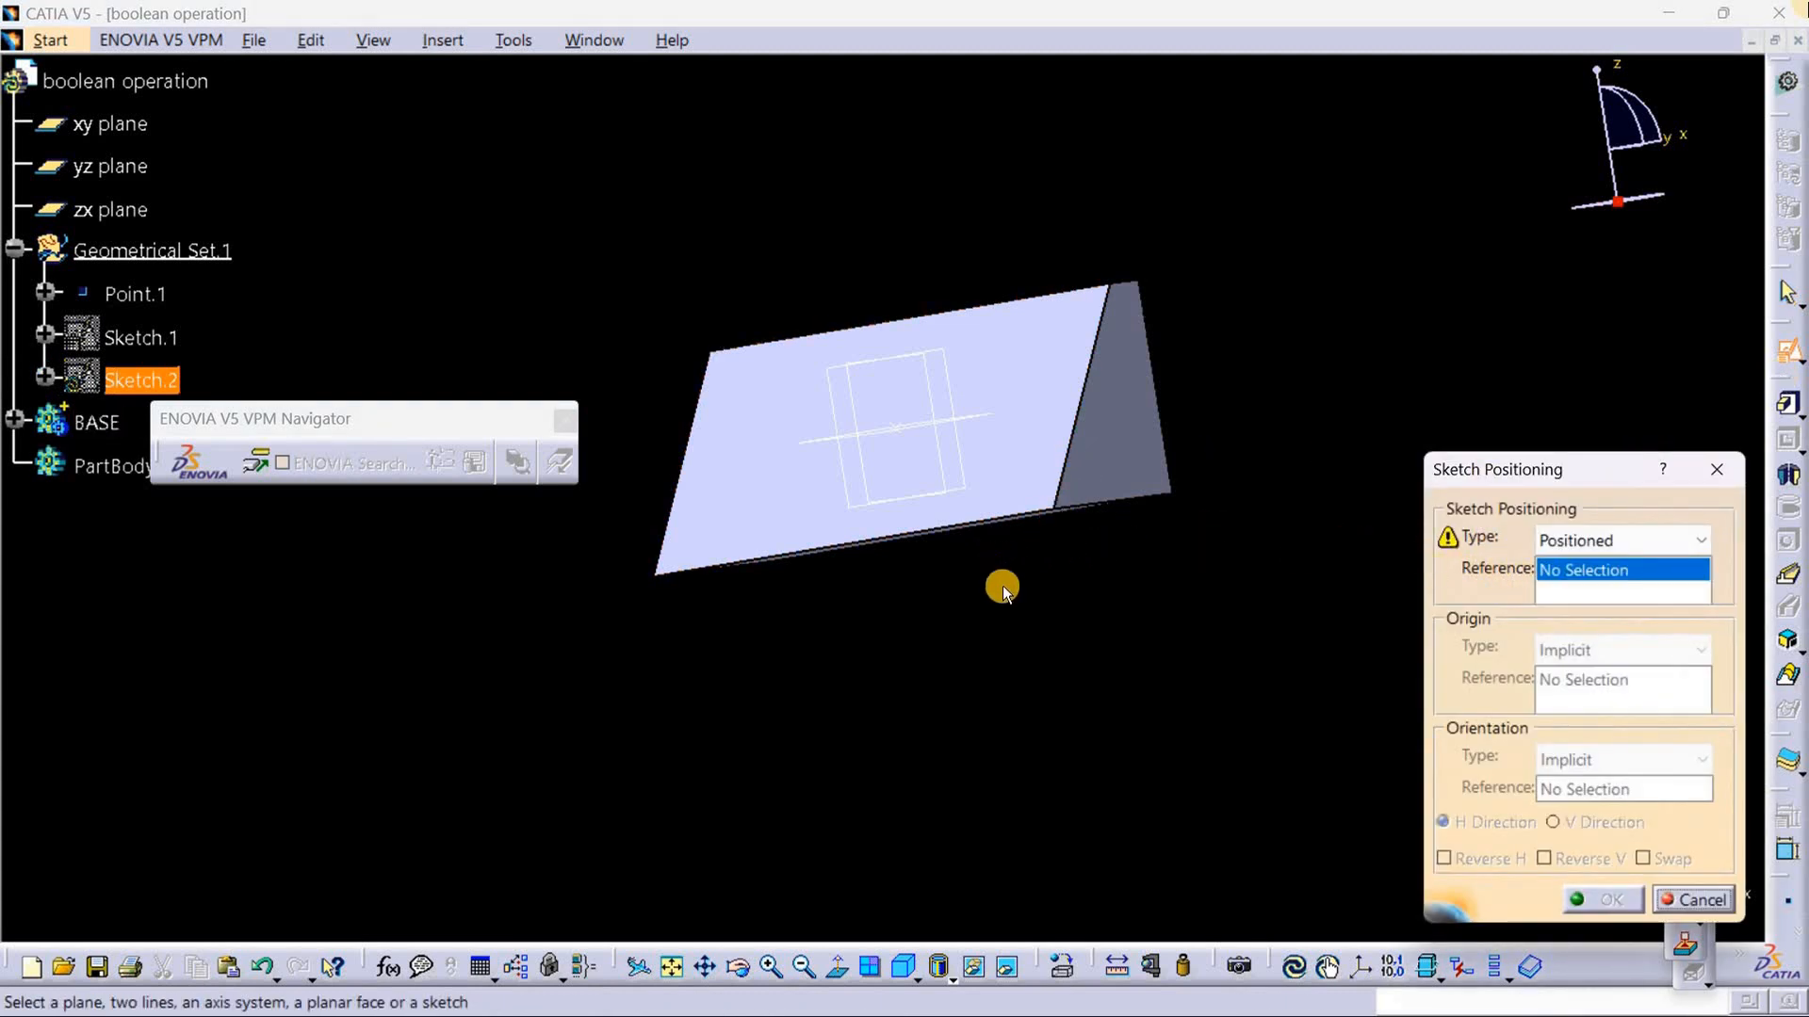
middle_drag(998, 585, 1083, 500)
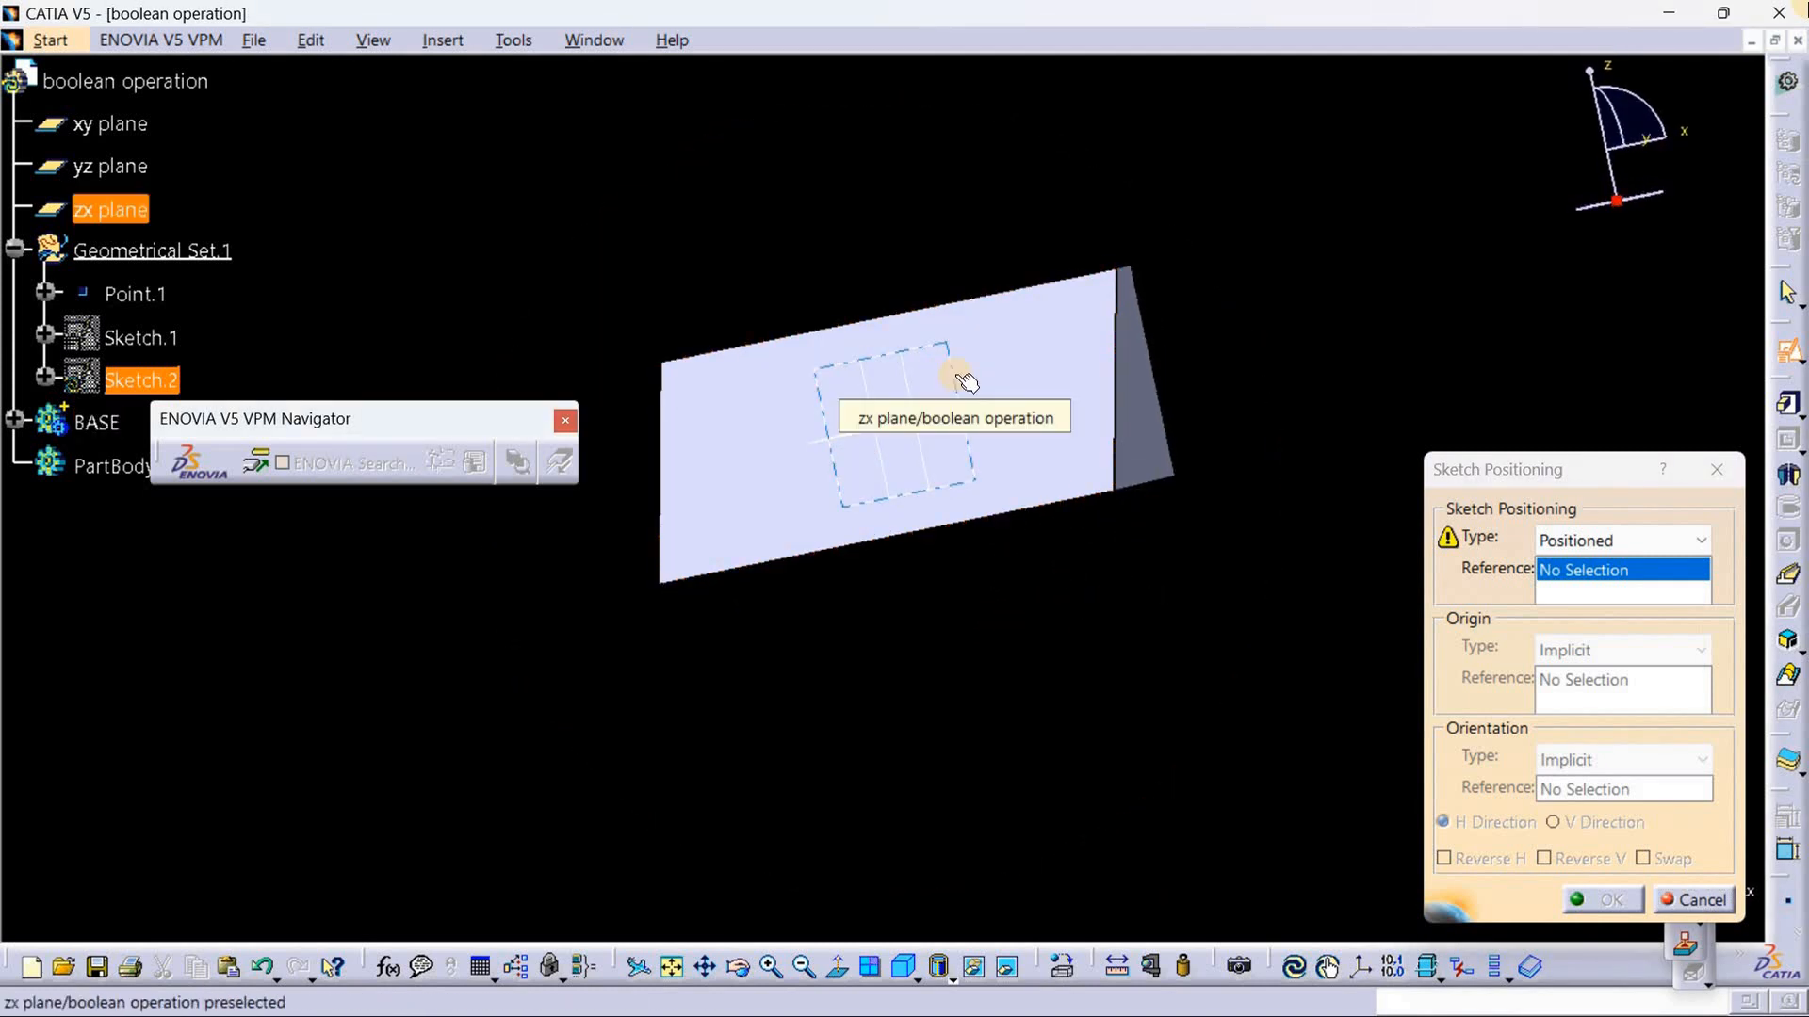
click(965, 382)
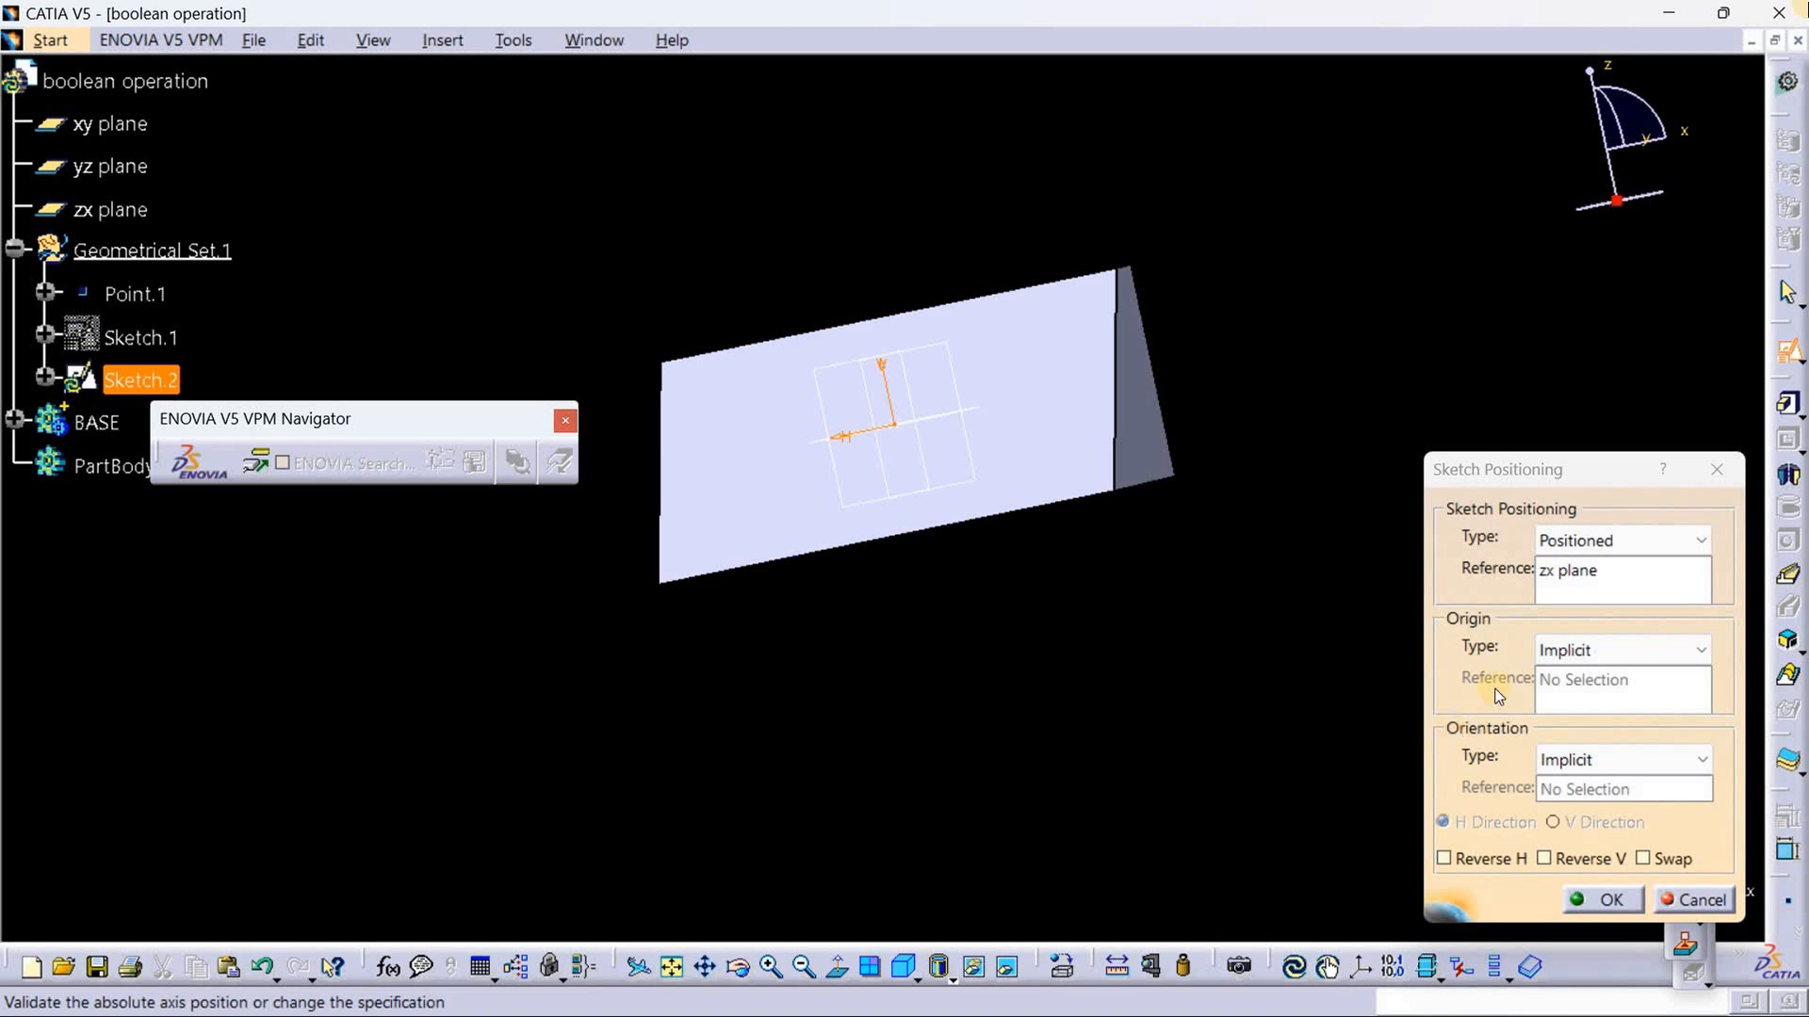
click(1569, 650)
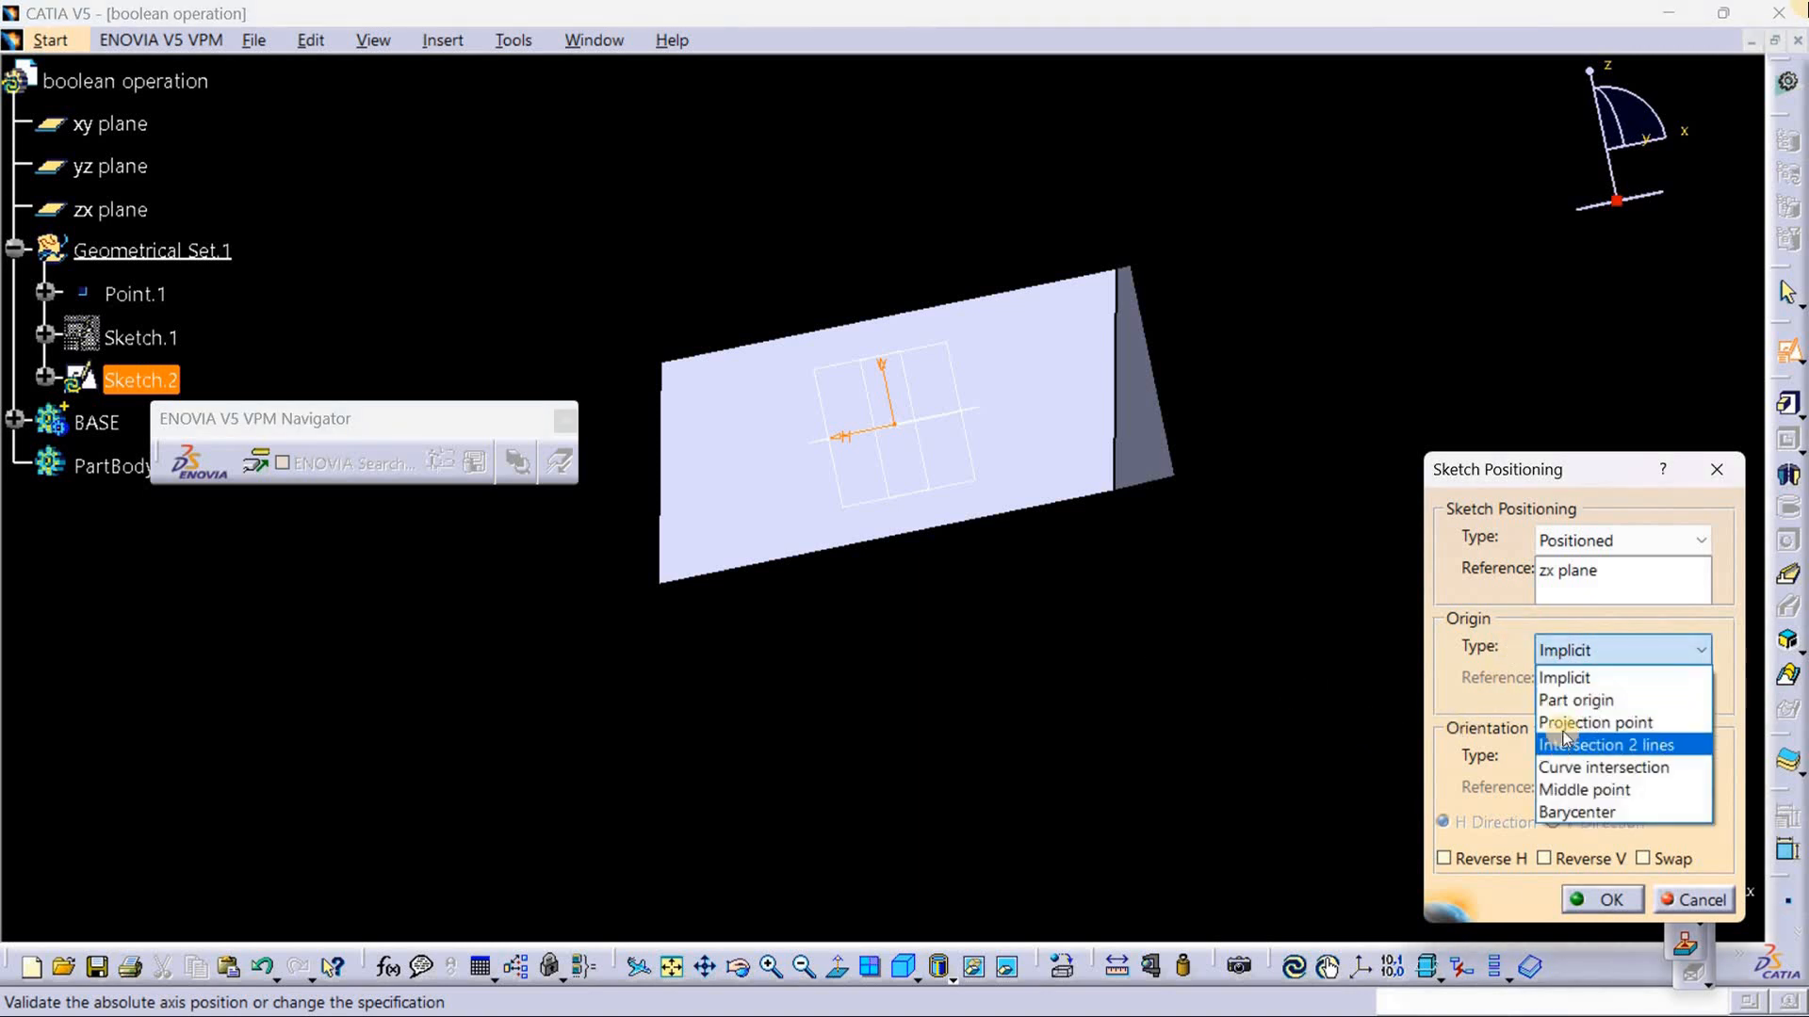
click(1567, 723)
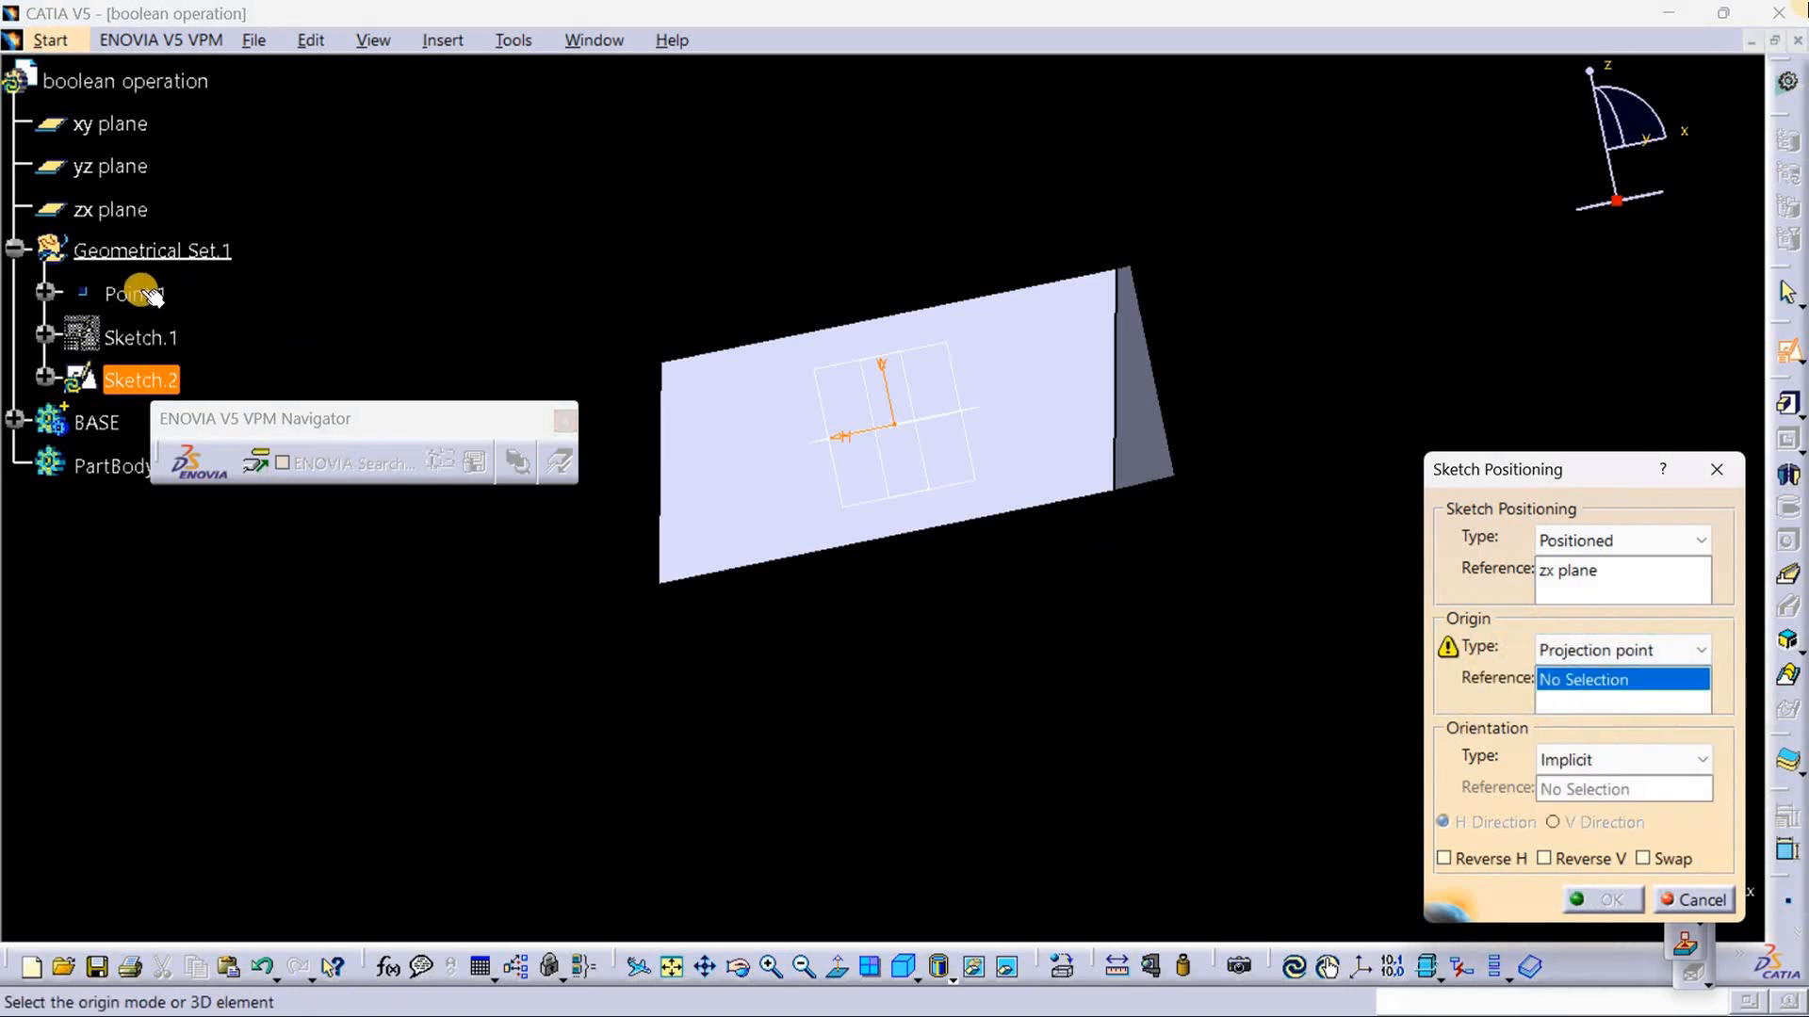
click(135, 297)
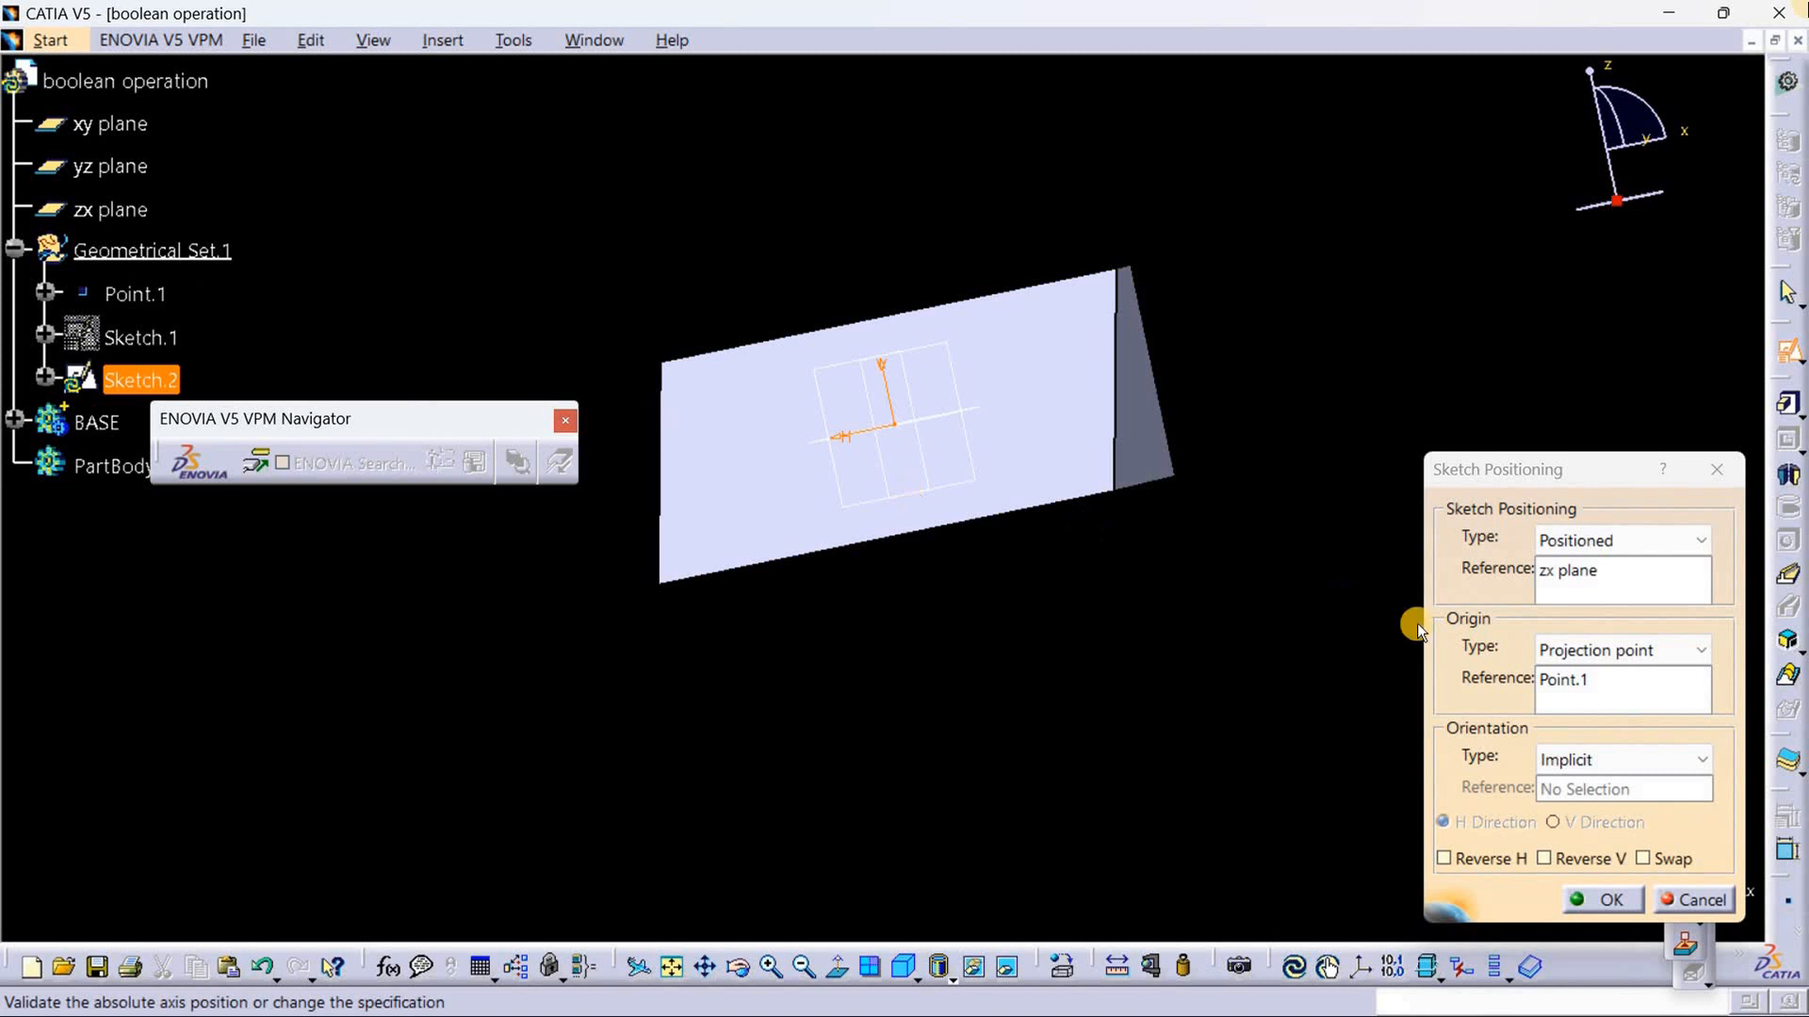
click(1501, 855)
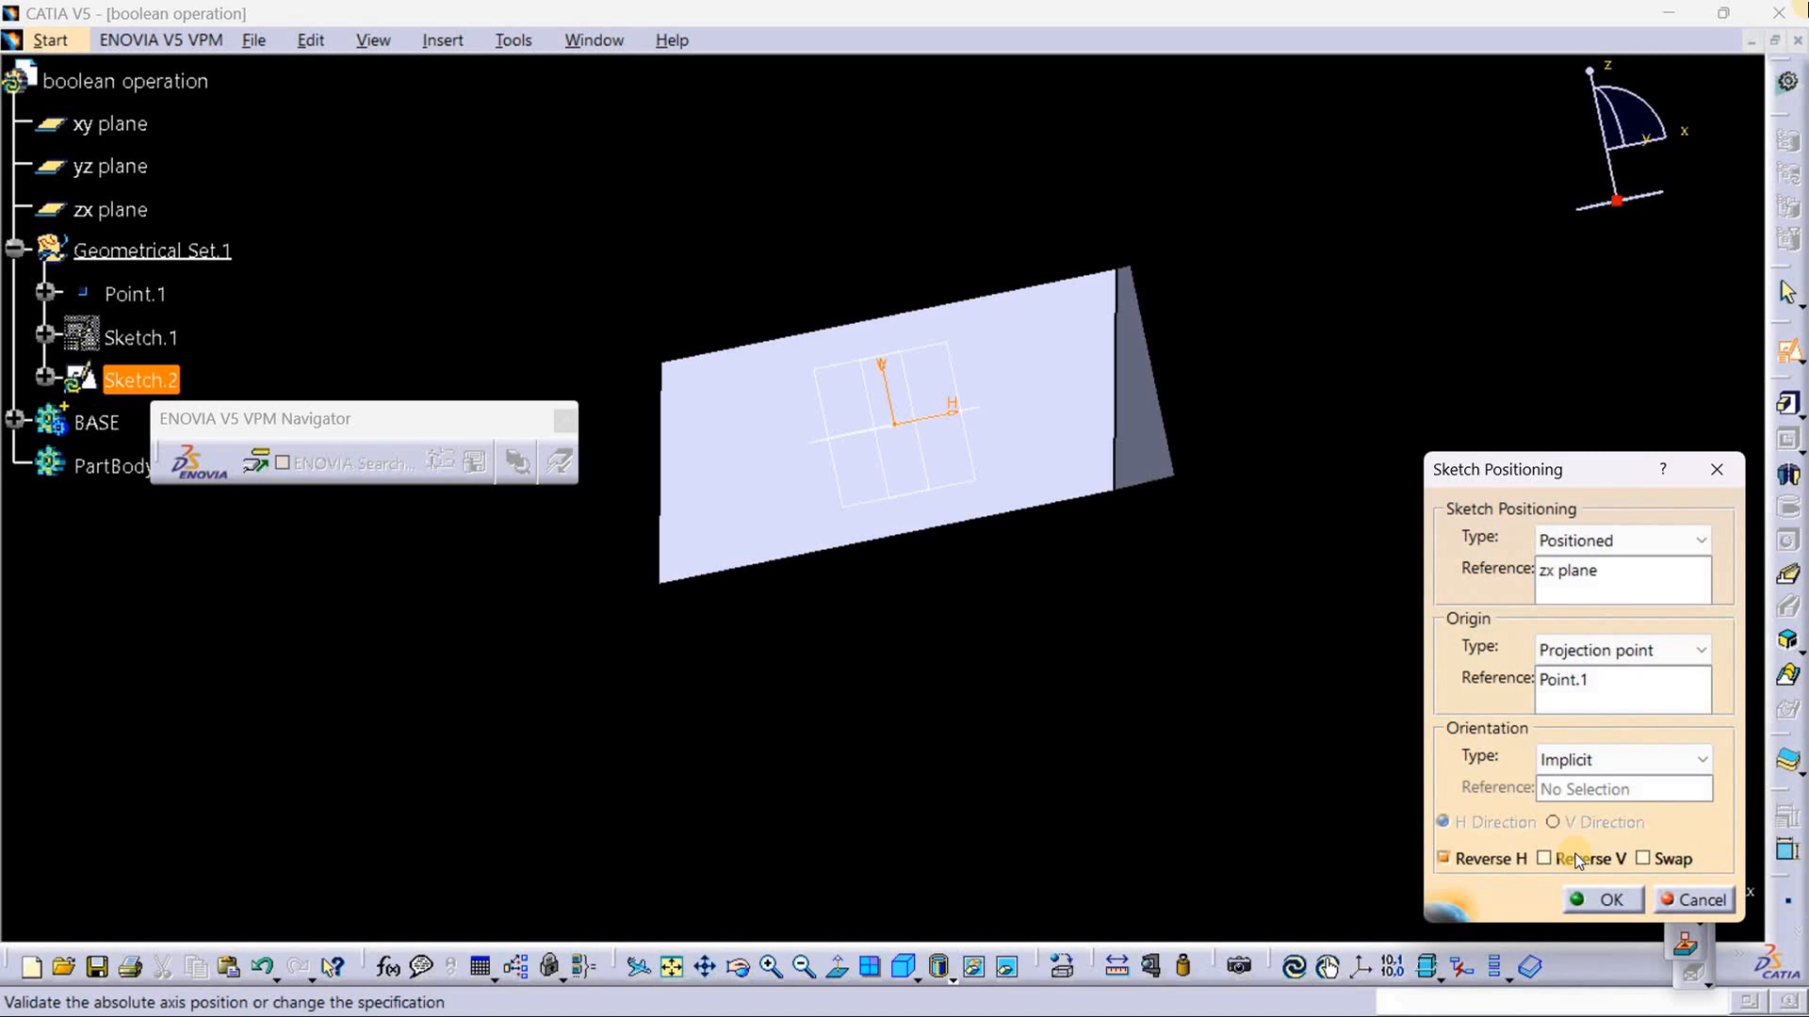
click(1611, 902)
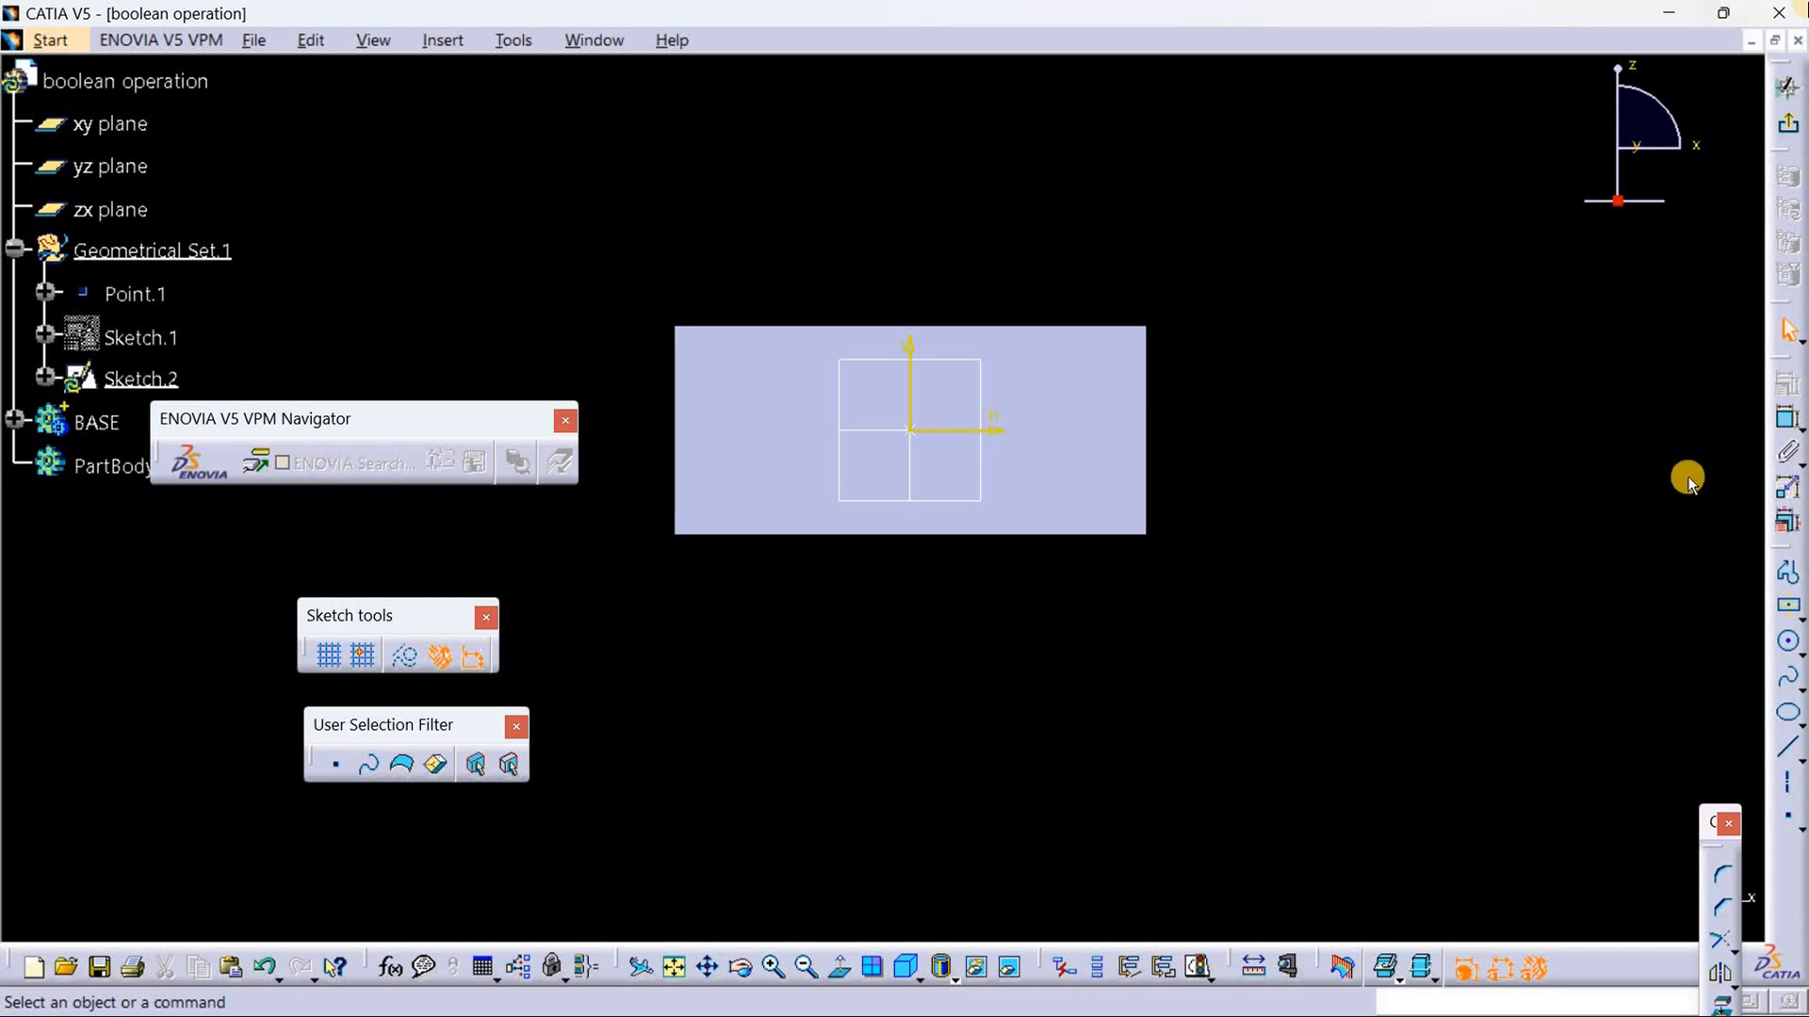
Step: Draw a centered rectangle about 20 mm wide and 20 mm high on the sketch origin
click(1059, 491)
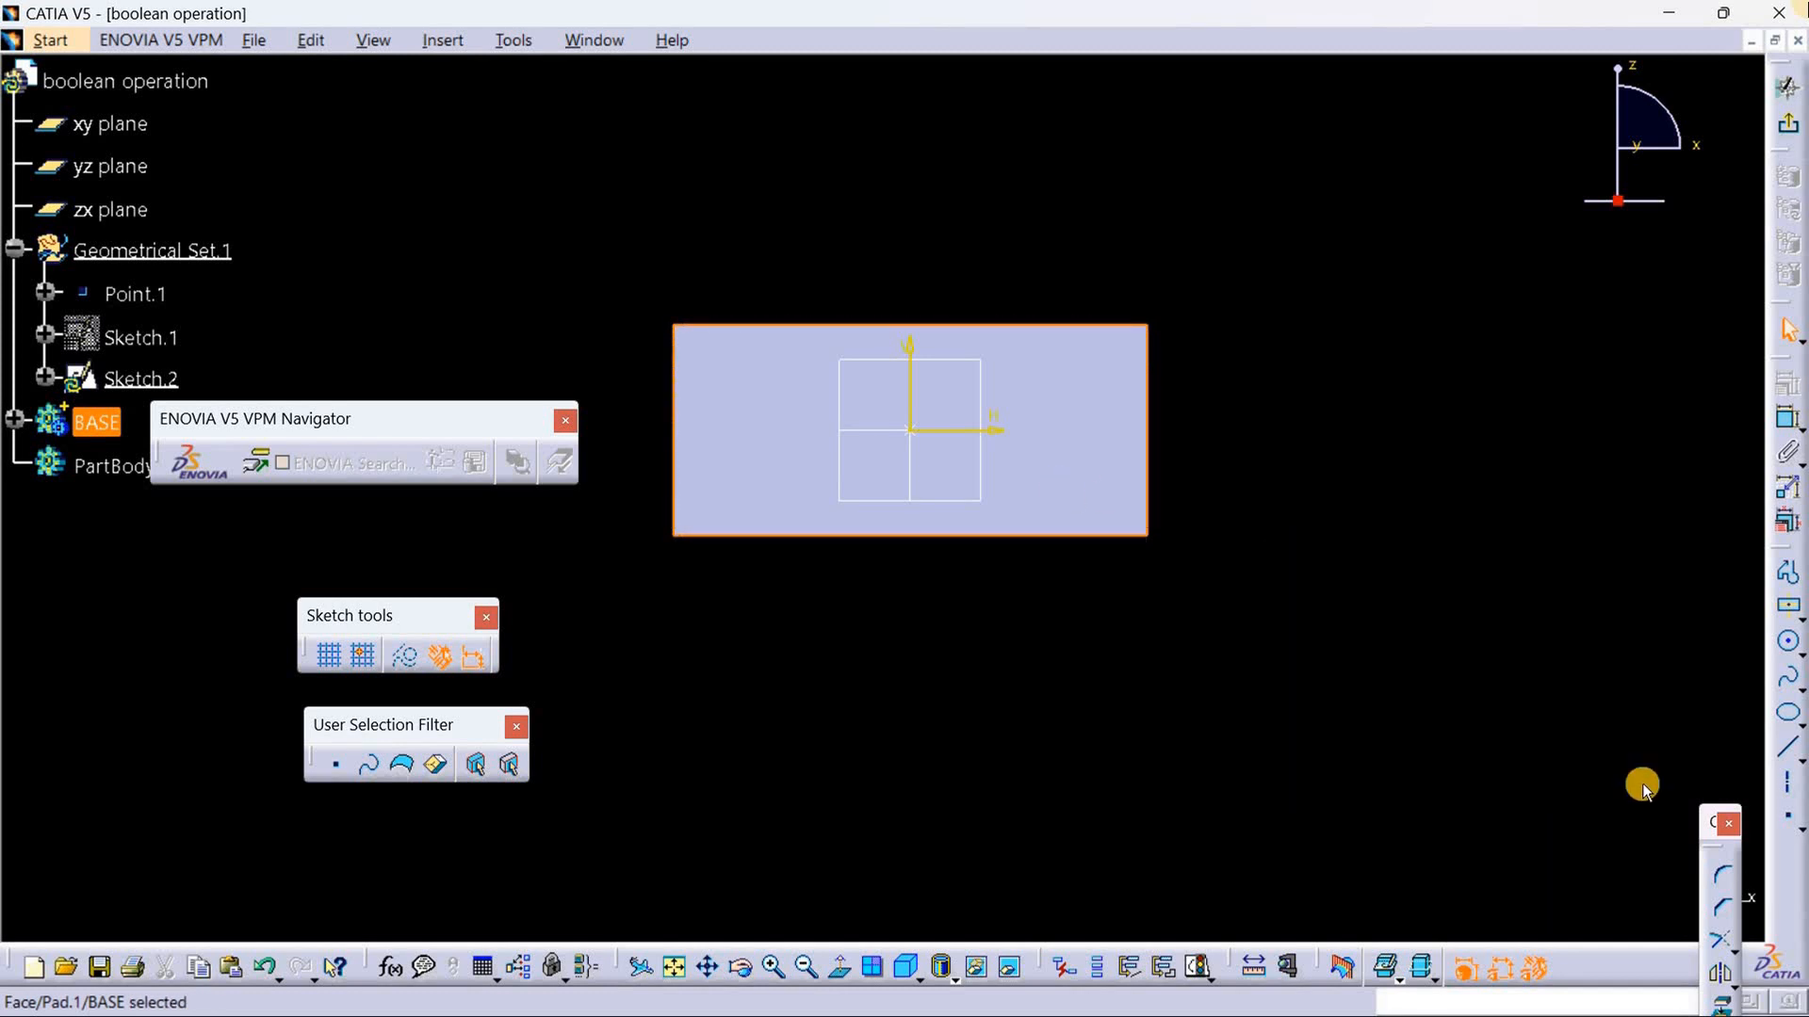
click(1437, 613)
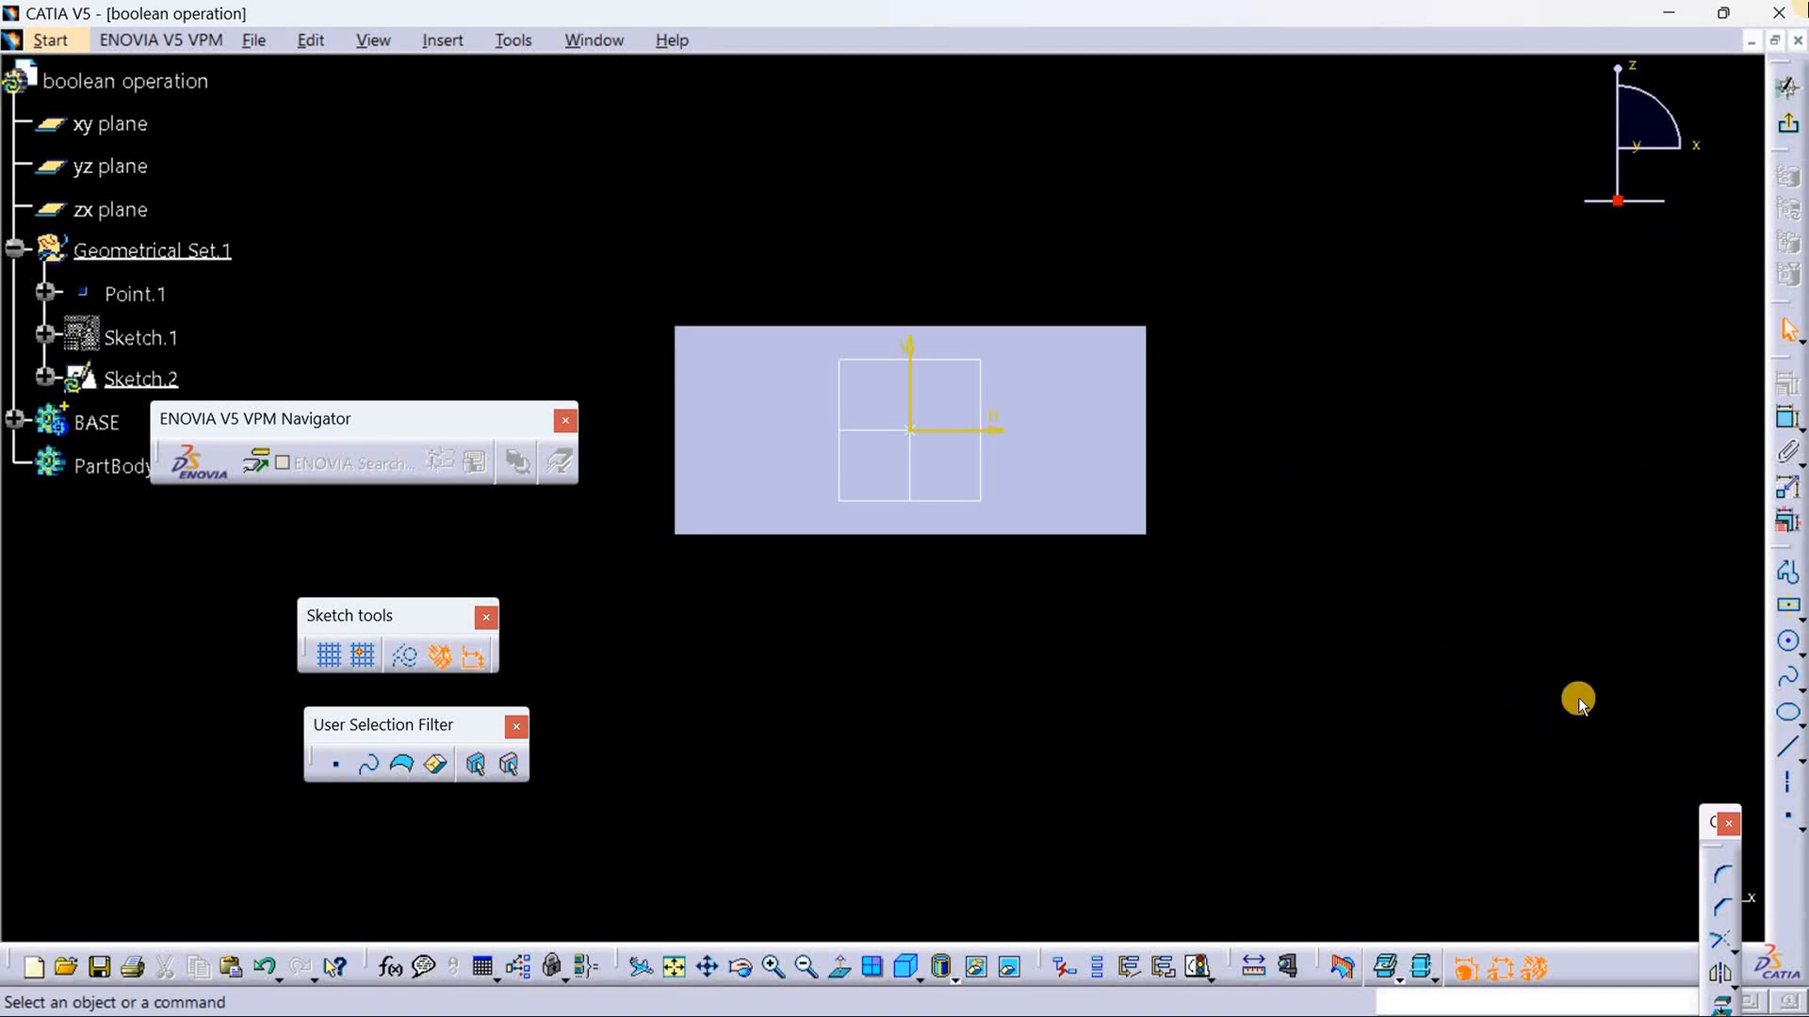
click(1799, 617)
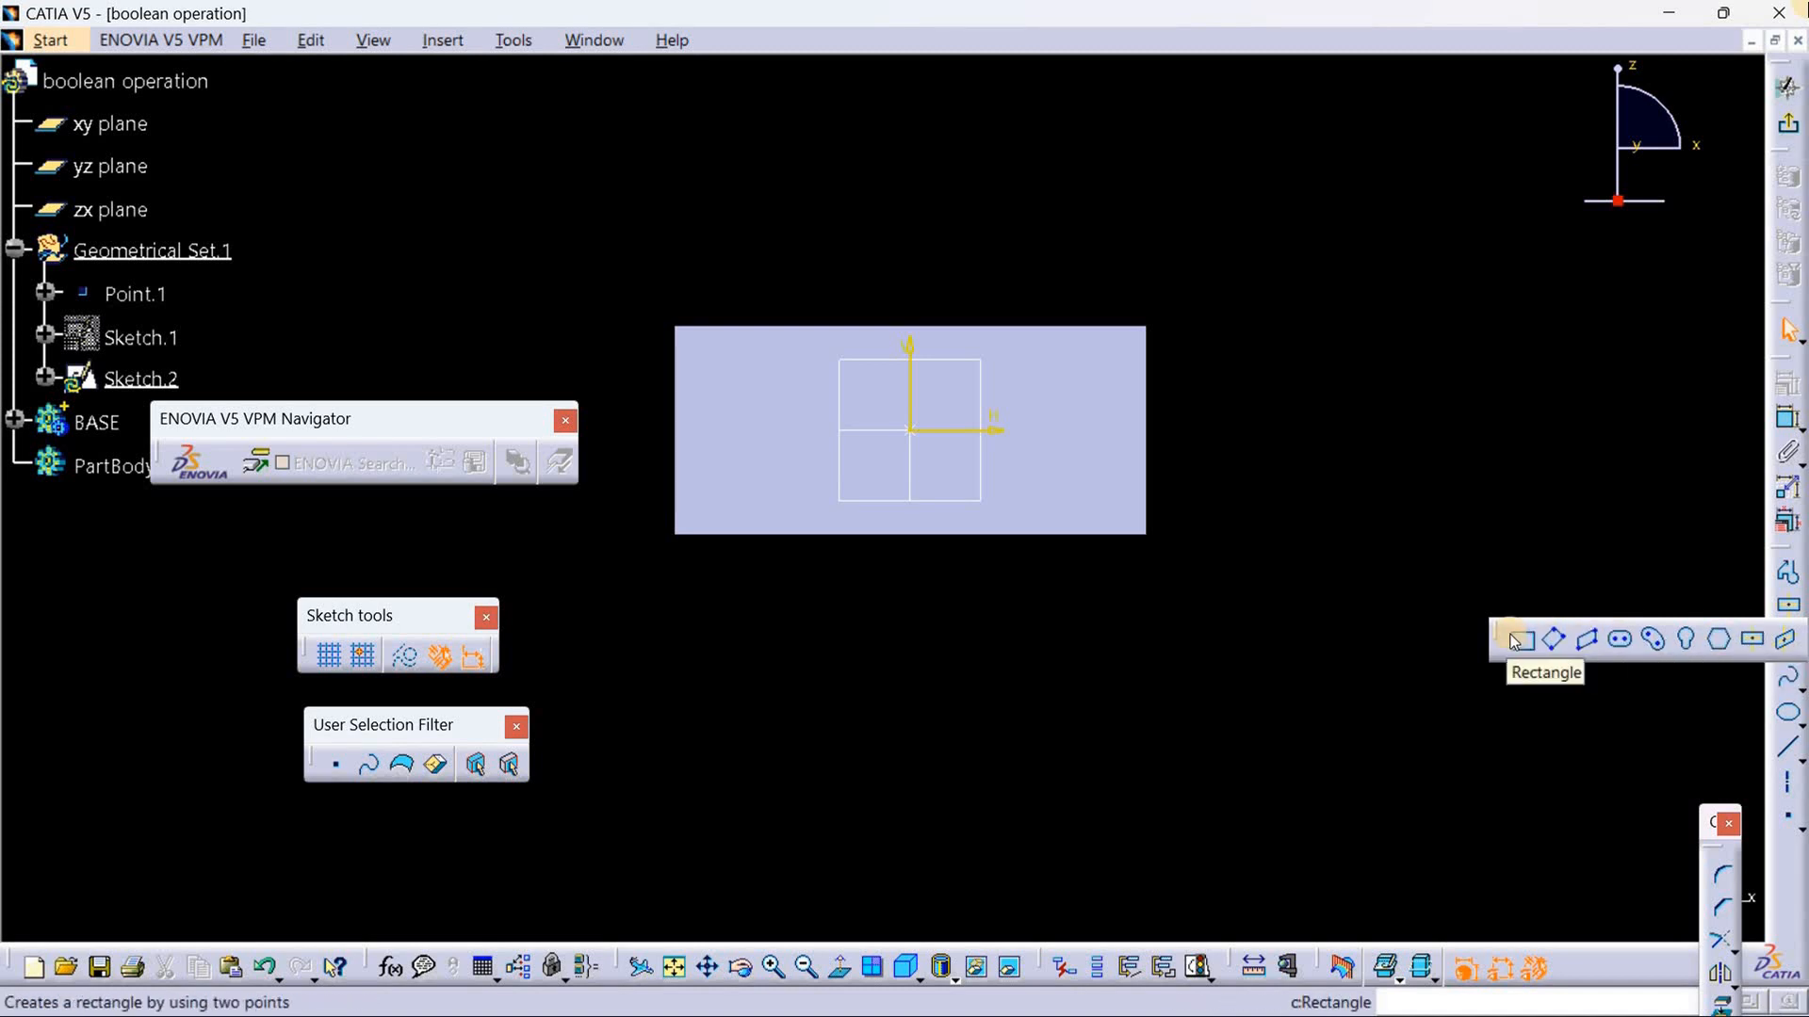
click(1755, 643)
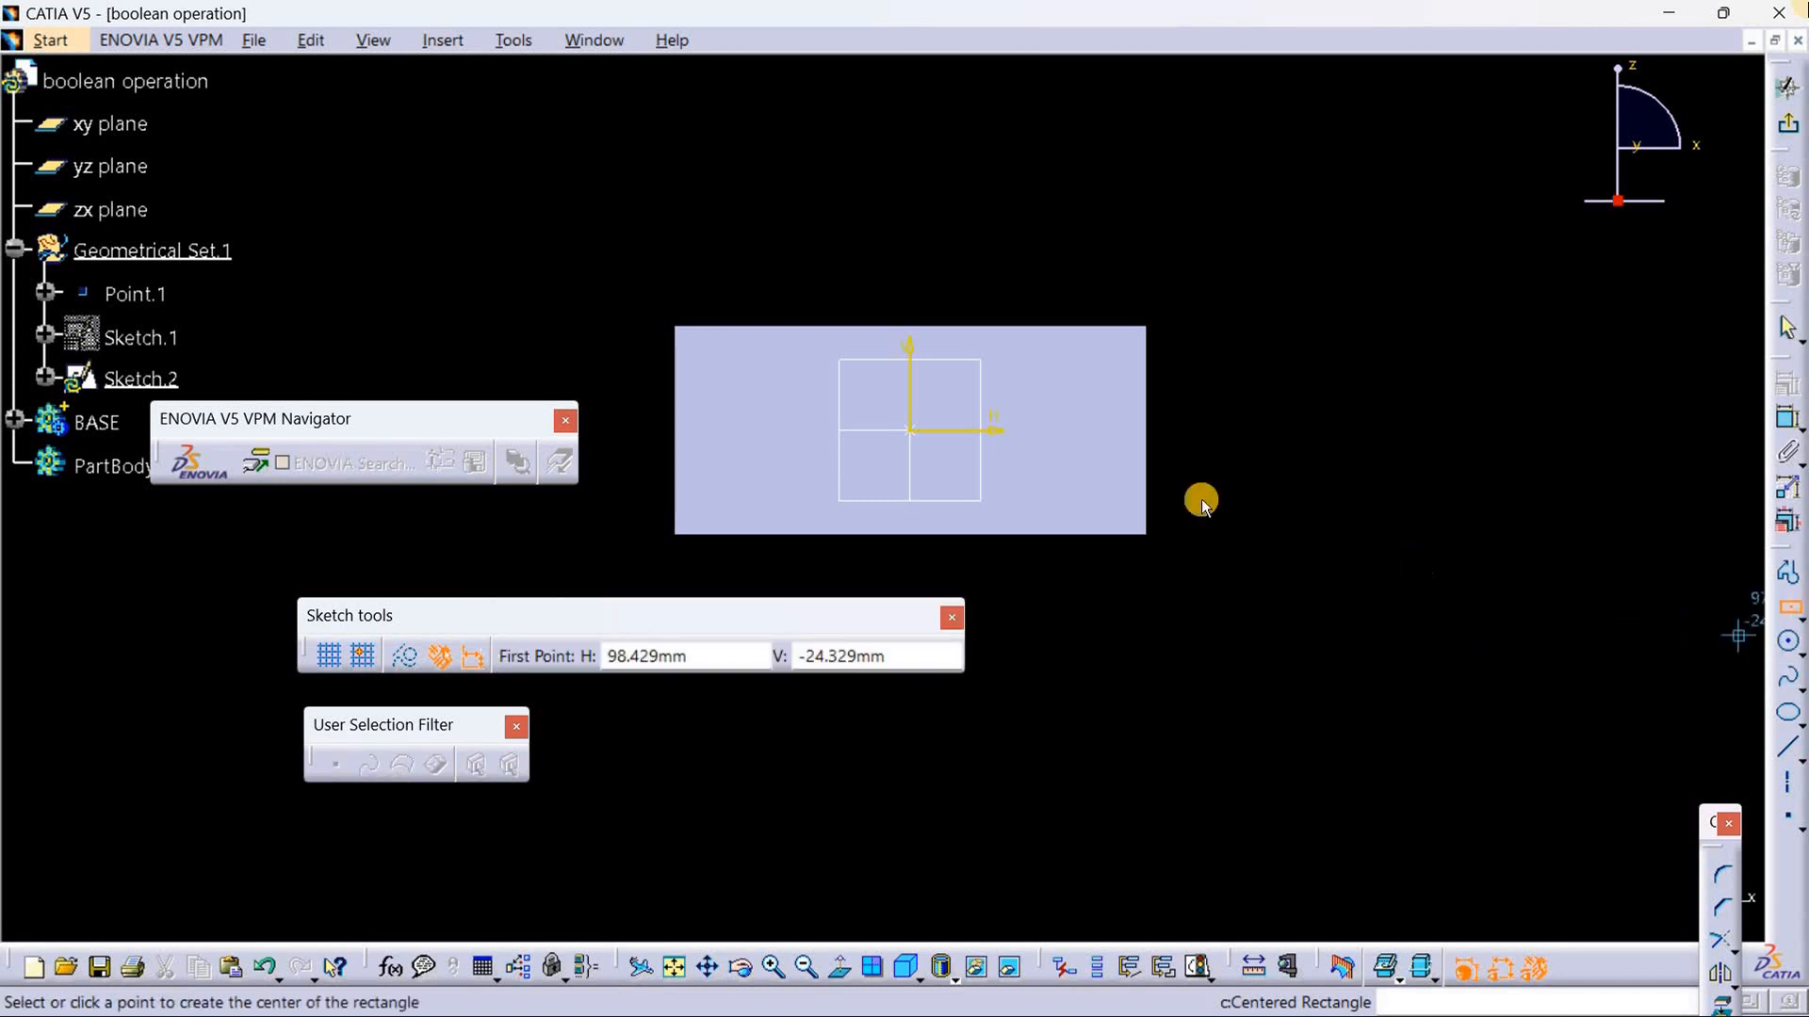
click(910, 431)
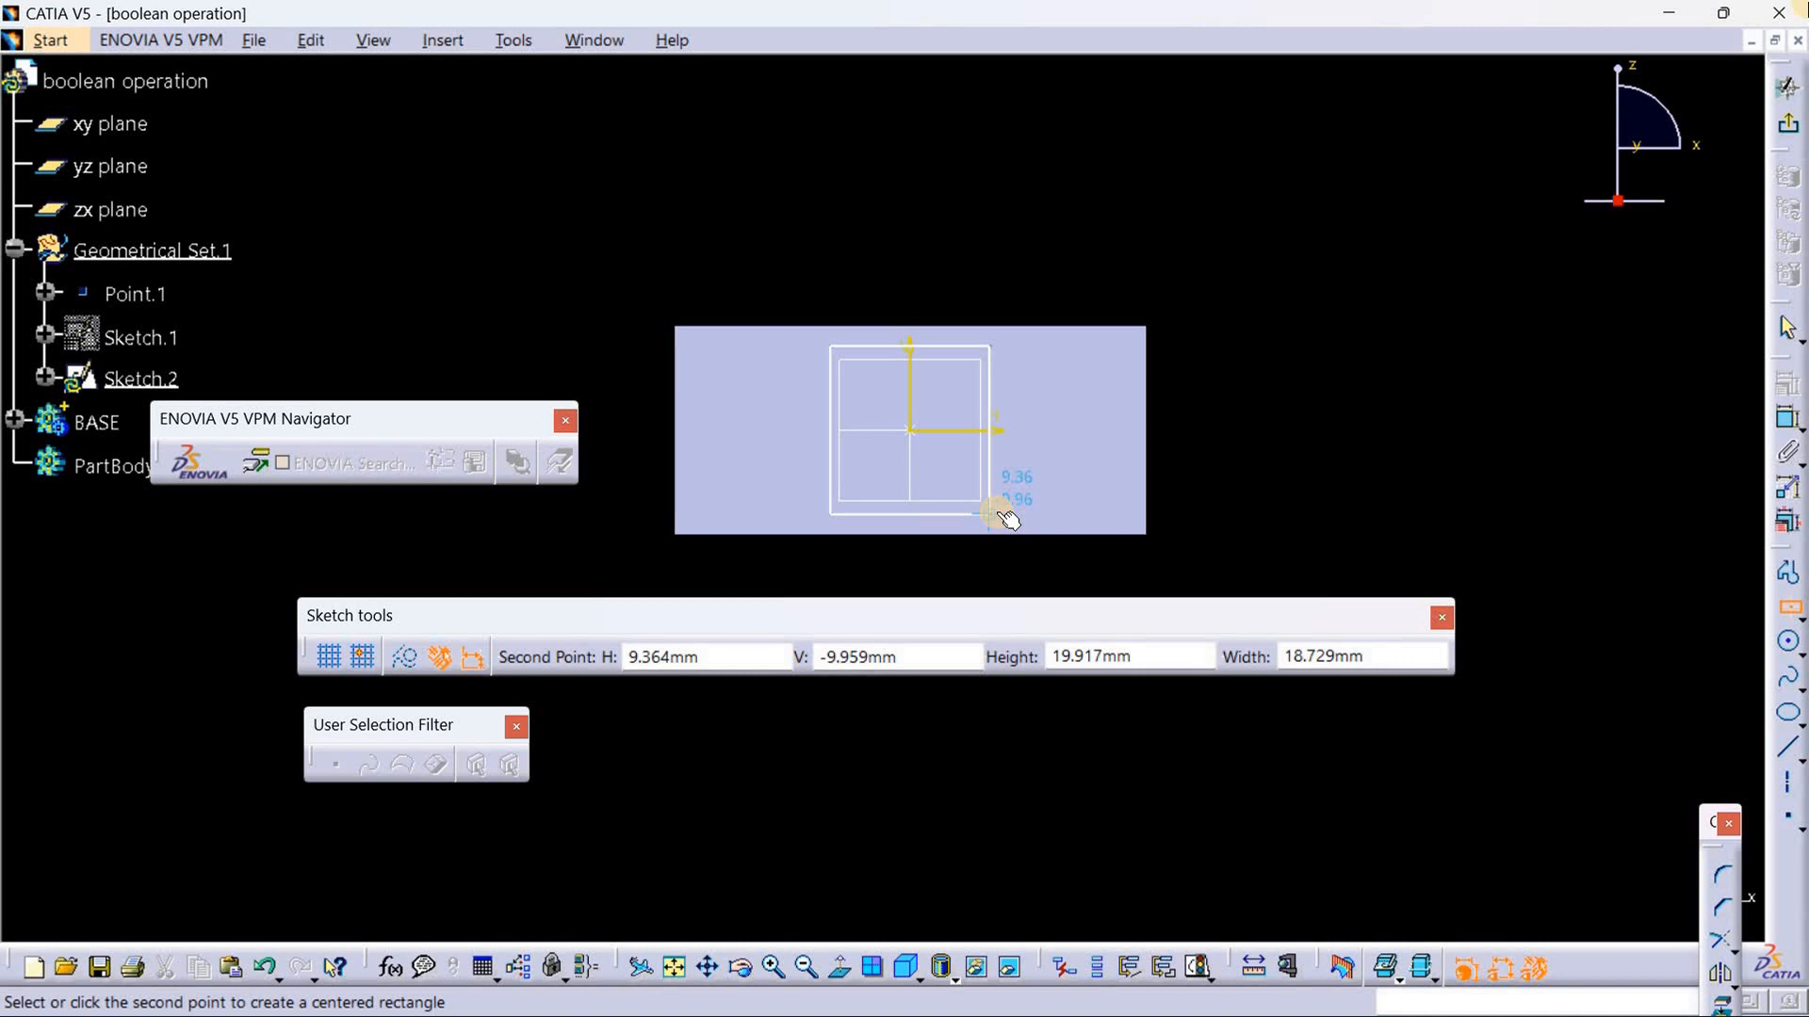
click(995, 513)
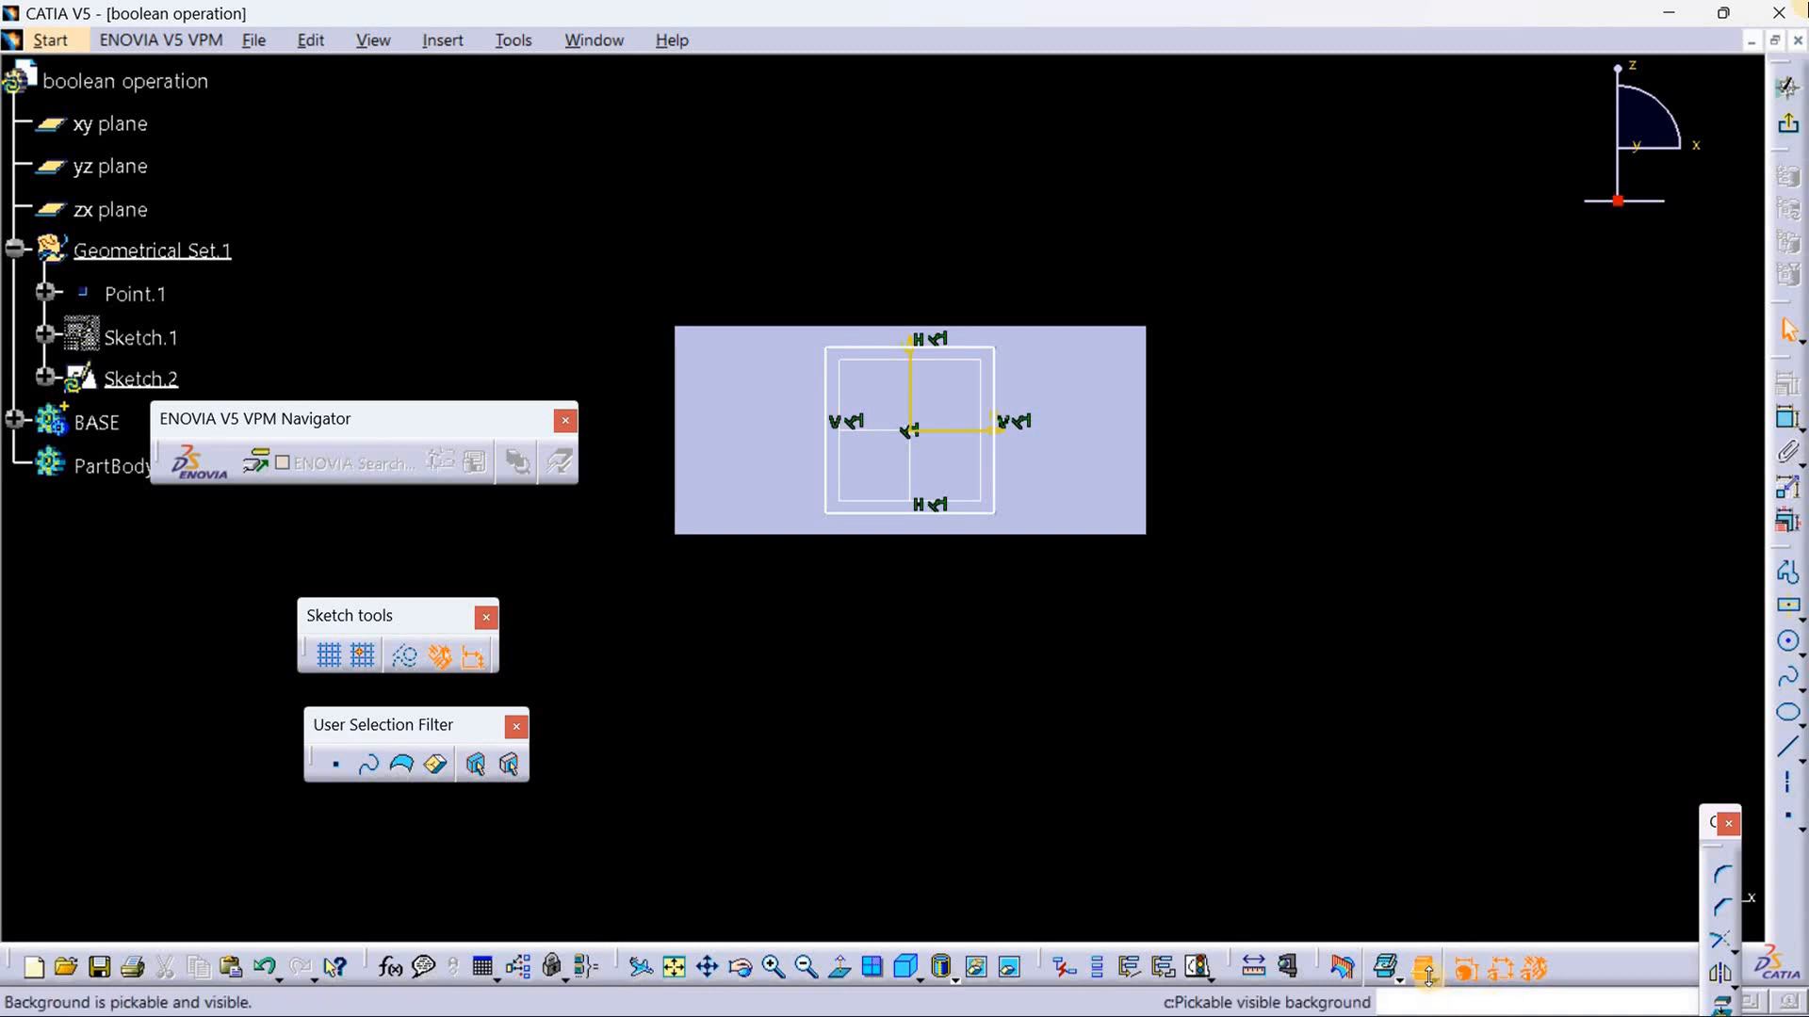
Step: Show the sketch background at low intensity and constrain the rectangle's height to 15 mm
click(1433, 980)
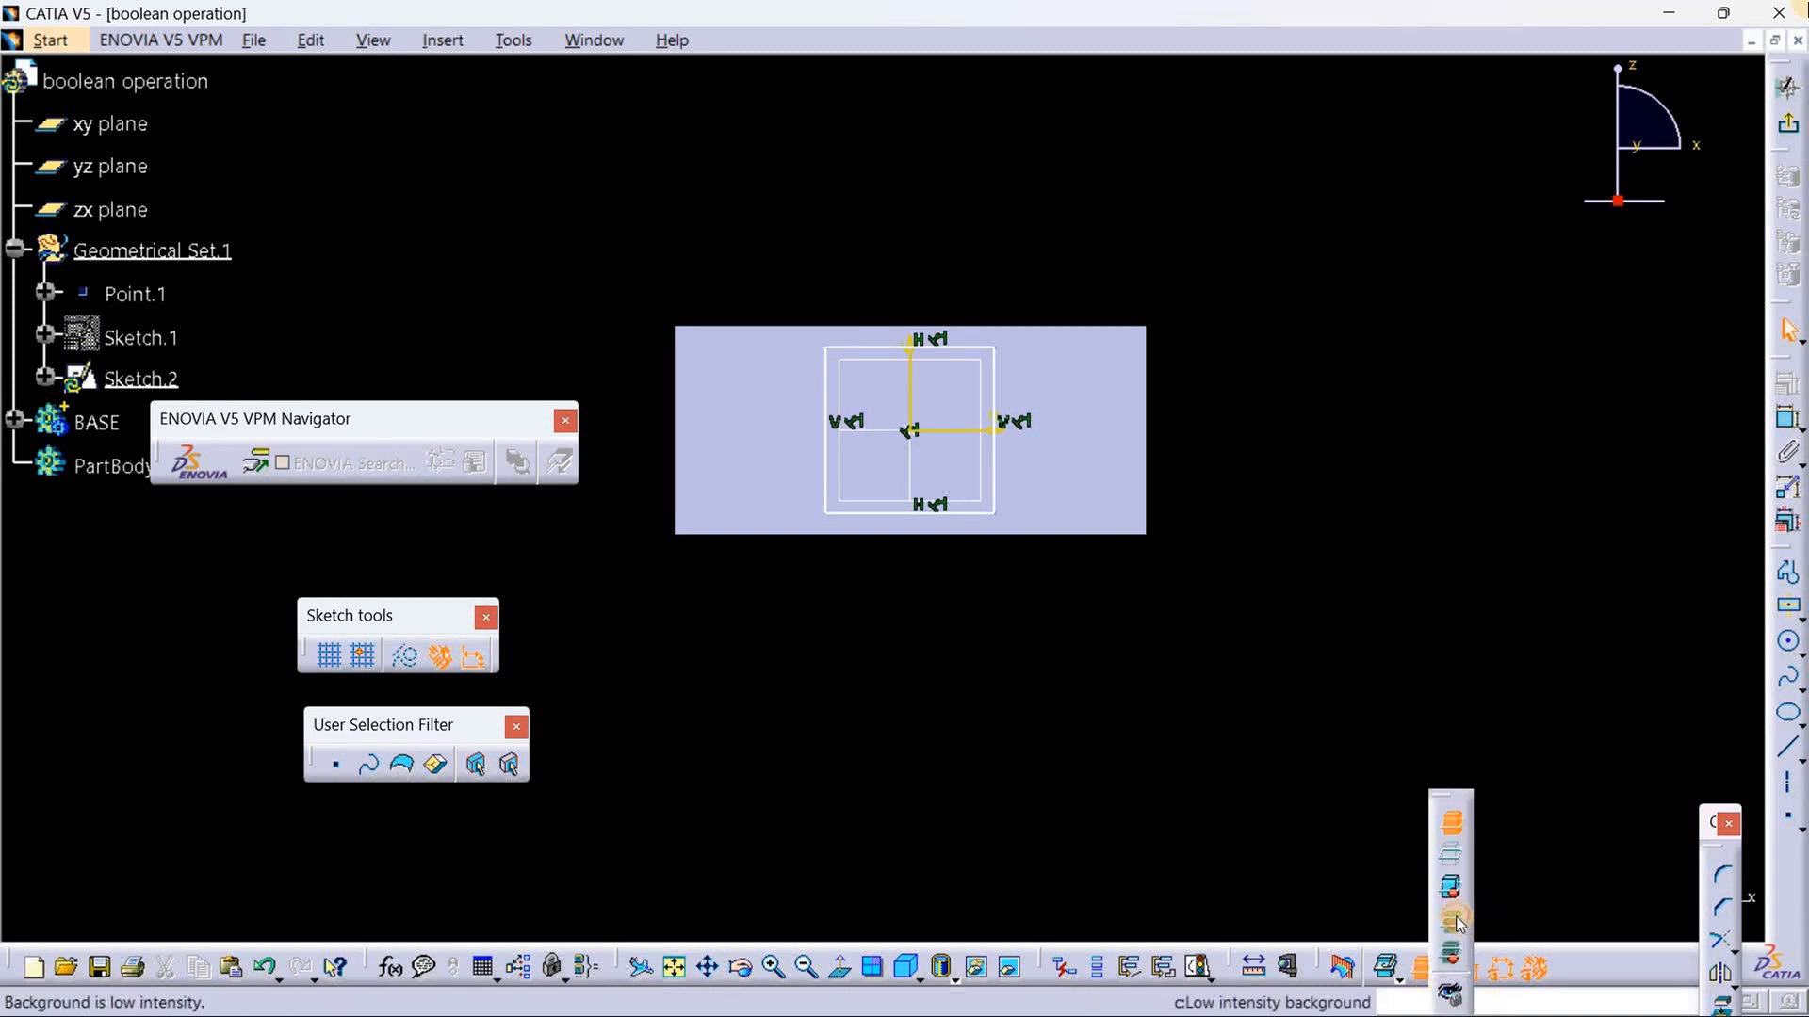
click(1455, 923)
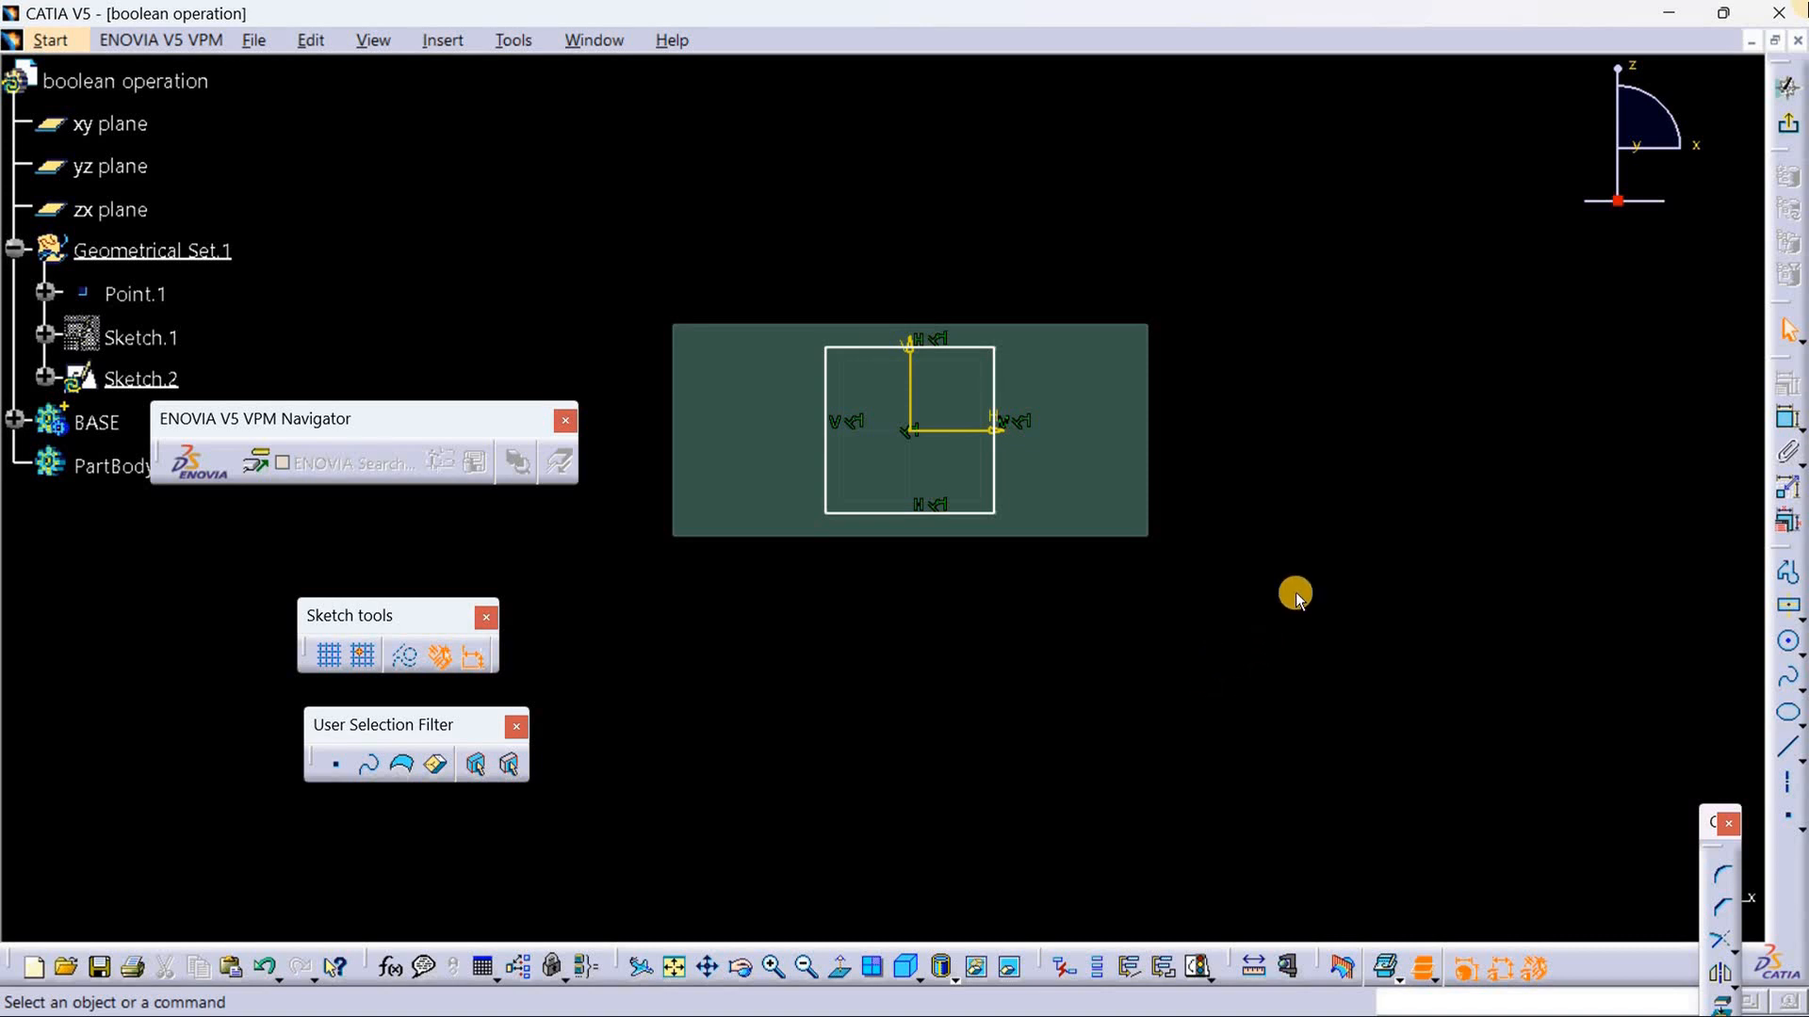
click(1785, 421)
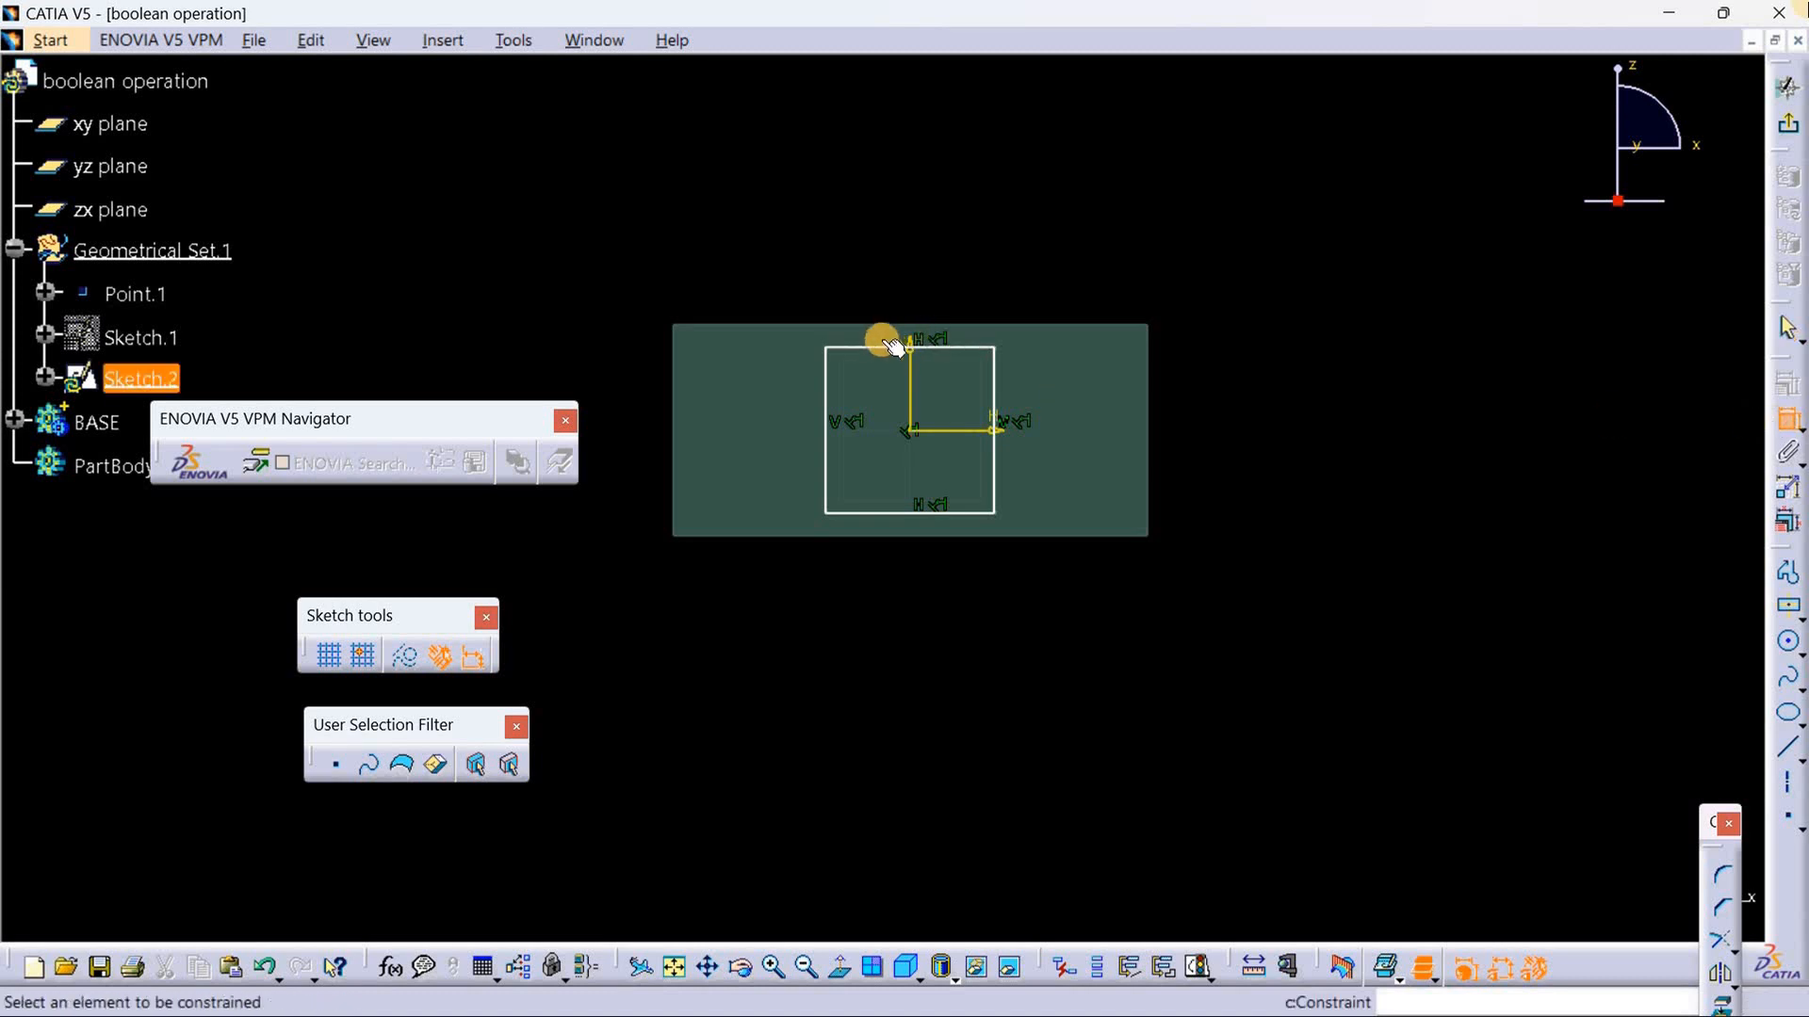
click(997, 385)
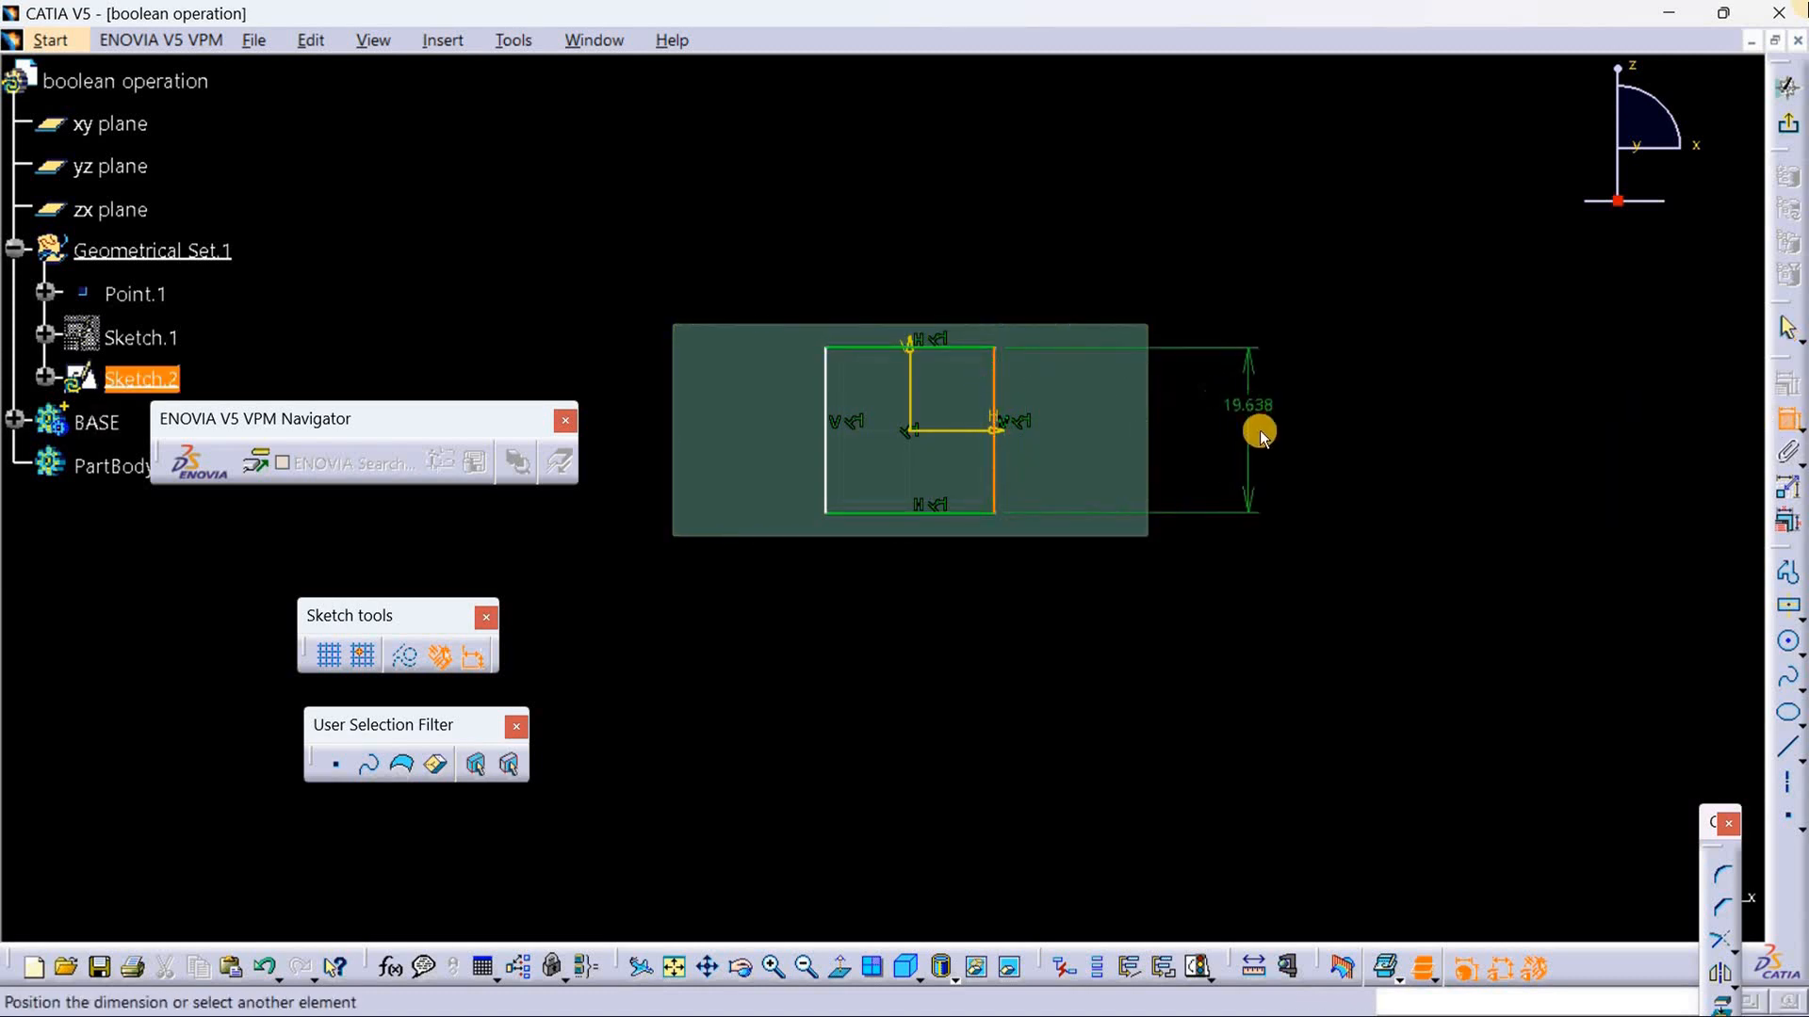
click(1267, 434)
double_click(1269, 433)
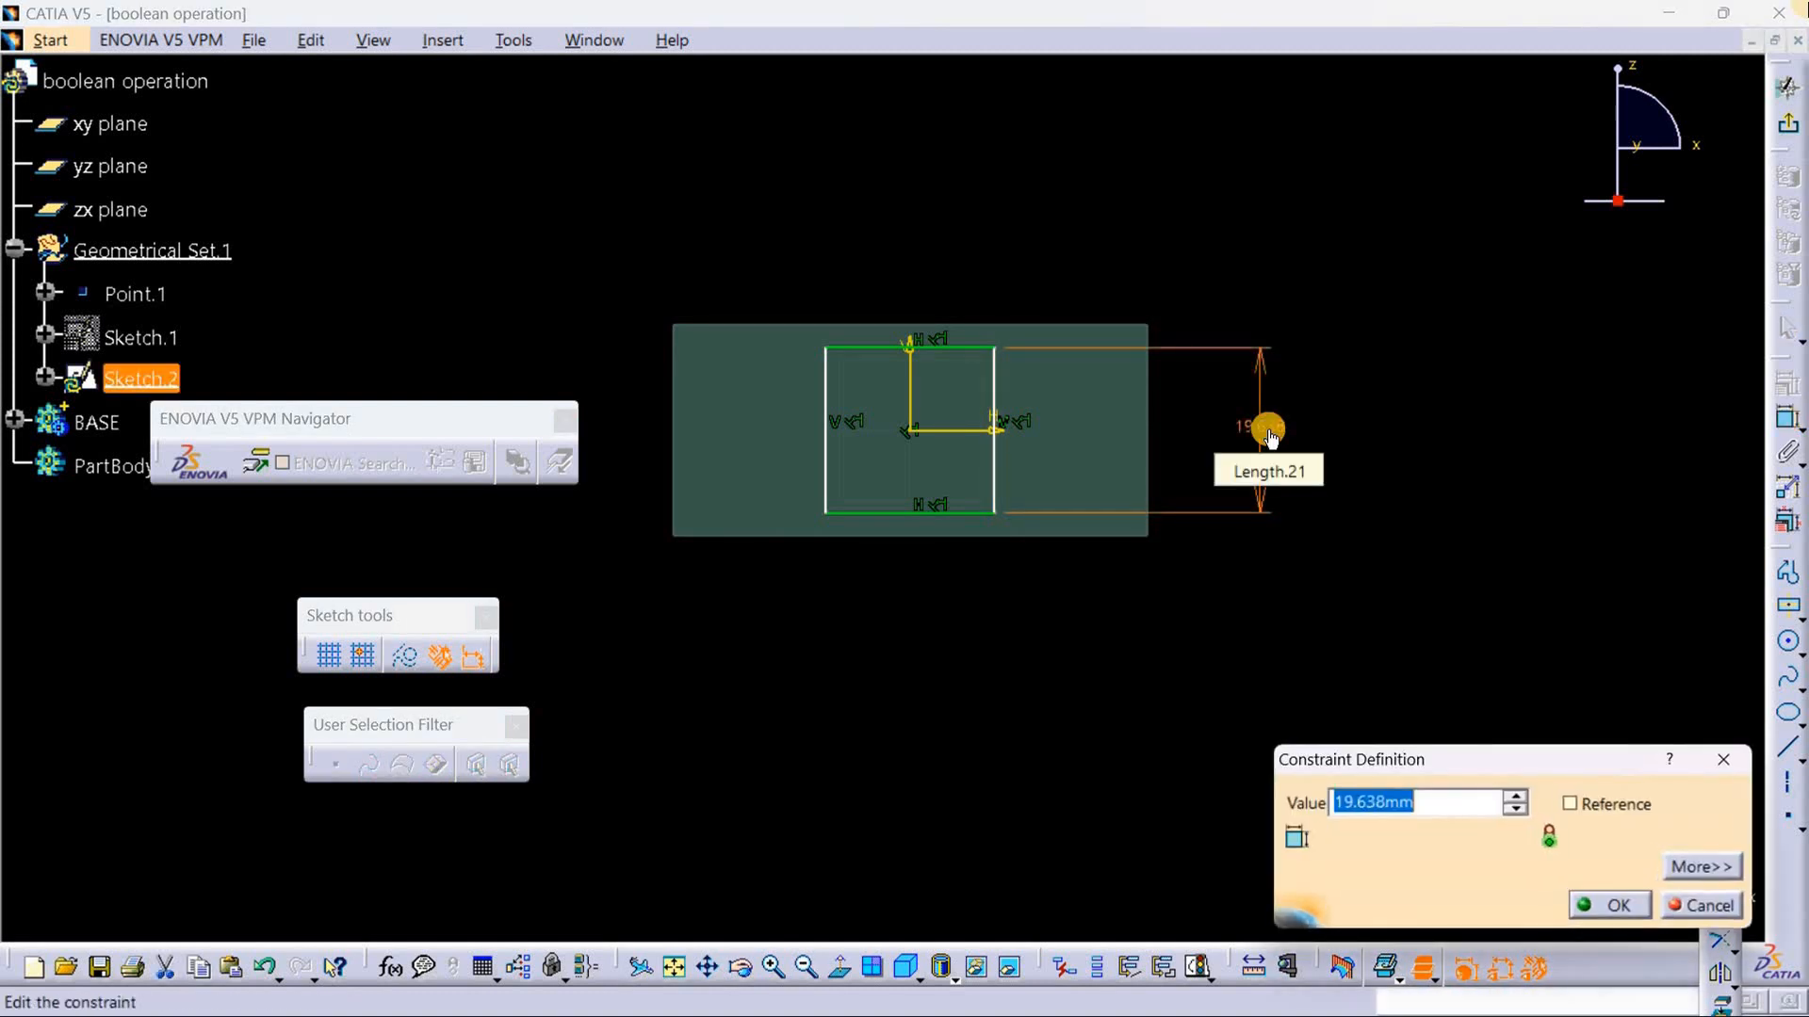
key(BackSpace)
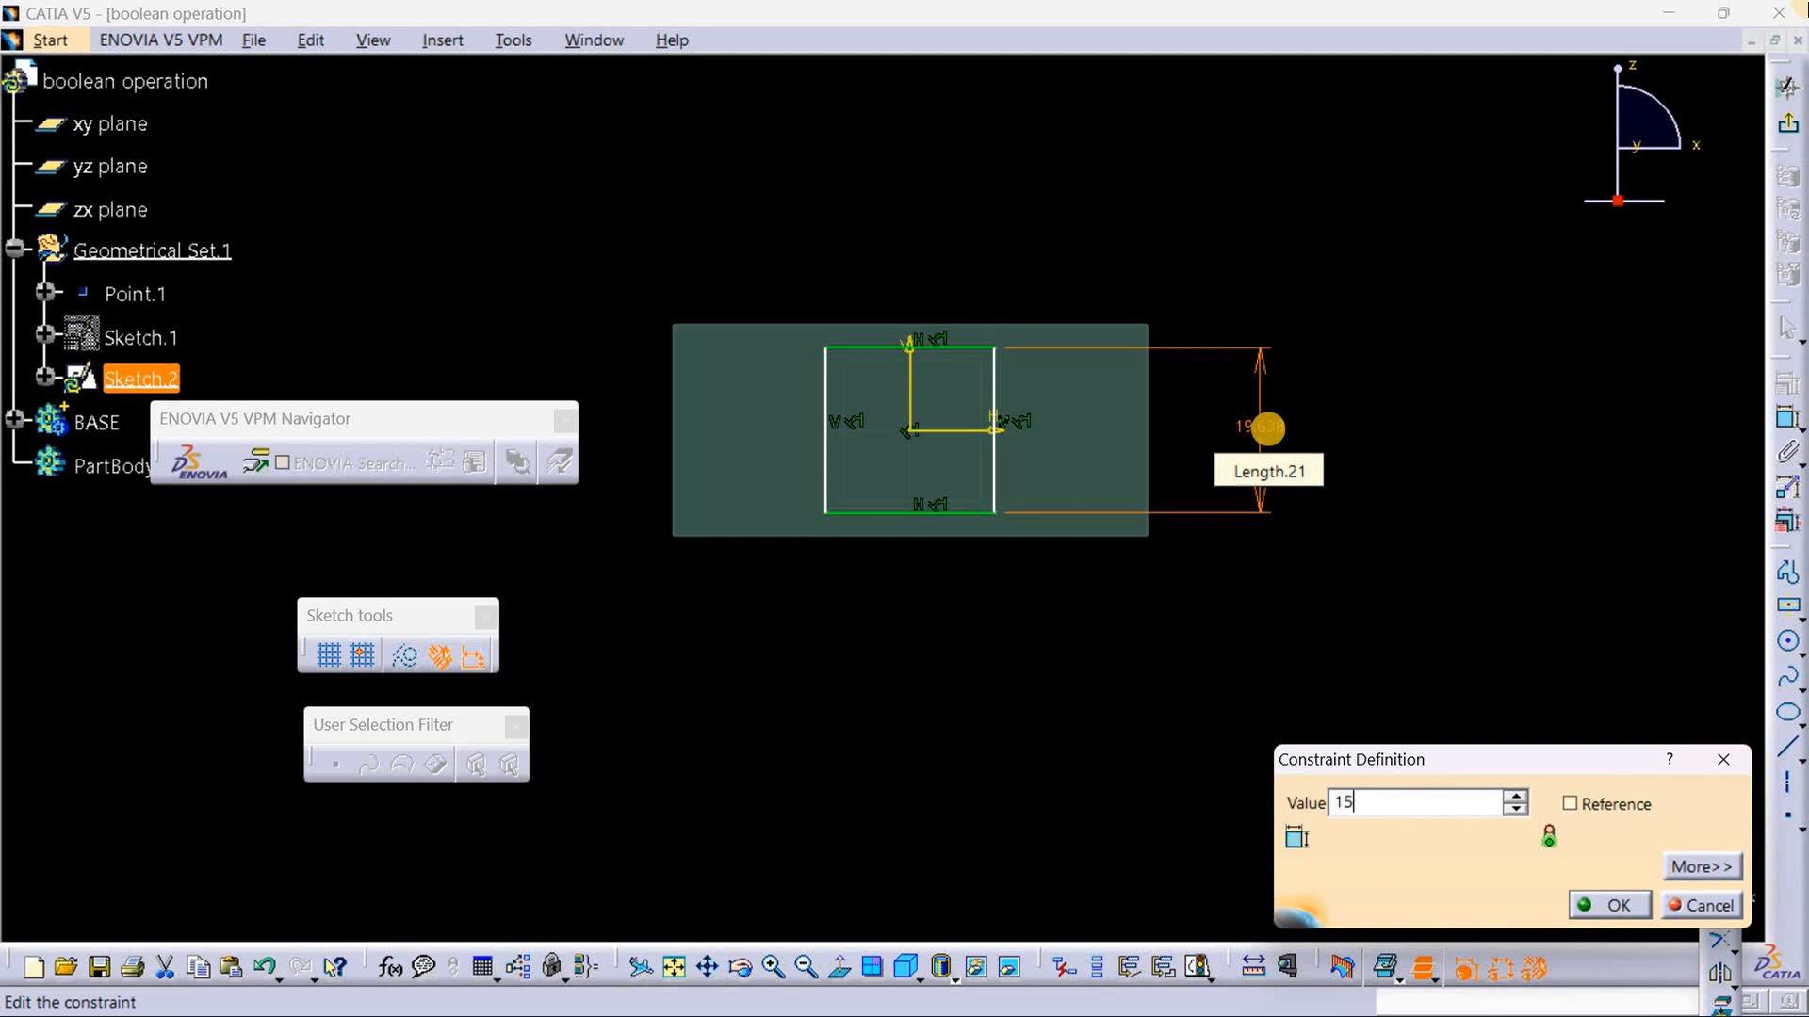
key(Return)
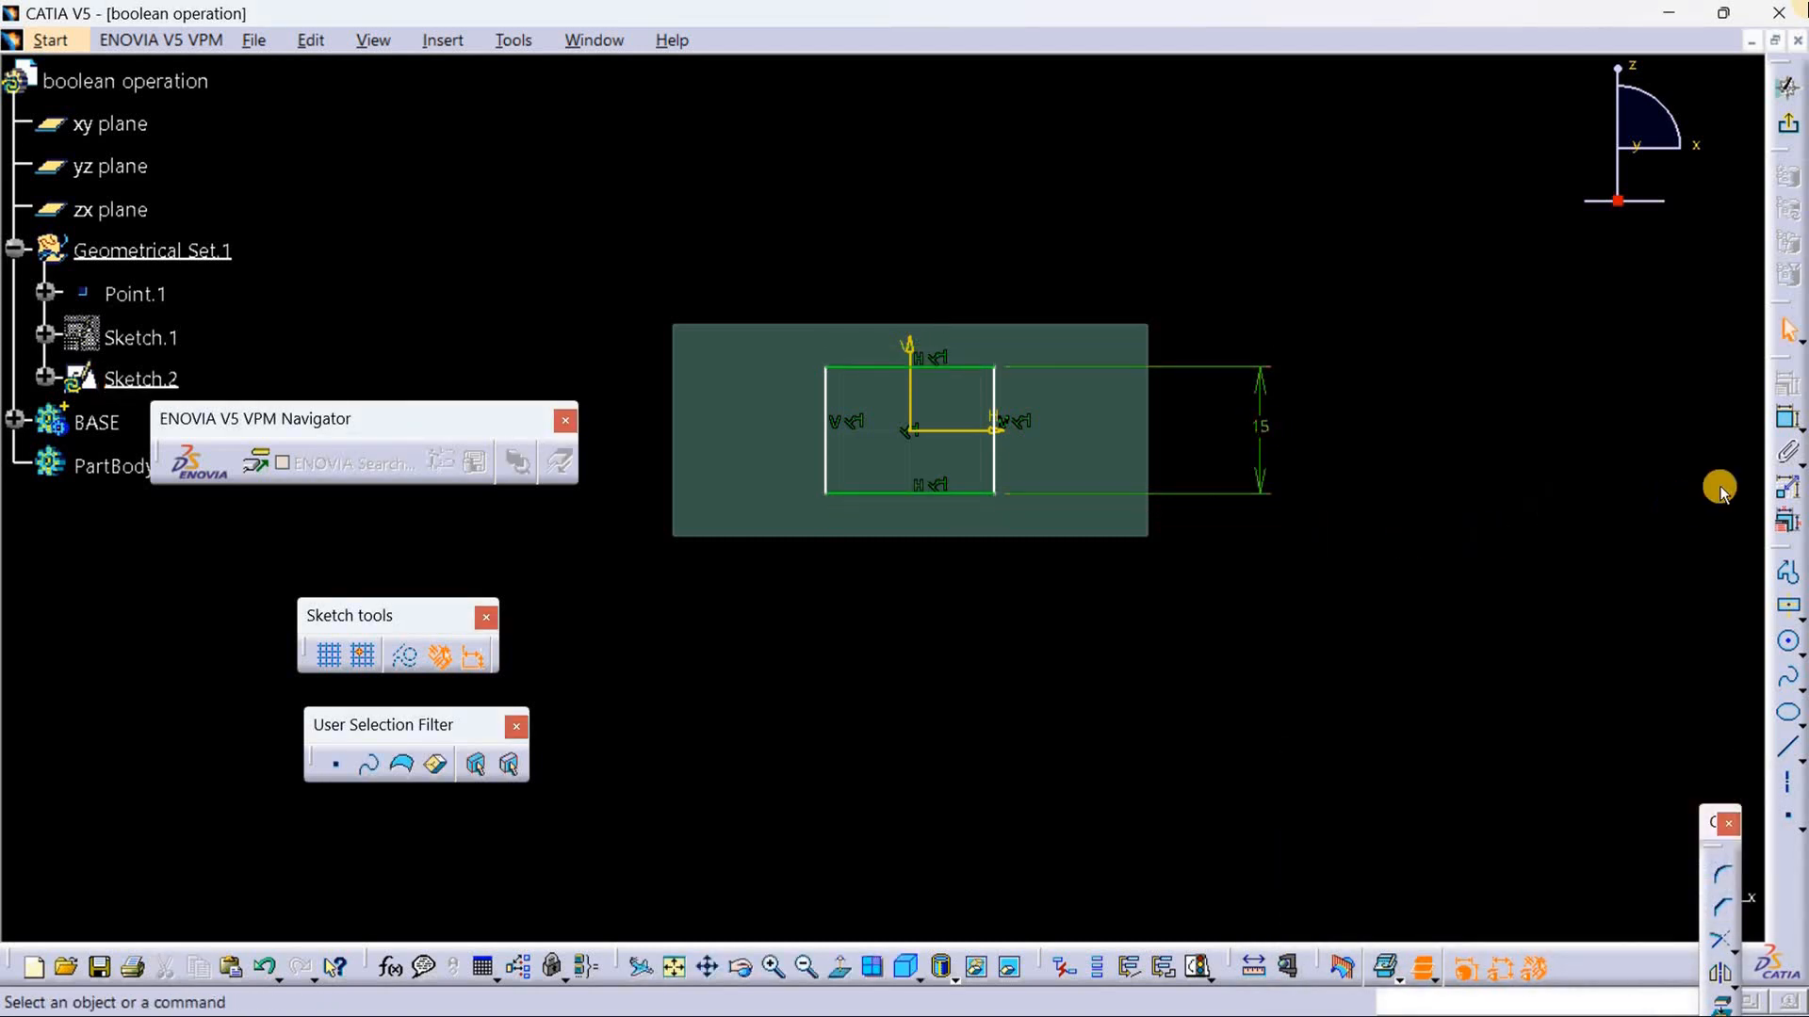
Step: Constrain the rectangle's width to 15 mm
click(1789, 430)
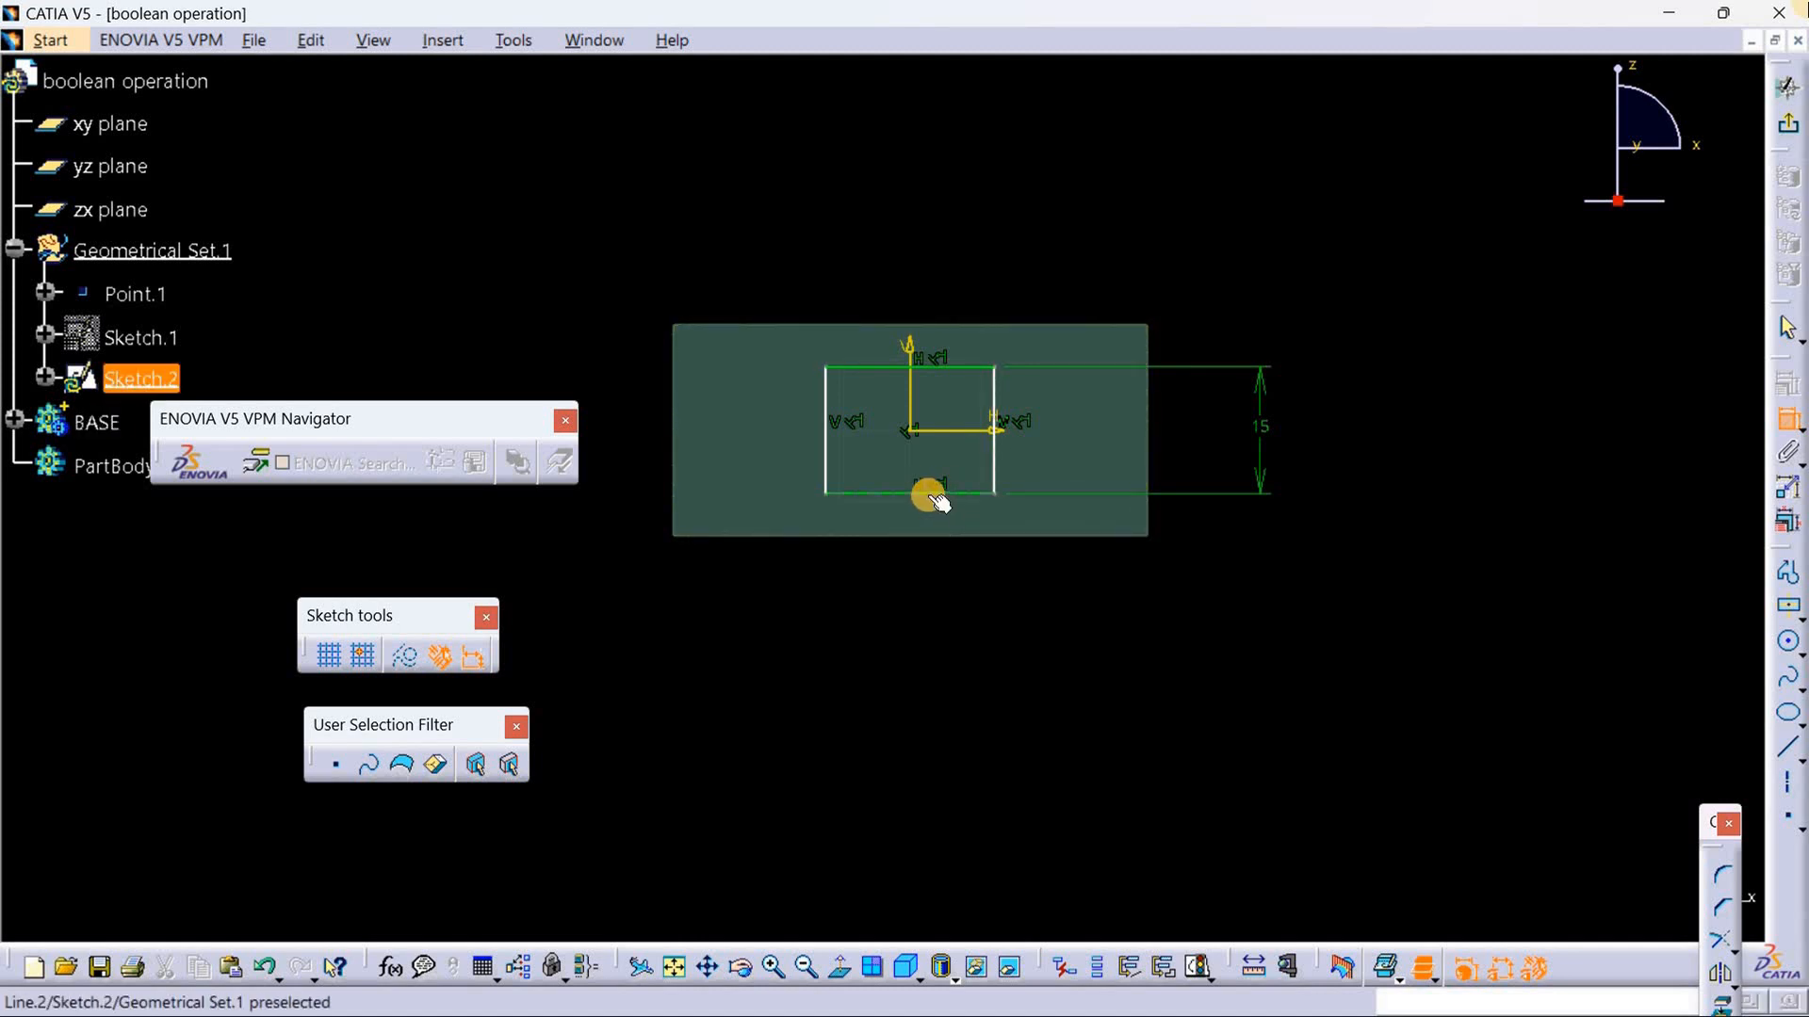
click(927, 494)
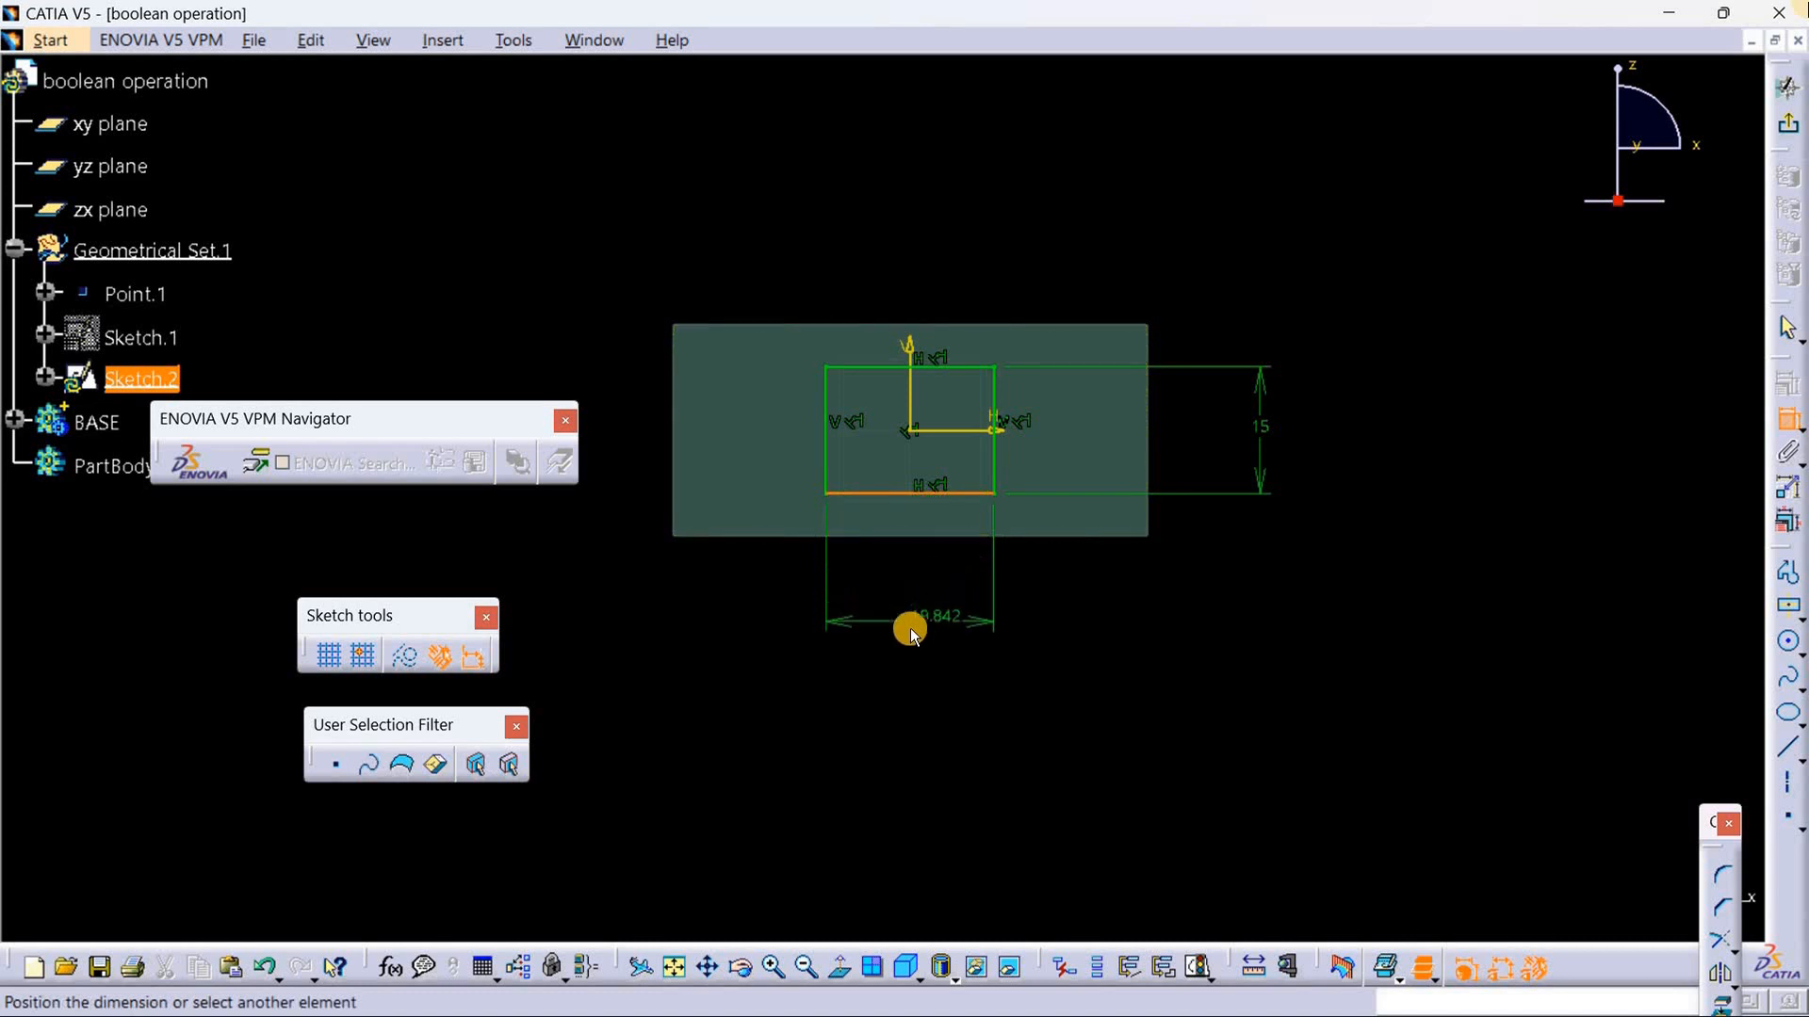
click(924, 620)
double_click(927, 624)
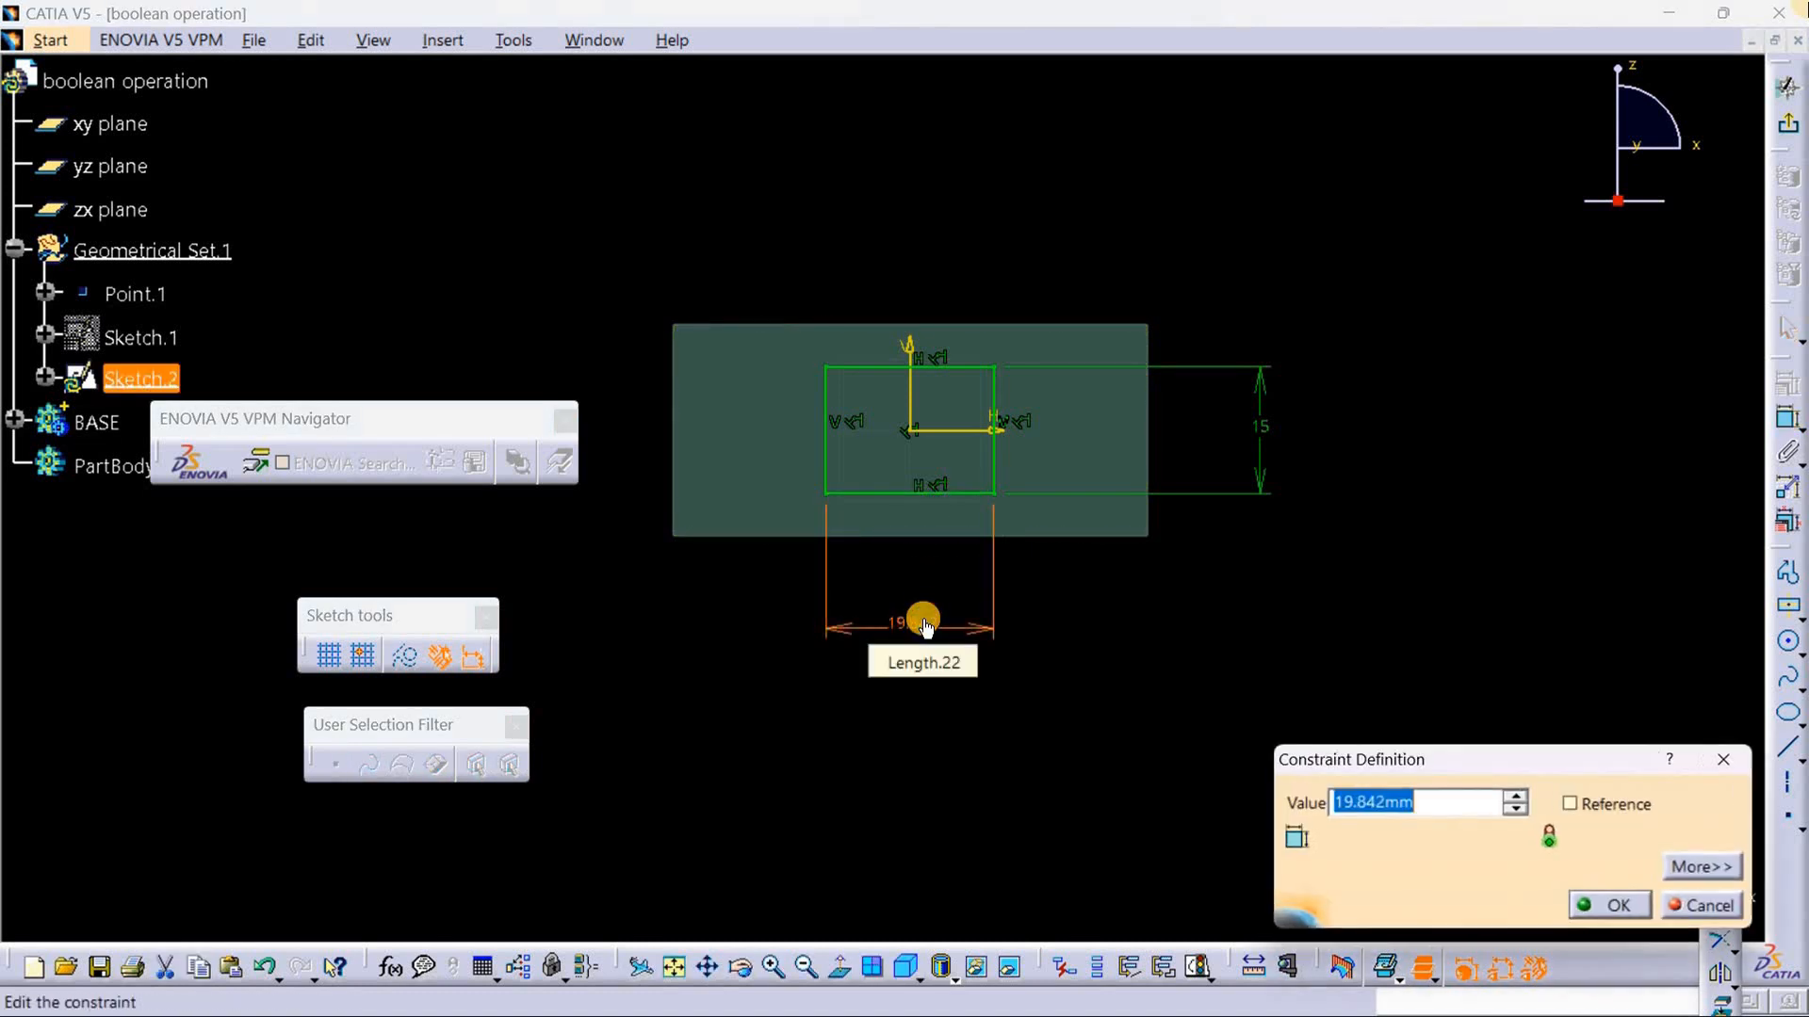
key(BackSpace)
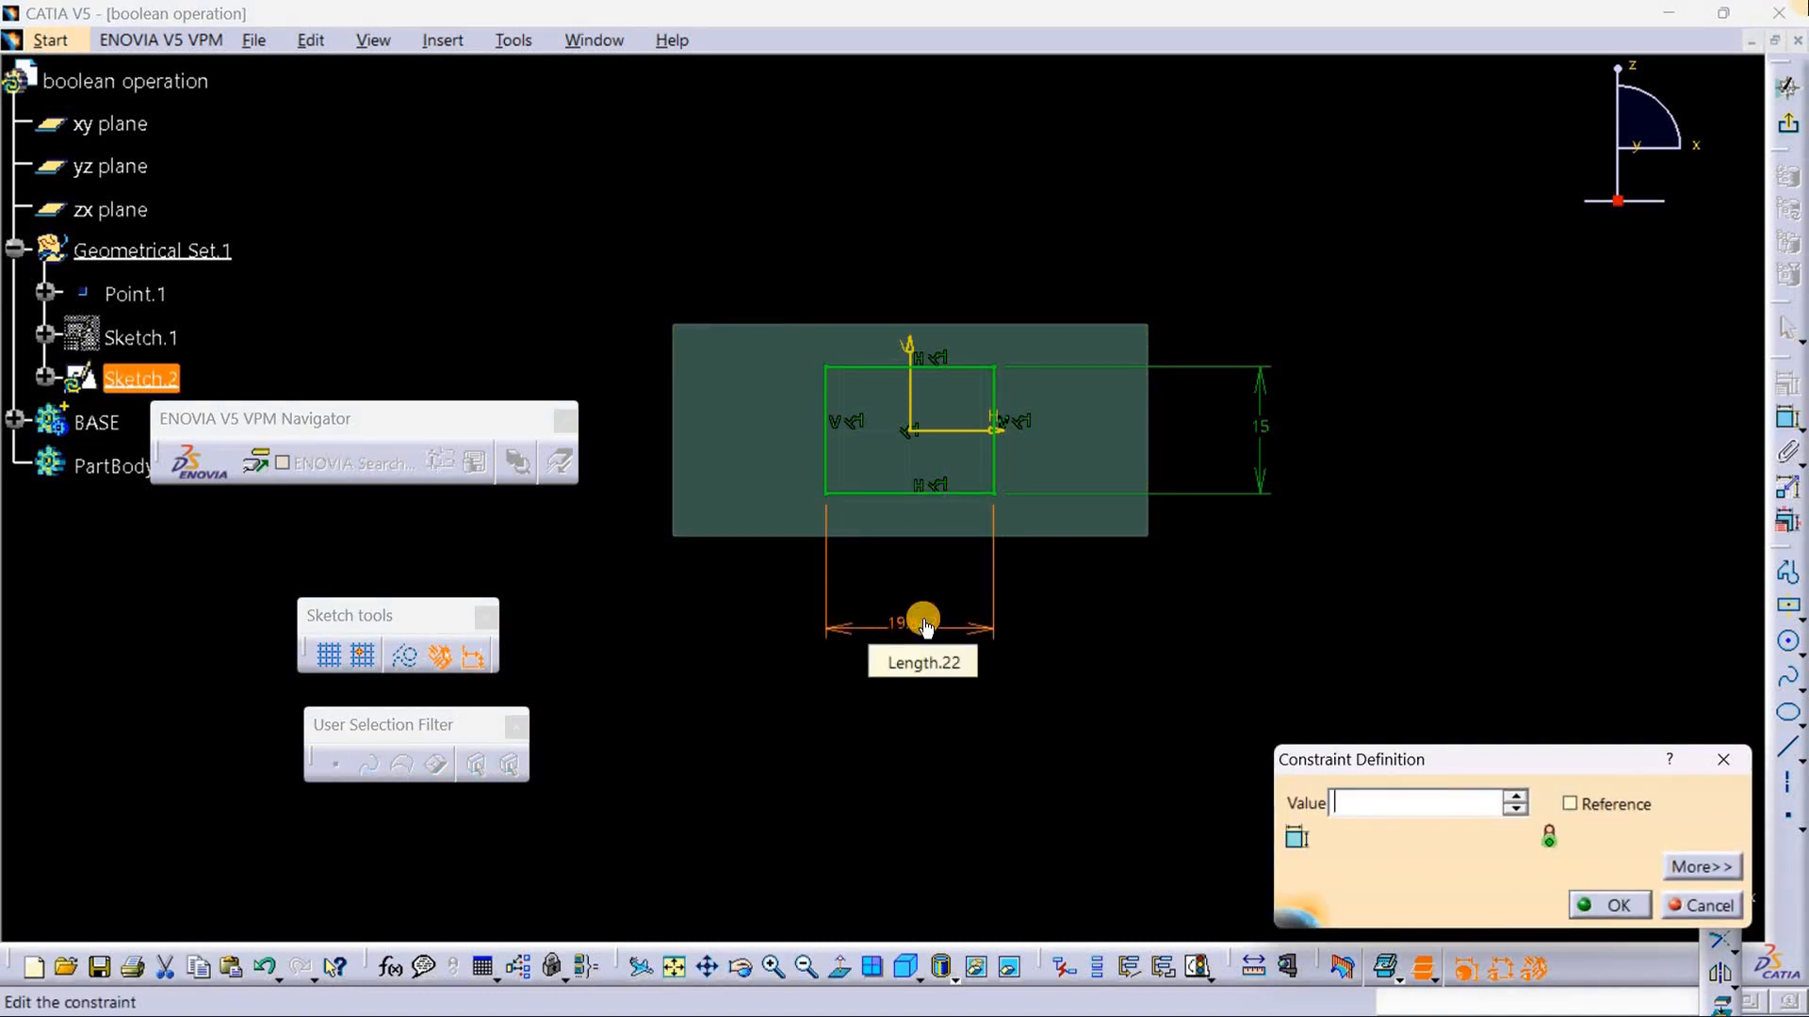
text(15)
key(Return)
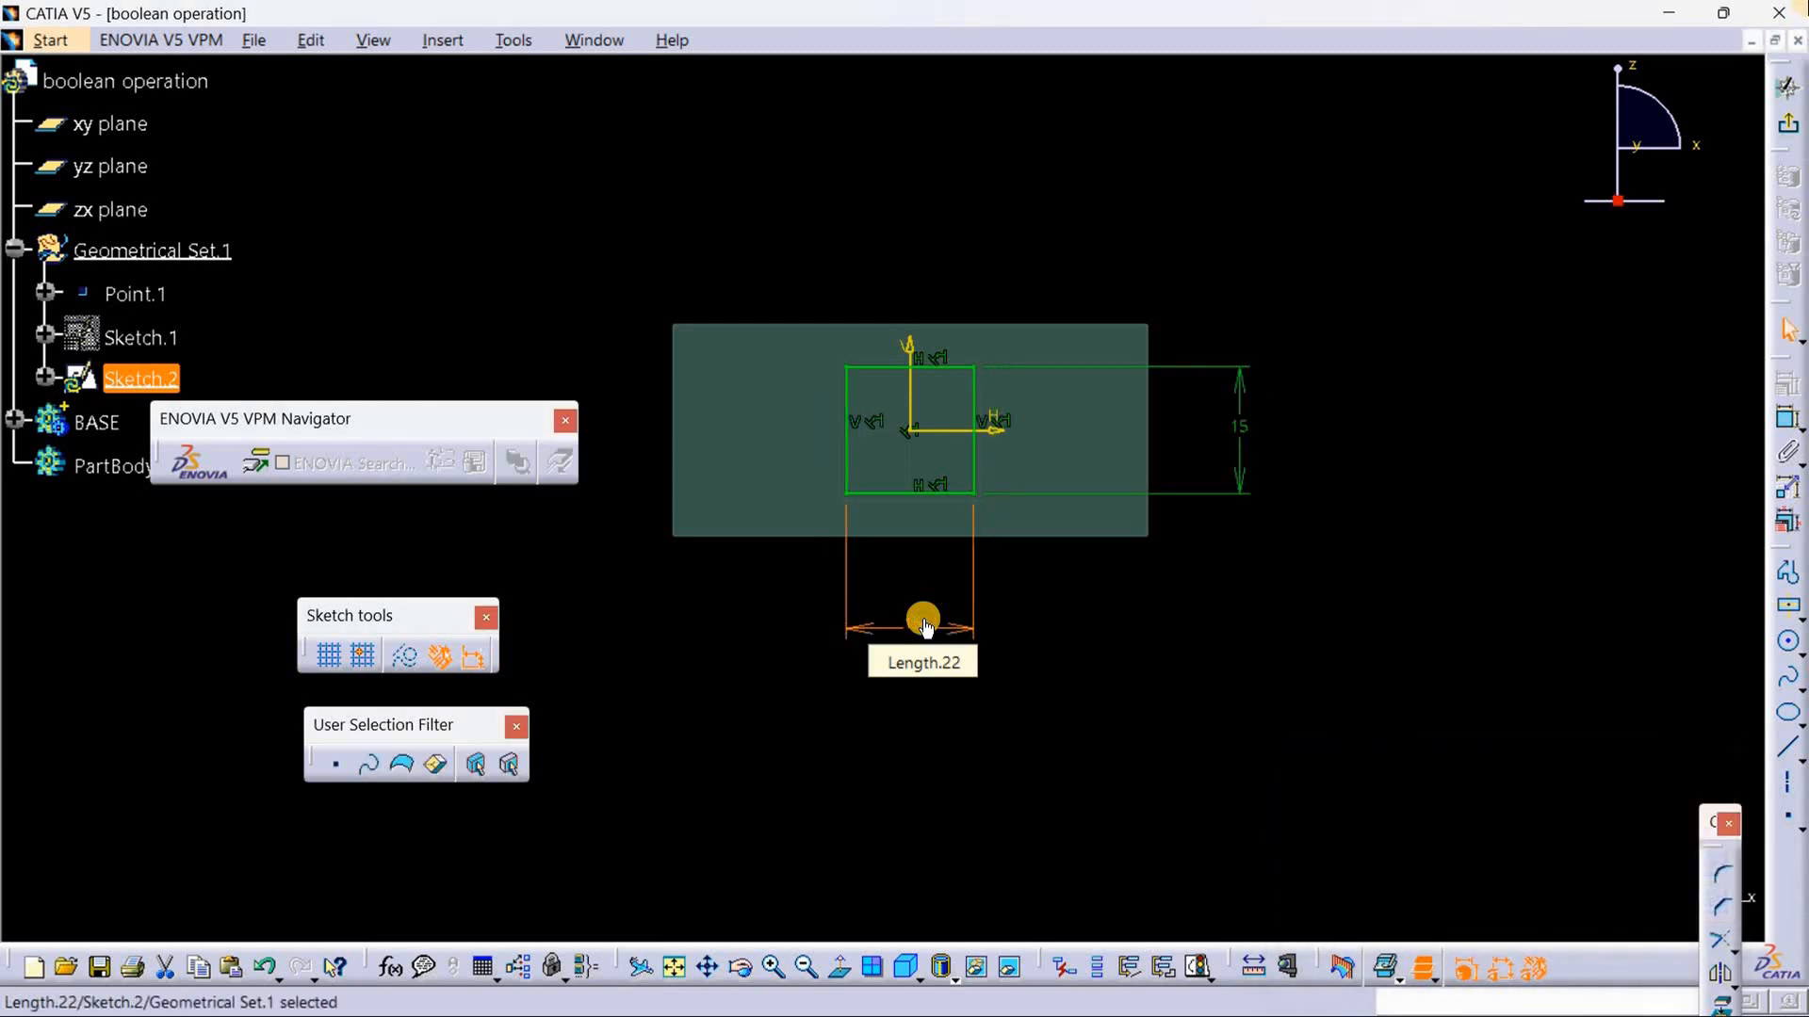
click(1227, 646)
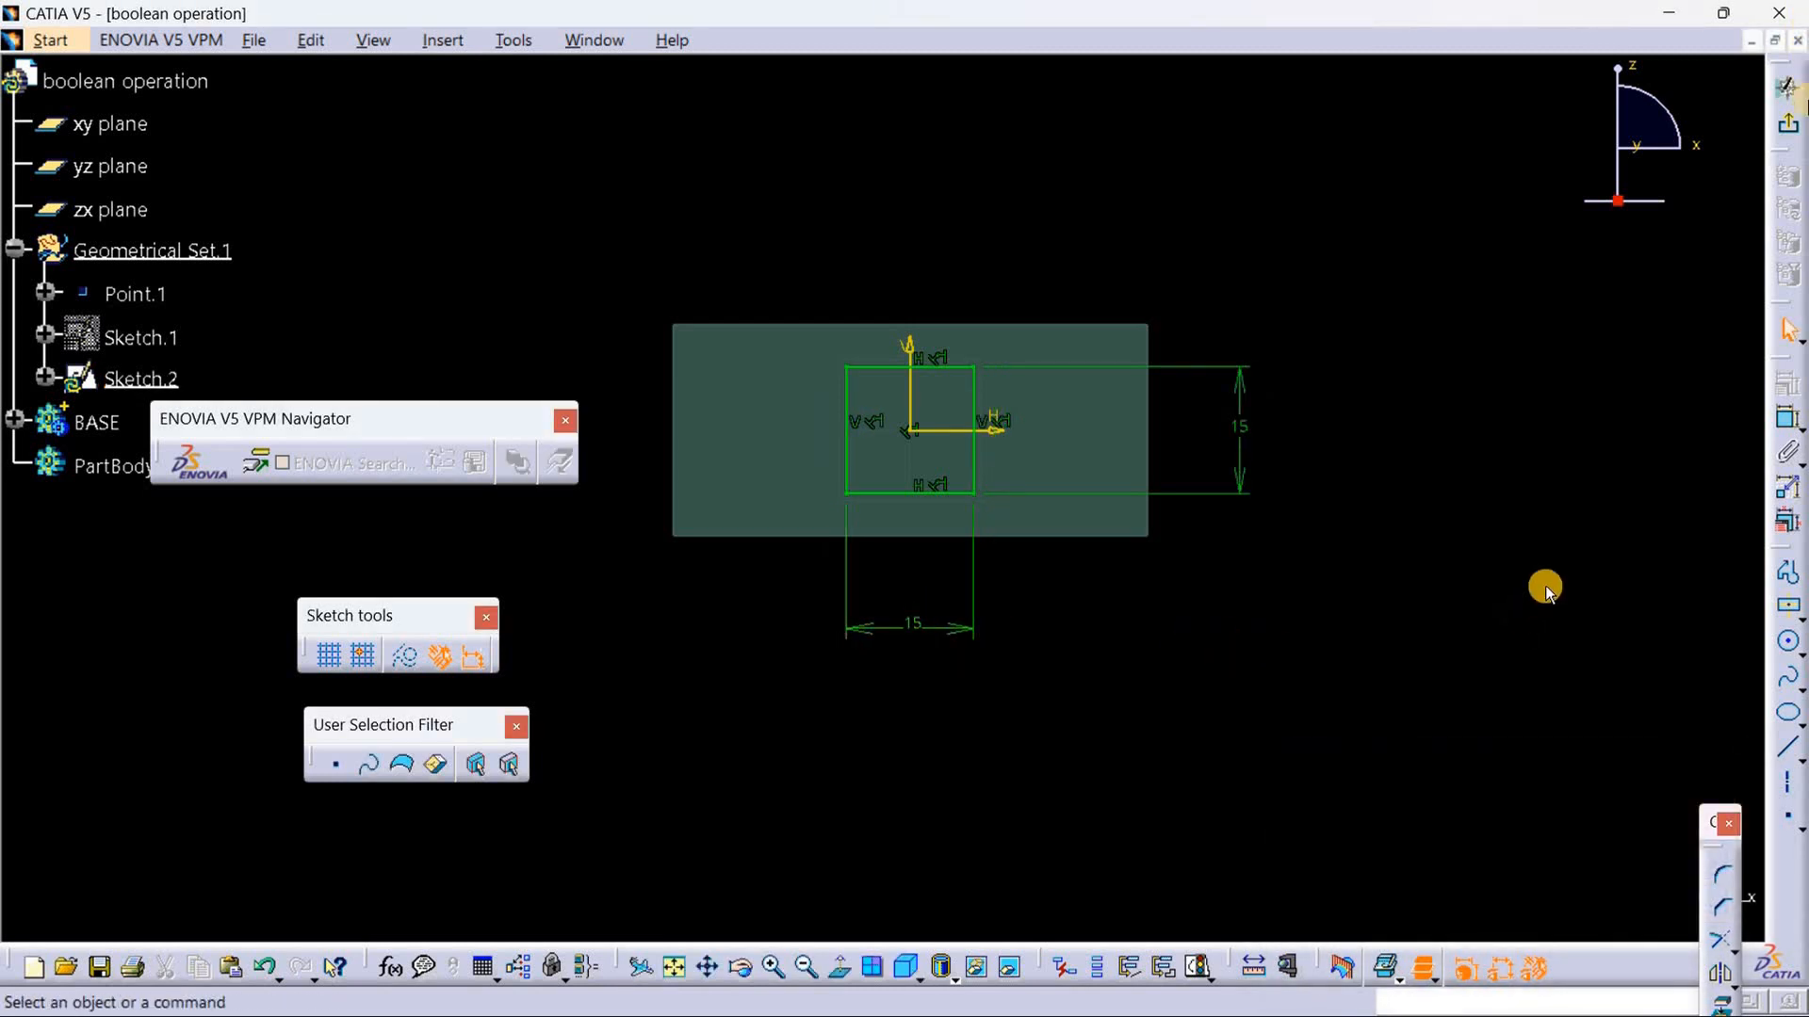
Step: Dimension the distance between the rectangle's lower edge and the bottom edge of the BASE pad
click(1773, 428)
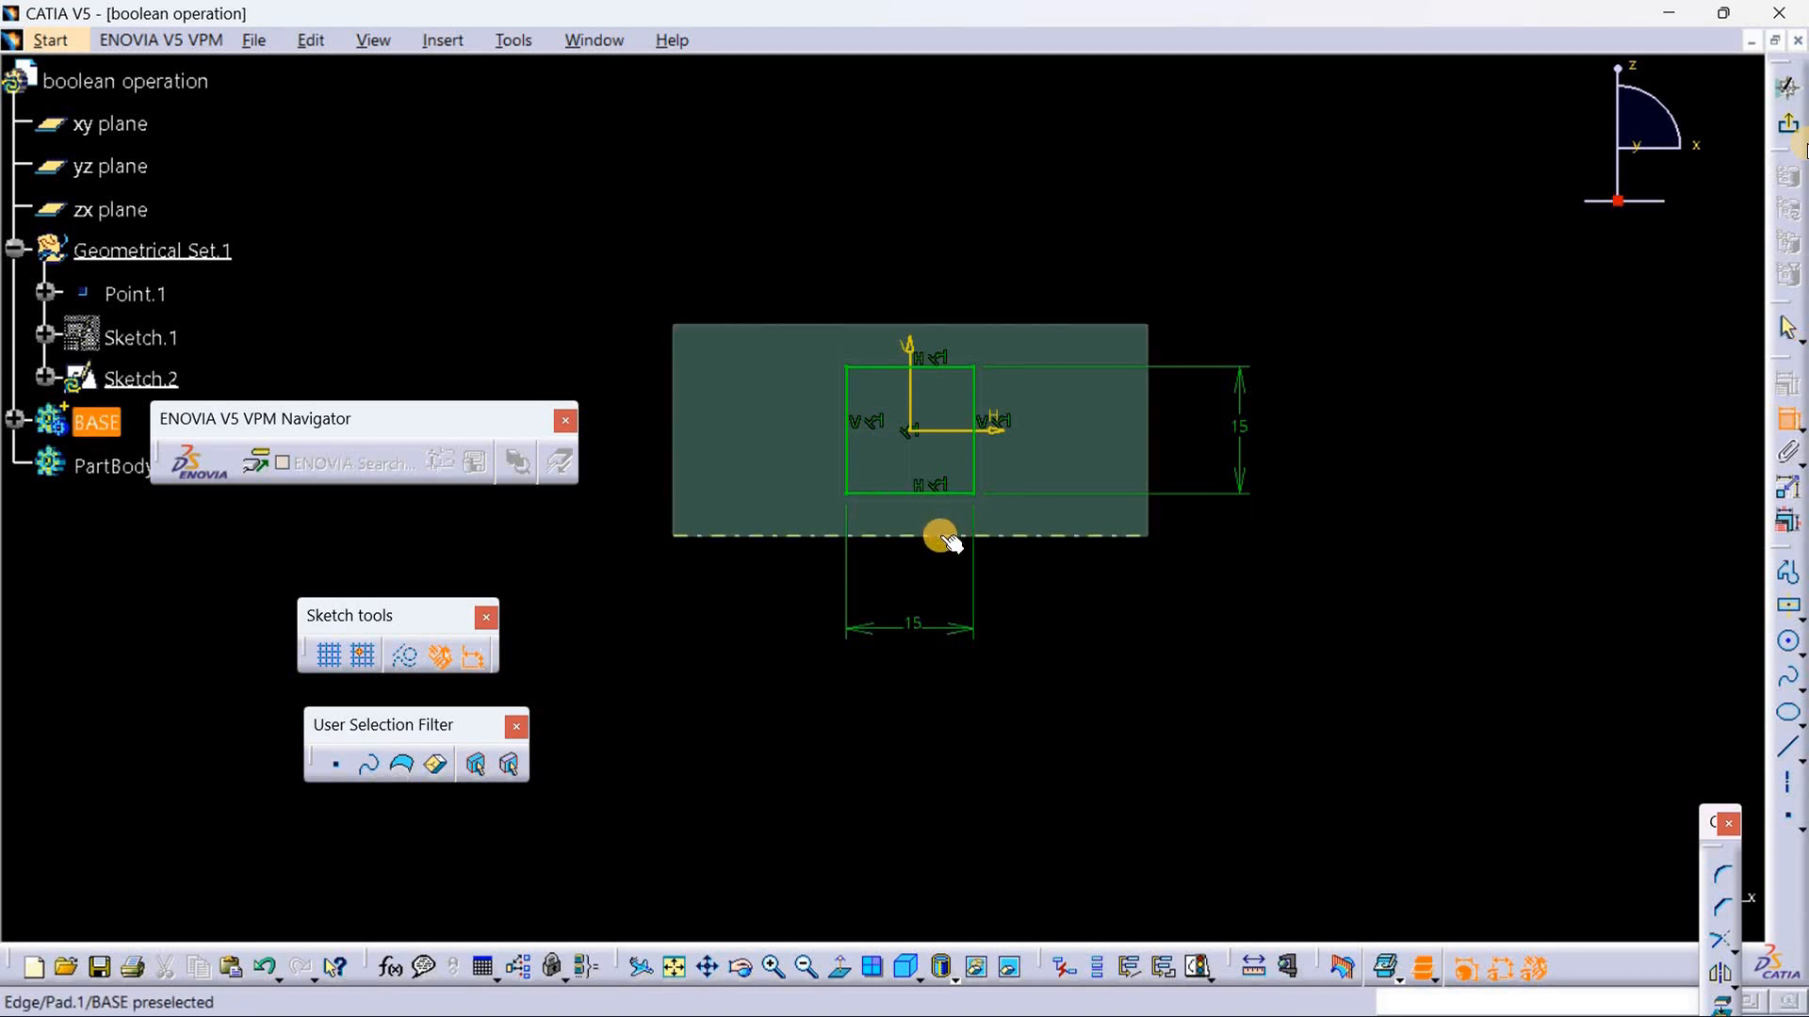
click(945, 539)
click(950, 491)
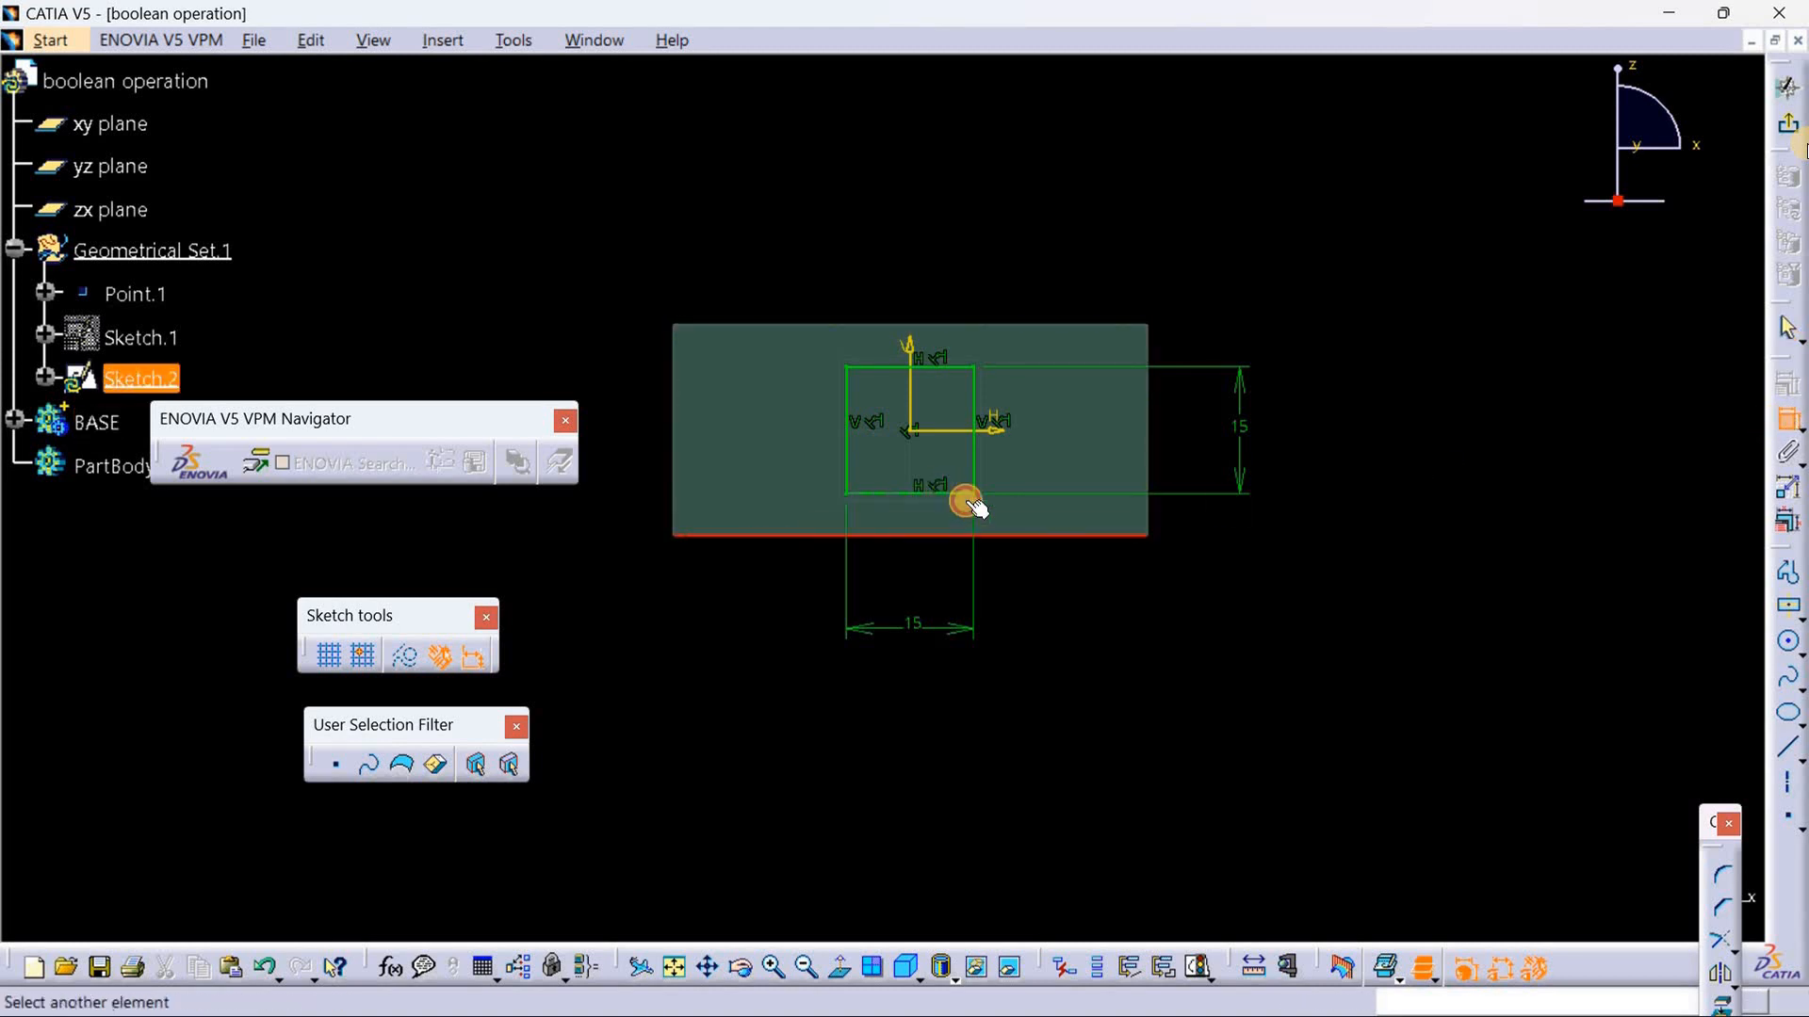
click(1258, 525)
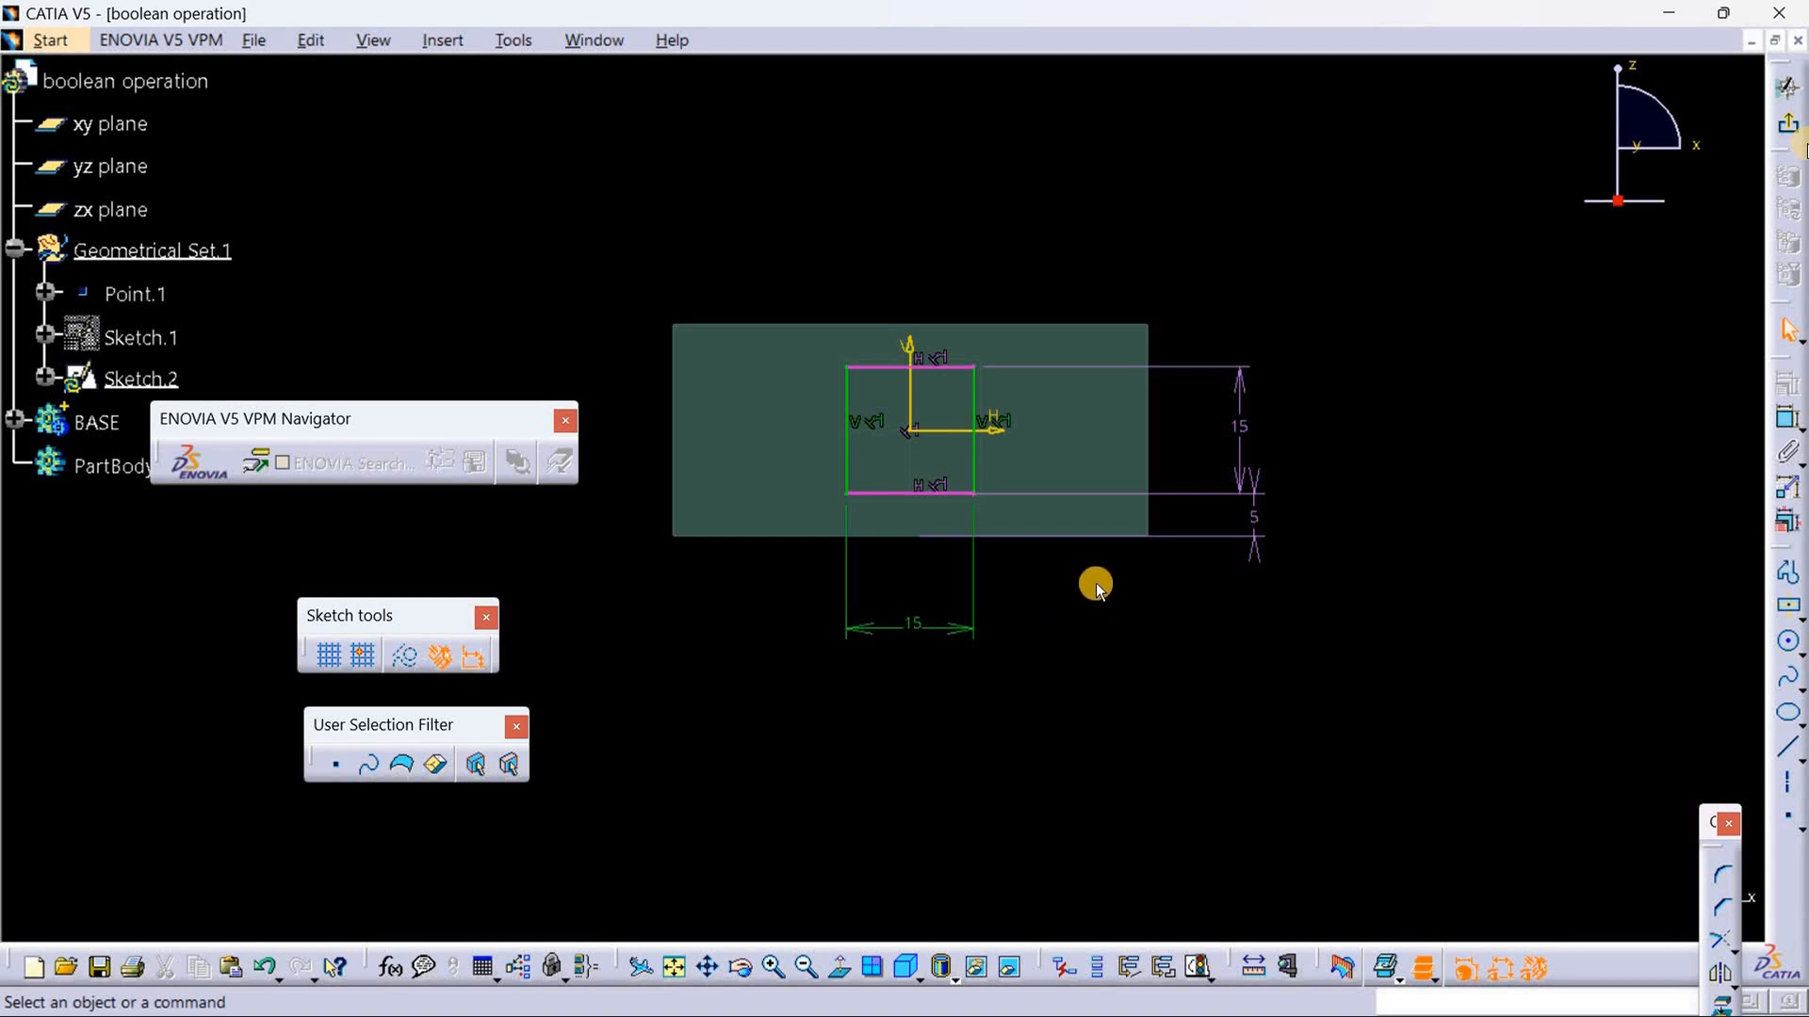
Step: Delete the equidistance constraint between the square's upper and lower edges to resolve the over-constrained sketch
middle_drag(1122, 618, 1078, 456)
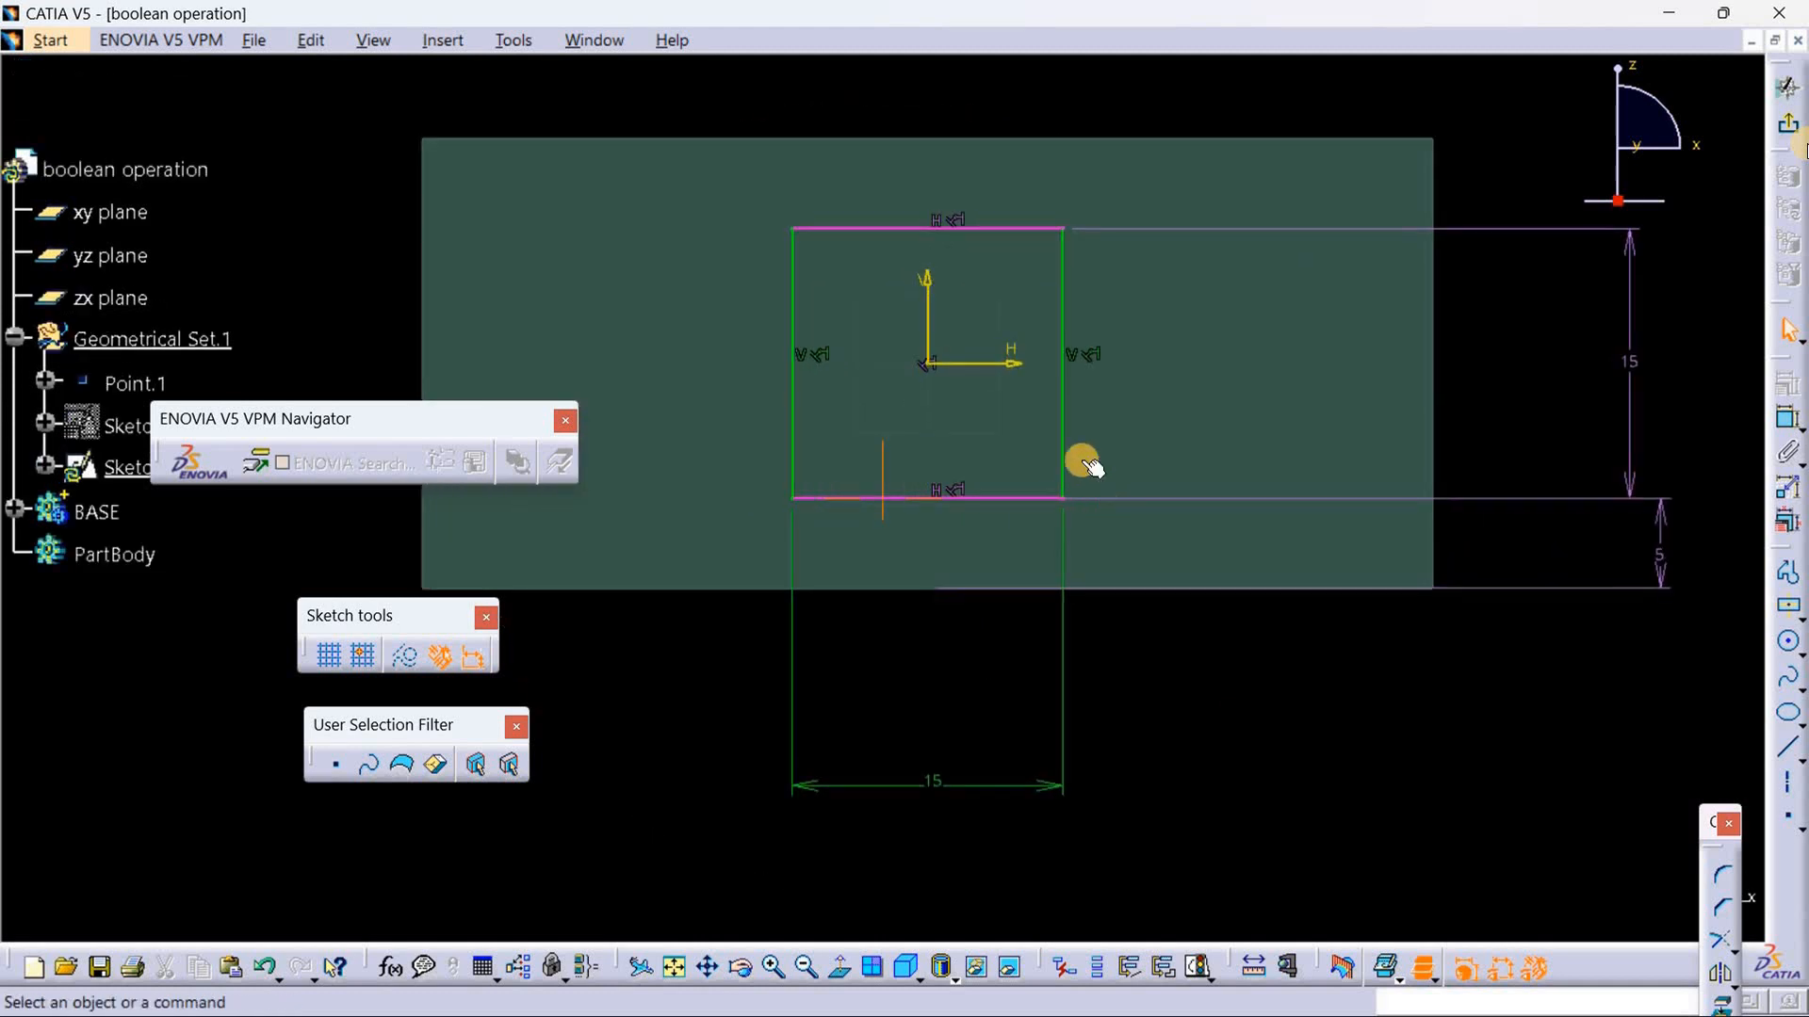
click(956, 220)
right_click(953, 219)
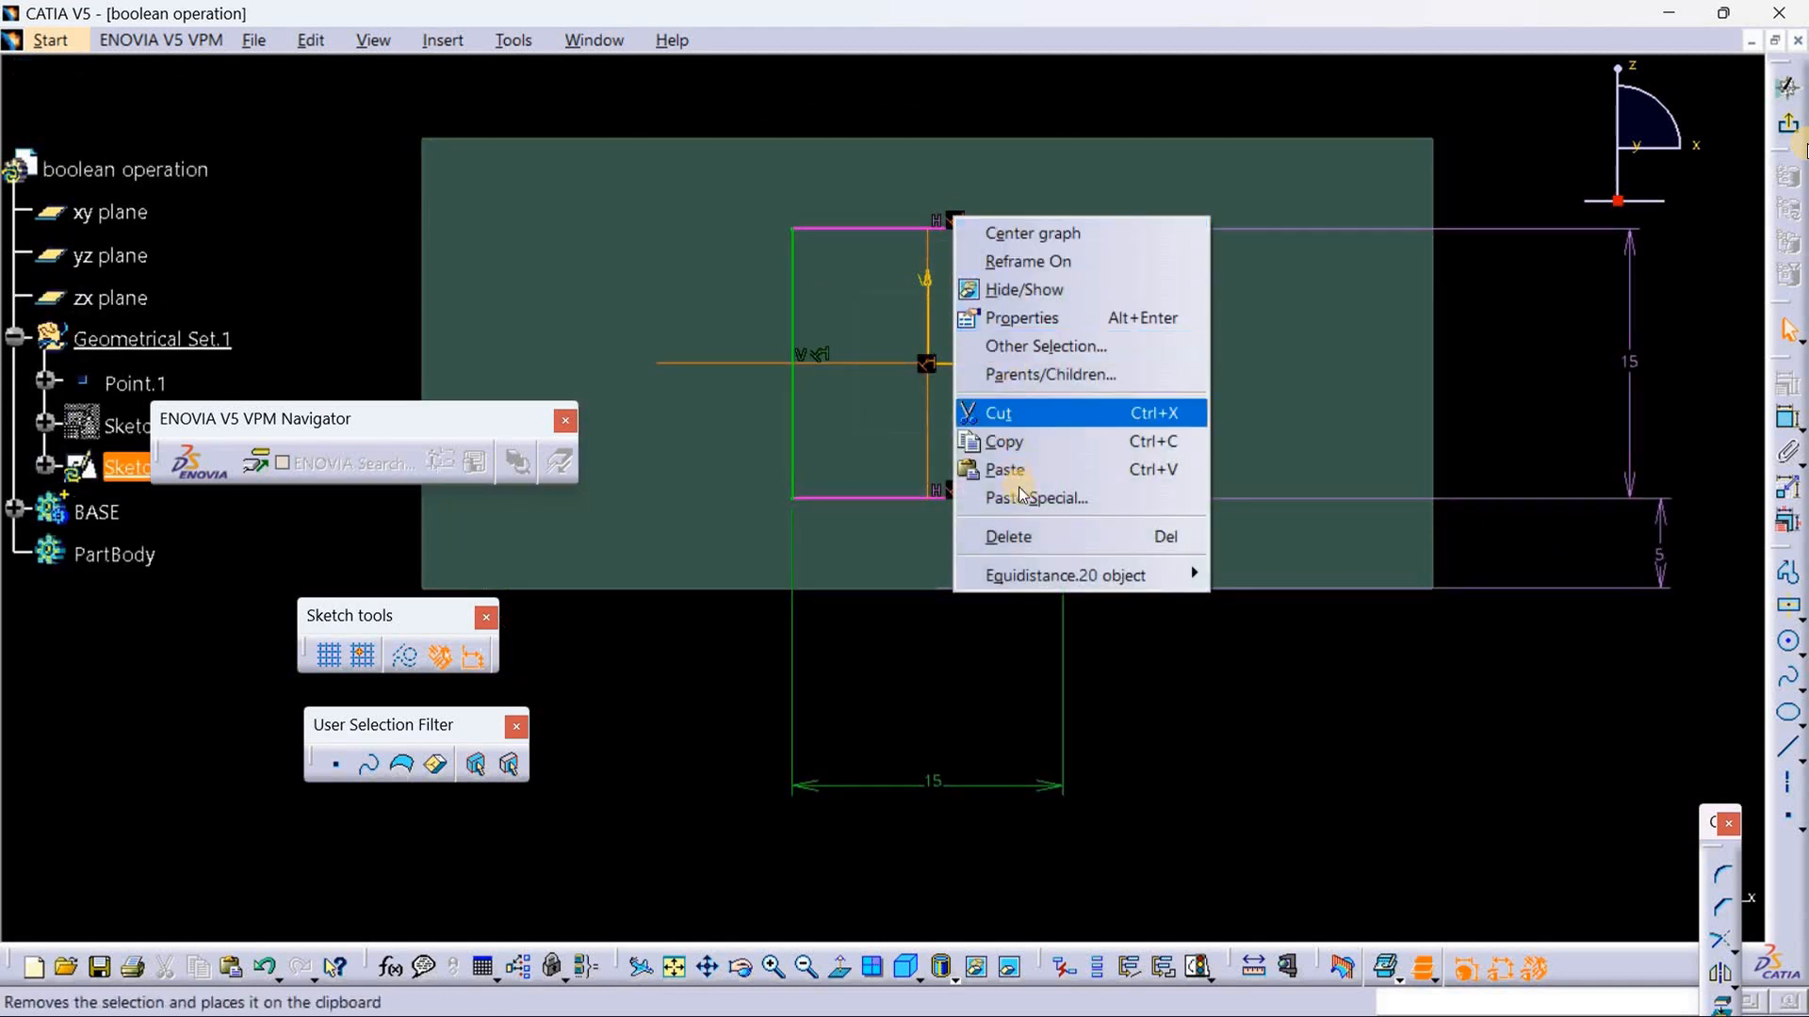
click(1027, 534)
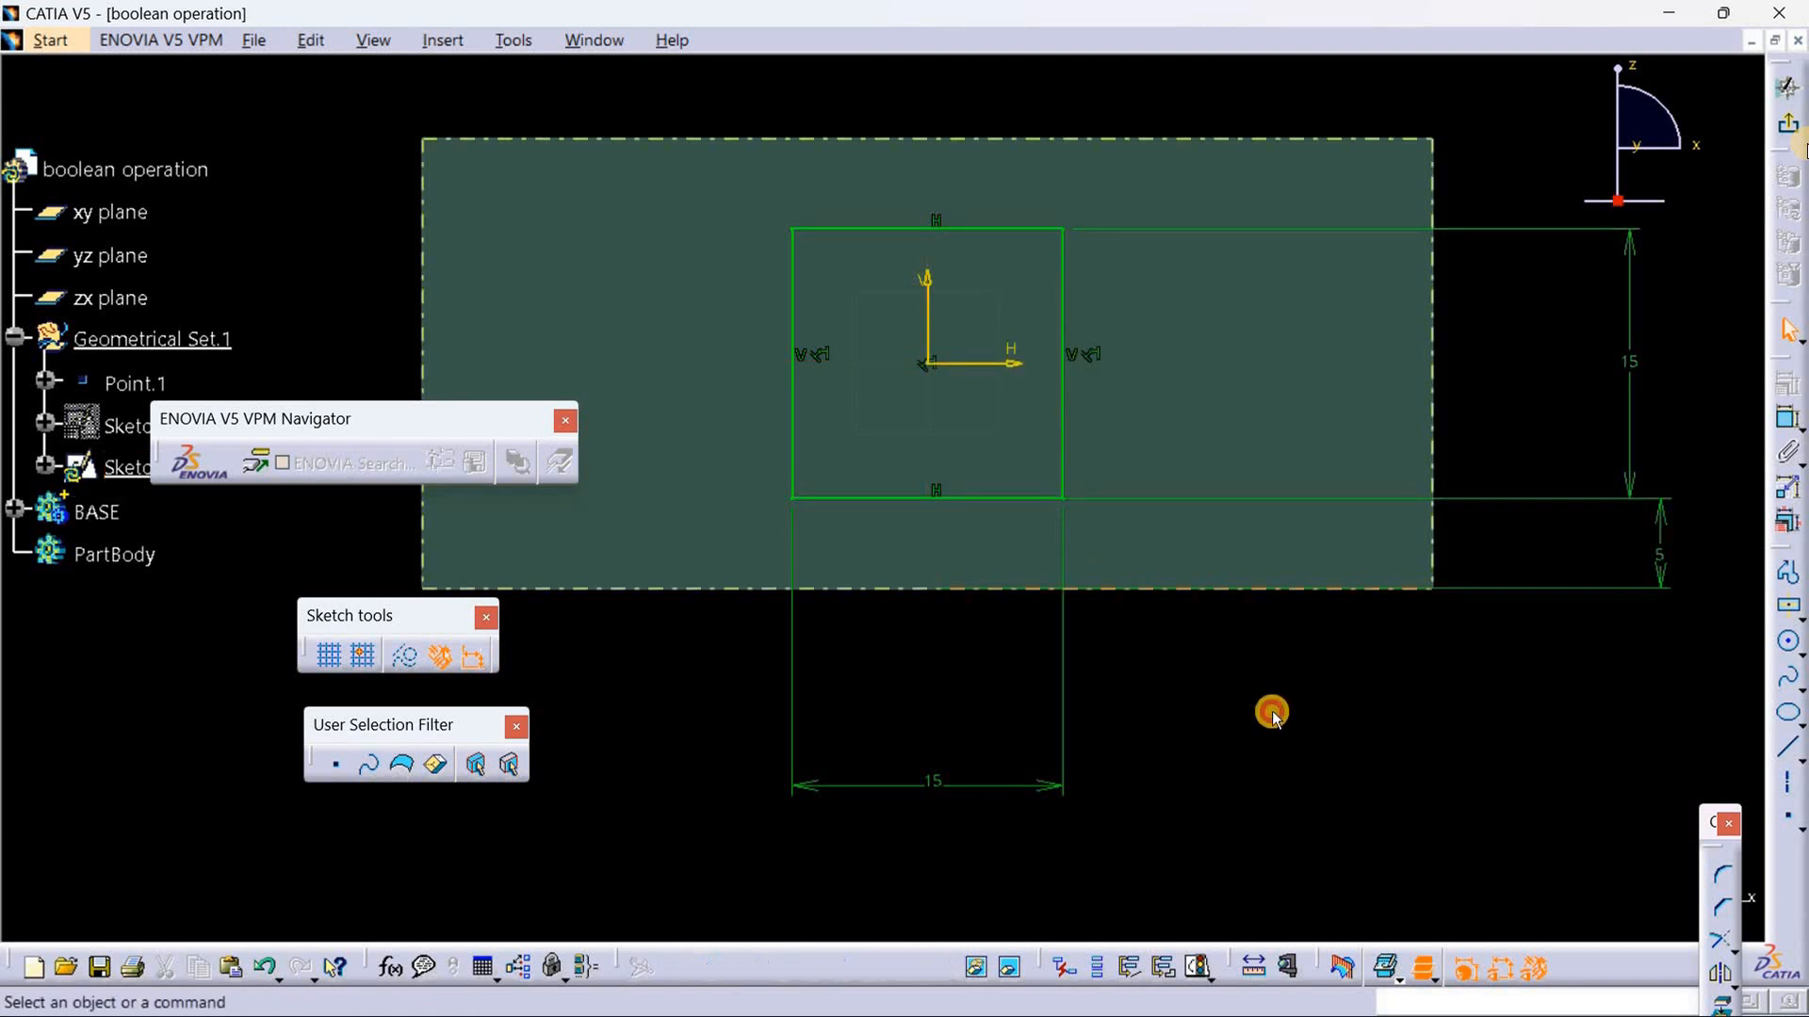
middle_drag(1268, 710, 1317, 806)
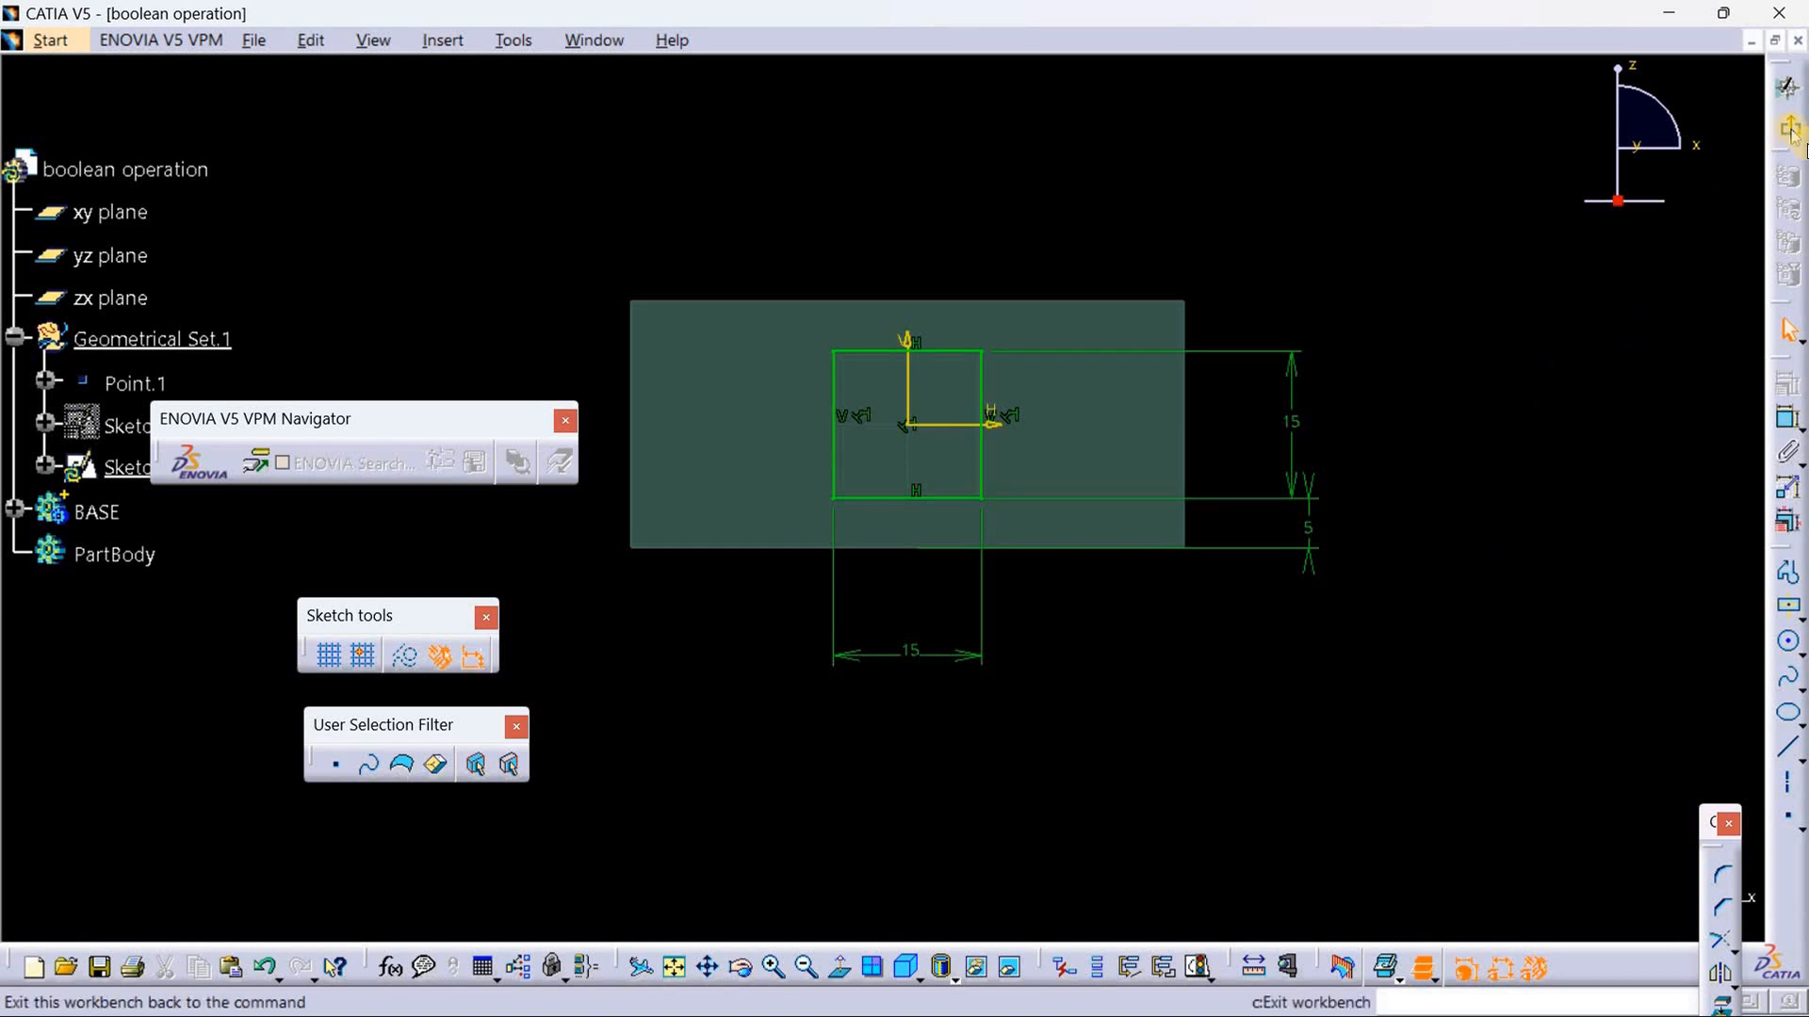
Step: Exit the sketch and delete the Working supports entry from the specification tree
click(1790, 129)
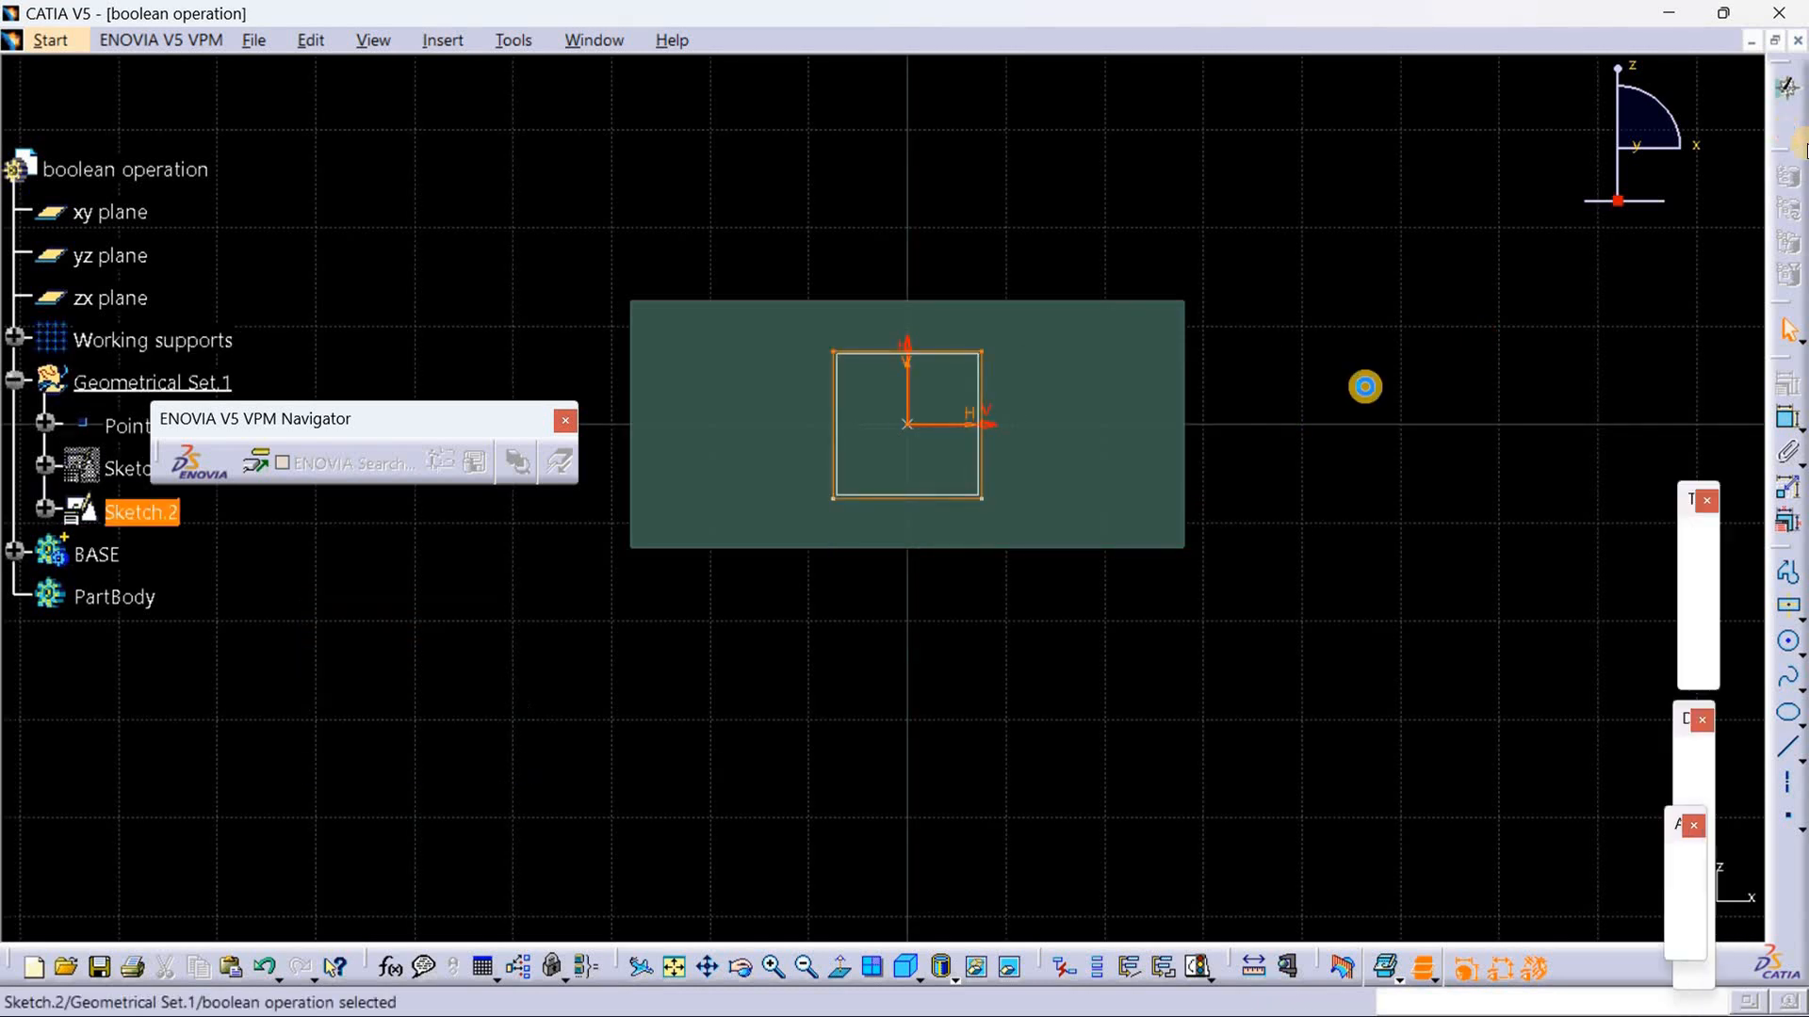
right_click(166, 334)
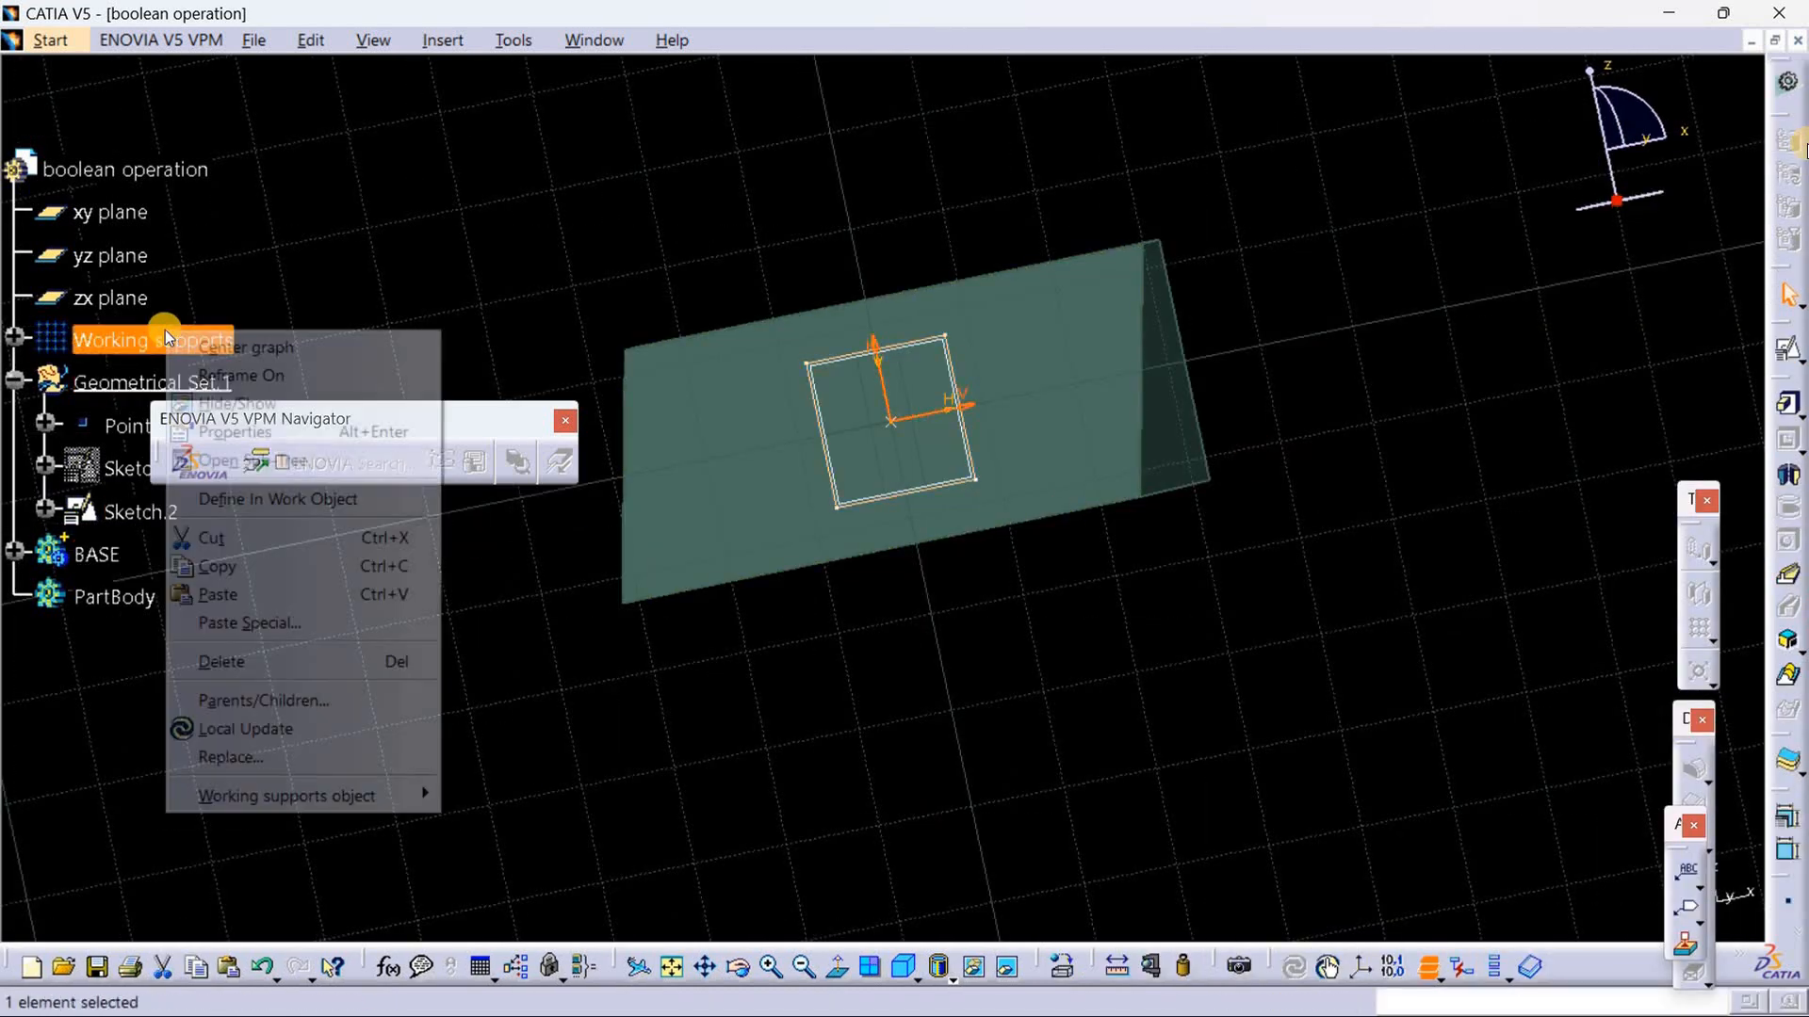
click(219, 667)
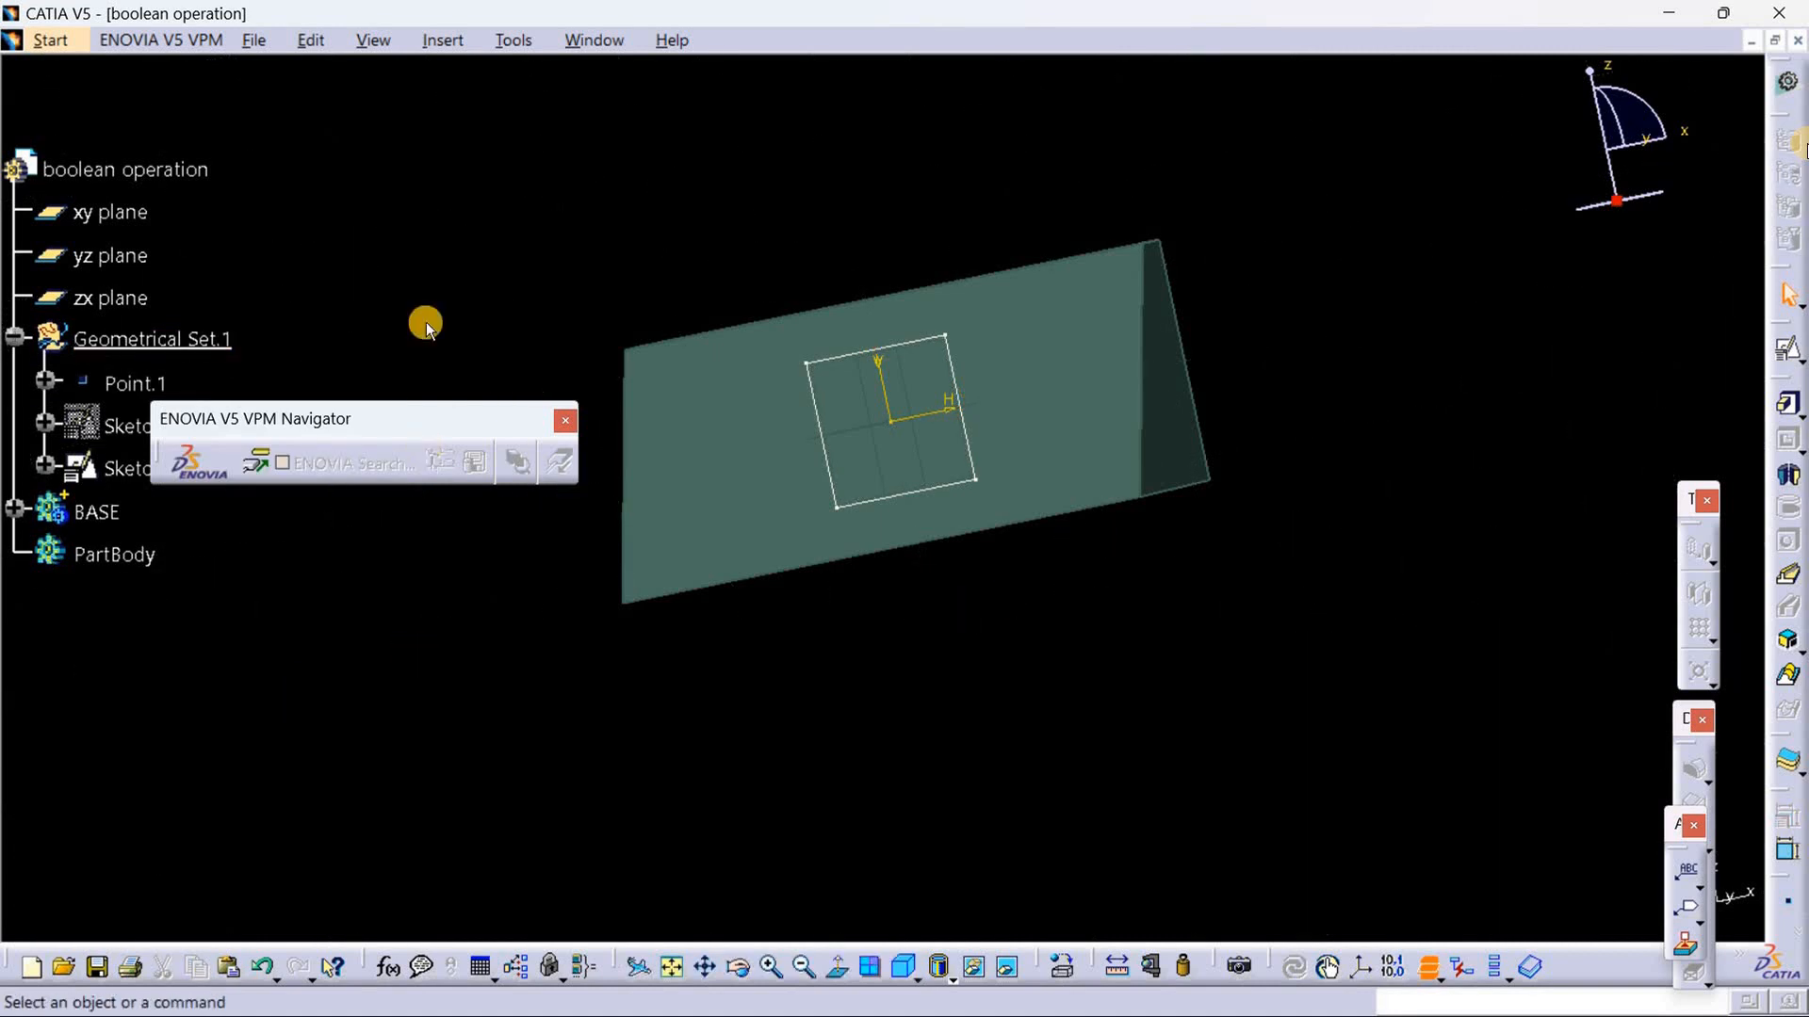
Step: Insert a new body and pad the 15 mm square sketch in it with a 28 mm length and mirrored extent
click(436, 40)
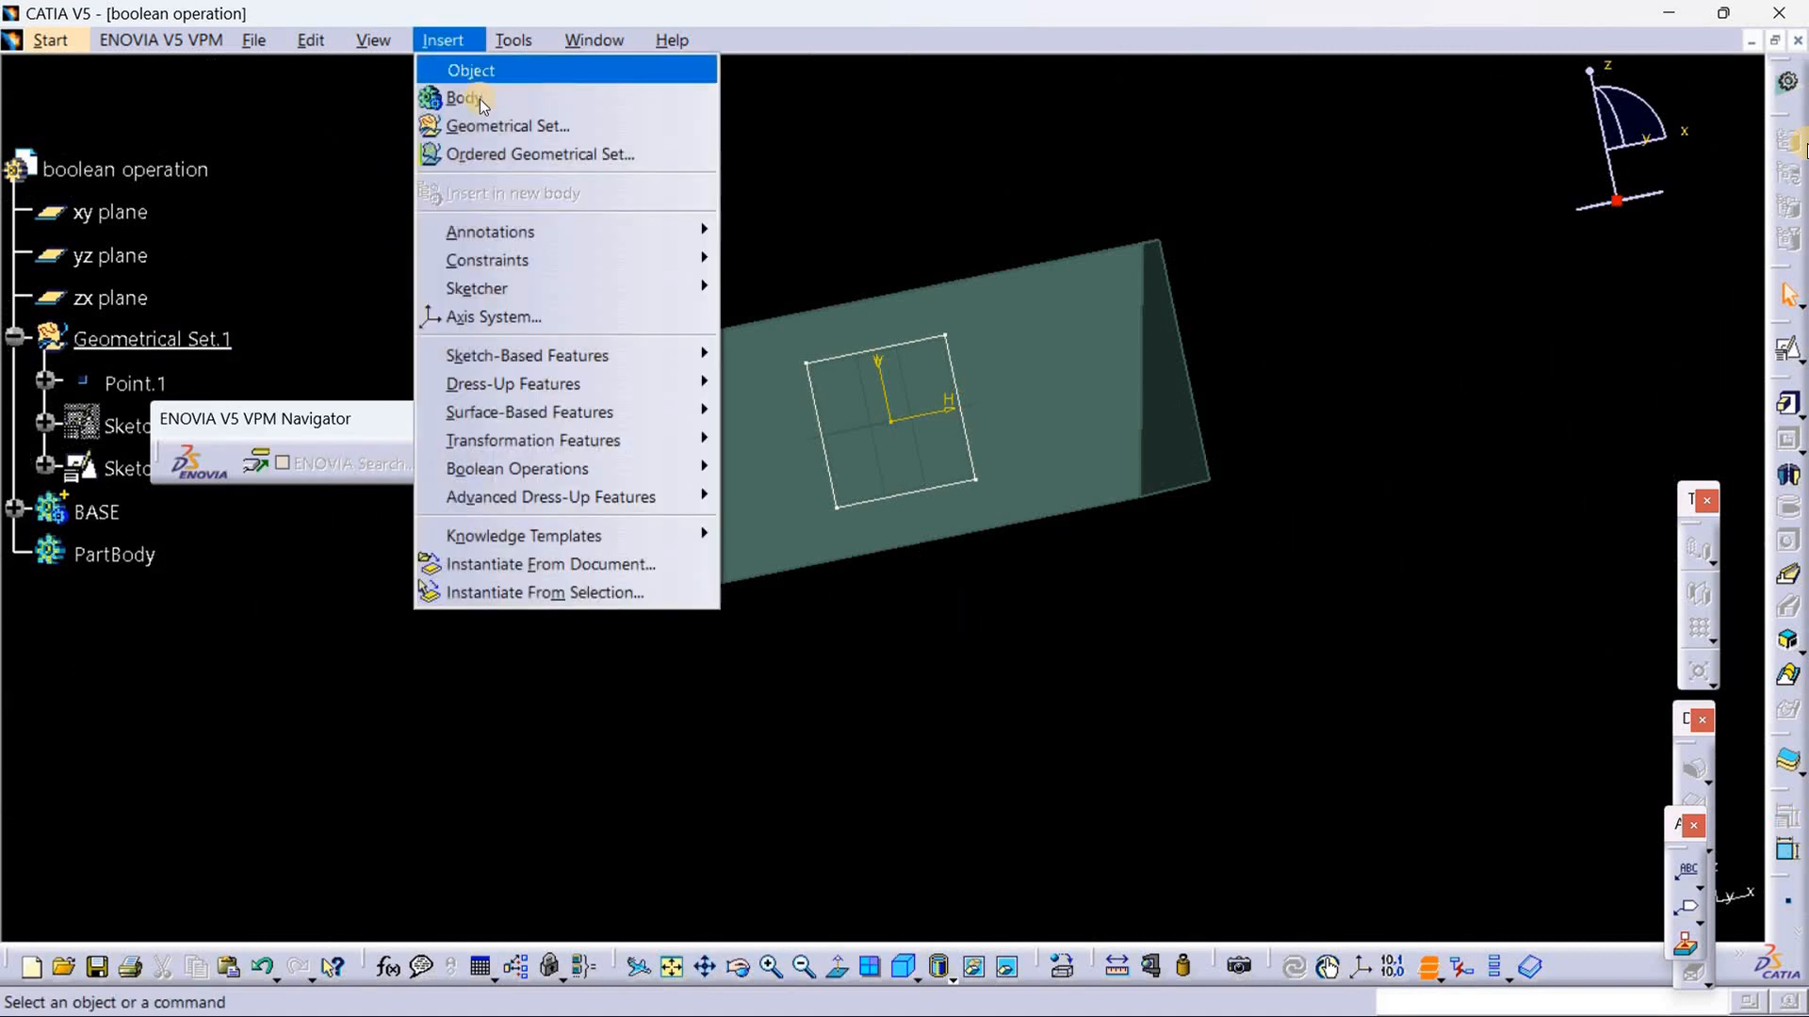
click(472, 89)
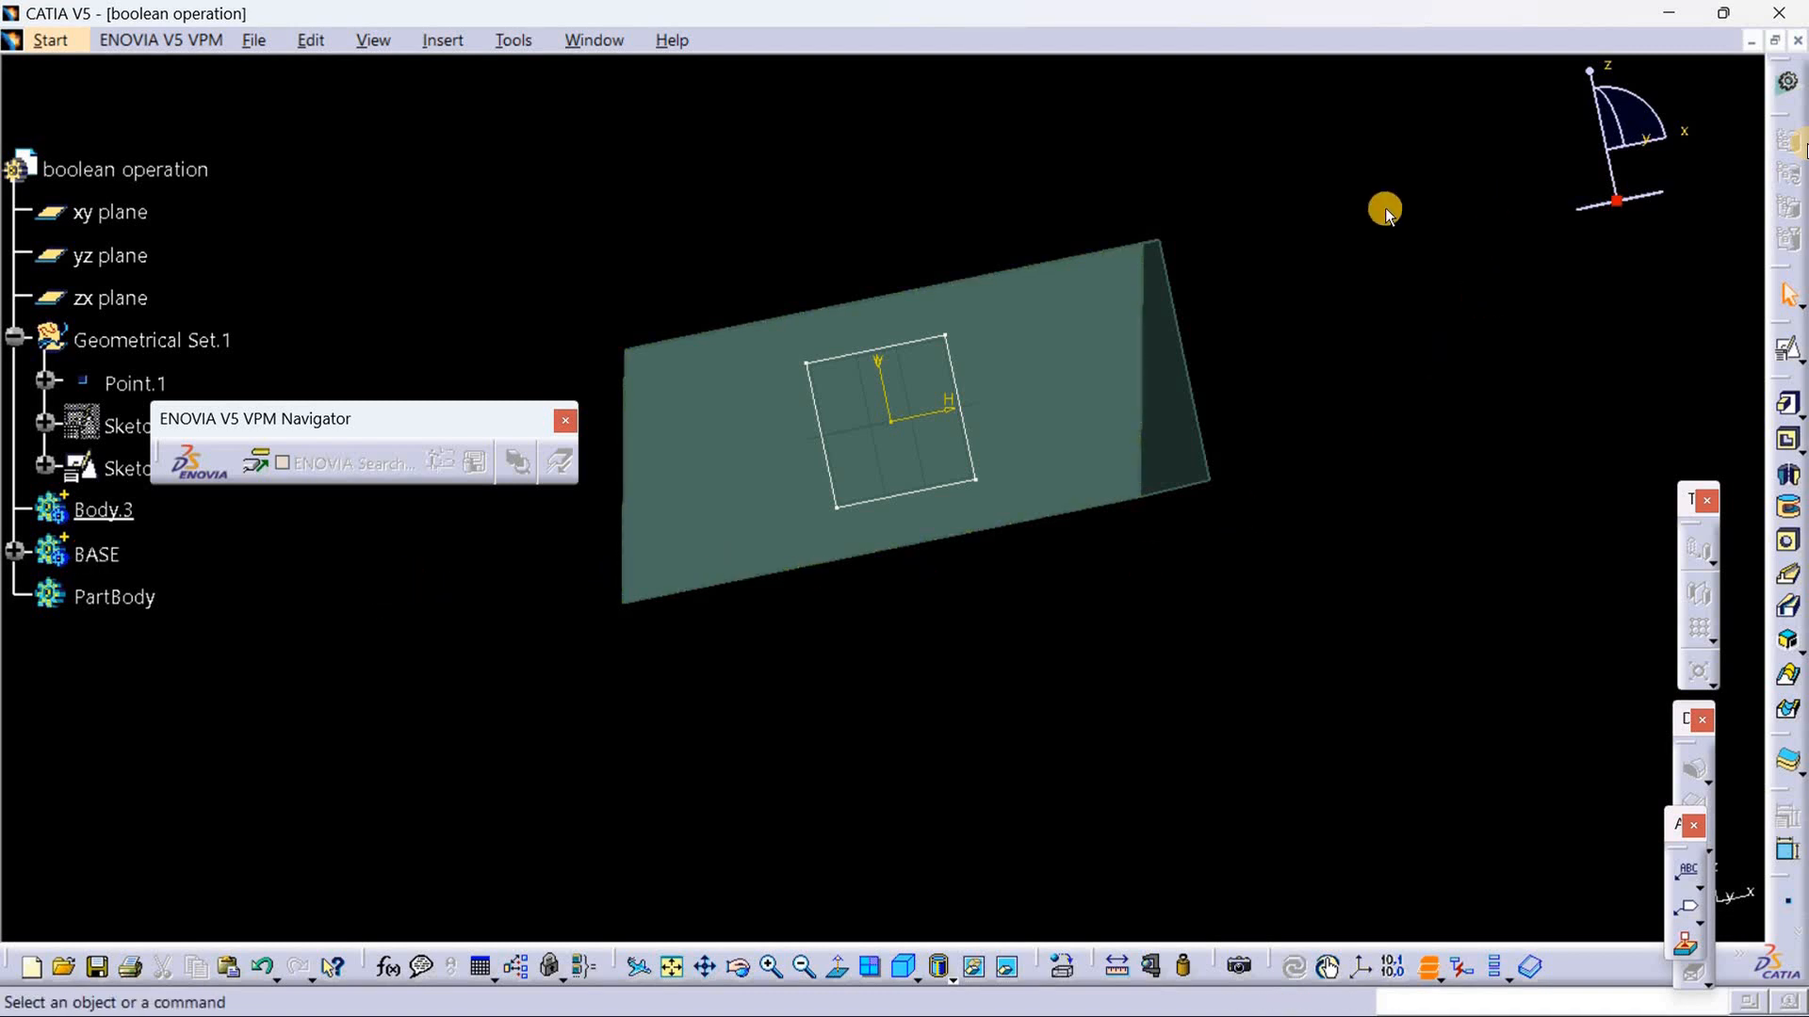
click(961, 372)
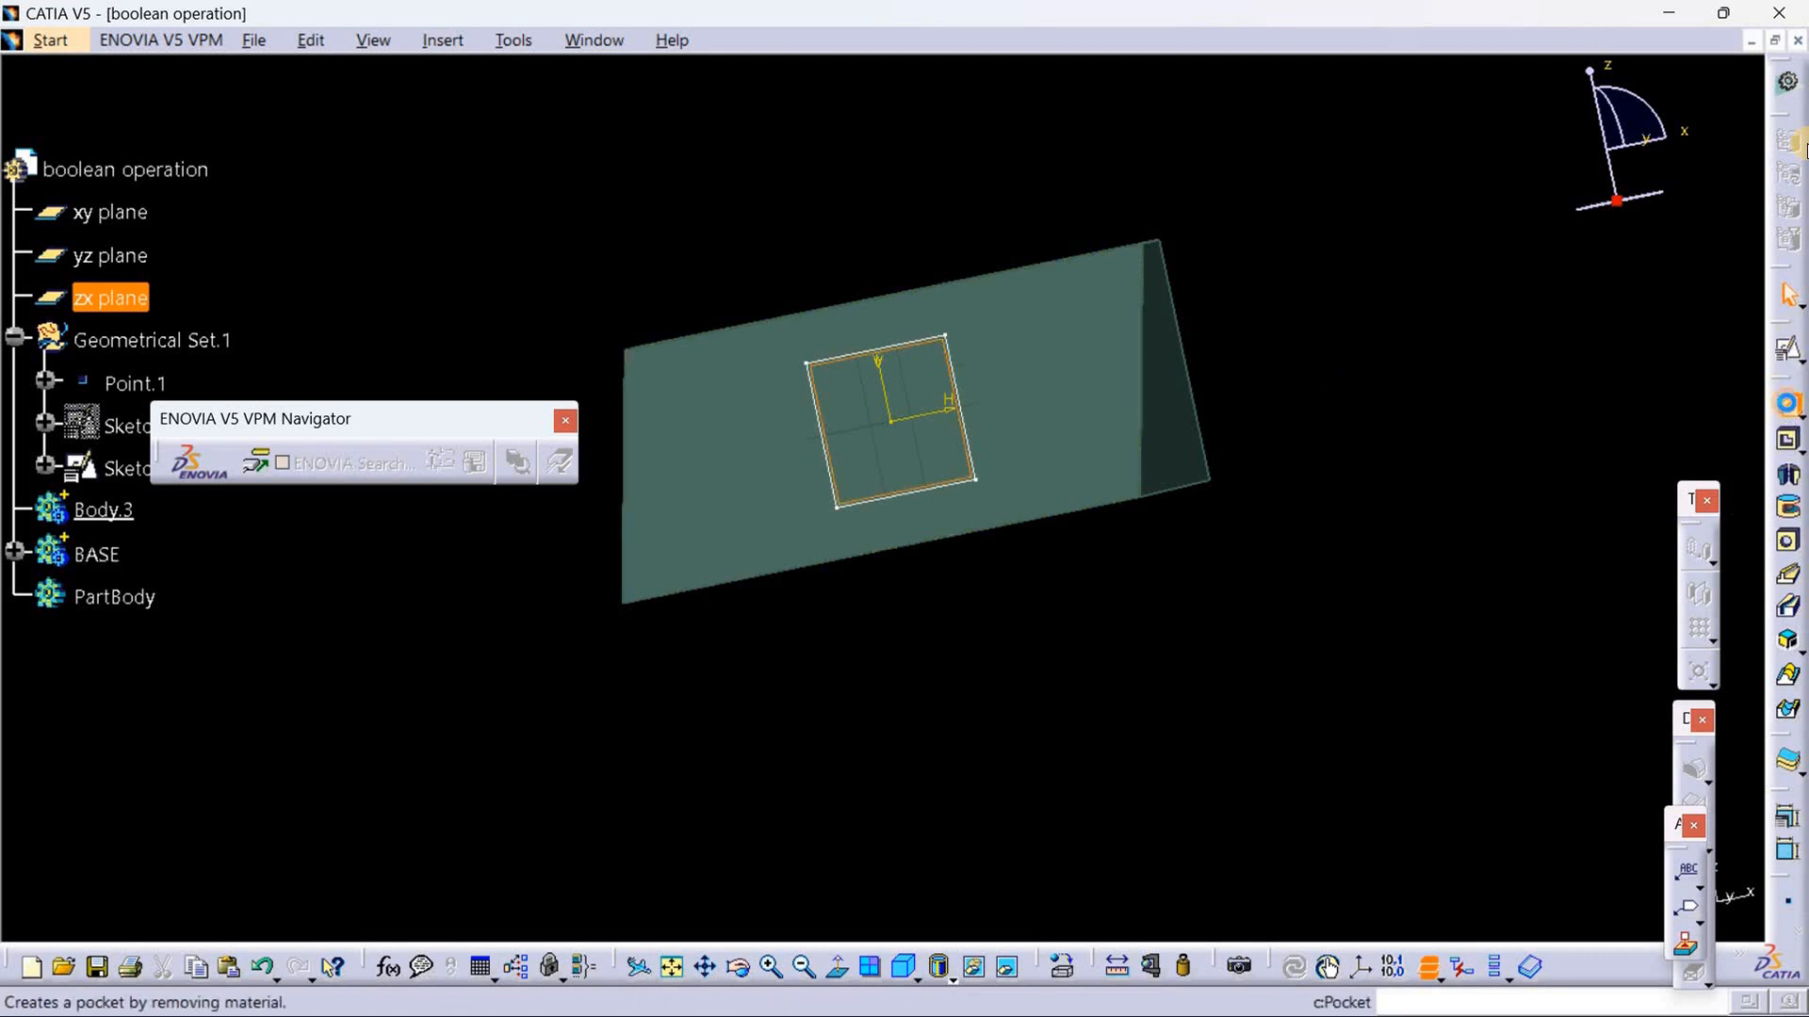
click(1787, 403)
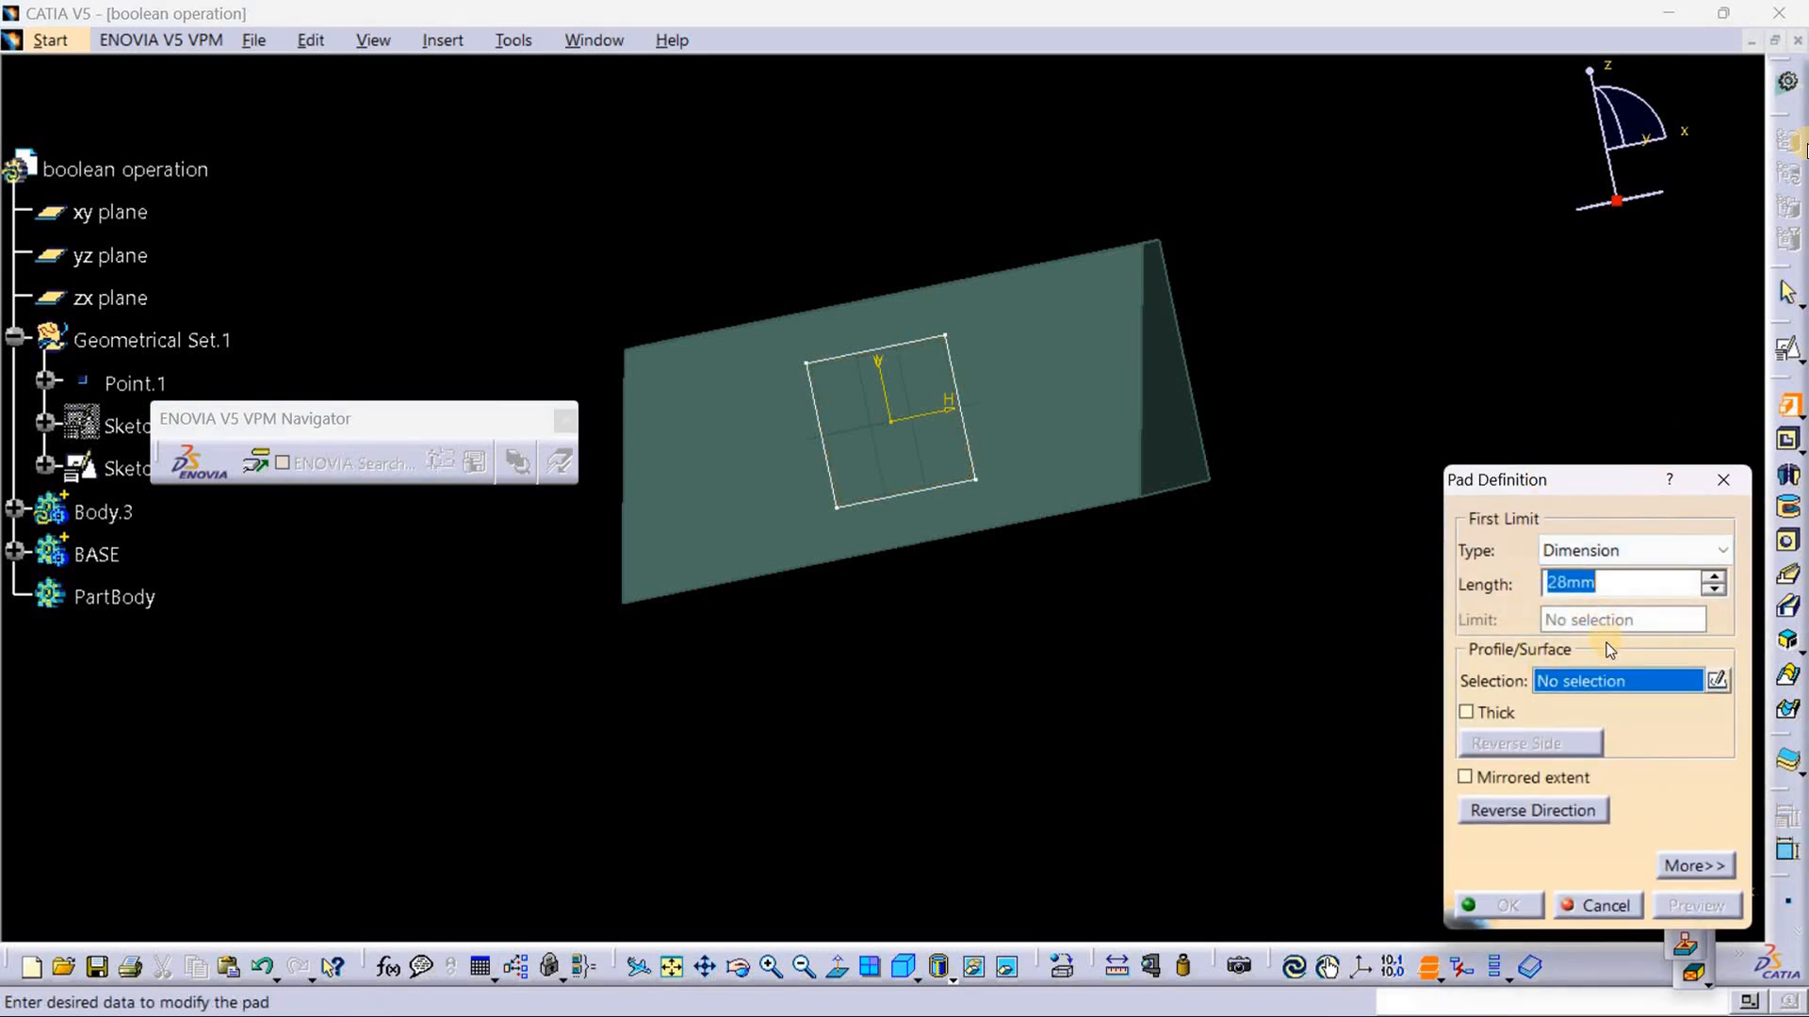
click(968, 436)
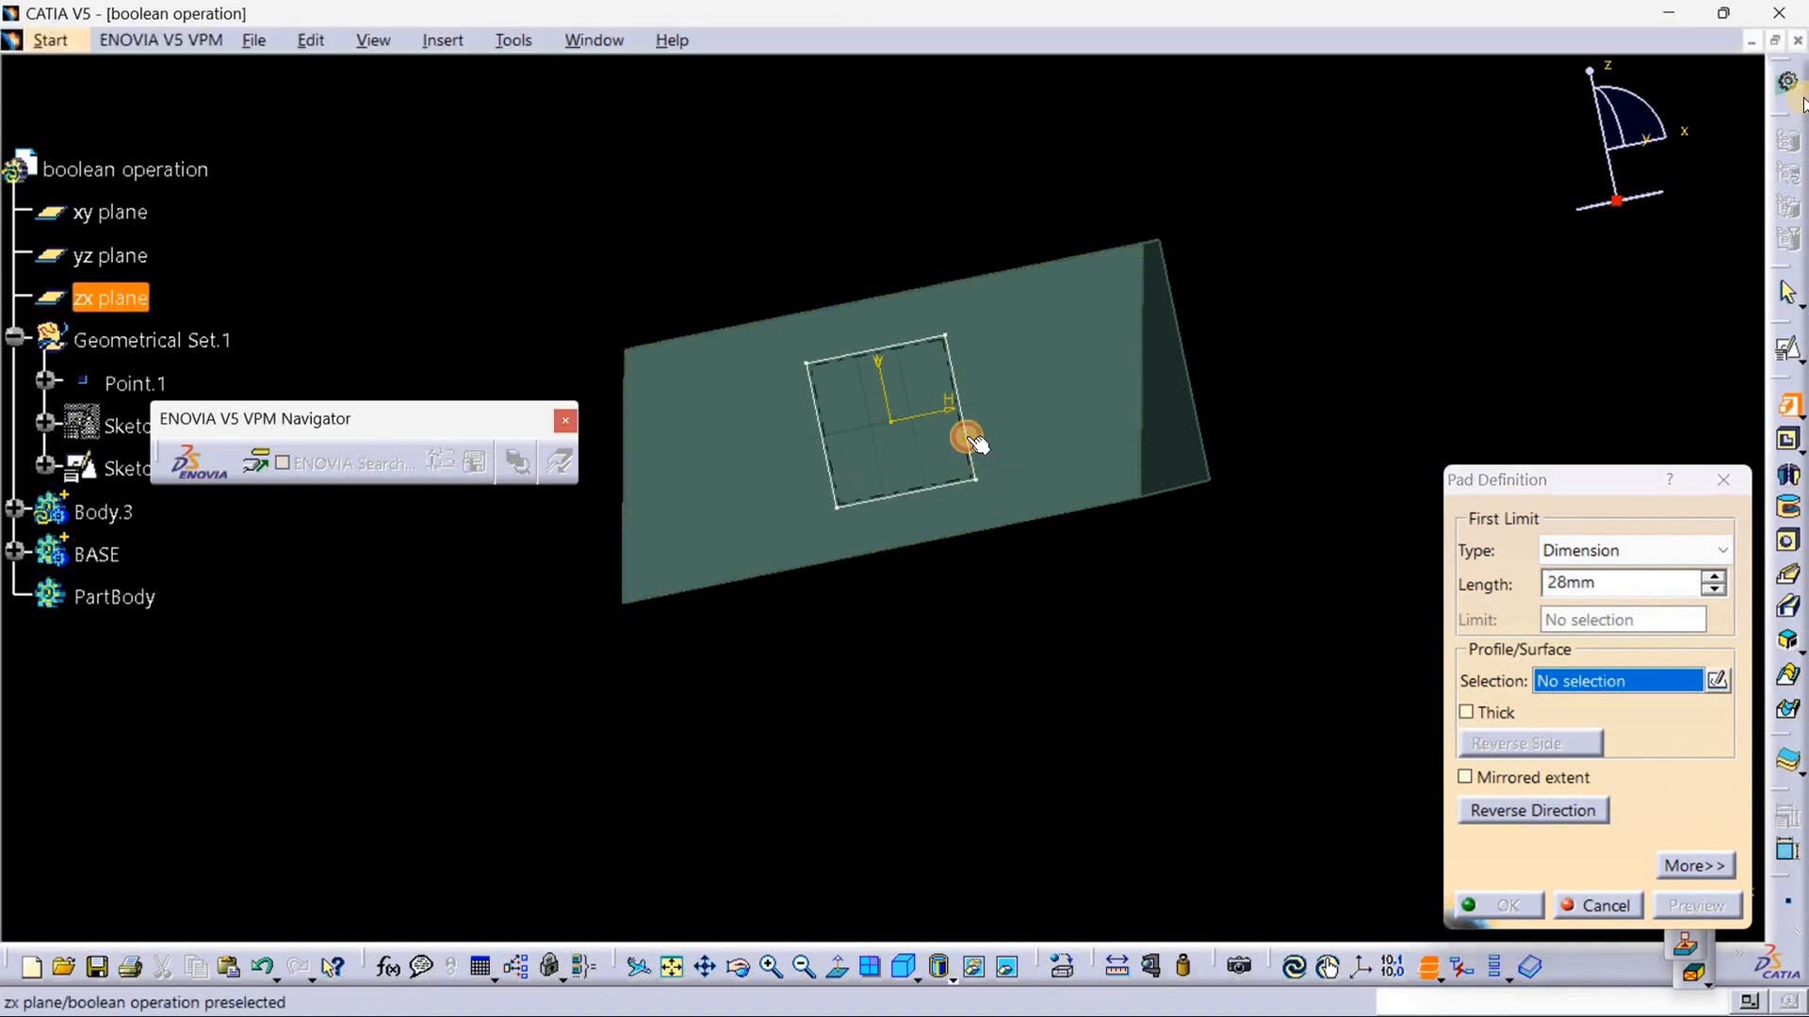
mouse_move(1074, 624)
middle_down()
mouse_move(901, 605)
mouse_move(908, 517)
mouse_move(924, 594)
middle_up()
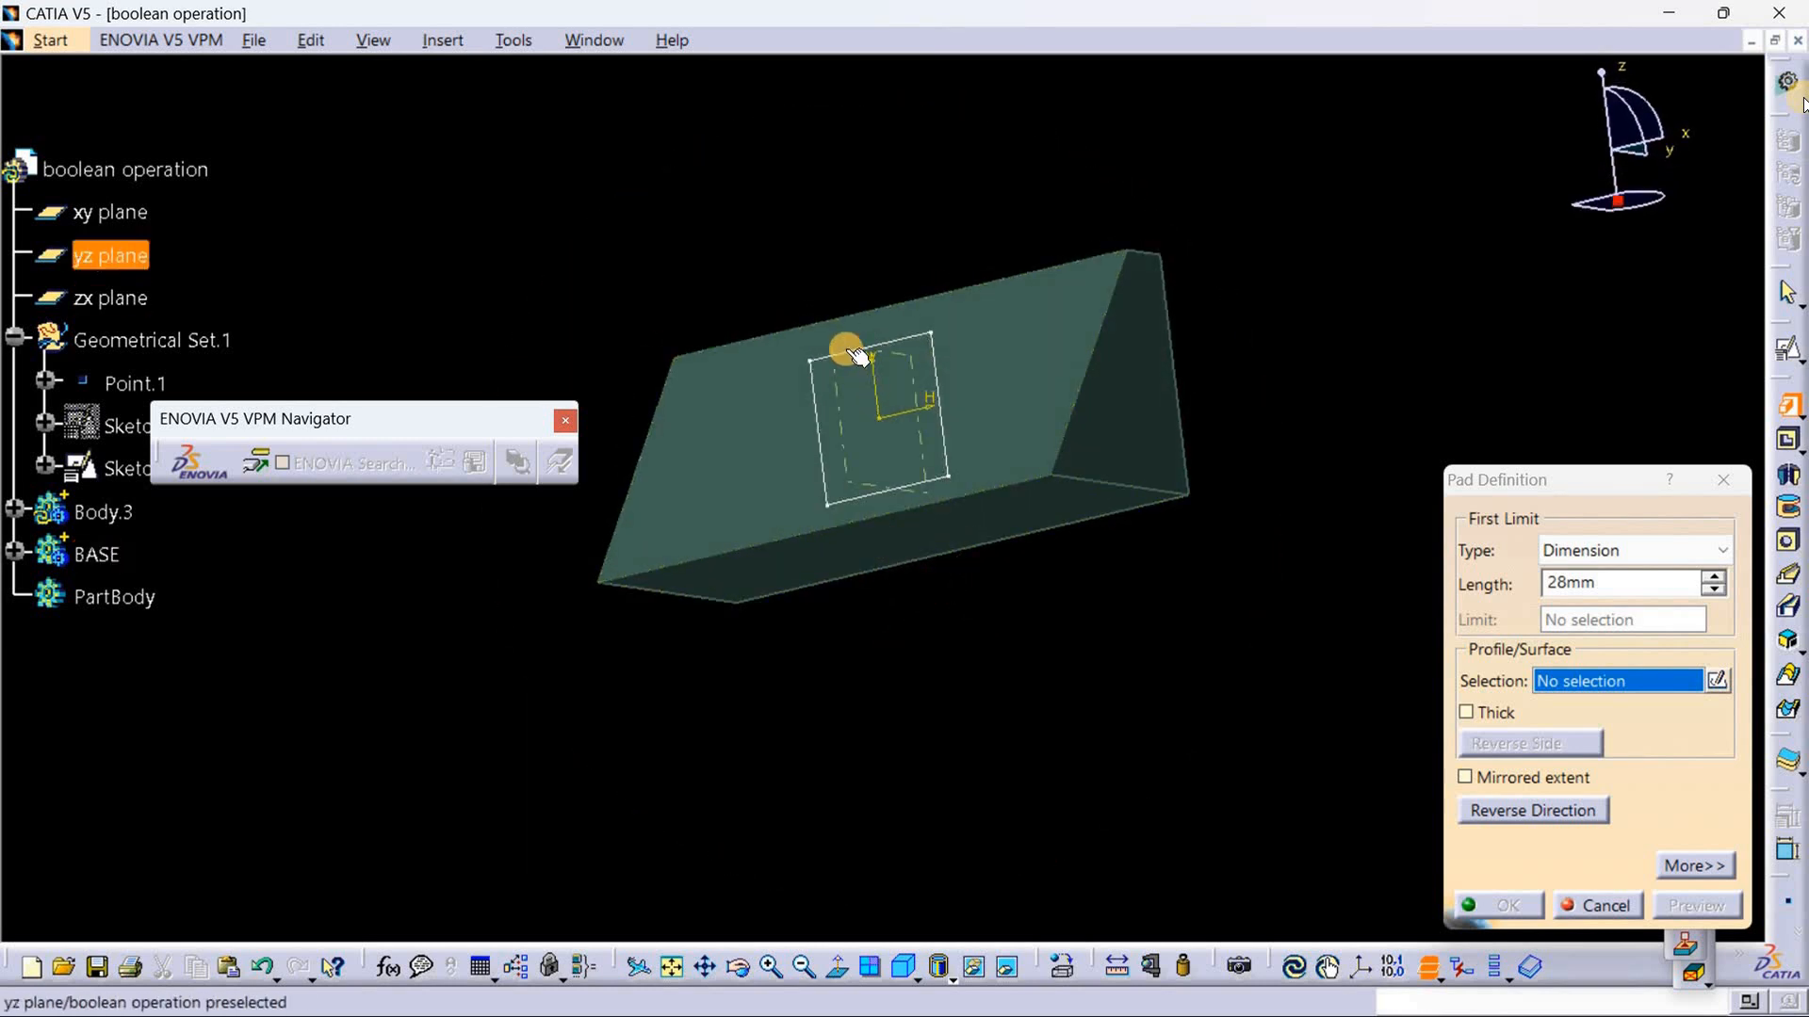
click(904, 333)
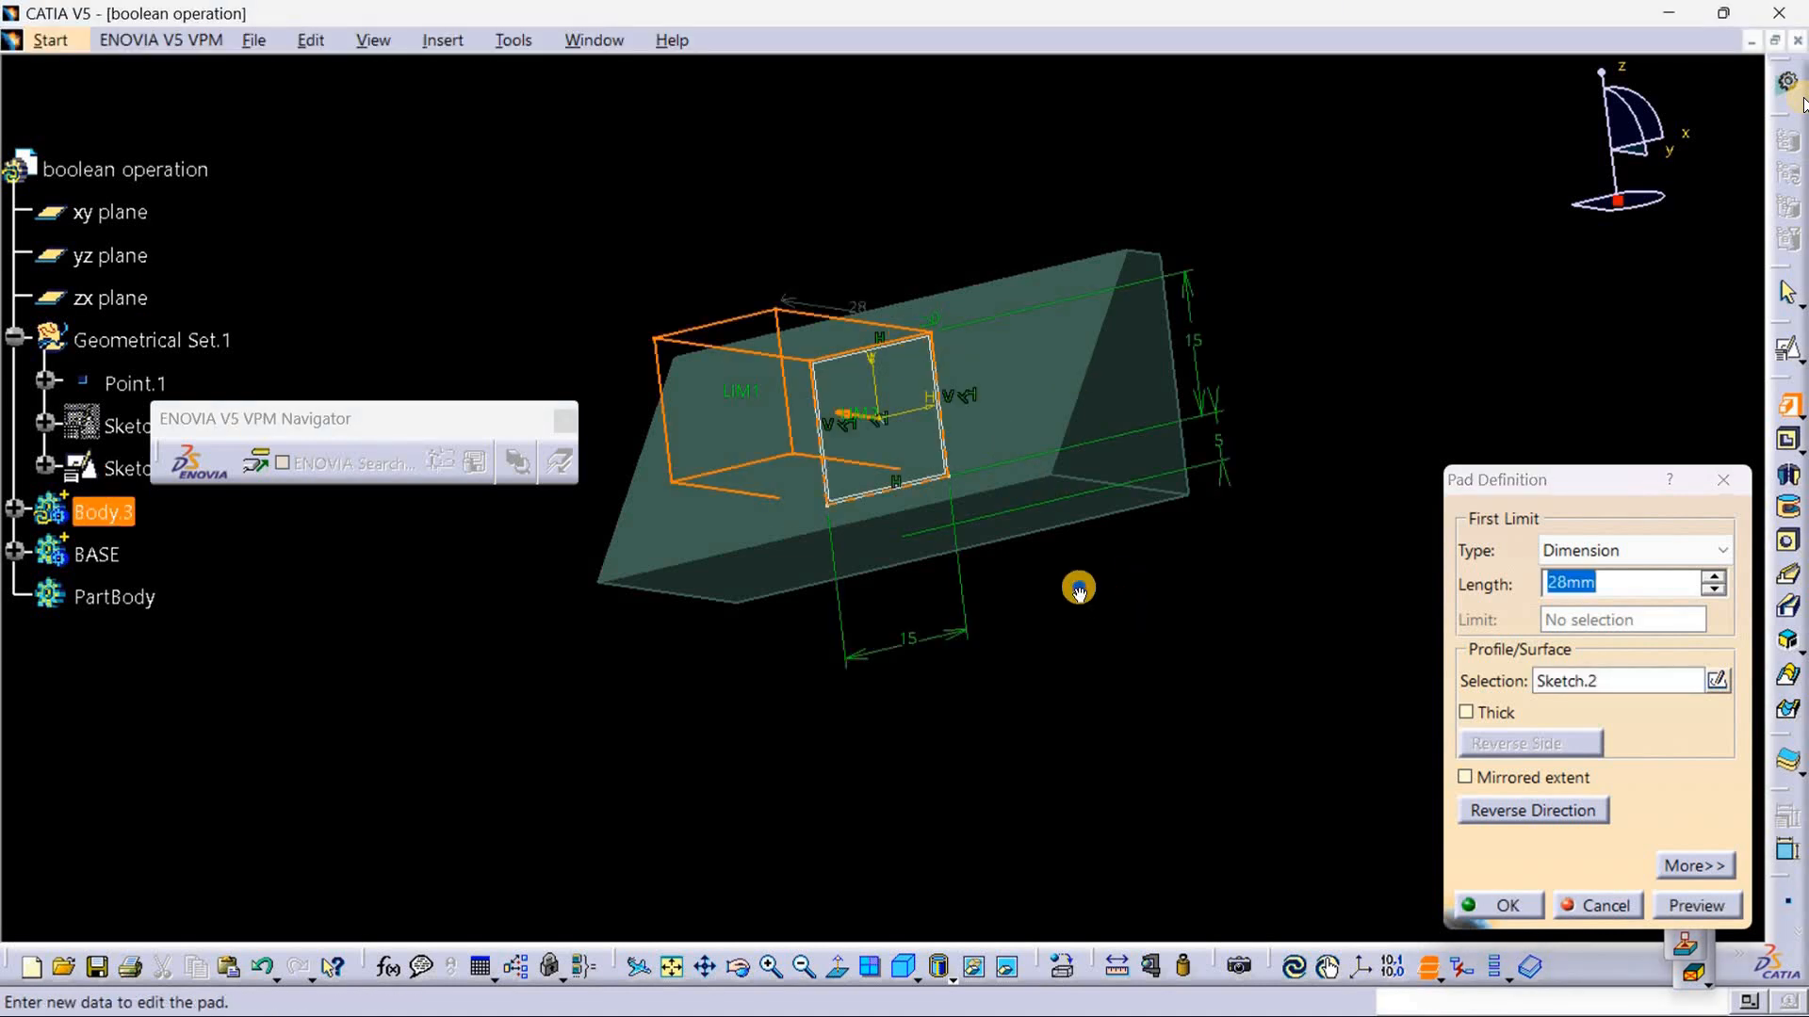
mouse_move(1078, 590)
middle_down()
mouse_move(686, 627)
mouse_move(743, 710)
mouse_move(1053, 698)
middle_up()
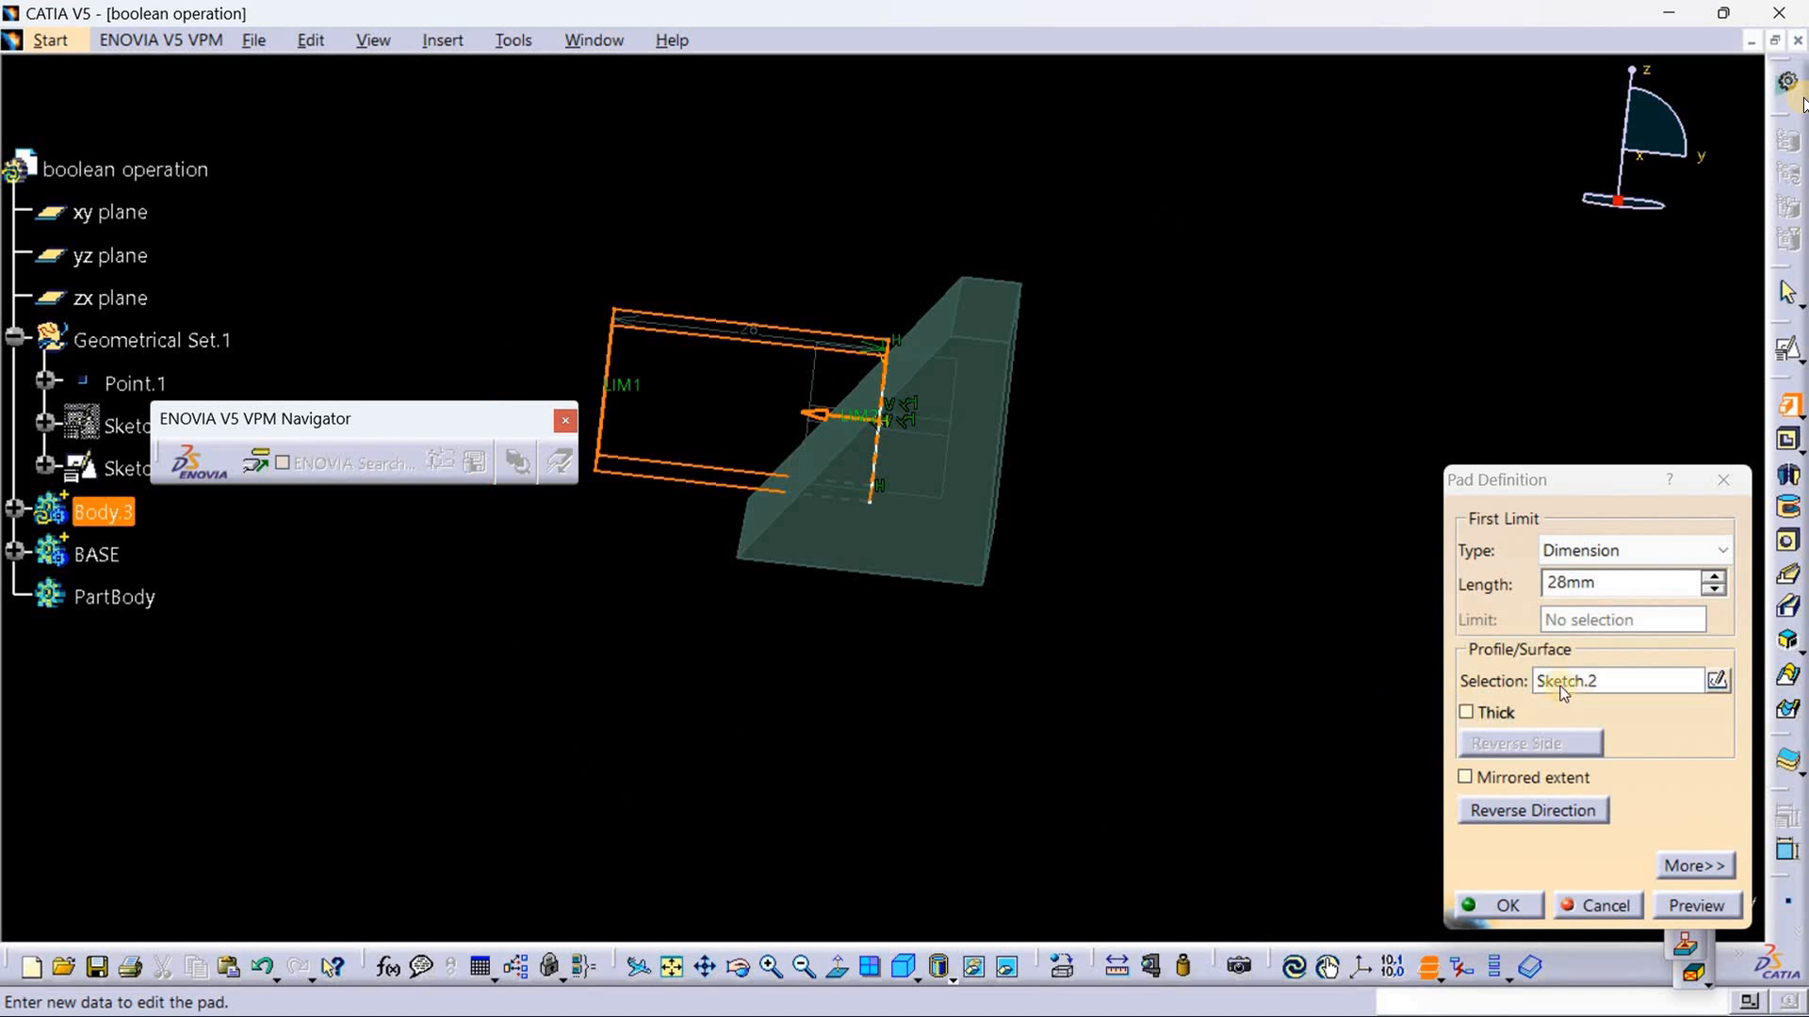
click(1466, 778)
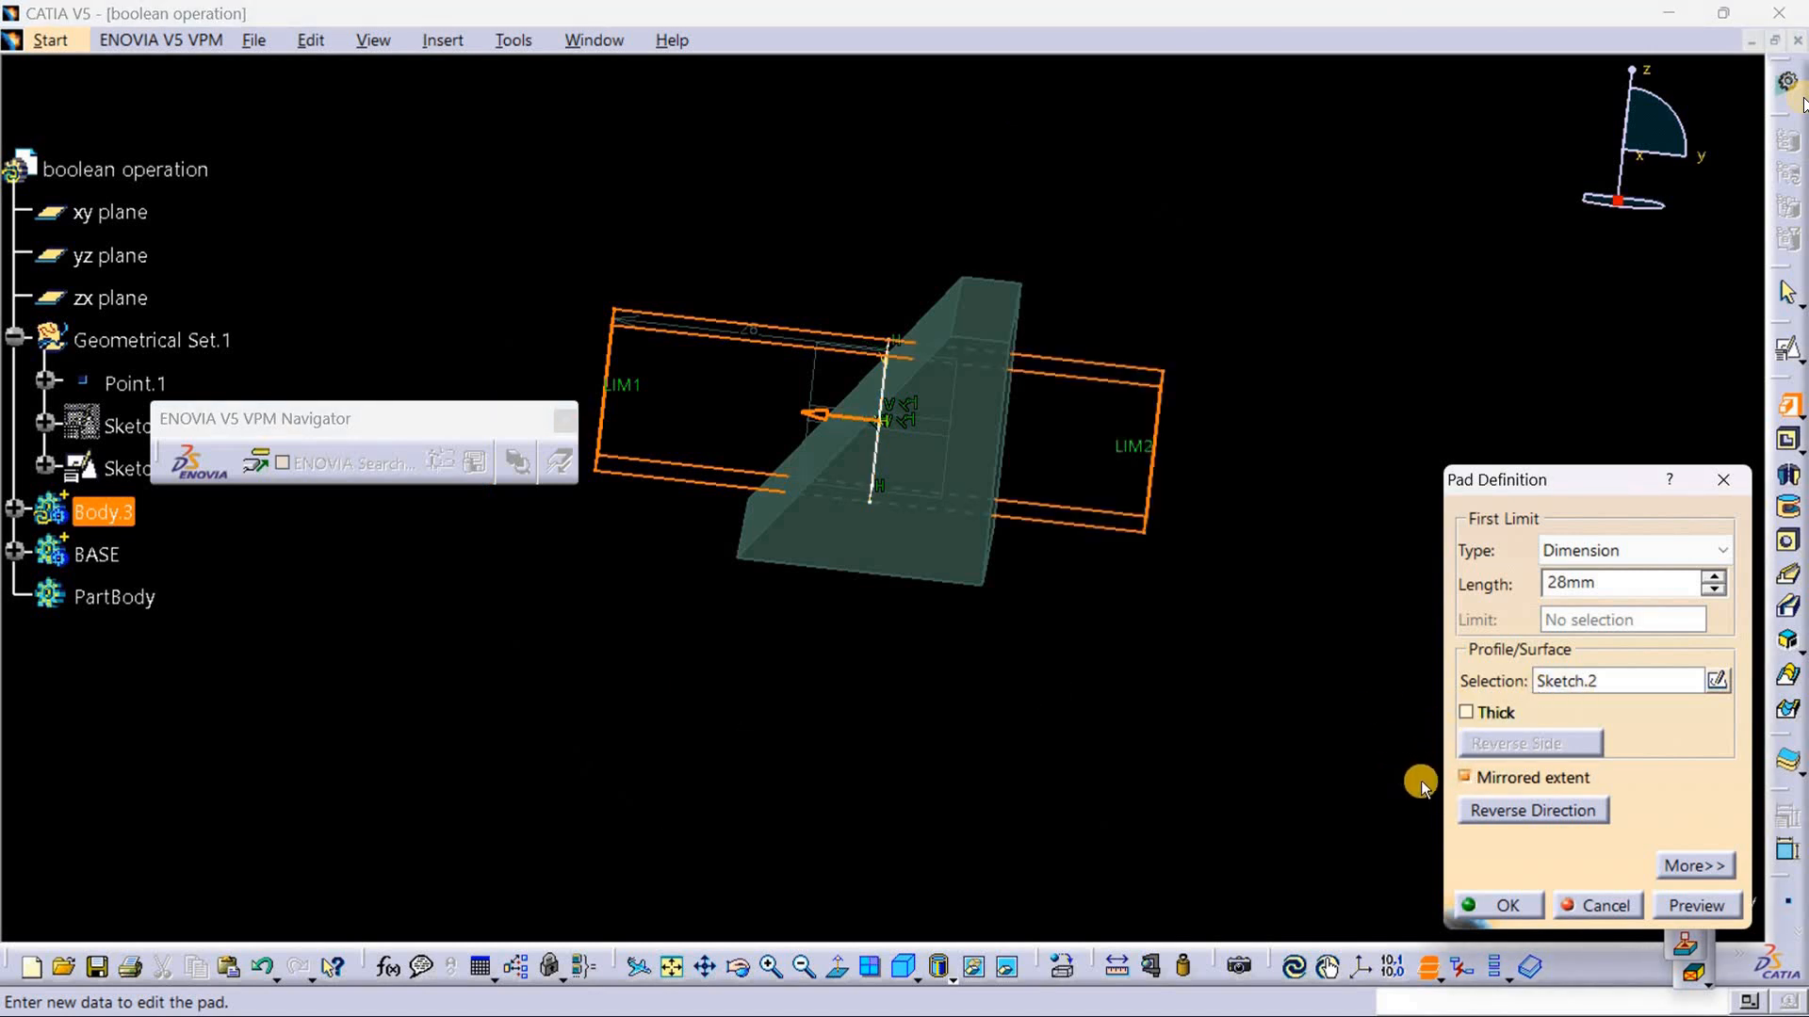
middle_drag(828, 783, 1215, 613)
middle_drag(930, 701, 1014, 775)
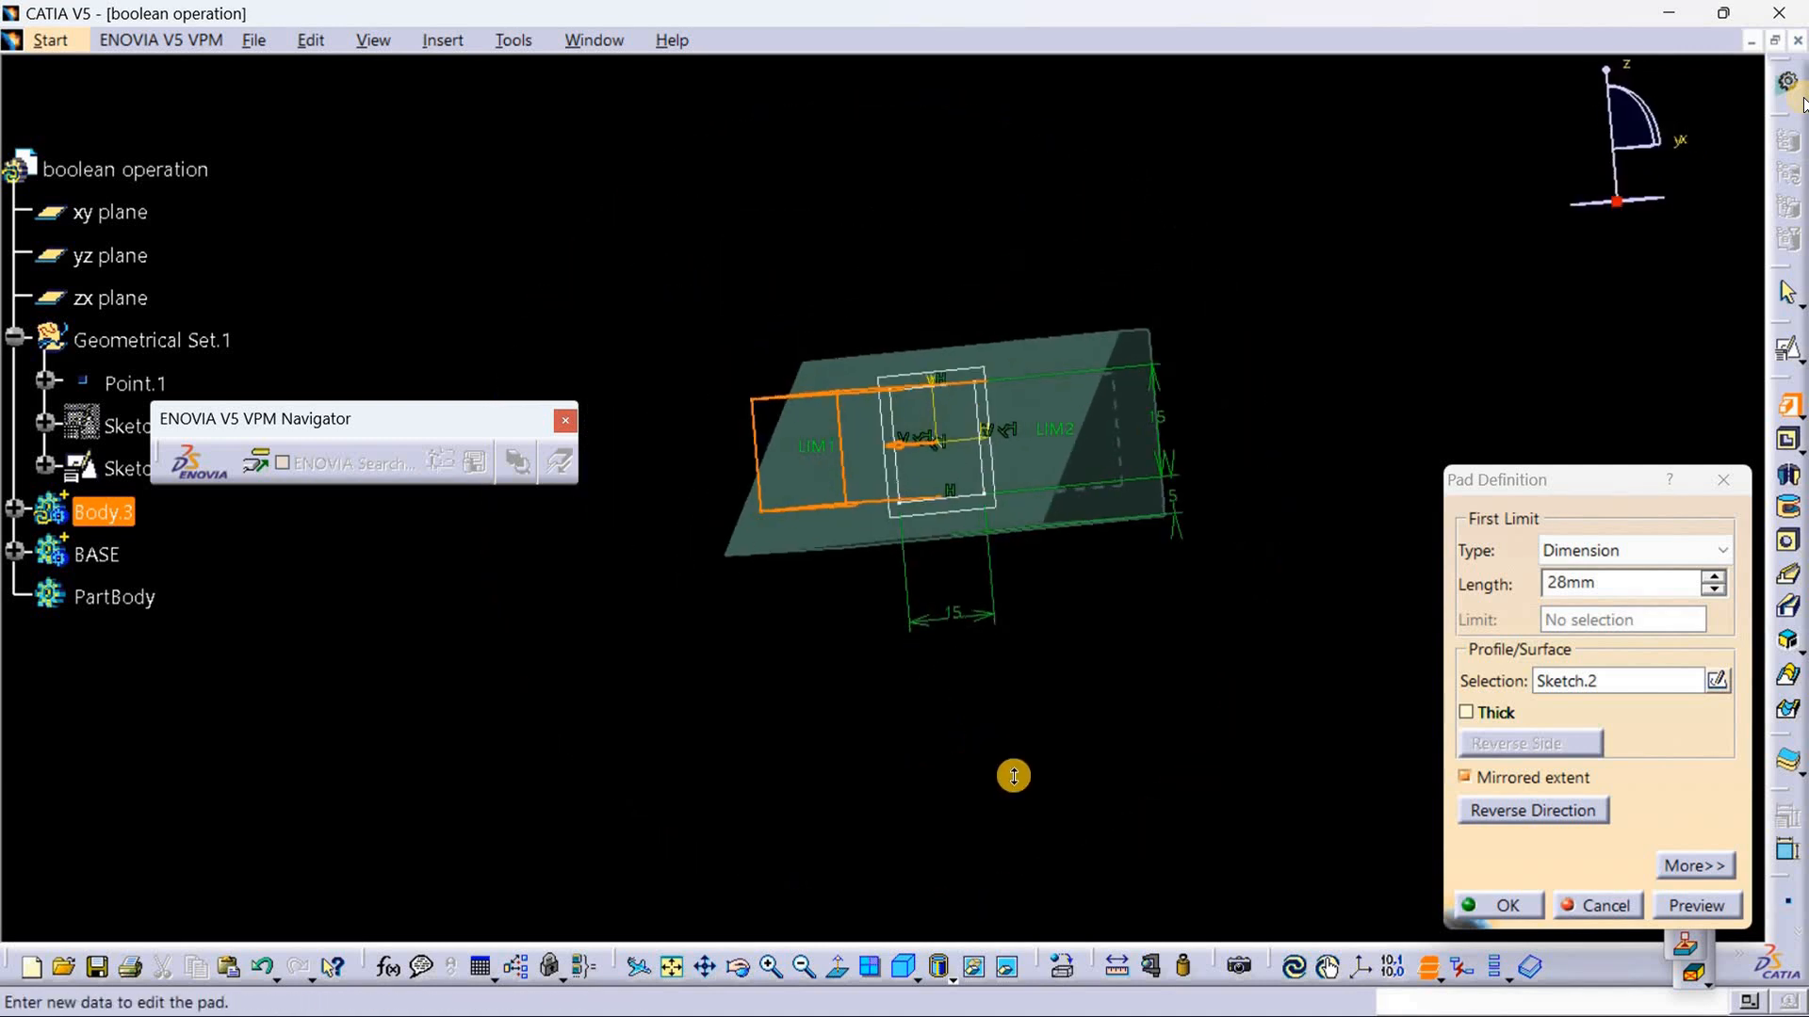
click(1528, 900)
Step: Define the BASE body as the in-work object
middle_drag(977, 759, 912, 726)
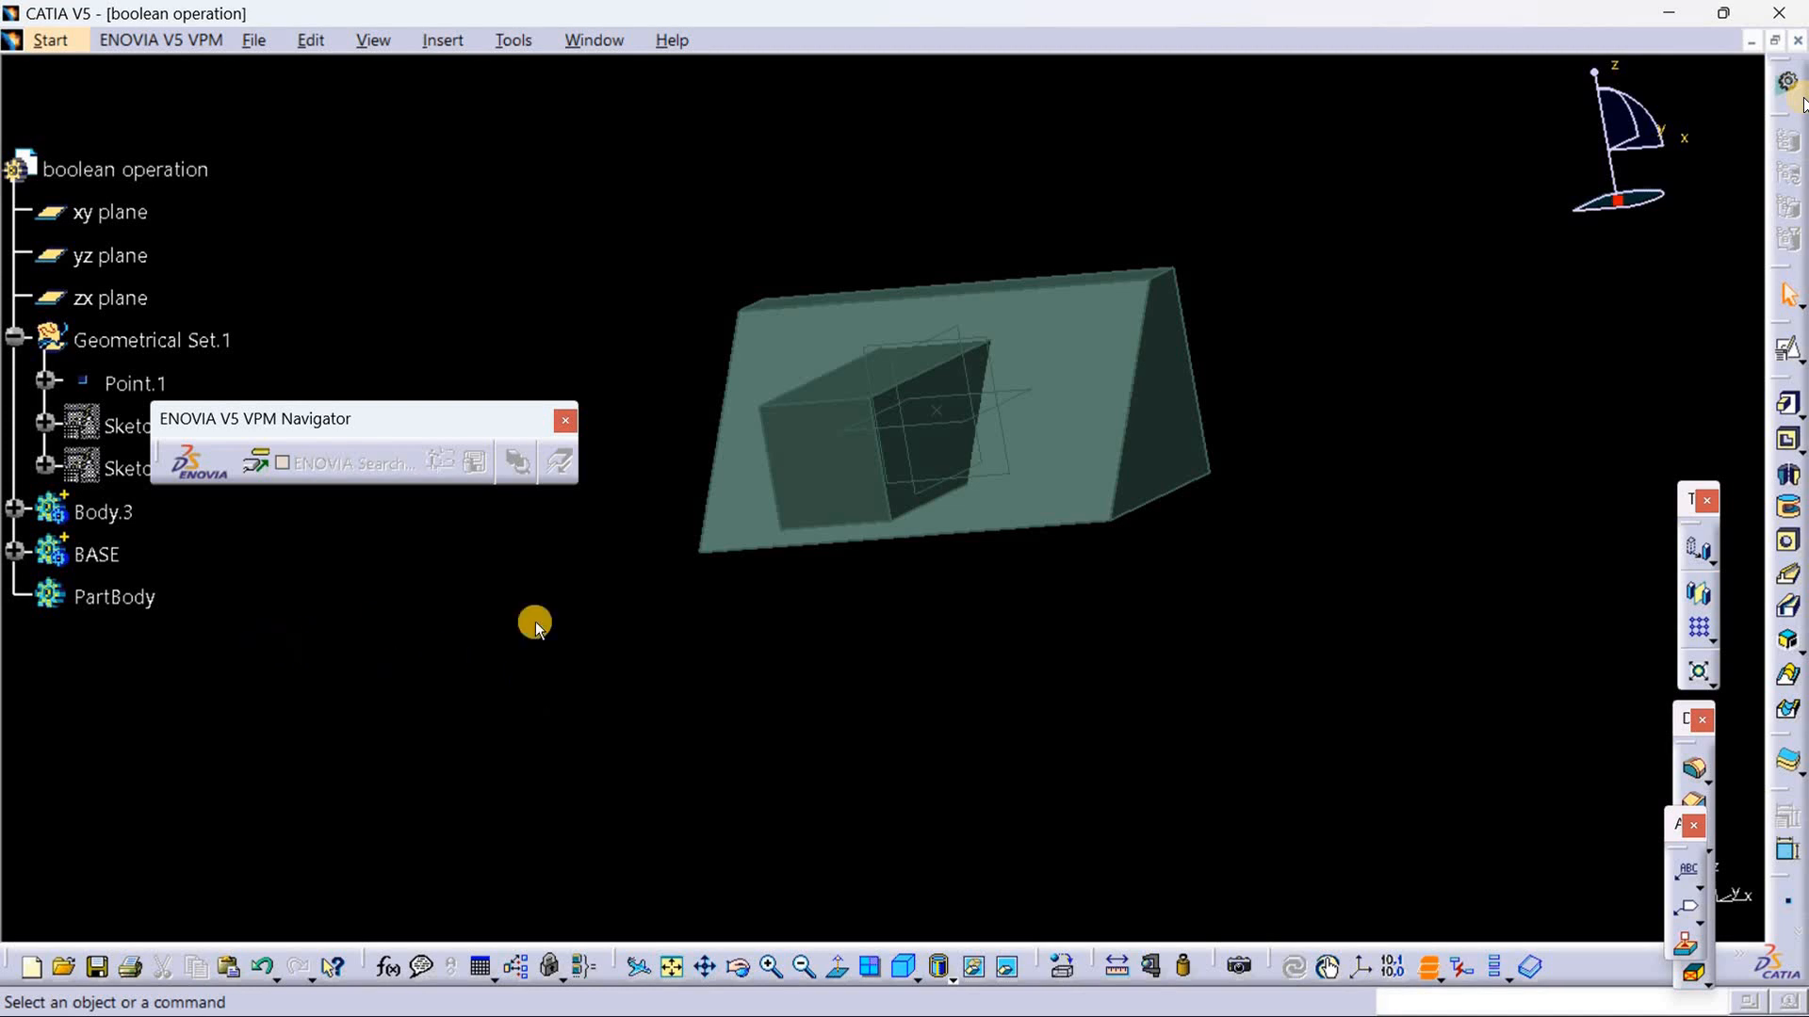
mouse_move(964, 638)
middle_down()
mouse_move(936, 594)
mouse_move(1090, 525)
mouse_move(981, 614)
mouse_move(798, 483)
mouse_move(848, 383)
mouse_move(880, 634)
mouse_move(984, 631)
middle_up()
middle_drag(915, 685, 913, 636)
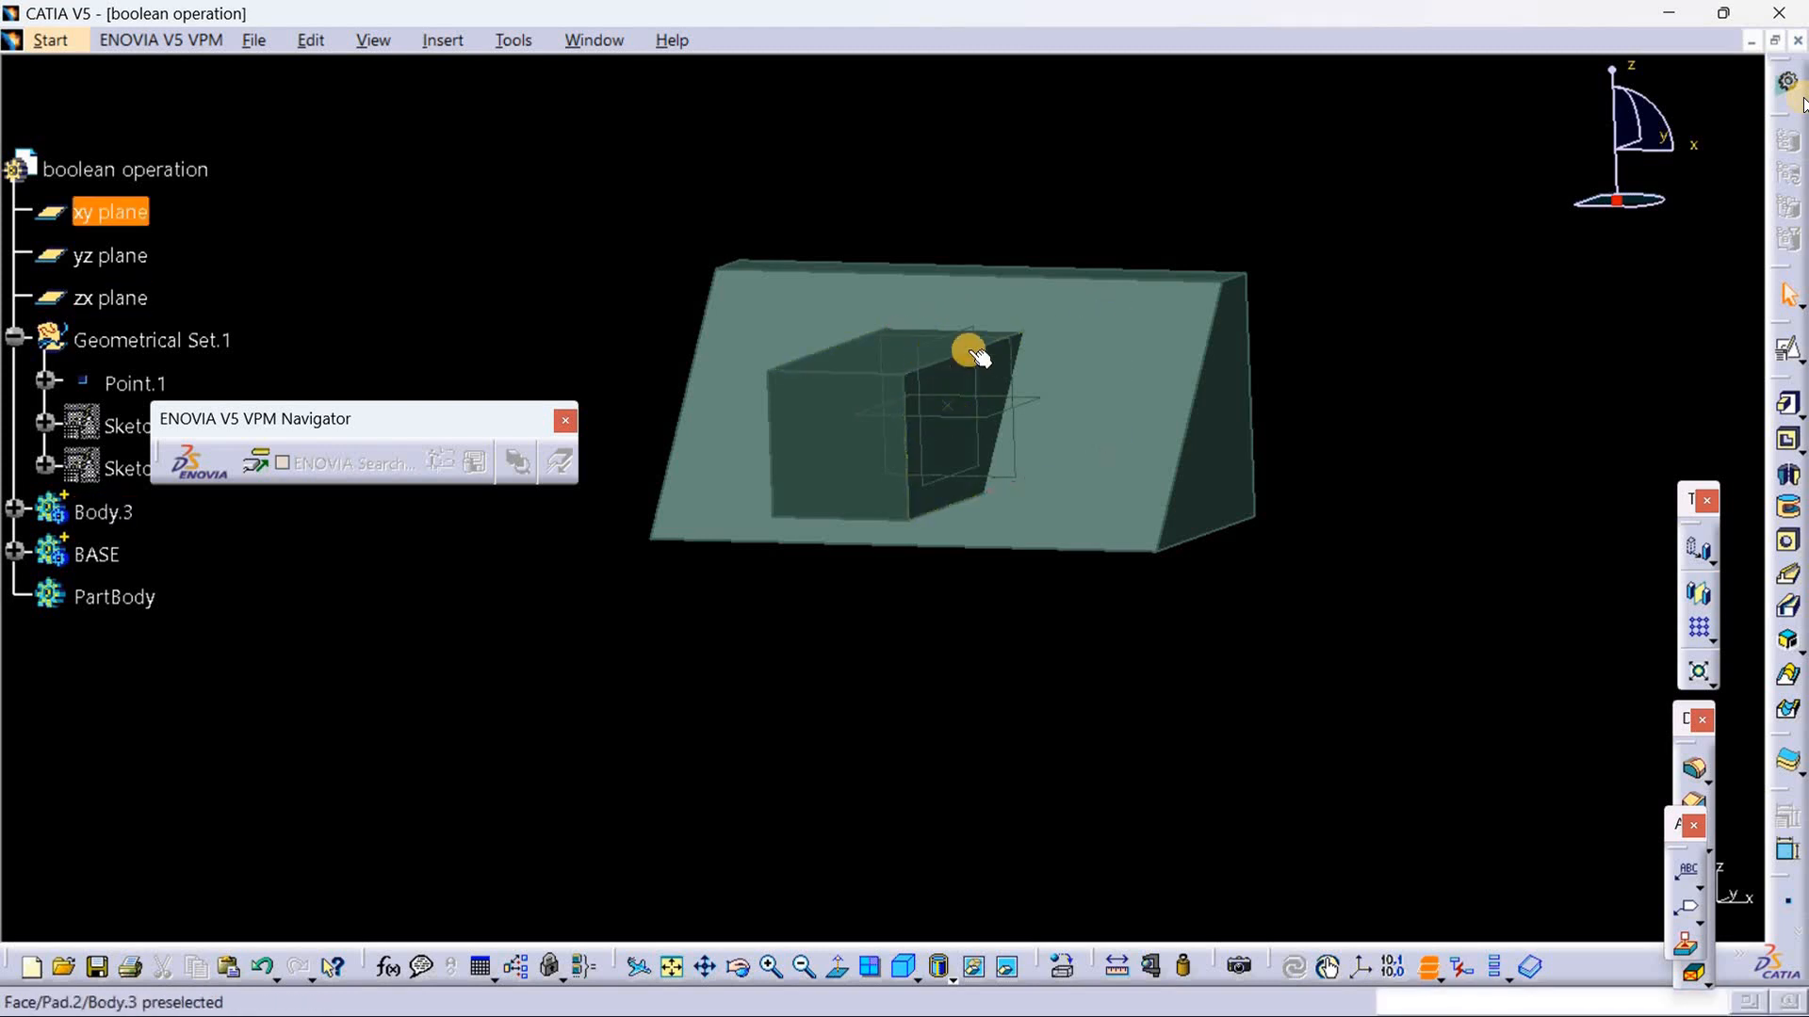
middle_drag(1112, 658, 763, 485)
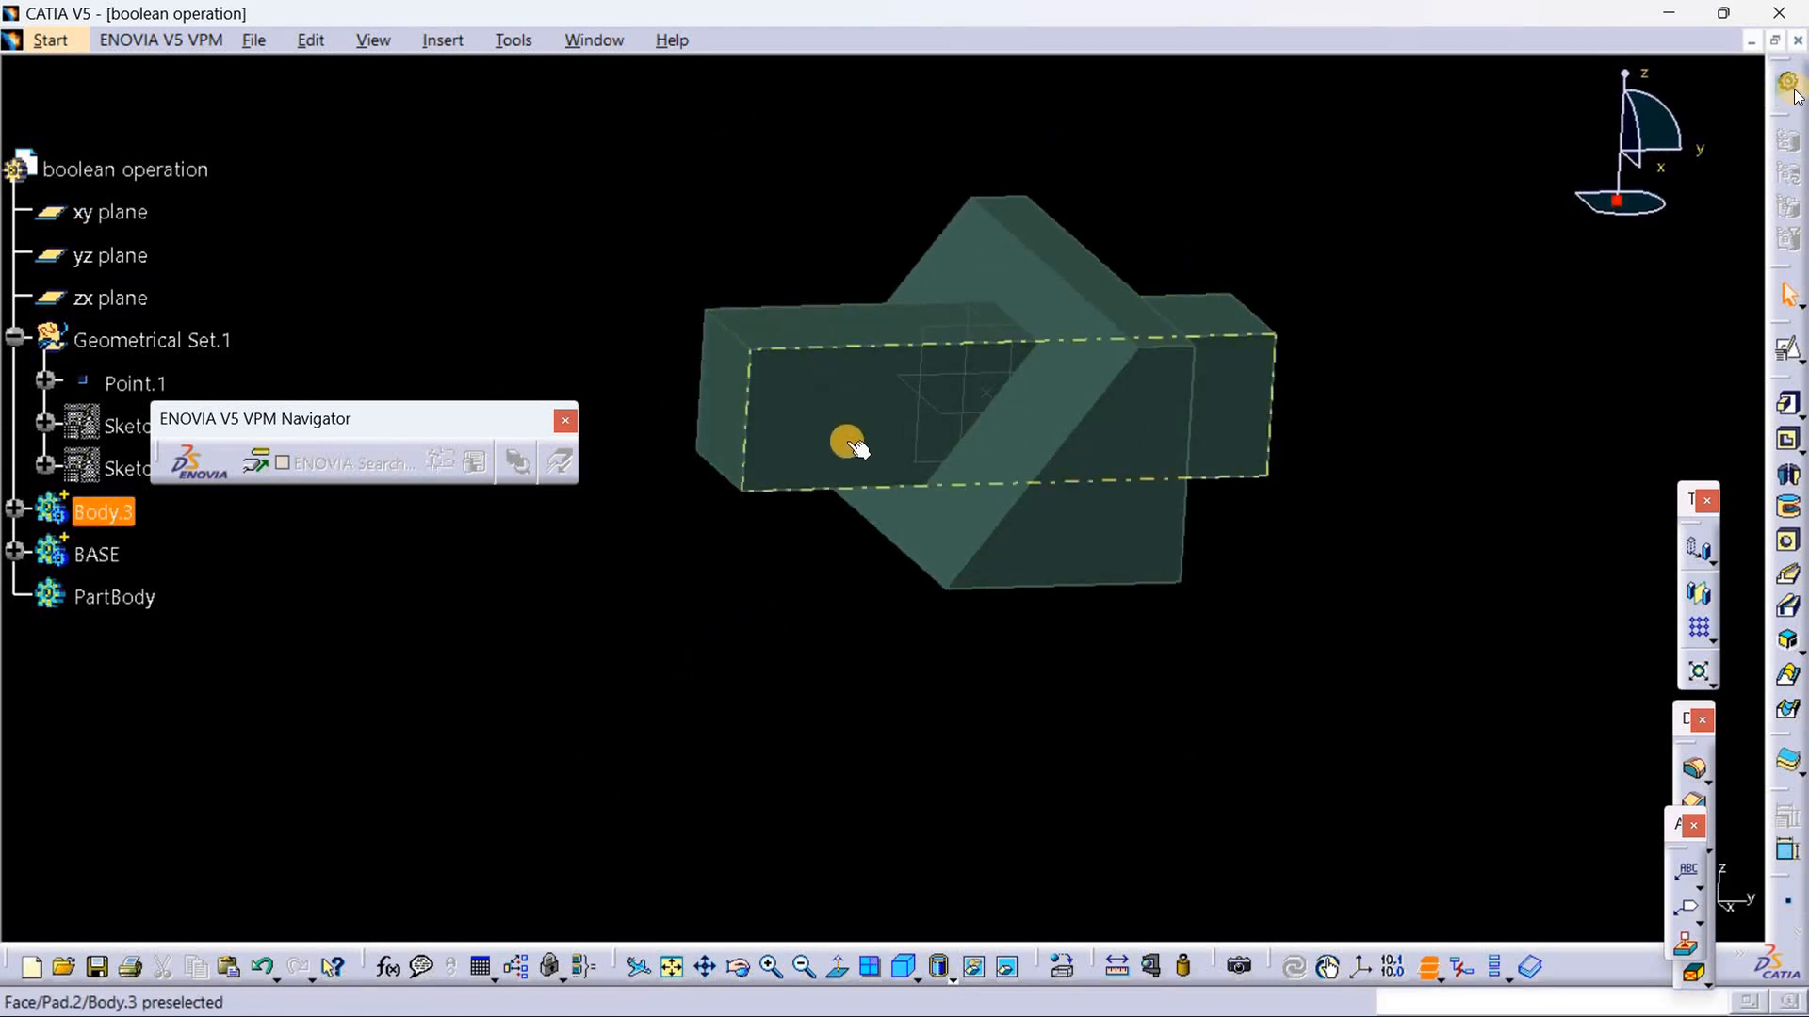
middle_drag(1031, 701, 1068, 665)
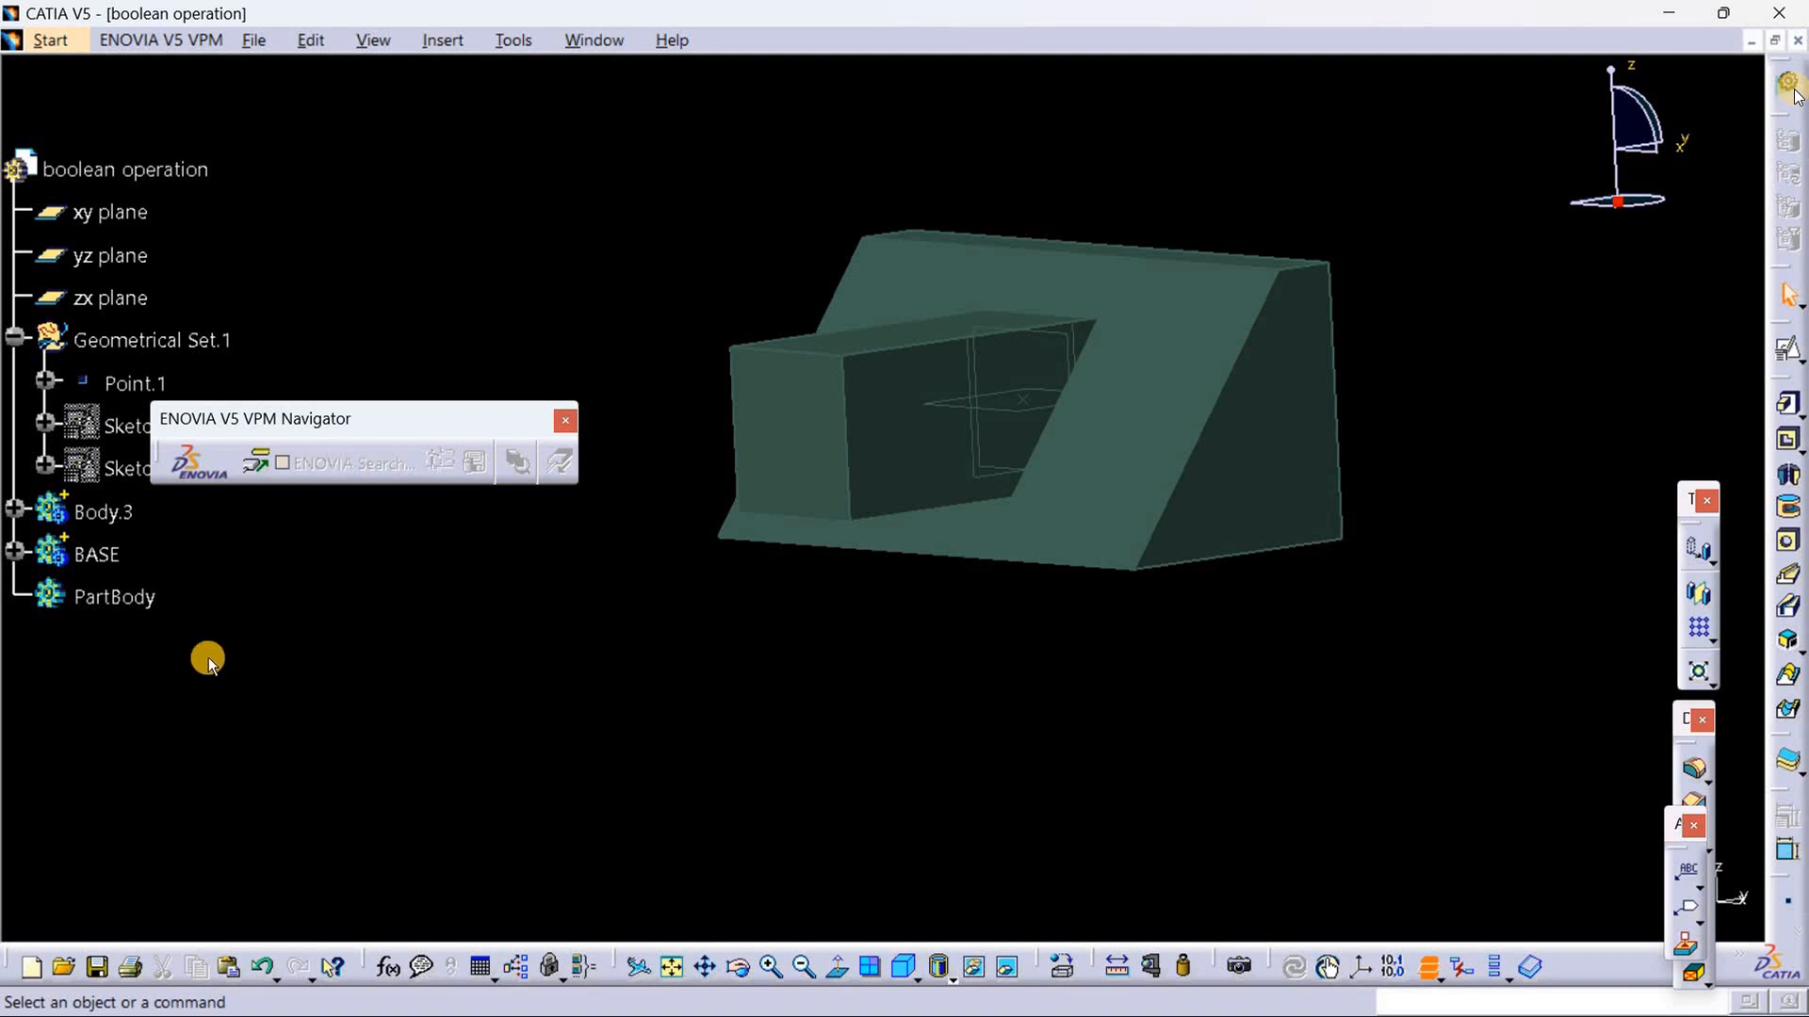
right_click(94, 555)
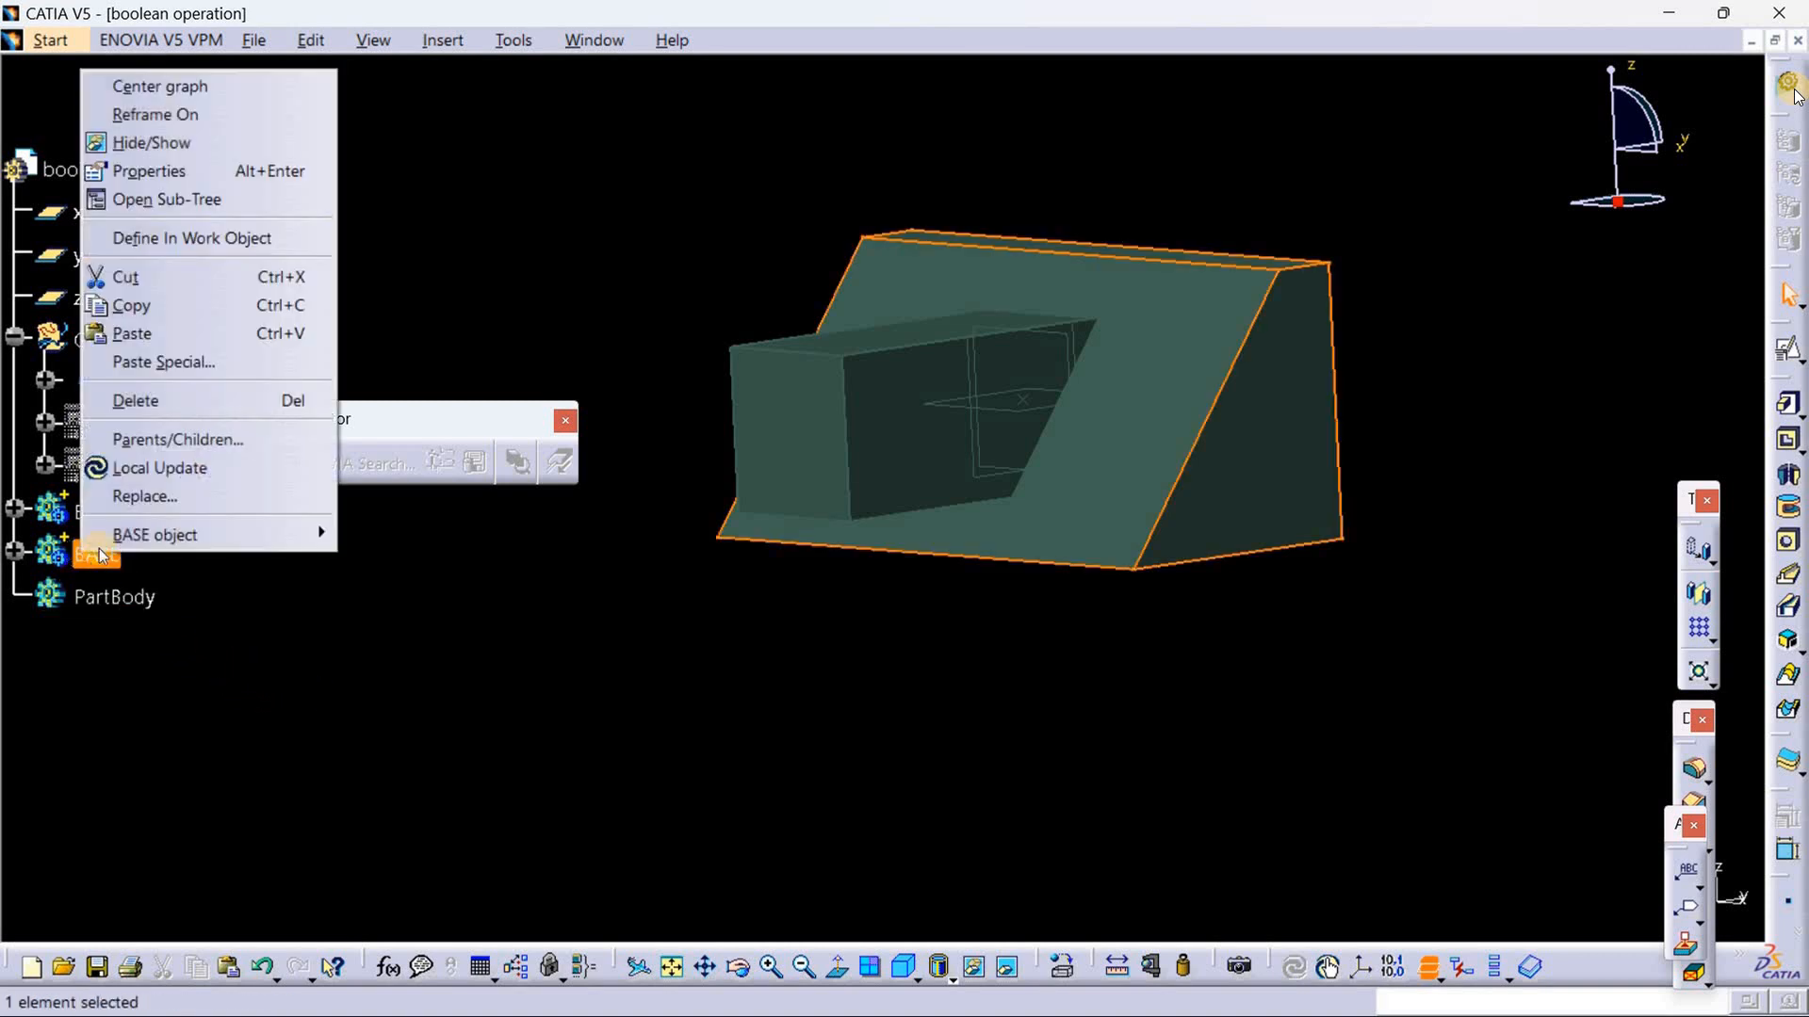
click(195, 238)
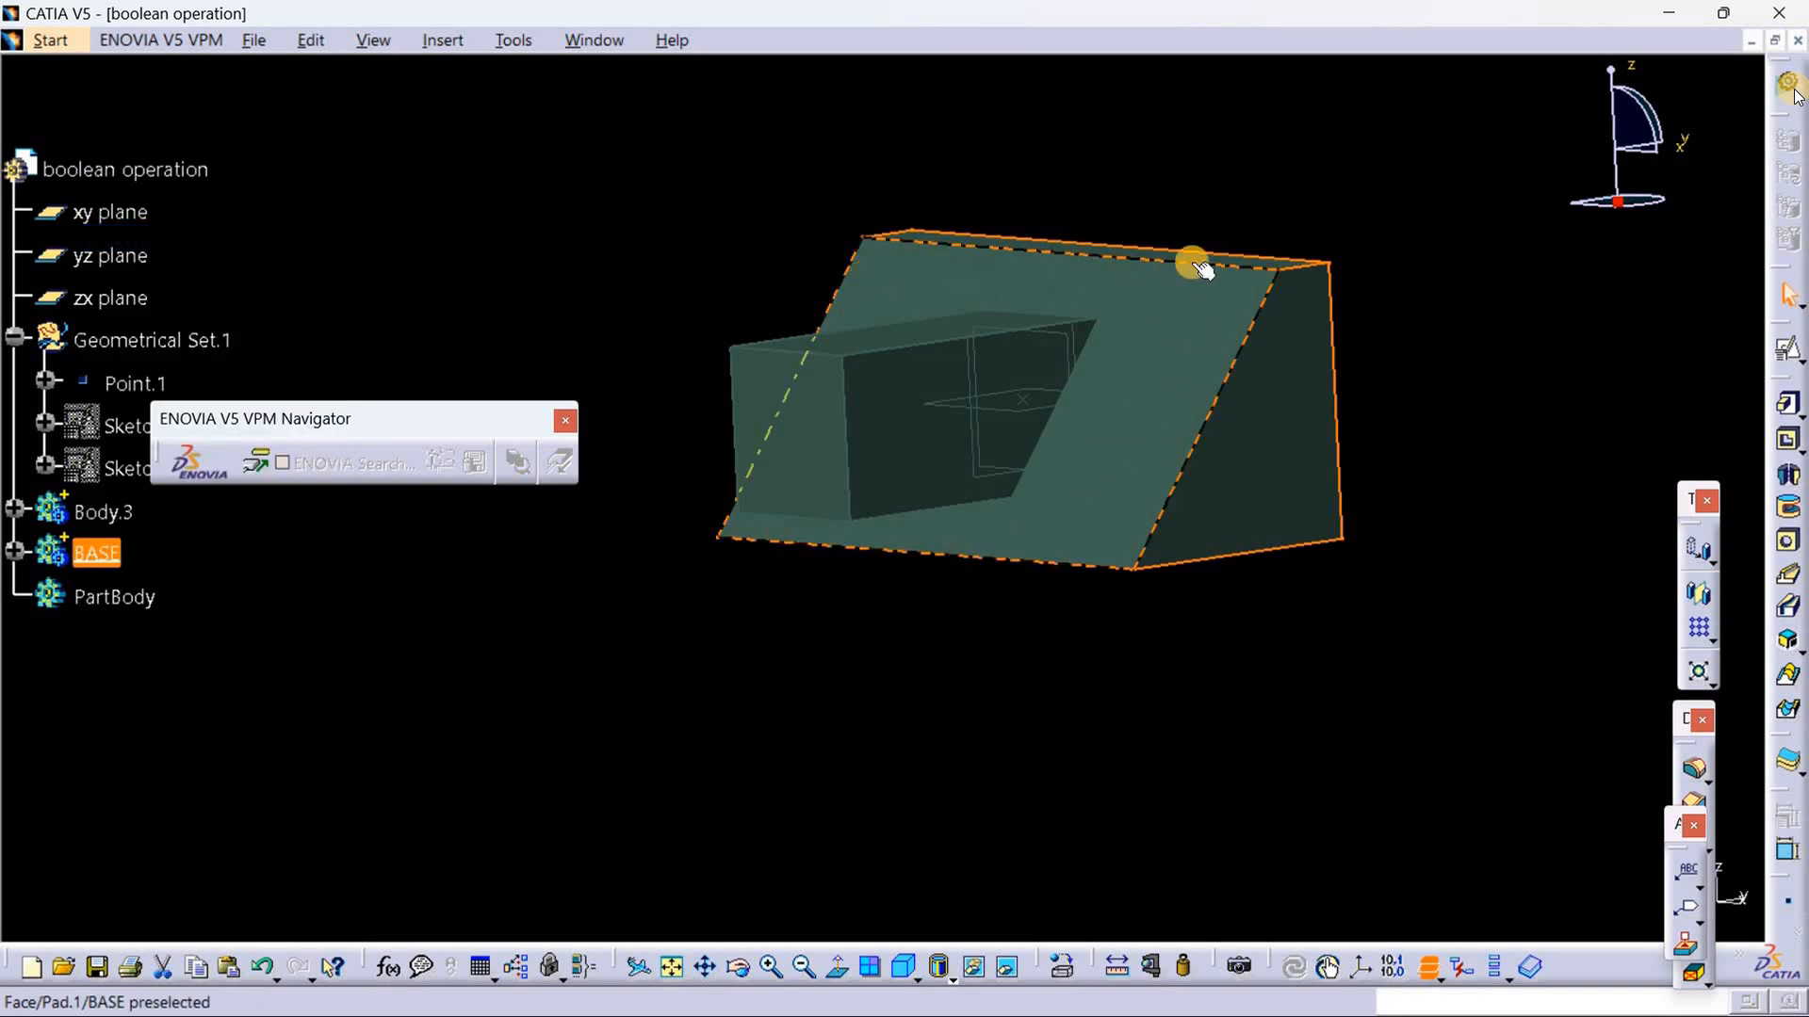
click(187, 584)
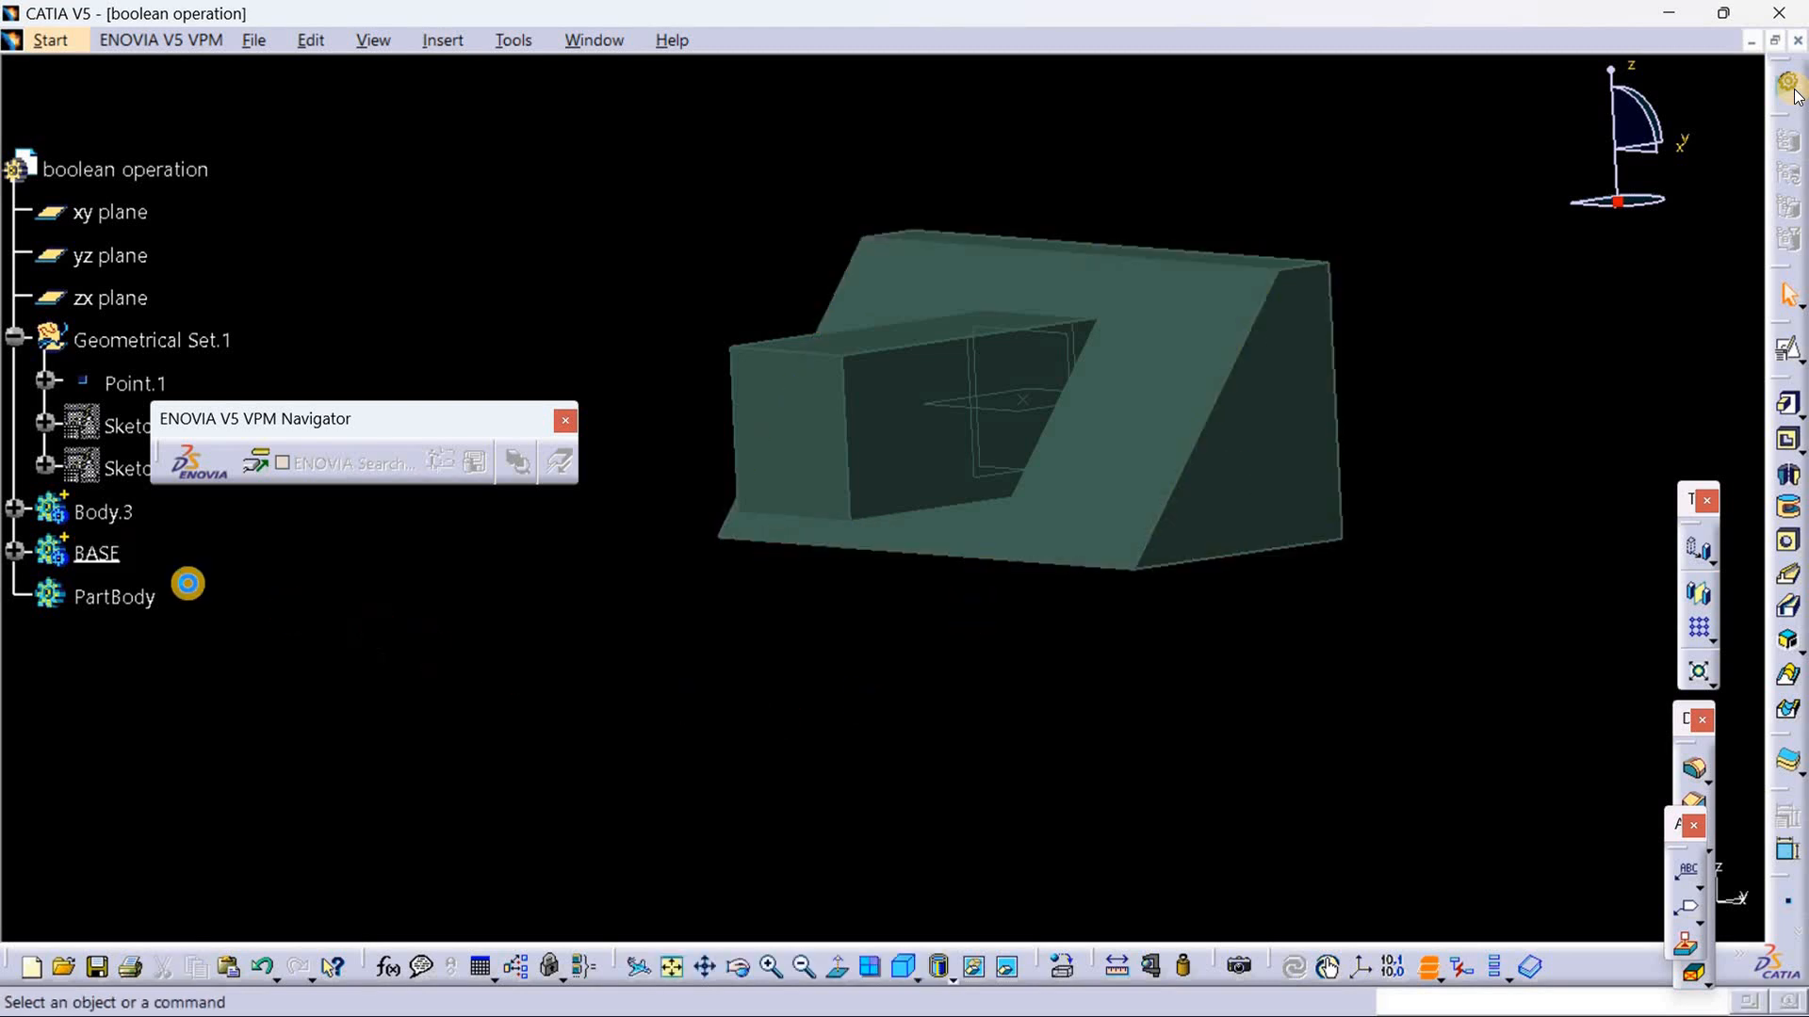
Step: Remove the square pad's body, Body.3, from BASE with the Boolean Remove operation
click(109, 514)
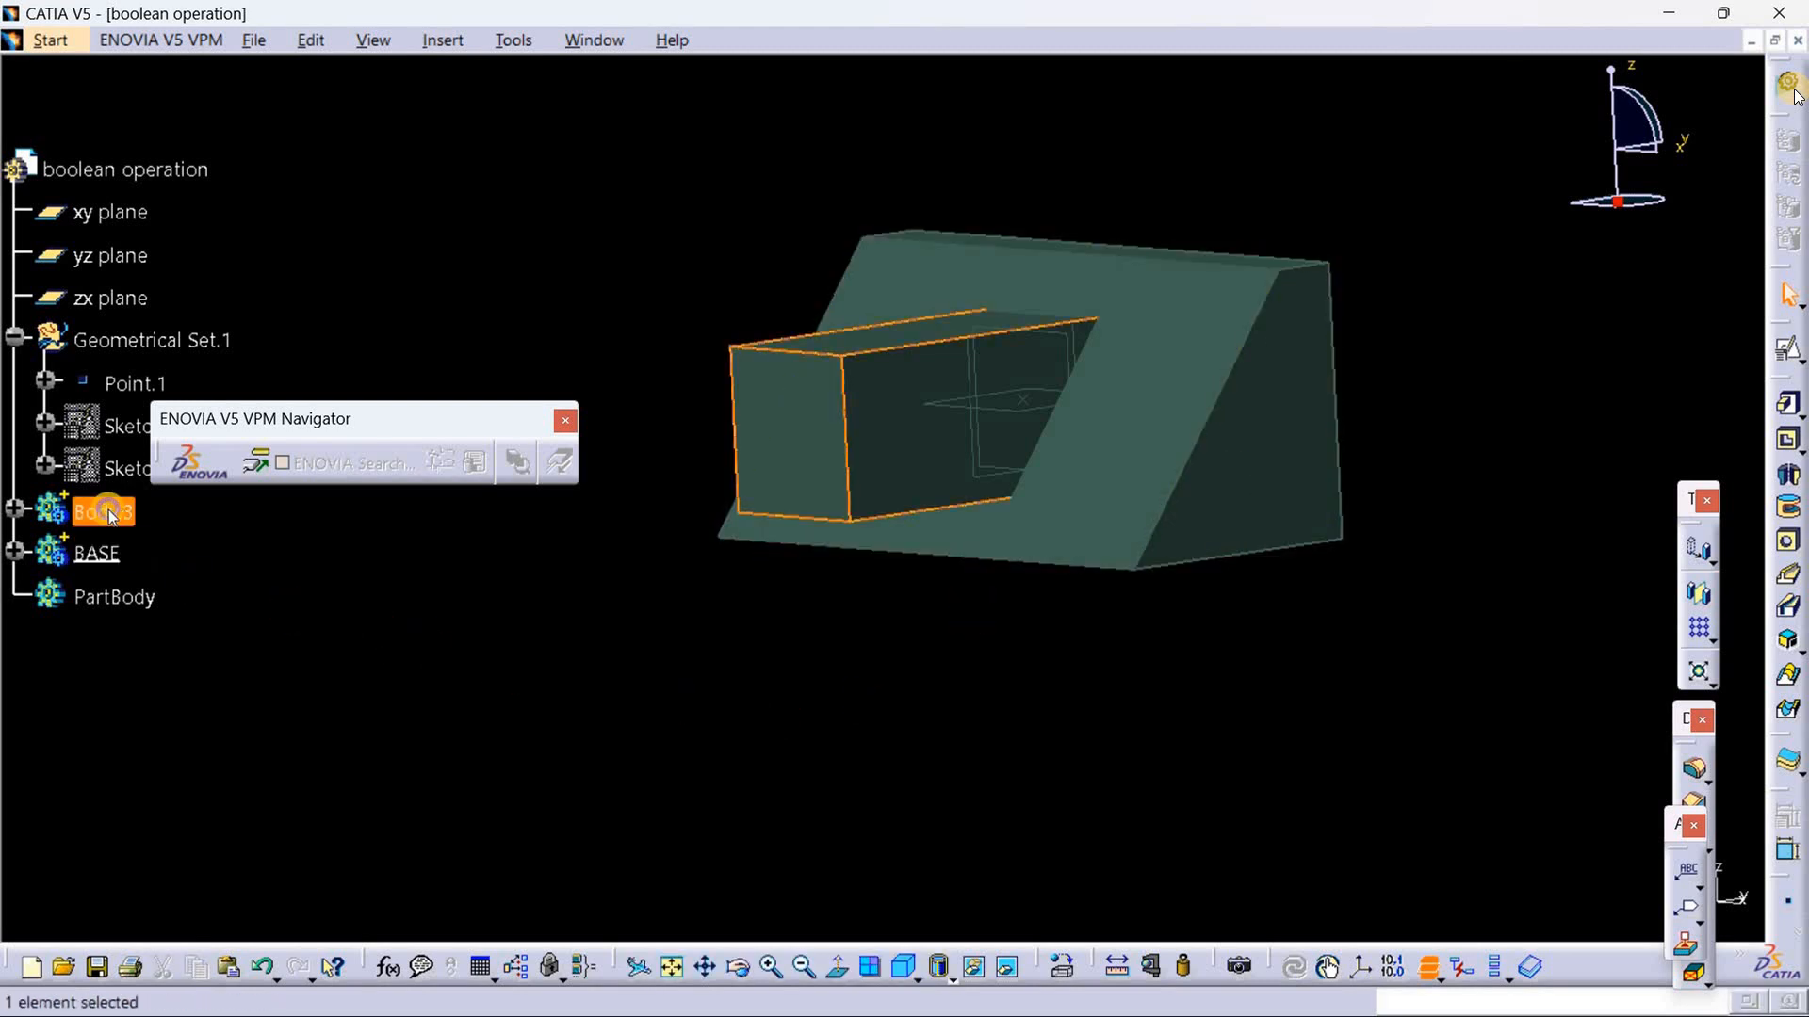
right_click(110, 512)
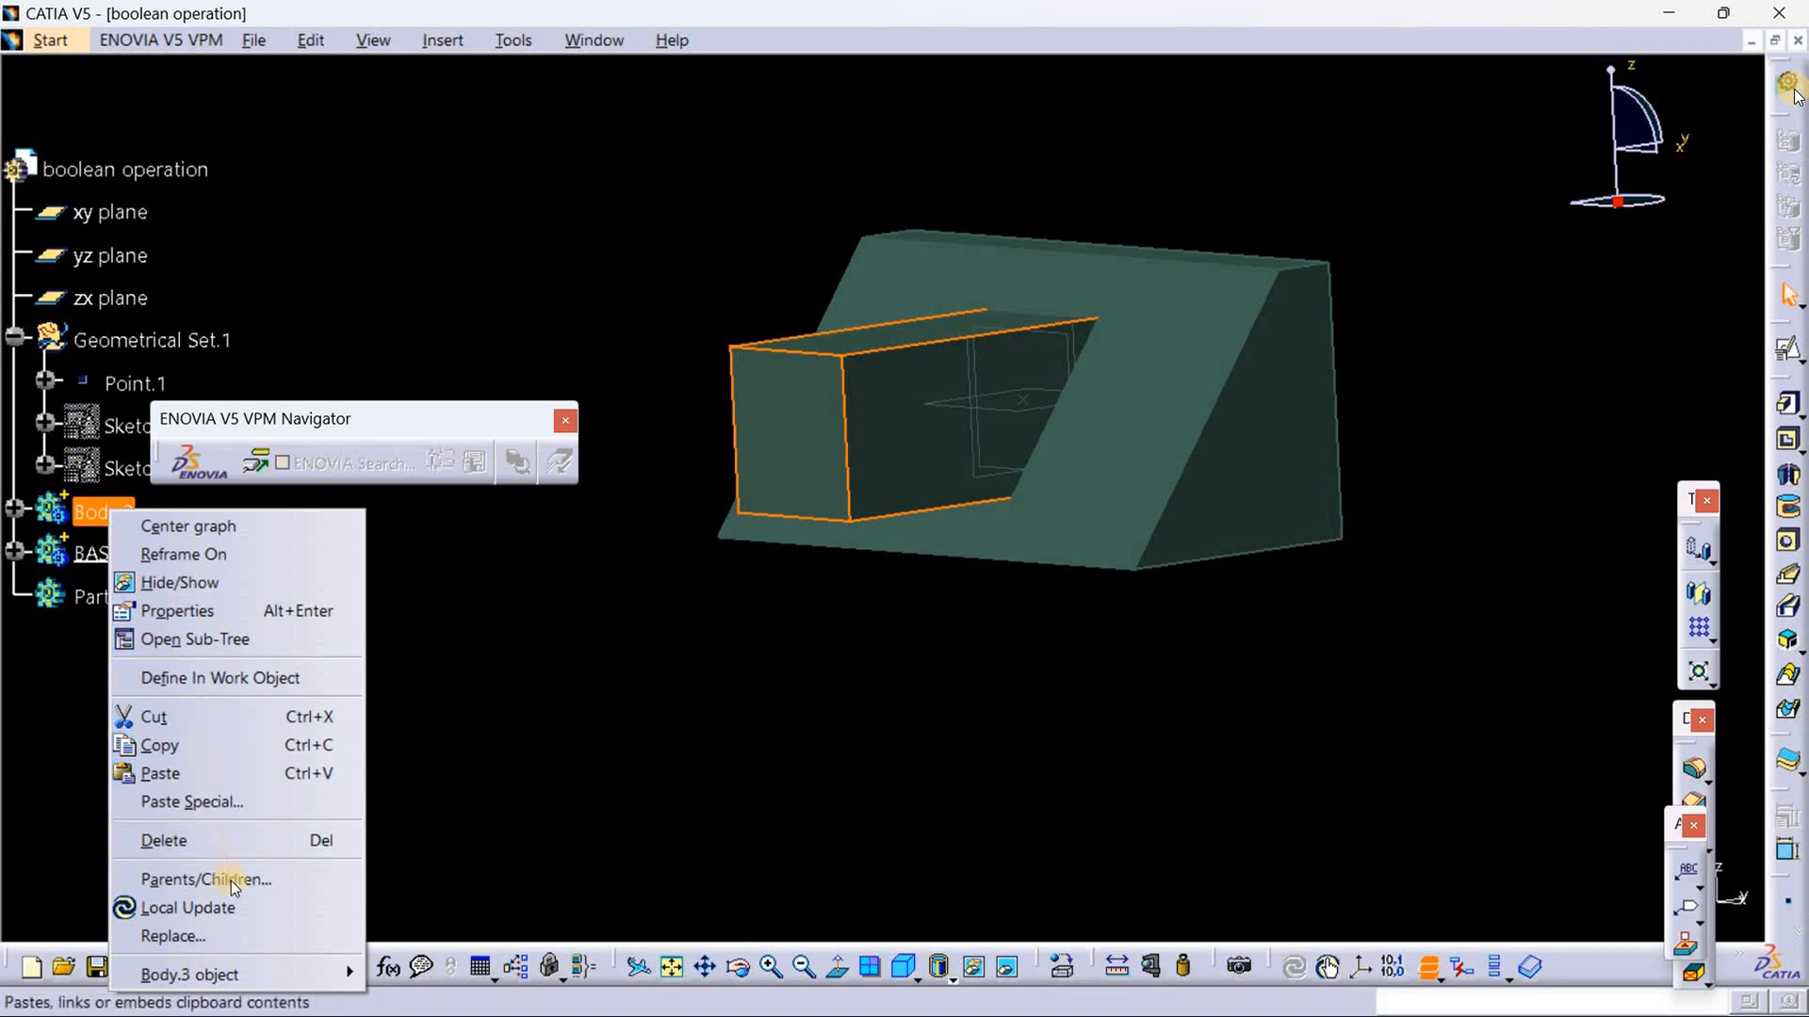
mouse_move(260, 971)
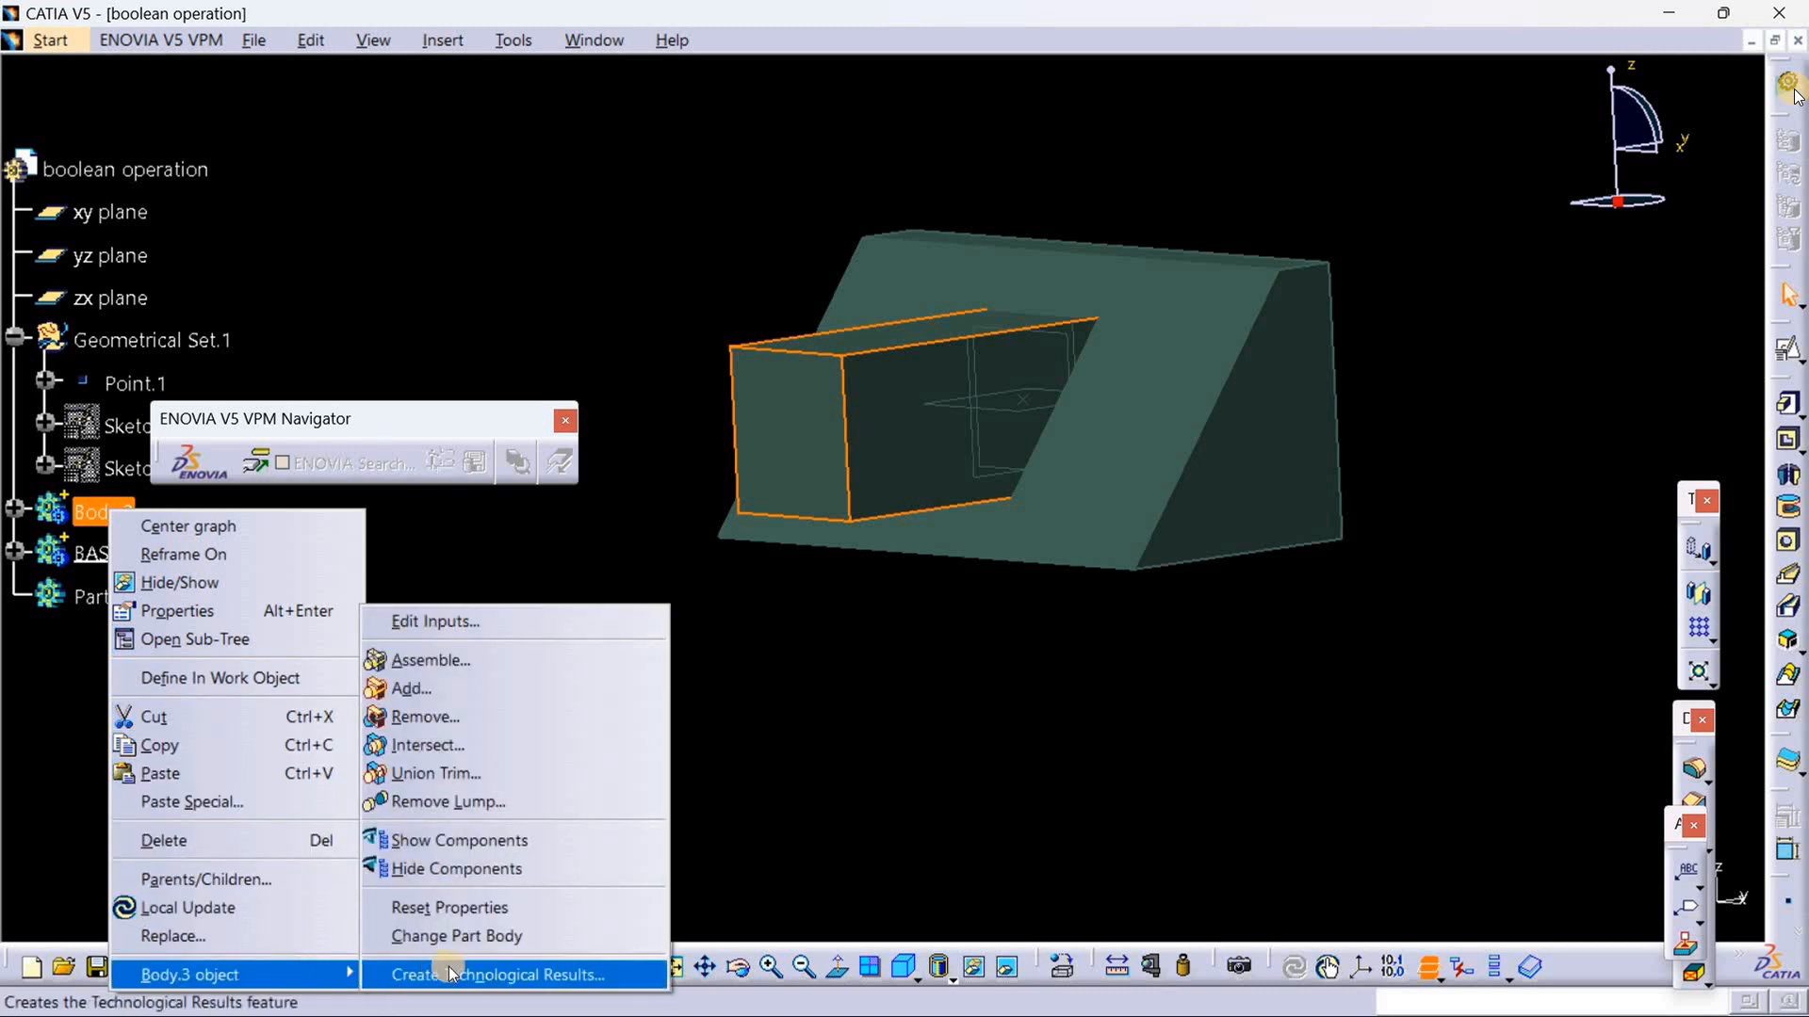
click(511, 714)
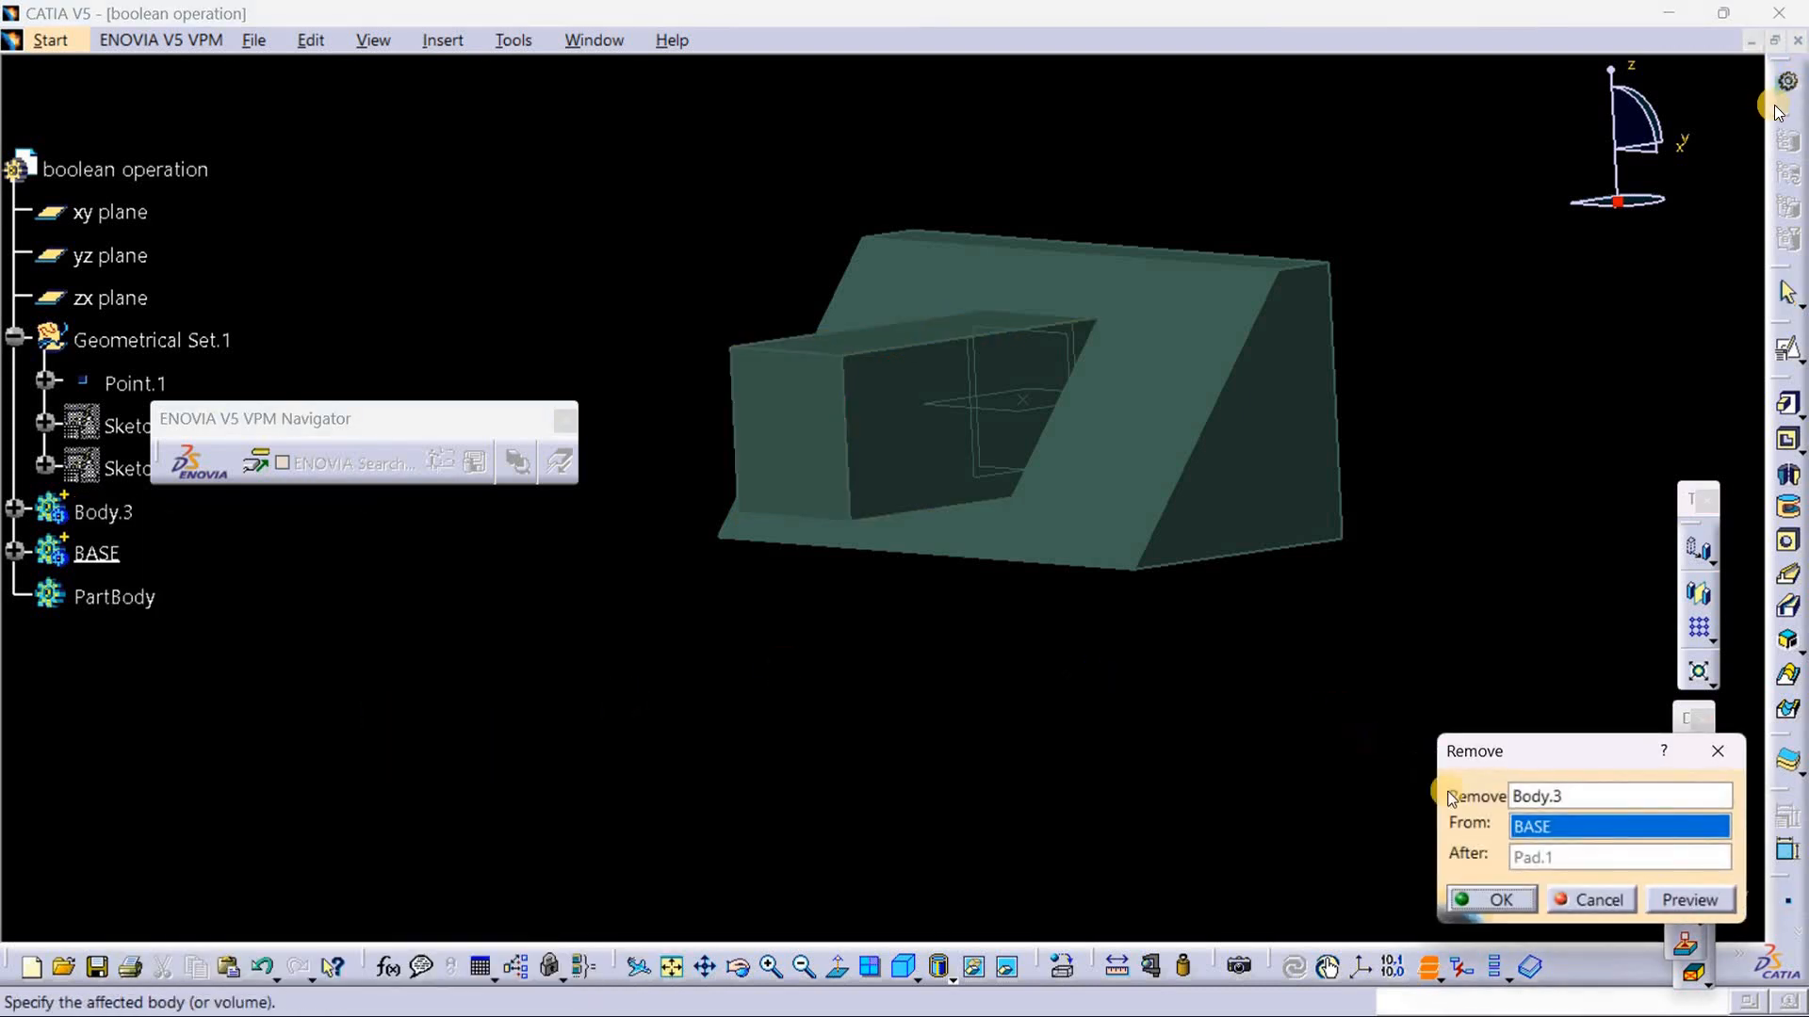
click(1501, 892)
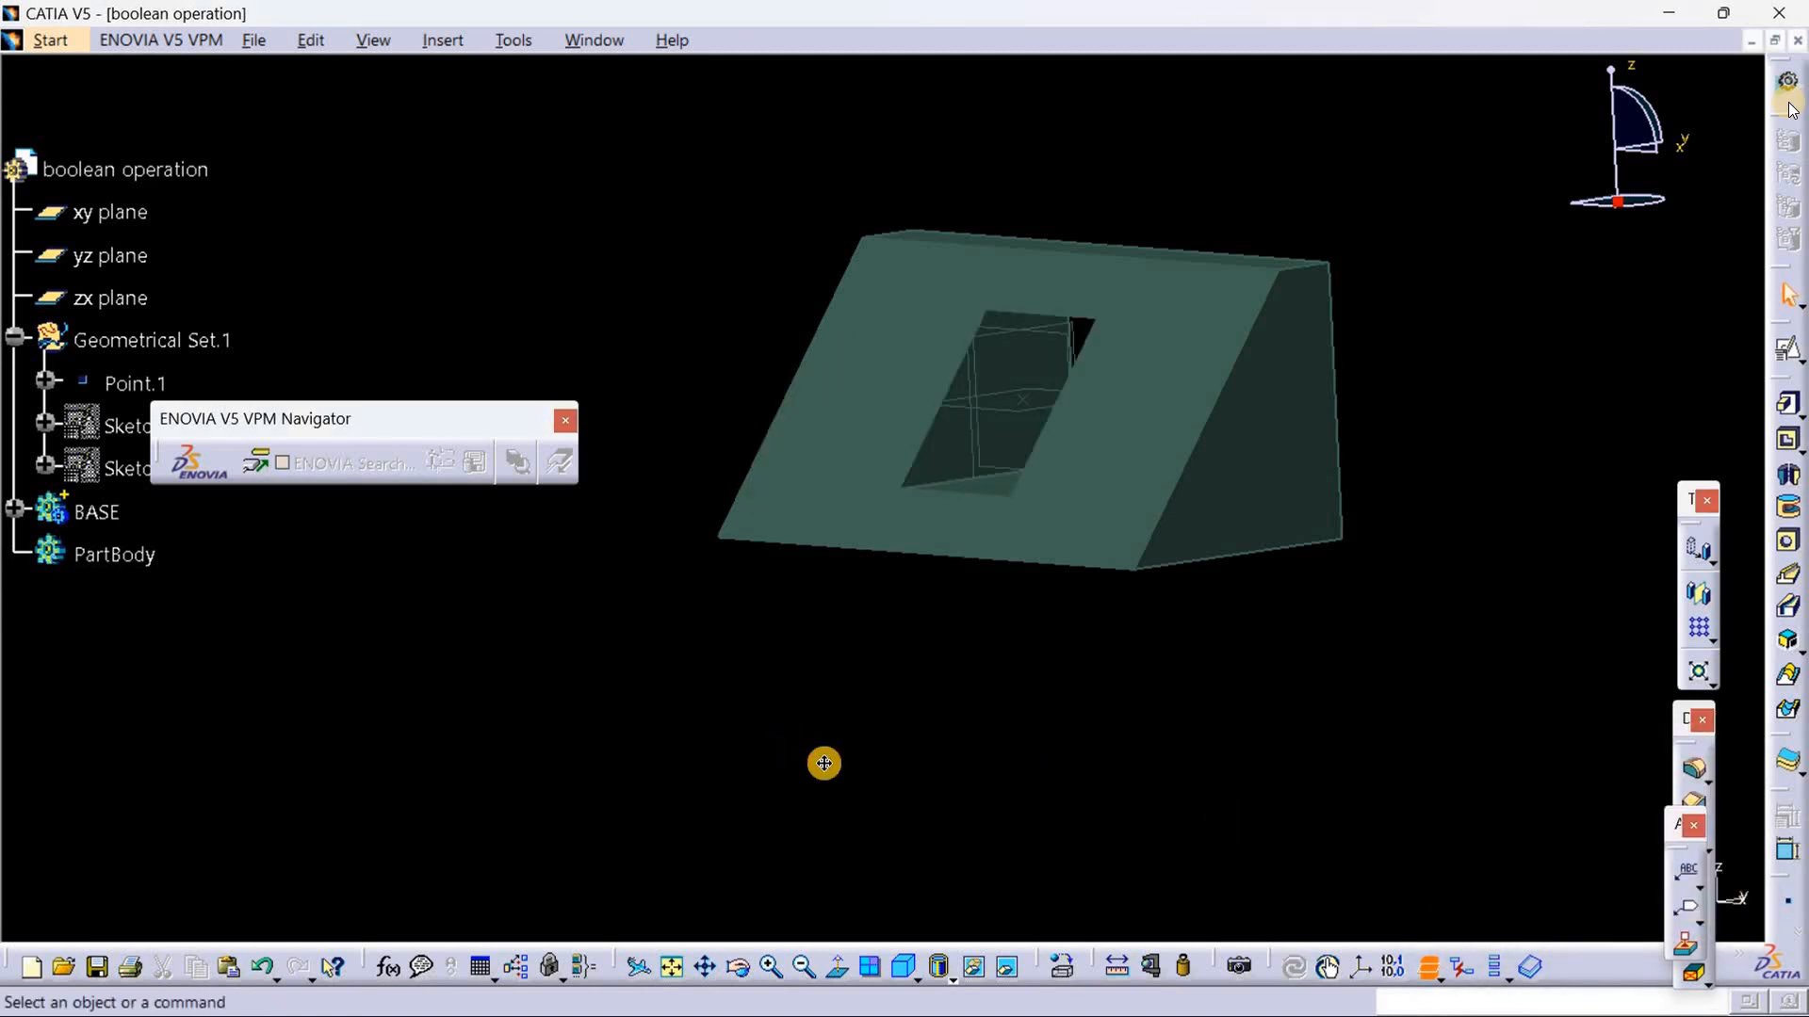
Step: Move the ENOVIA V5 VPM Navigator toolbar off the specification tree and turn off the low-intensity background
middle_drag(823, 760, 993, 716)
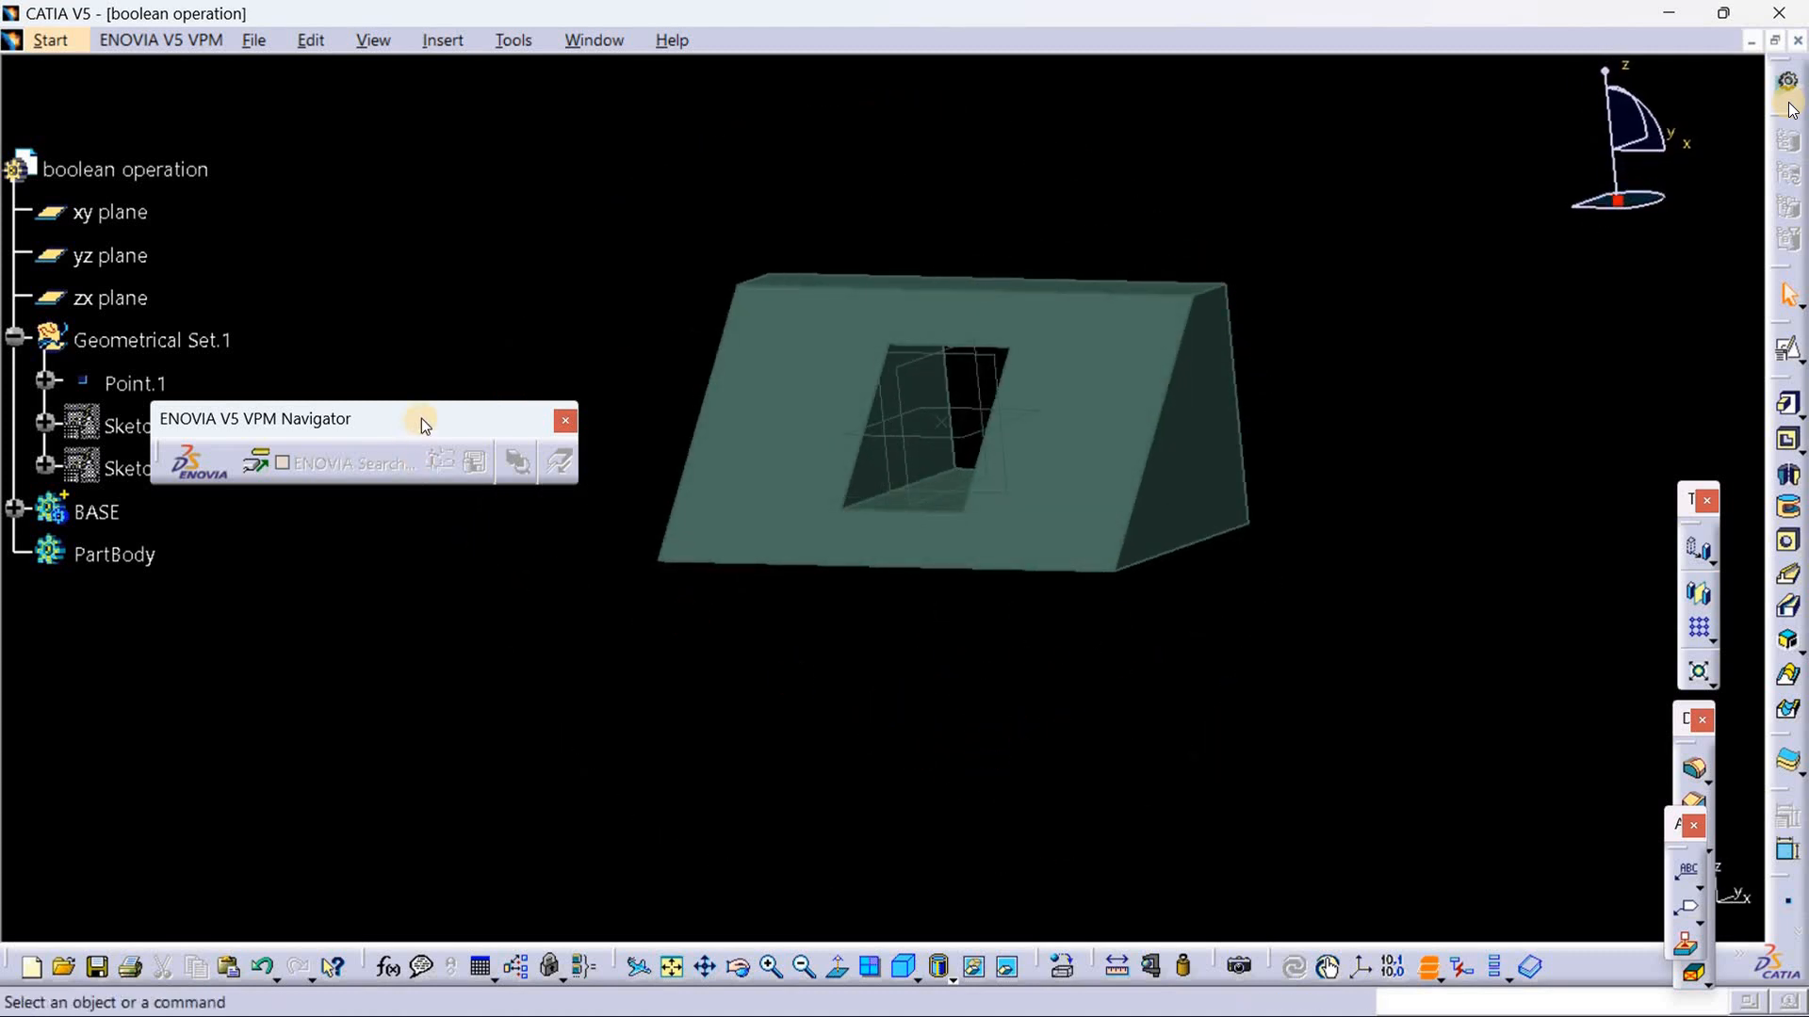
drag(477, 215, 503, 111)
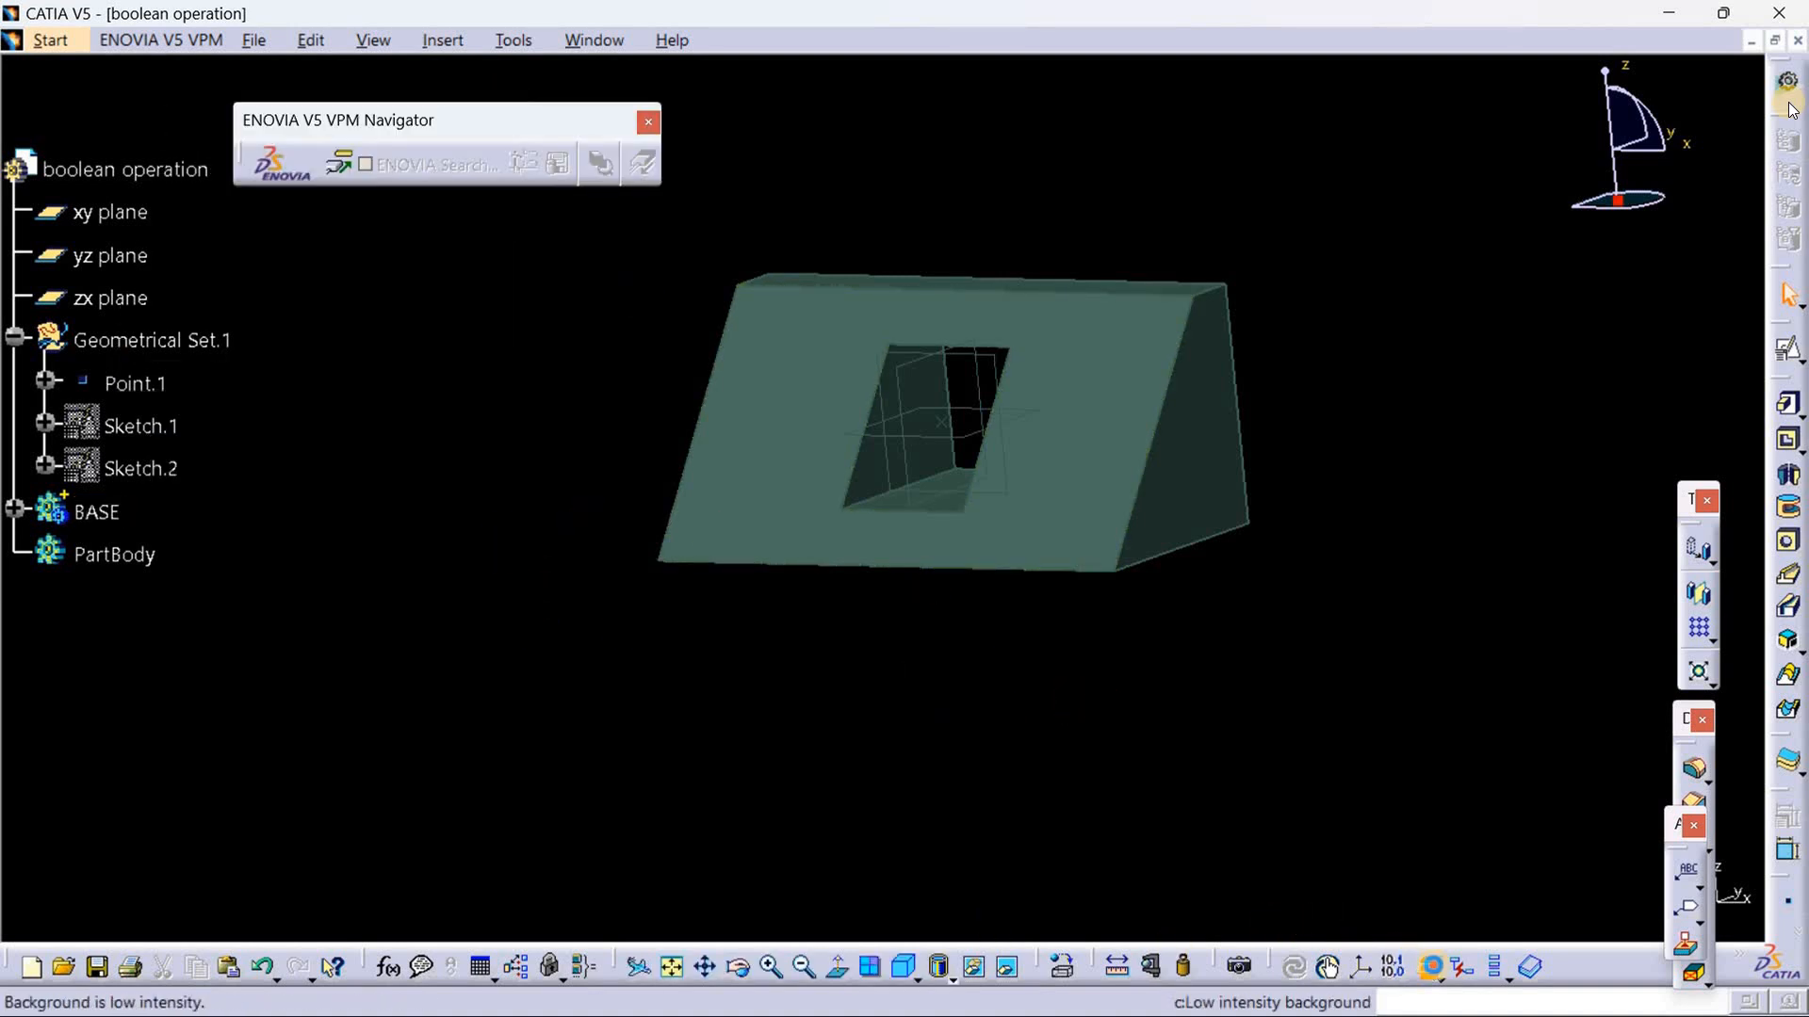
click(1431, 967)
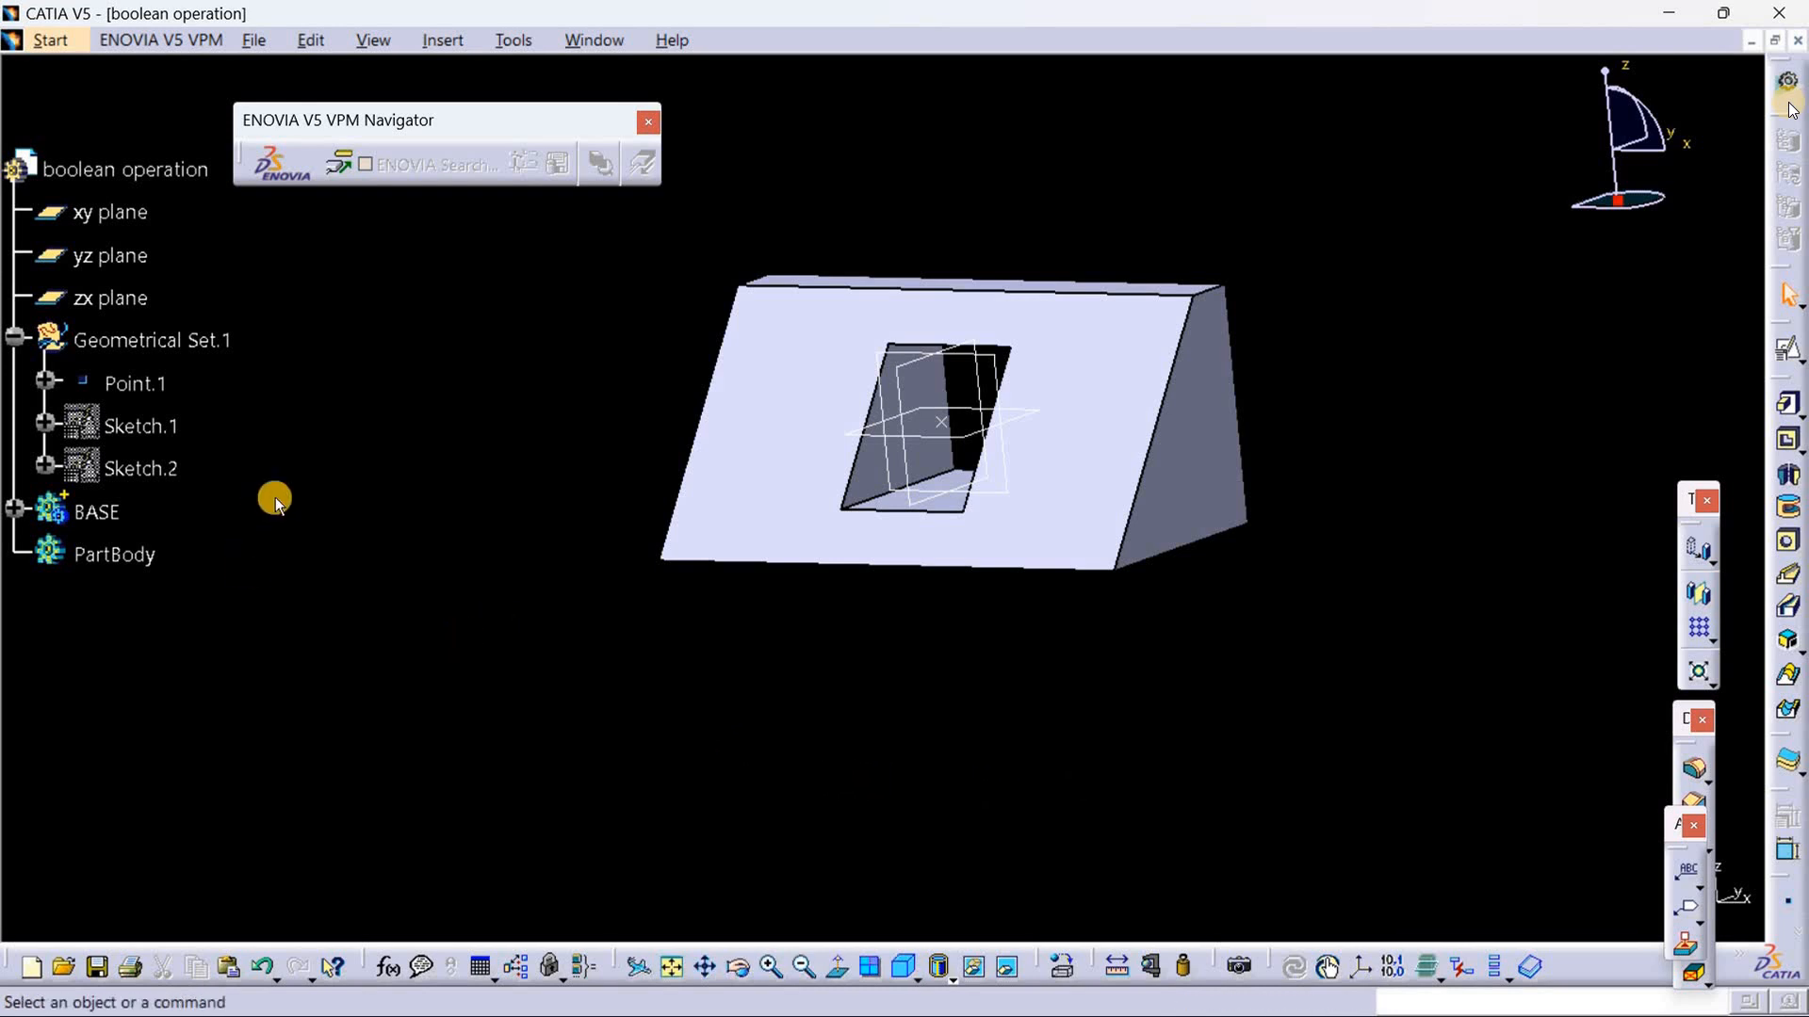
Step: Make Geometrical Set.1 the in-work object and create a positioned sketch on the zx plane with a Projection point origin at Point.1 and H reversed
right_click(213, 339)
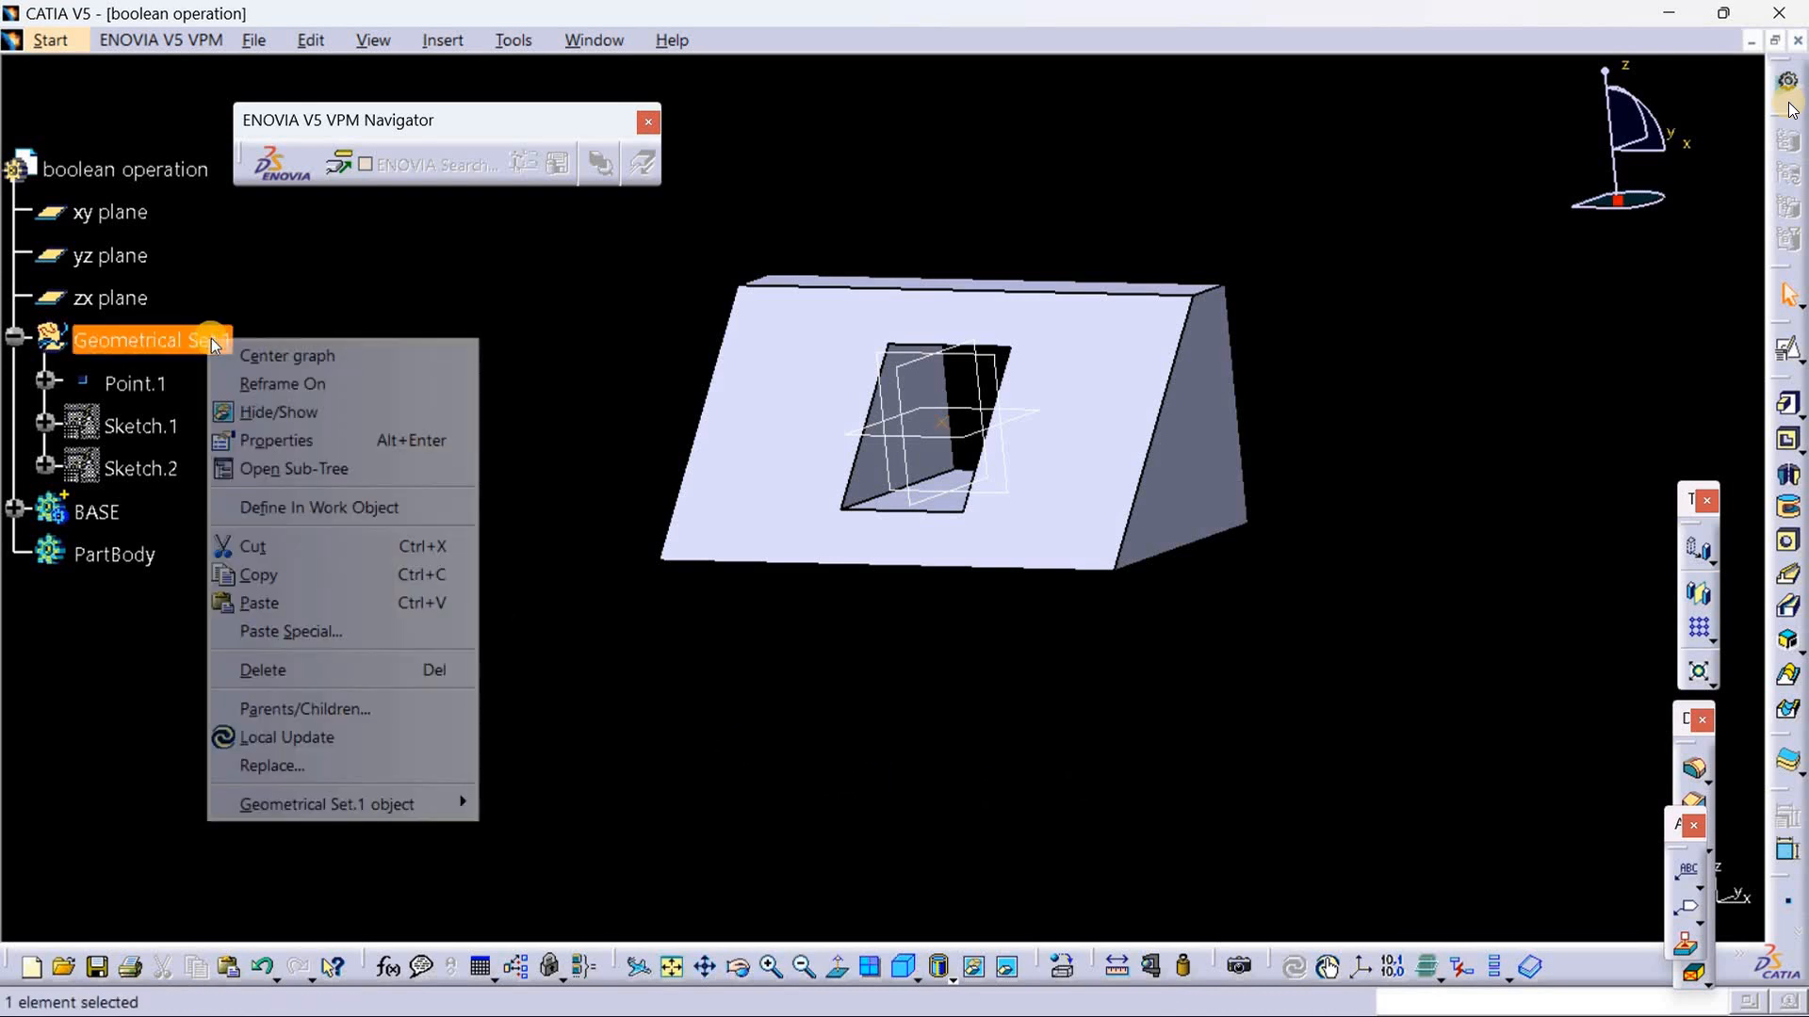
click(292, 513)
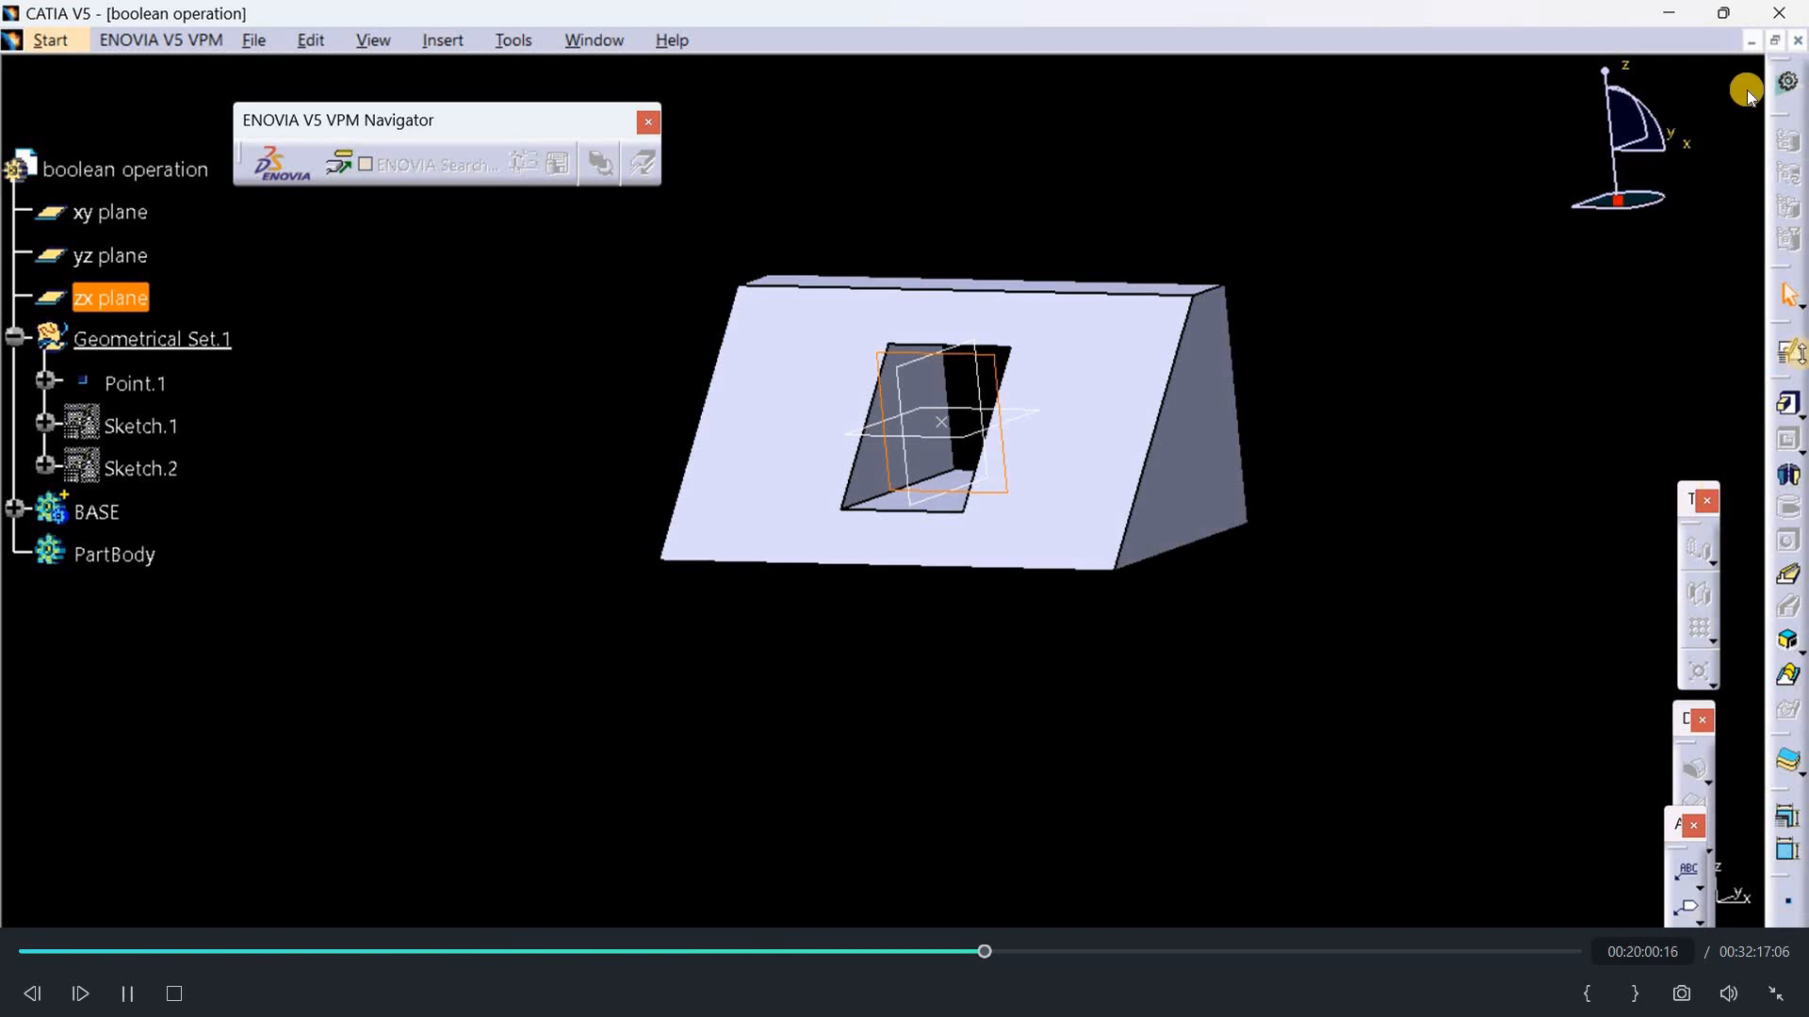
click(1798, 361)
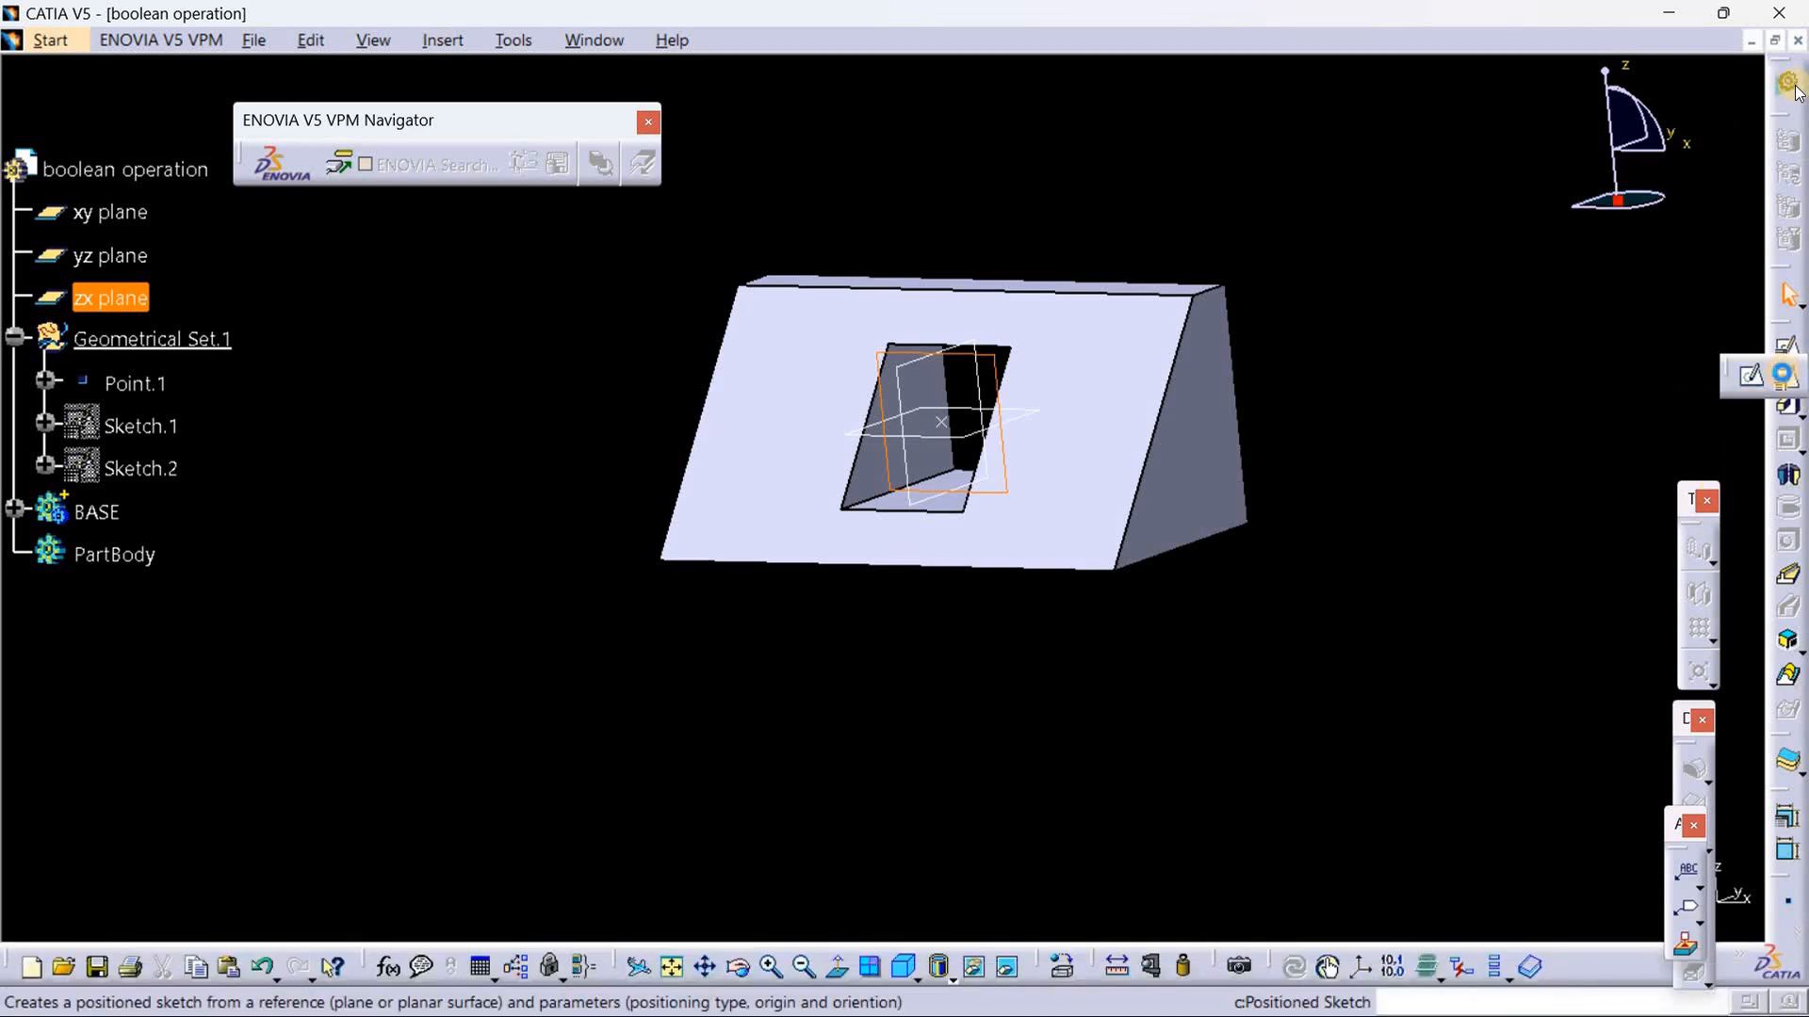
click(1784, 375)
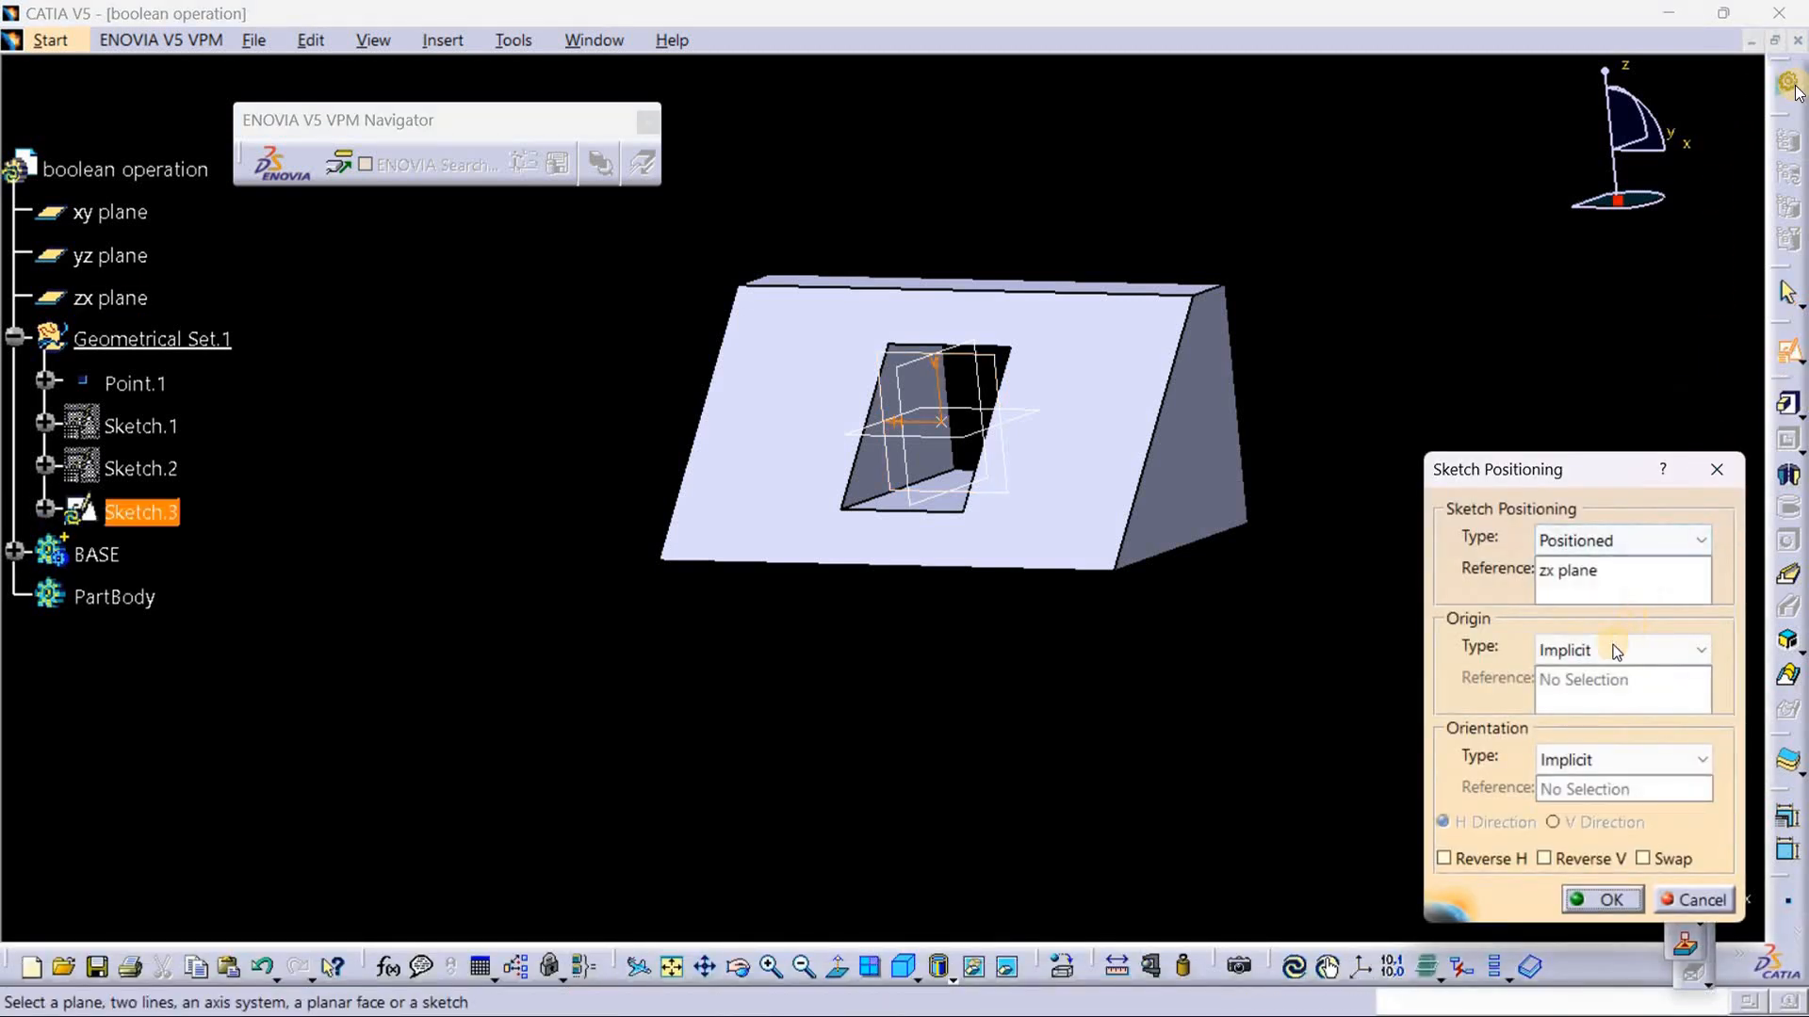
click(1596, 652)
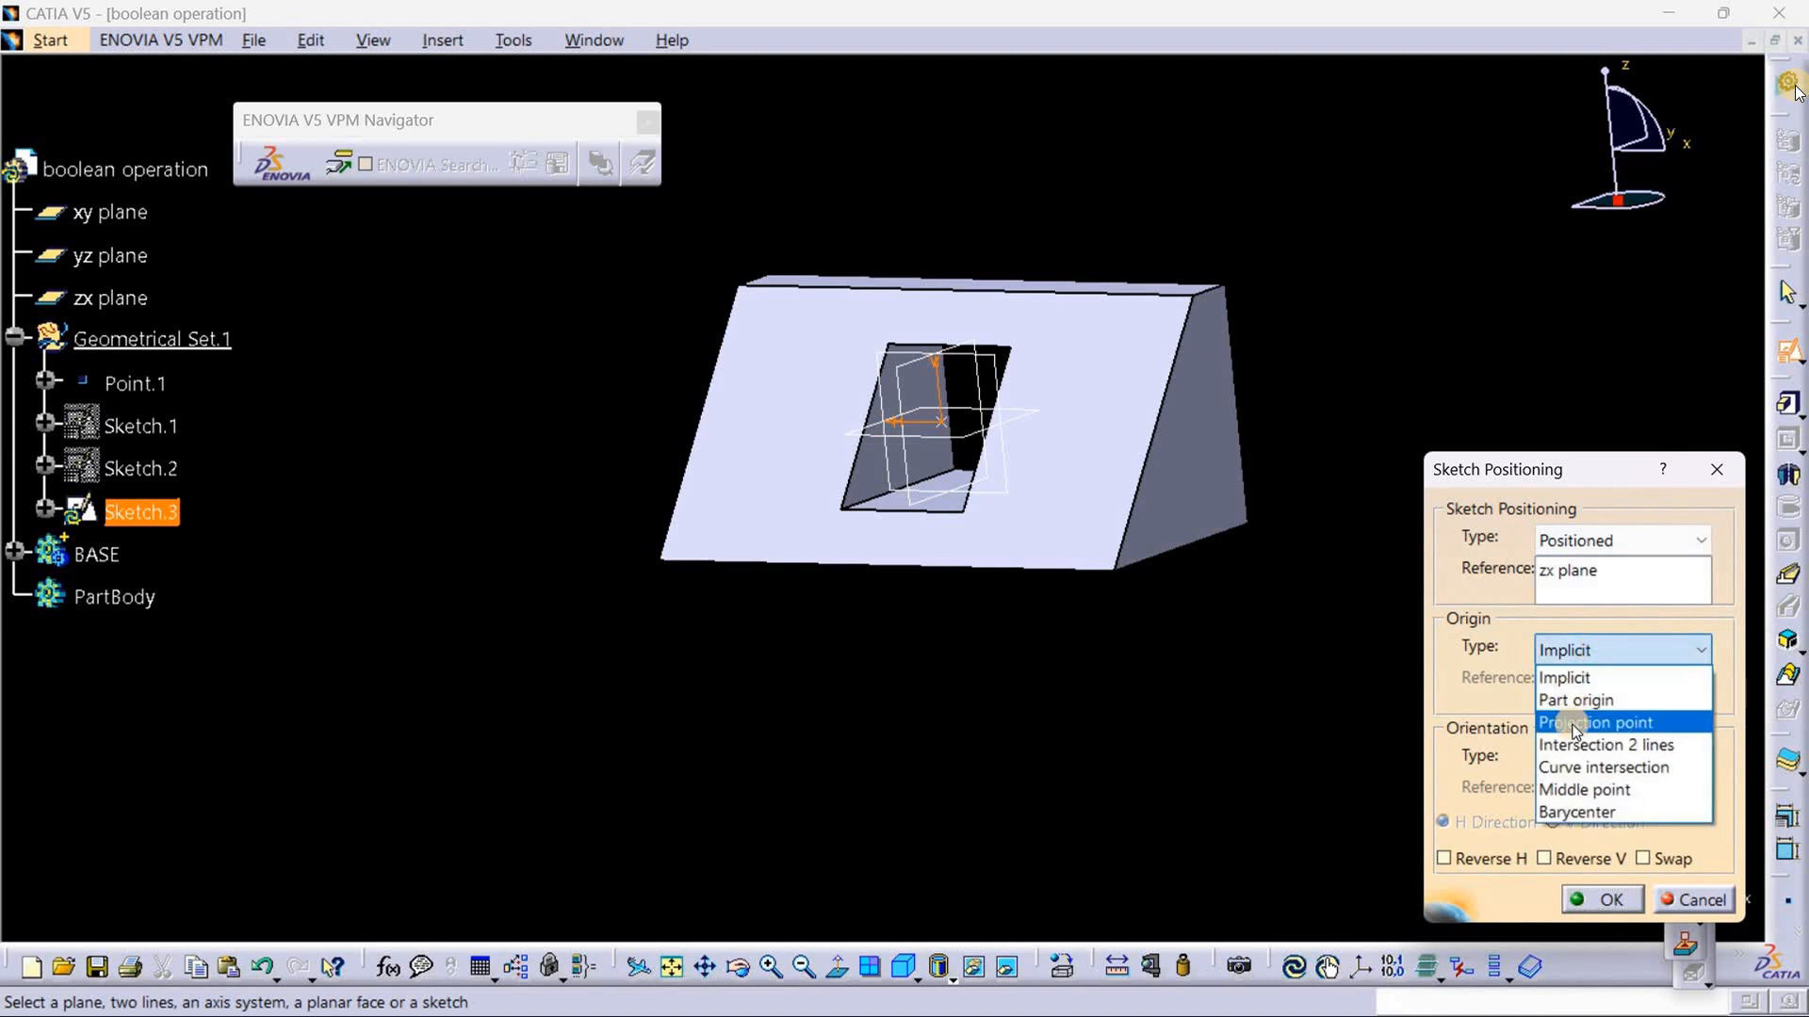
click(1571, 722)
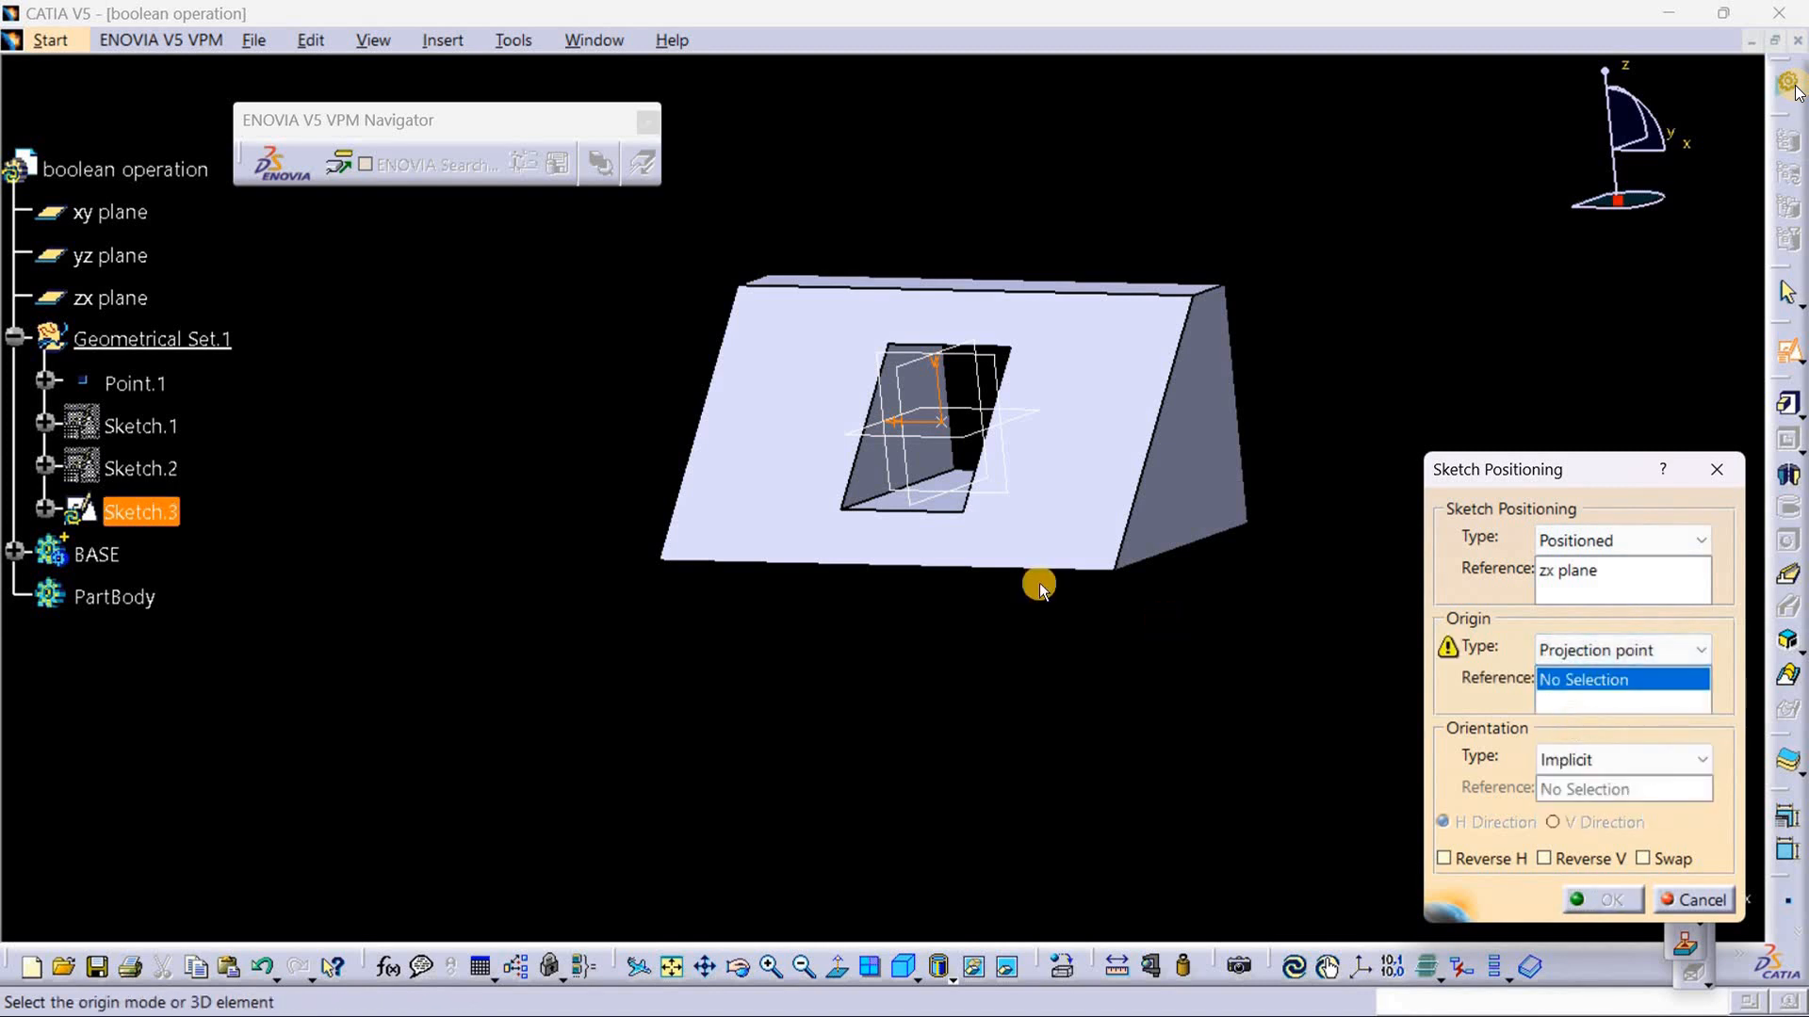
click(132, 386)
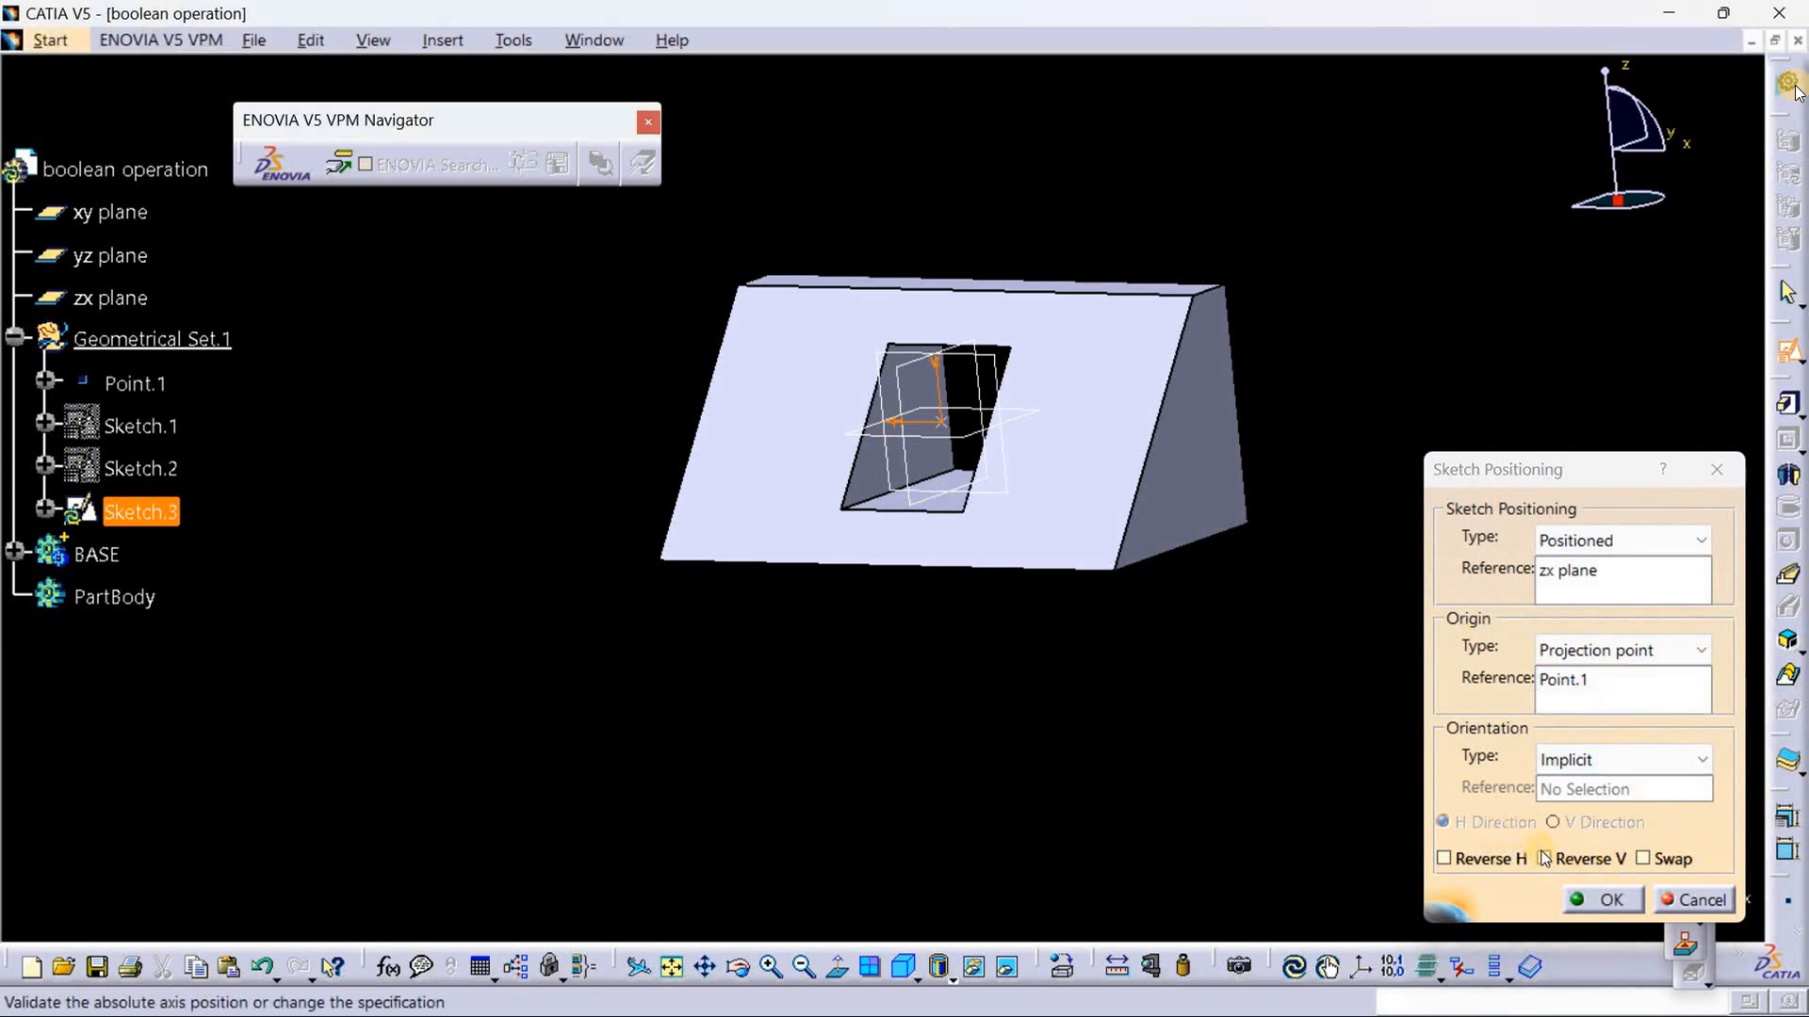
click(1486, 861)
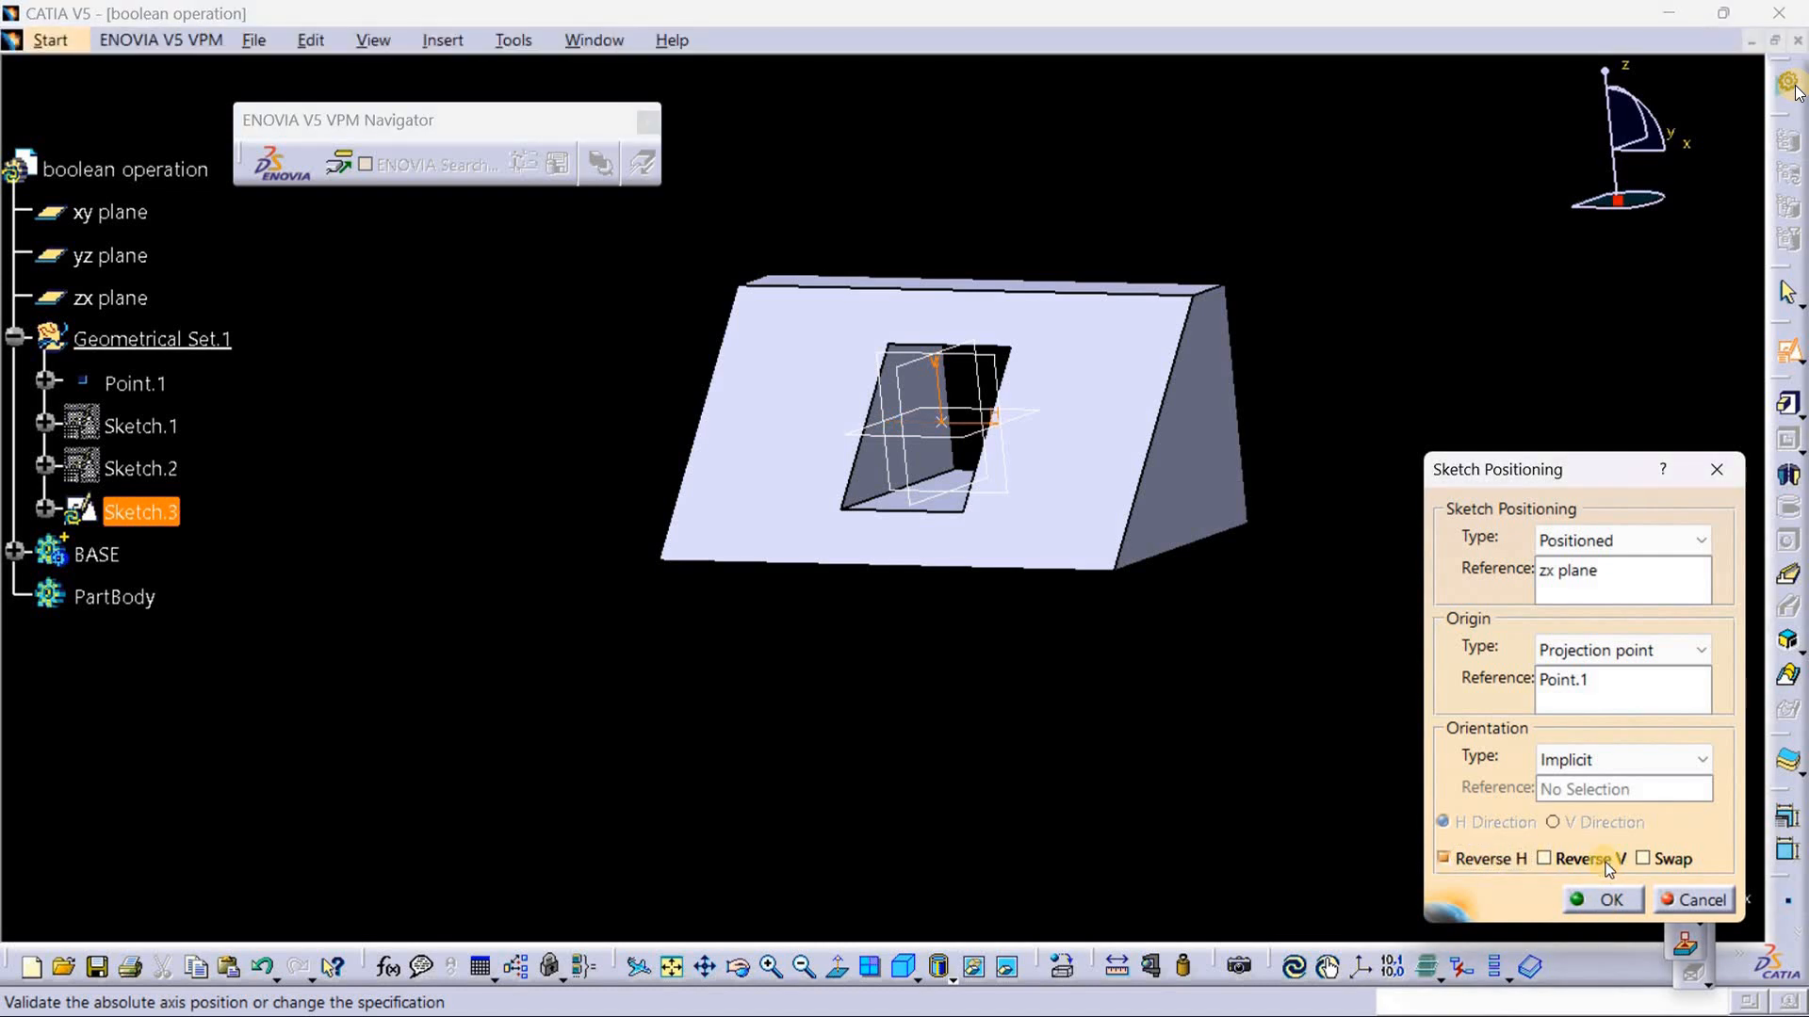
click(1610, 902)
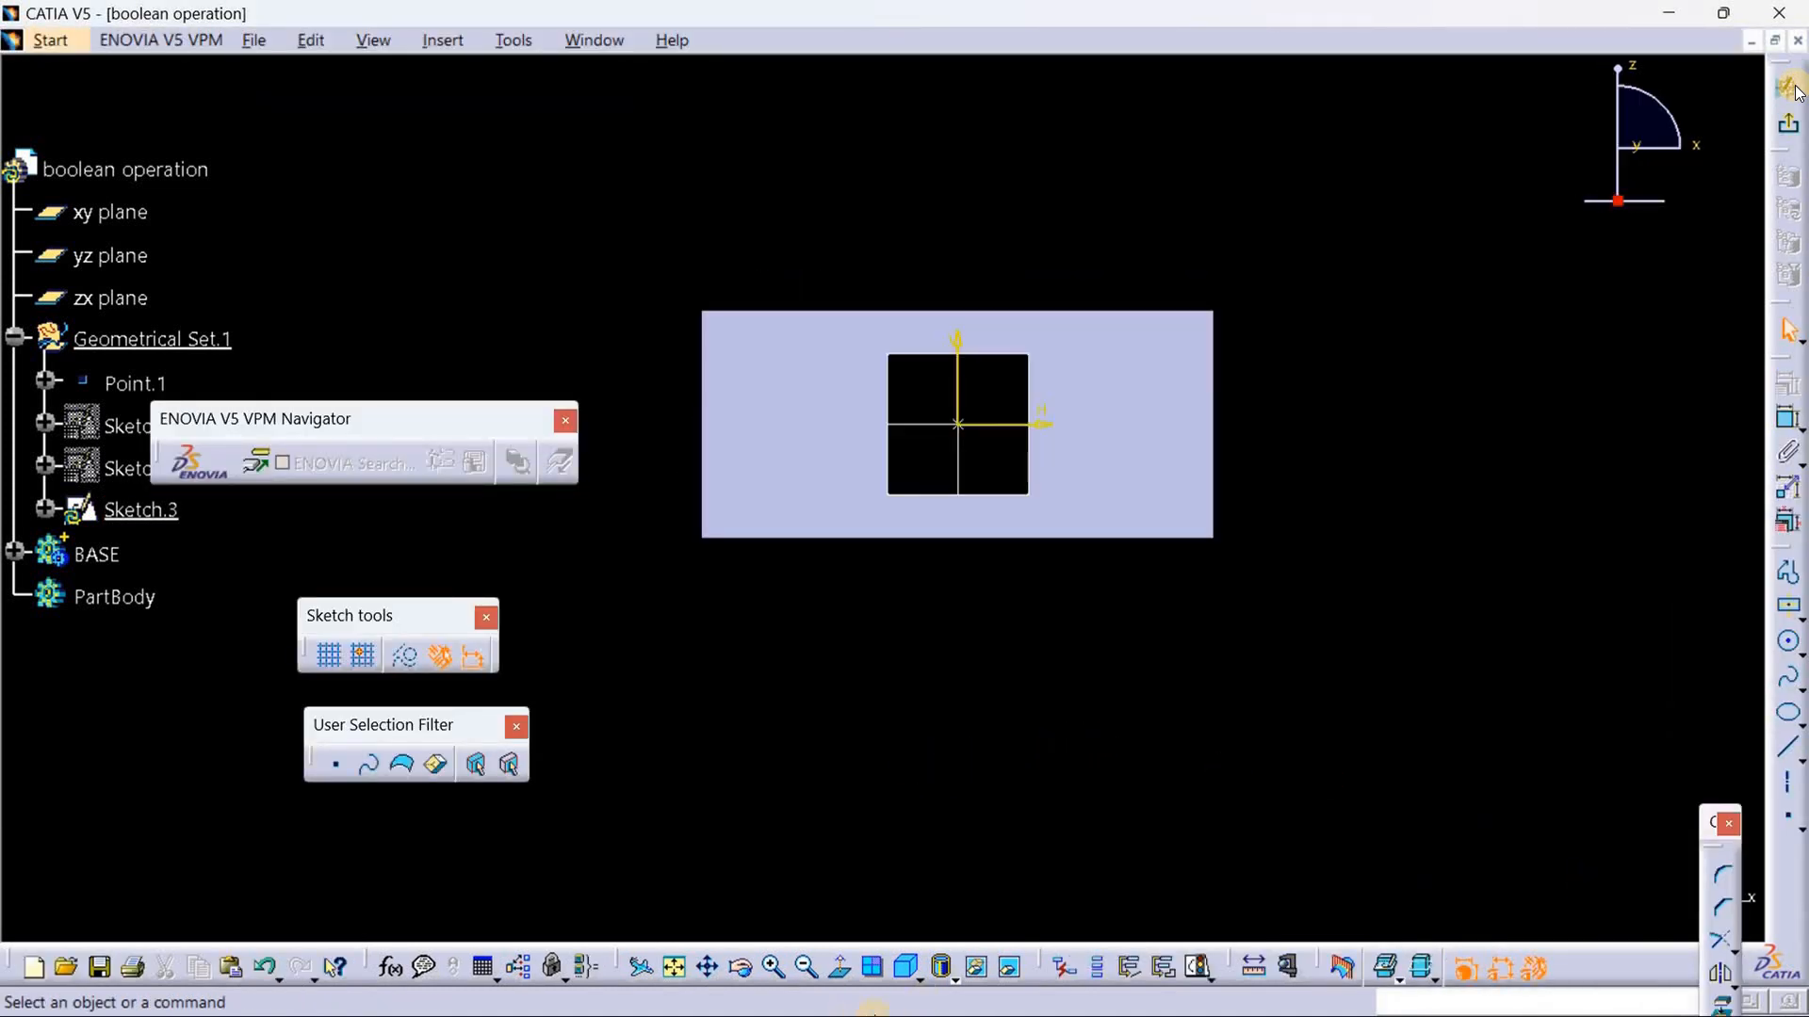
Step: Switch to boolean 1.jpg in Photos to check the side view's upper corner notch dimensions, and return to CATIA
click(1670, 13)
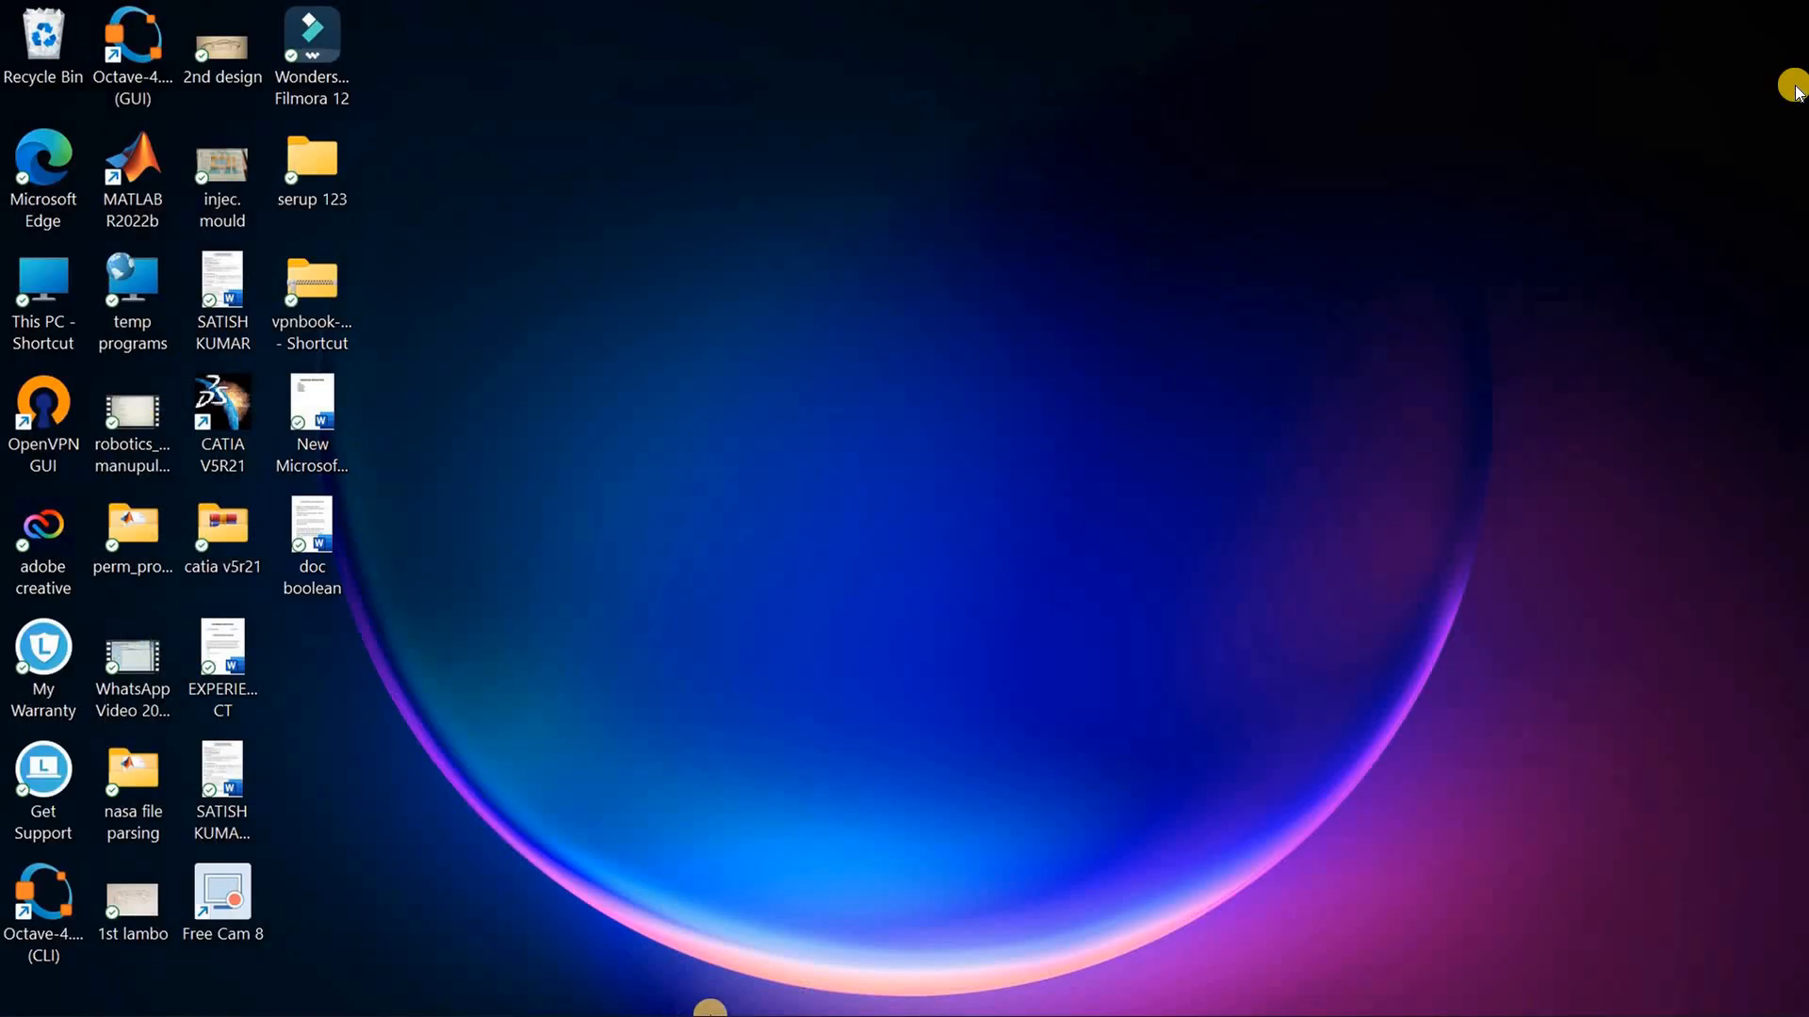
mouse_move(711, 1016)
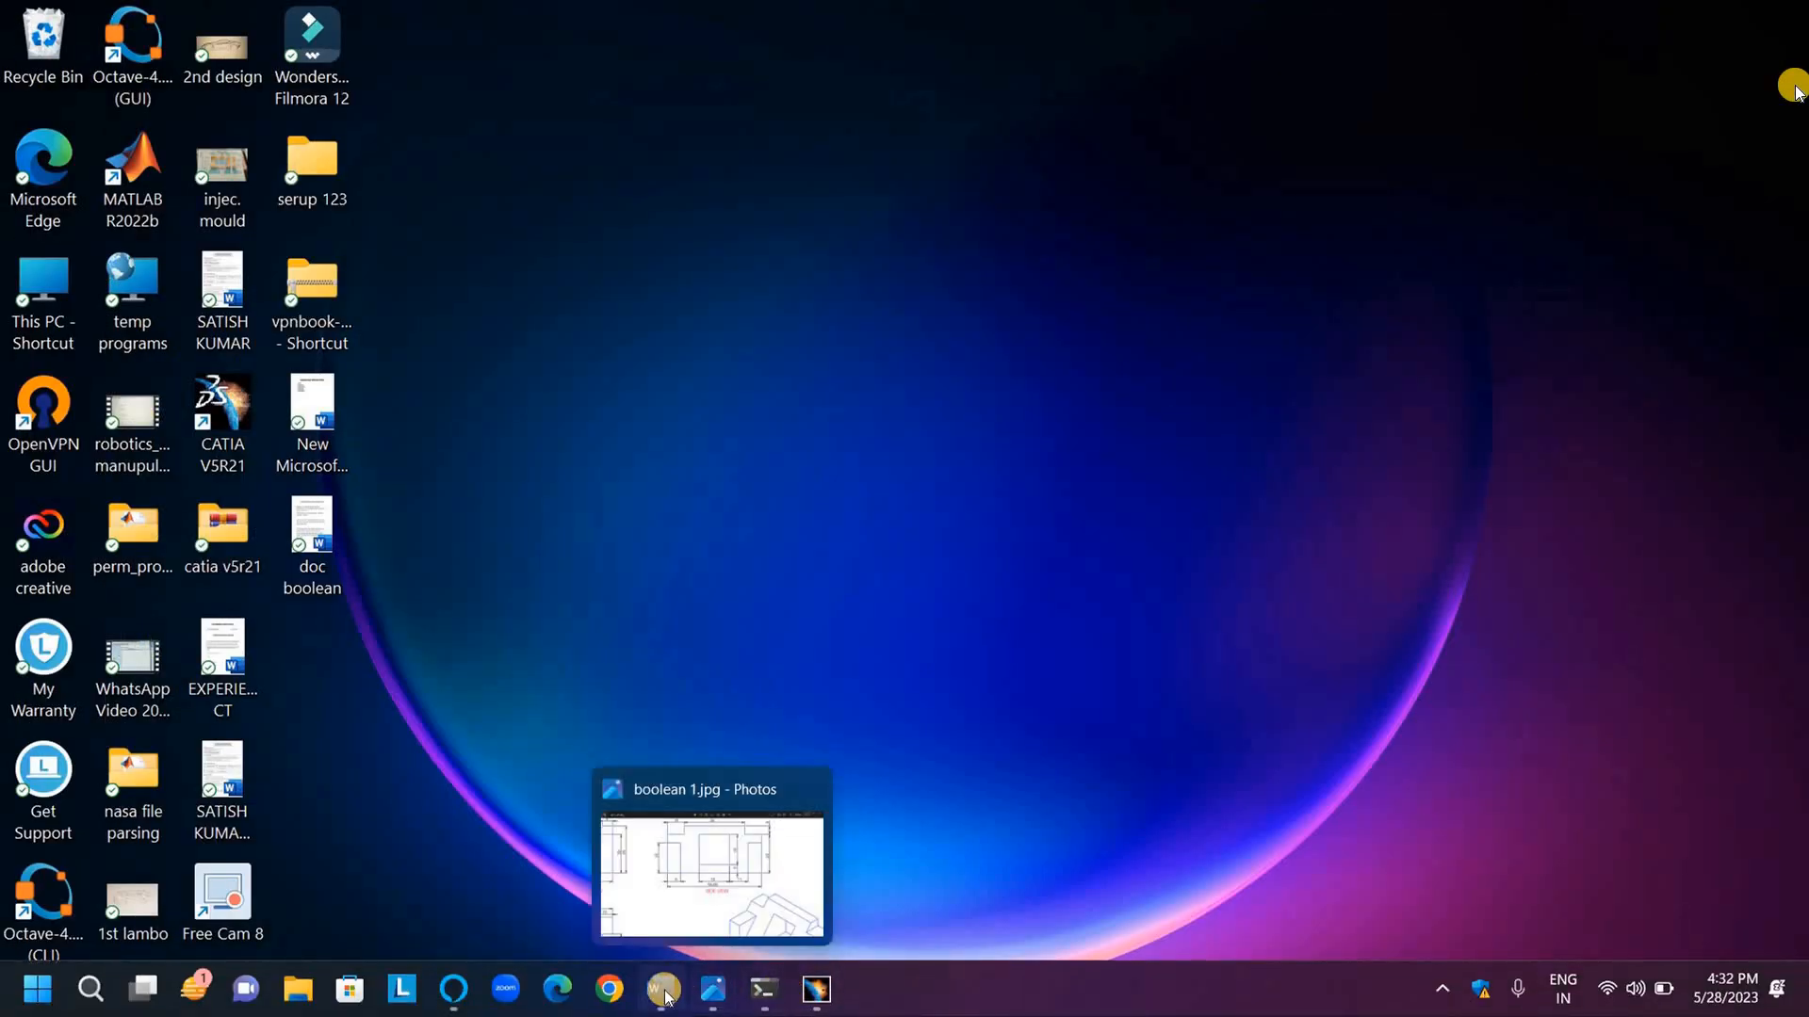
click(717, 990)
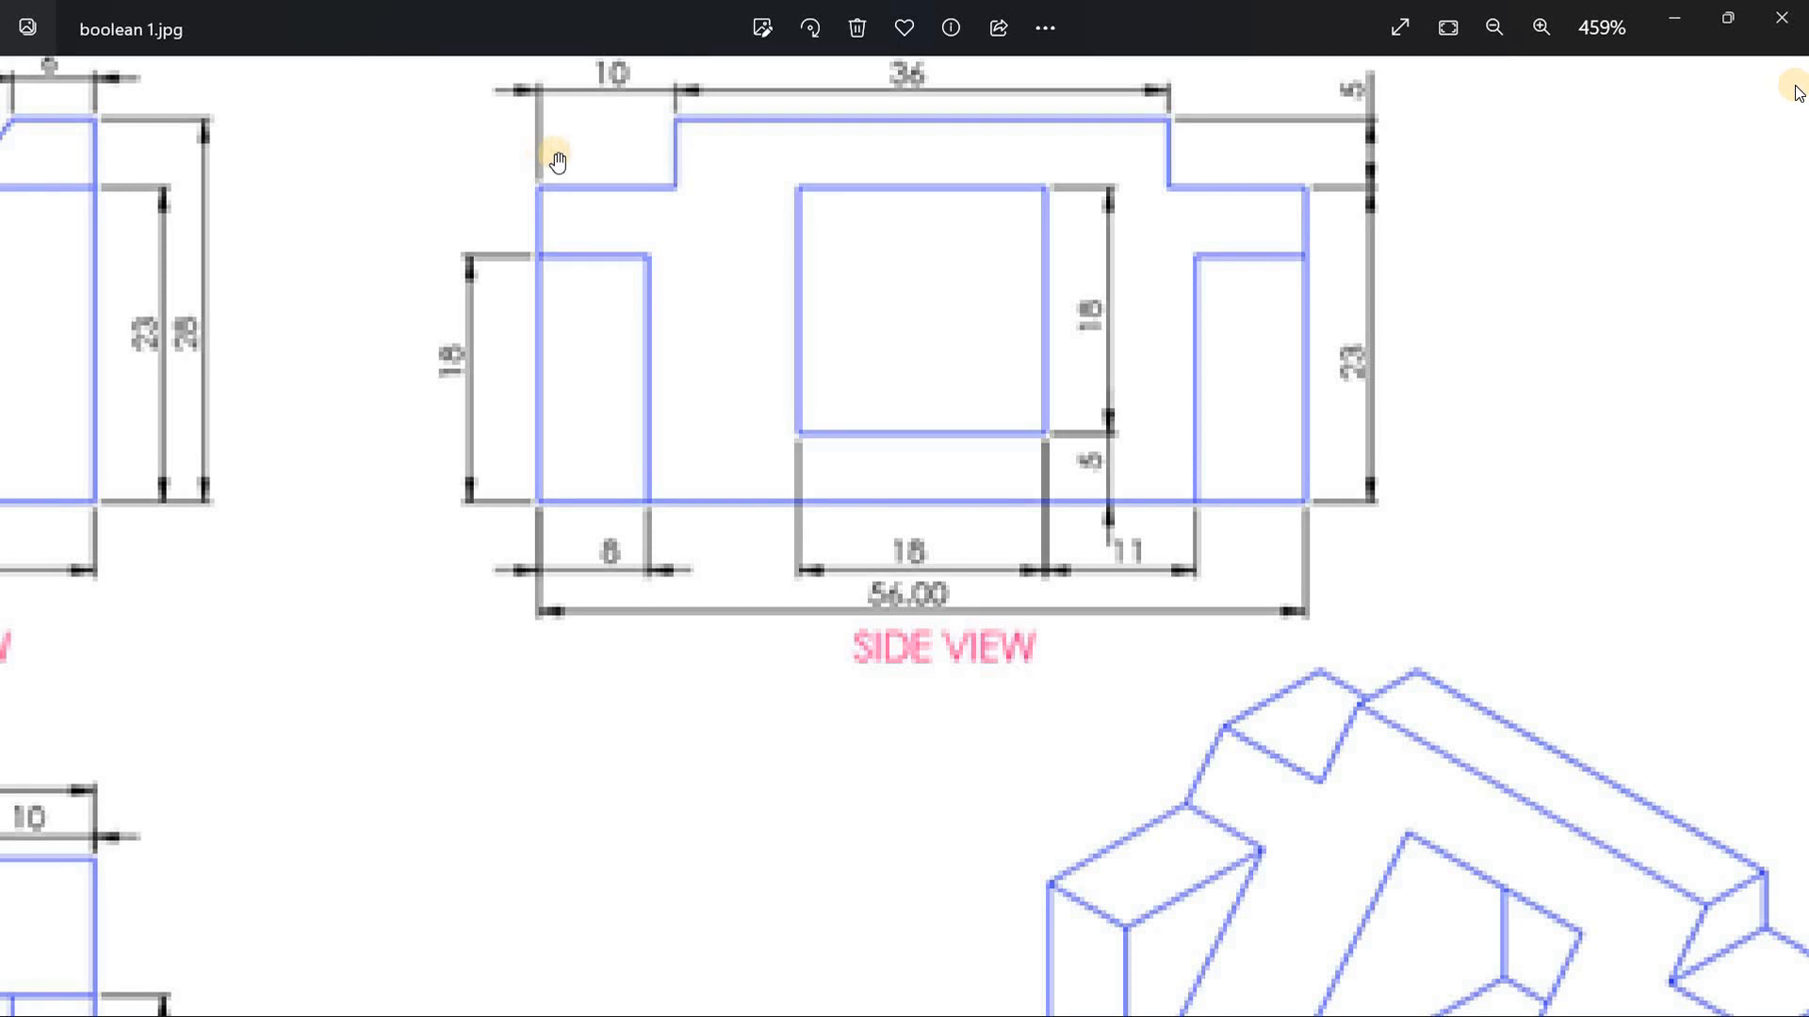
mouse_move(315, 263)
mouse_down()
mouse_move(556, 339)
mouse_move(726, 340)
mouse_move(851, 290)
mouse_move(618, 133)
mouse_move(707, 9)
mouse_move(796, 4)
mouse_move(640, 24)
mouse_move(444, 174)
mouse_move(404, 242)
mouse_move(433, 309)
mouse_up()
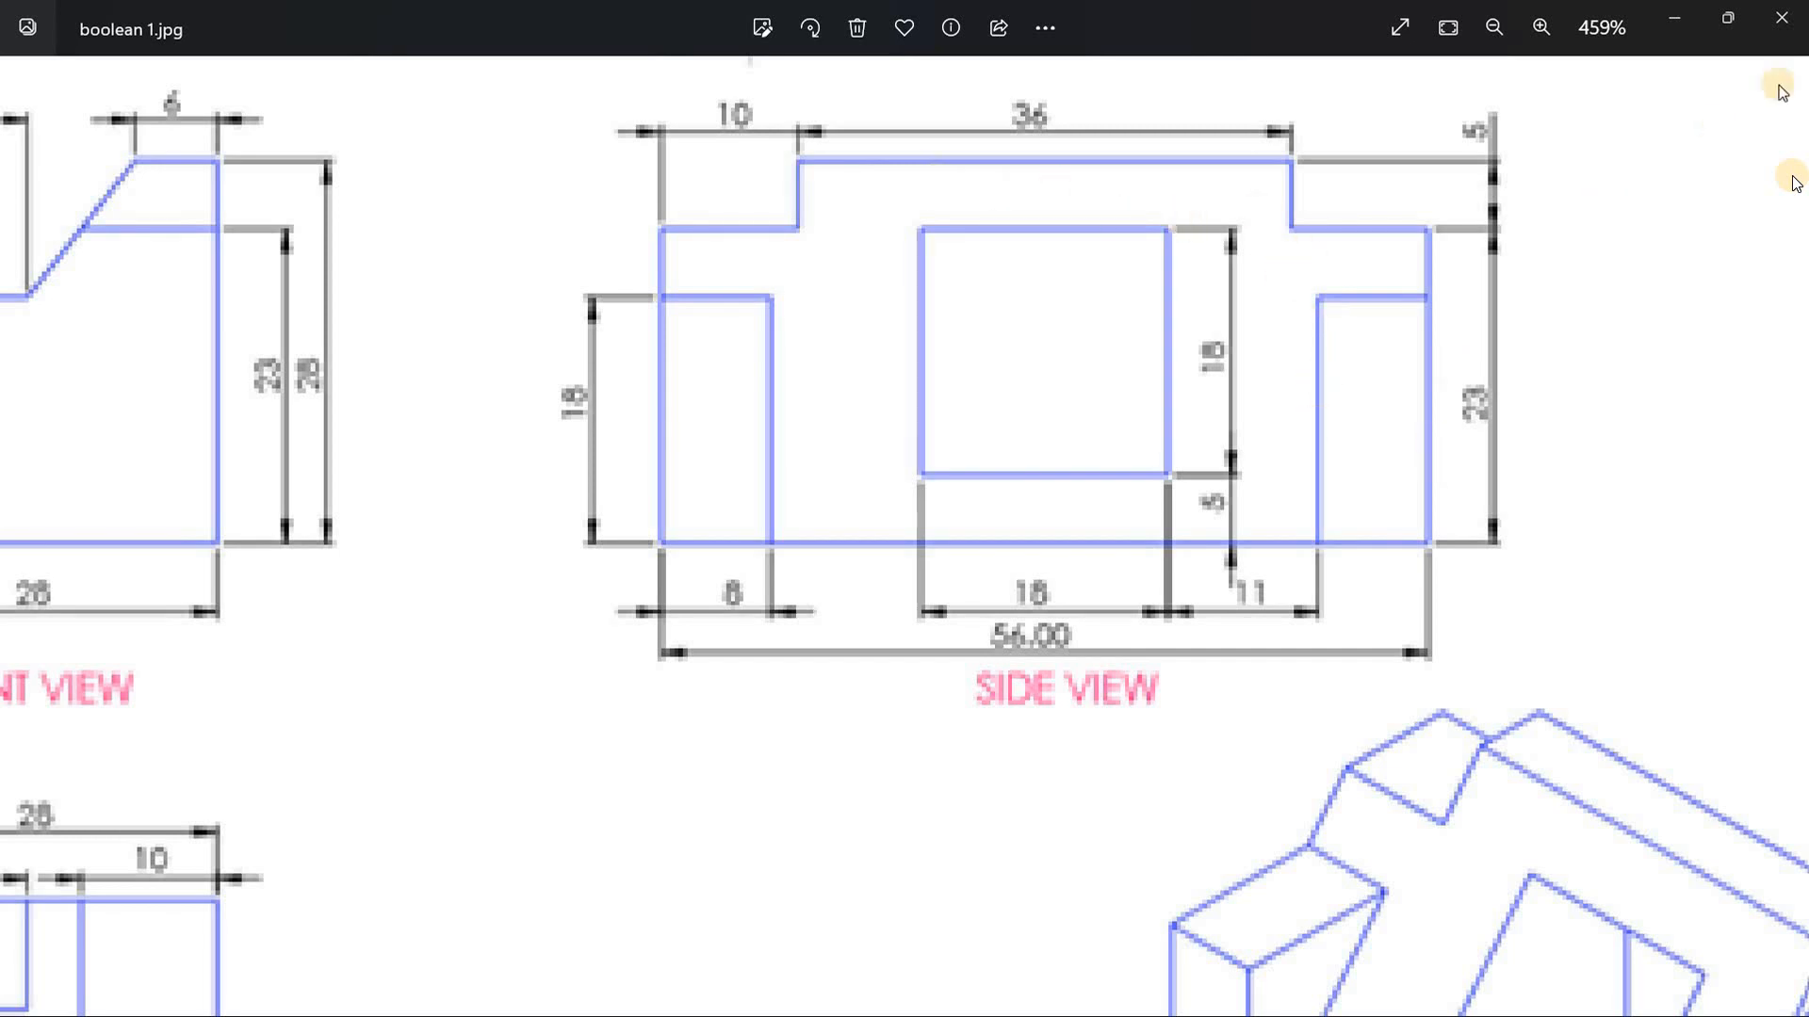
click(1669, 25)
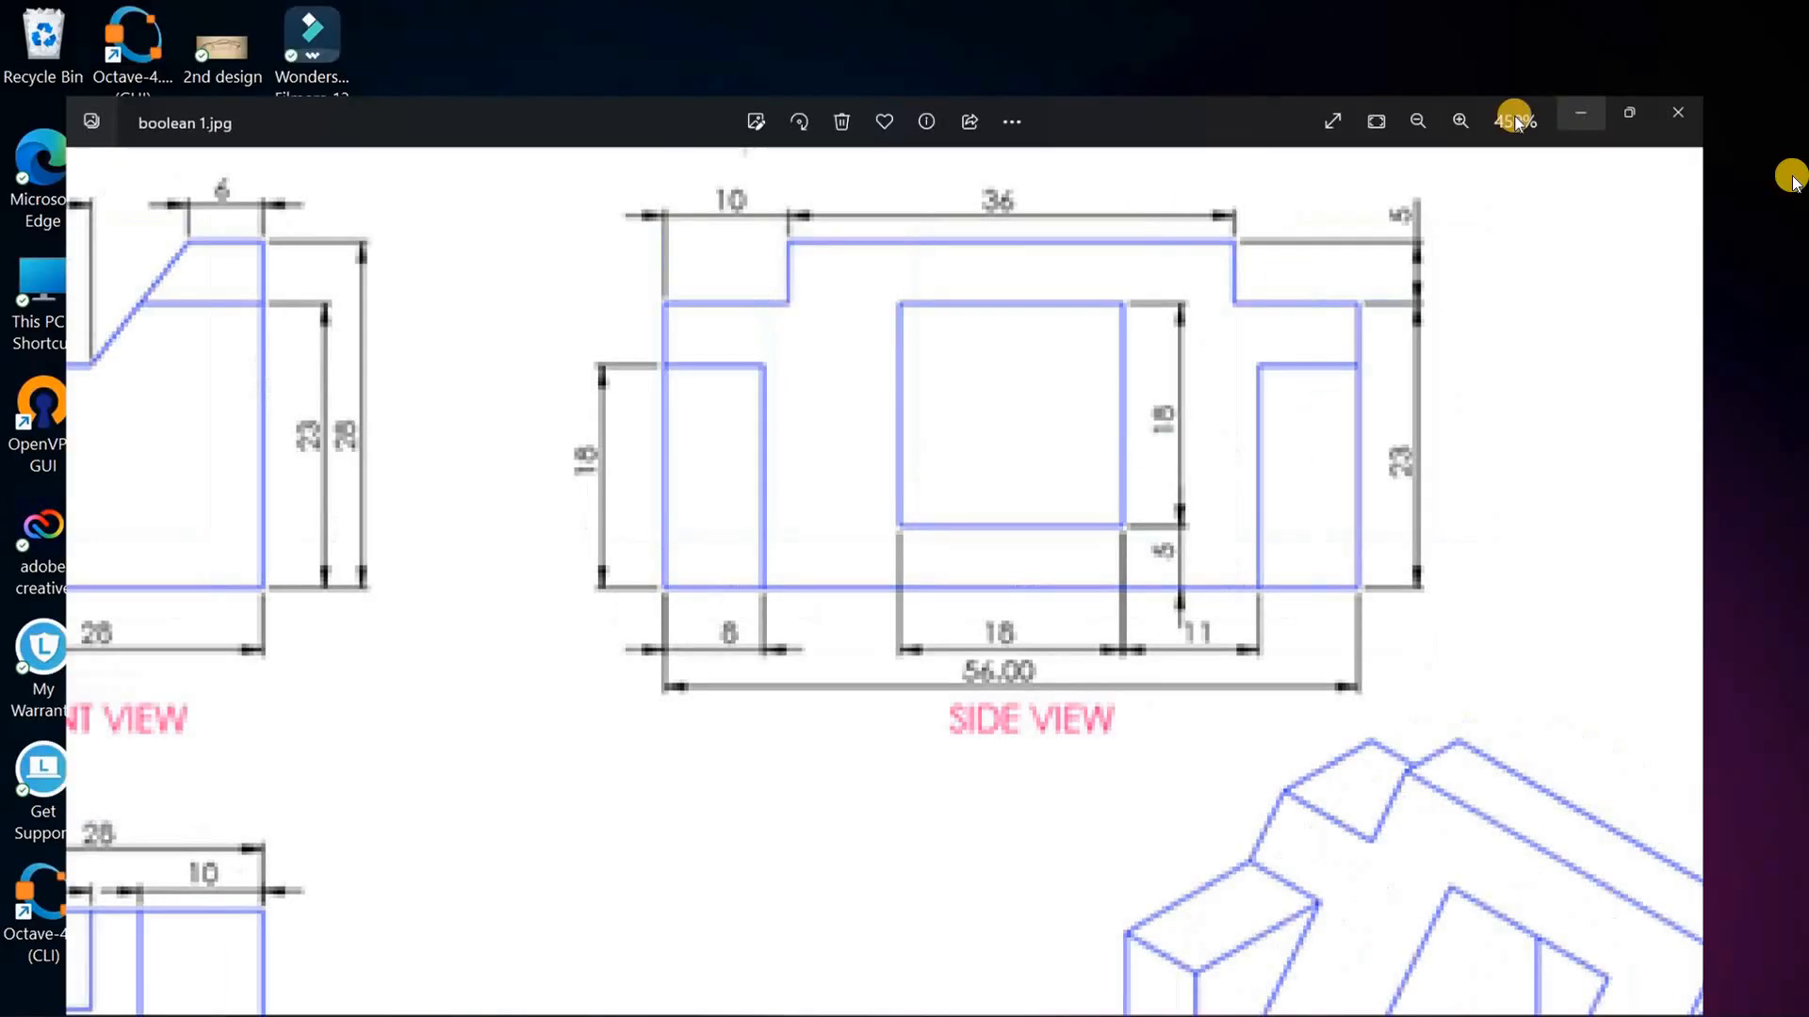
mouse_move(471, 1008)
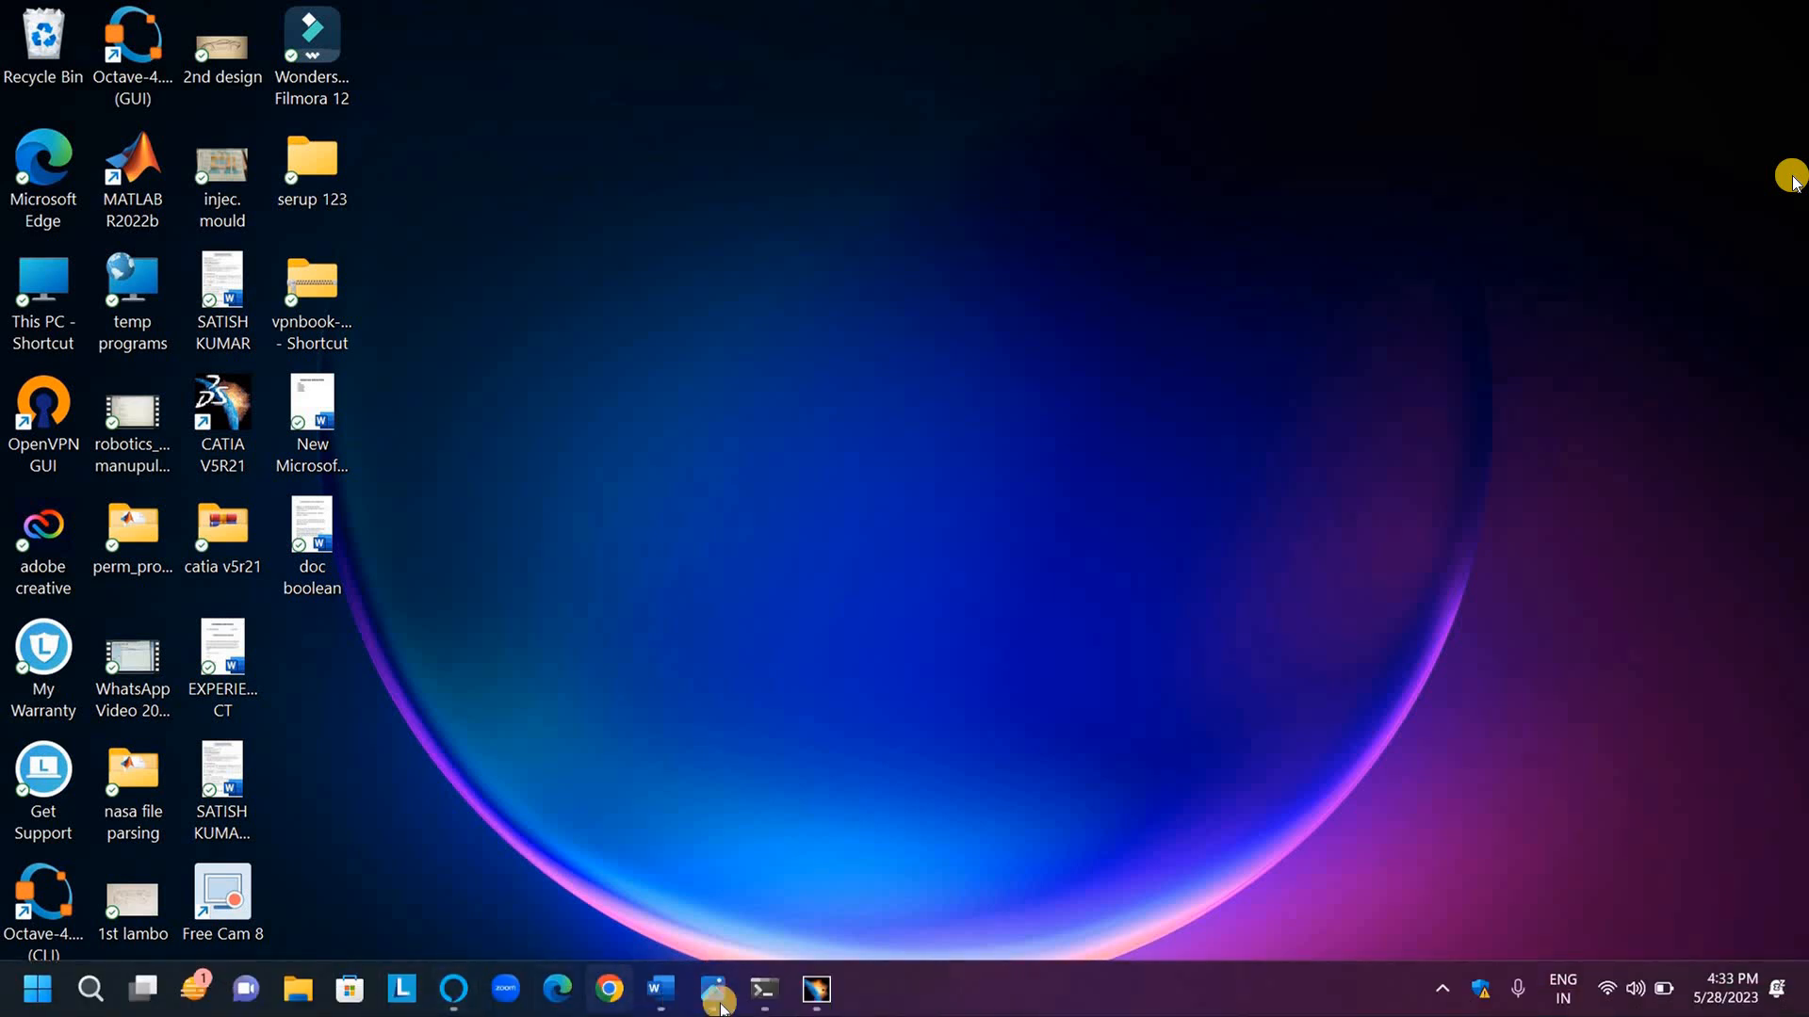
click(816, 989)
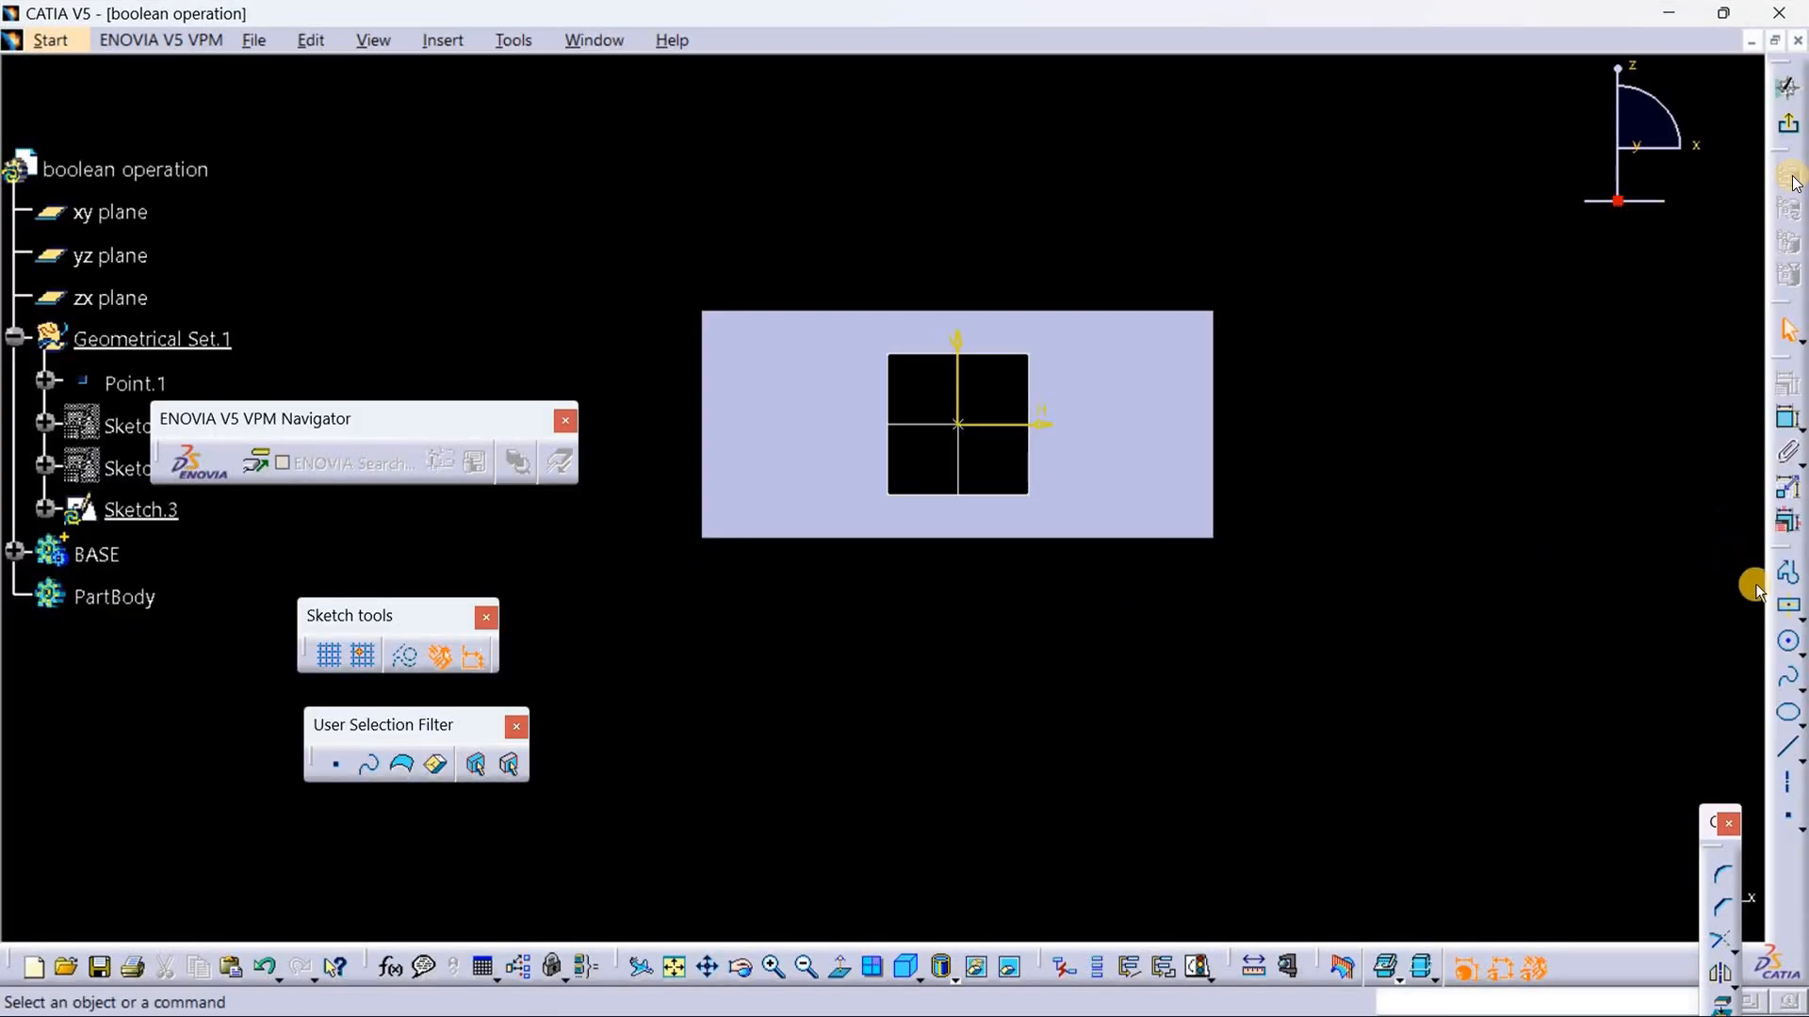
Step: Sketch a small two-point rectangle inside the block's upper-left corner, starting at about H -27 mm, V 11 mm
click(1803, 623)
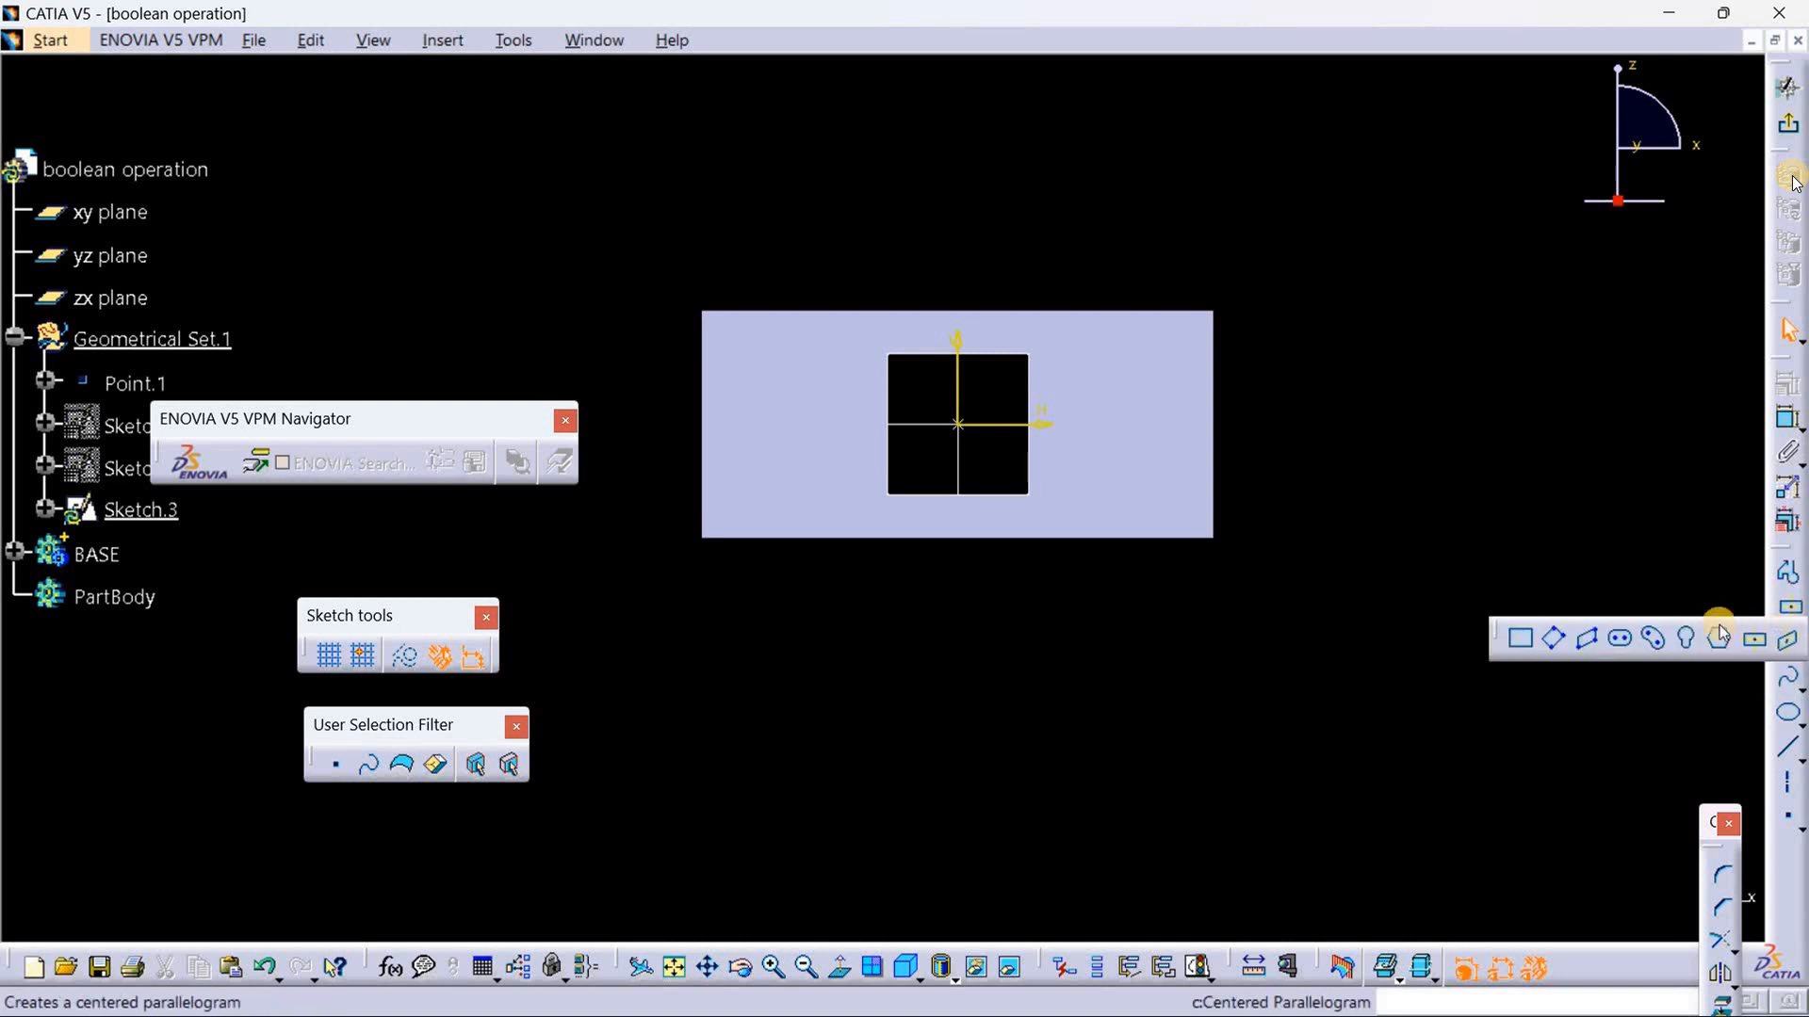
click(1523, 641)
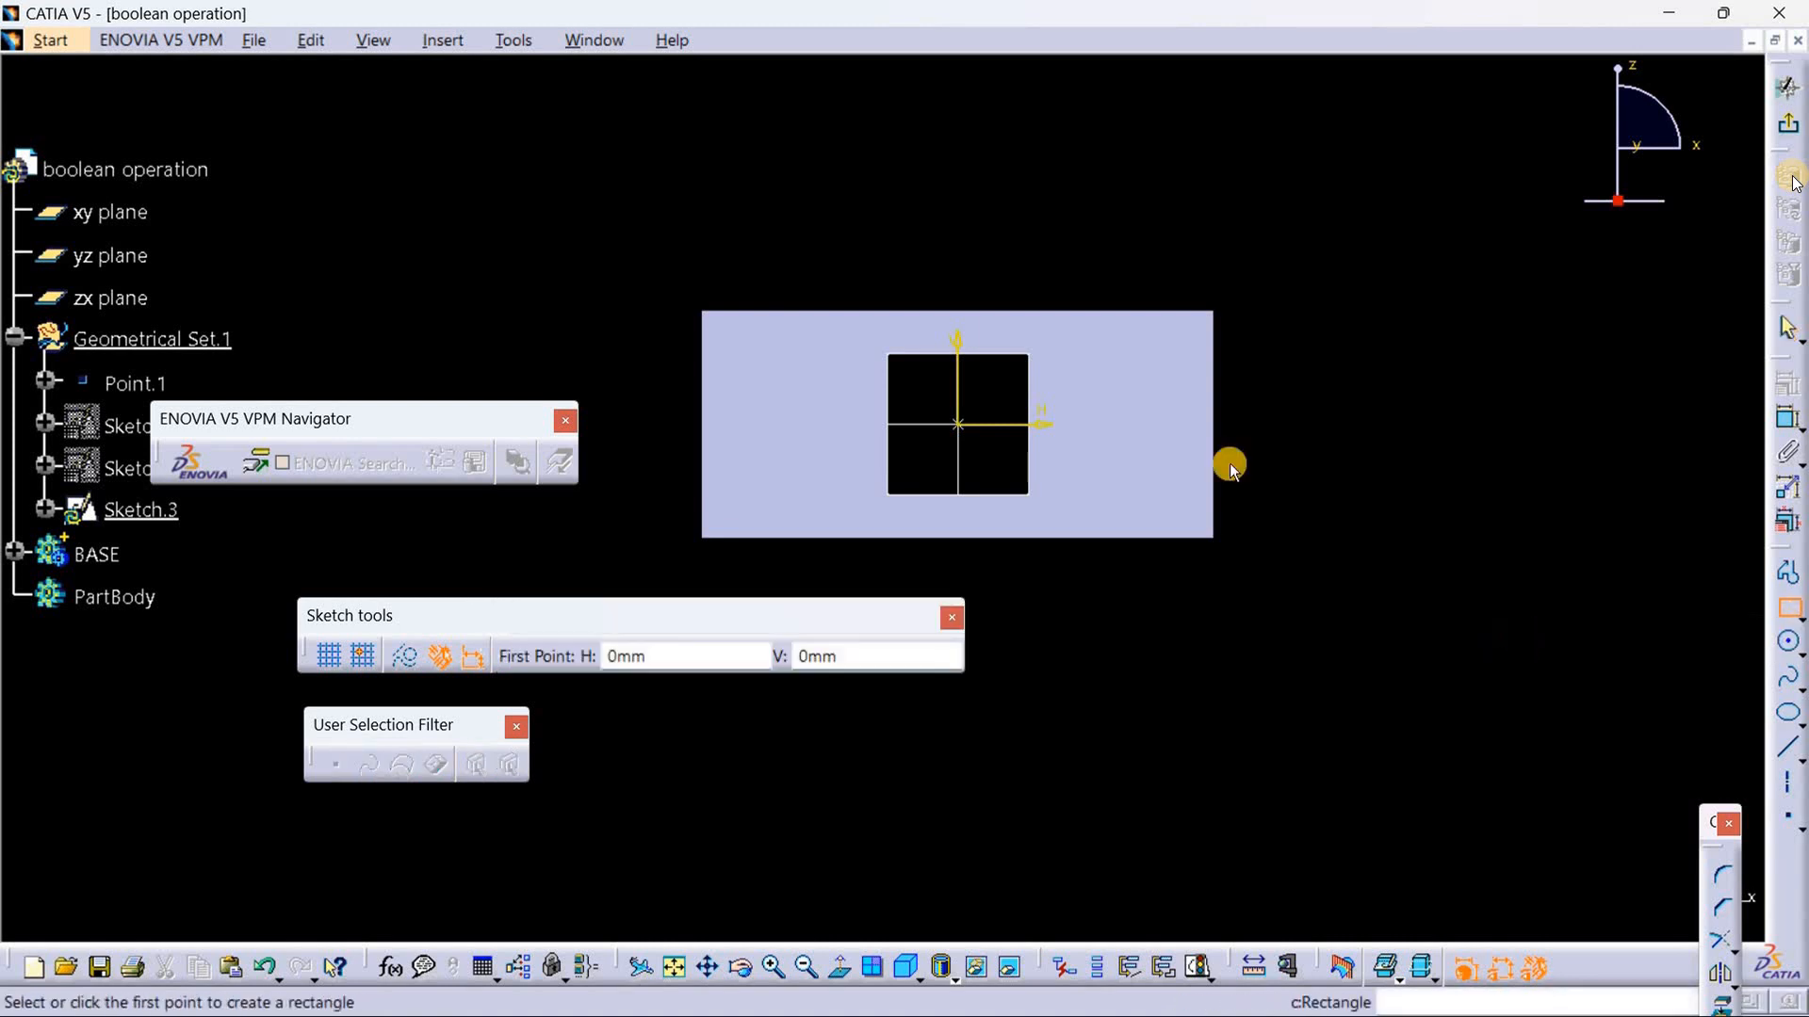
click(715, 323)
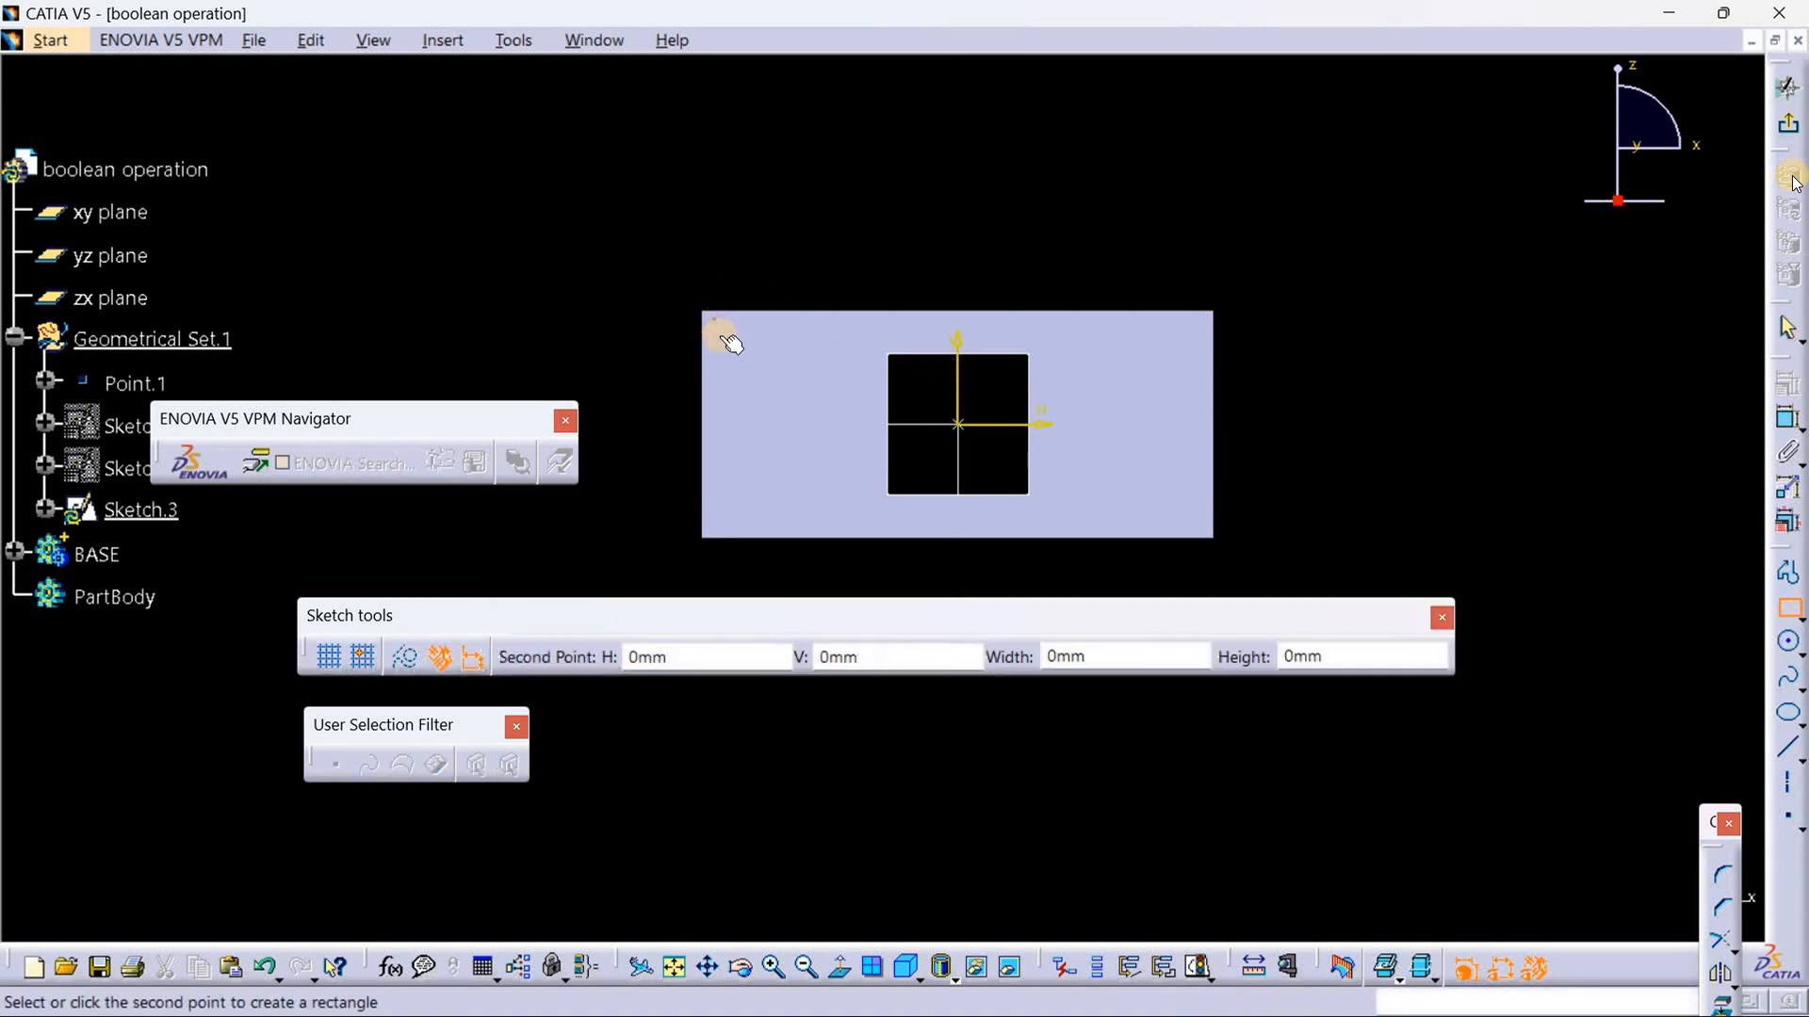
click(792, 359)
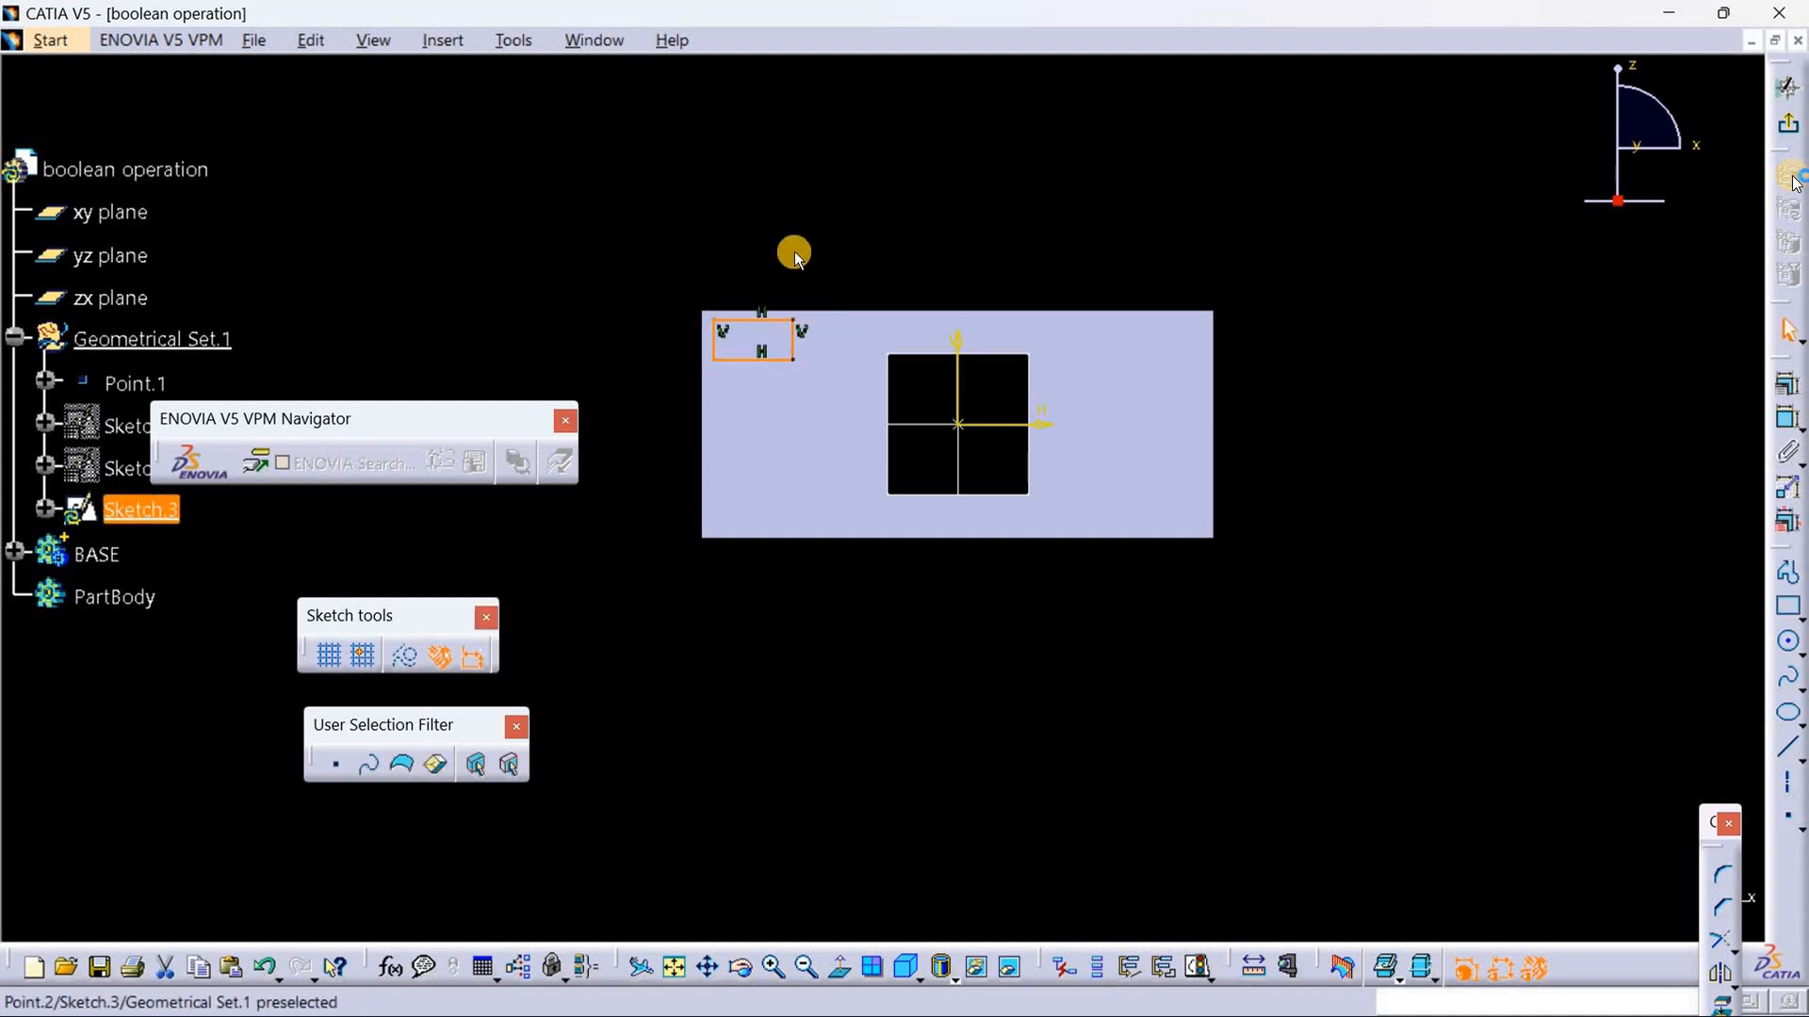
click(805, 262)
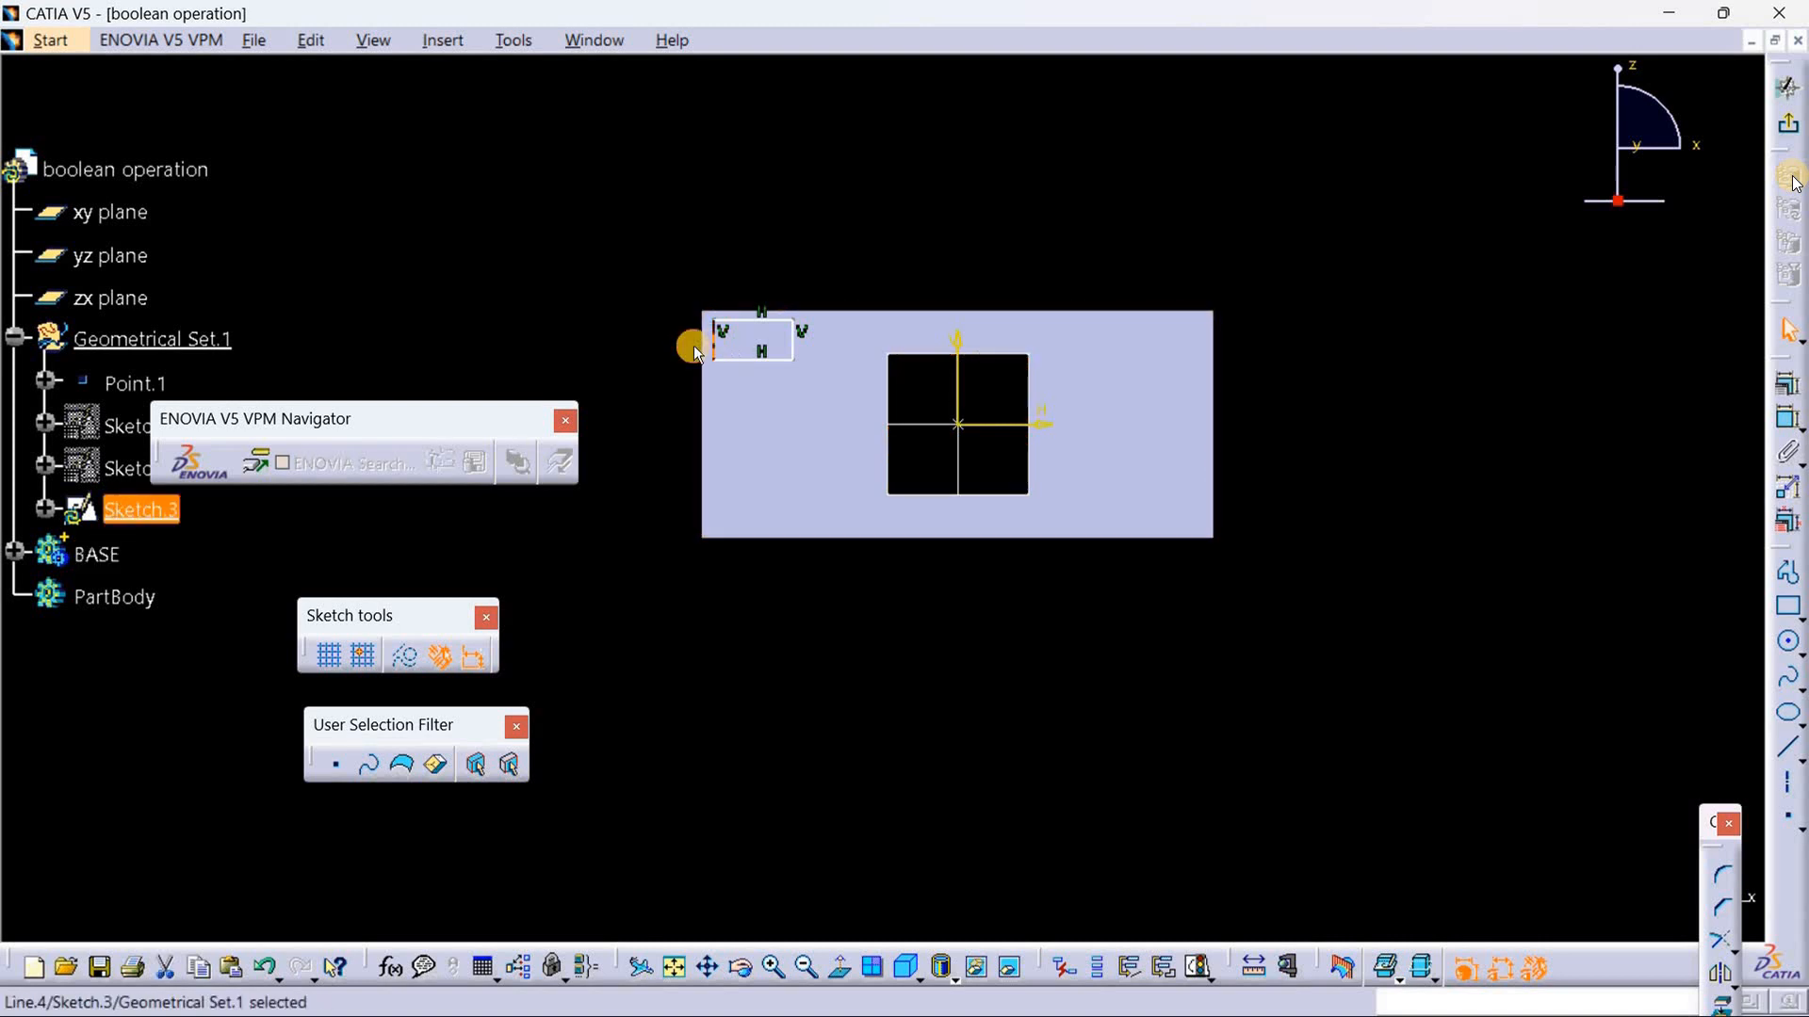
Step: Constrain the rectangle's left side to be coincident with the block's left edge
click(698, 345)
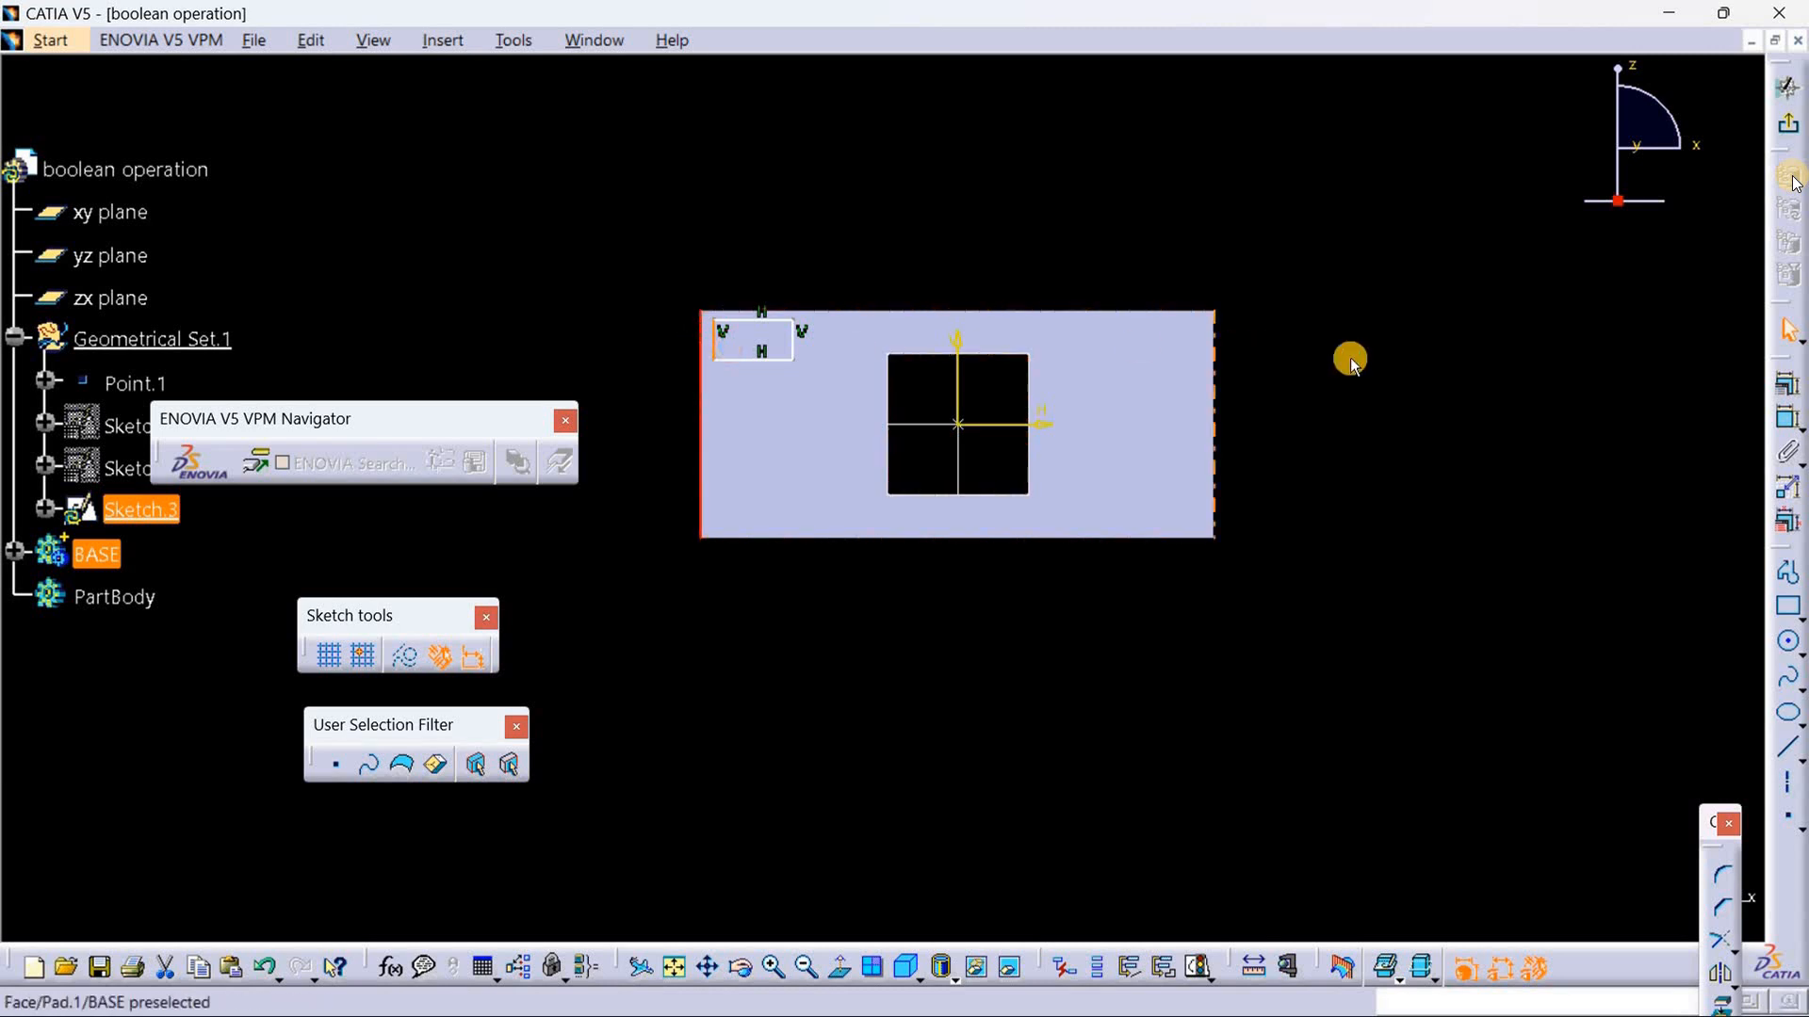
click(1783, 389)
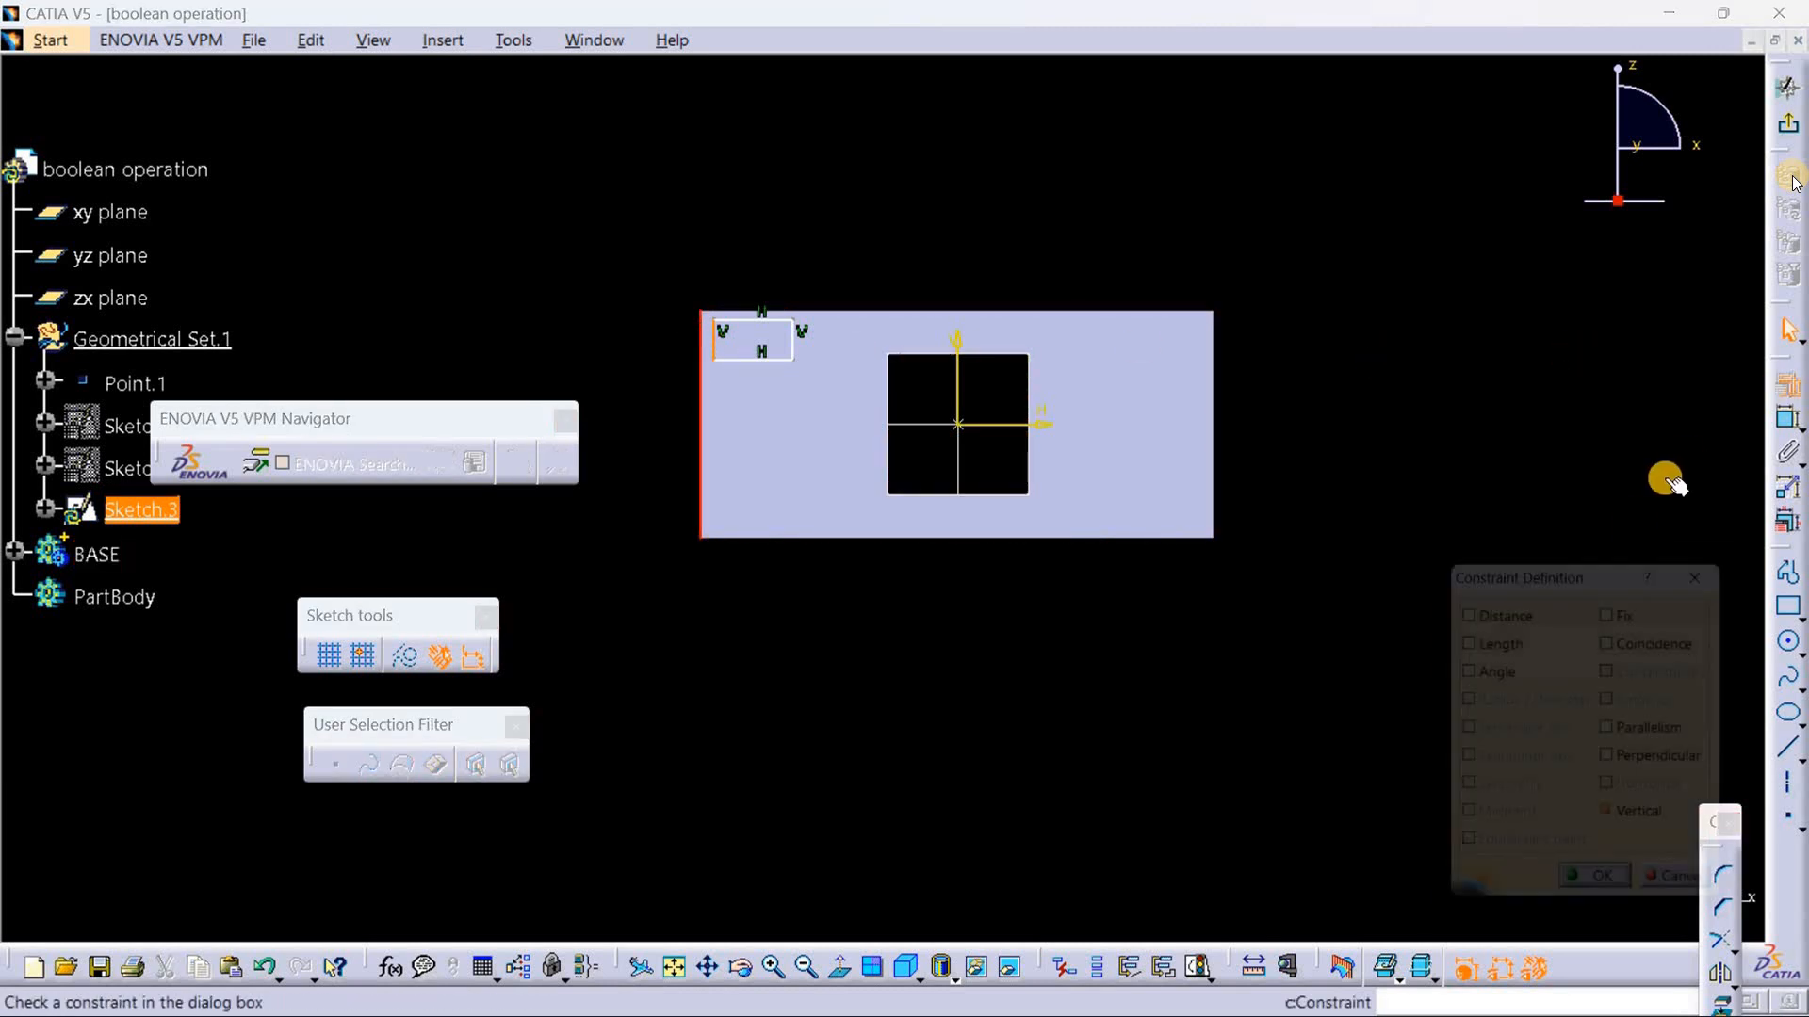
click(1623, 640)
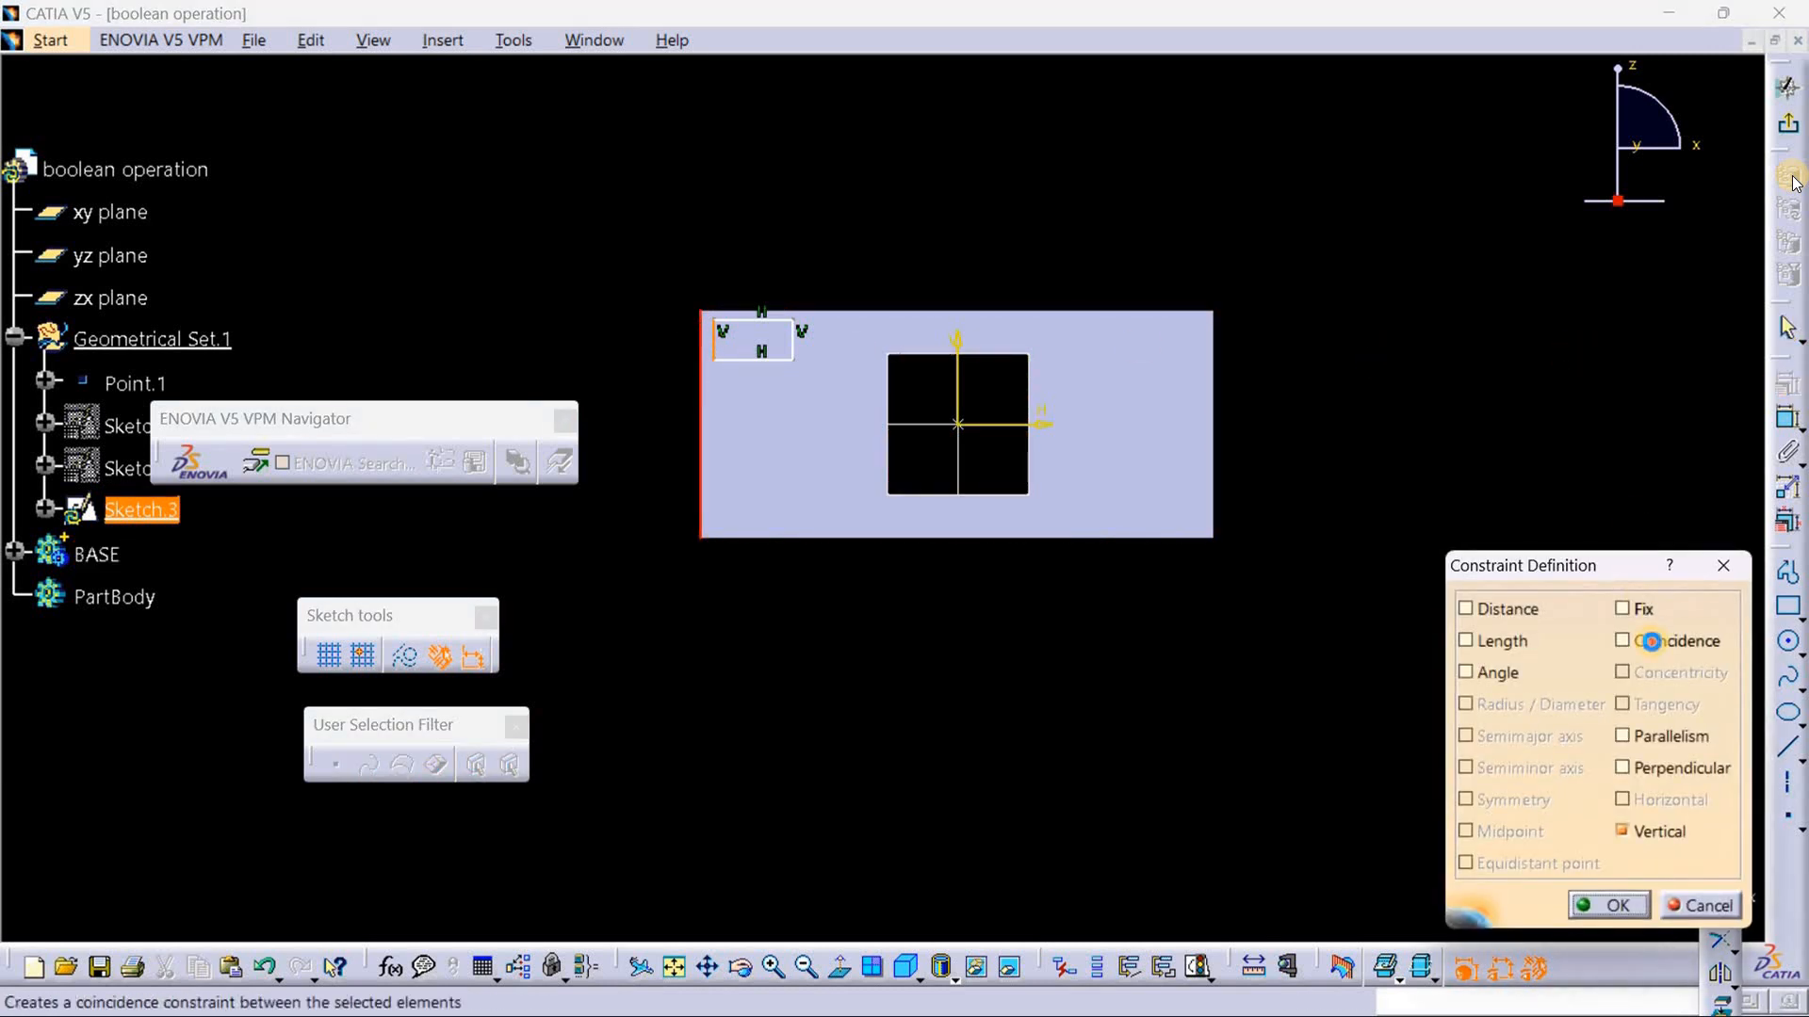
click(1604, 905)
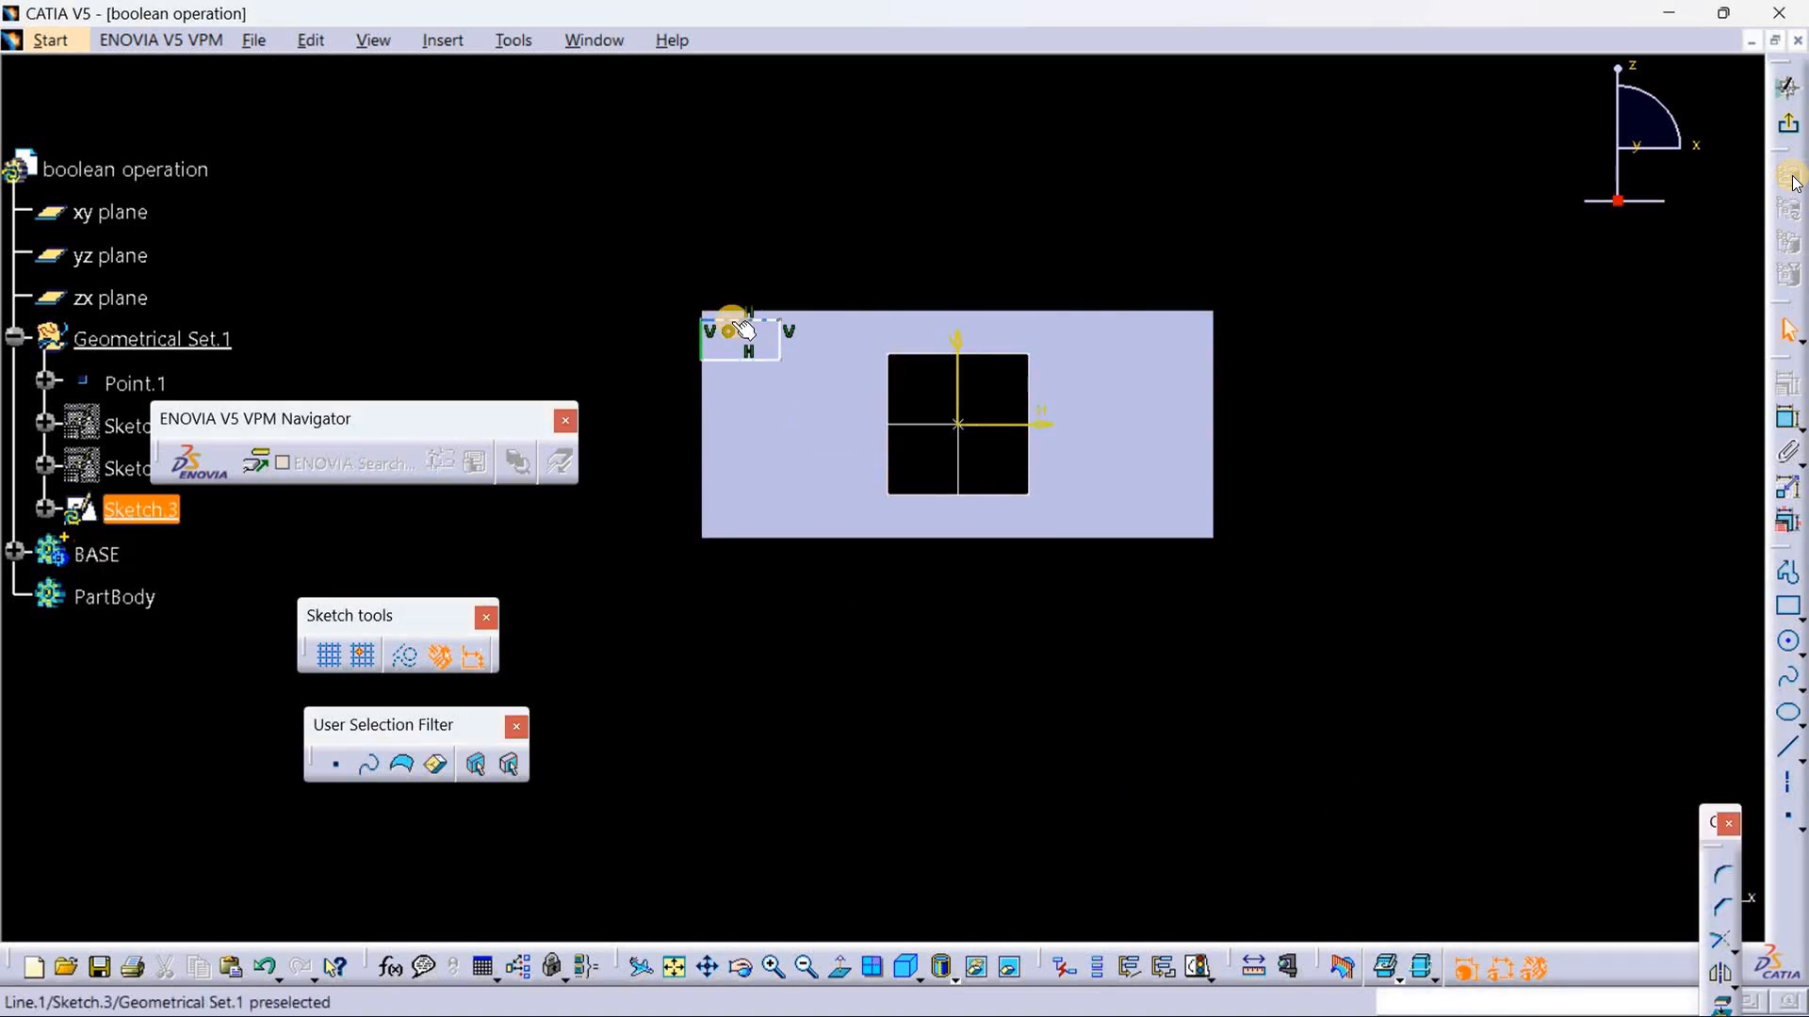
Step: Constrain the rectangle's top side to be coincident with the block's top edge
click(746, 320)
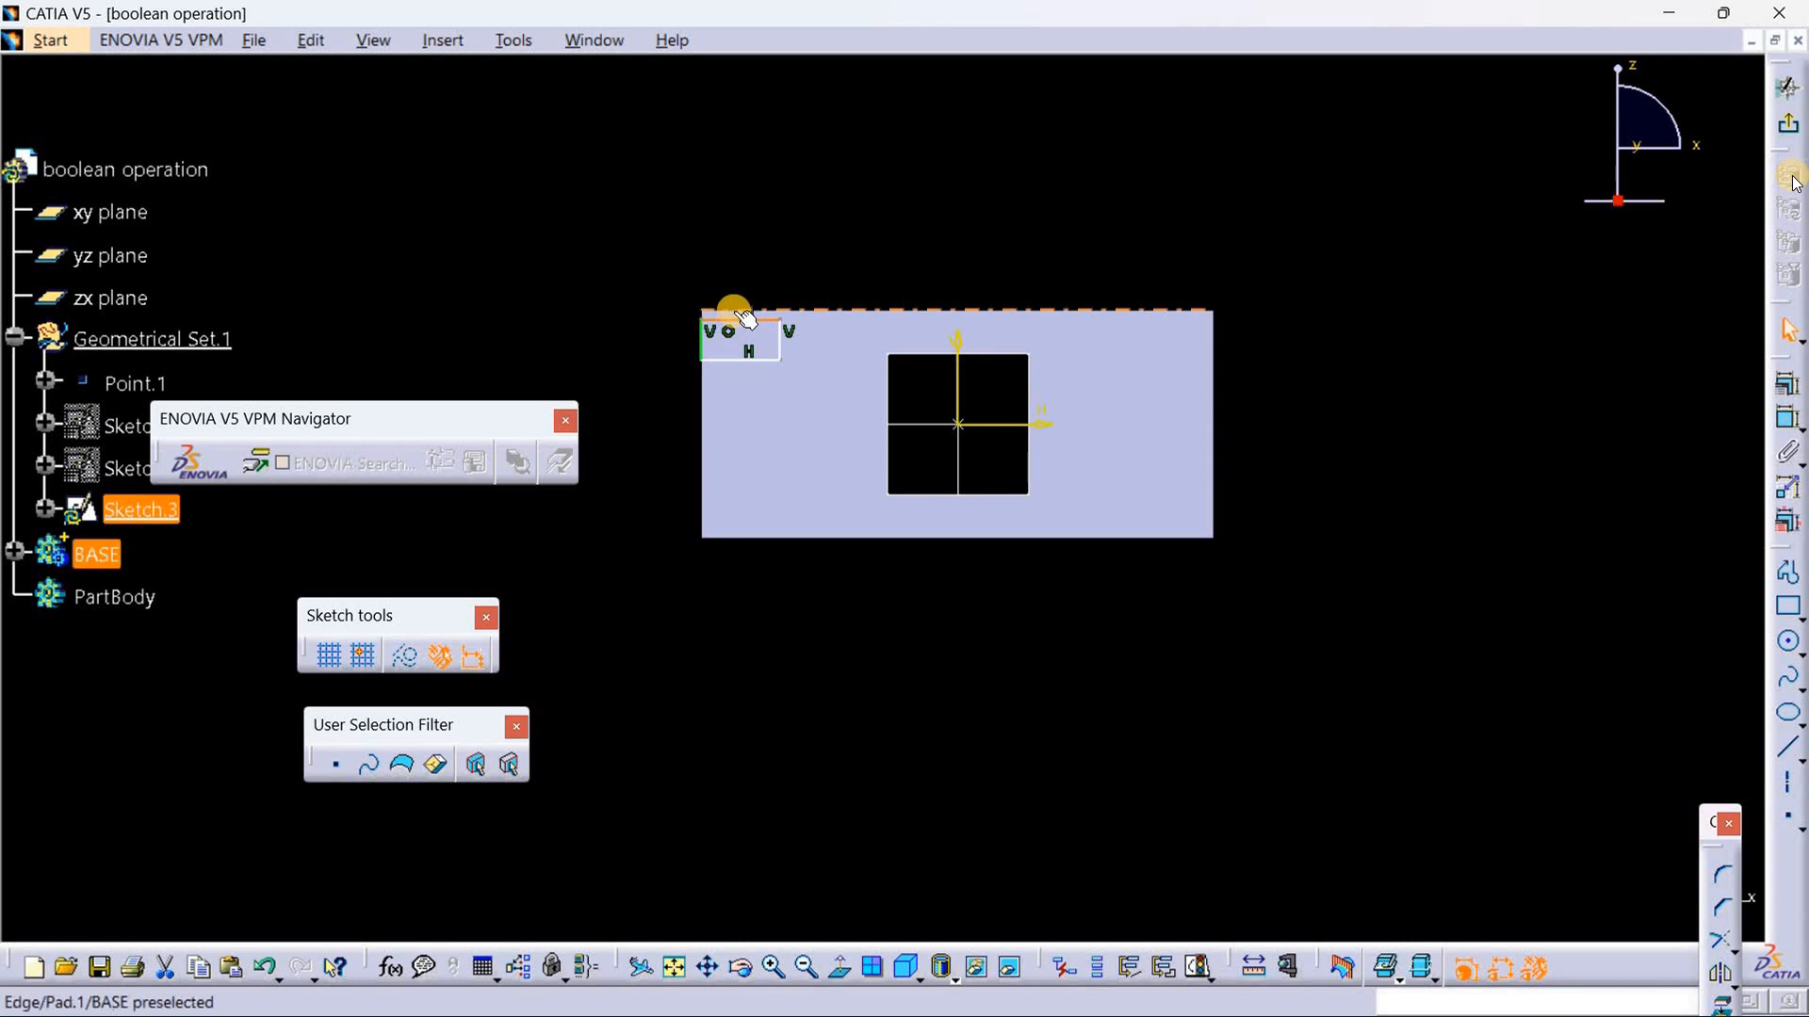
ctrl+click(747, 320)
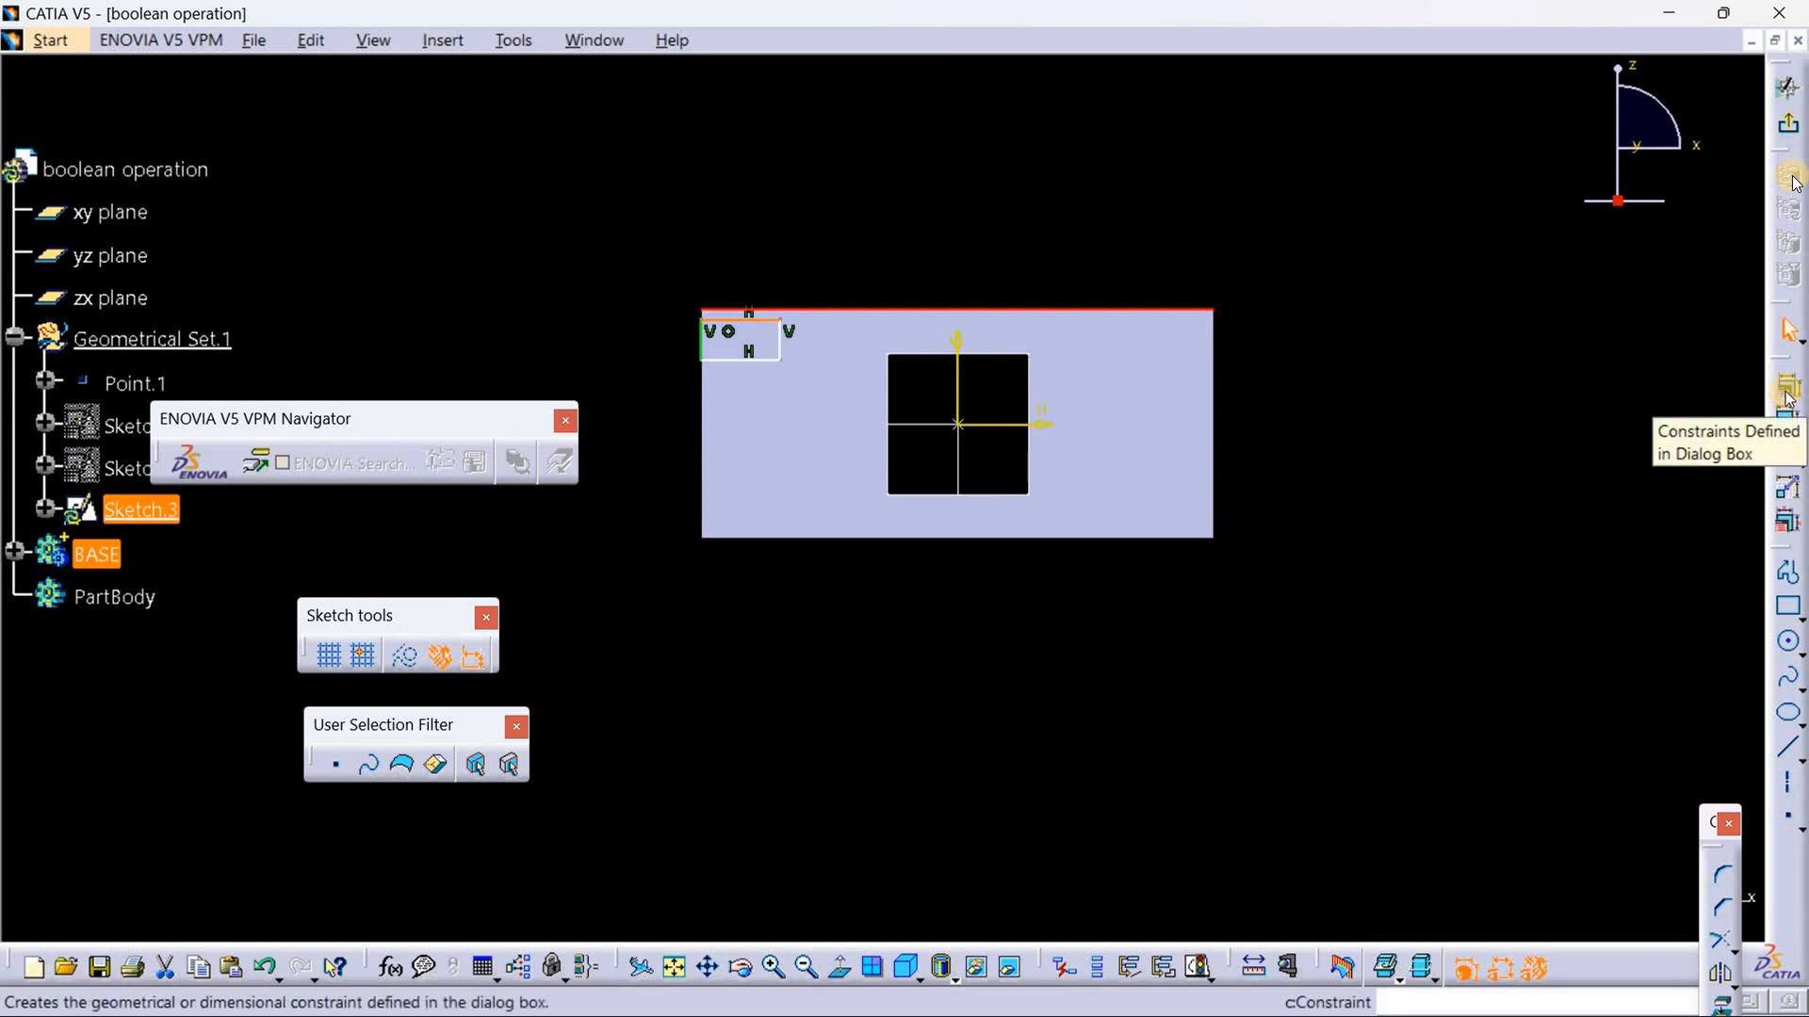
click(1793, 178)
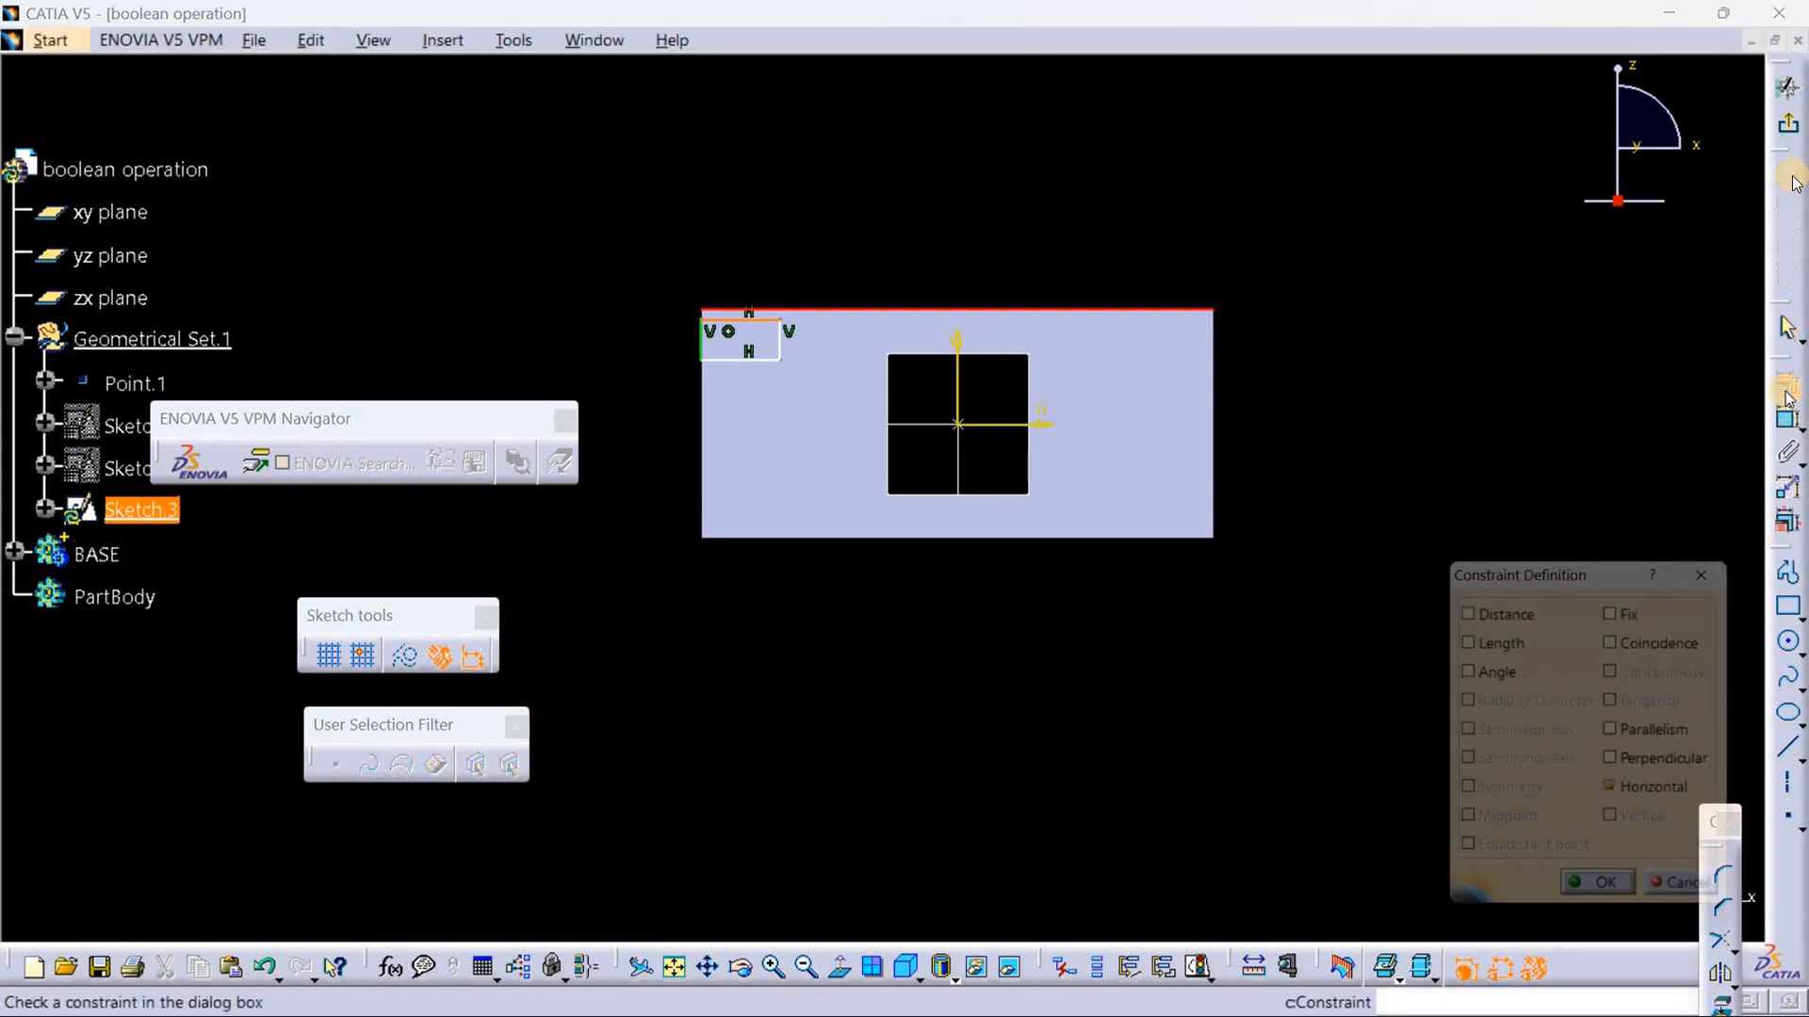
click(1686, 641)
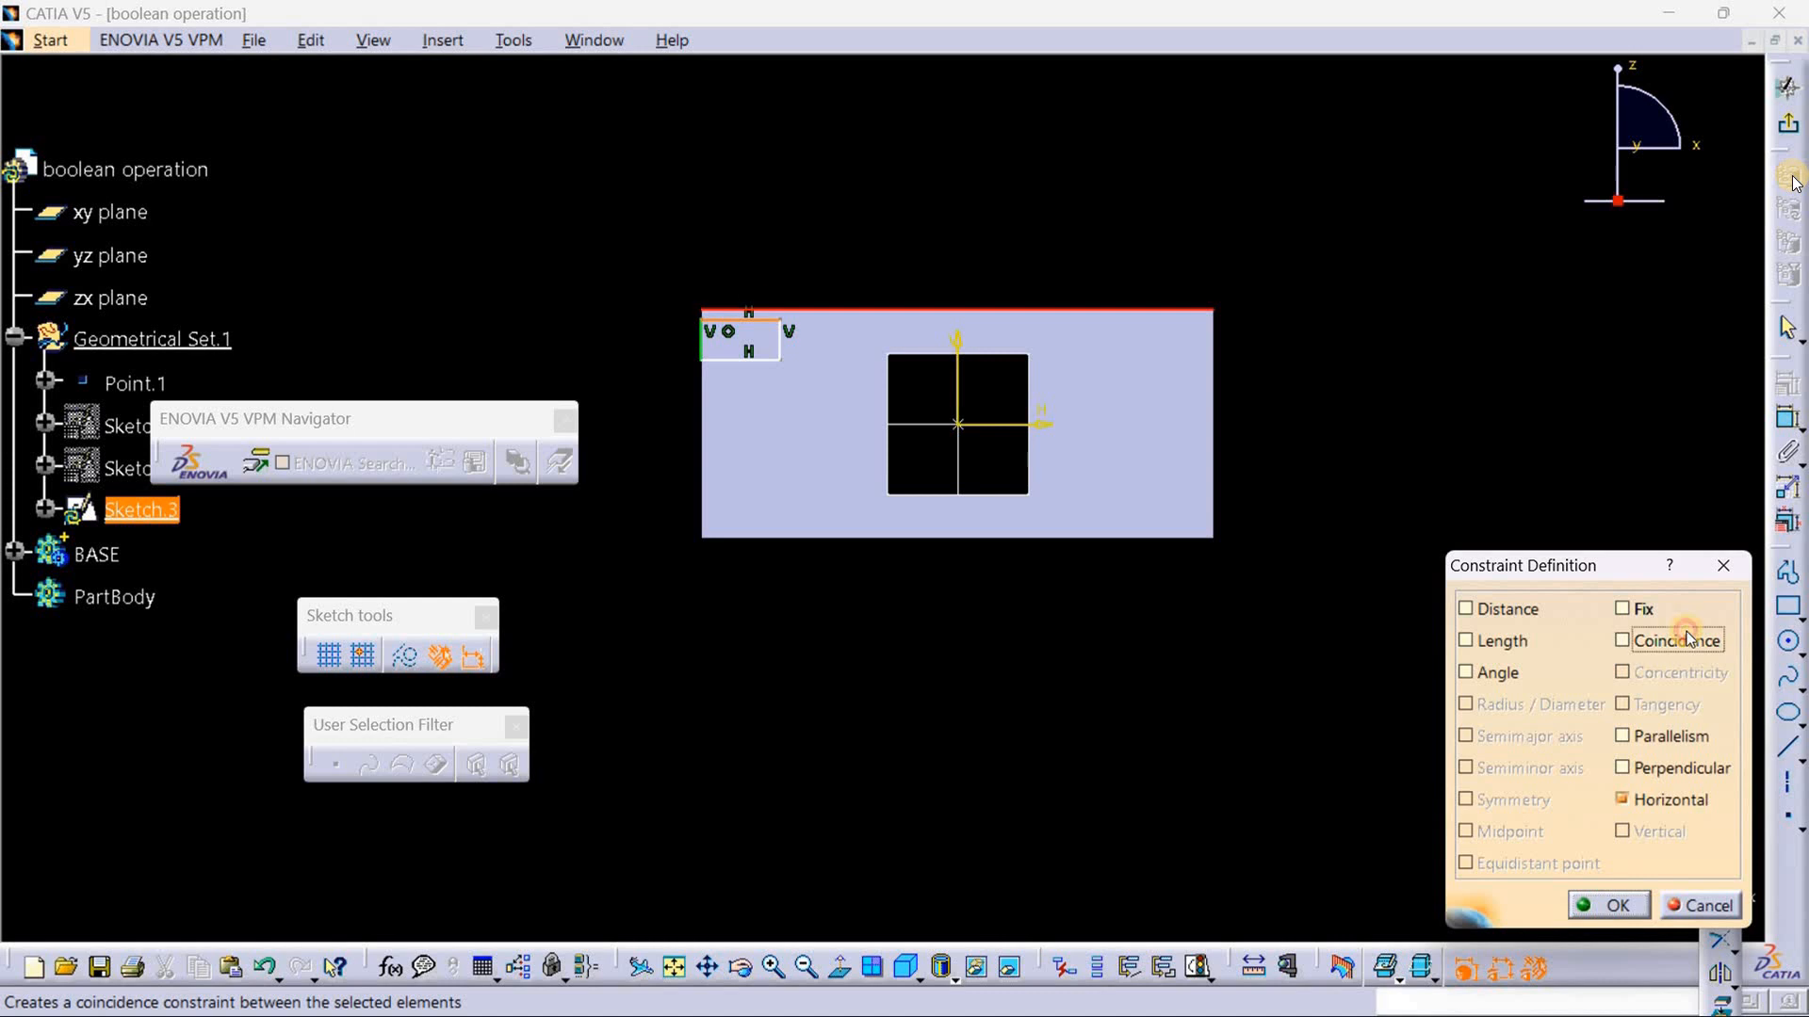
click(1614, 906)
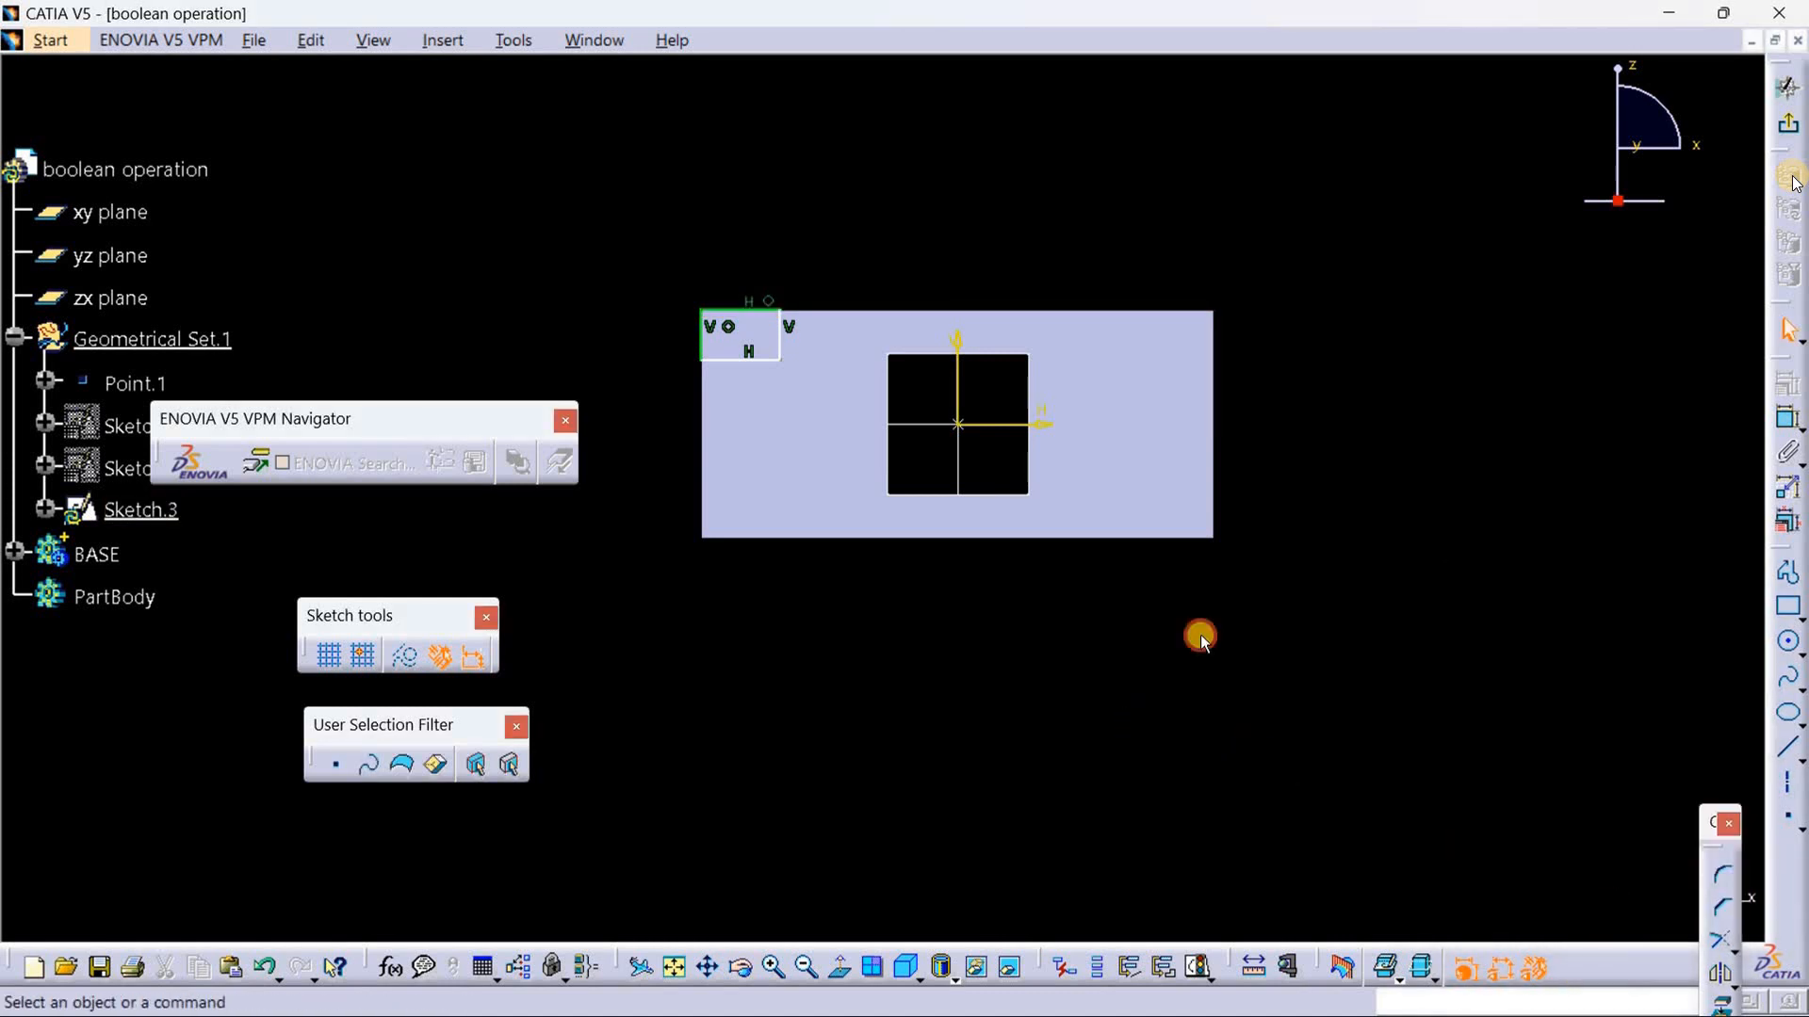
Step: Dimension the rectangle's height to the left of the block and set it to 5 mm
click(1790, 420)
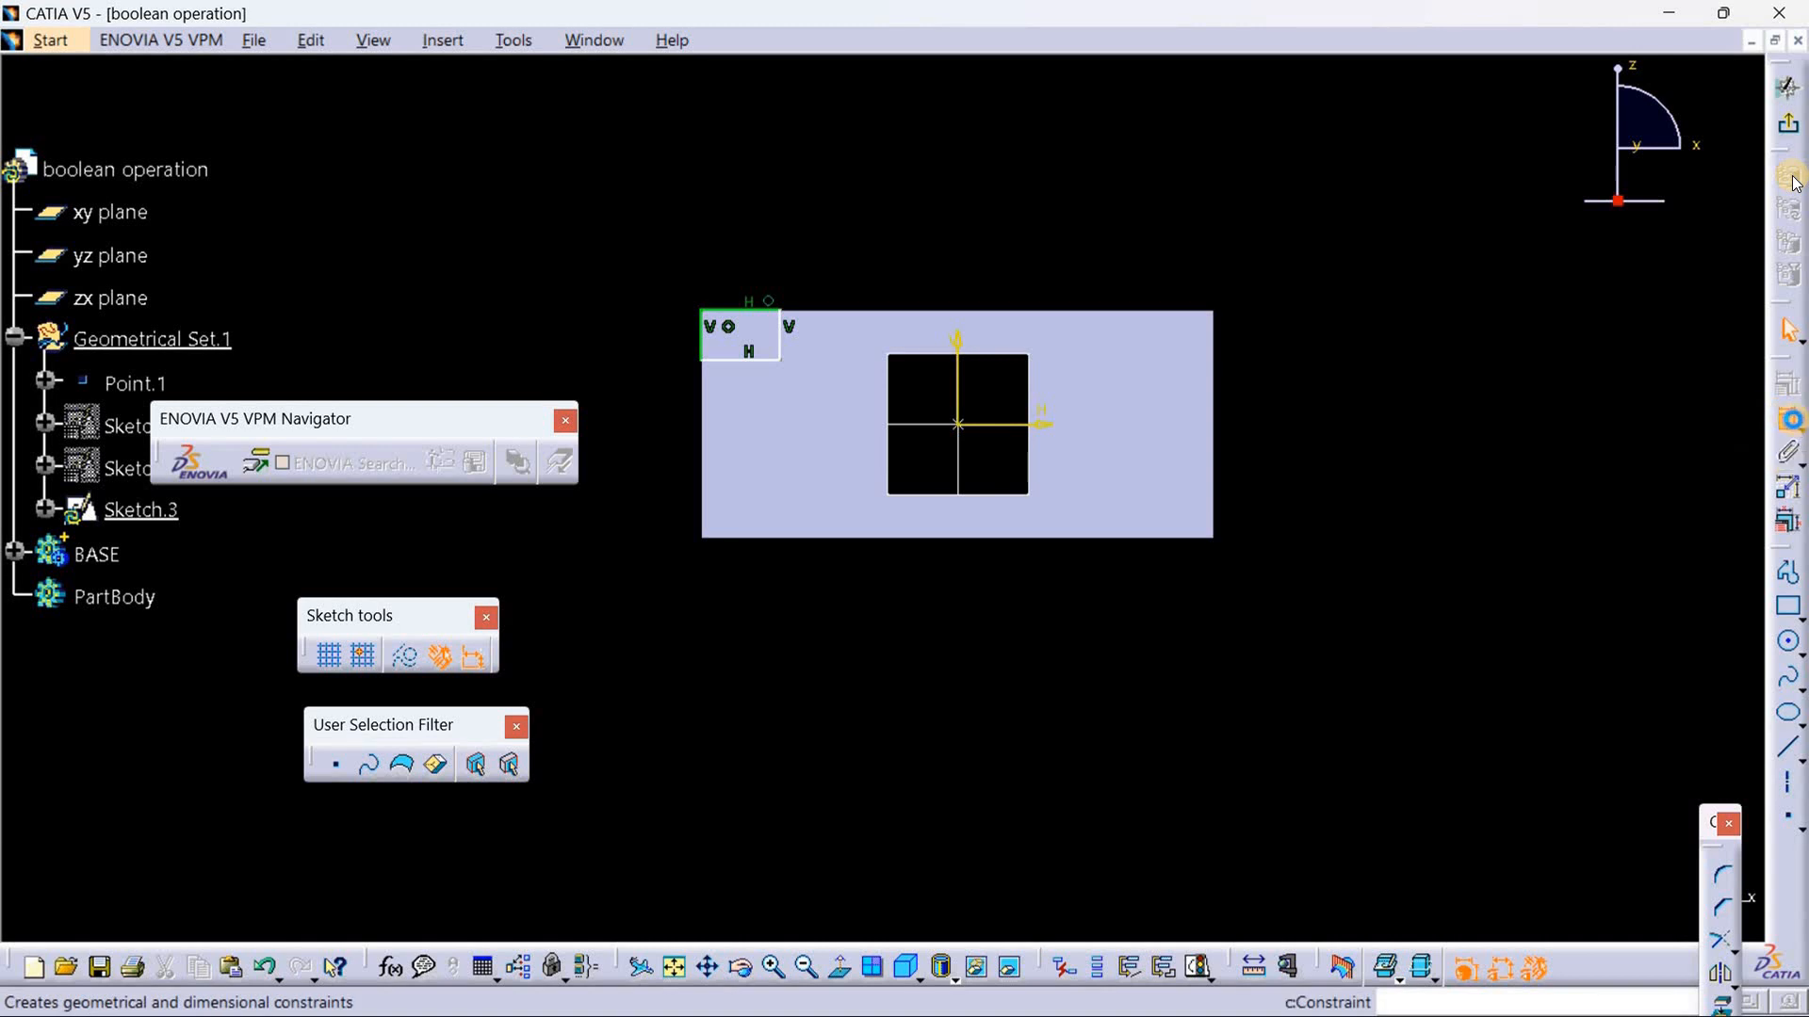
click(781, 345)
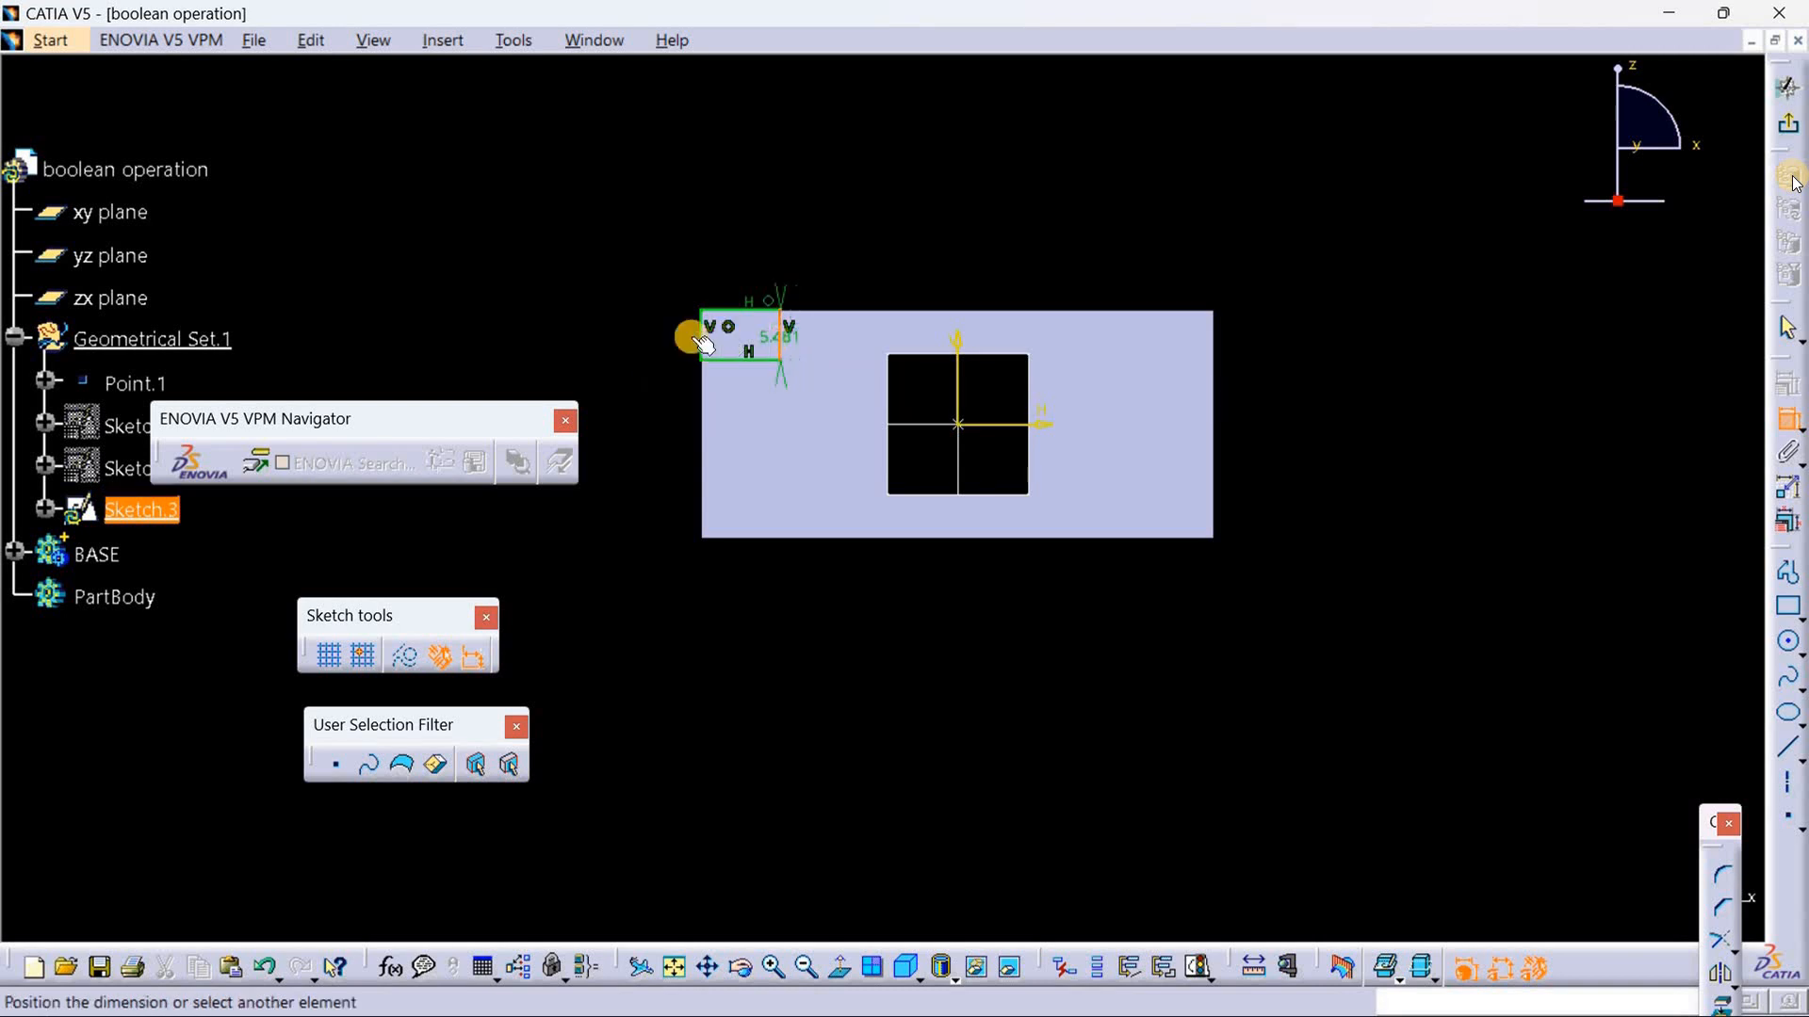
click(619, 351)
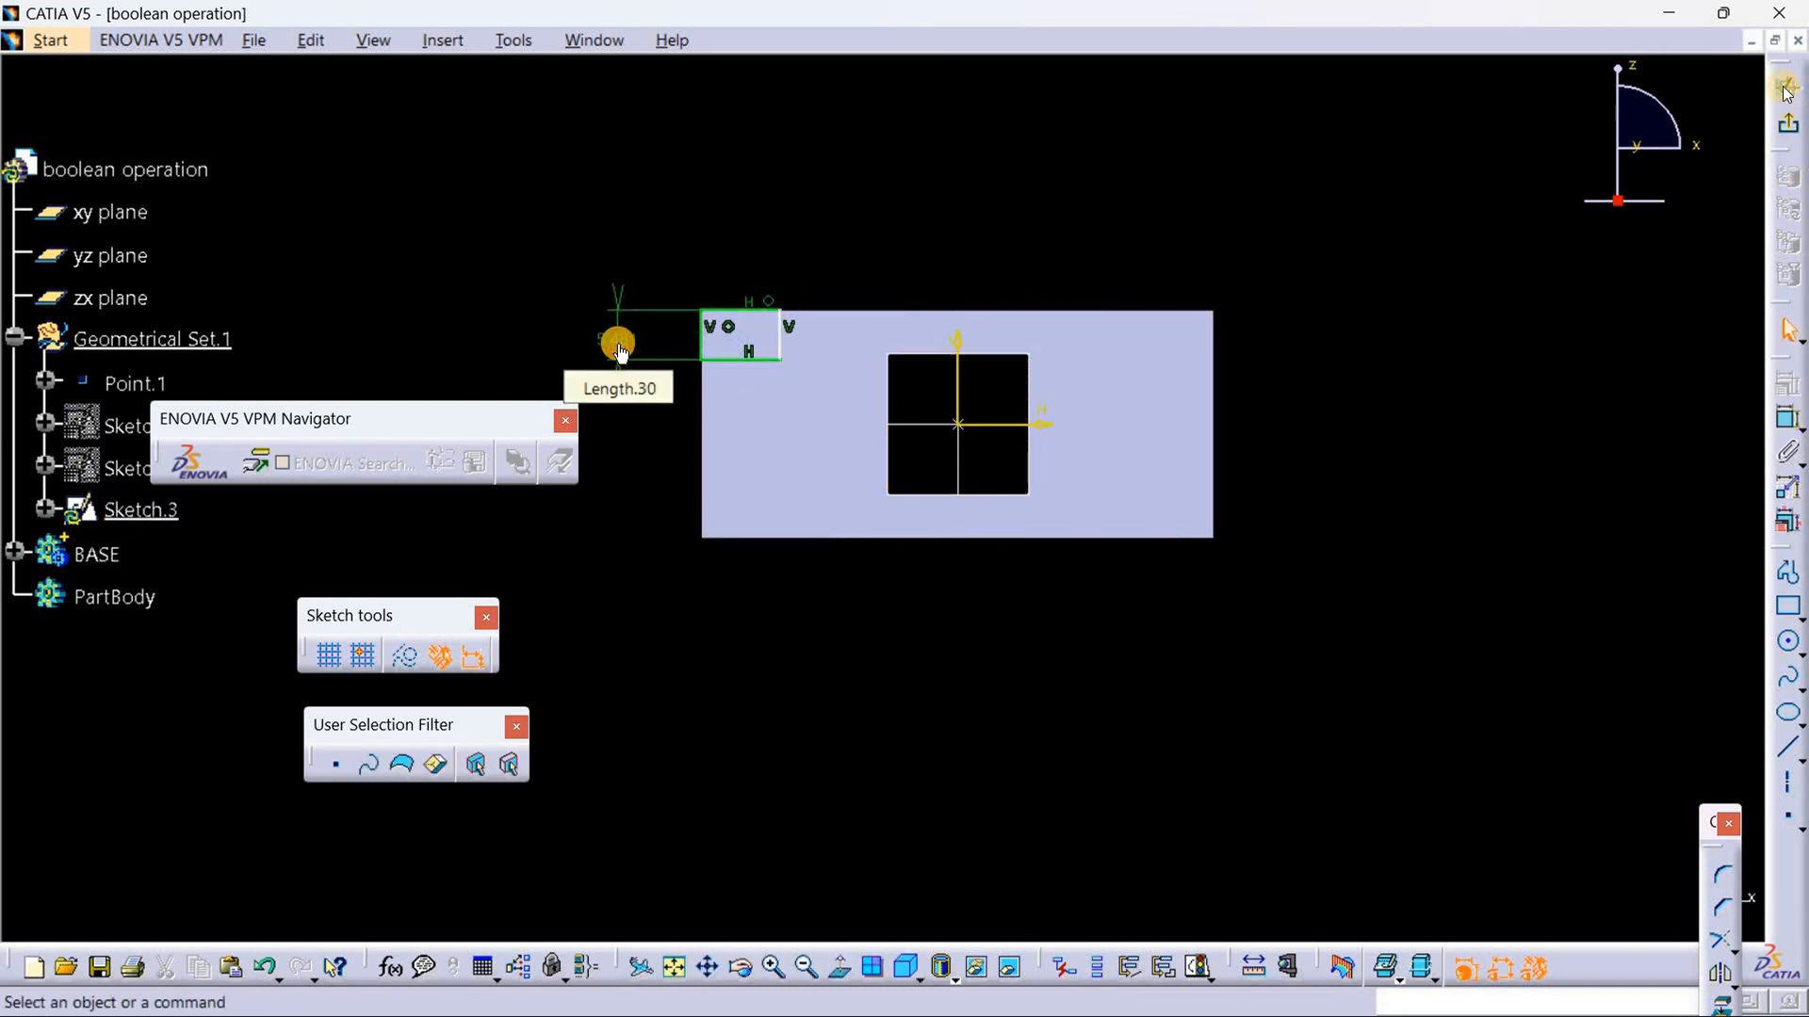
double_click(619, 347)
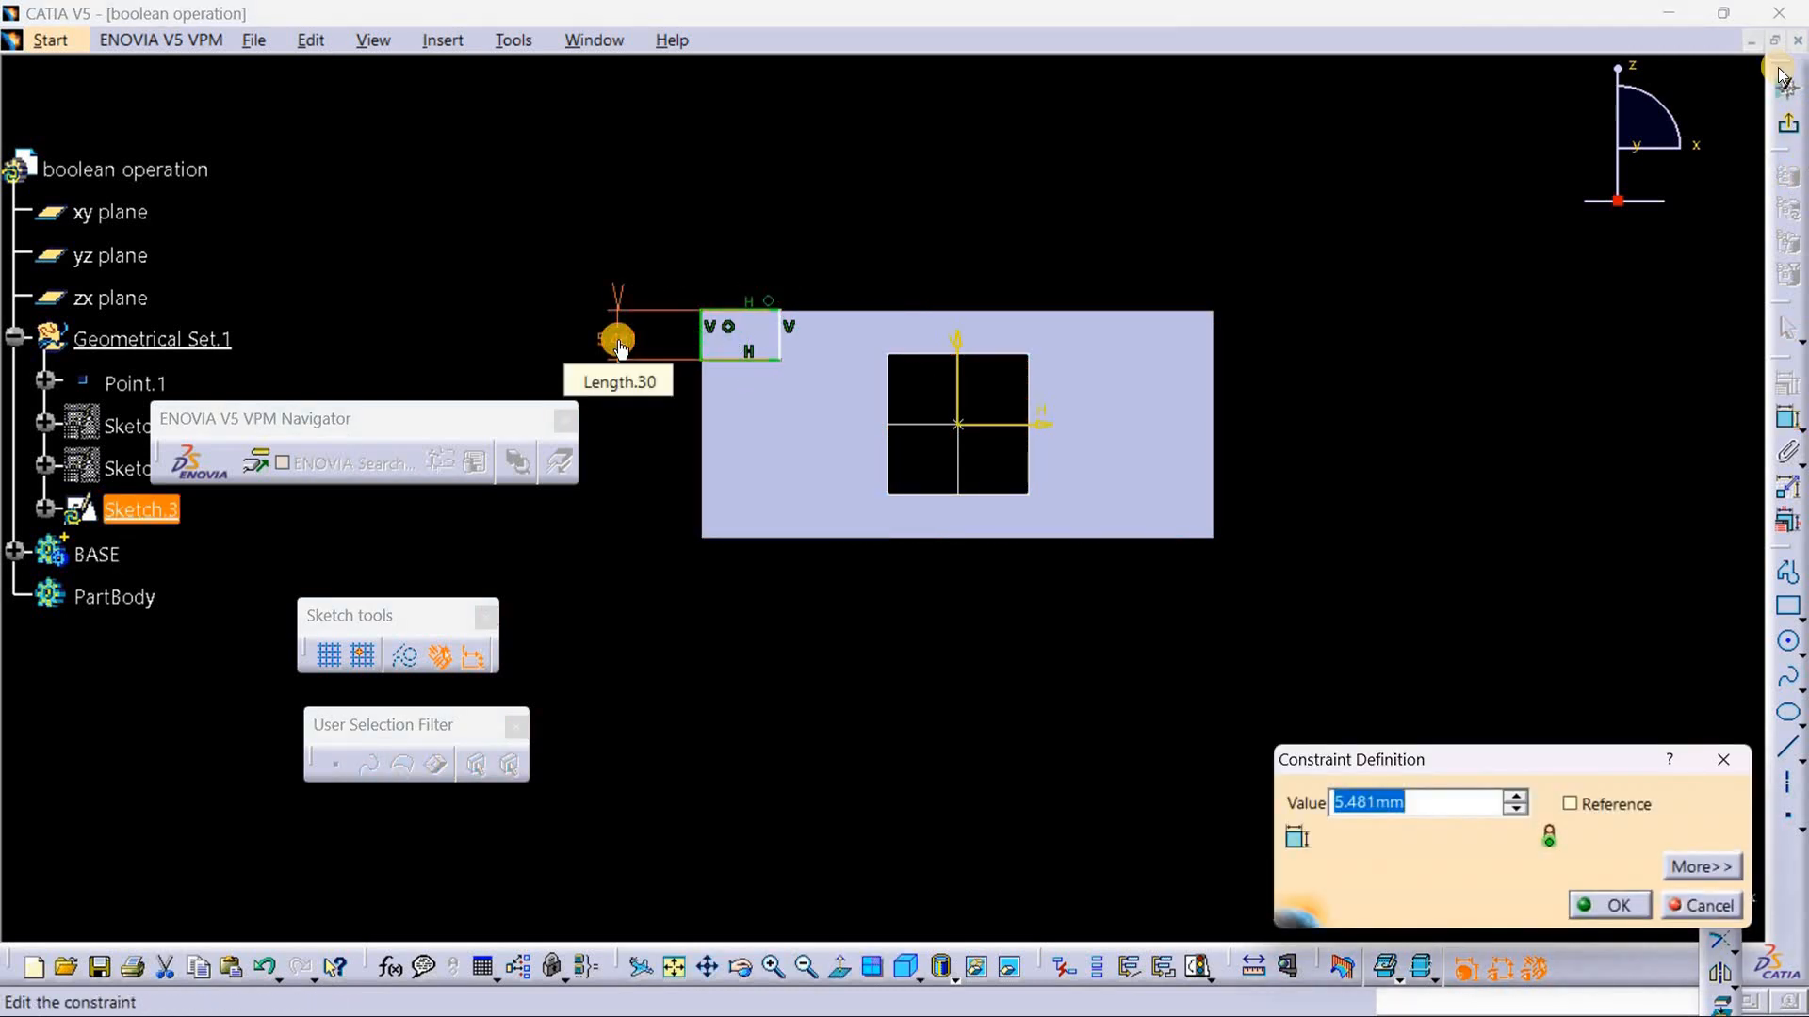
text(5)
key(Return)
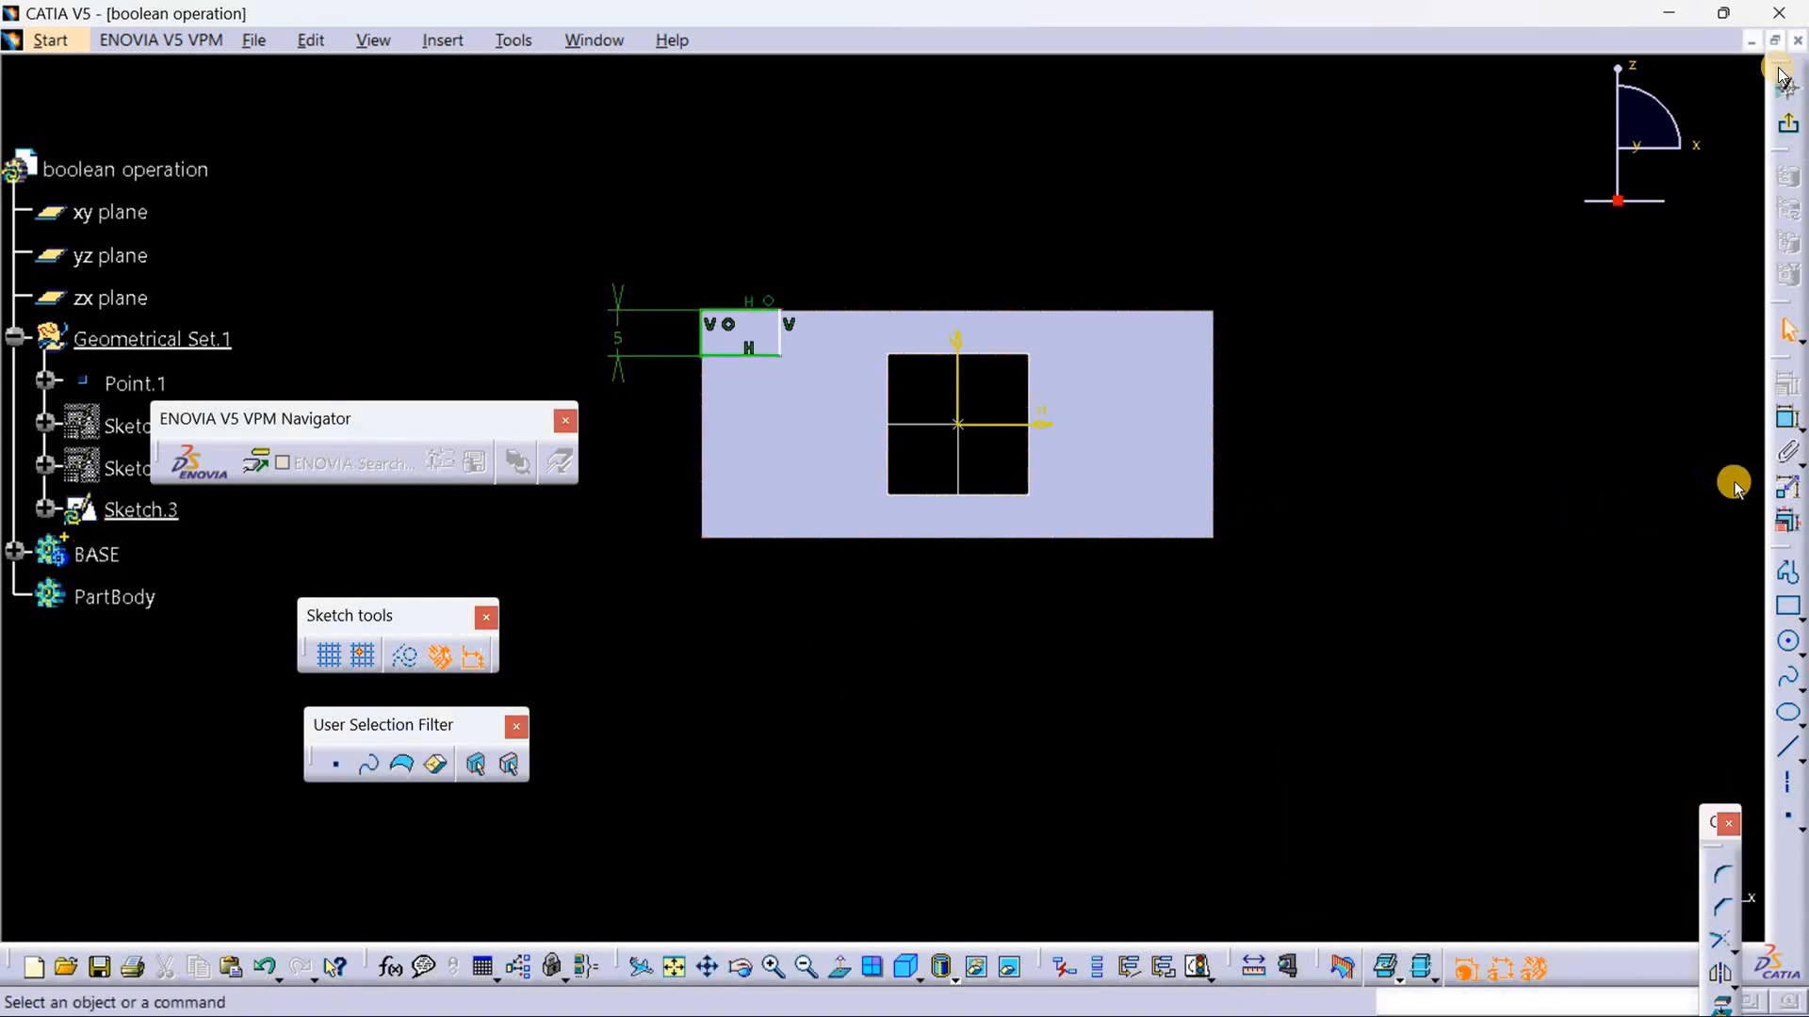
Step: Dimension the corner rectangle's width above the block and set it to 10 mm
click(1787, 421)
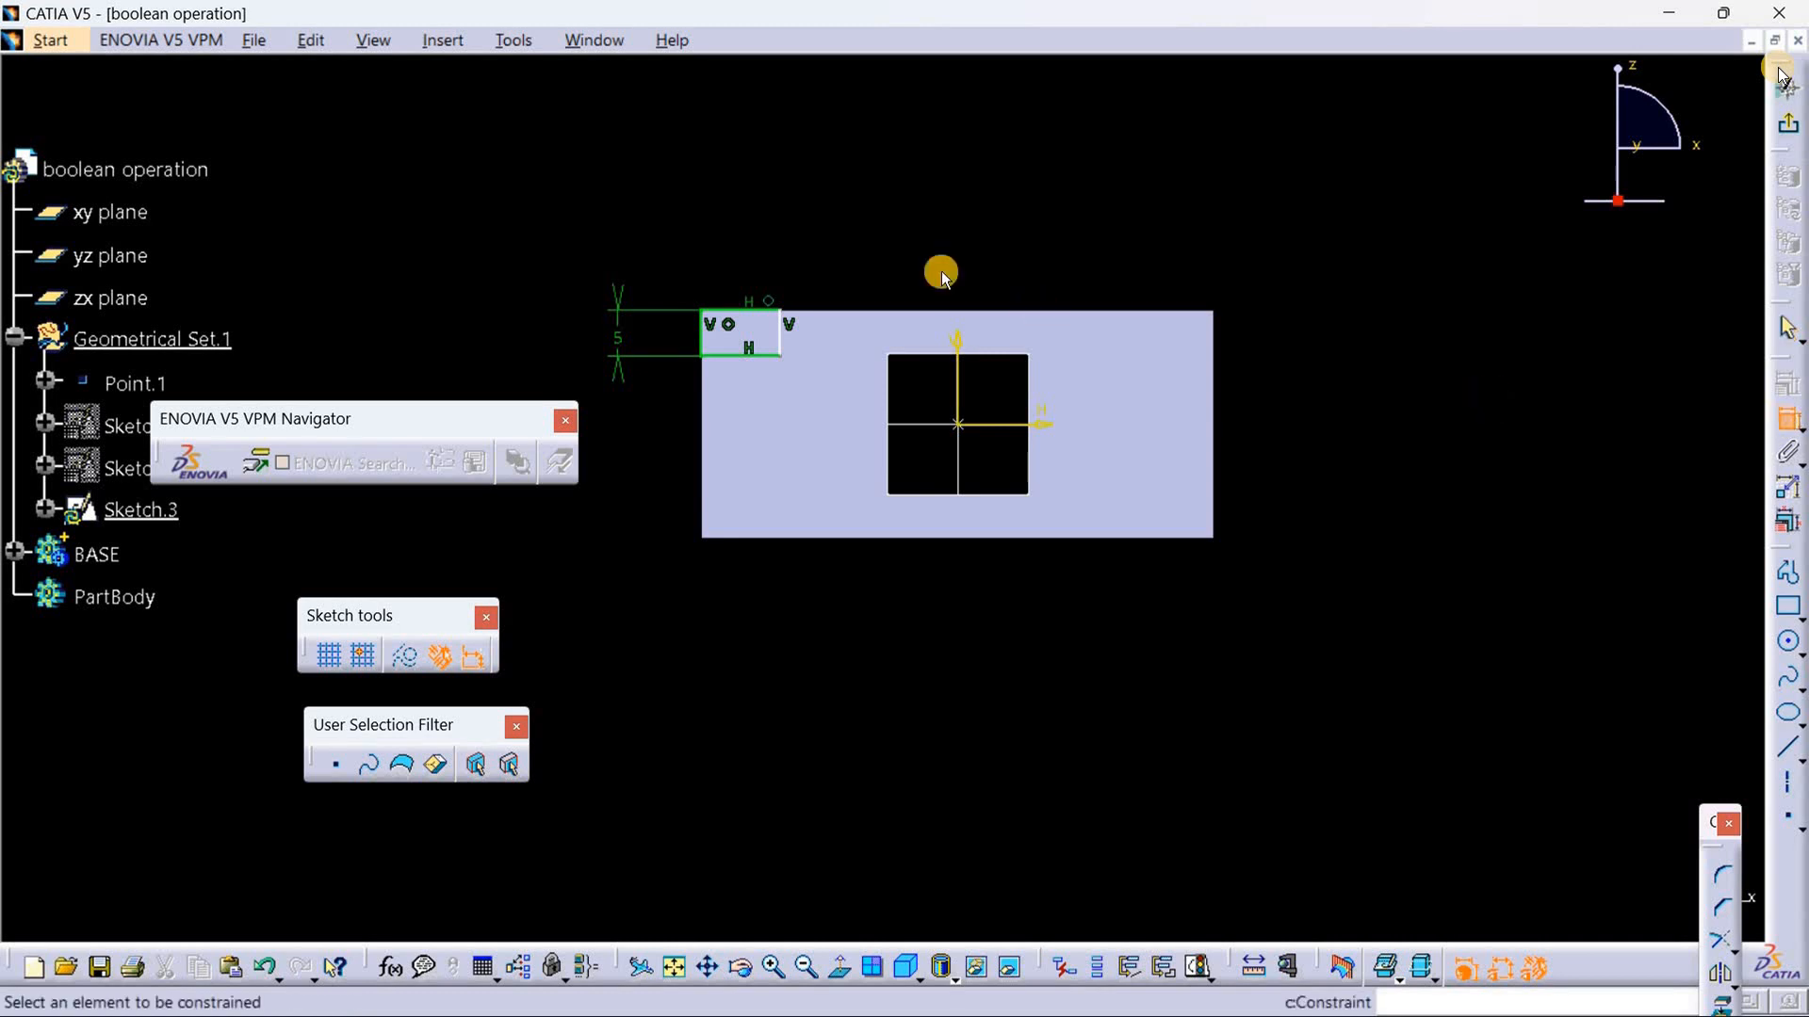
click(736, 307)
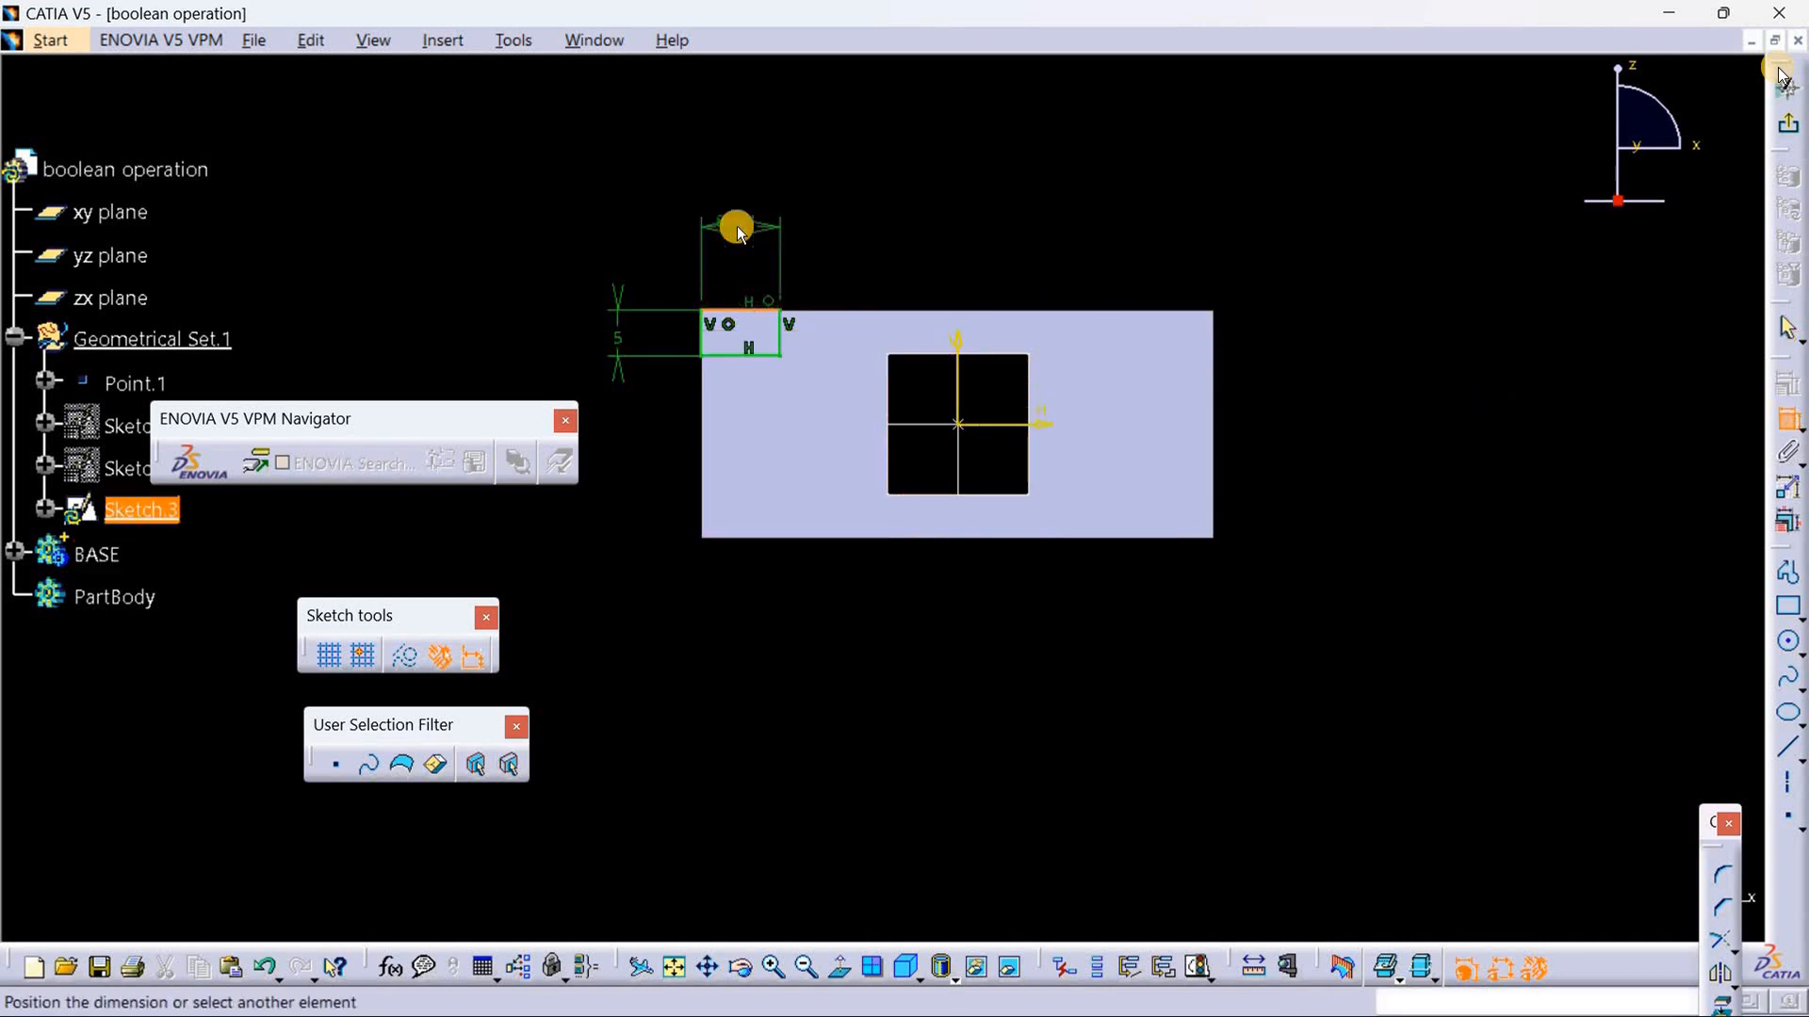
click(734, 223)
double_click(739, 225)
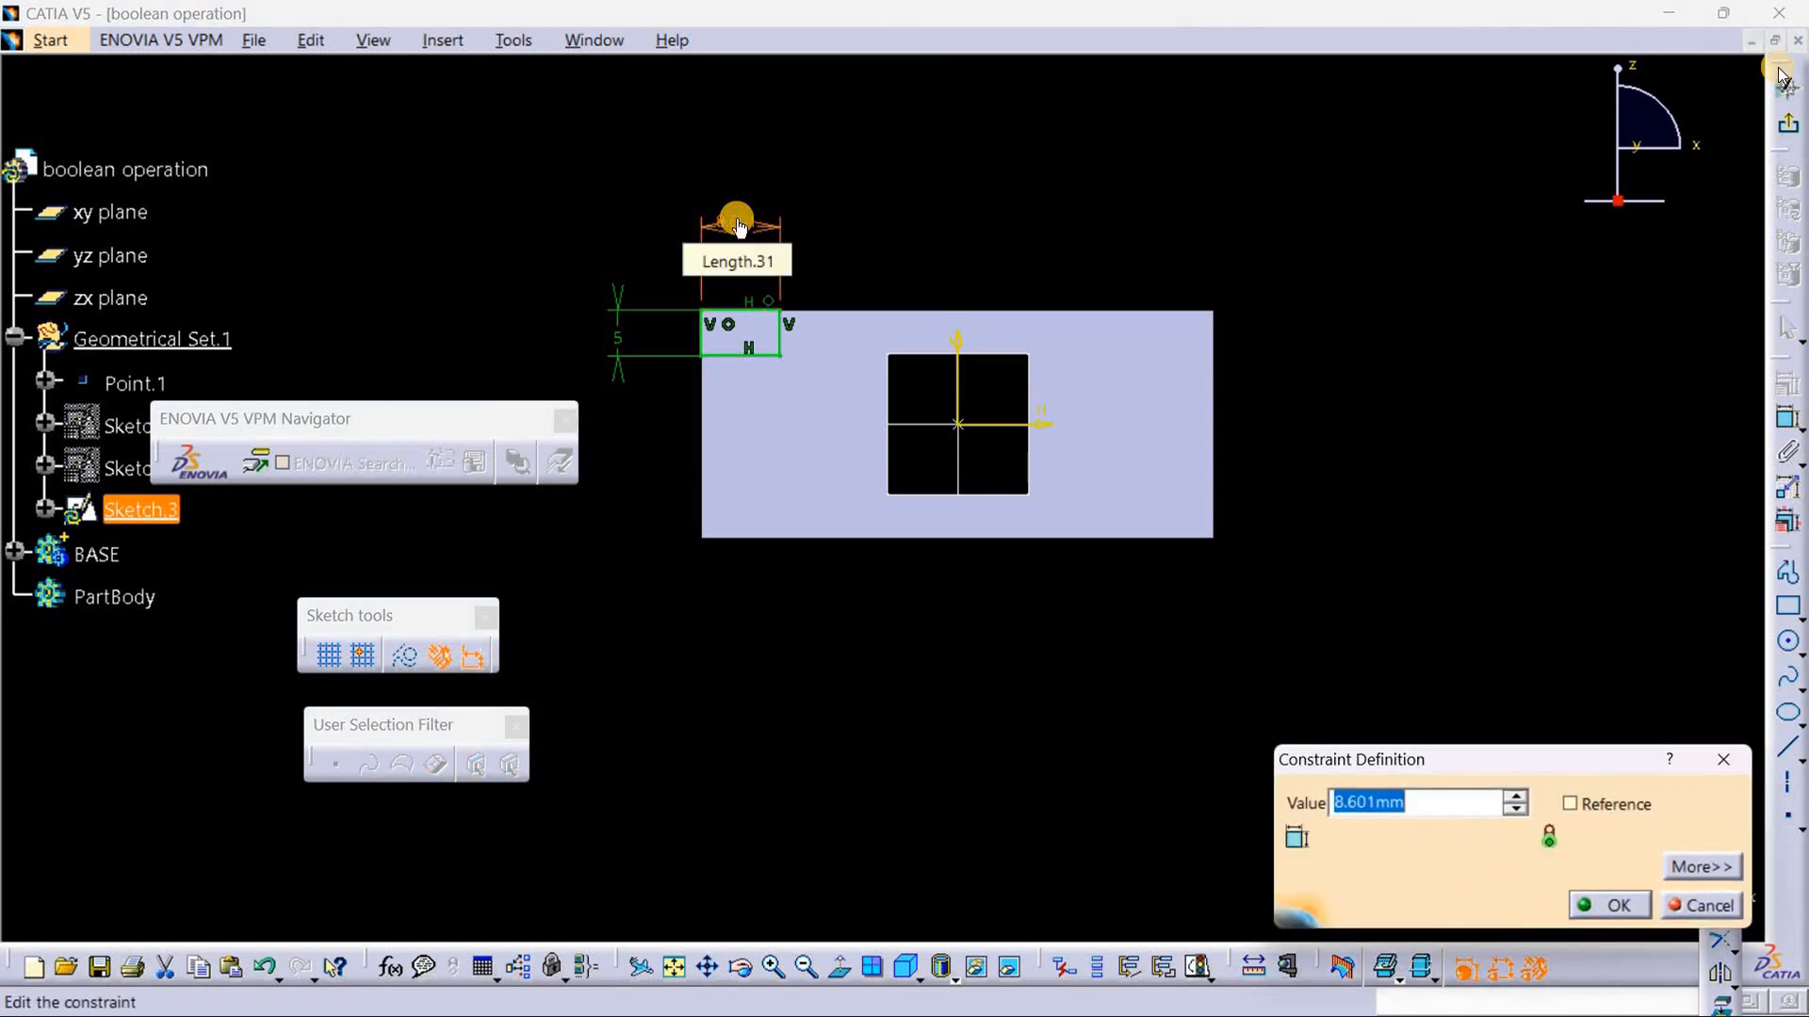
key(BackSpace)
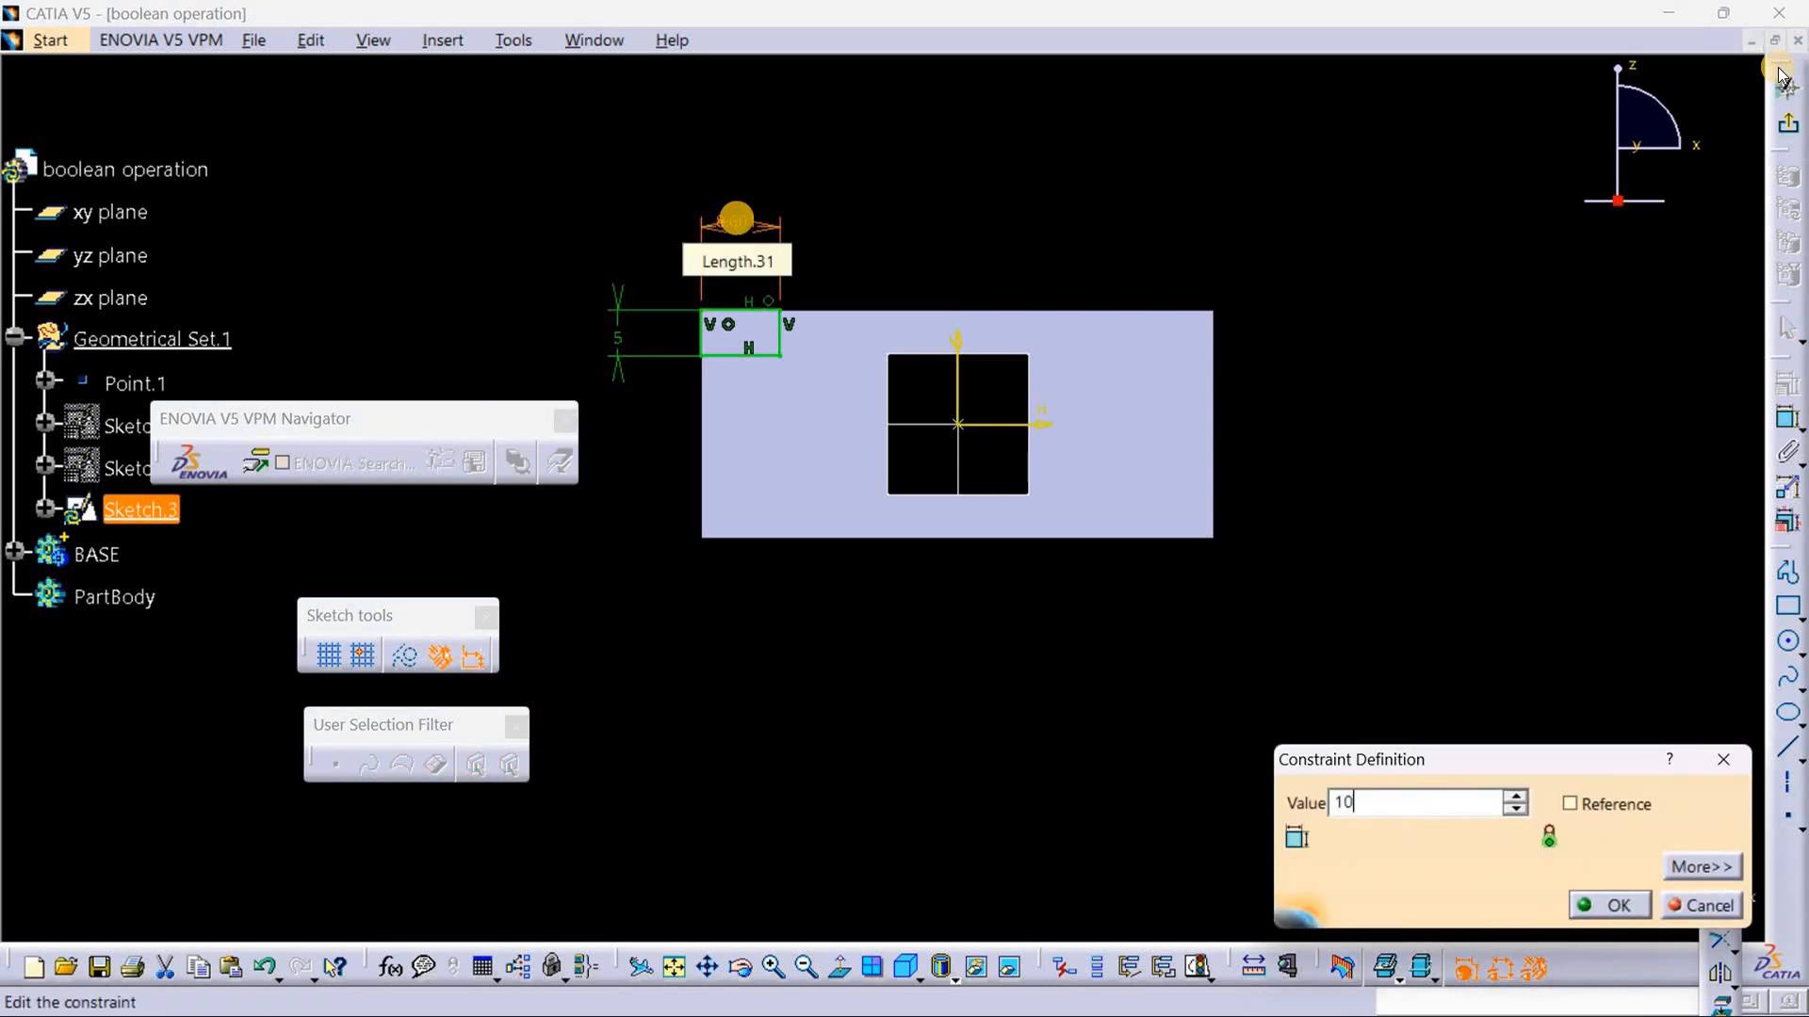
text(10)
key(Return)
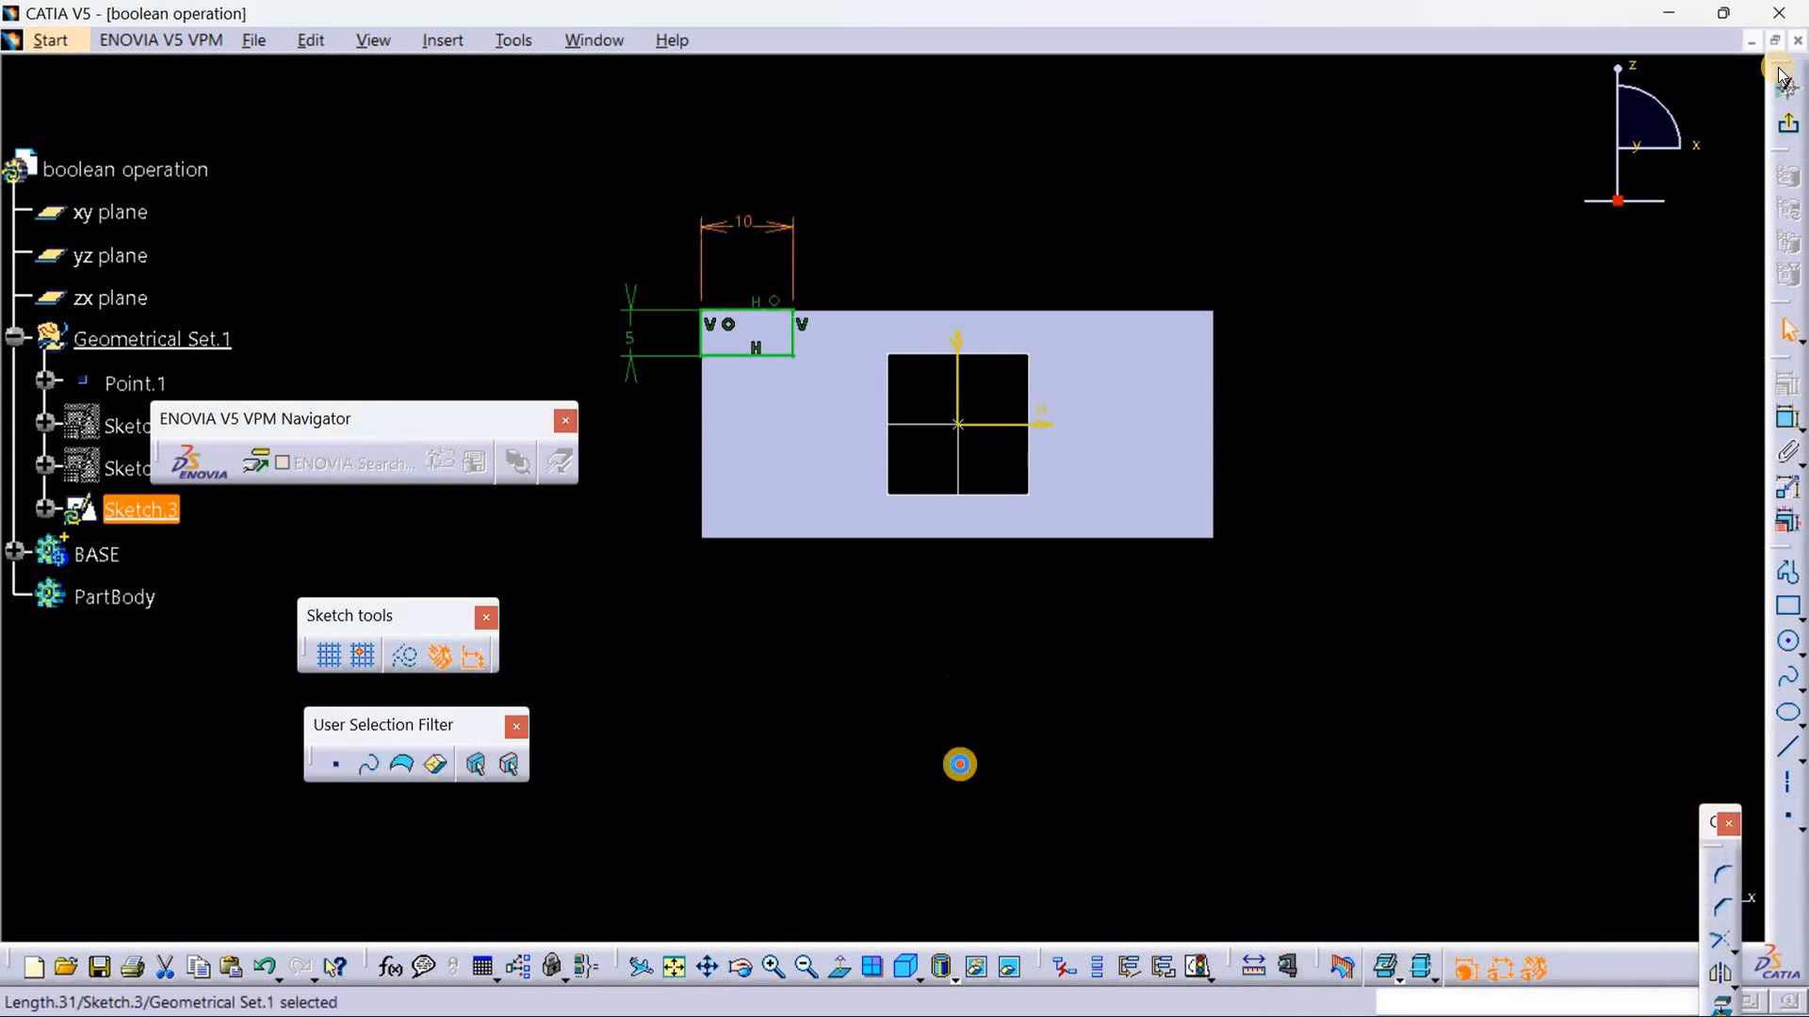
Step: Select the corner rectangle's whole connected profile using Auto Search from its bottom line
right_click(716, 358)
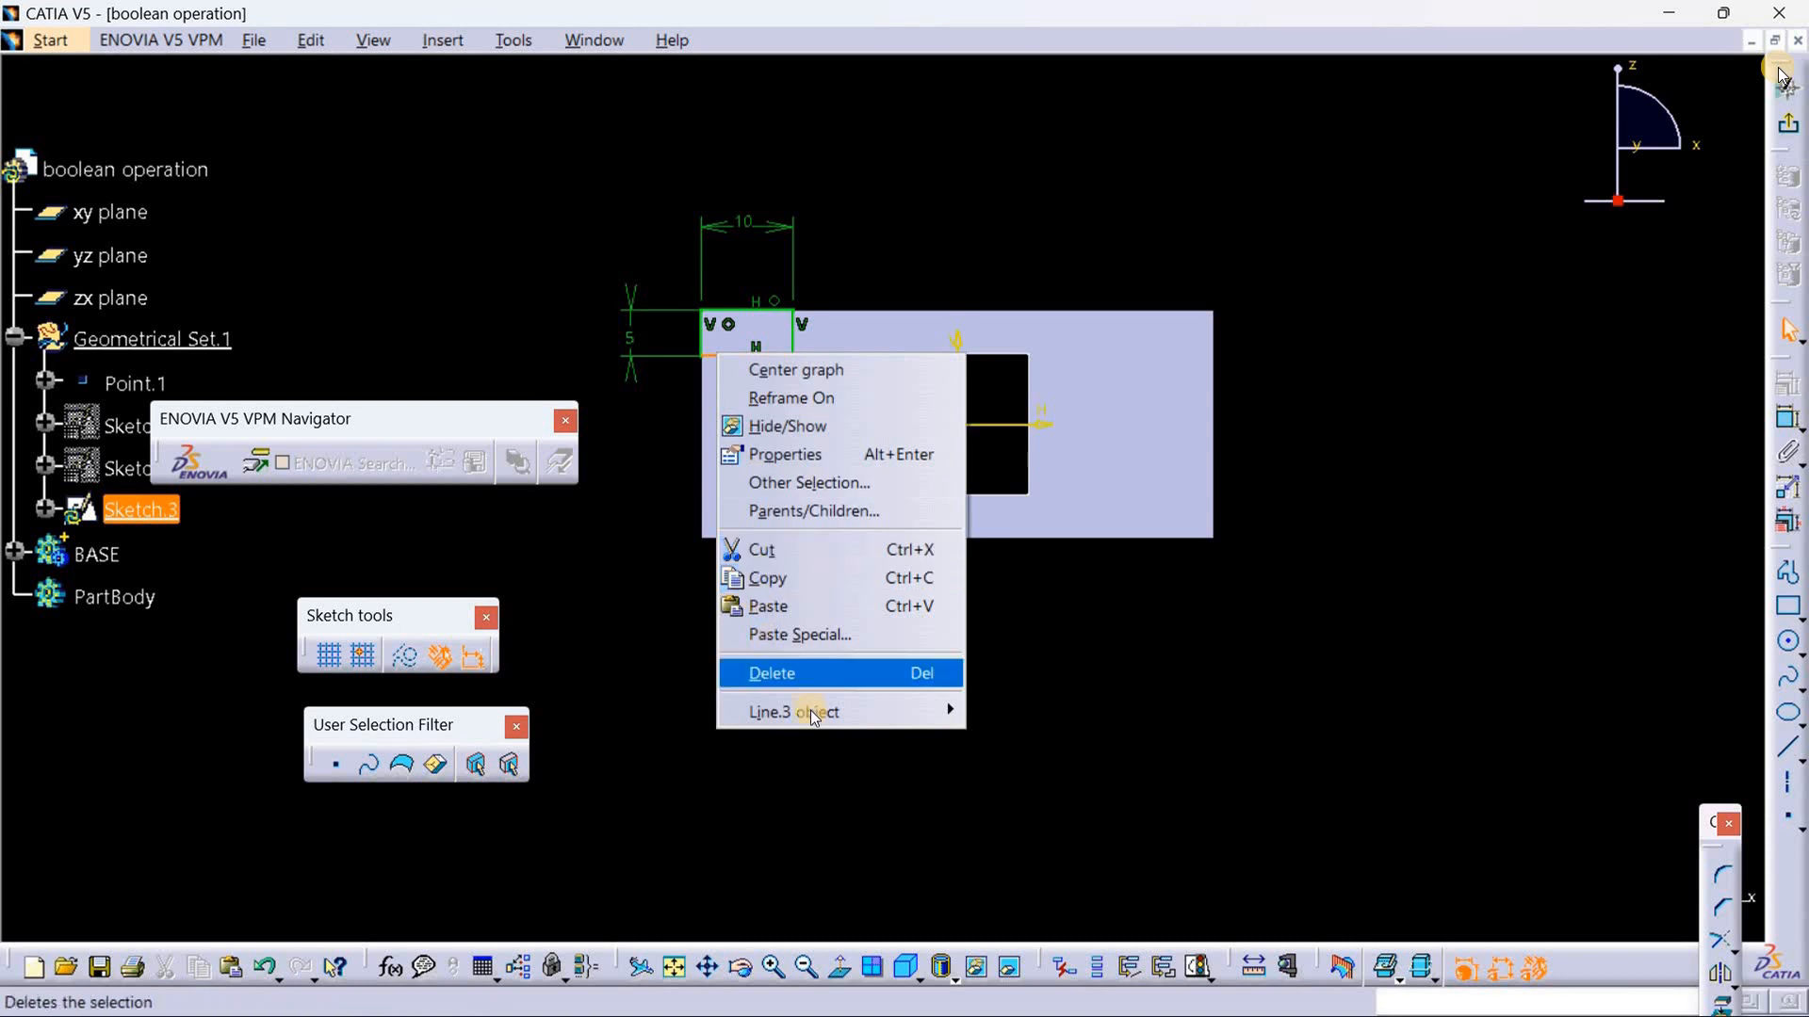
mouse_move(942, 716)
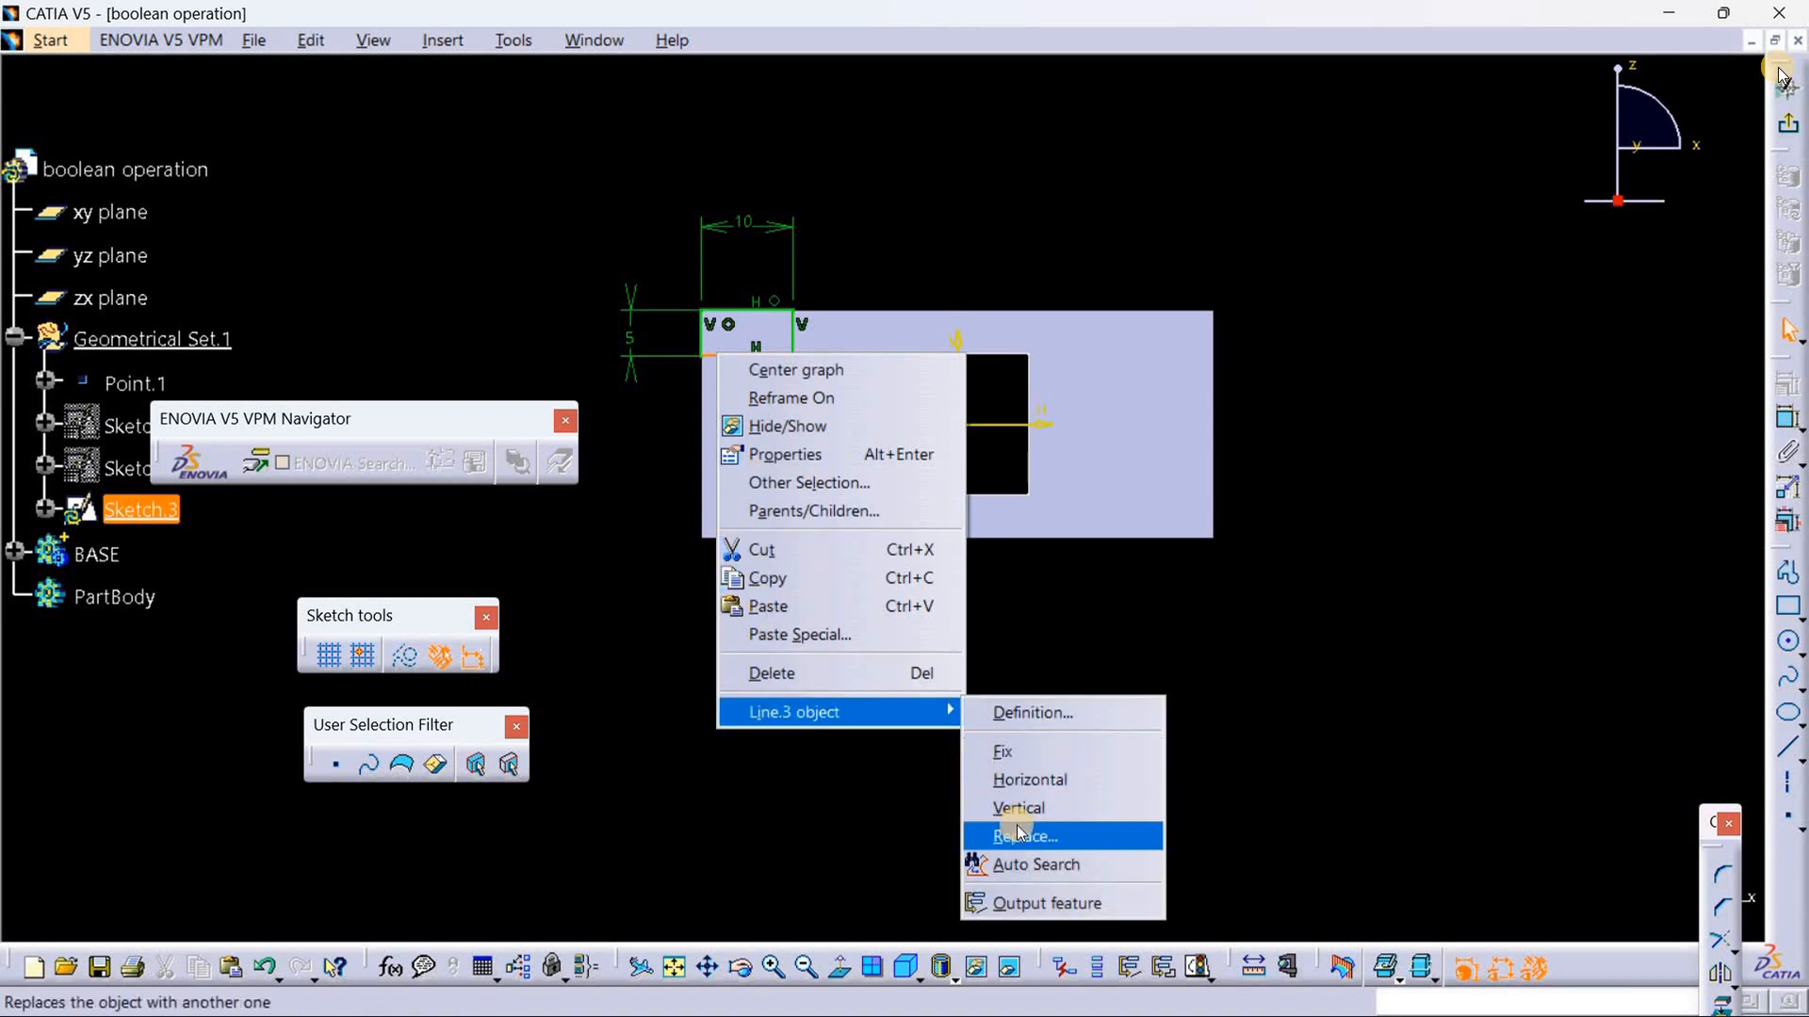
click(1070, 867)
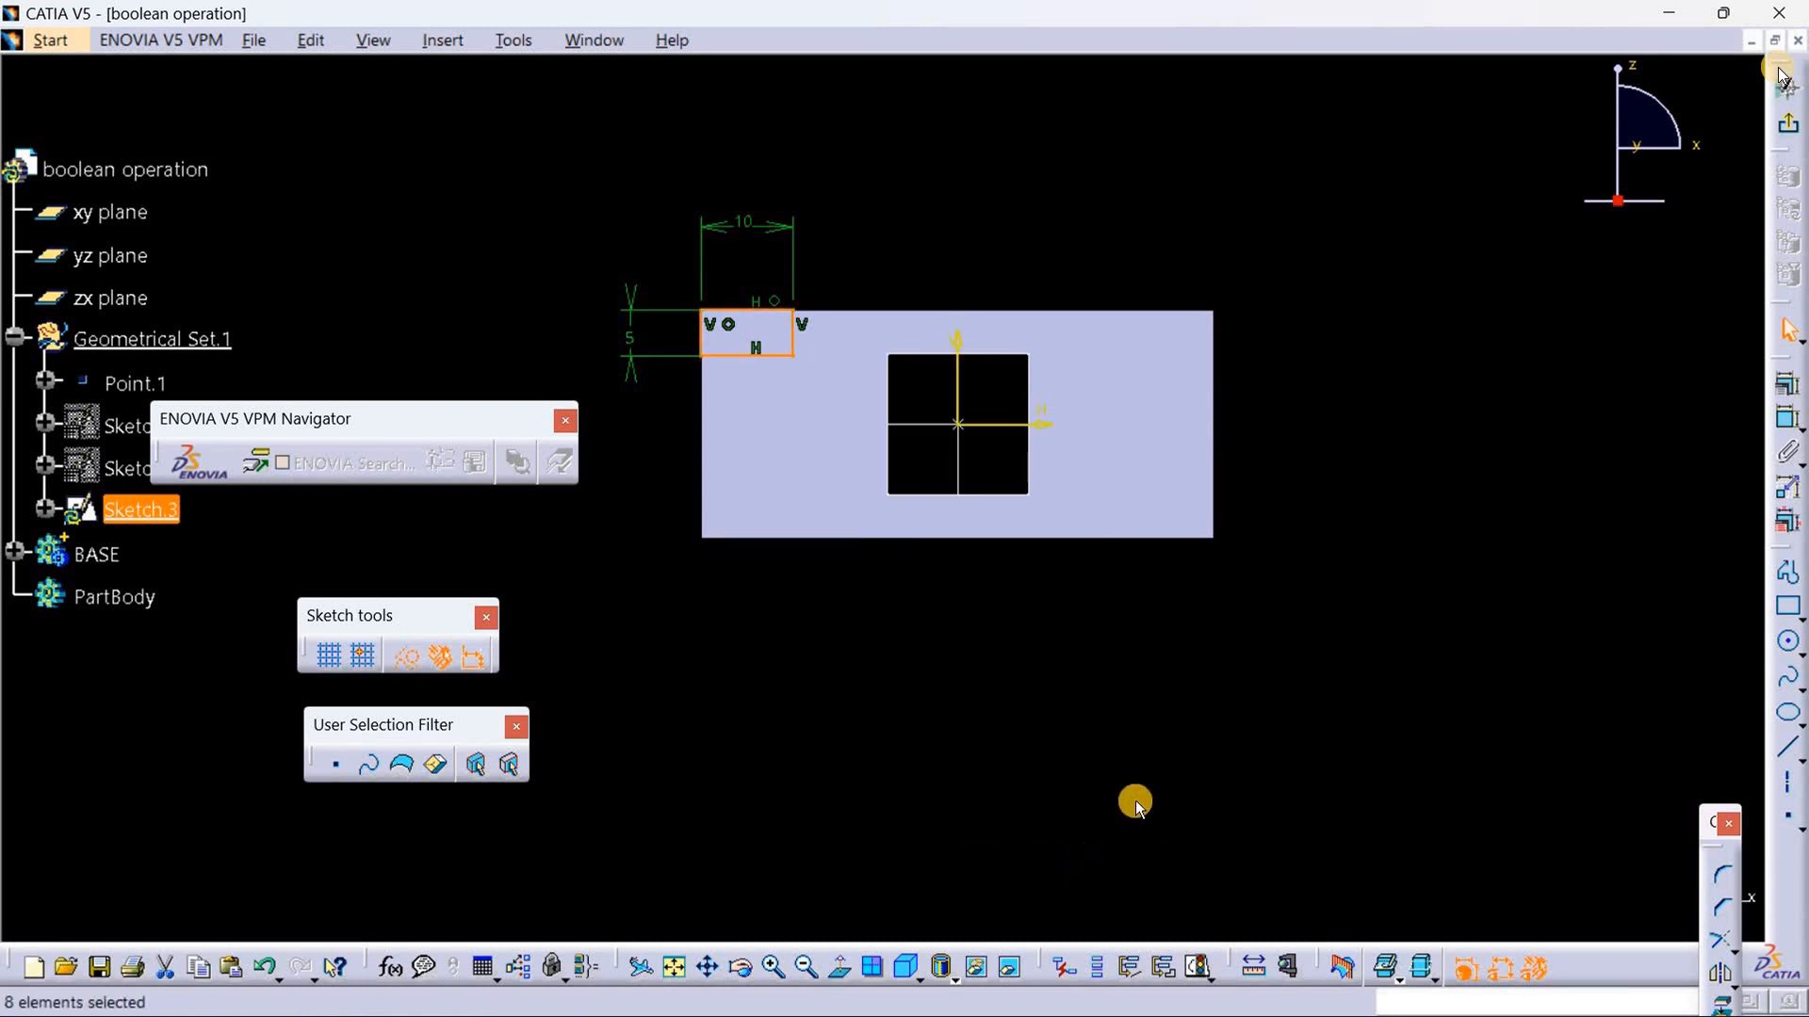
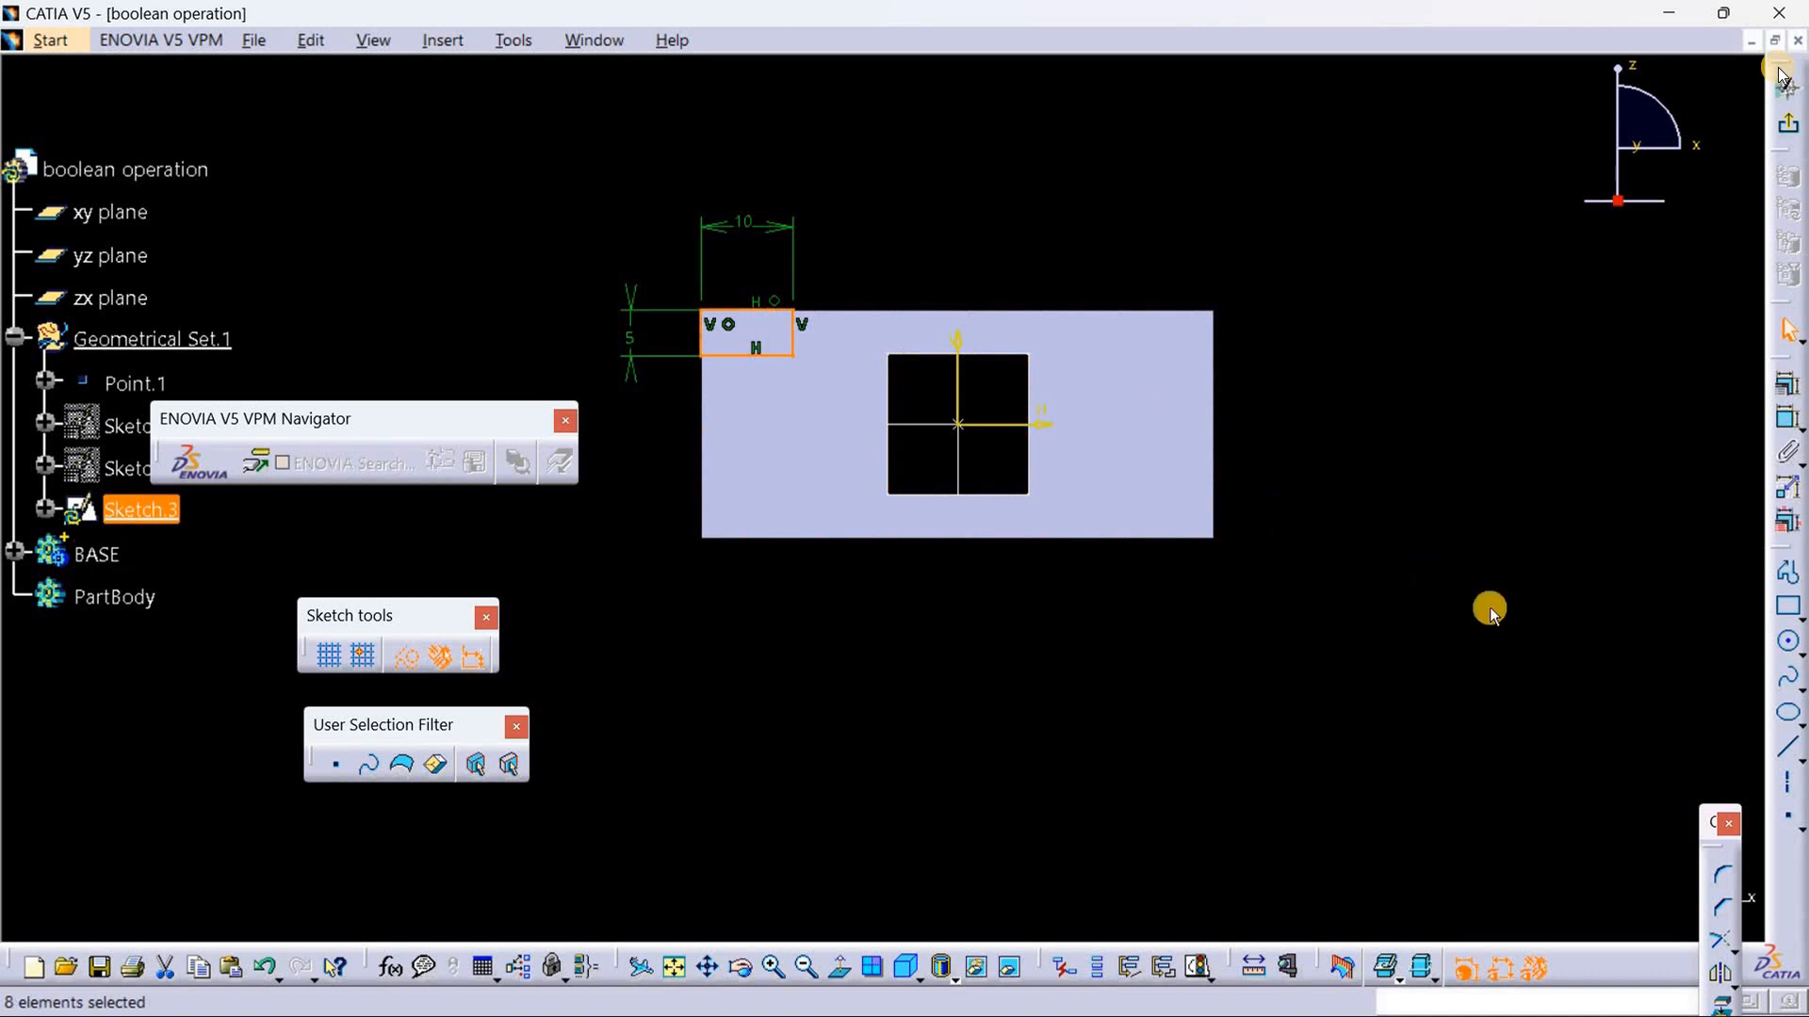
Step: Mirror the corner rectangle about the sketch's vertical axis and exit the sketch
click(1720, 974)
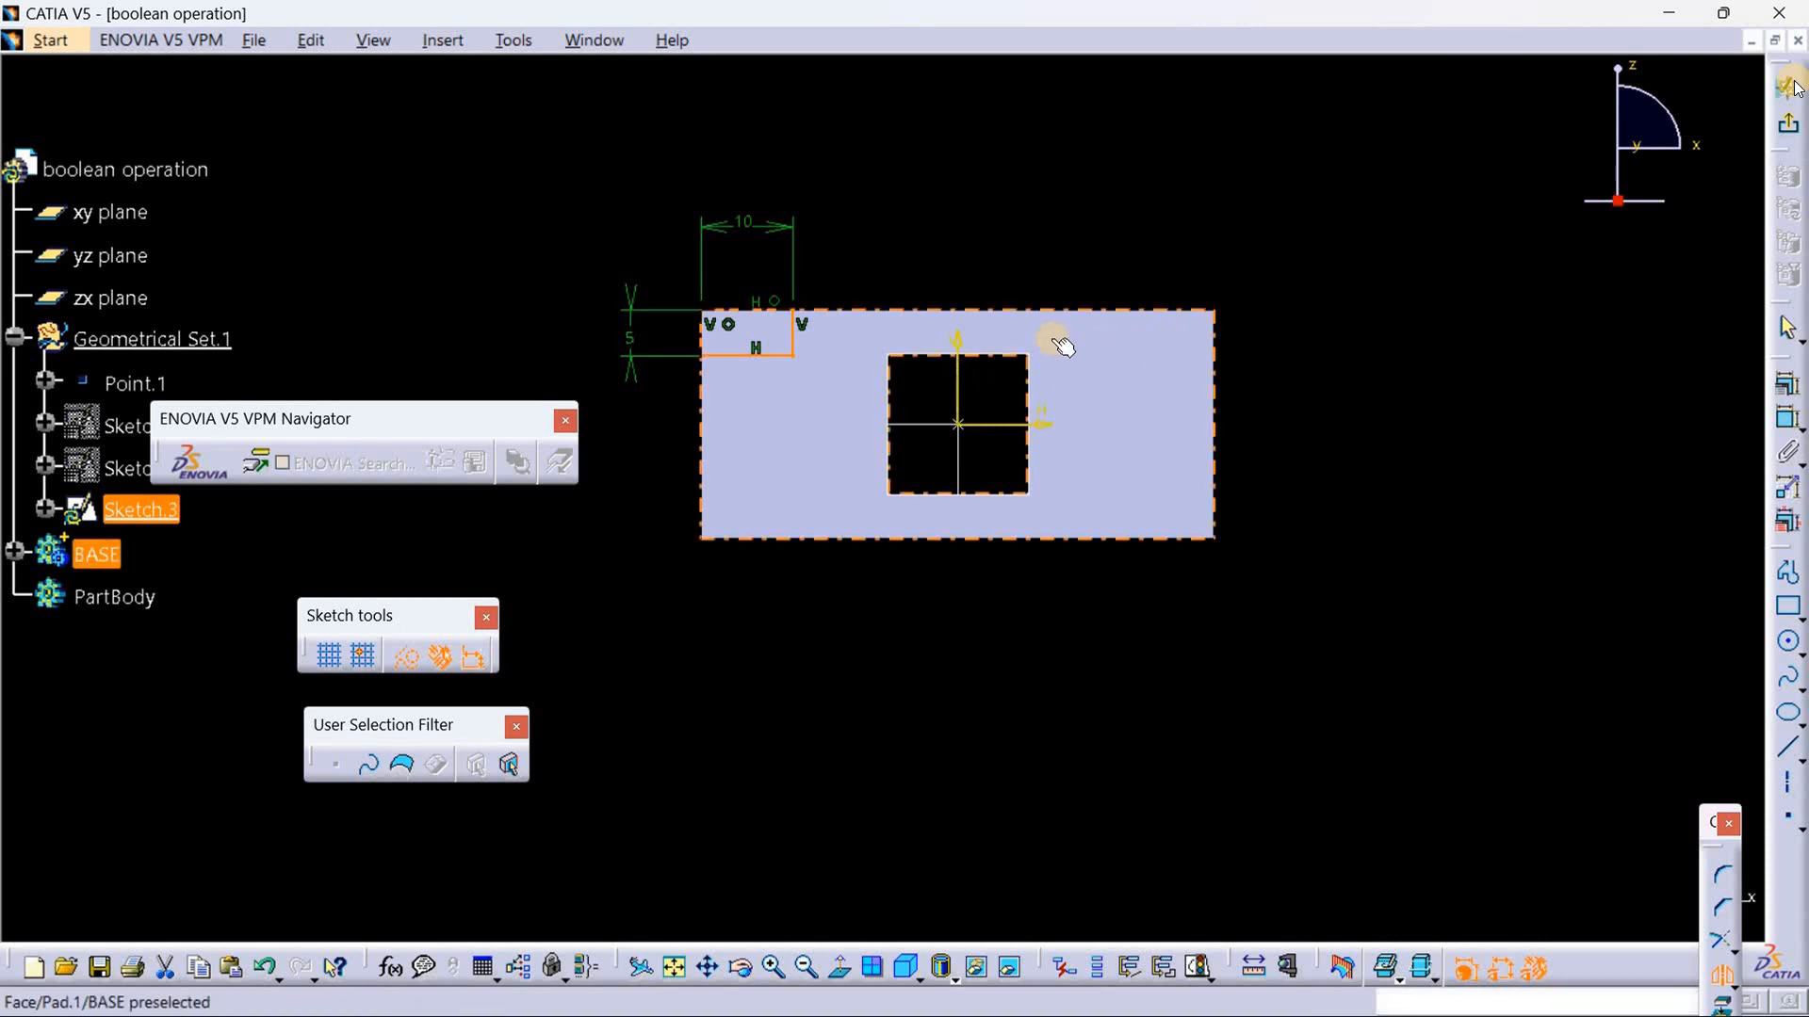
click(959, 345)
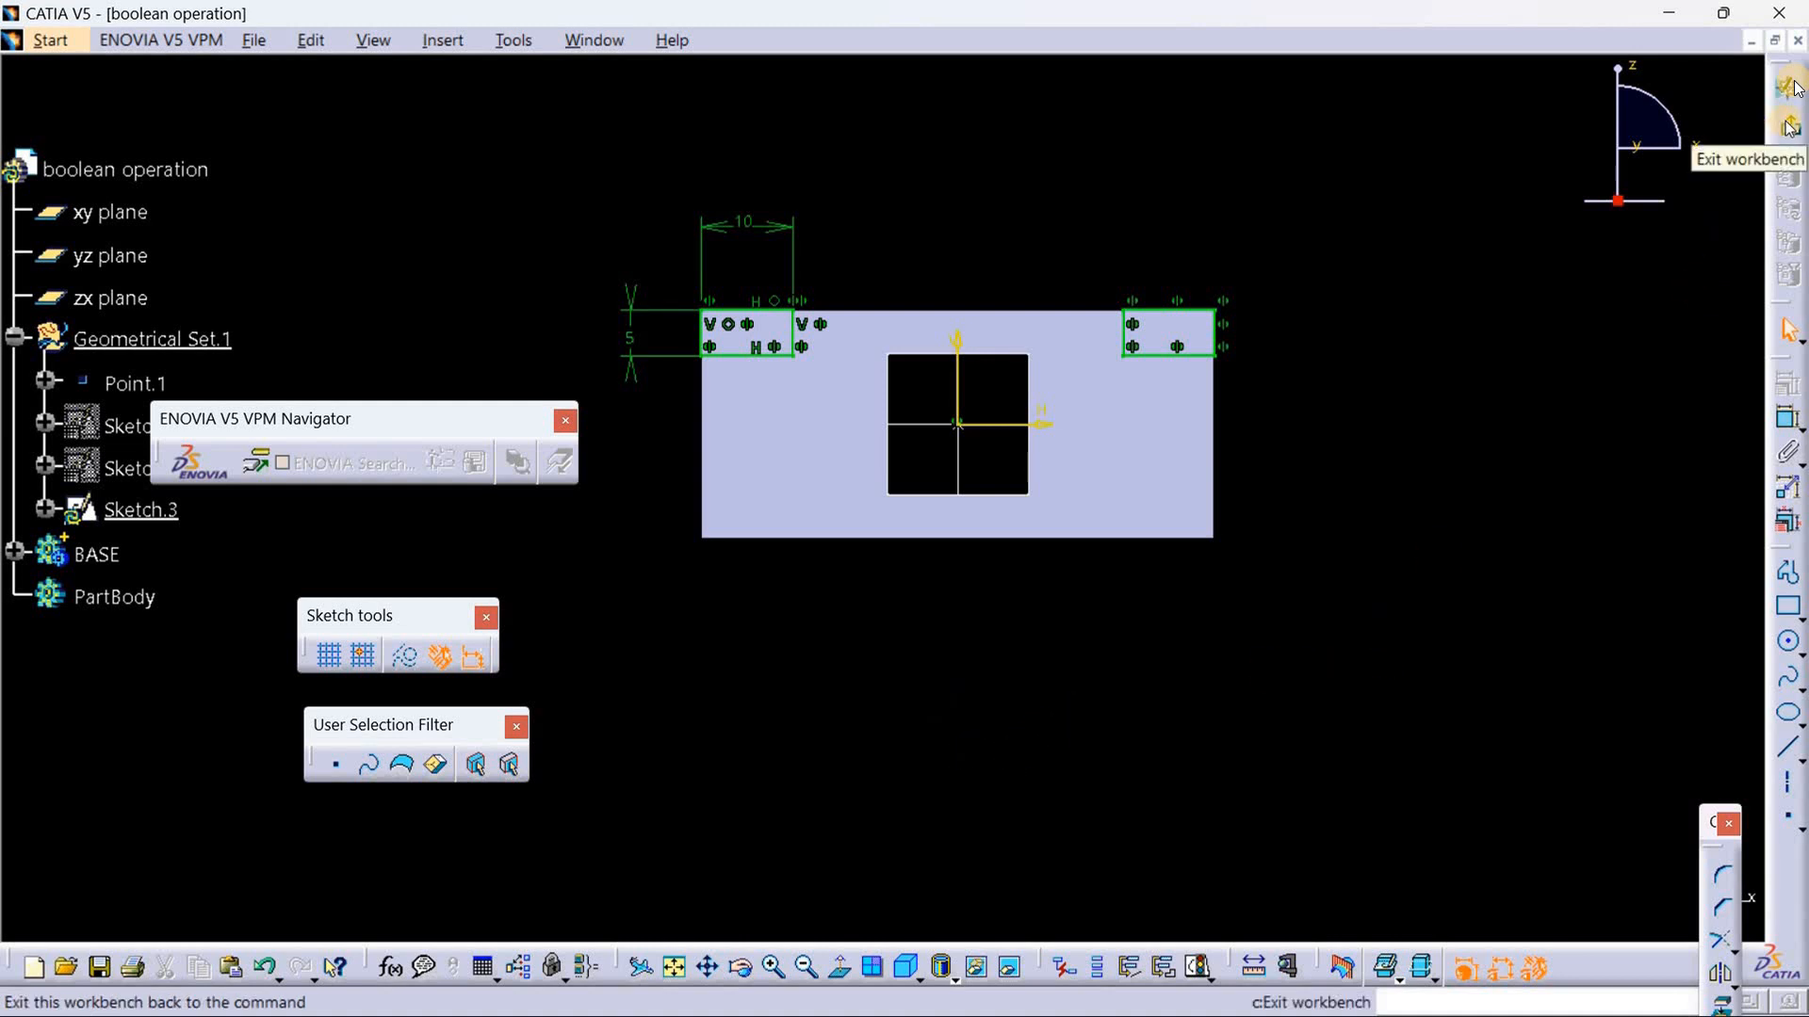
click(1790, 86)
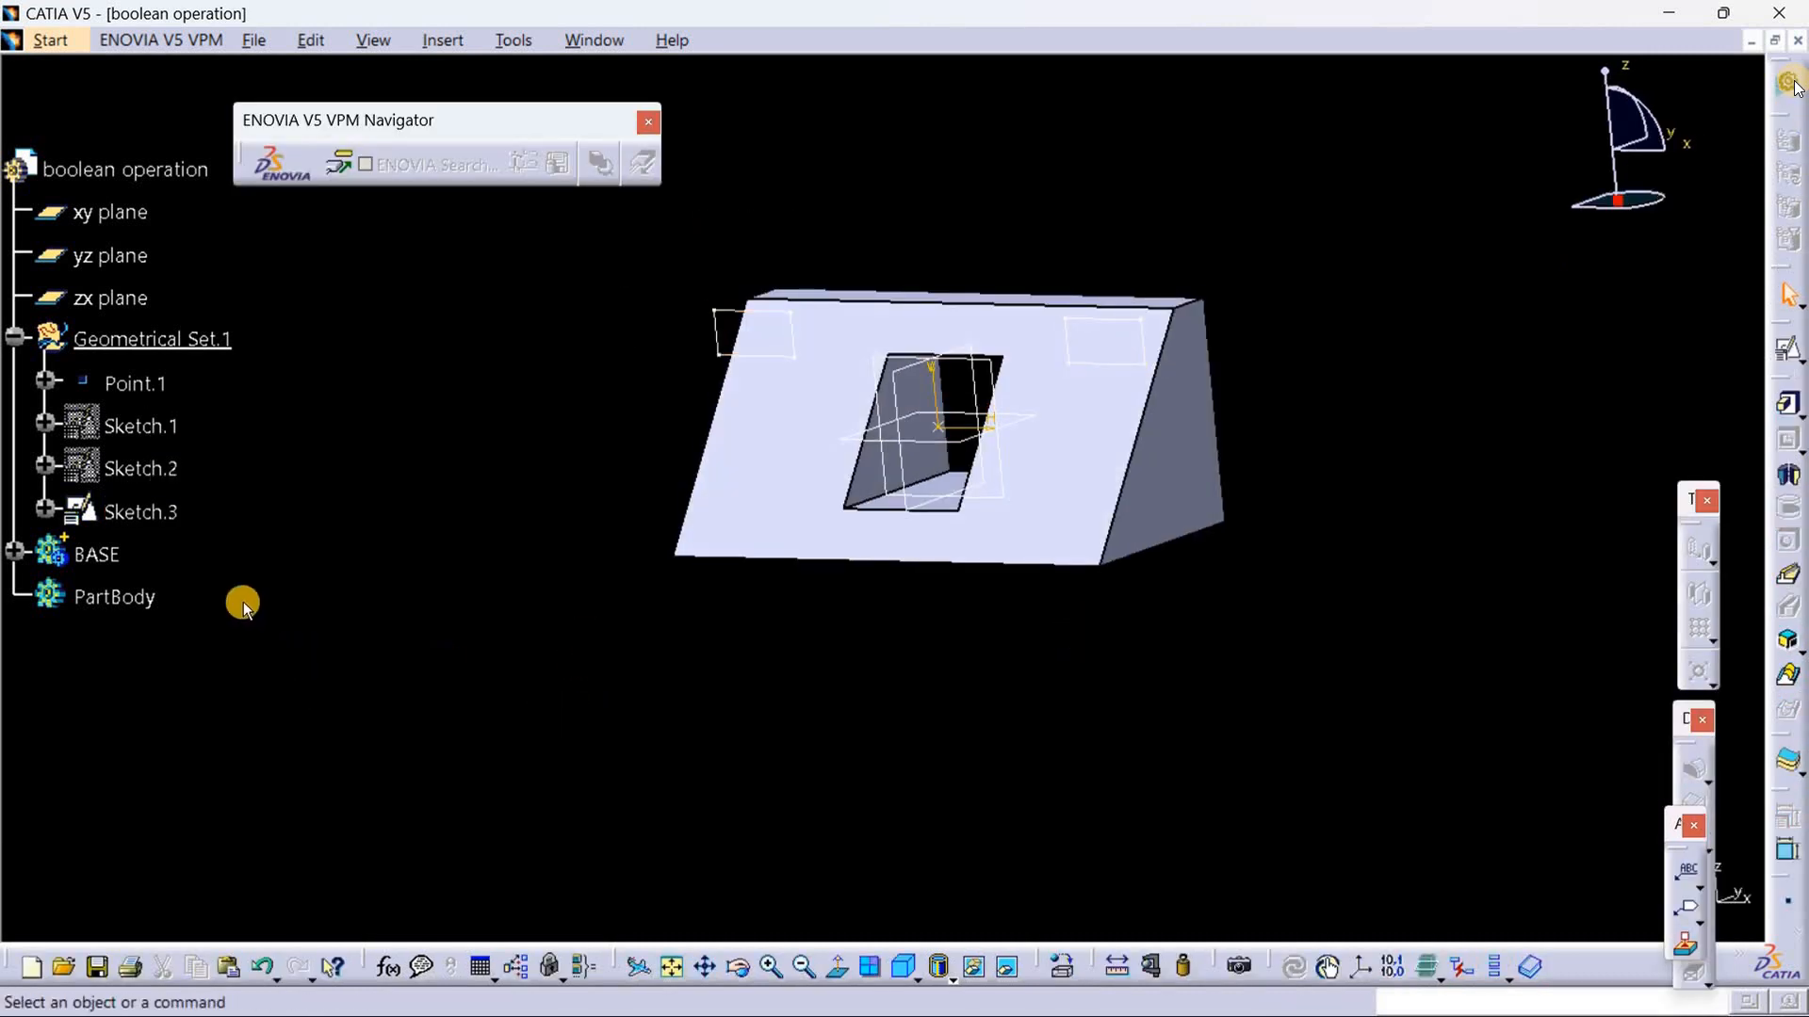
Step: Insert a new body and pad the two-rectangle notch sketch, Sketch.3, to 28 mm with mirrored extent
click(442, 43)
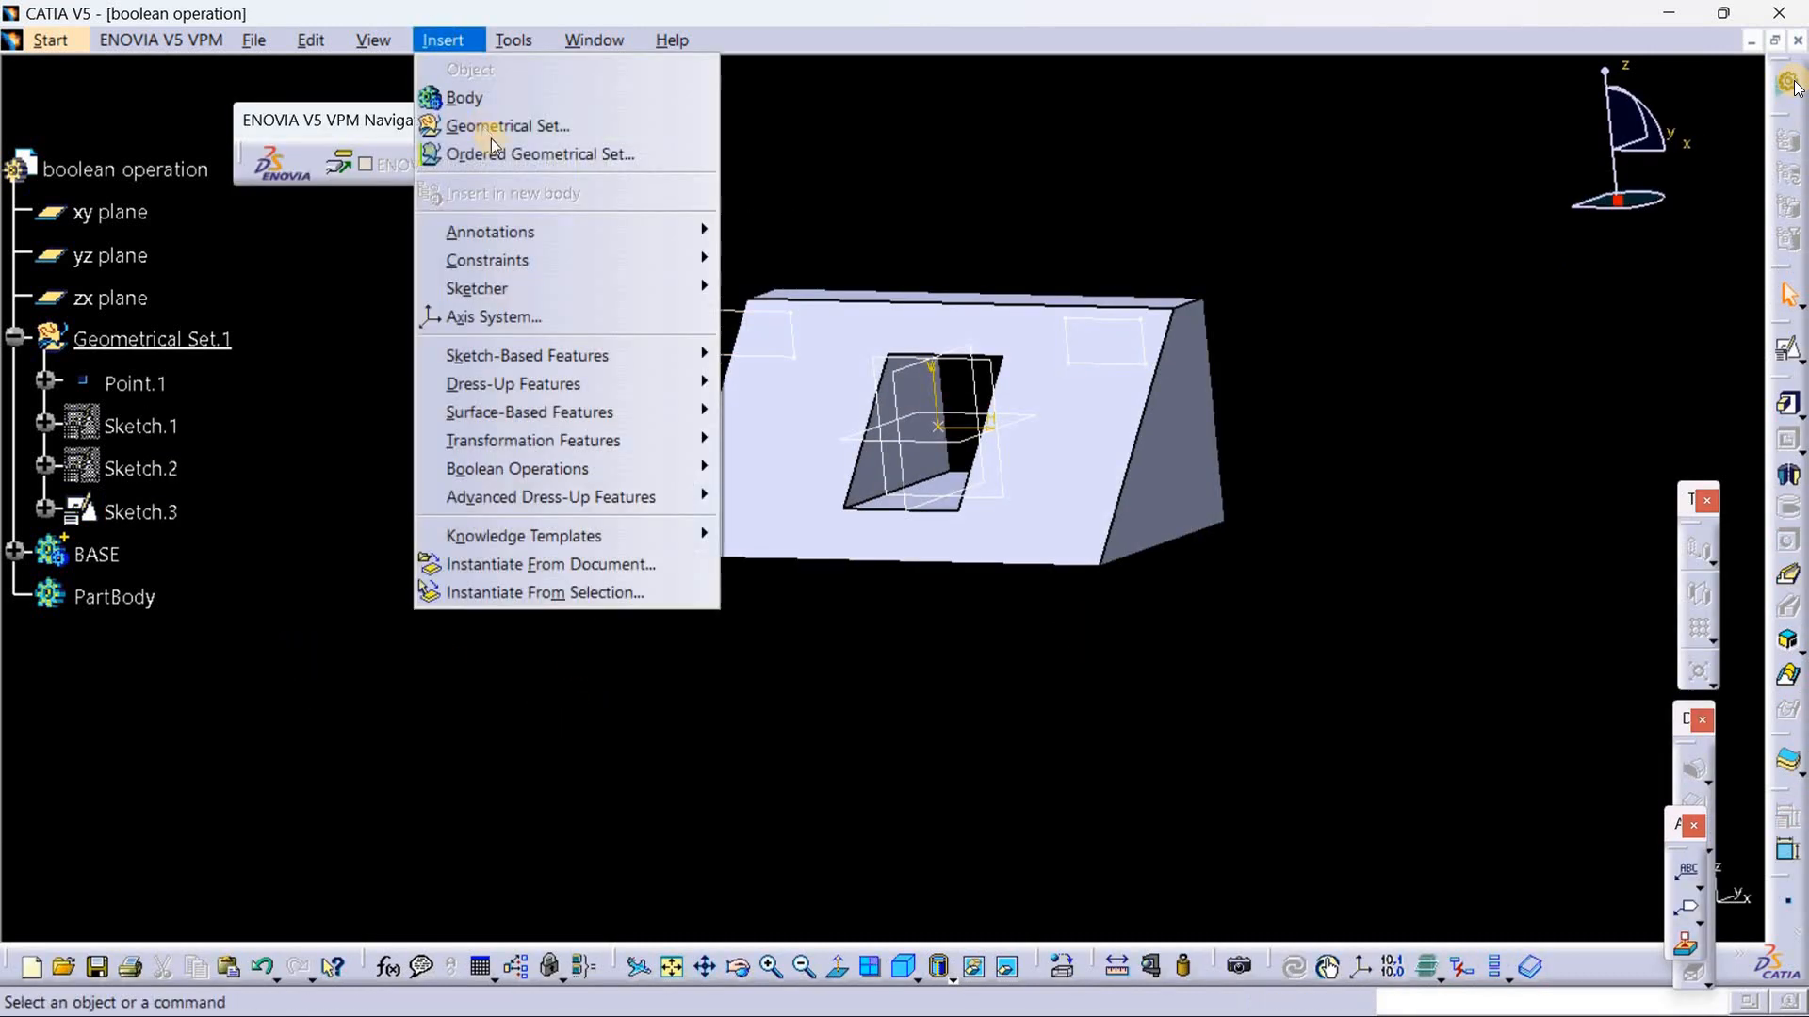
click(467, 93)
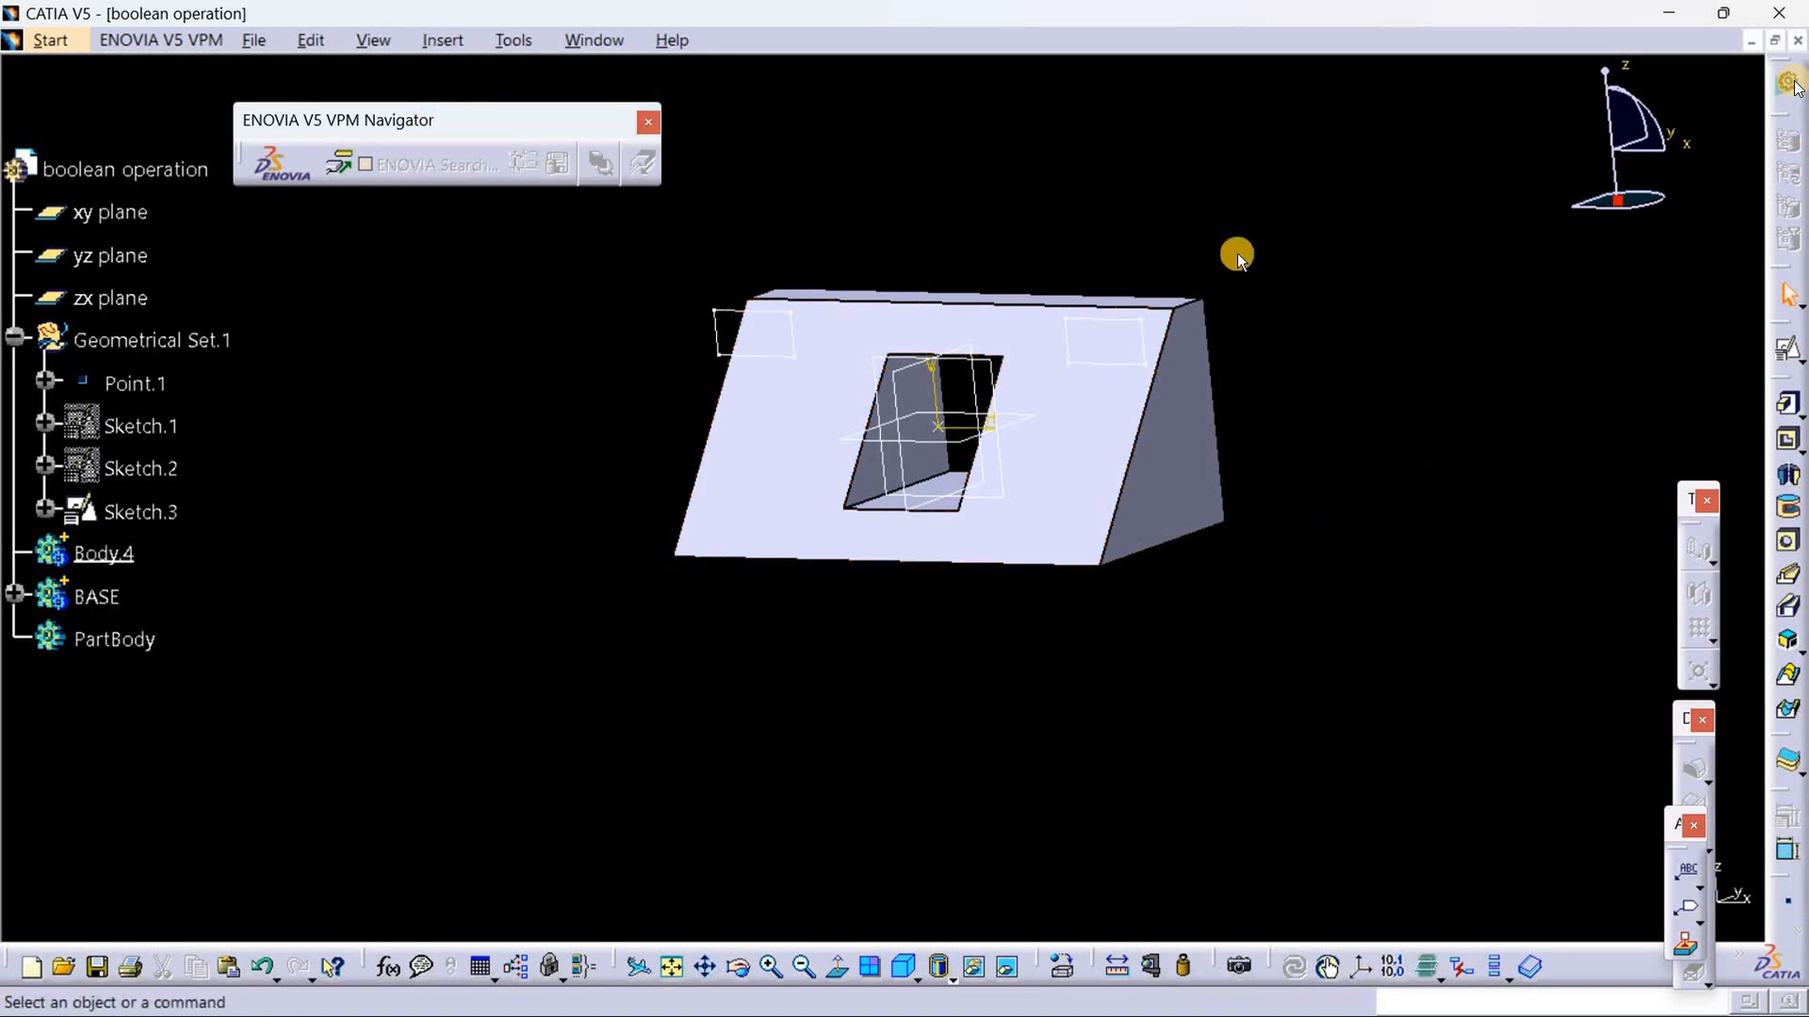
click(1790, 408)
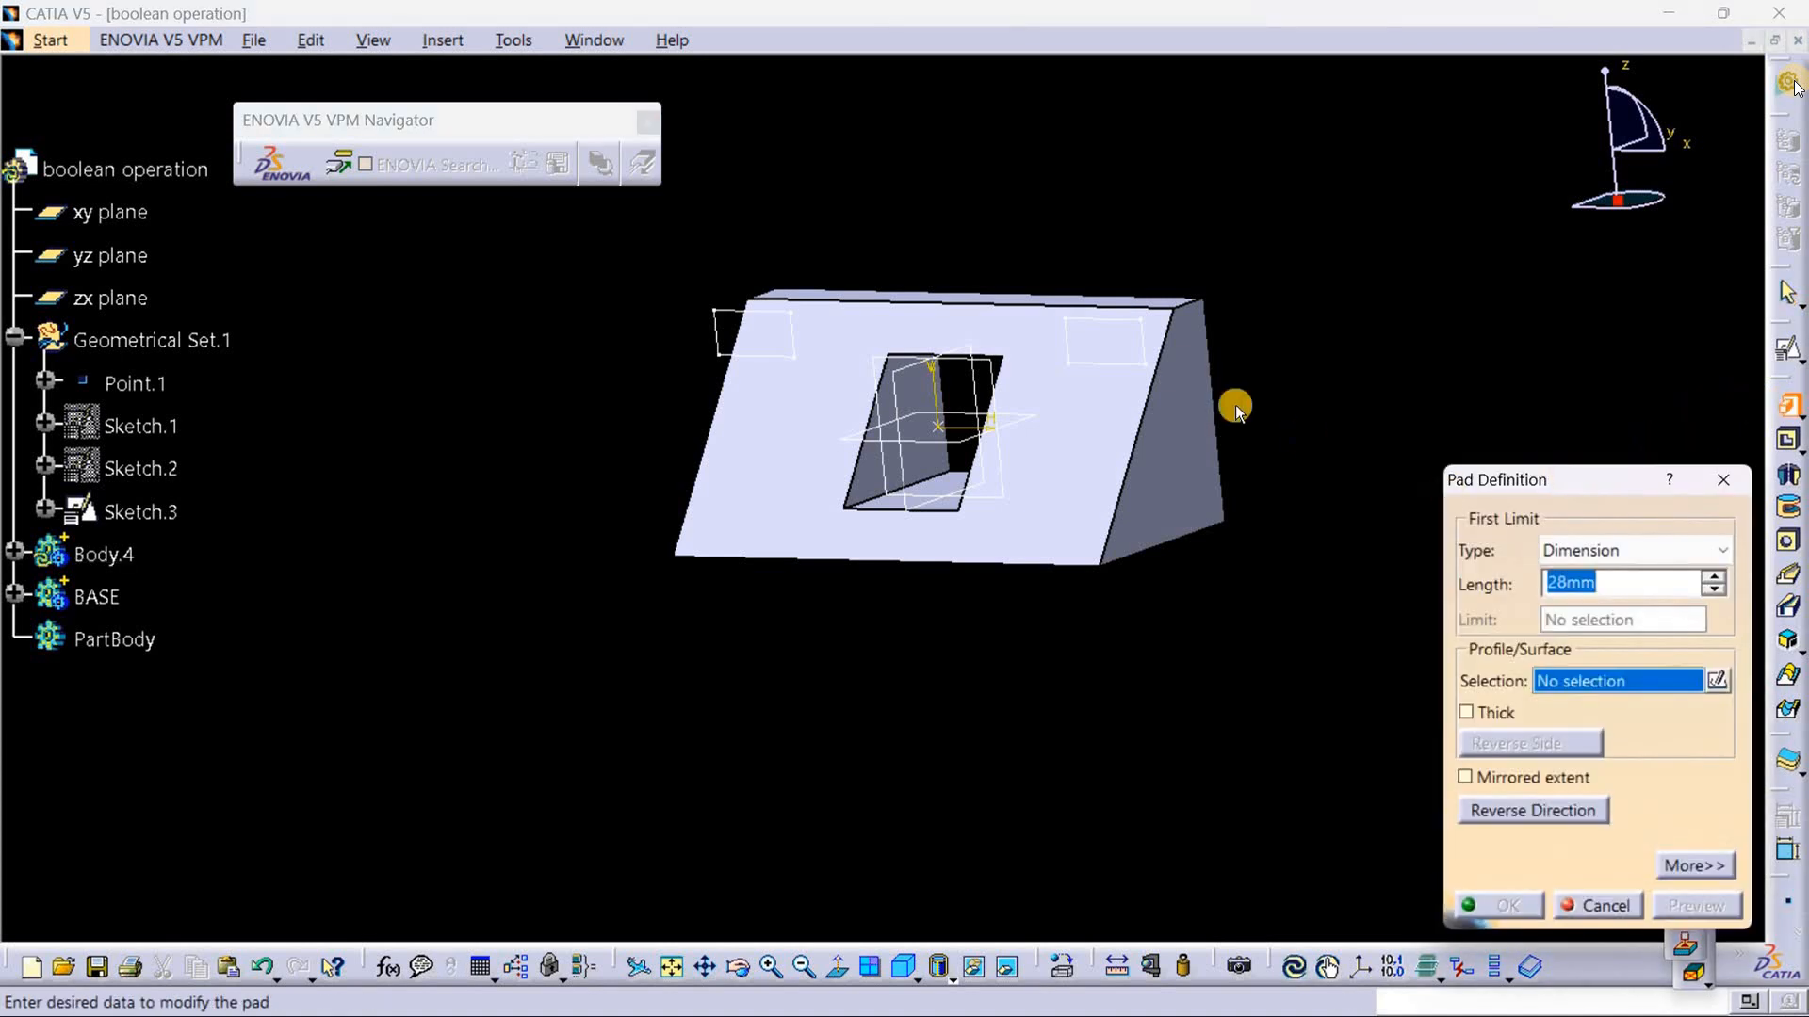
click(719, 309)
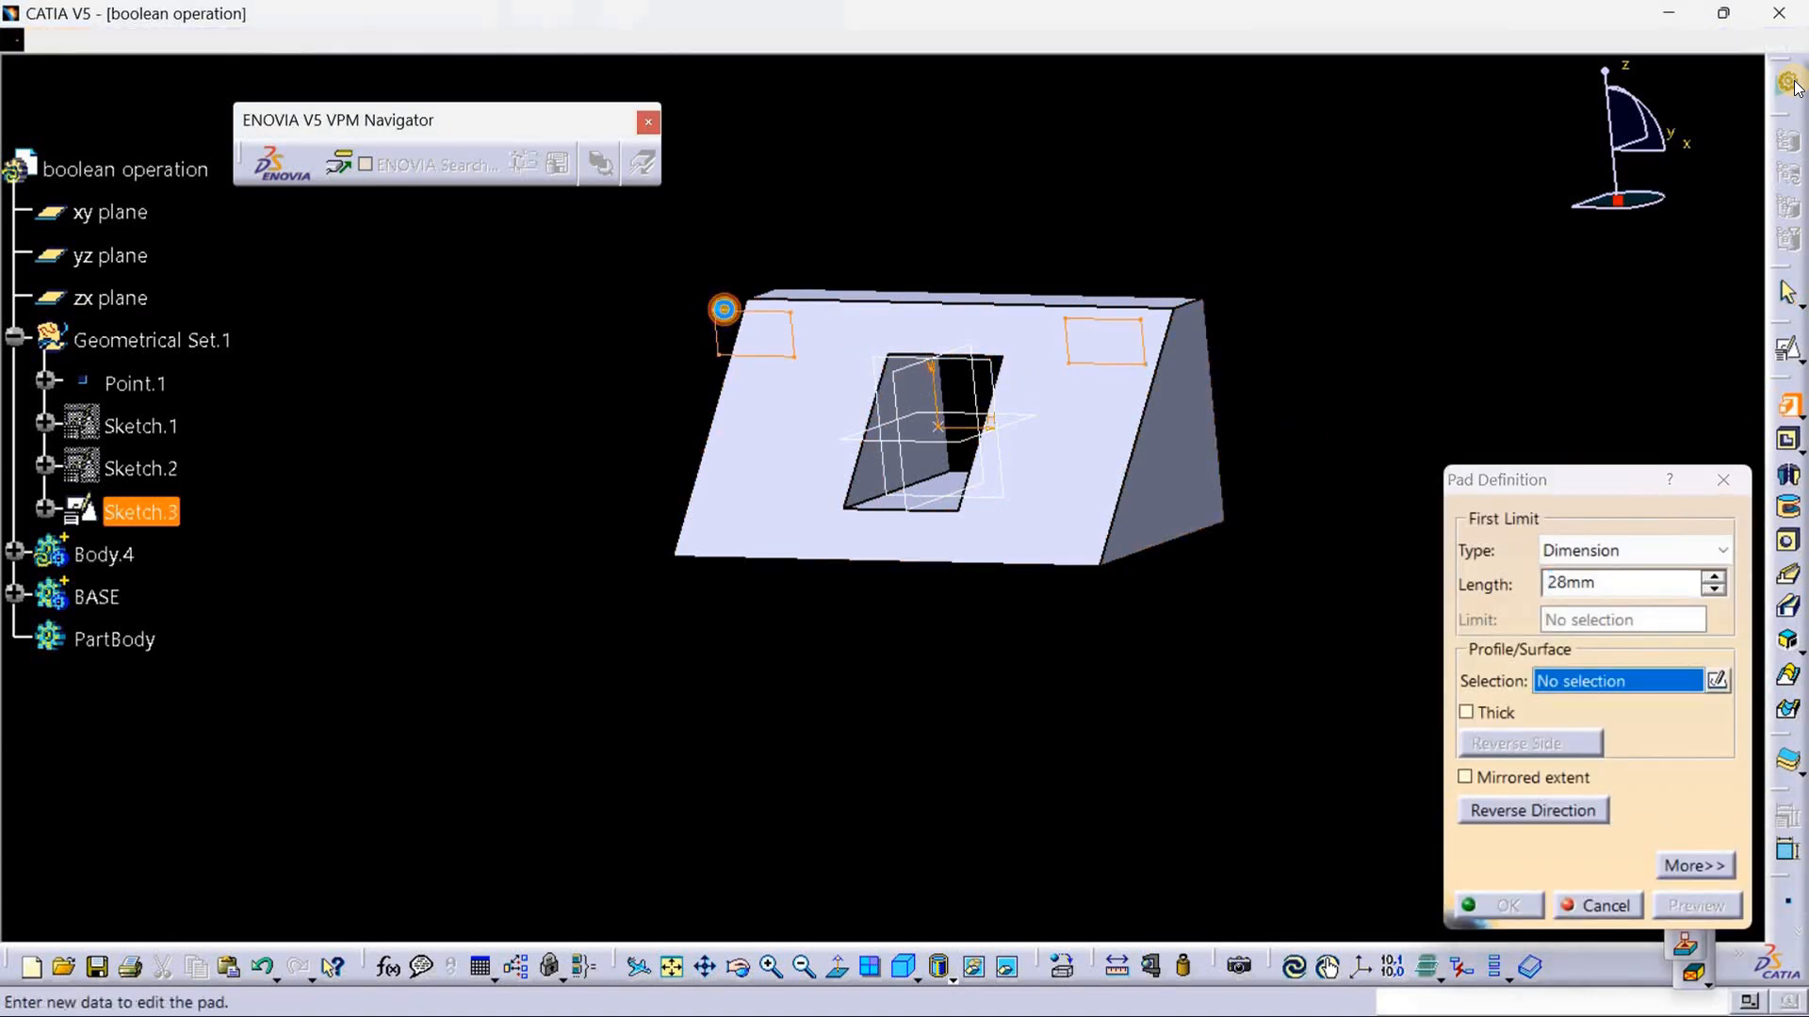
middle_drag(1232, 553, 1000, 599)
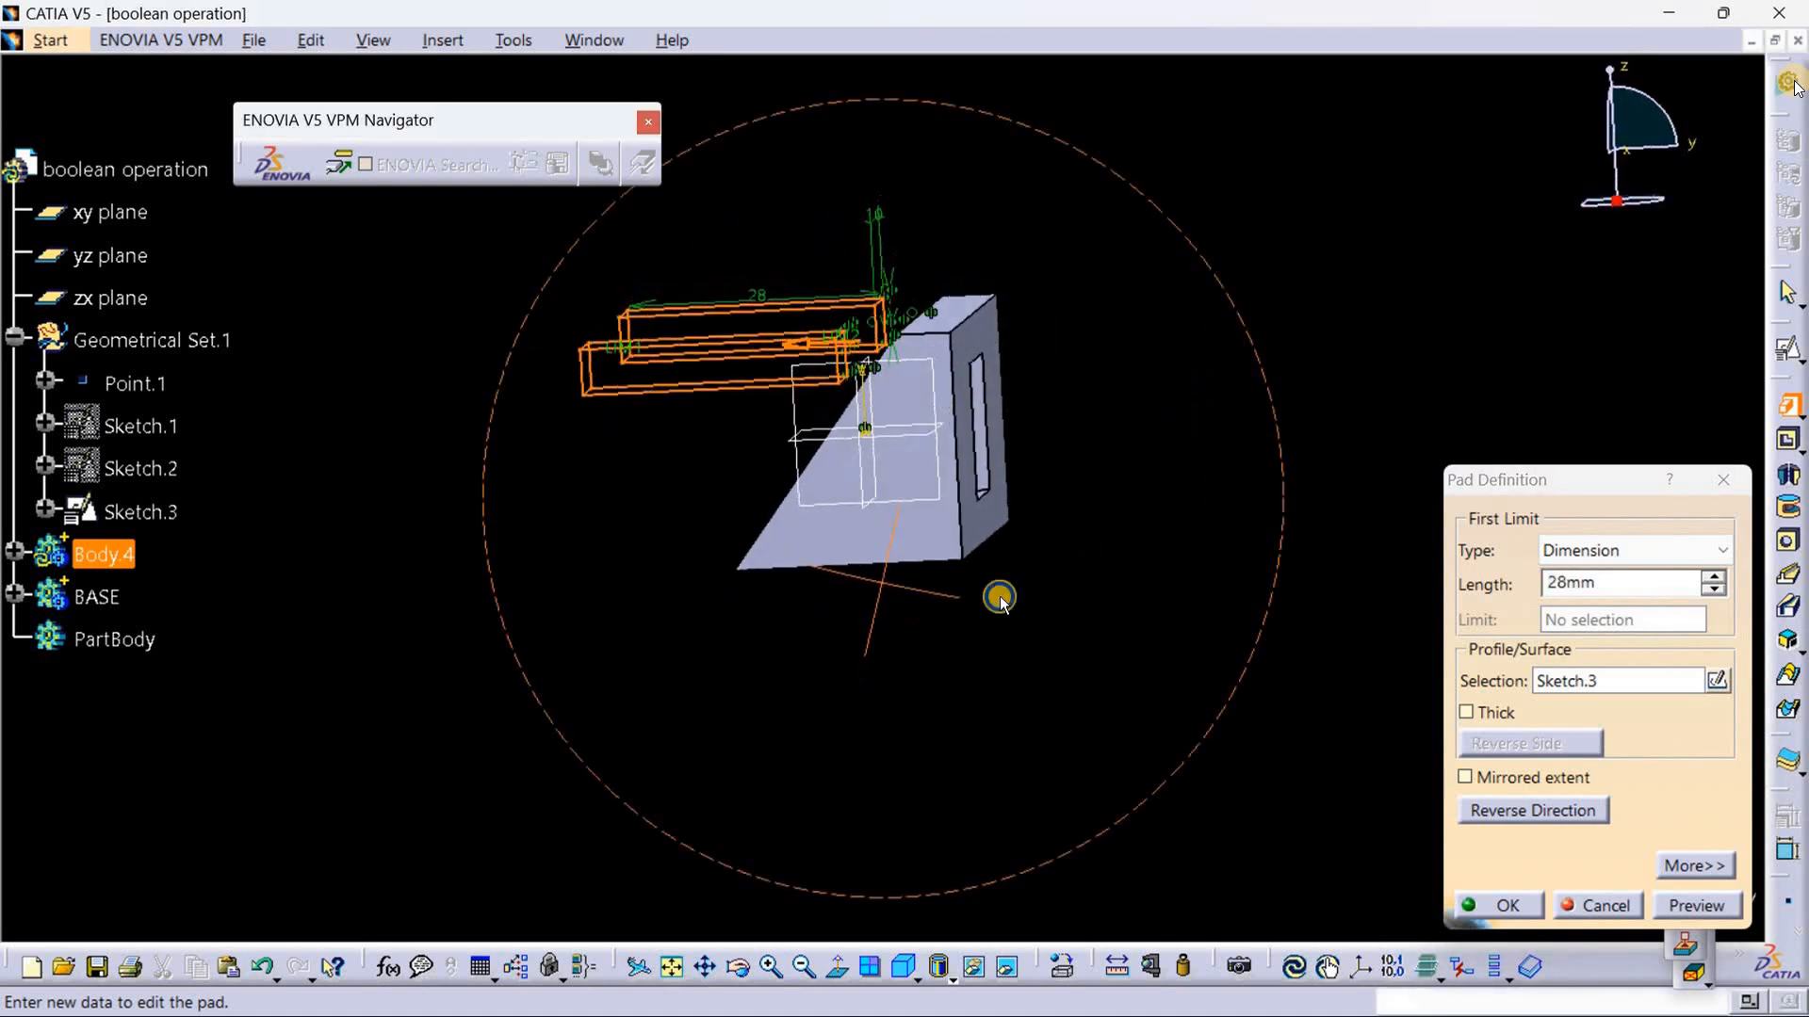
click(1466, 779)
middle_drag(961, 776, 1116, 691)
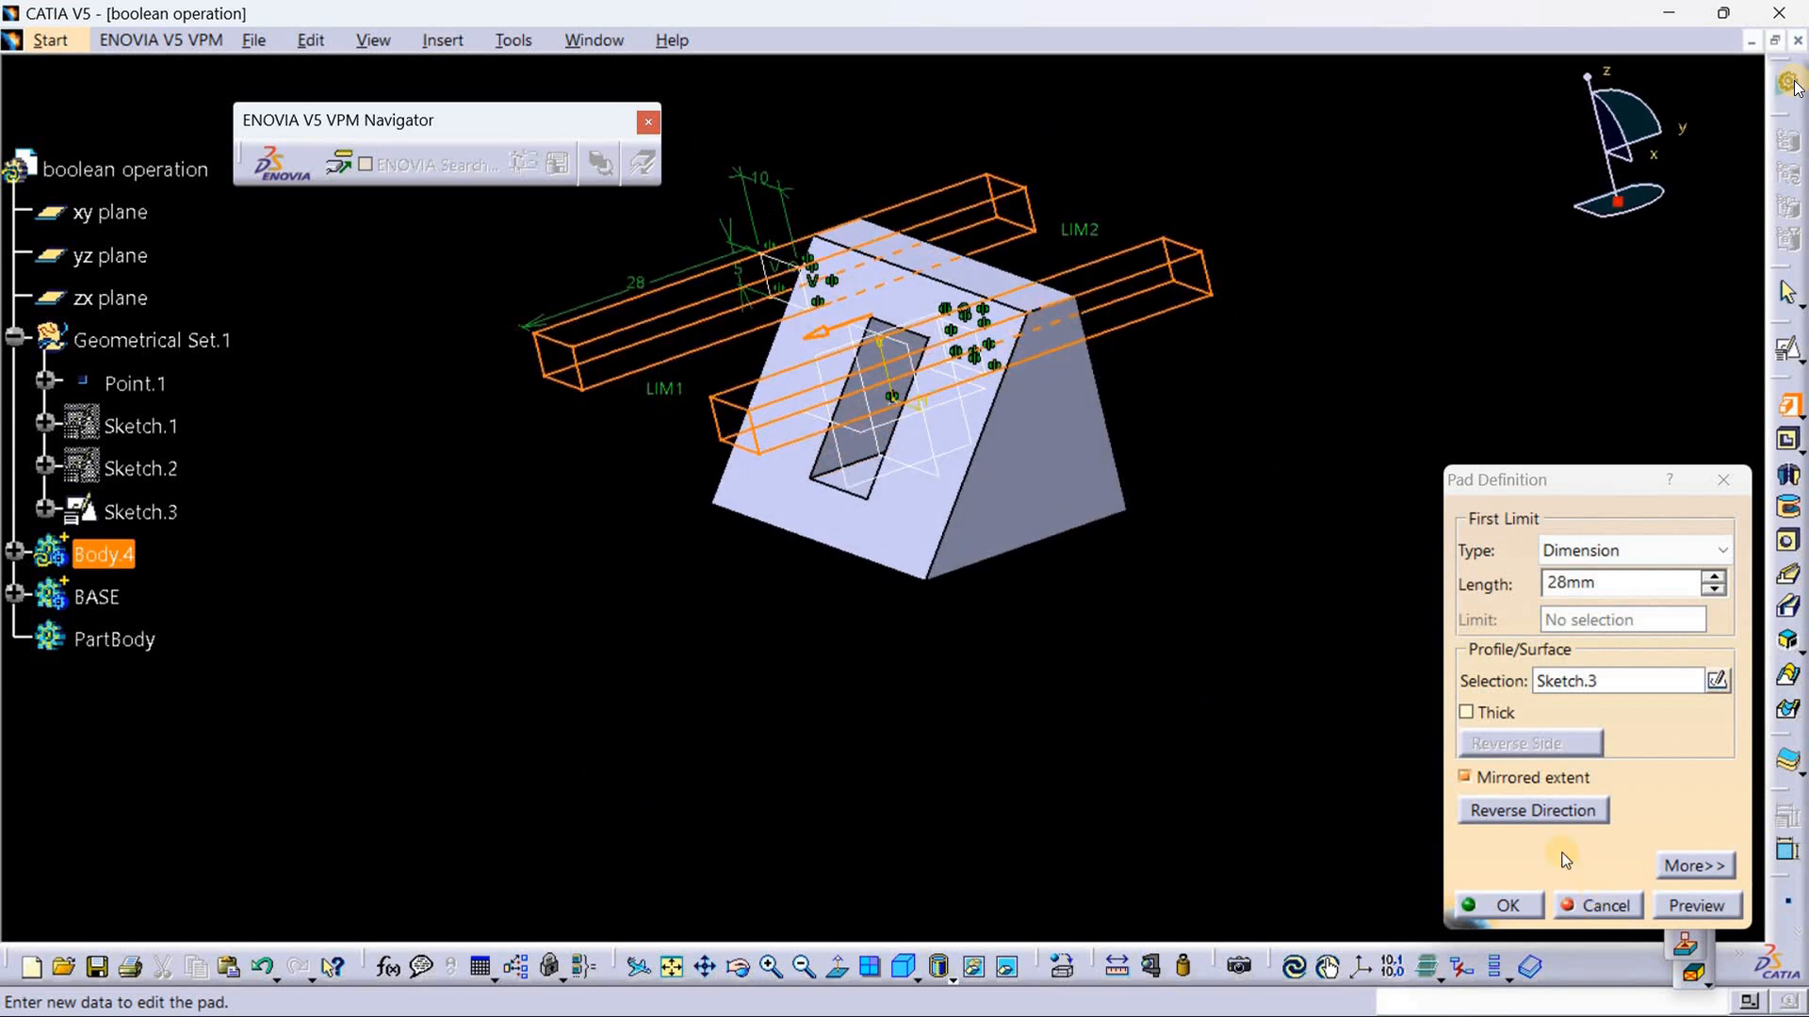
click(1505, 907)
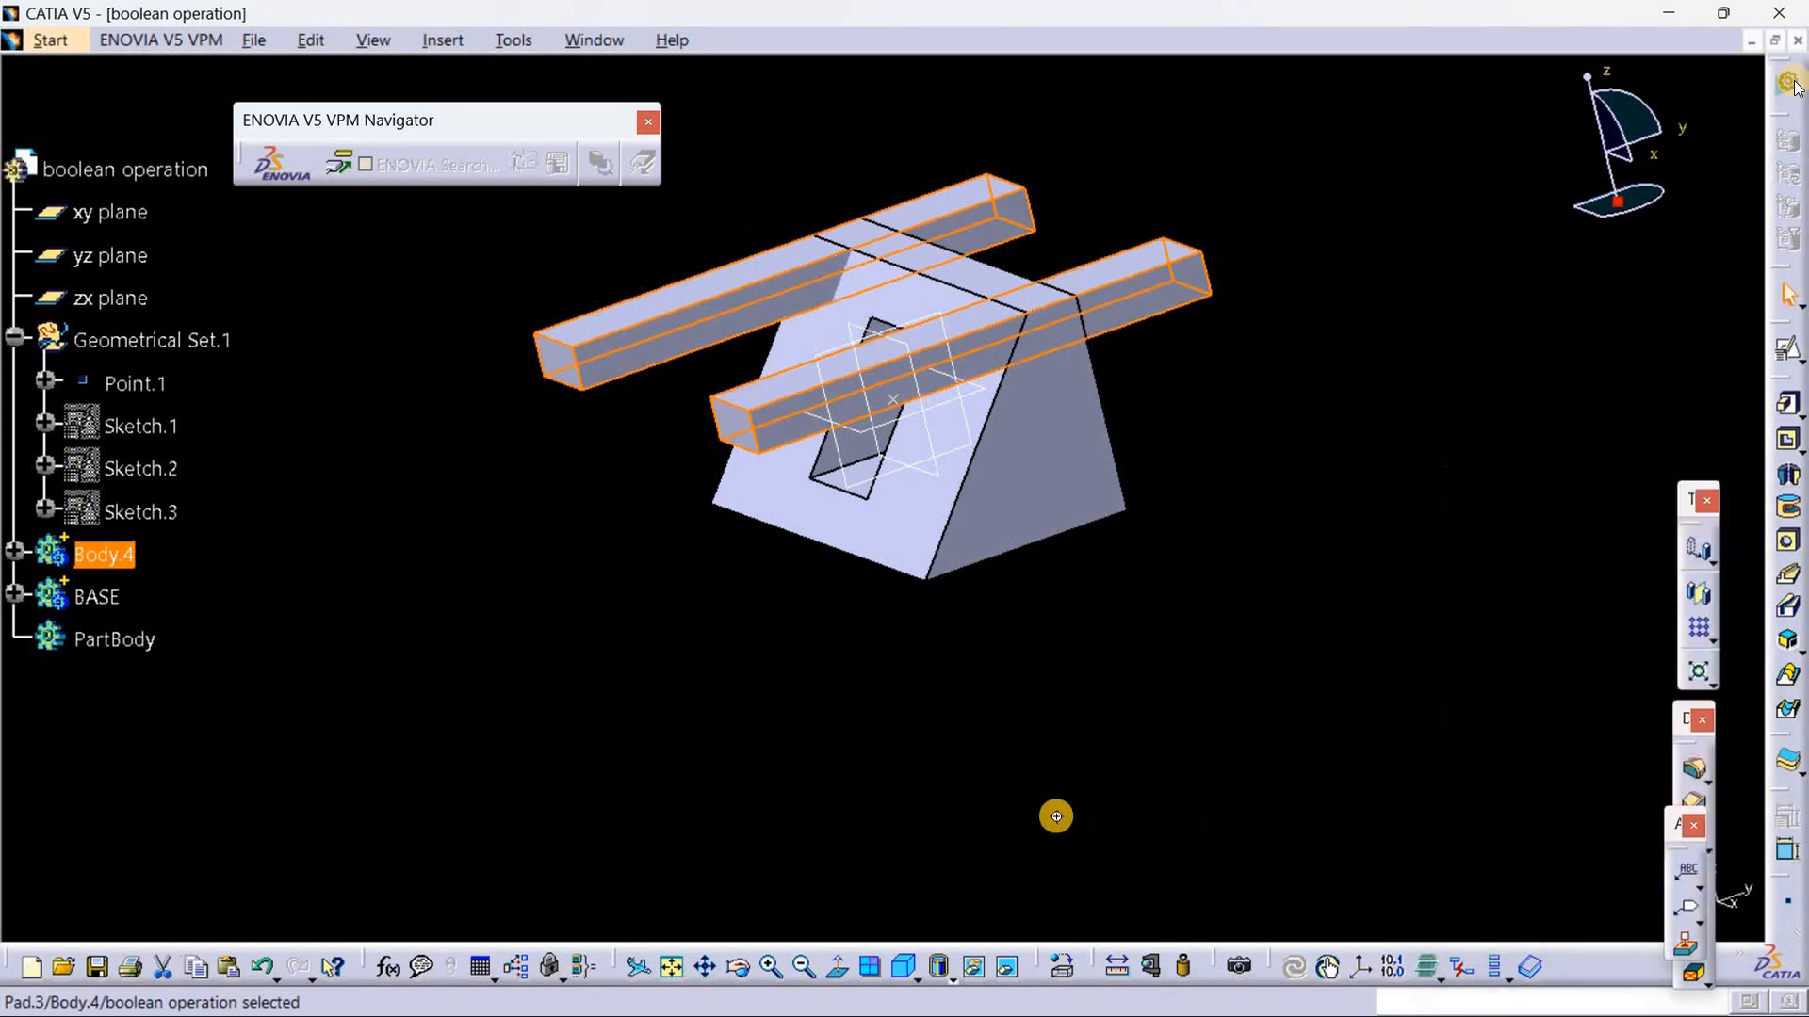
Step: Define the BASE body as the in-work object
middle_drag(1054, 811, 963, 362)
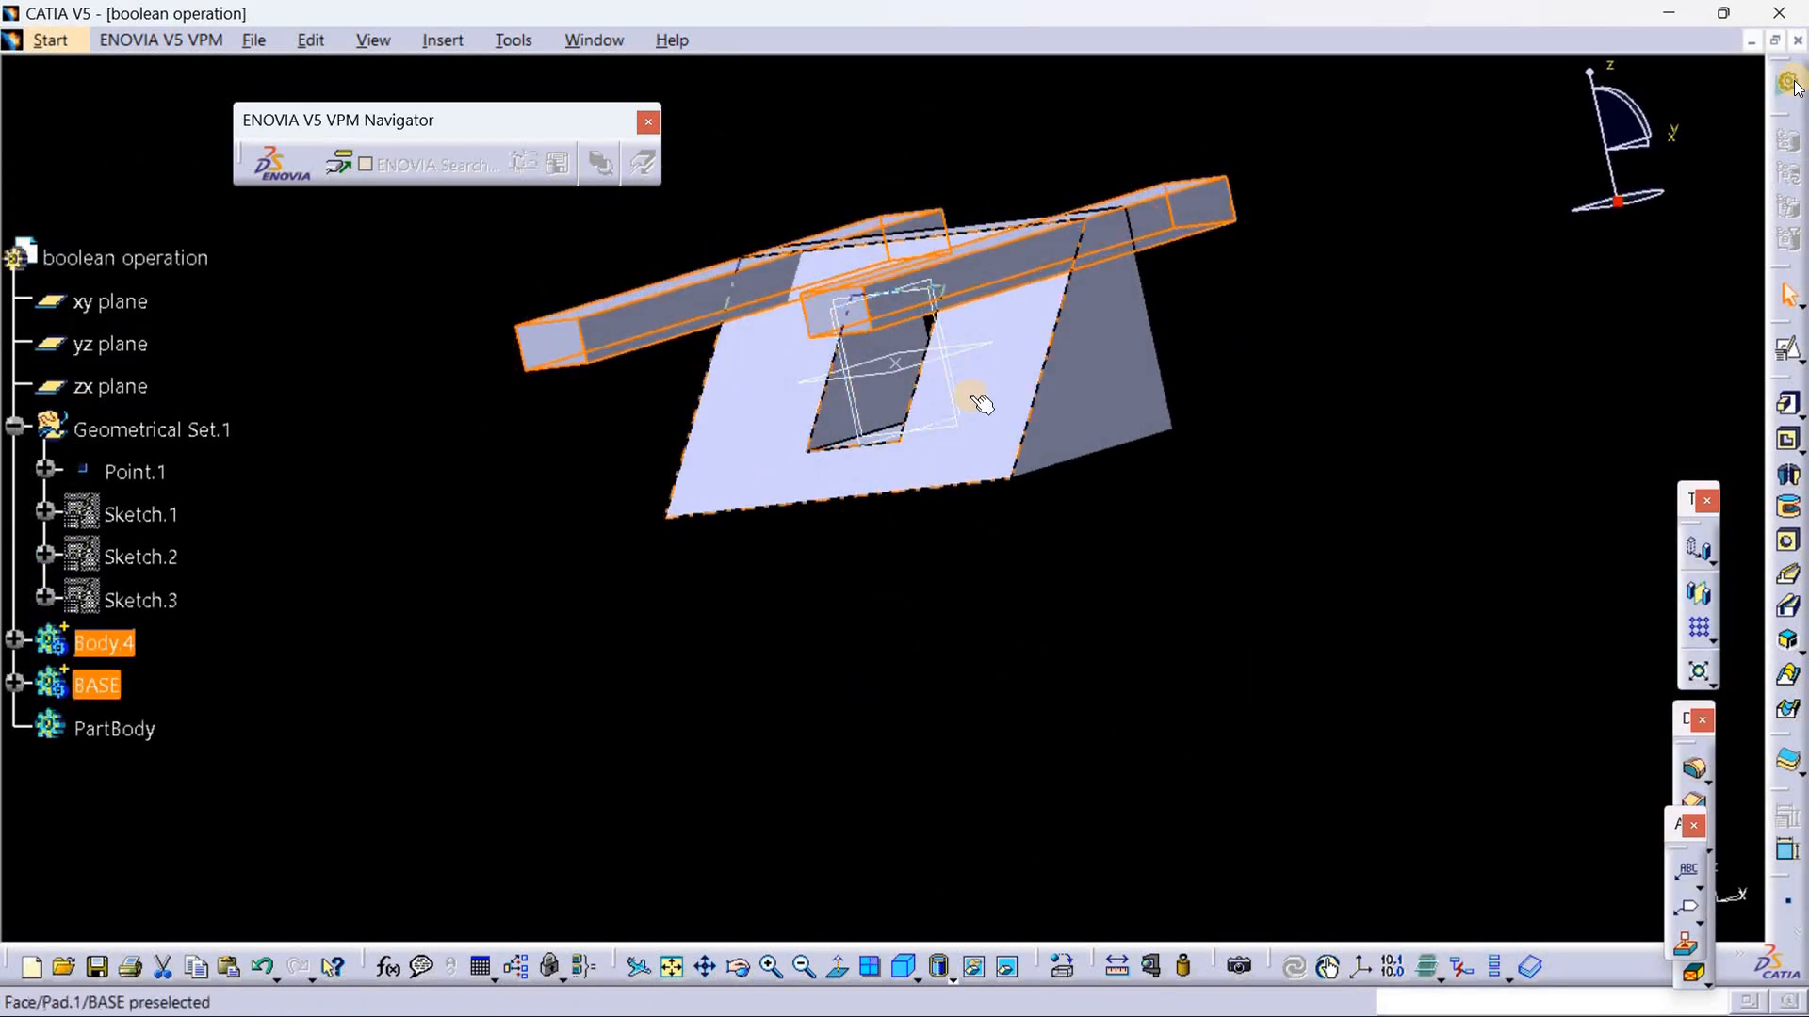
click(602, 716)
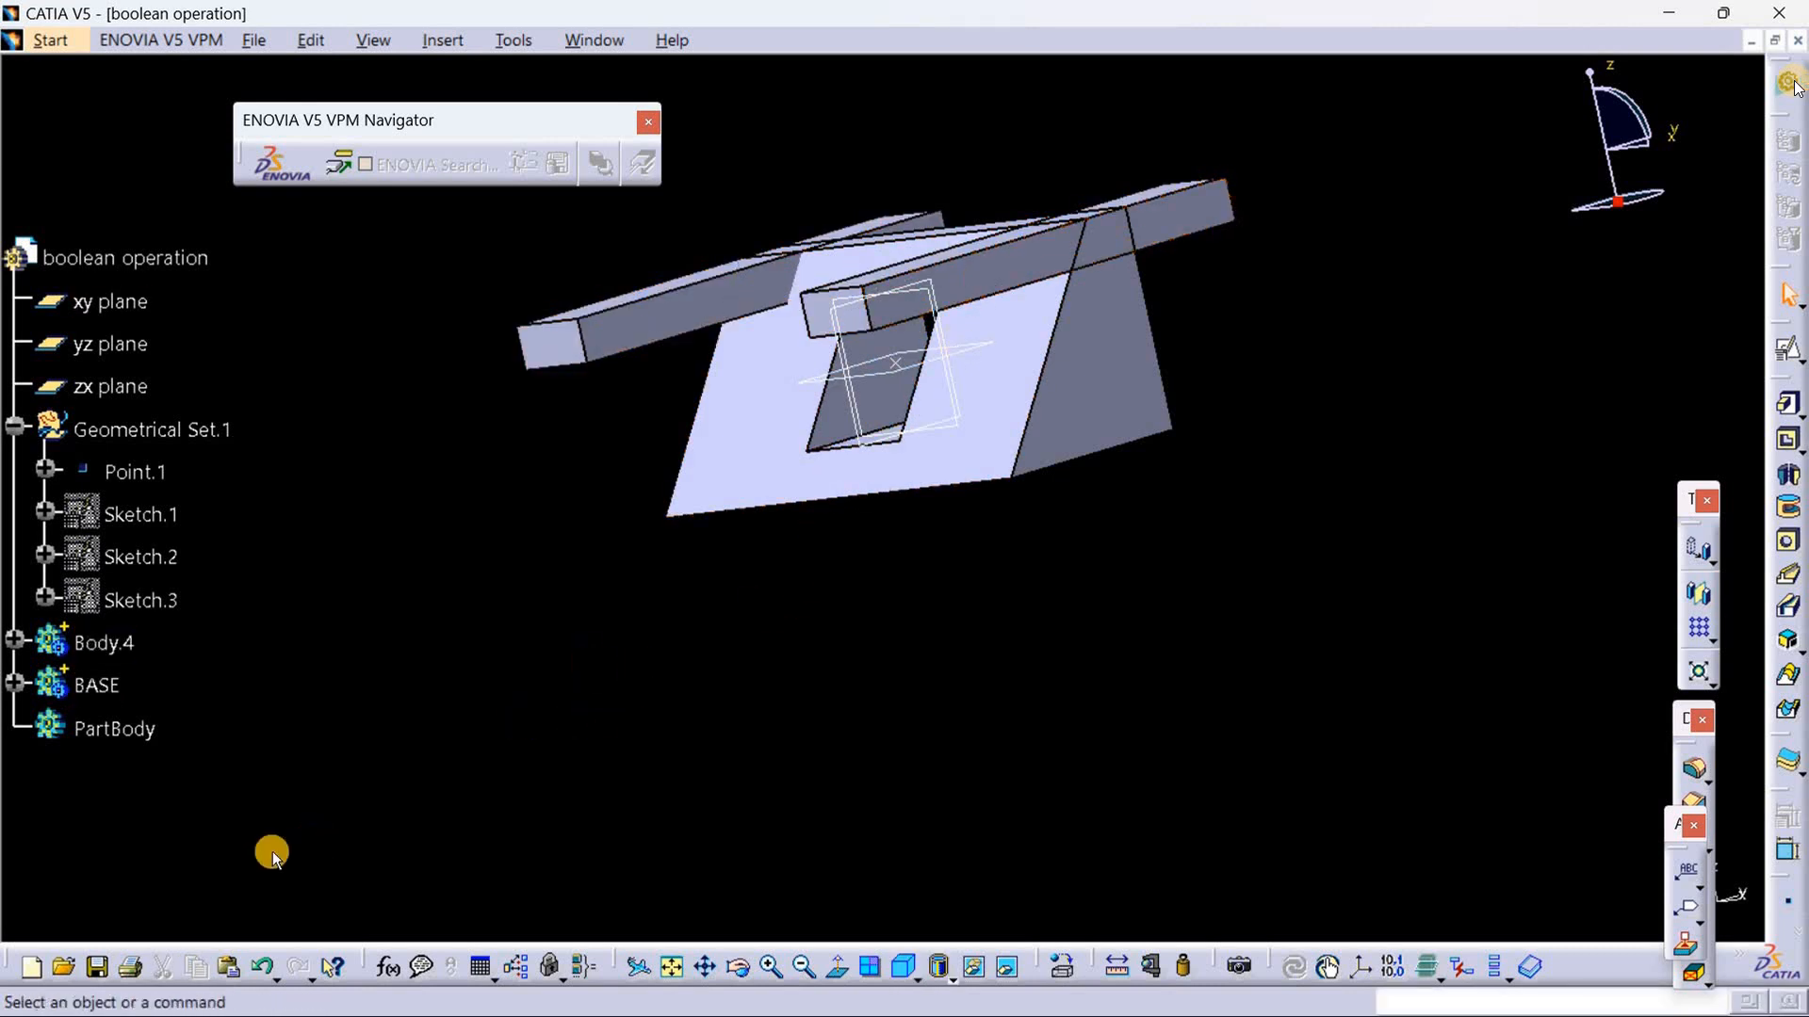
right_click(106, 691)
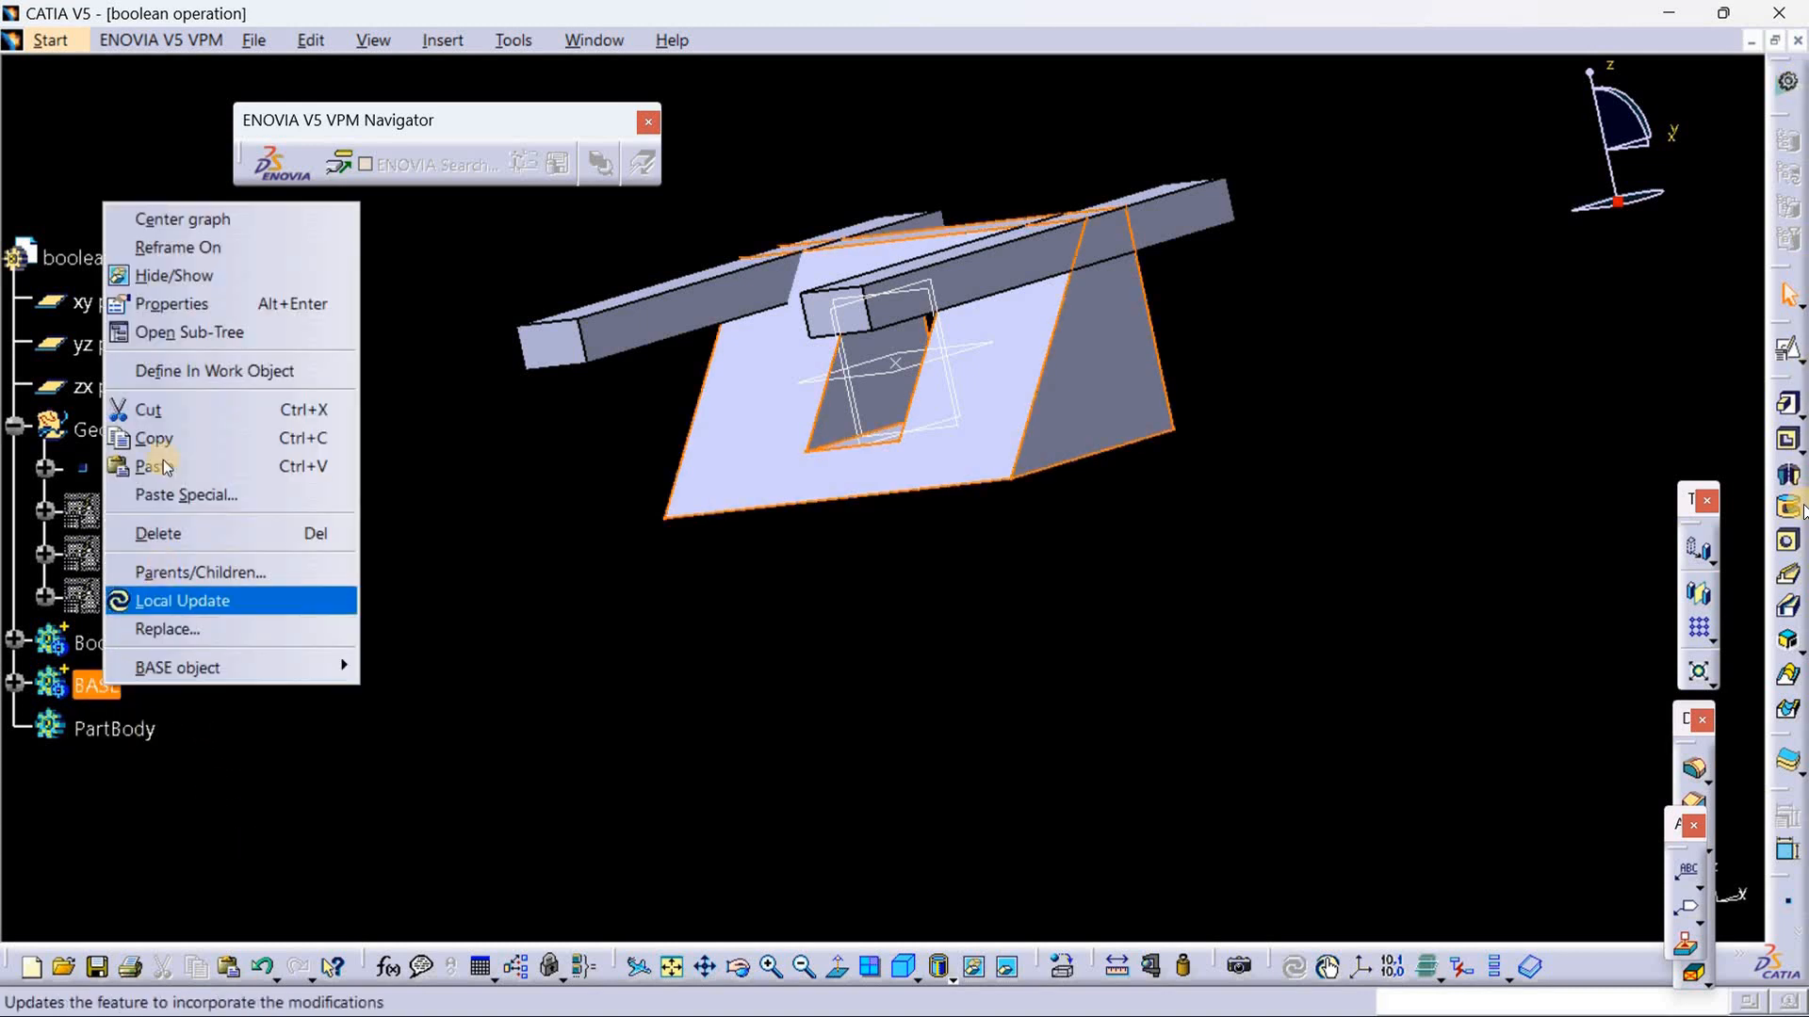
click(181, 369)
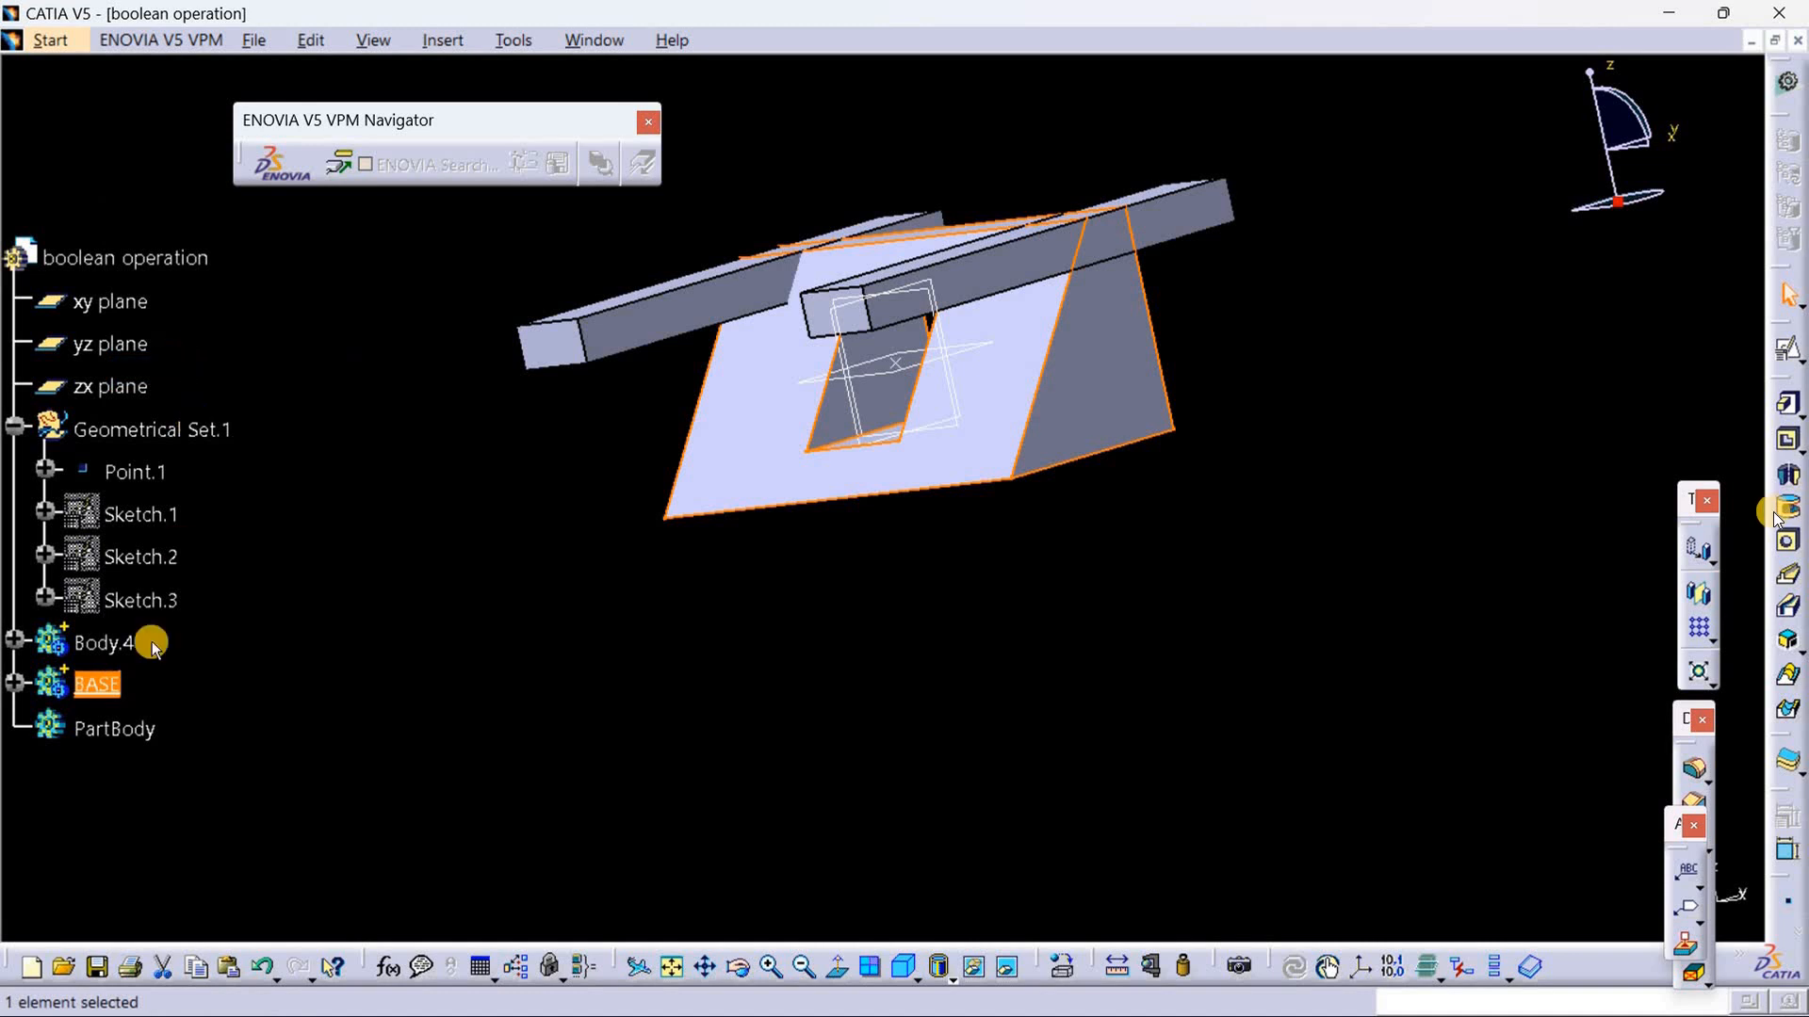
Step: Remove Body.4 with its two notch bars from the BASE body using the Boolean Remove operation
right_click(90, 647)
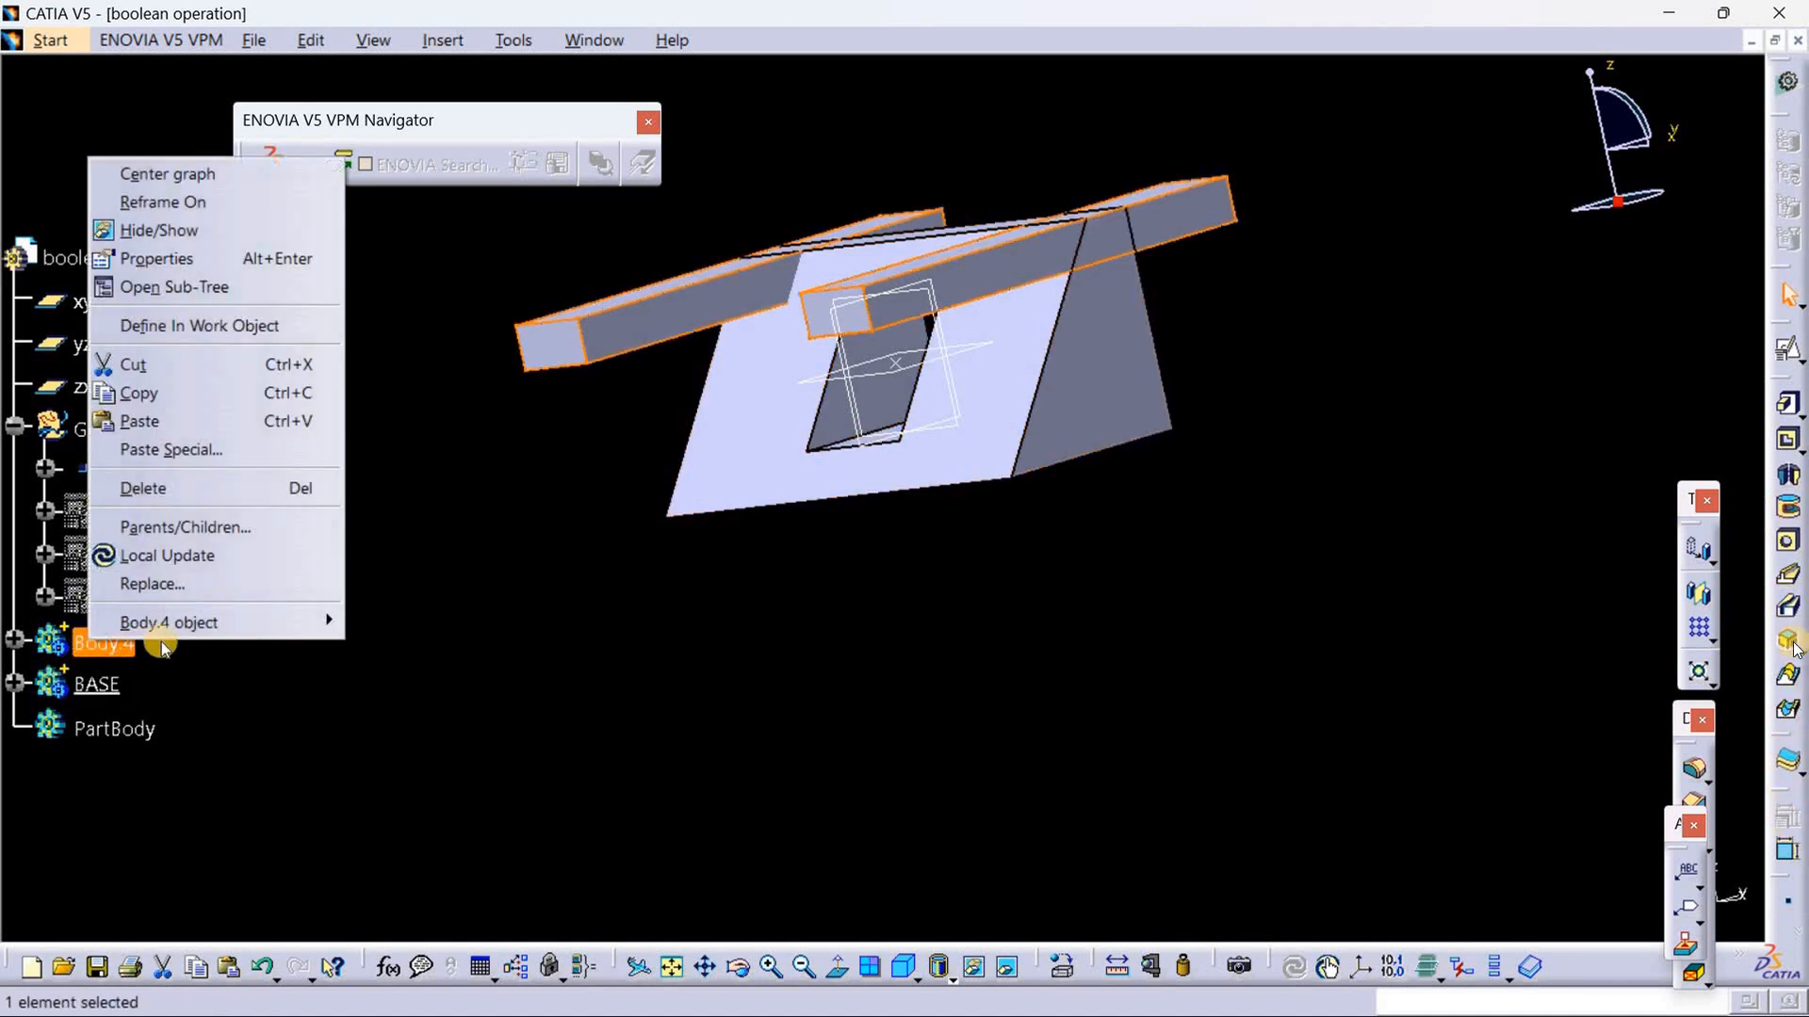
mouse_move(275, 620)
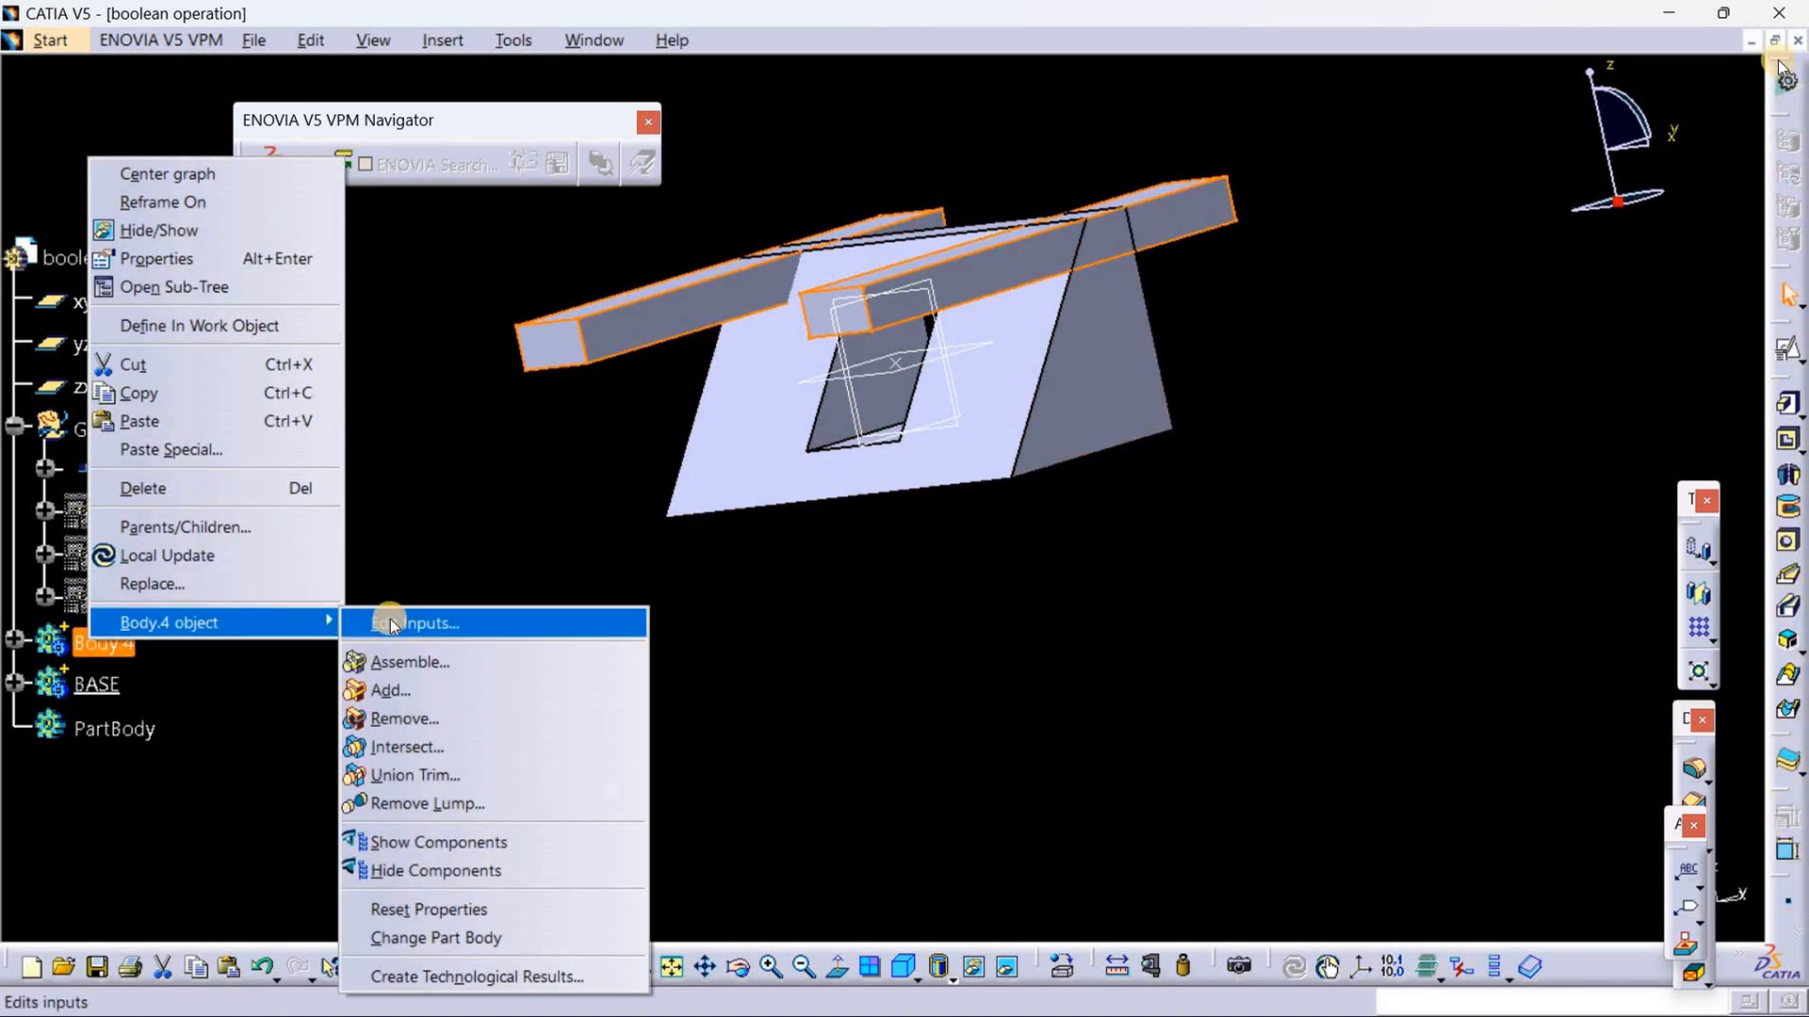
click(406, 733)
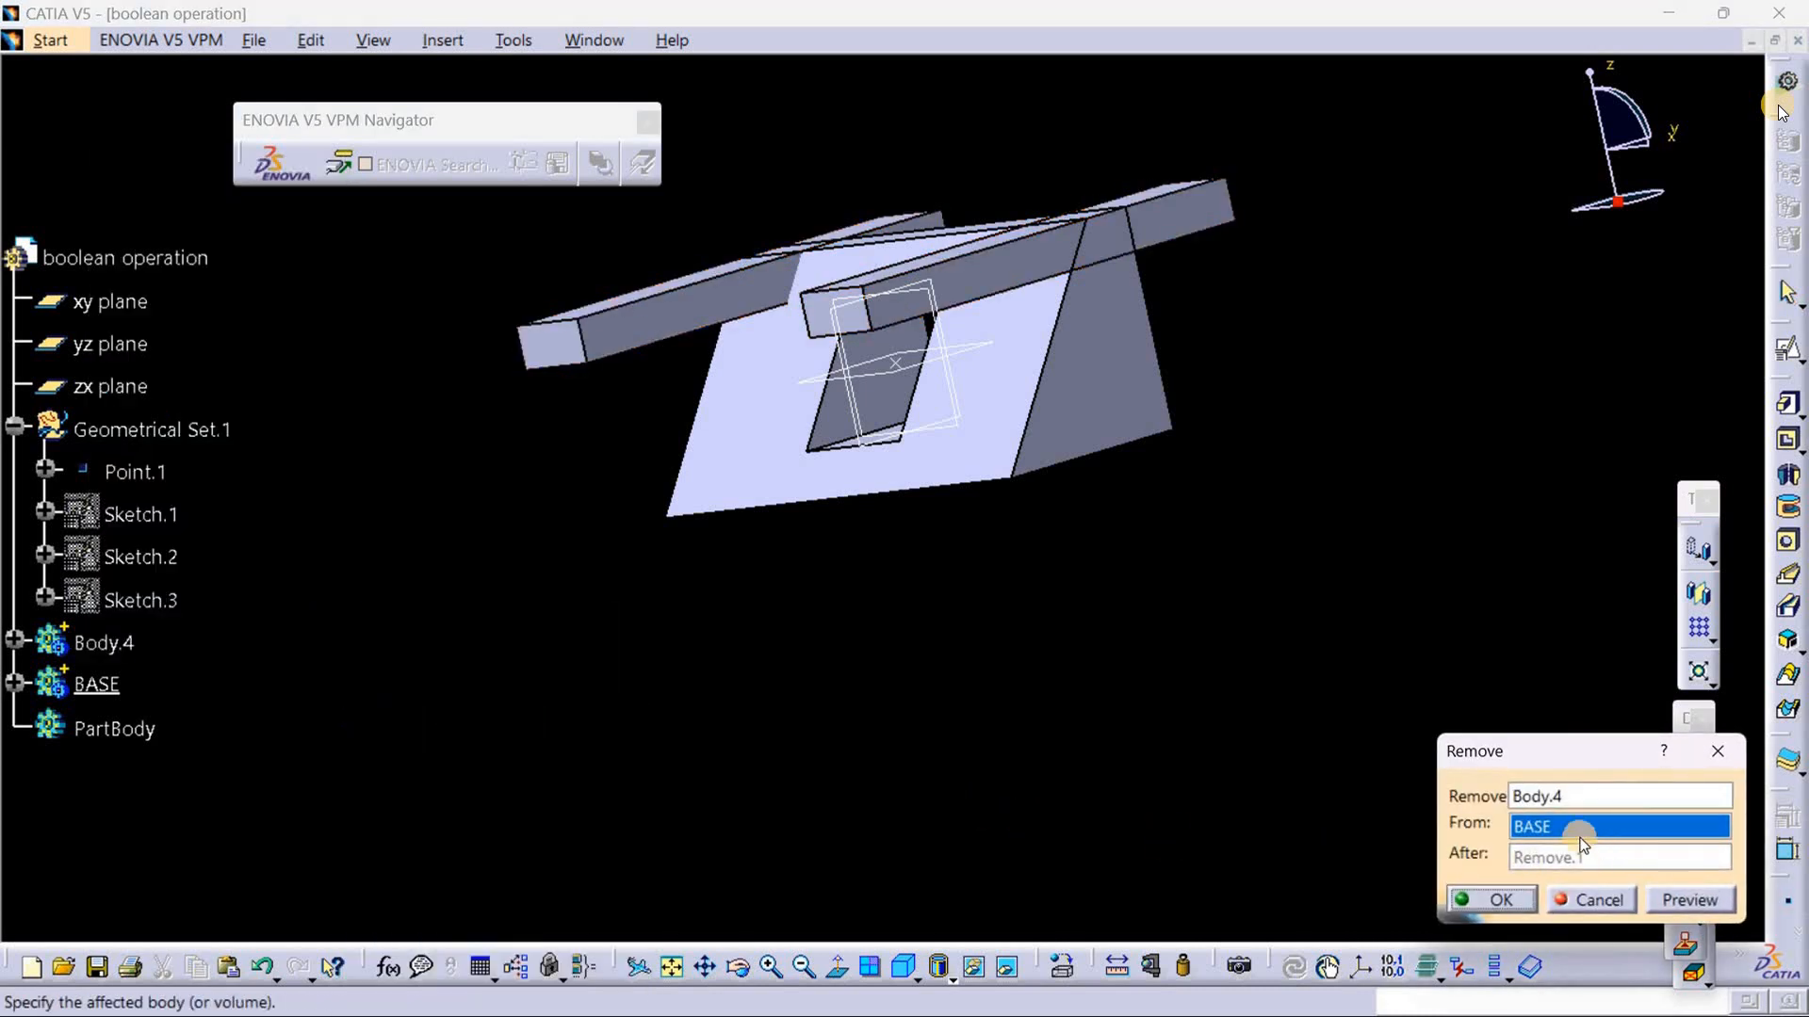
click(1489, 899)
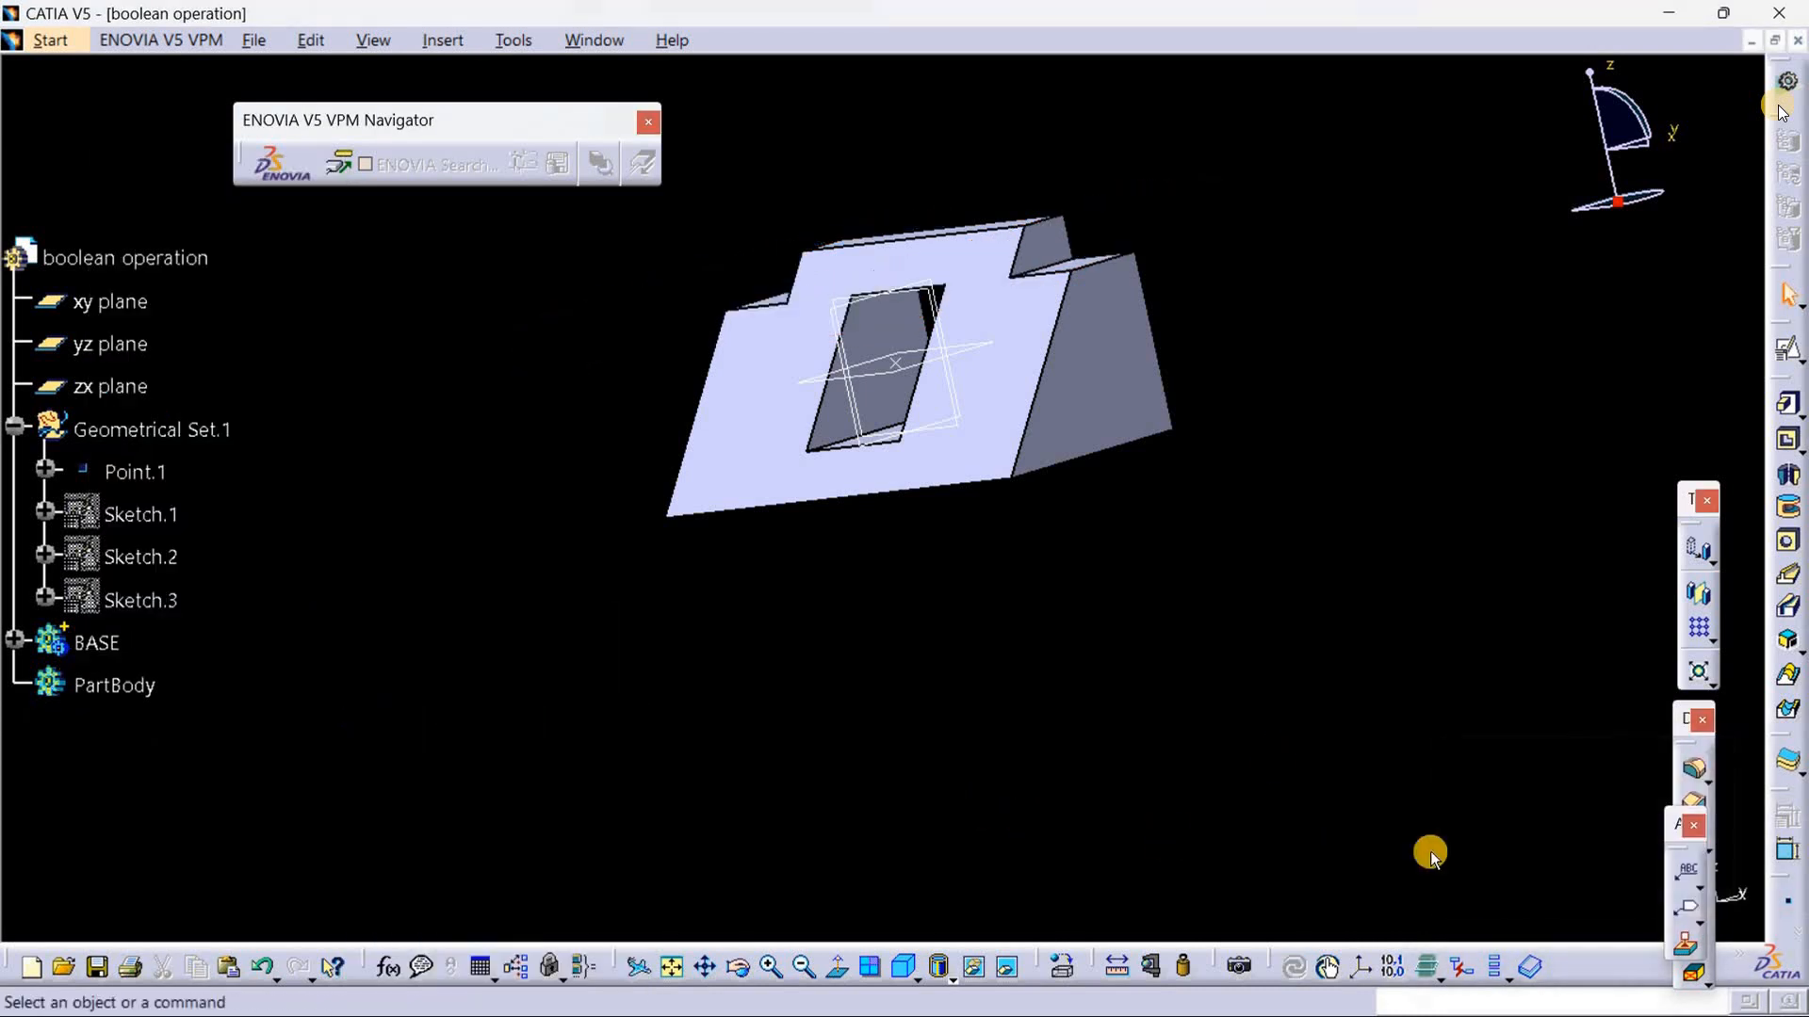
middle_drag(1050, 703, 1076, 783)
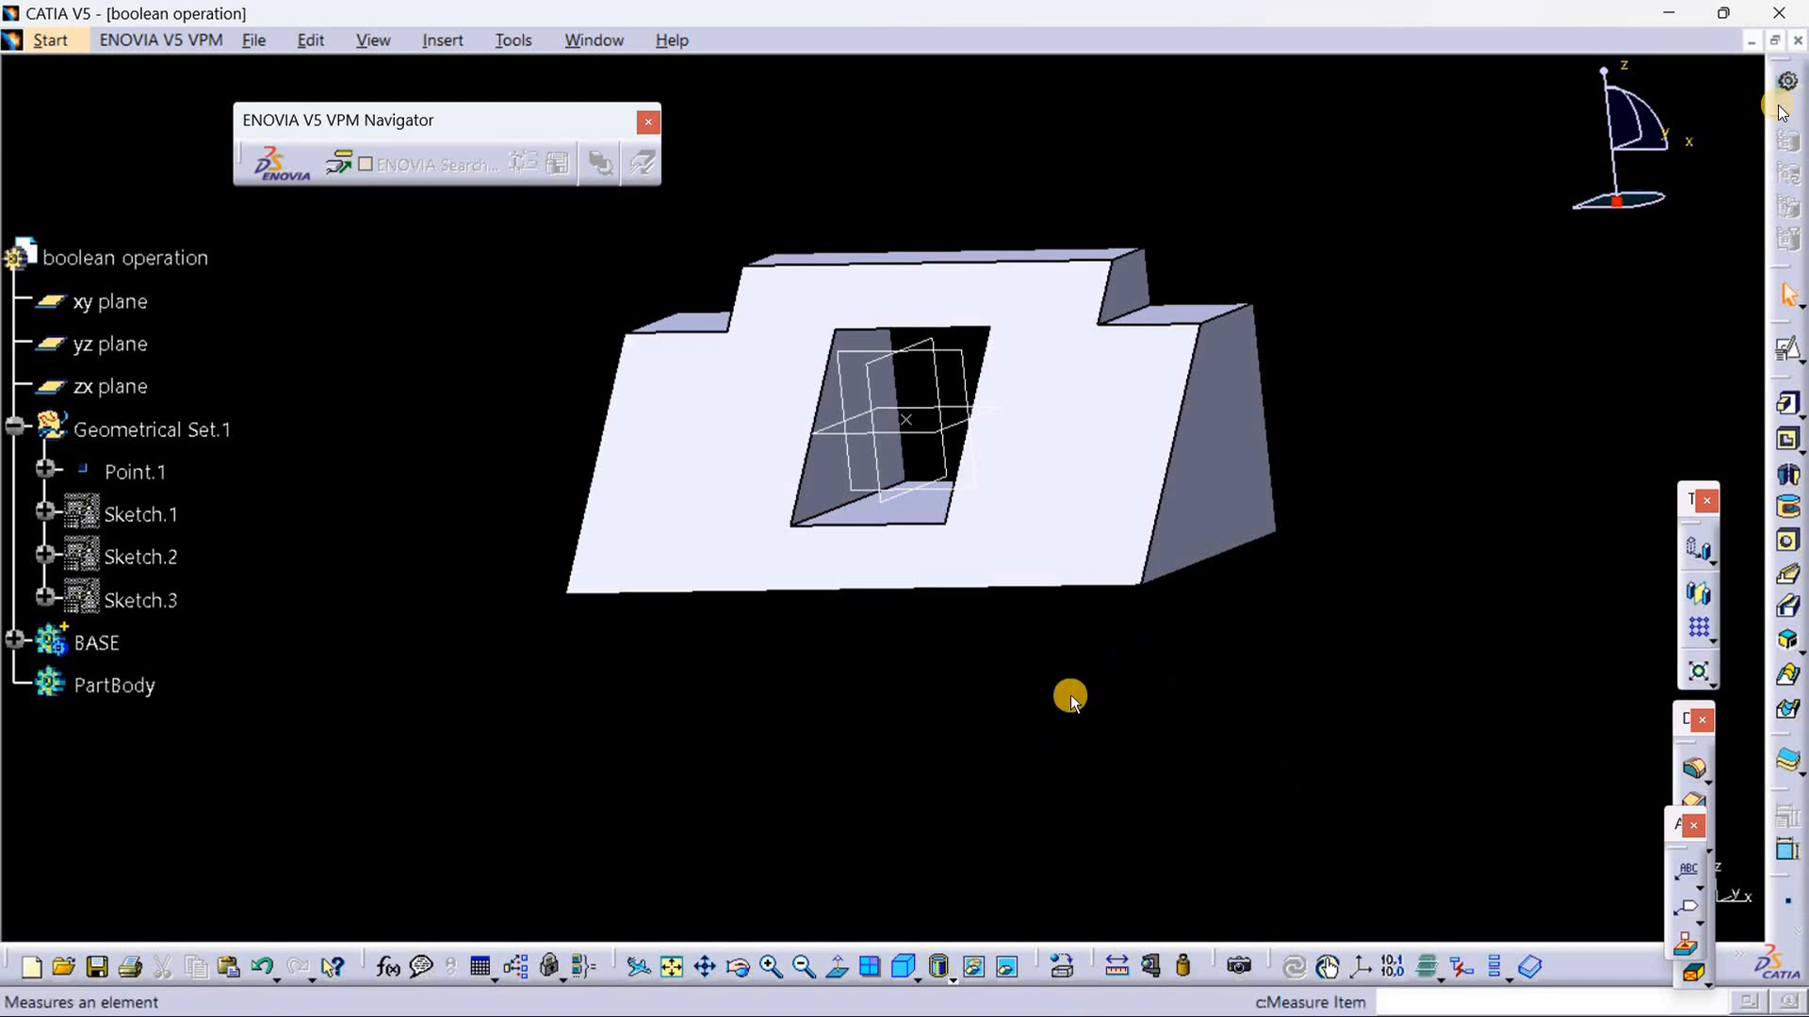
middle_drag(1070, 695, 954, 763)
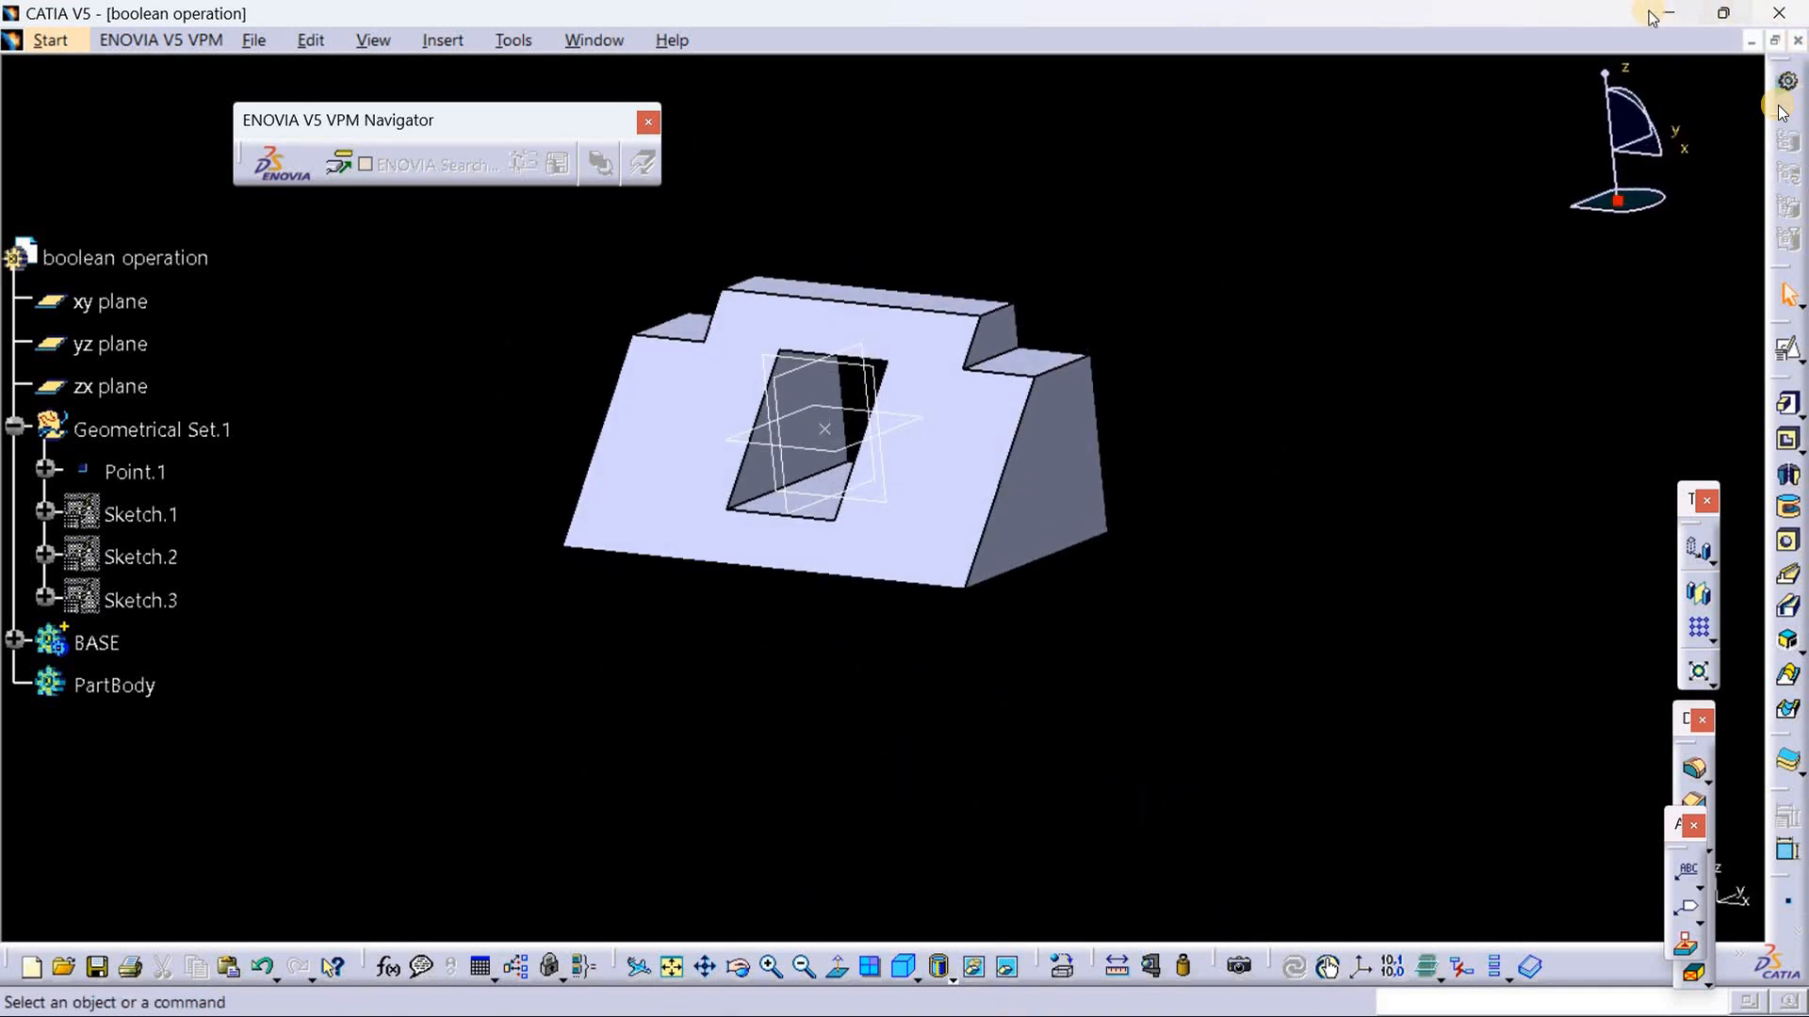
Step: Switch to boolean 1.jpg in Photos to examine the side and front view dimensions, and return to CATIA
click(1678, 13)
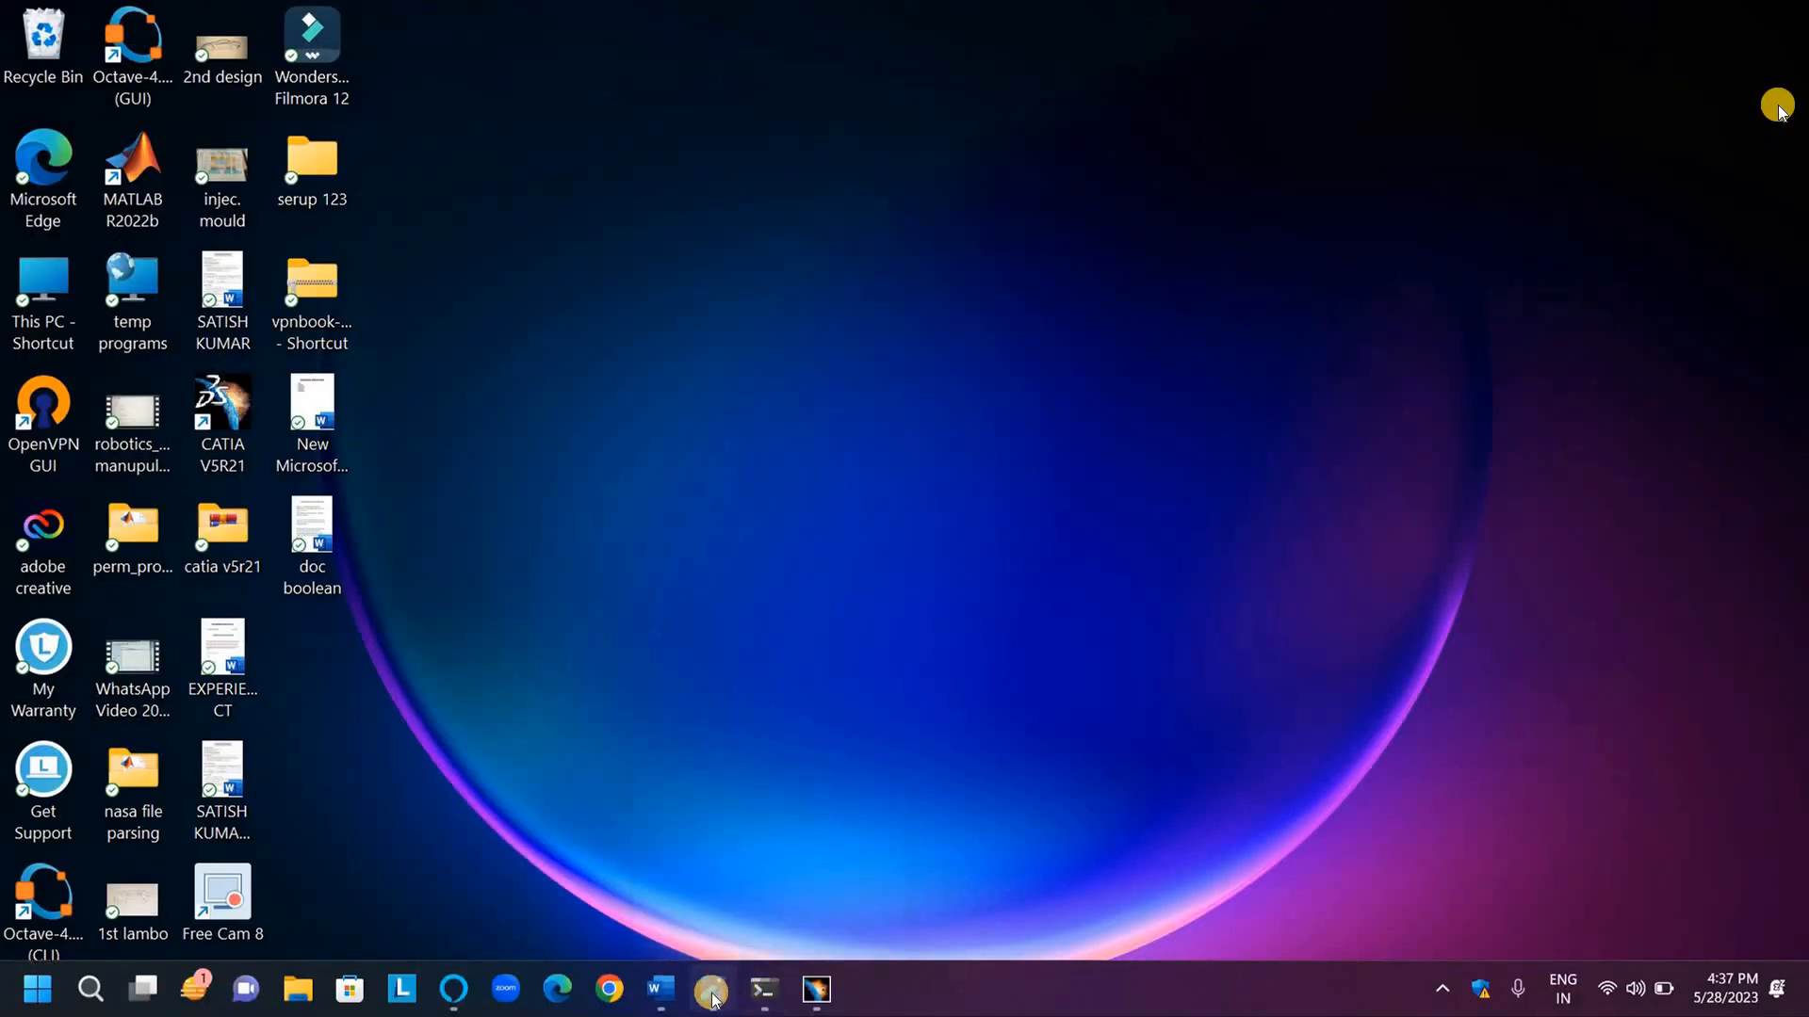
mouse_move(717, 998)
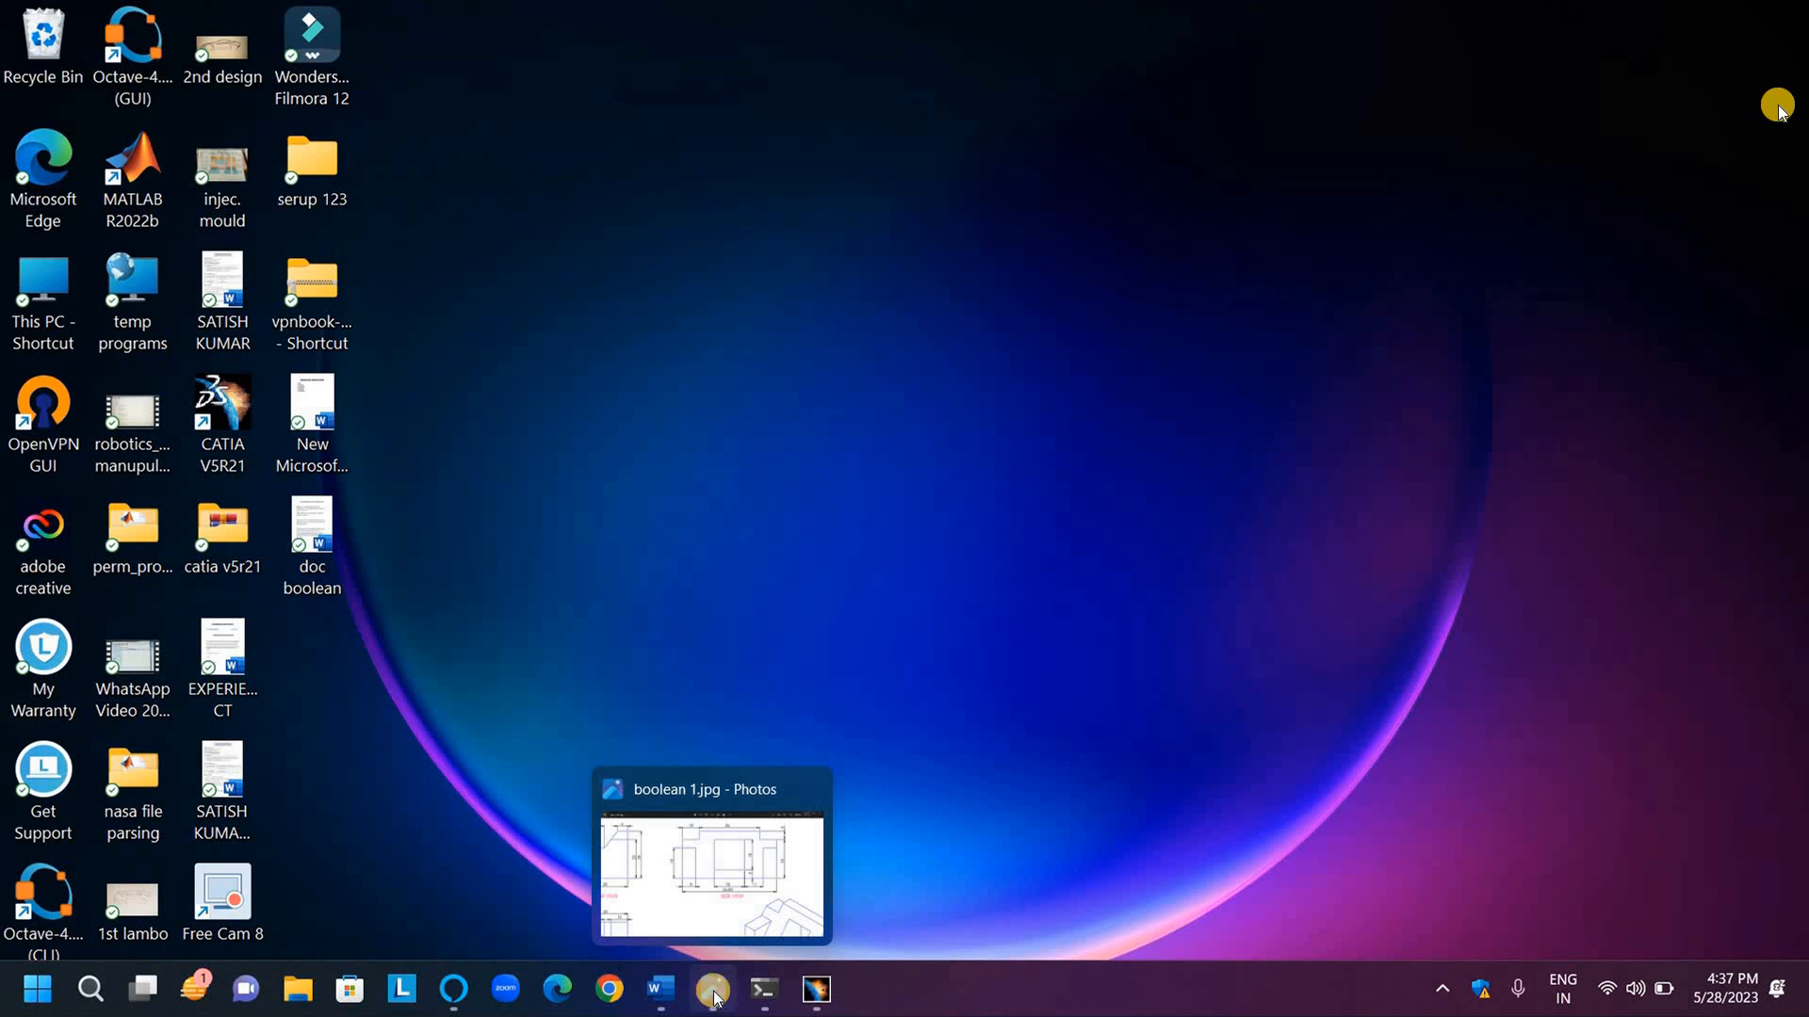
click(713, 996)
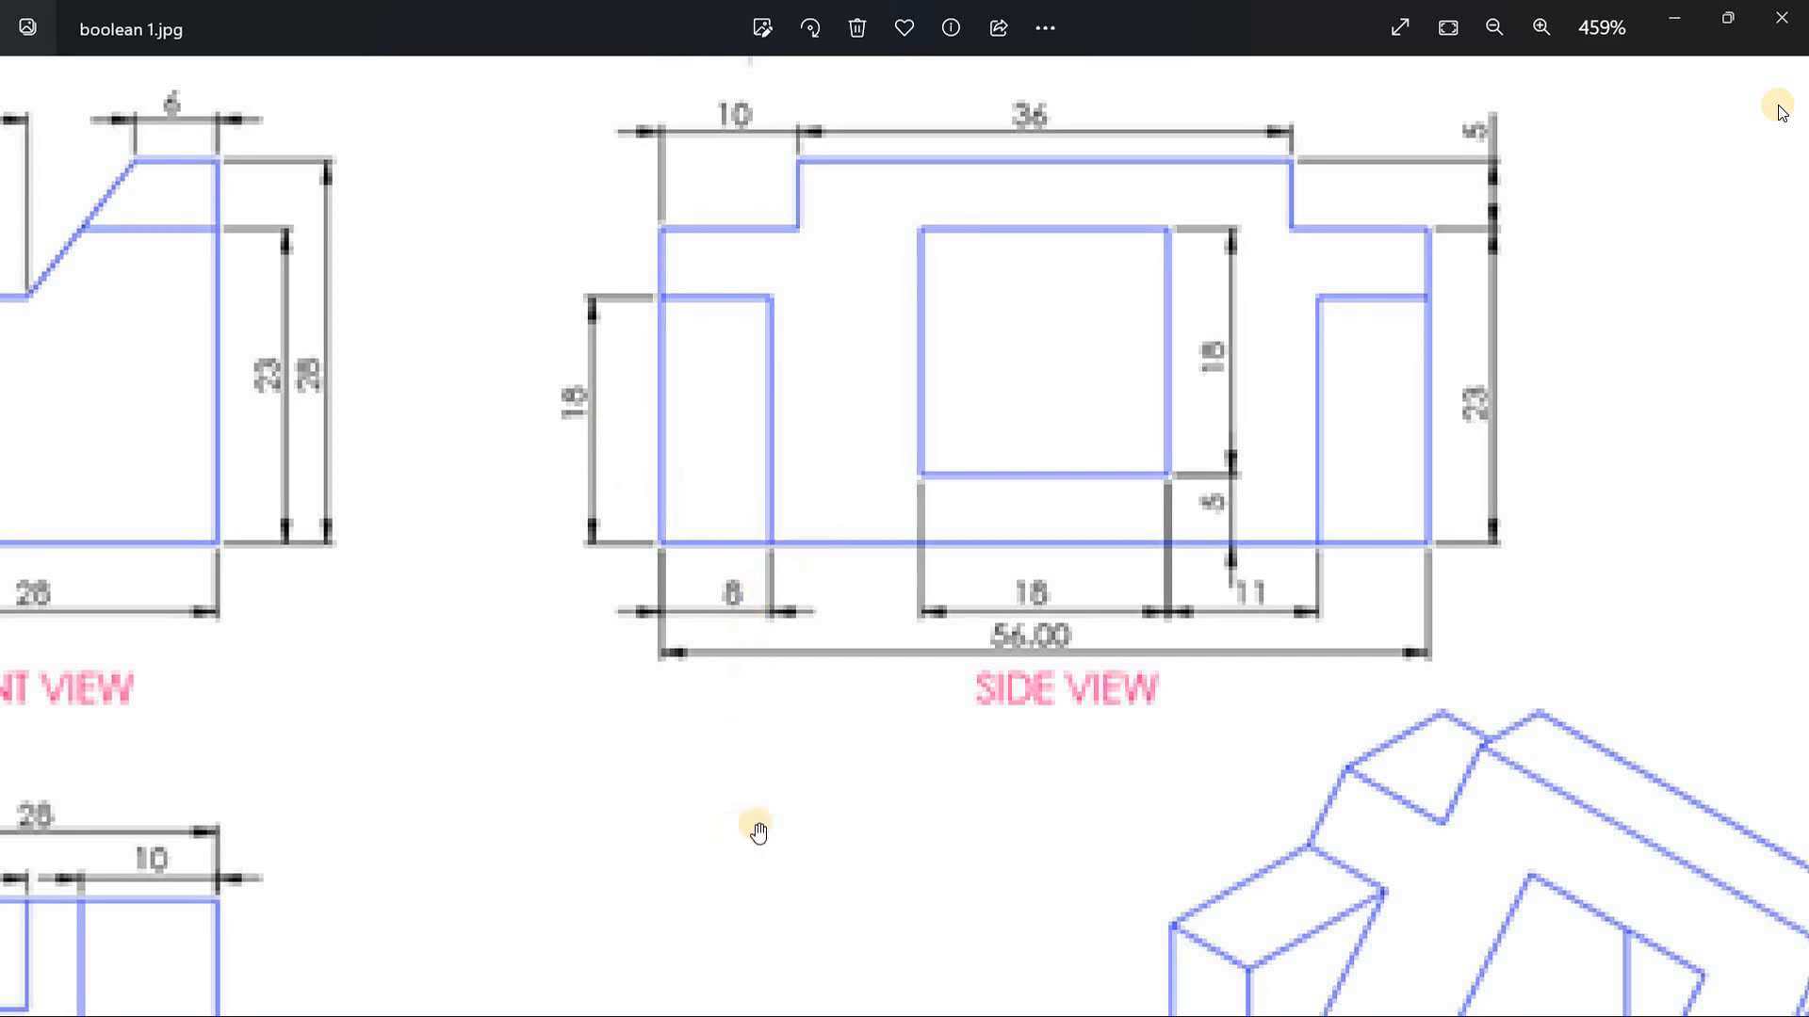
mouse_move(522, 785)
mouse_down()
mouse_move(682, 735)
mouse_move(947, 723)
mouse_move(904, 836)
mouse_move(895, 802)
mouse_up()
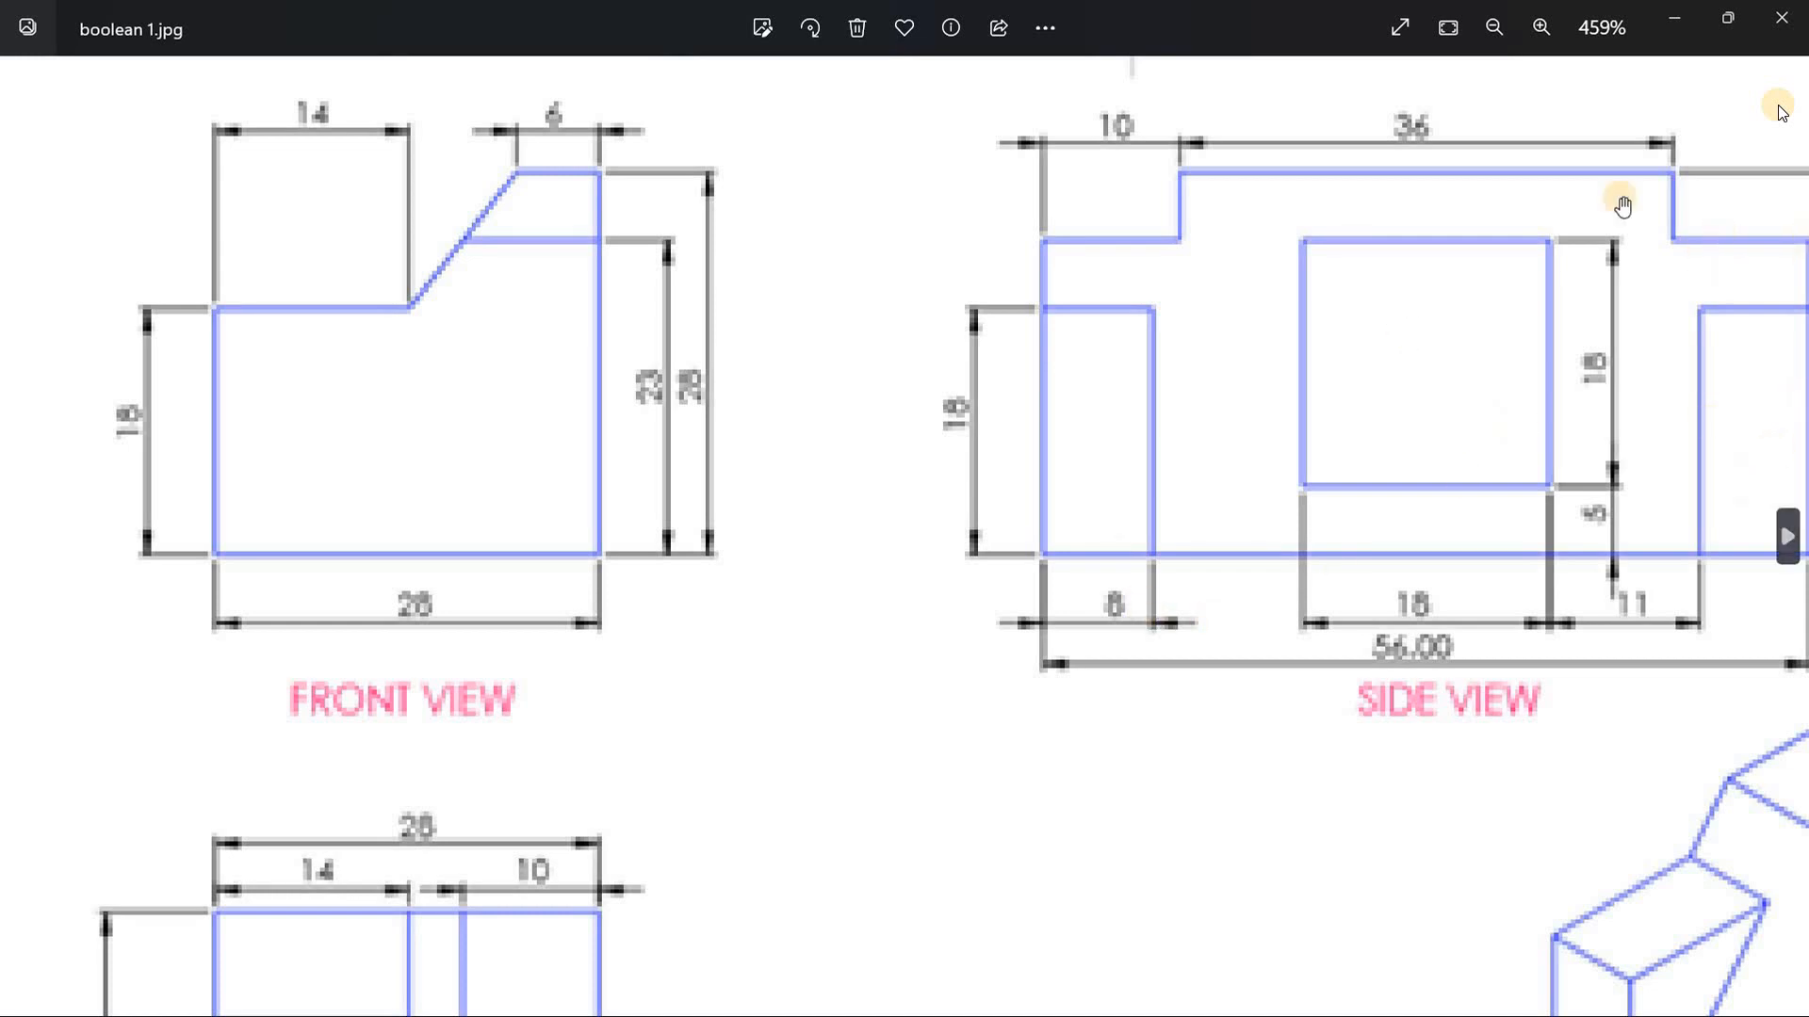
click(1681, 11)
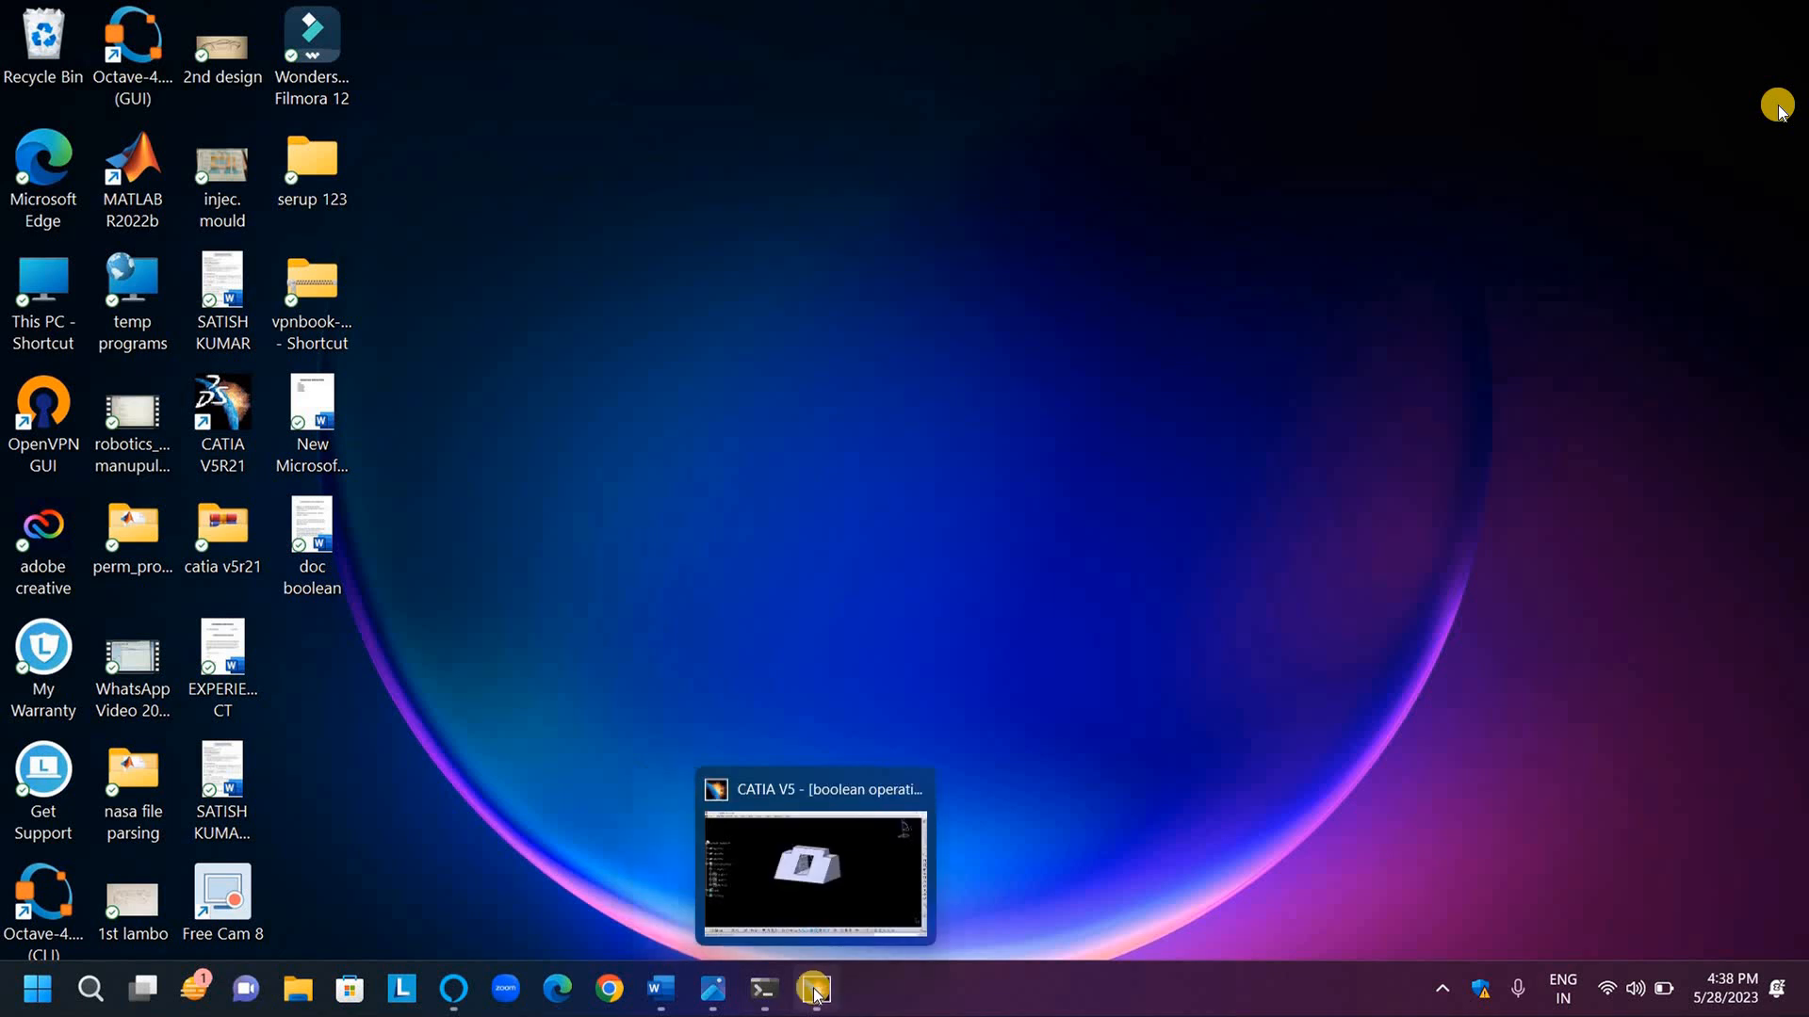
click(812, 853)
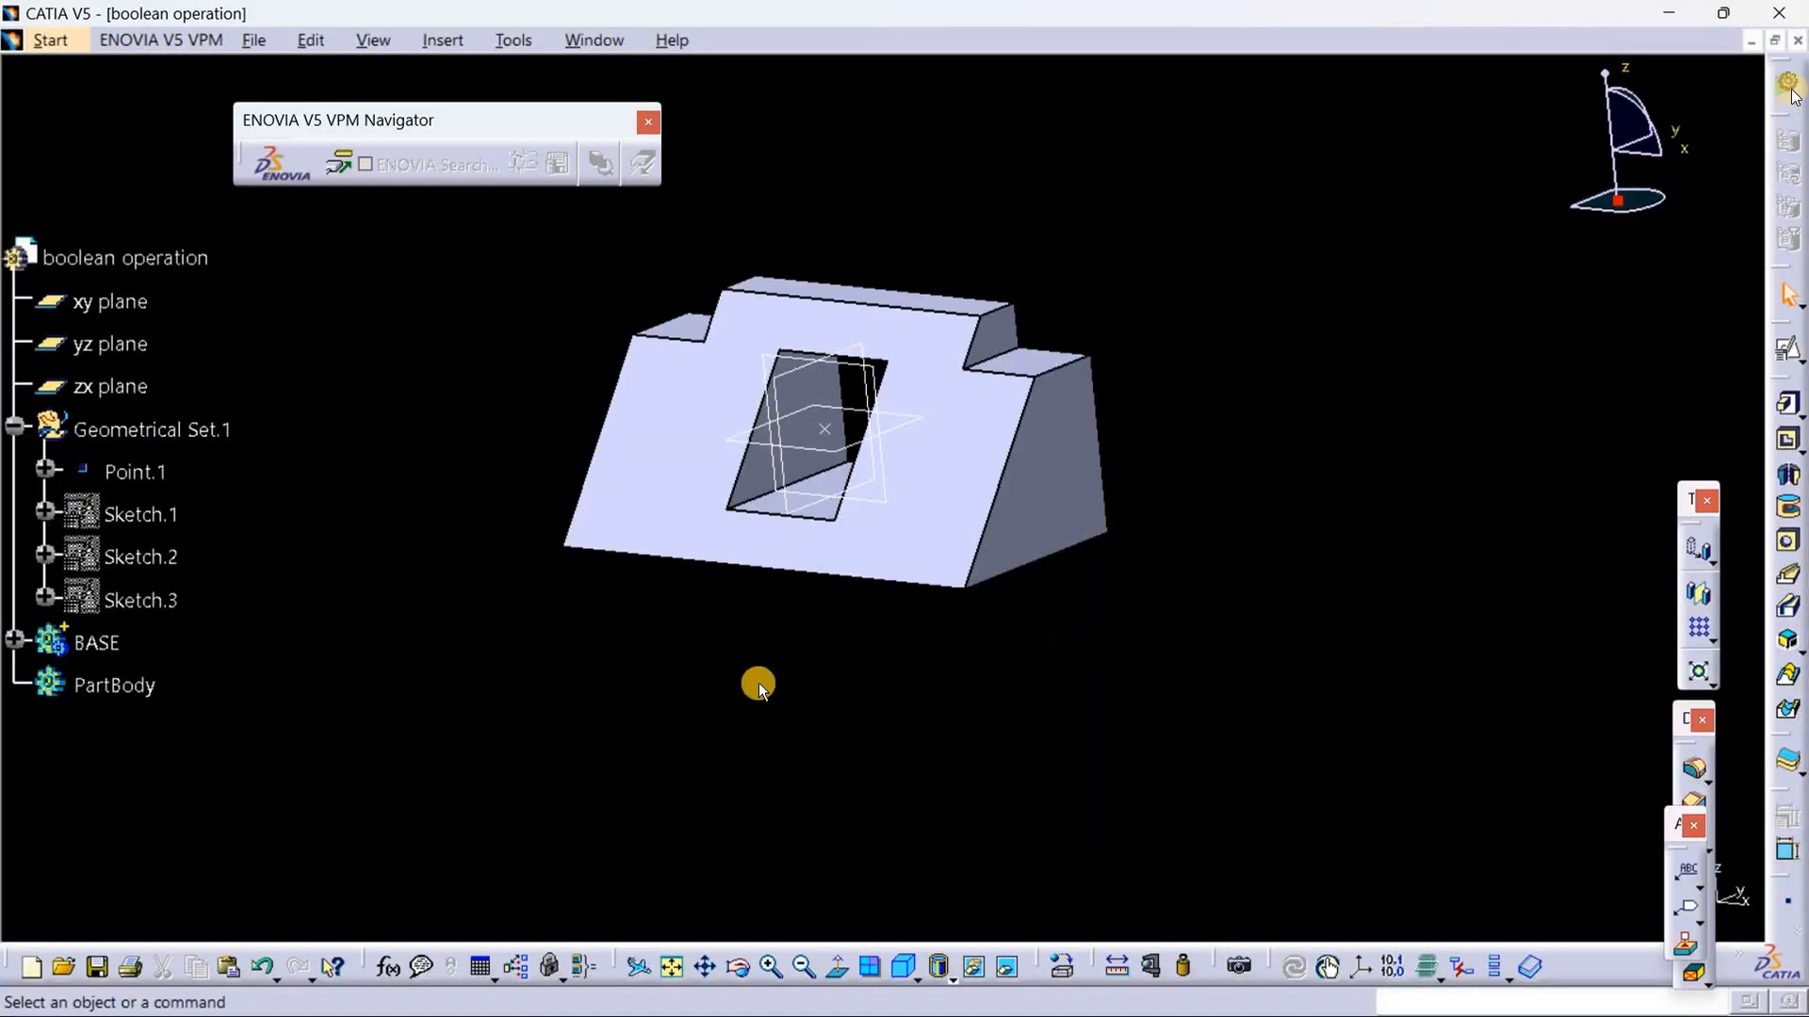
Step: Define Geometrical Set.1 as the in-work object
middle_drag(949, 682, 594, 624)
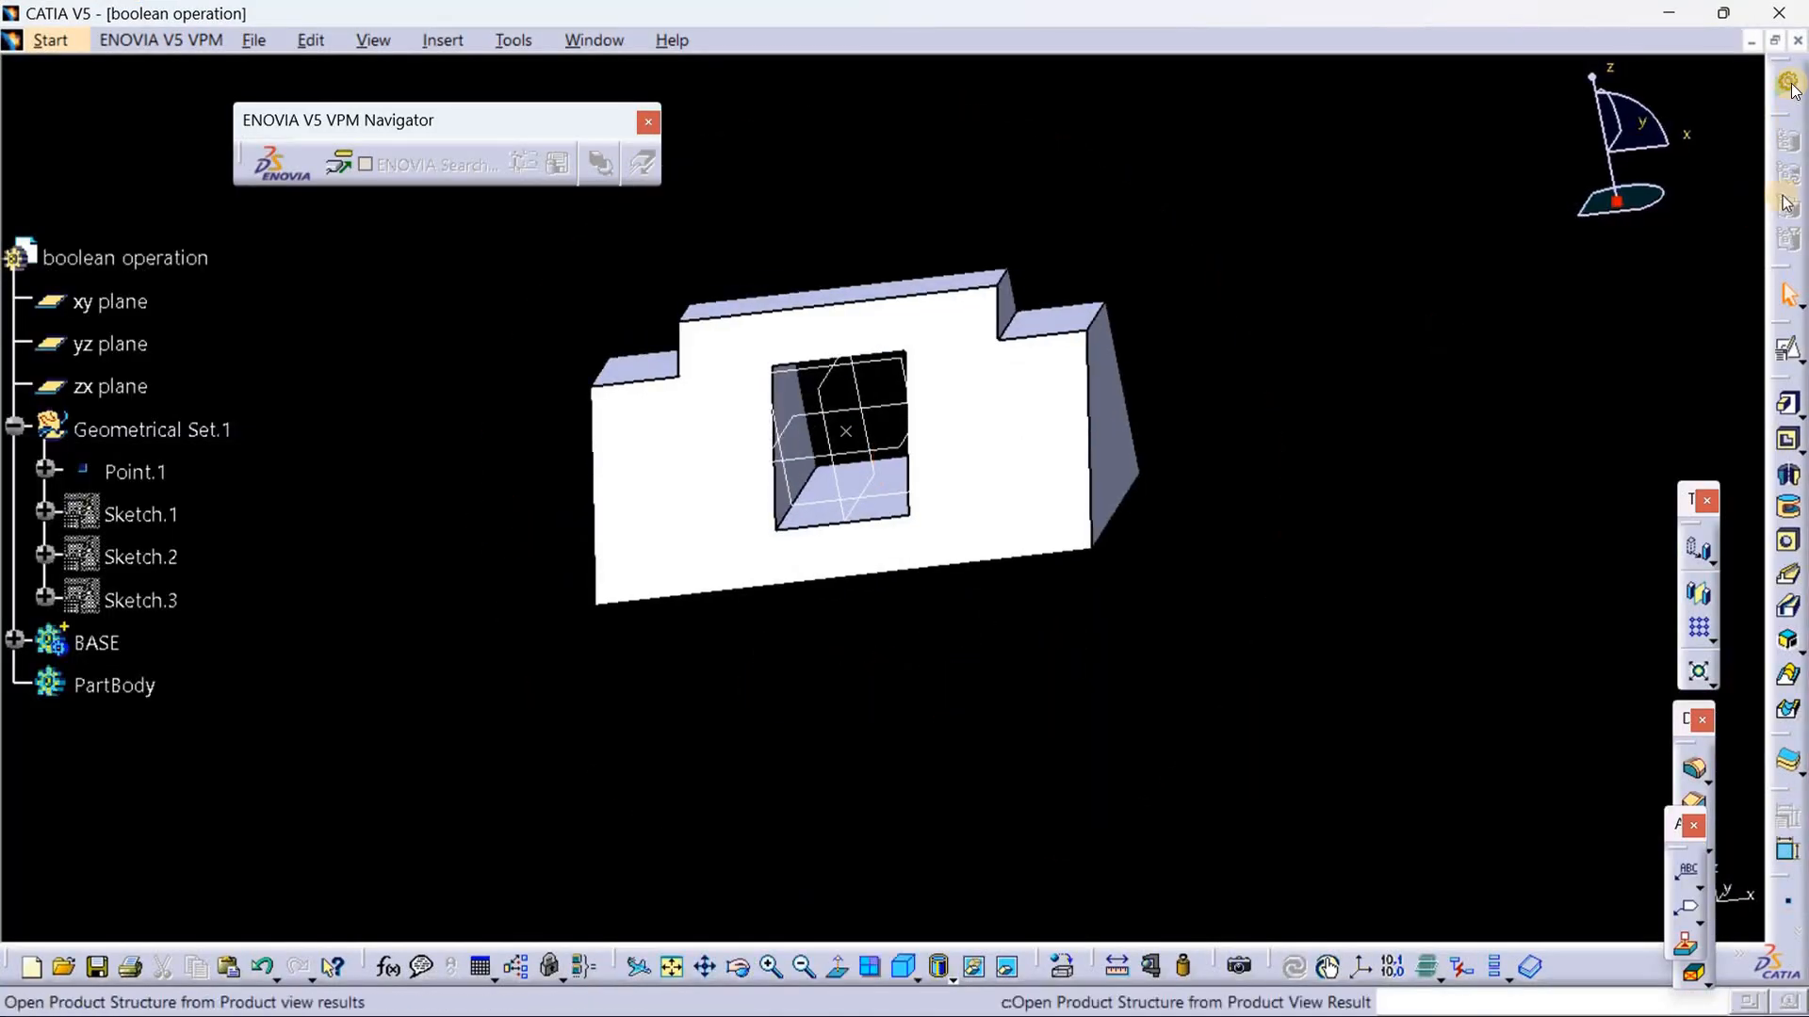
right_click(170, 430)
click(234, 608)
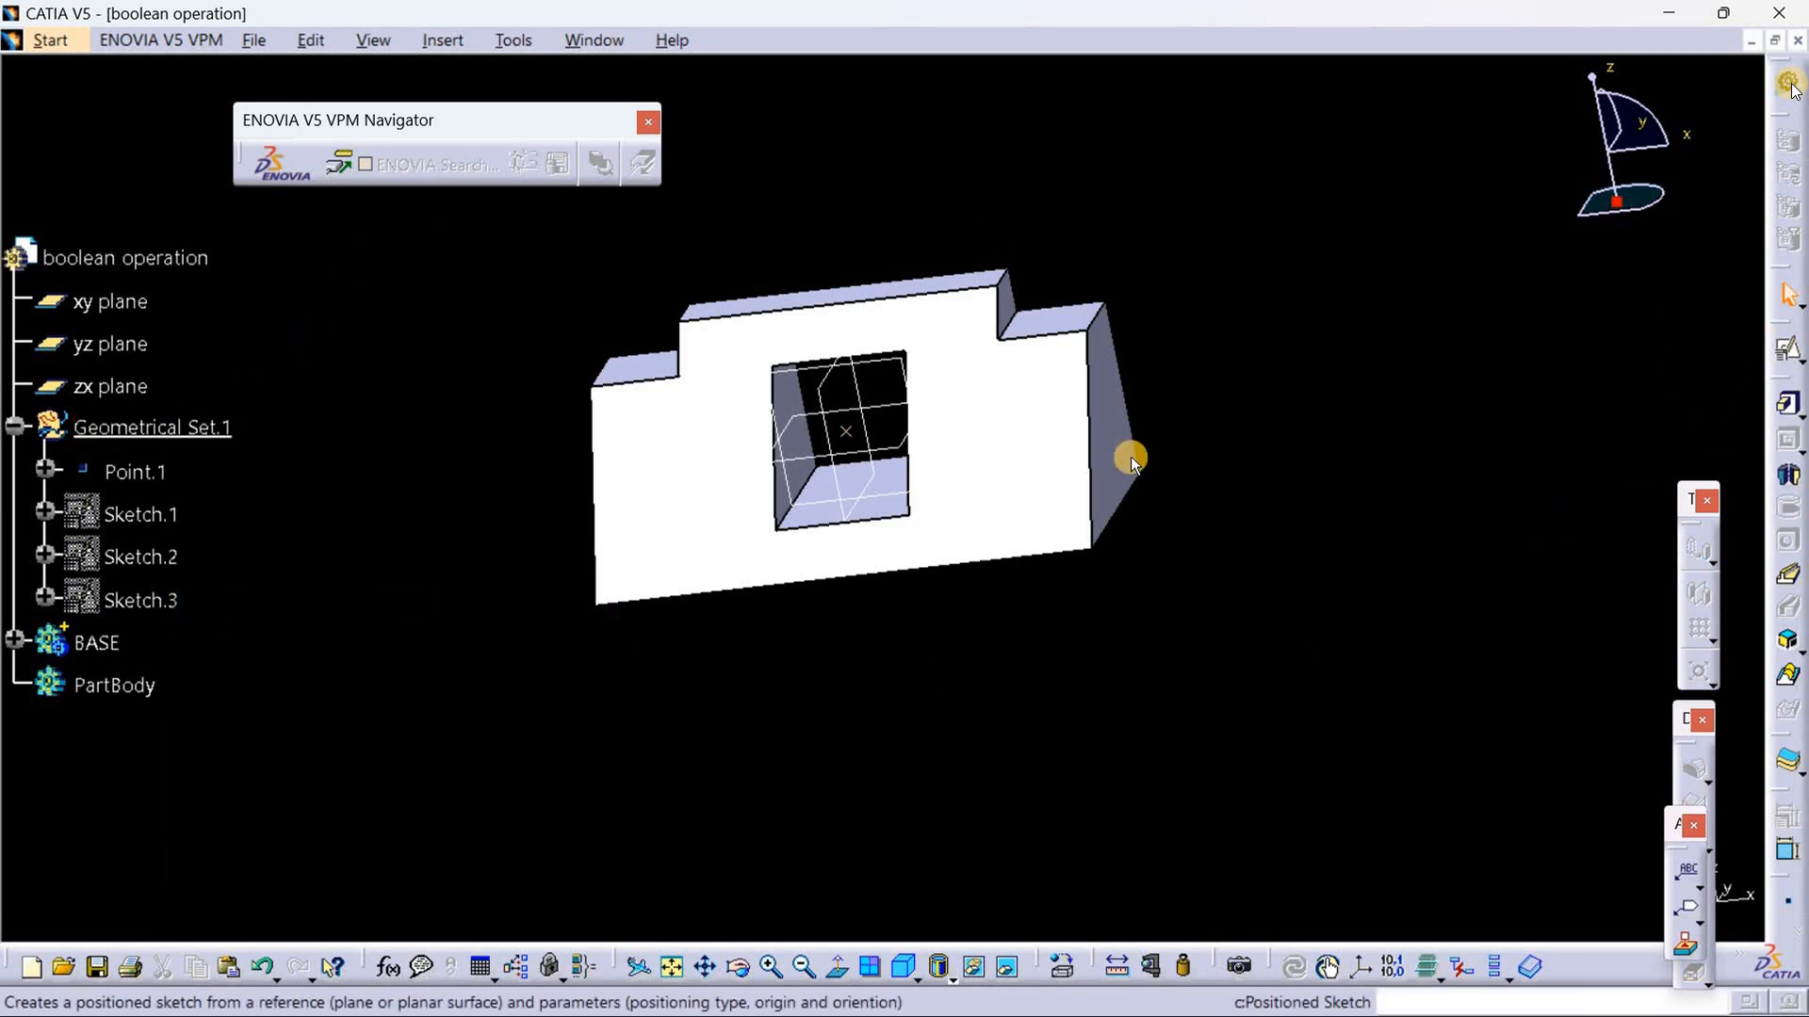
Step: Create a positioned sketch on the zx plane with its origin projected from Point.1 and the H direction reversed
click(872, 361)
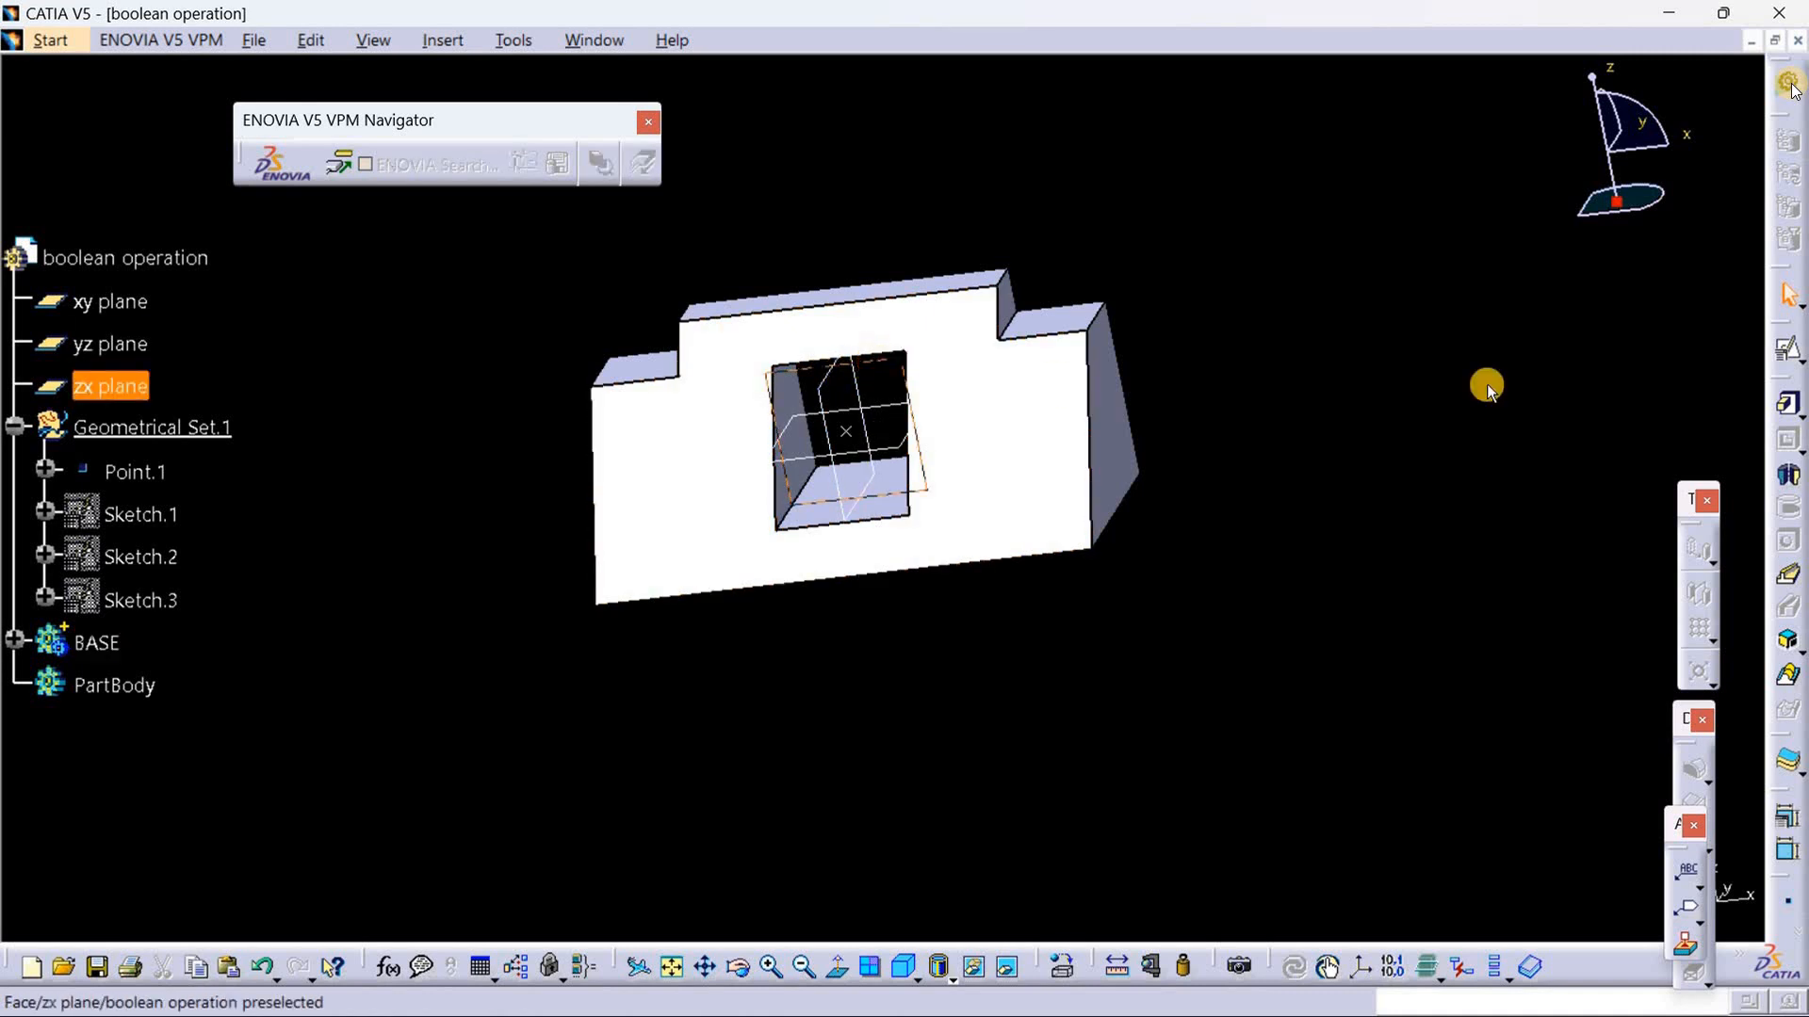
click(1802, 364)
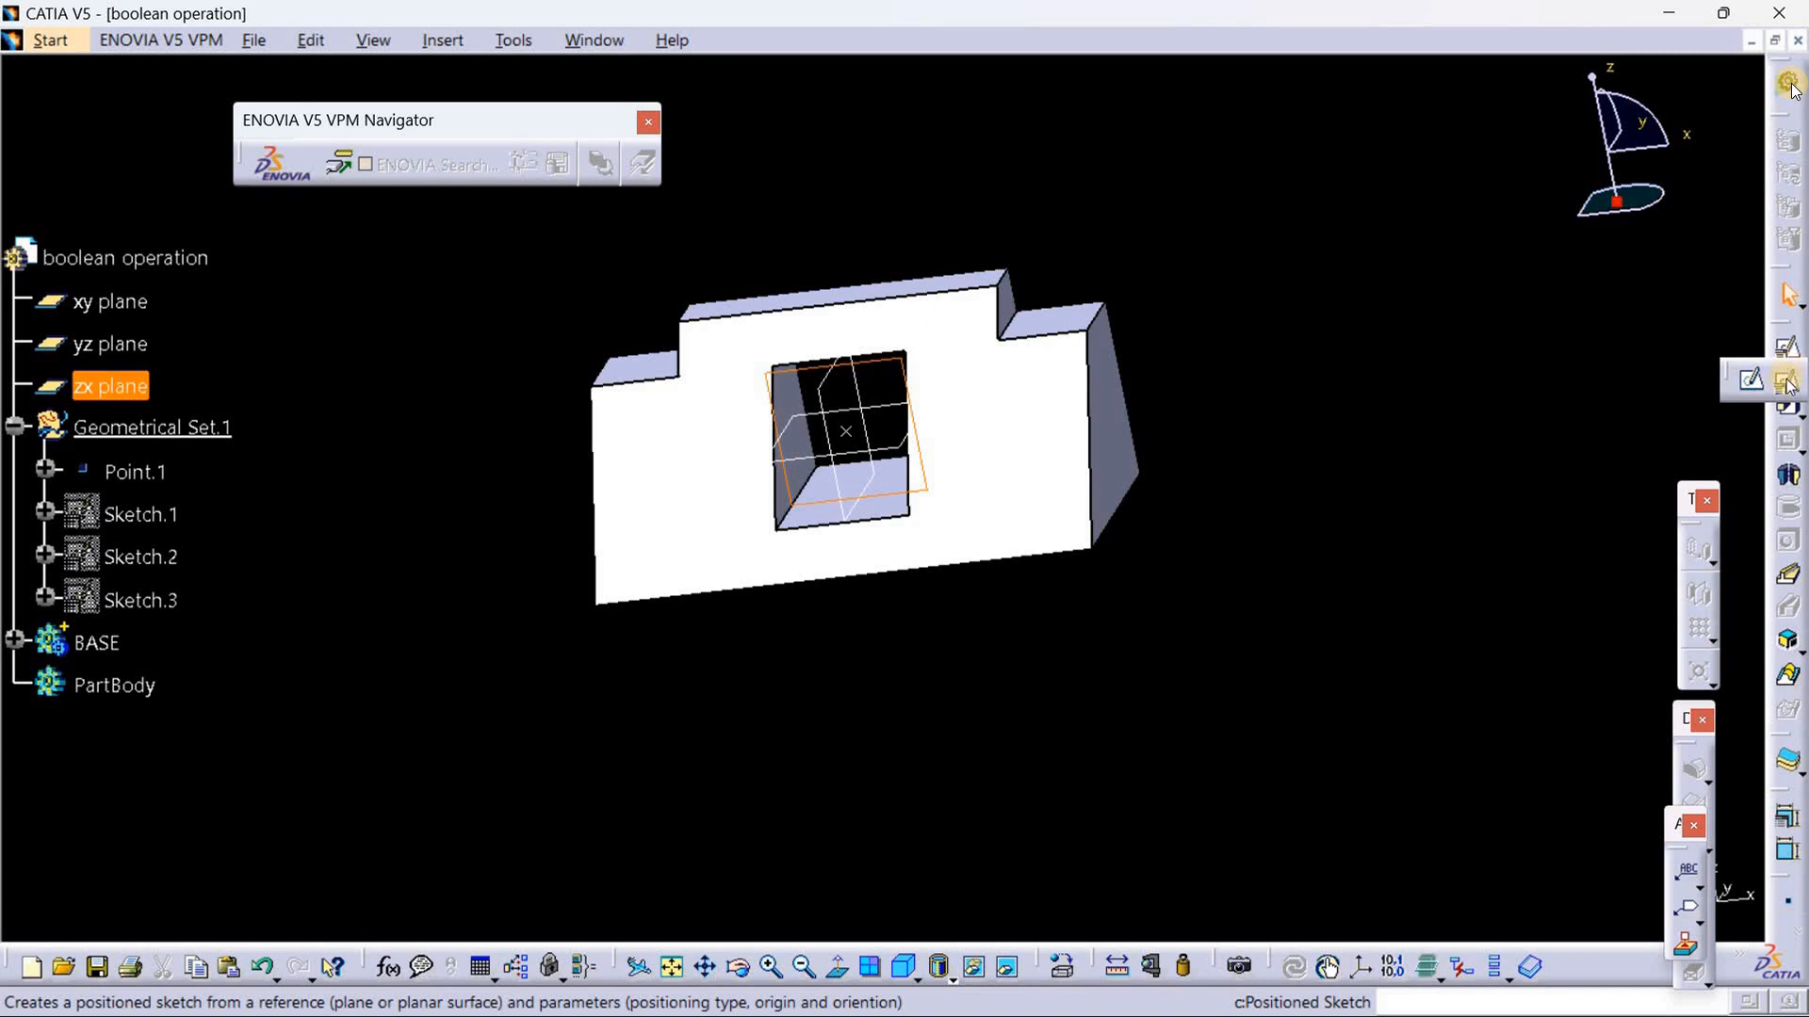
click(1786, 379)
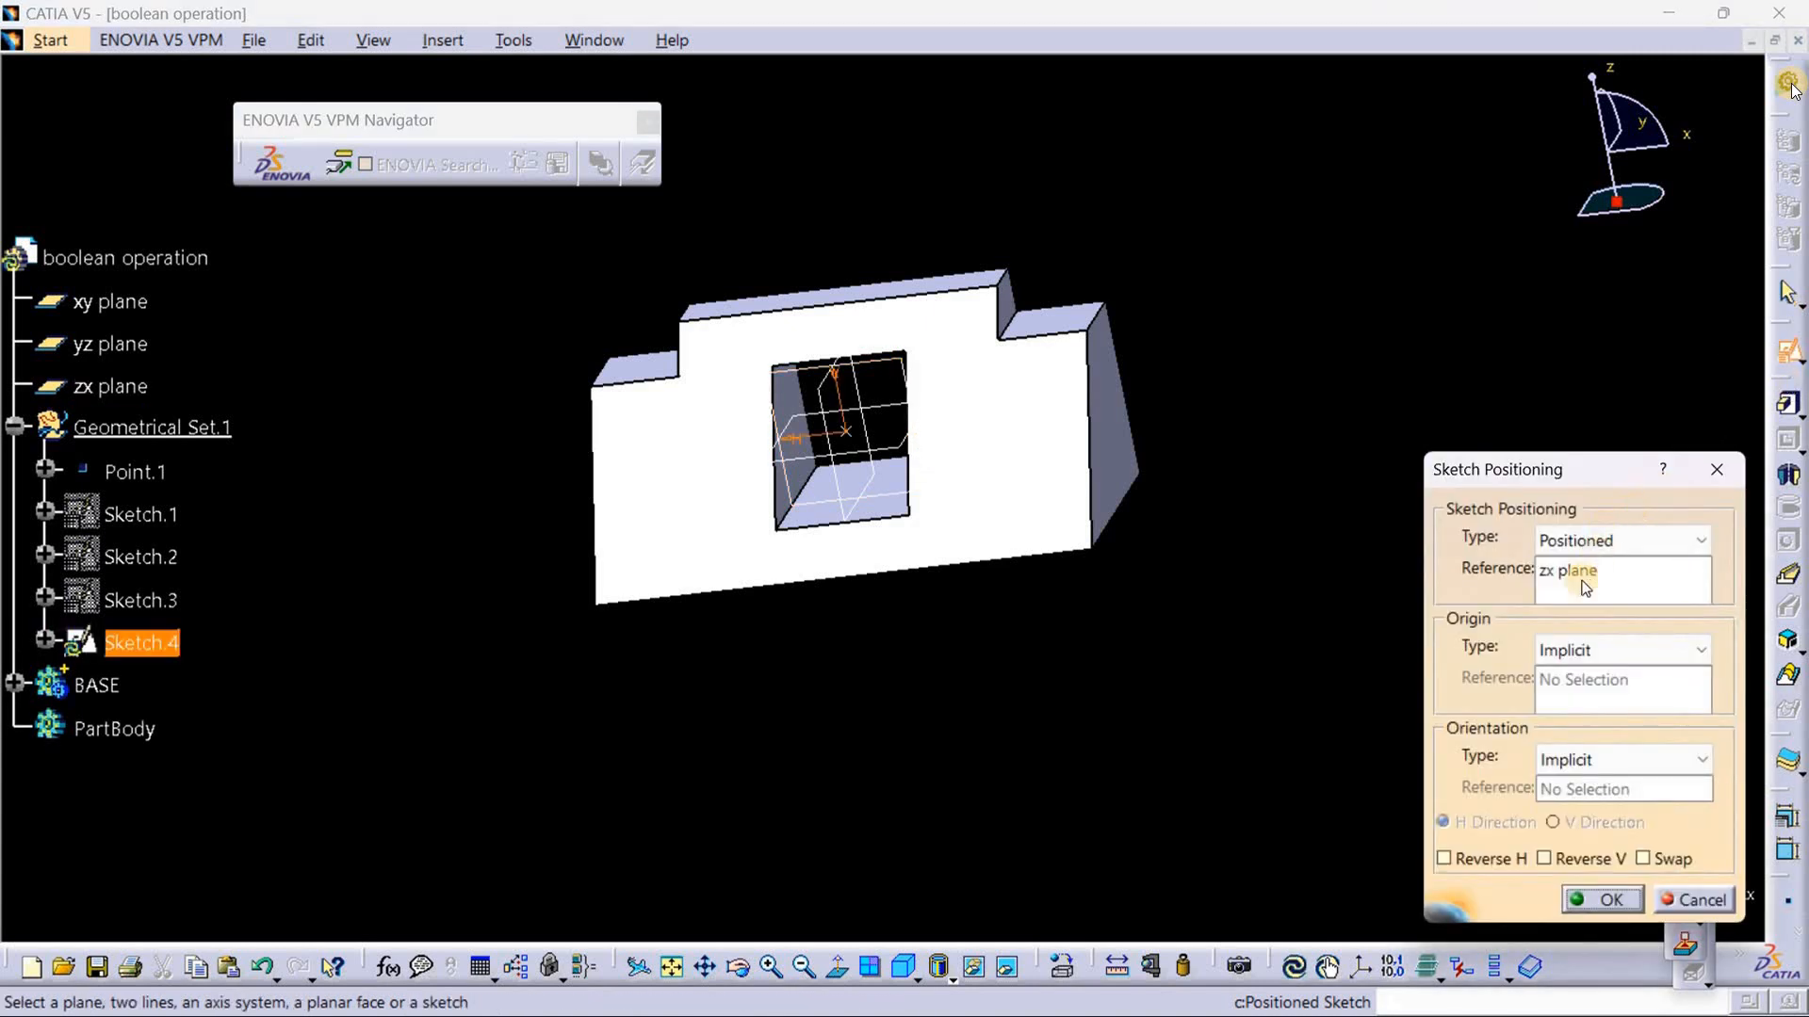
click(1579, 657)
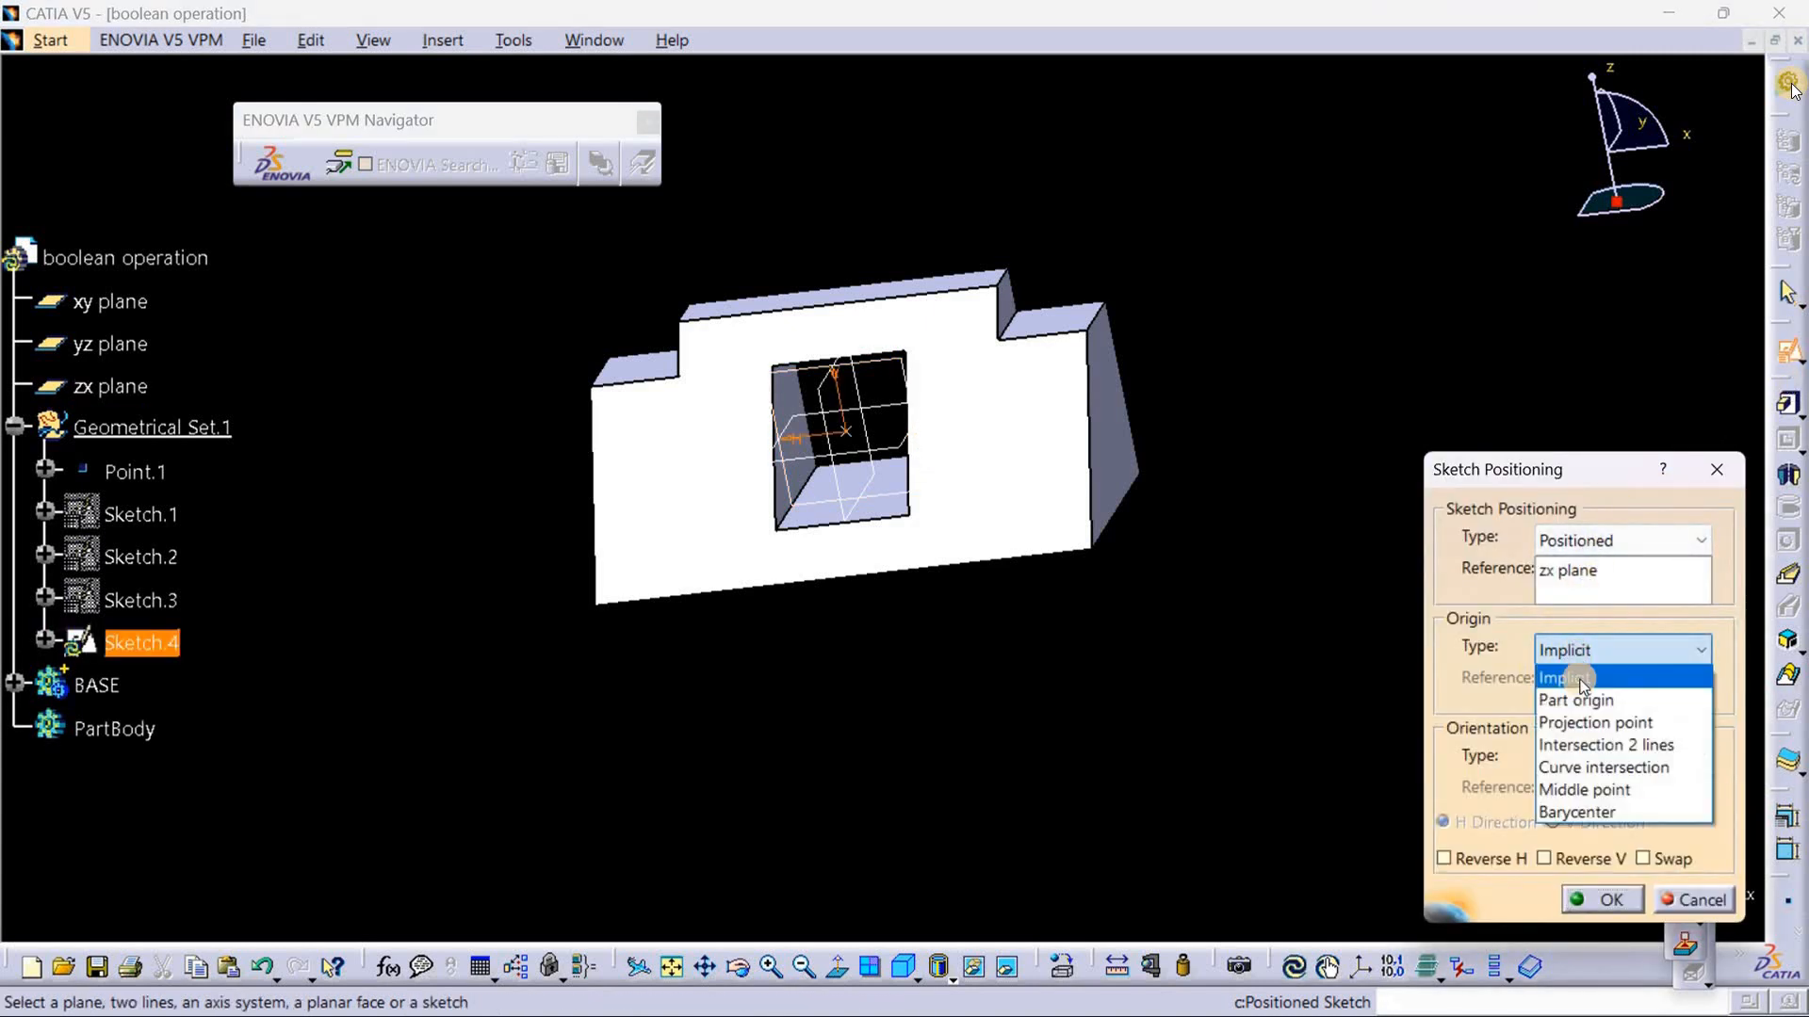
click(1583, 722)
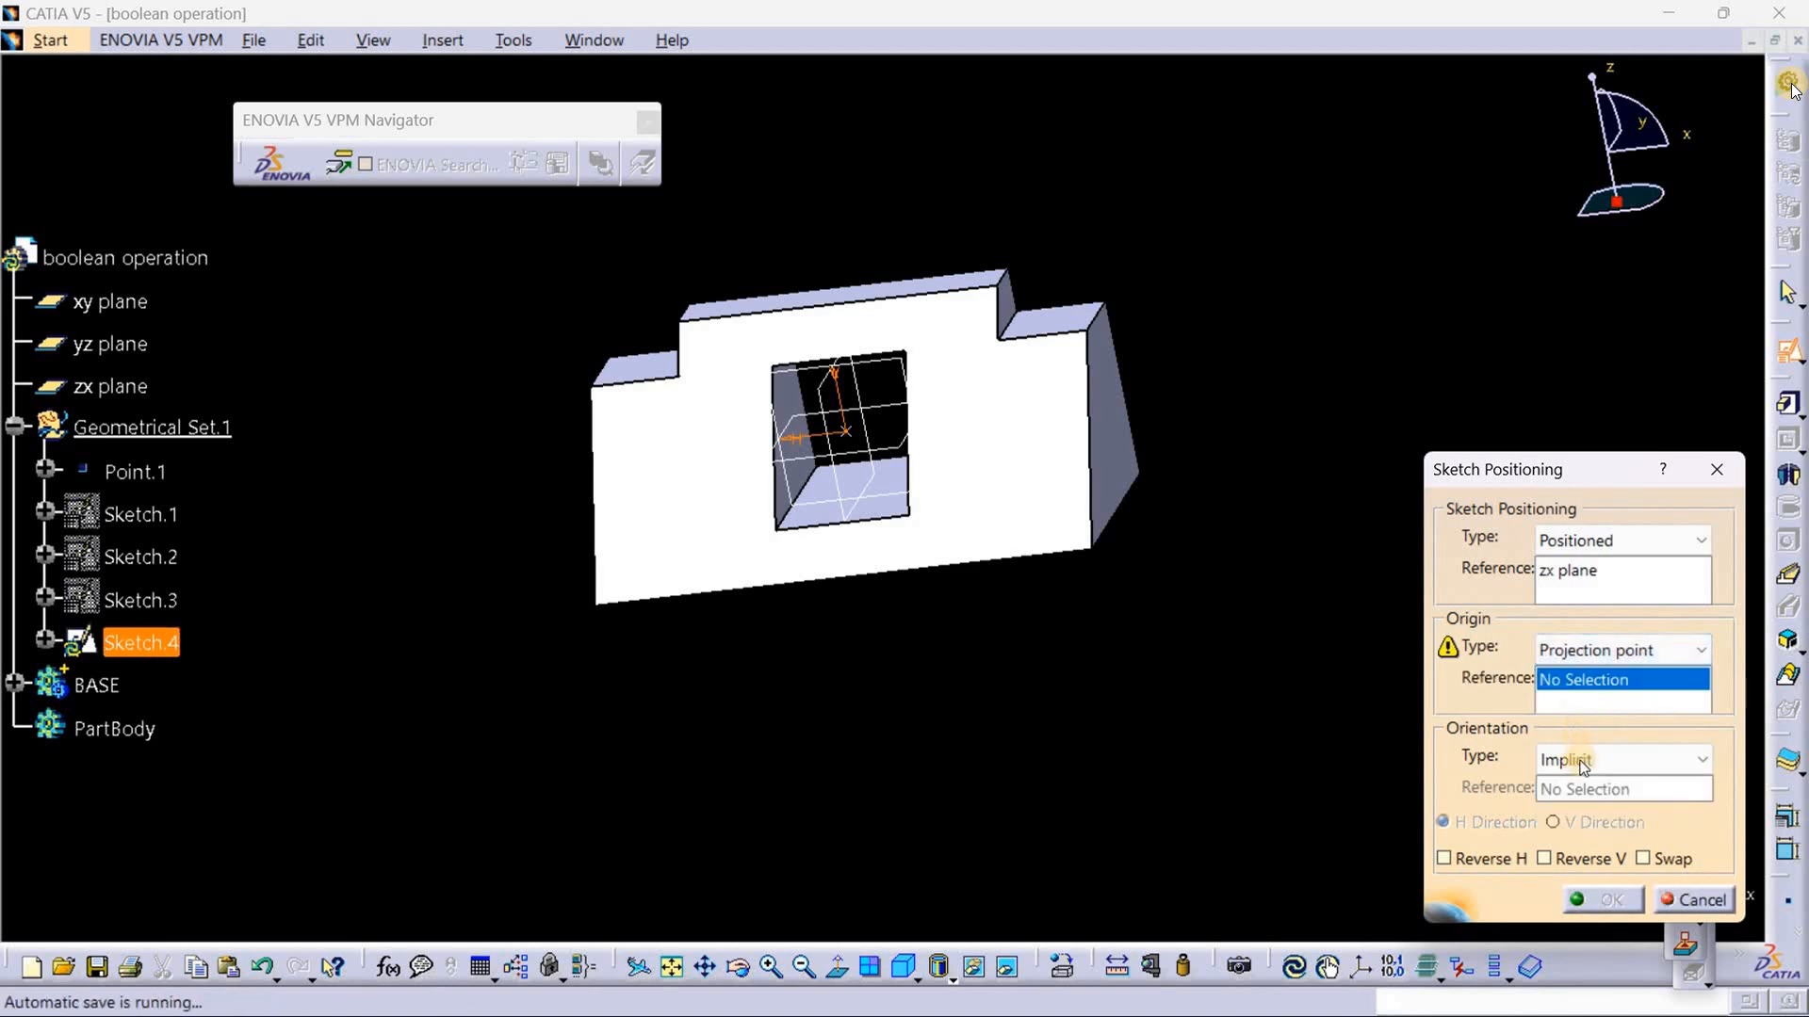
click(847, 431)
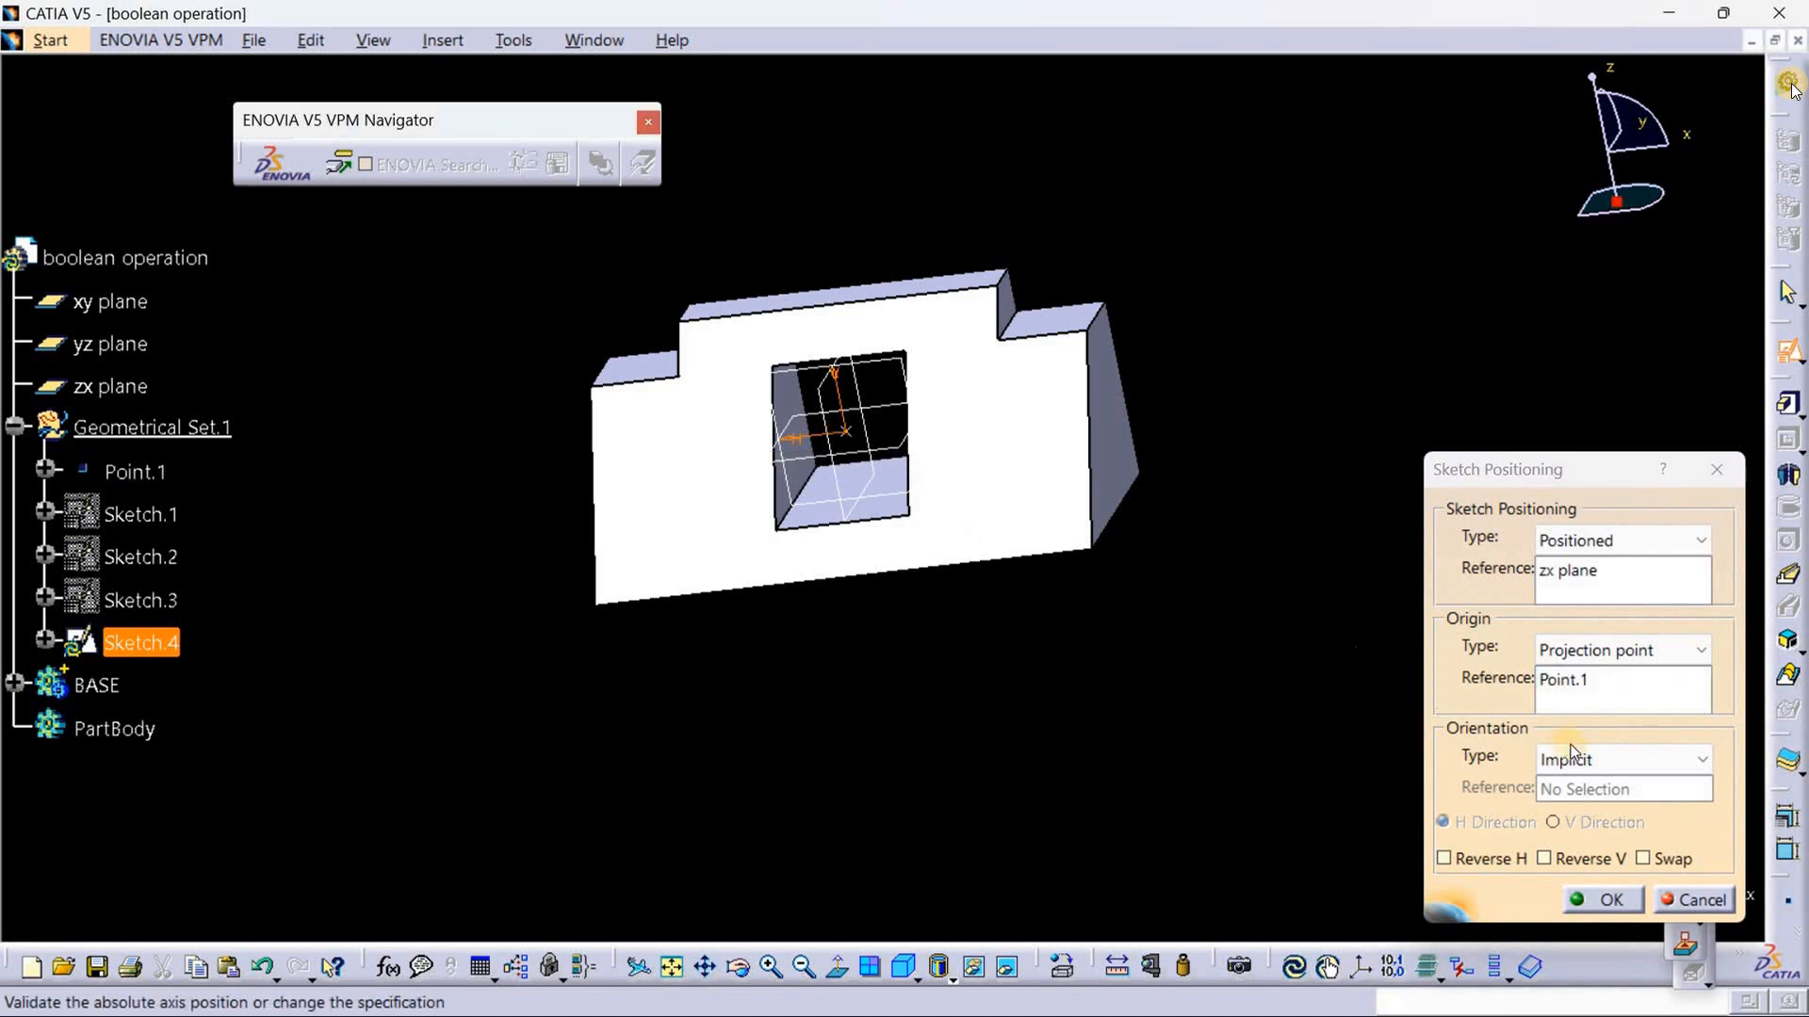
click(1490, 864)
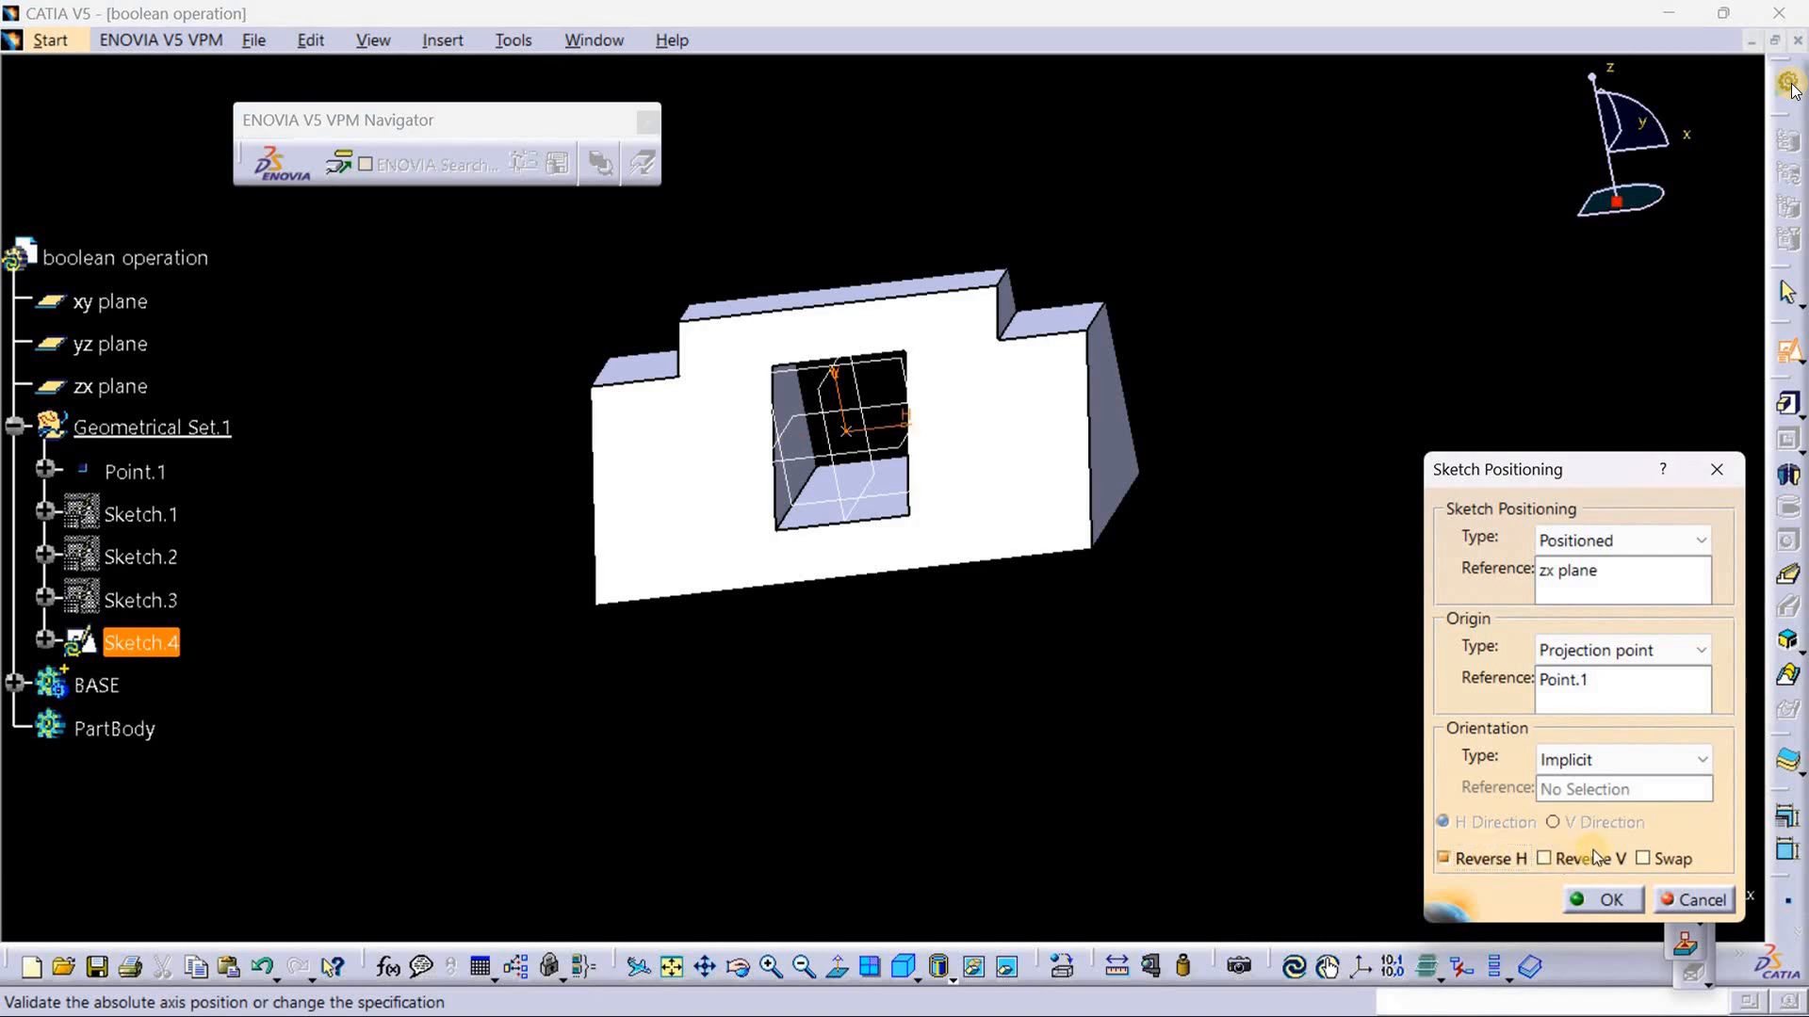
click(1607, 901)
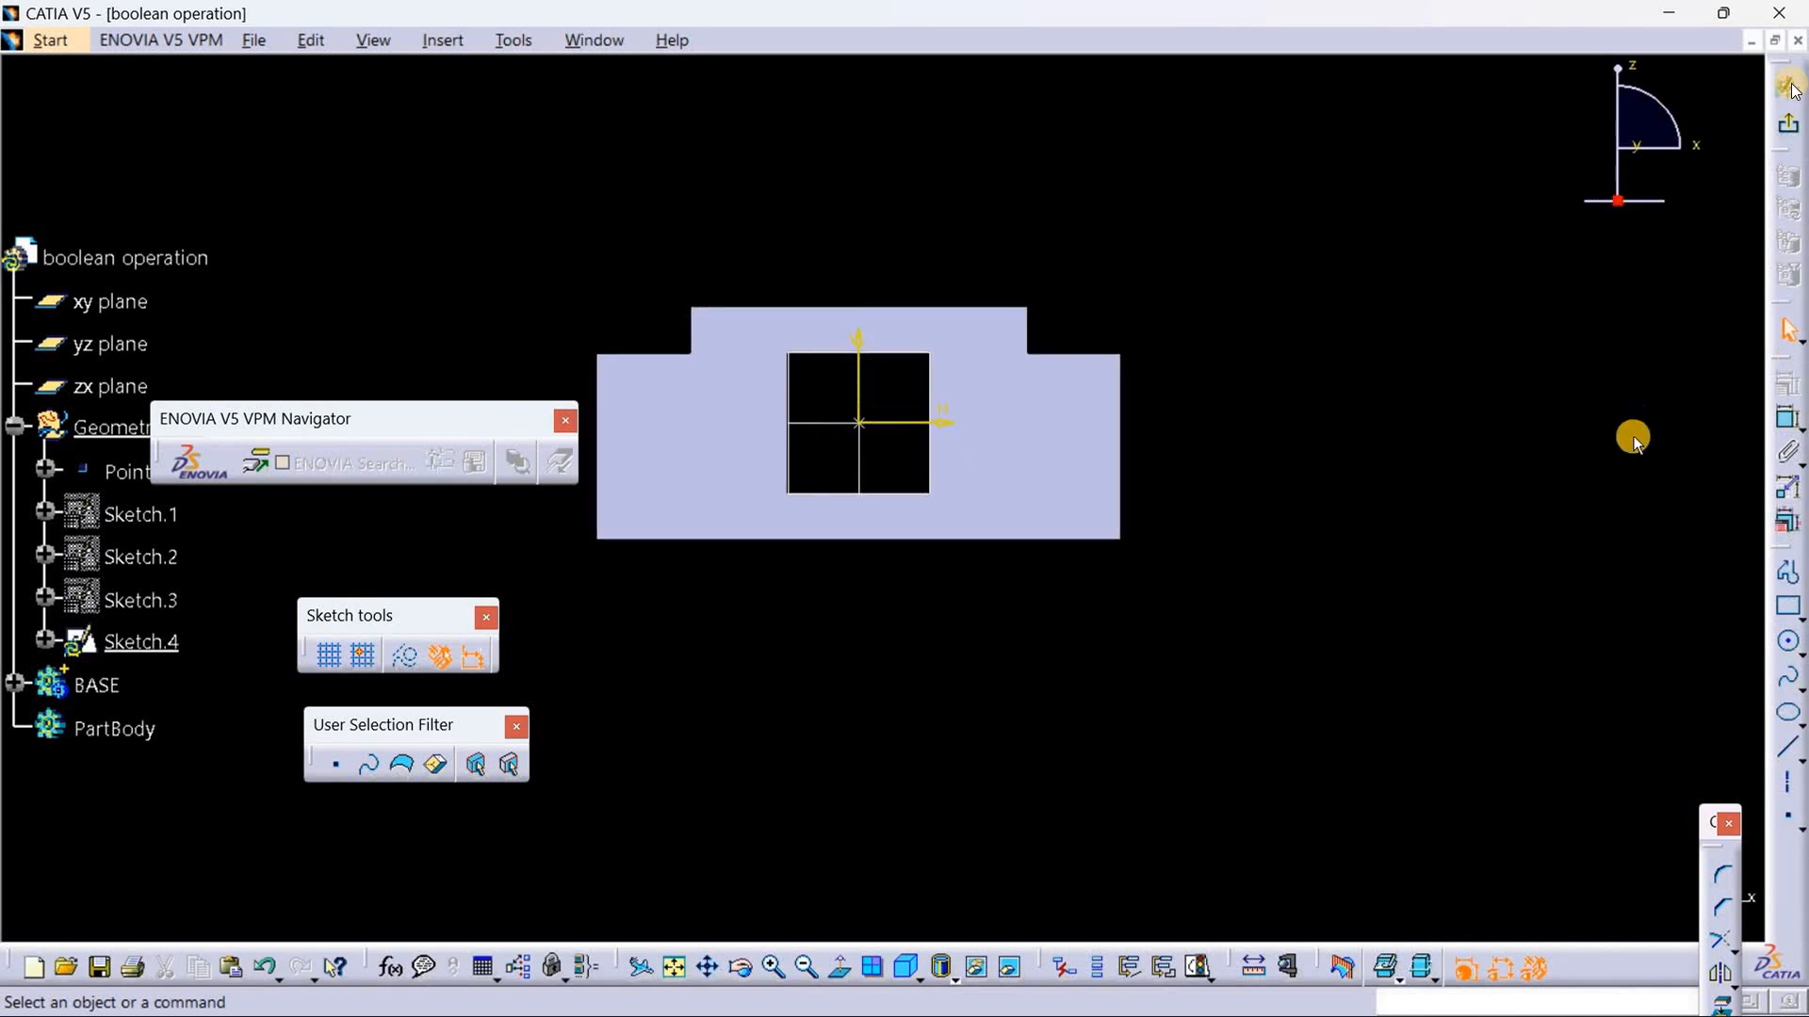
Step: Sketch a rectangle about 6.5 mm wide and 12 mm high just inside the block's lower right corner
click(1790, 607)
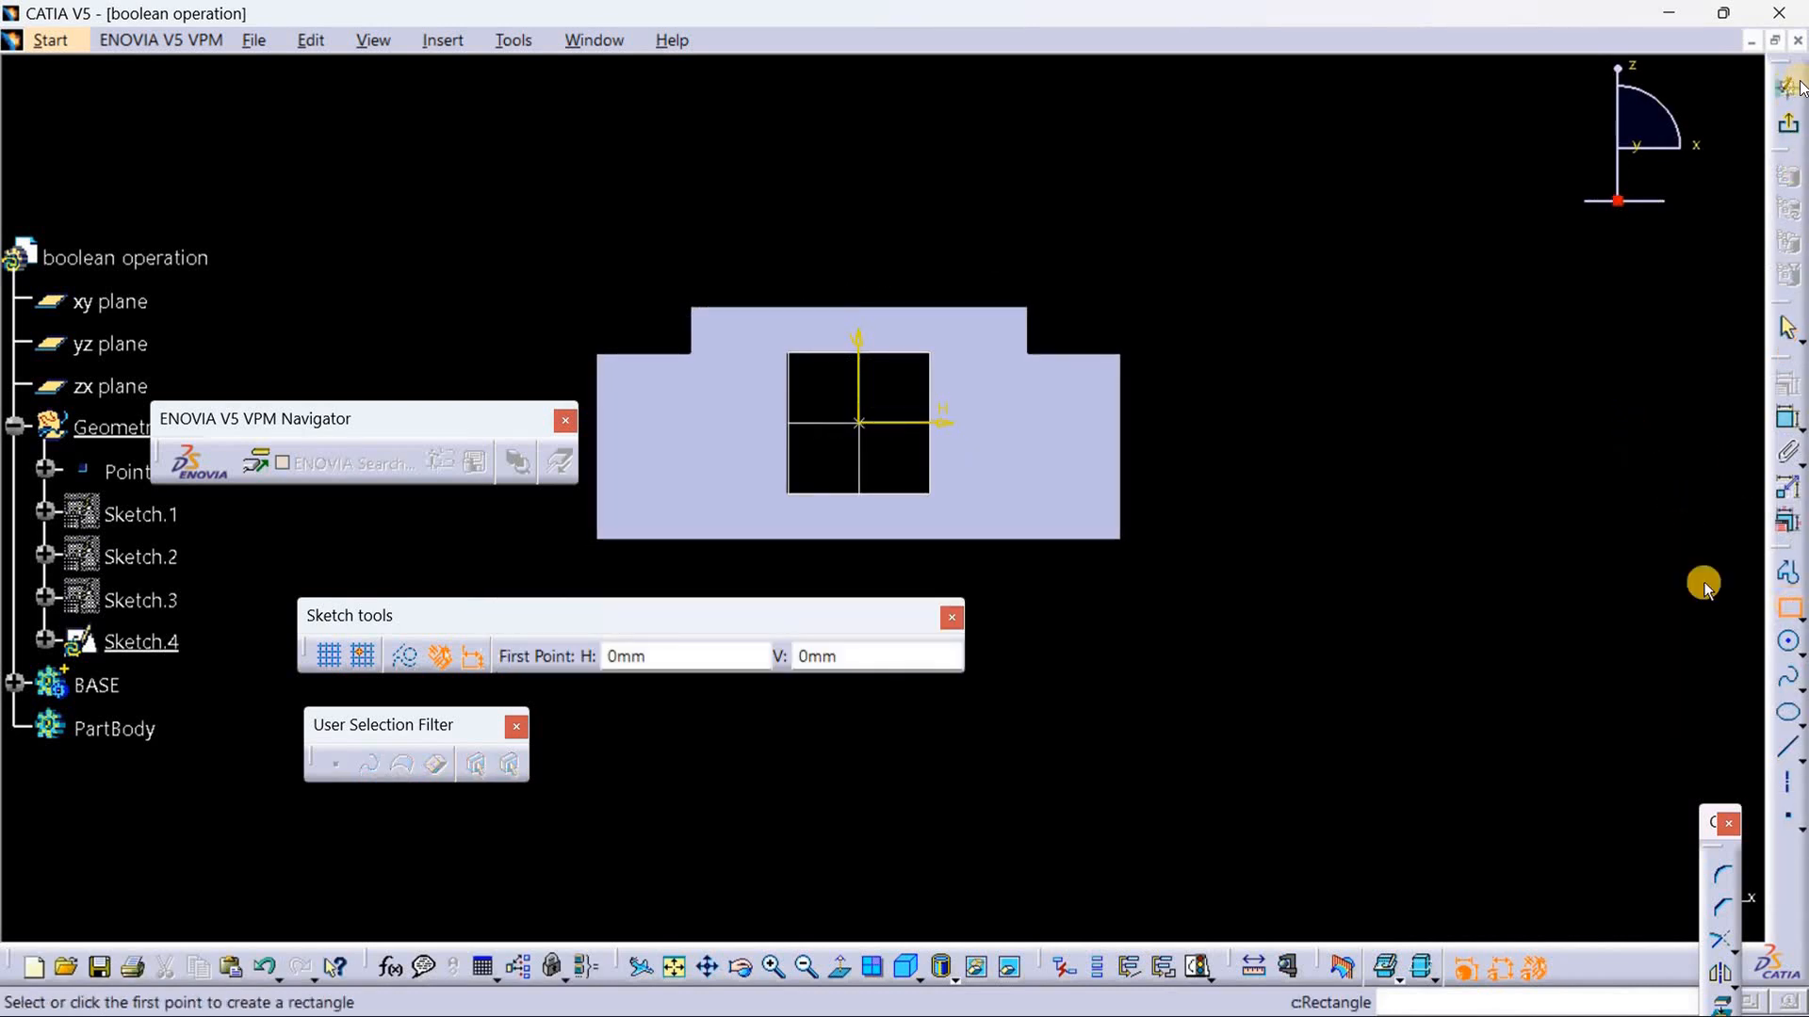
click(1048, 416)
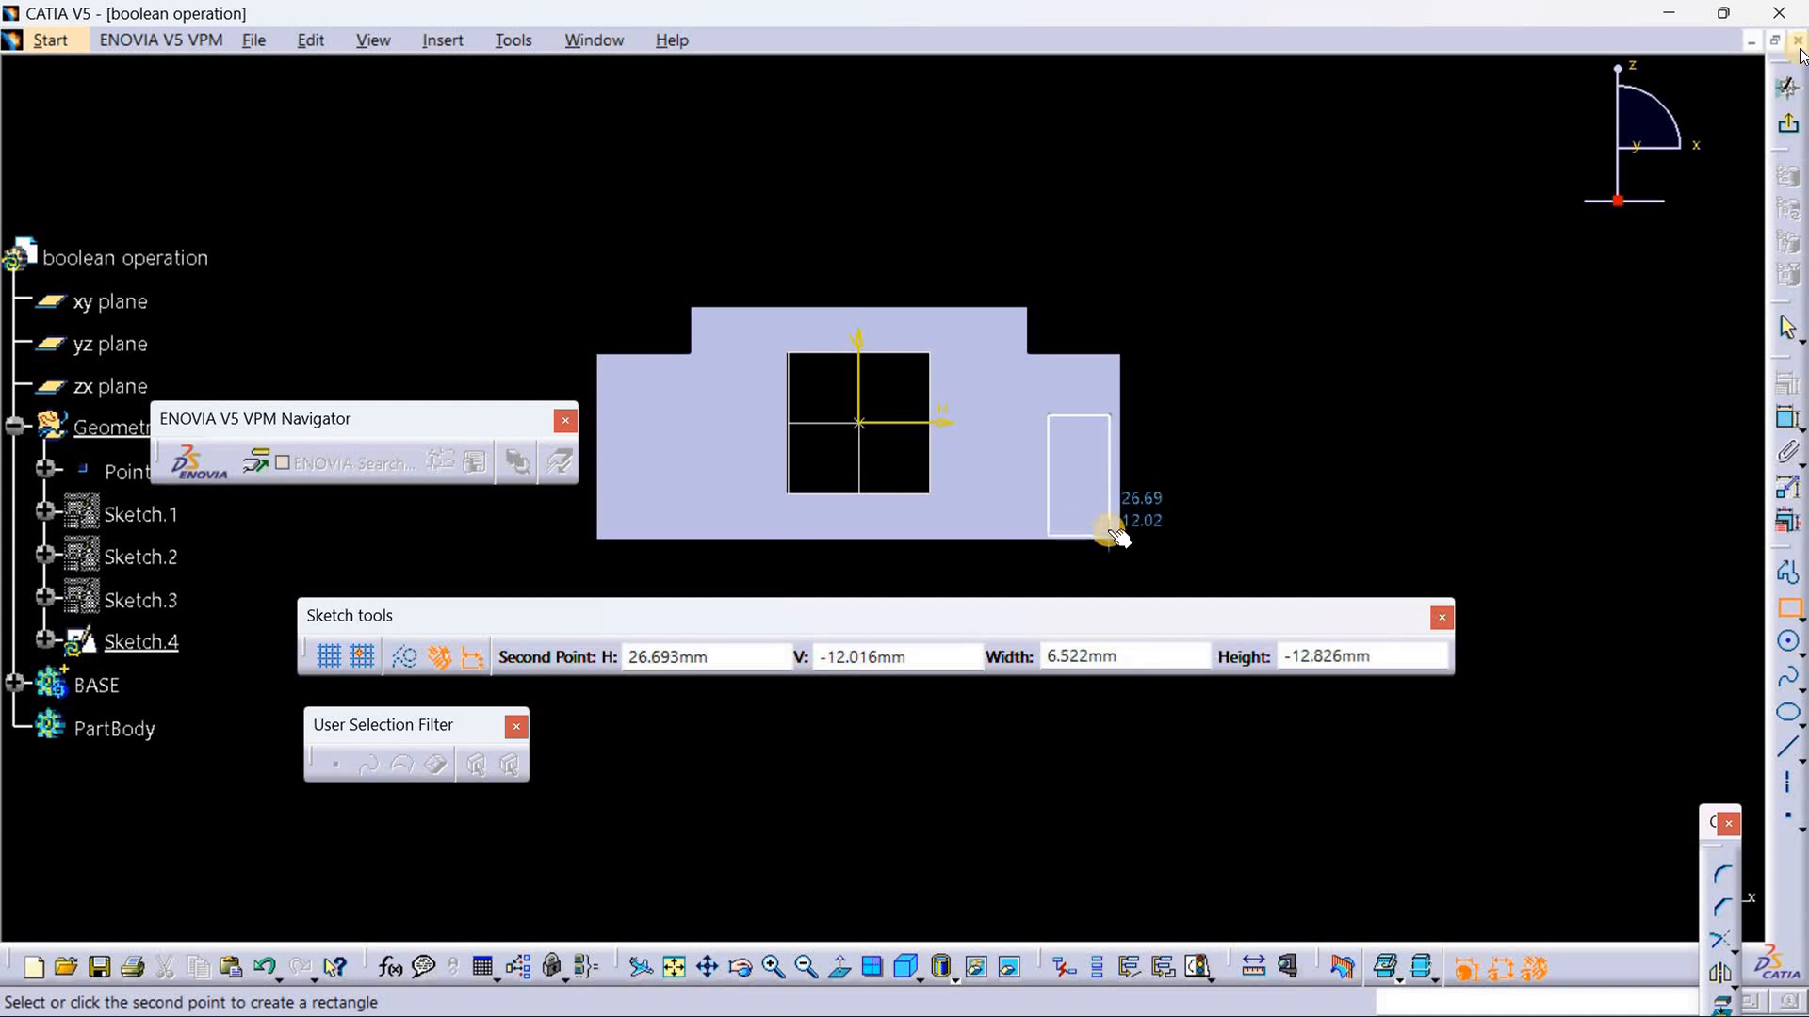
click(1110, 534)
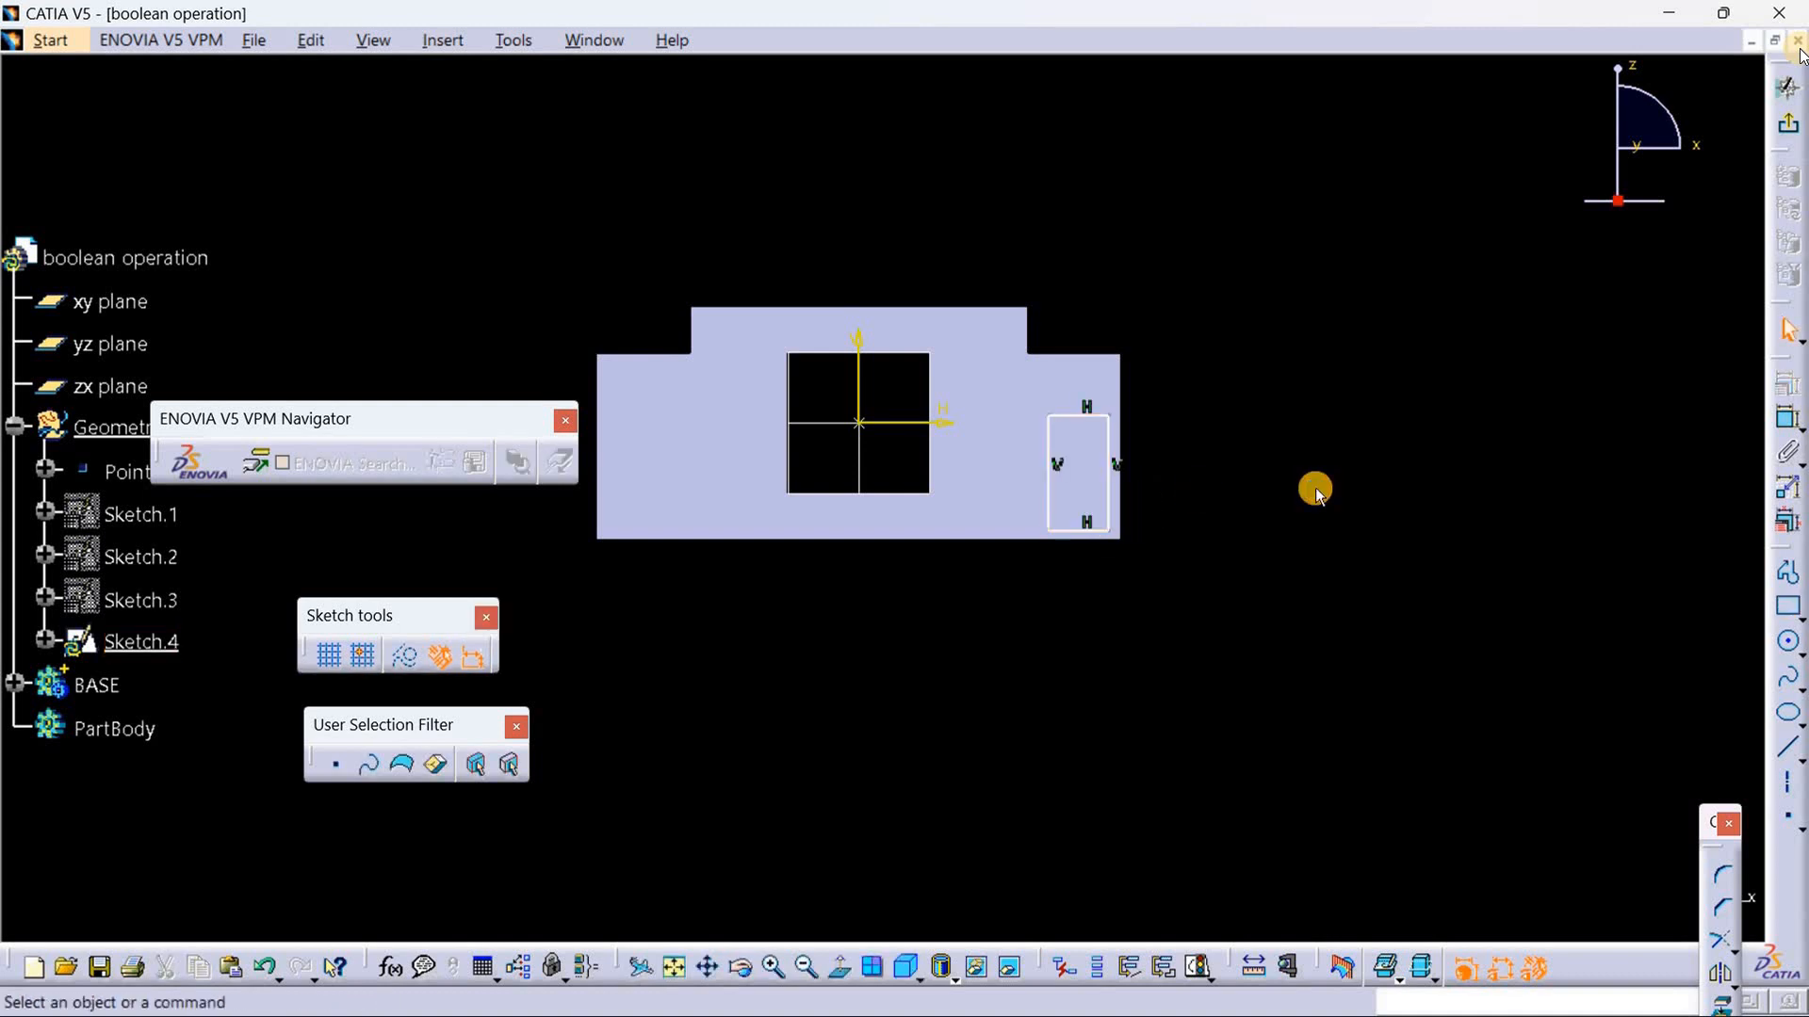
Step: Constrain the rectangle's bottom line to be coincident with the block's bottom edge
click(1084, 534)
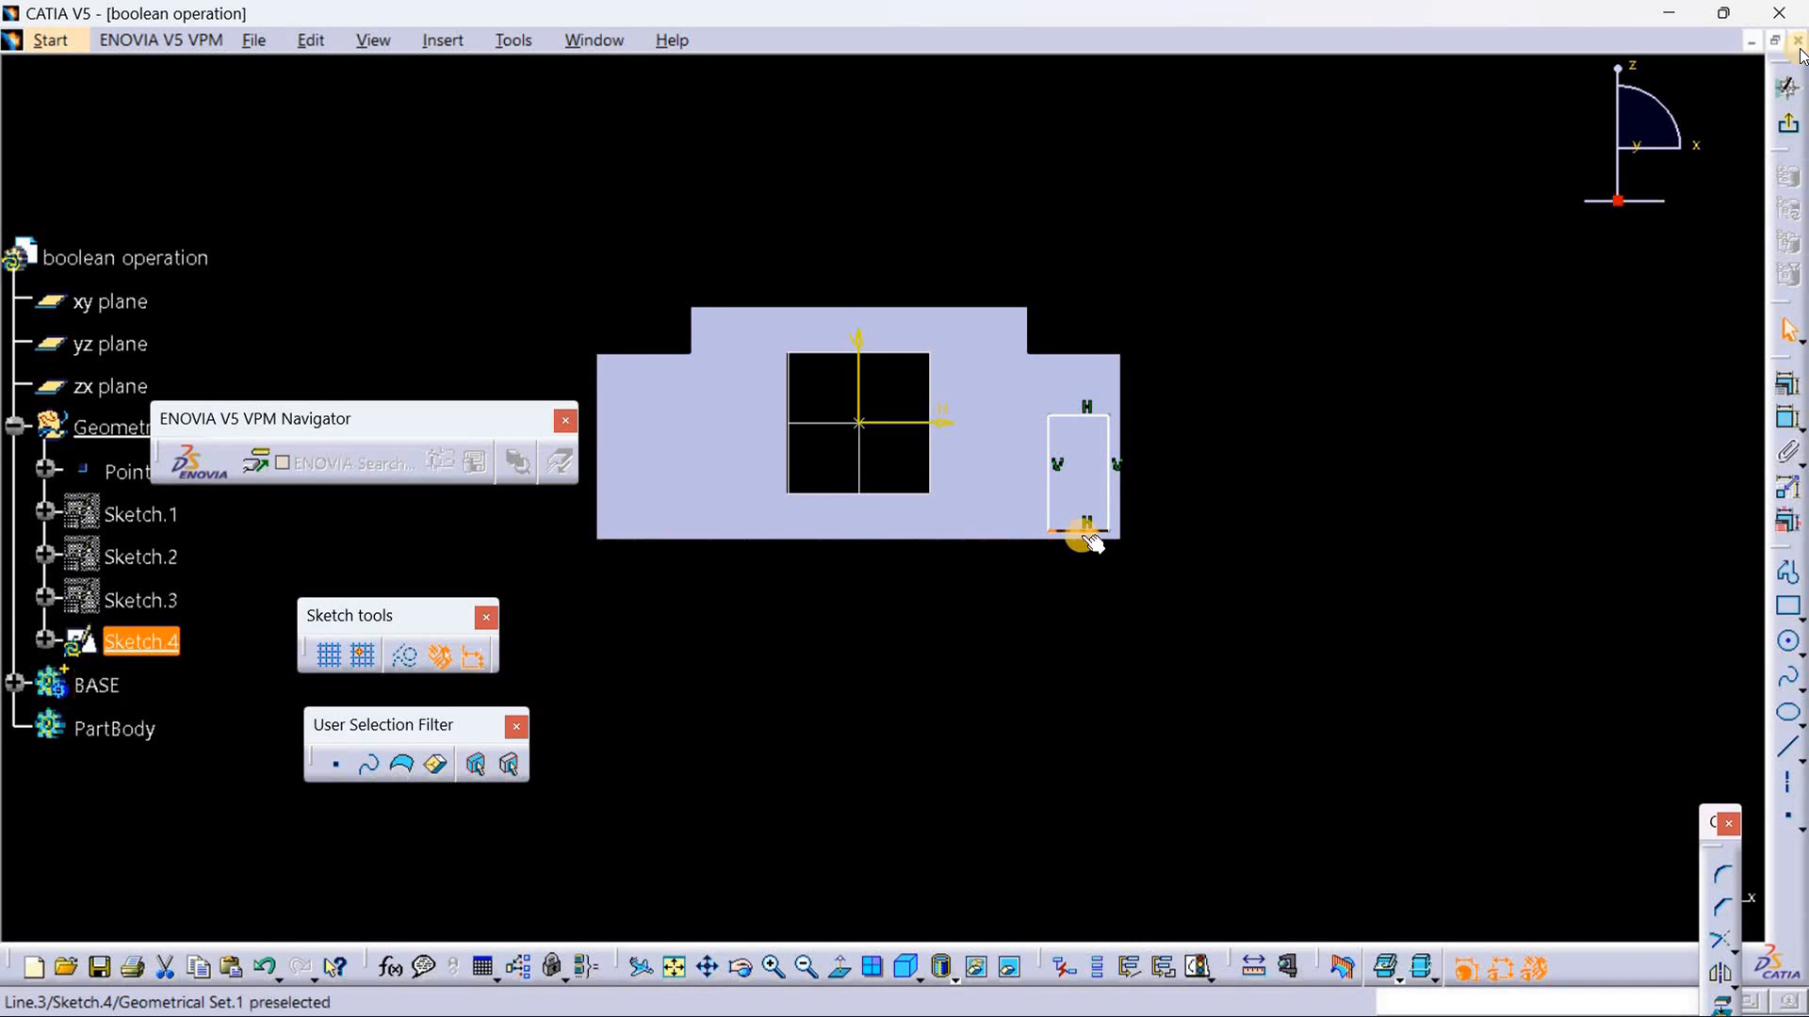
ctrl+click(1081, 541)
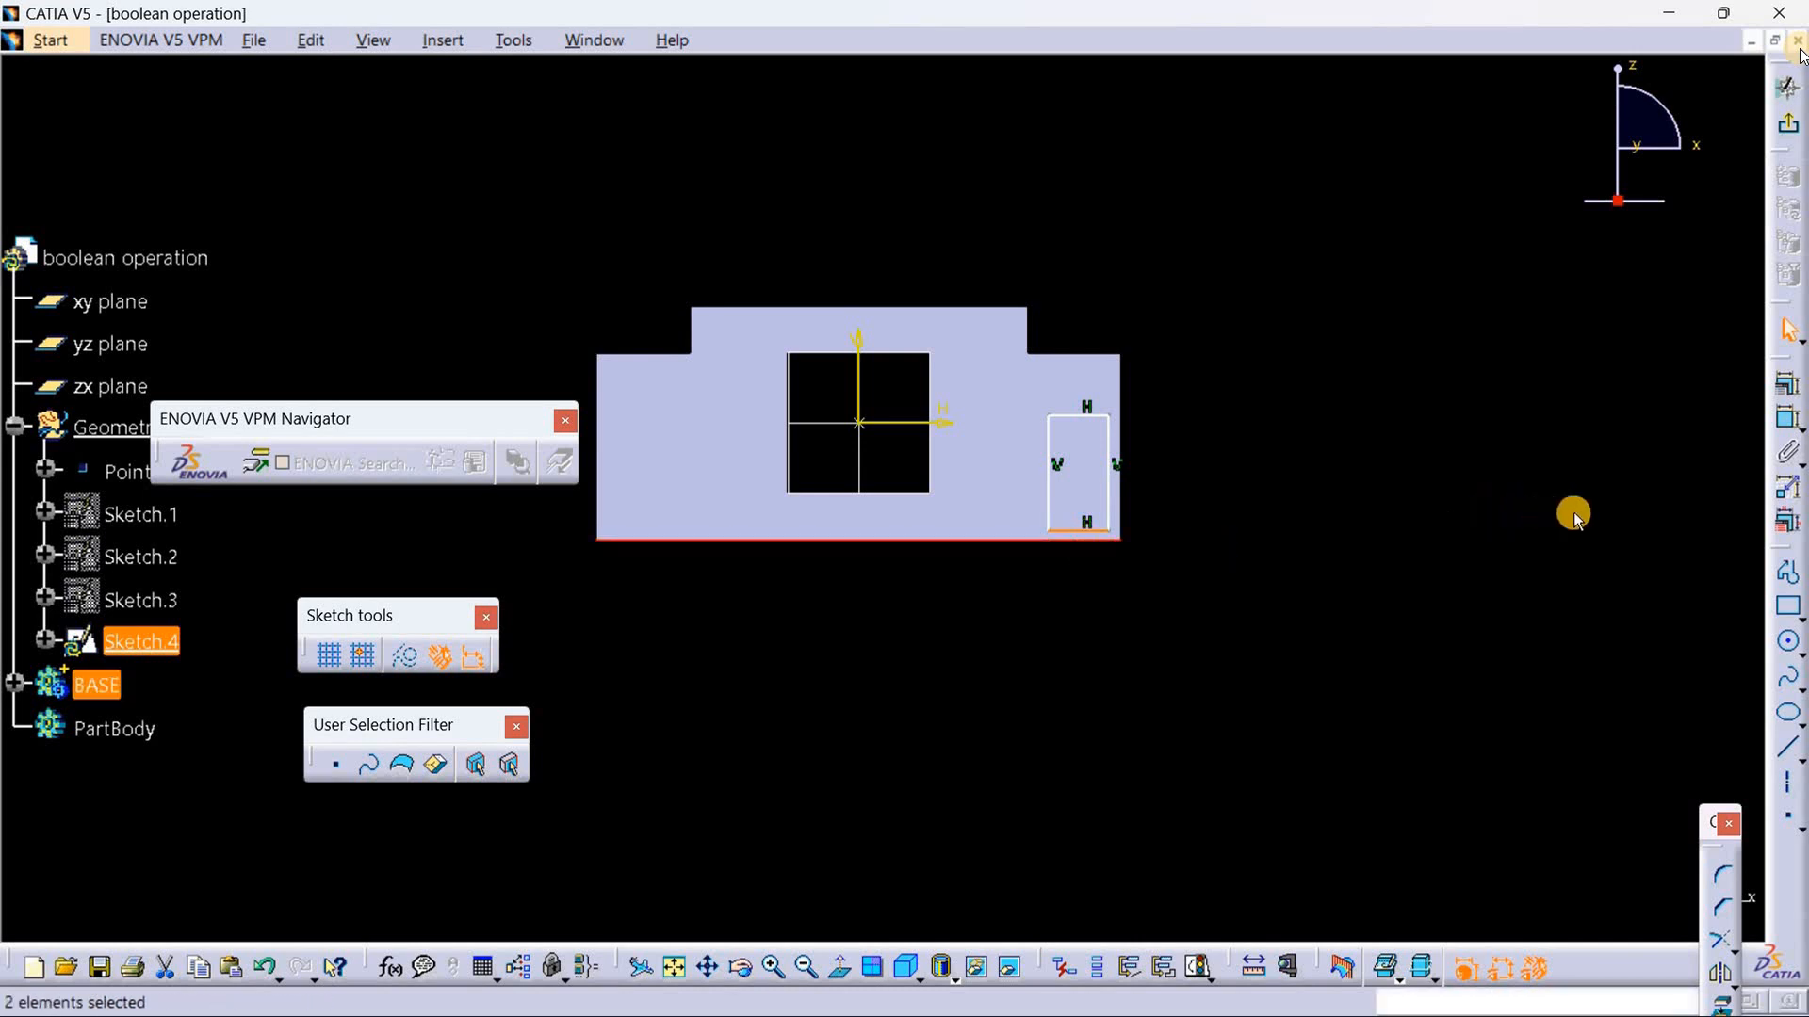
click(1782, 382)
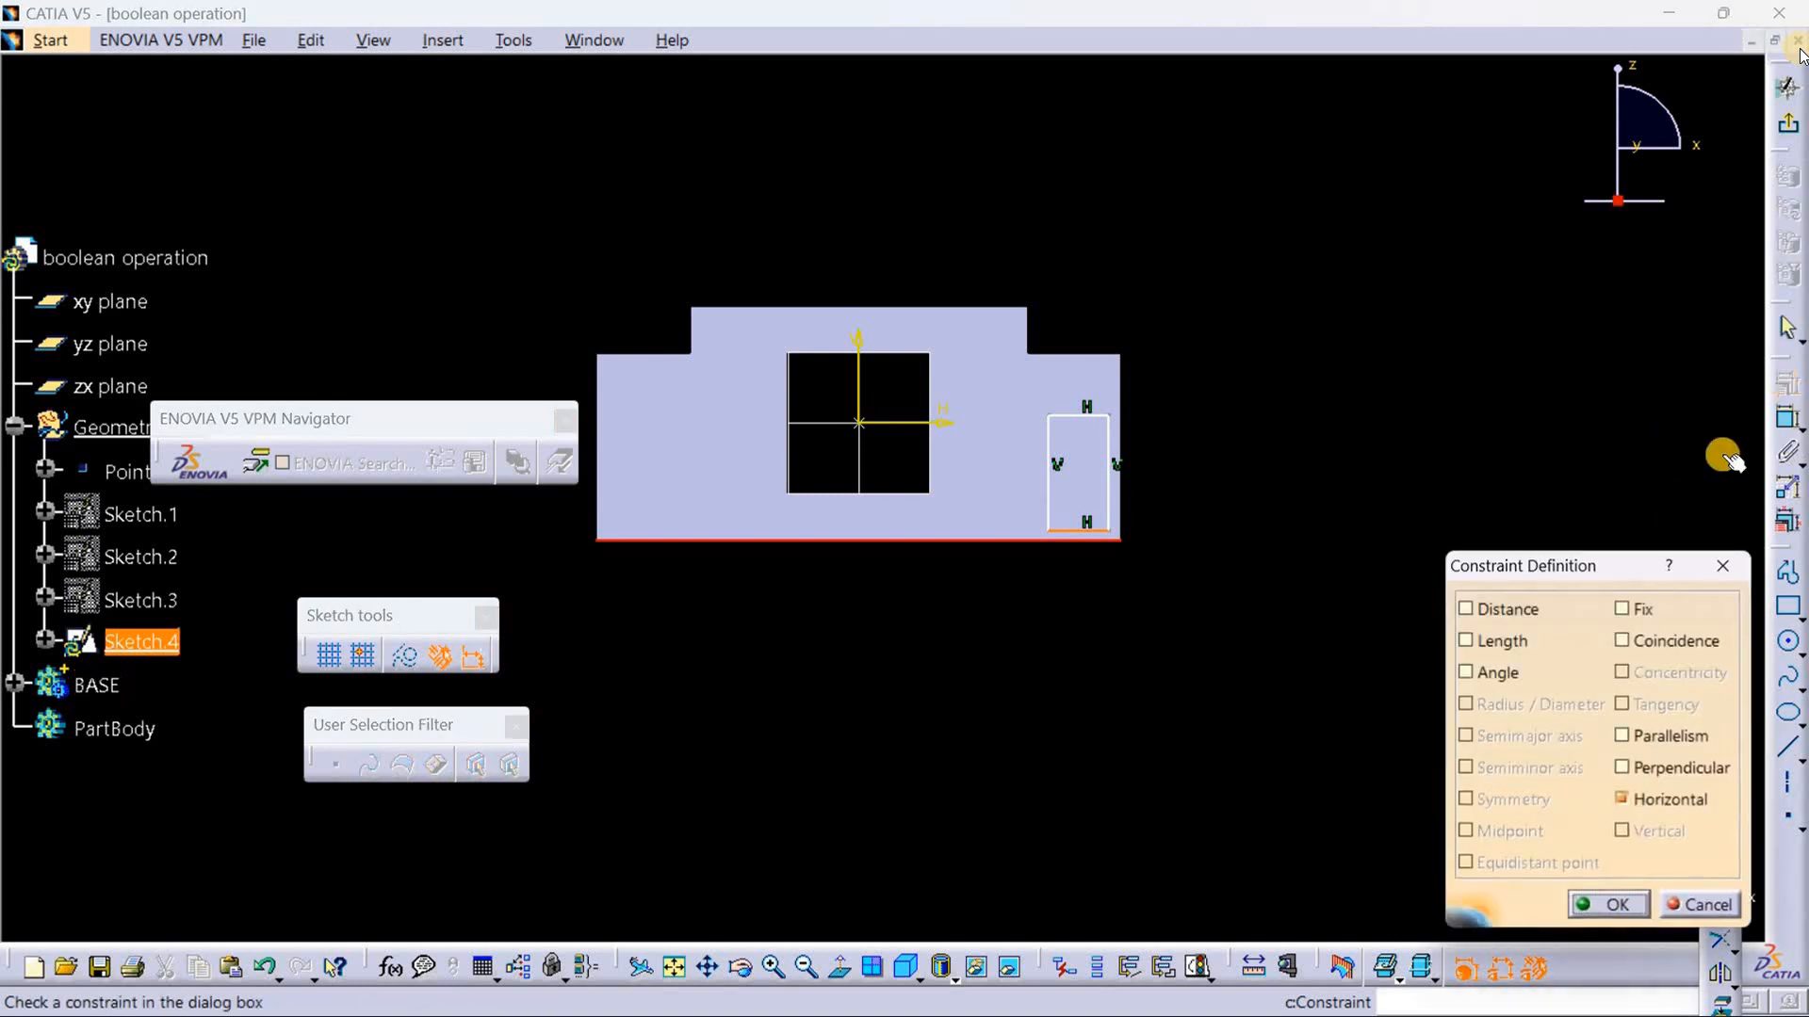
click(1679, 646)
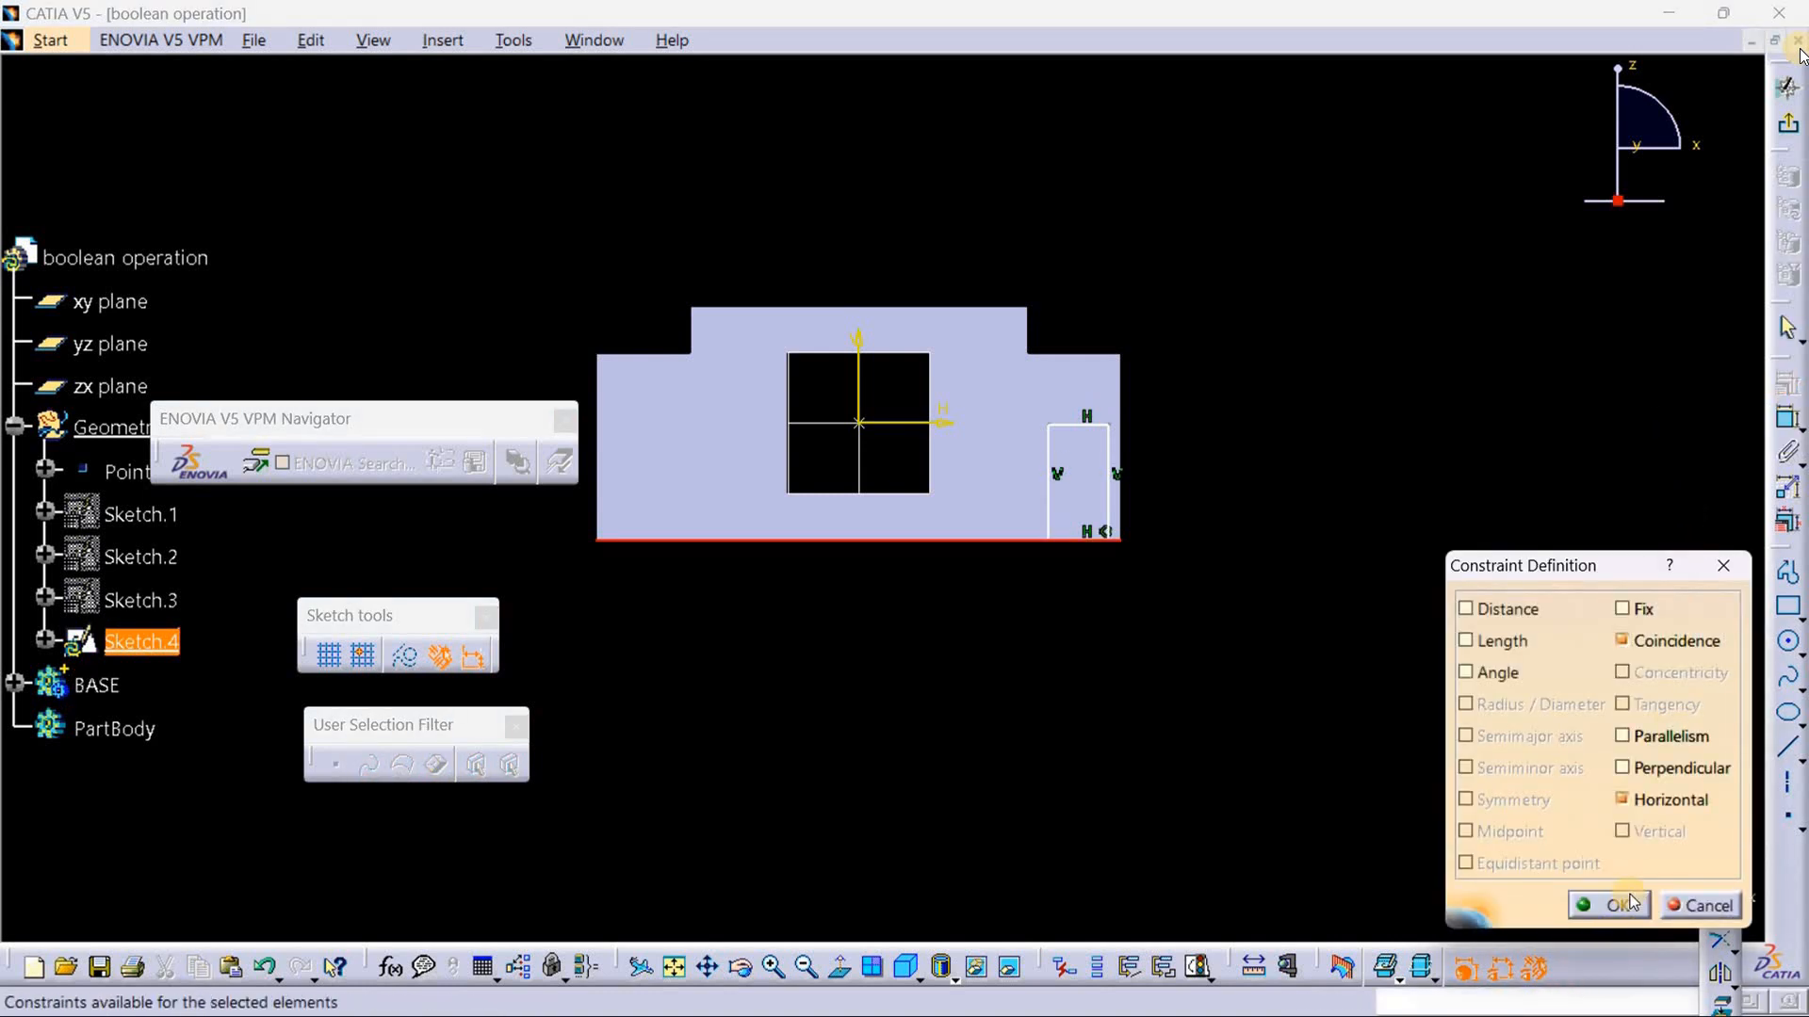
click(1617, 904)
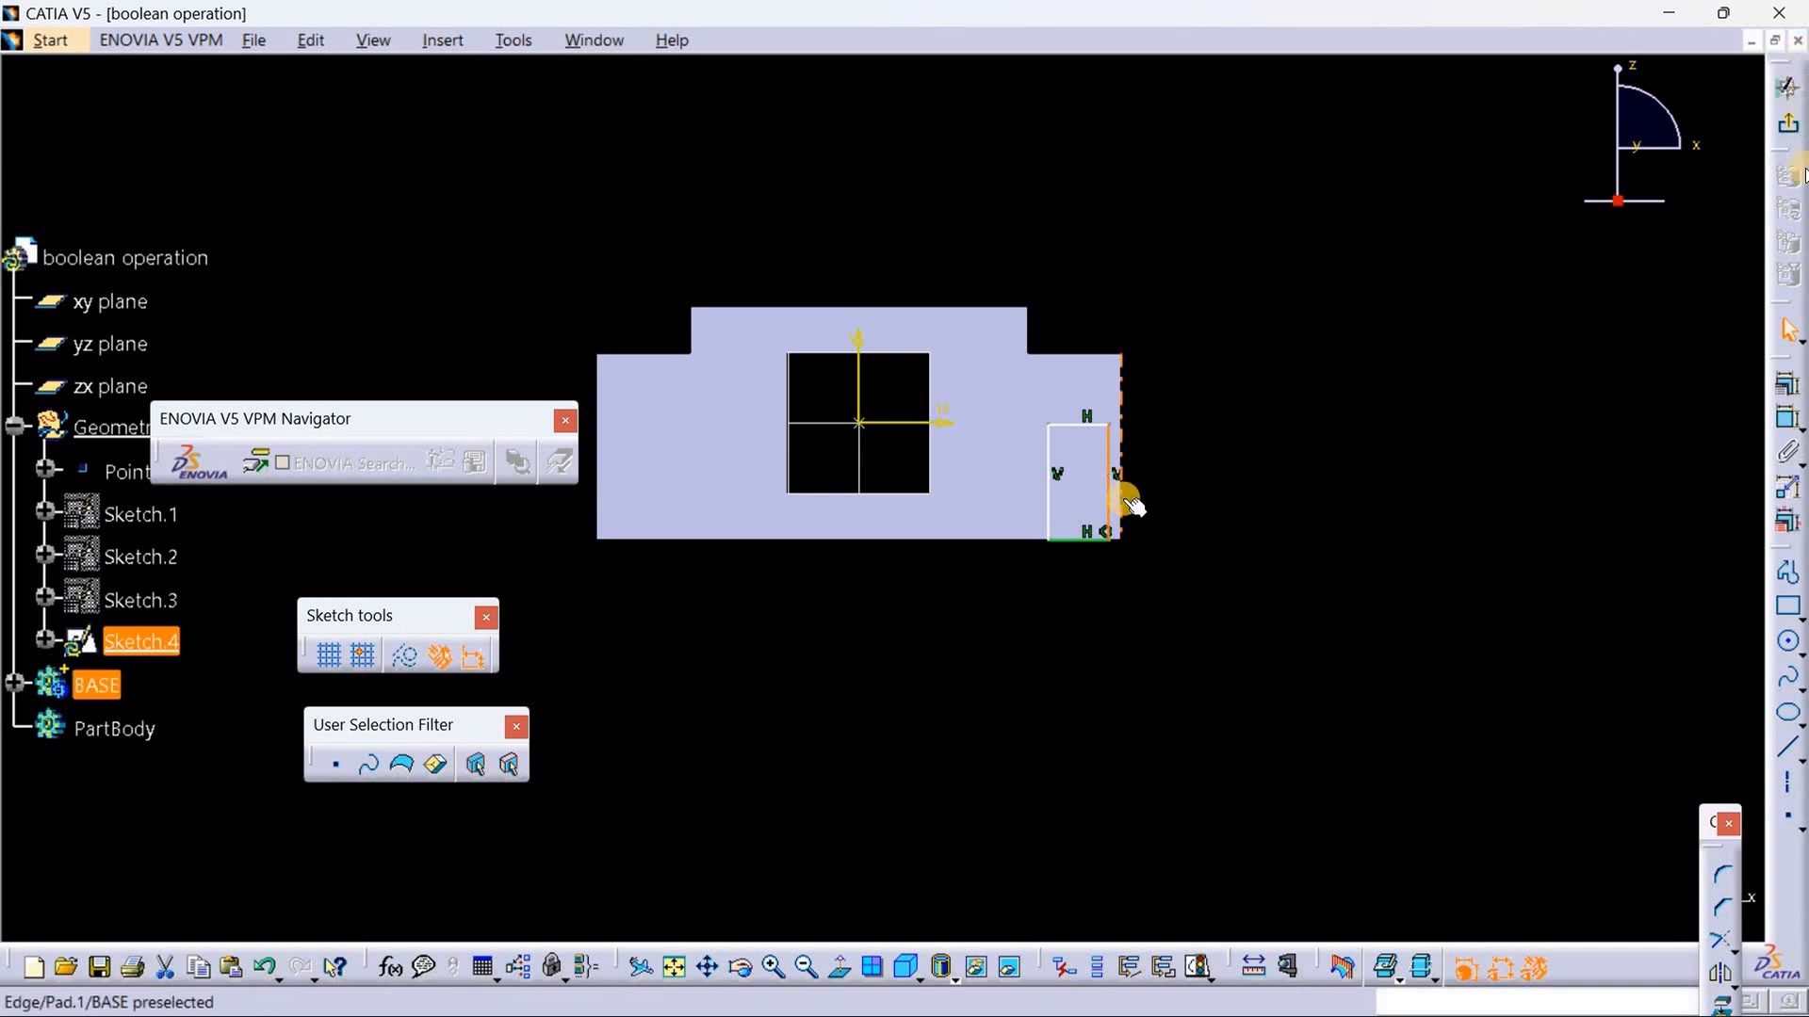
Step: Constrain the rectangle's right line to be coincident with the block's right edge
click(1123, 502)
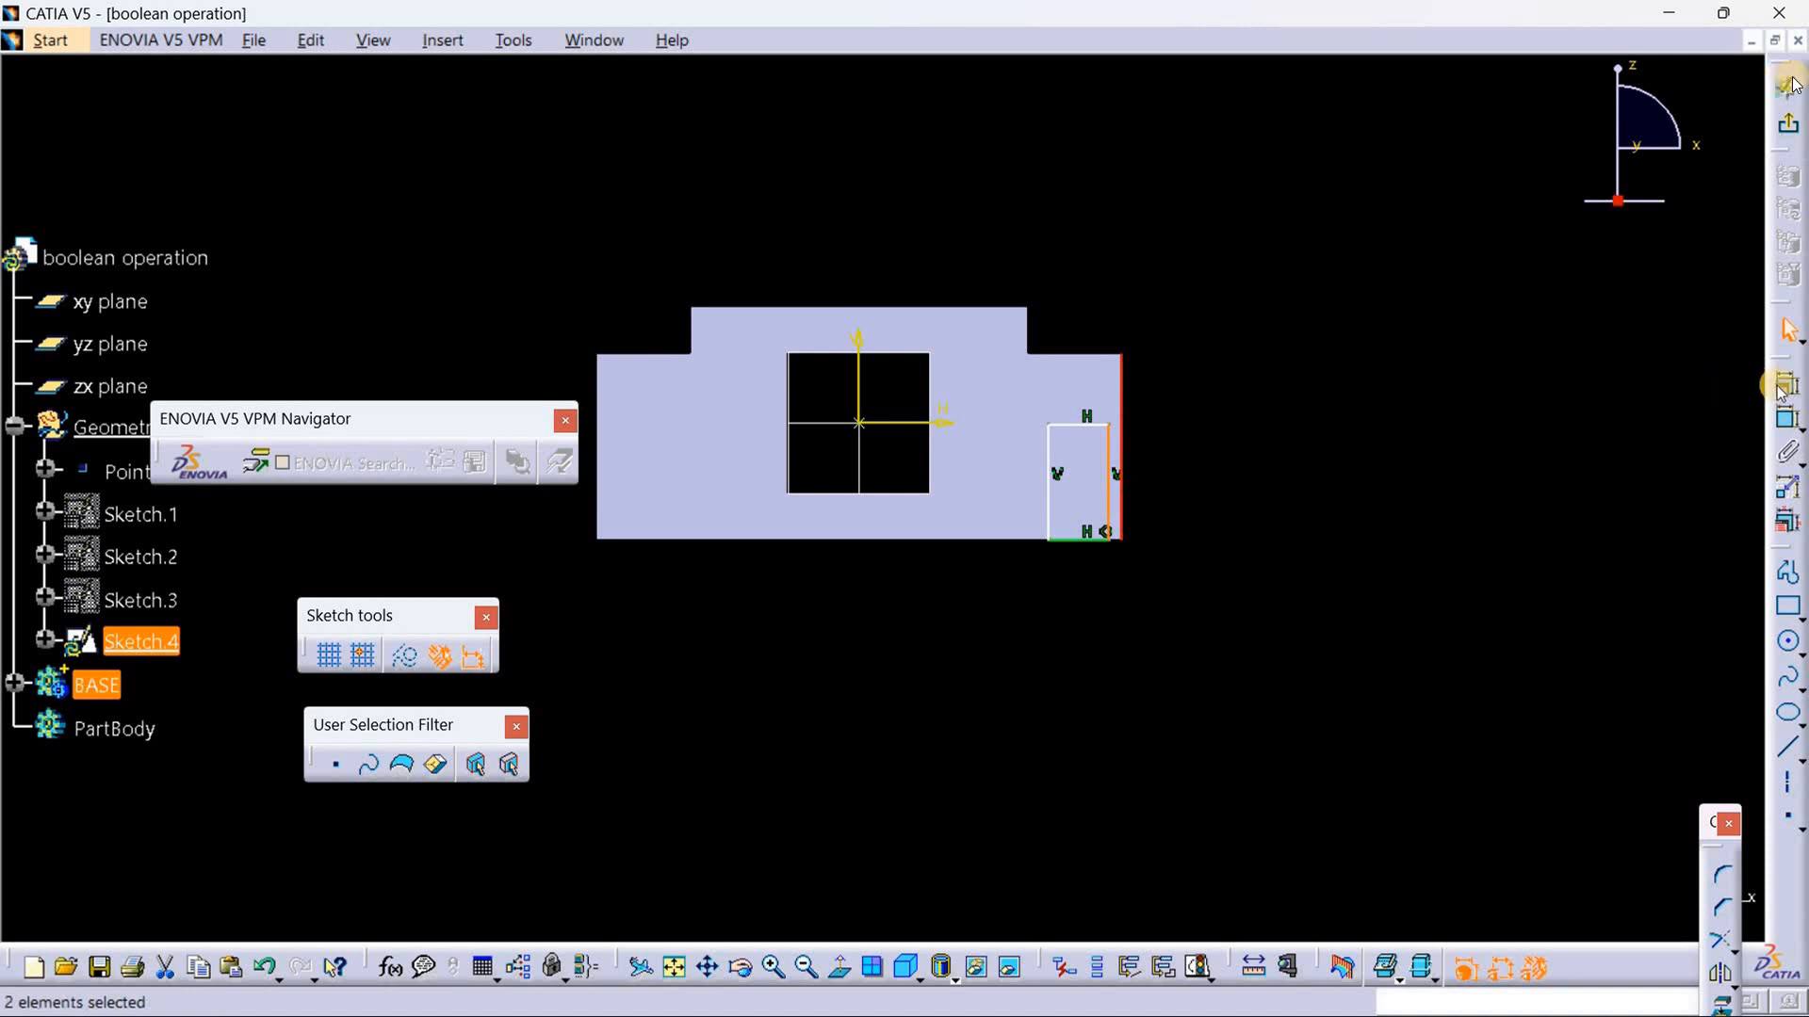
click(1787, 418)
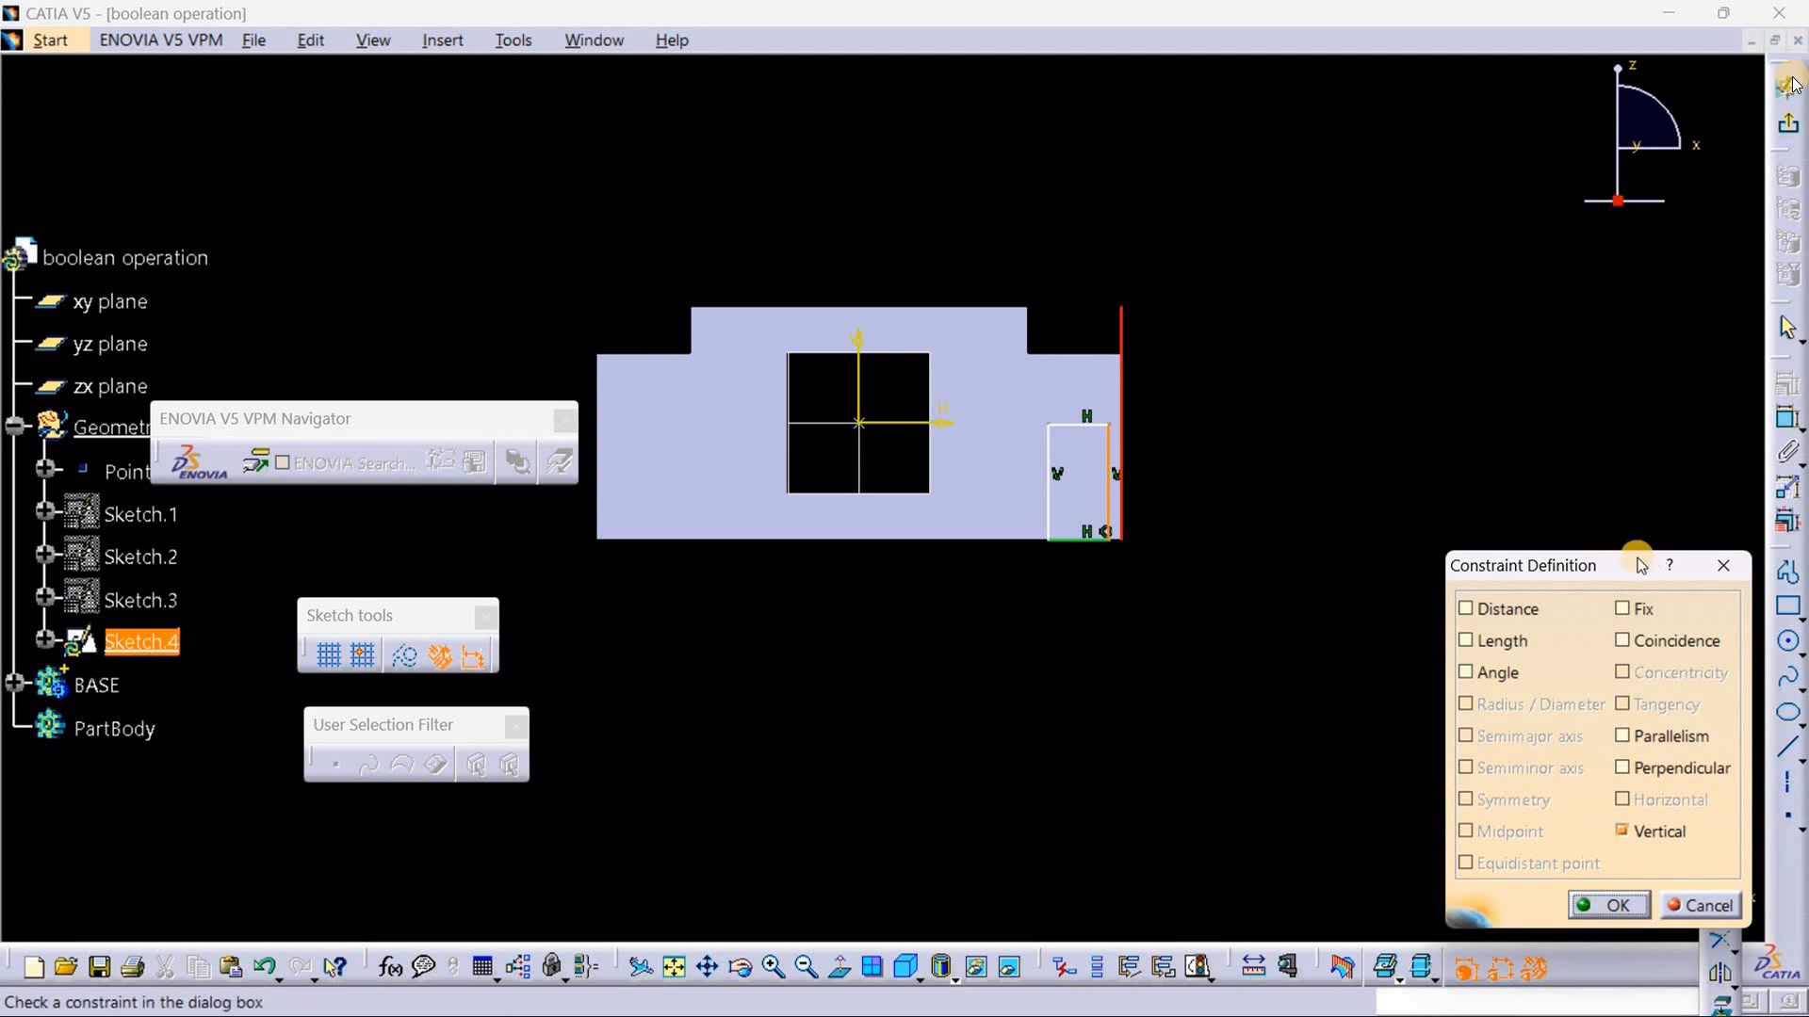
click(1670, 643)
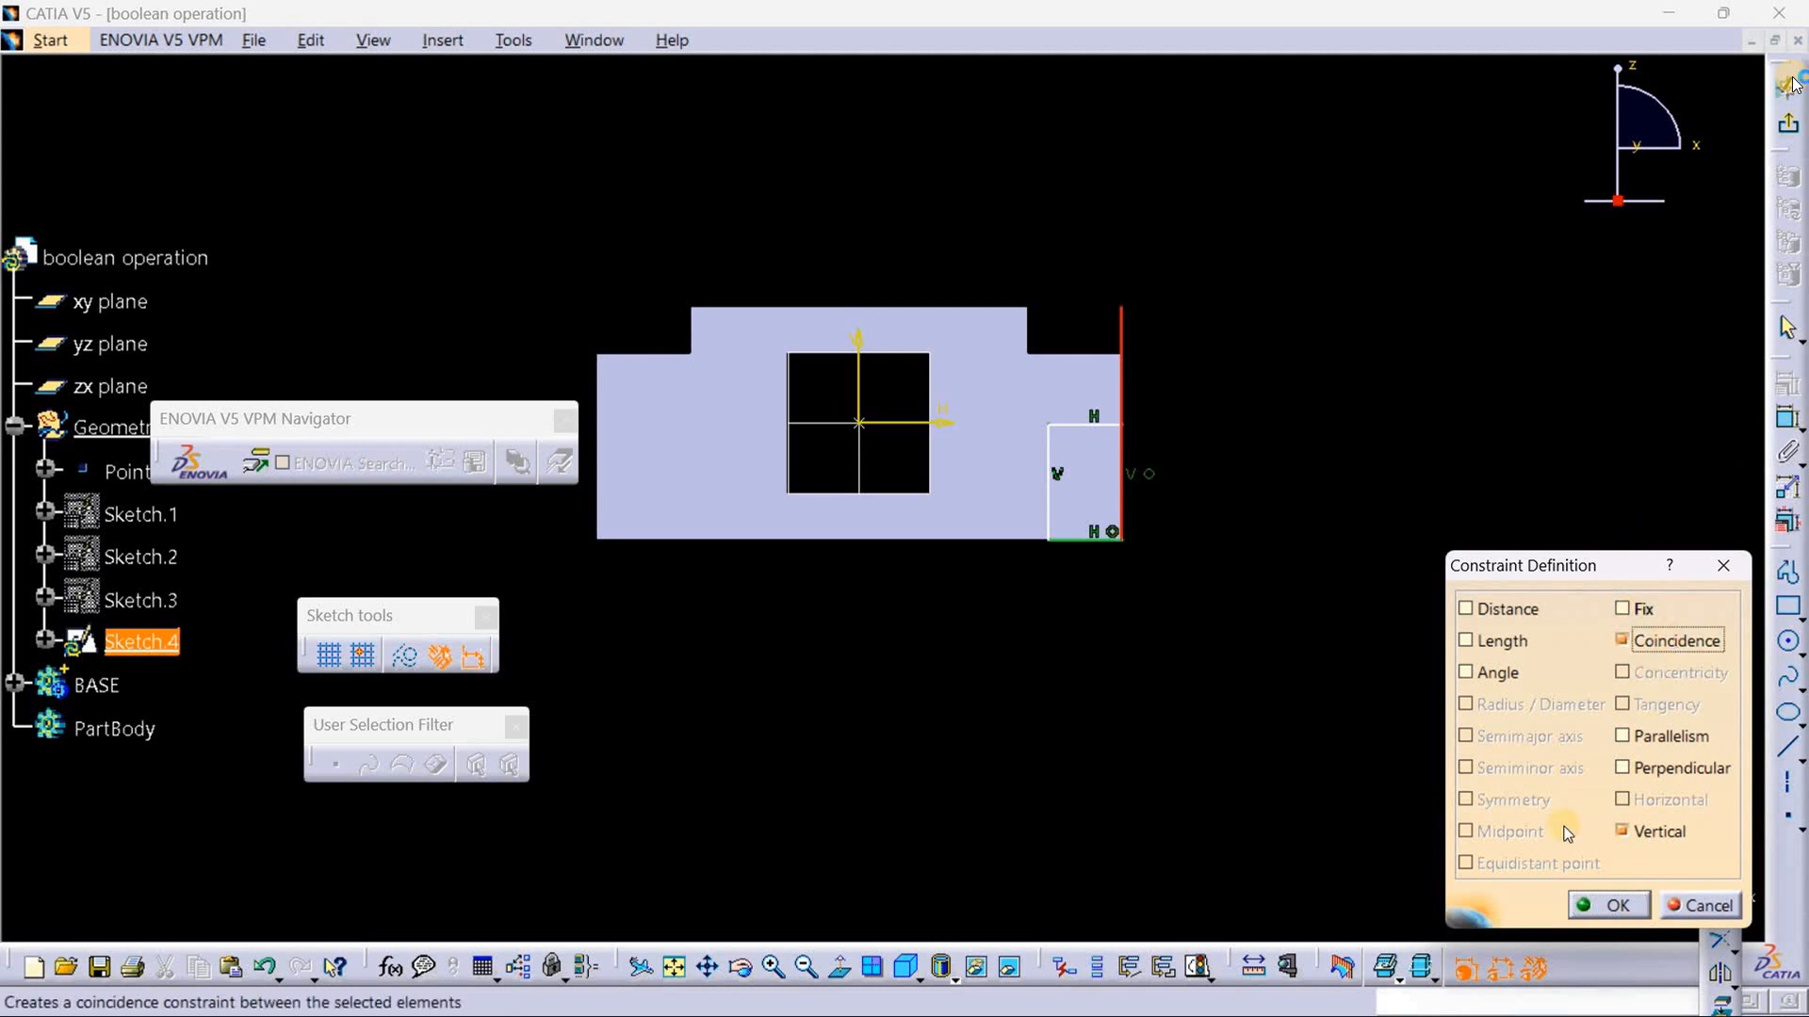
click(1619, 907)
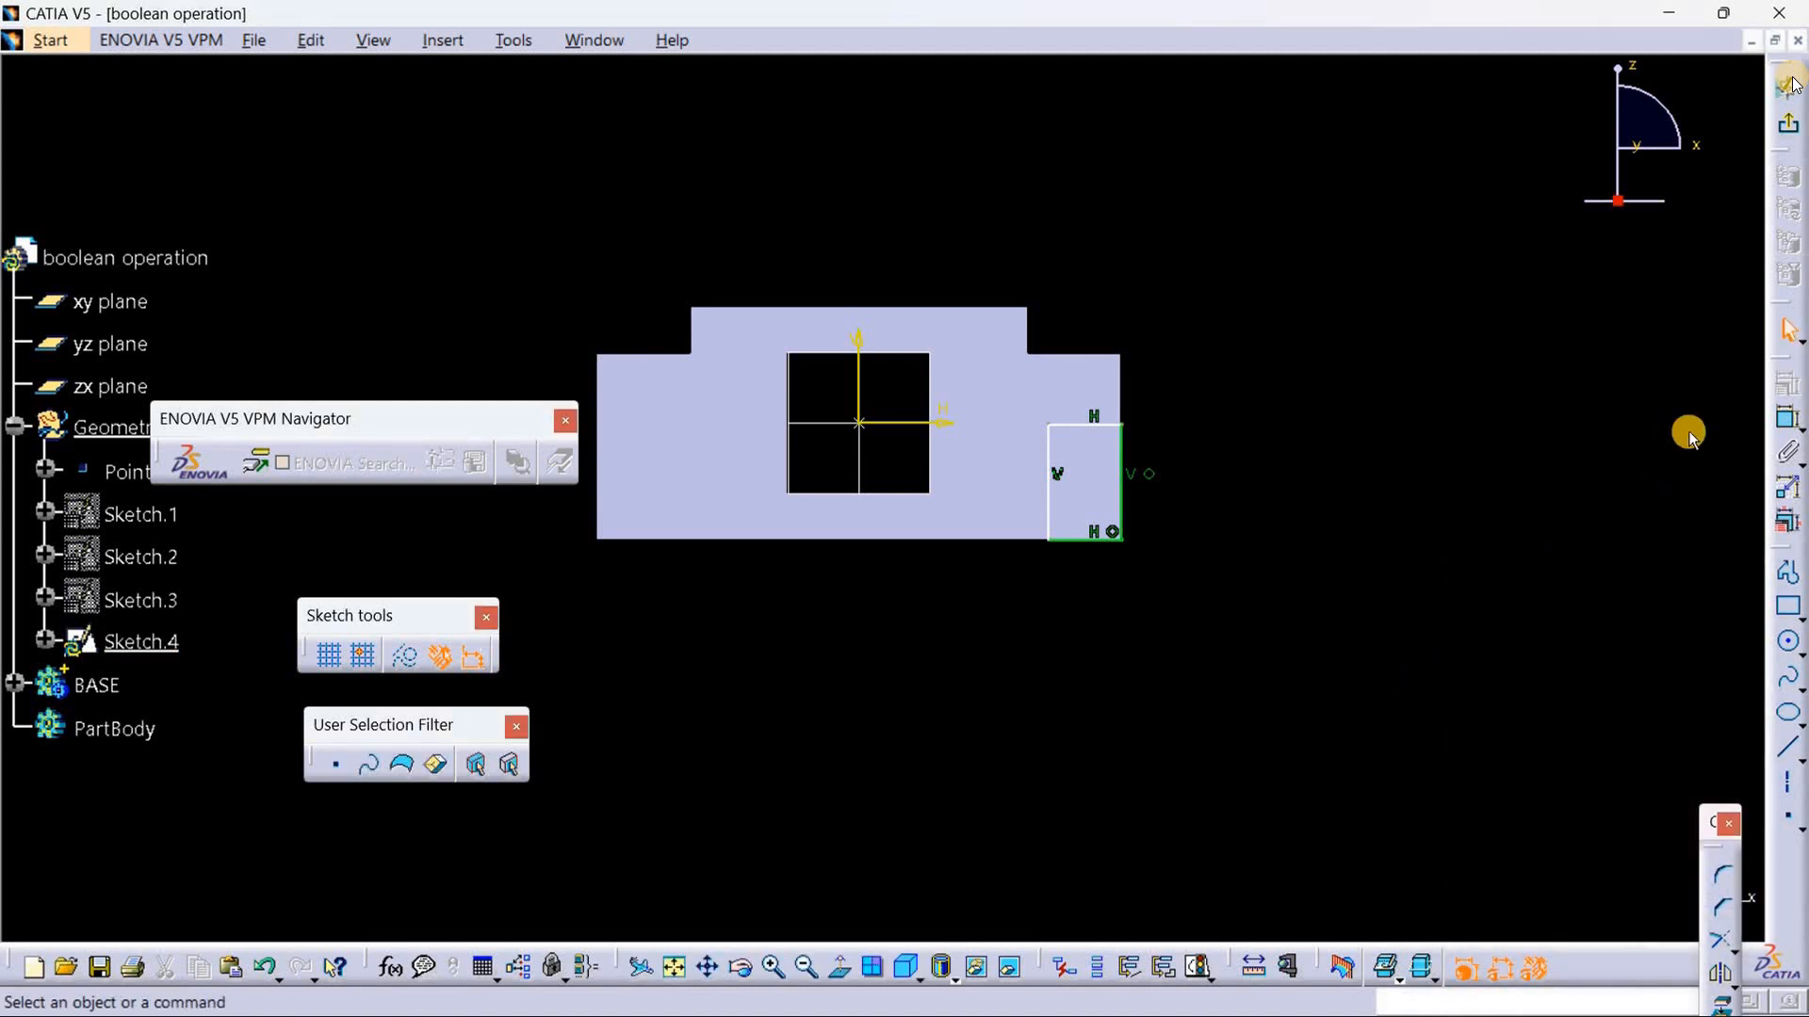
Step: Dimension the rectangle's width along its top line and set it to 5 mm
click(1784, 422)
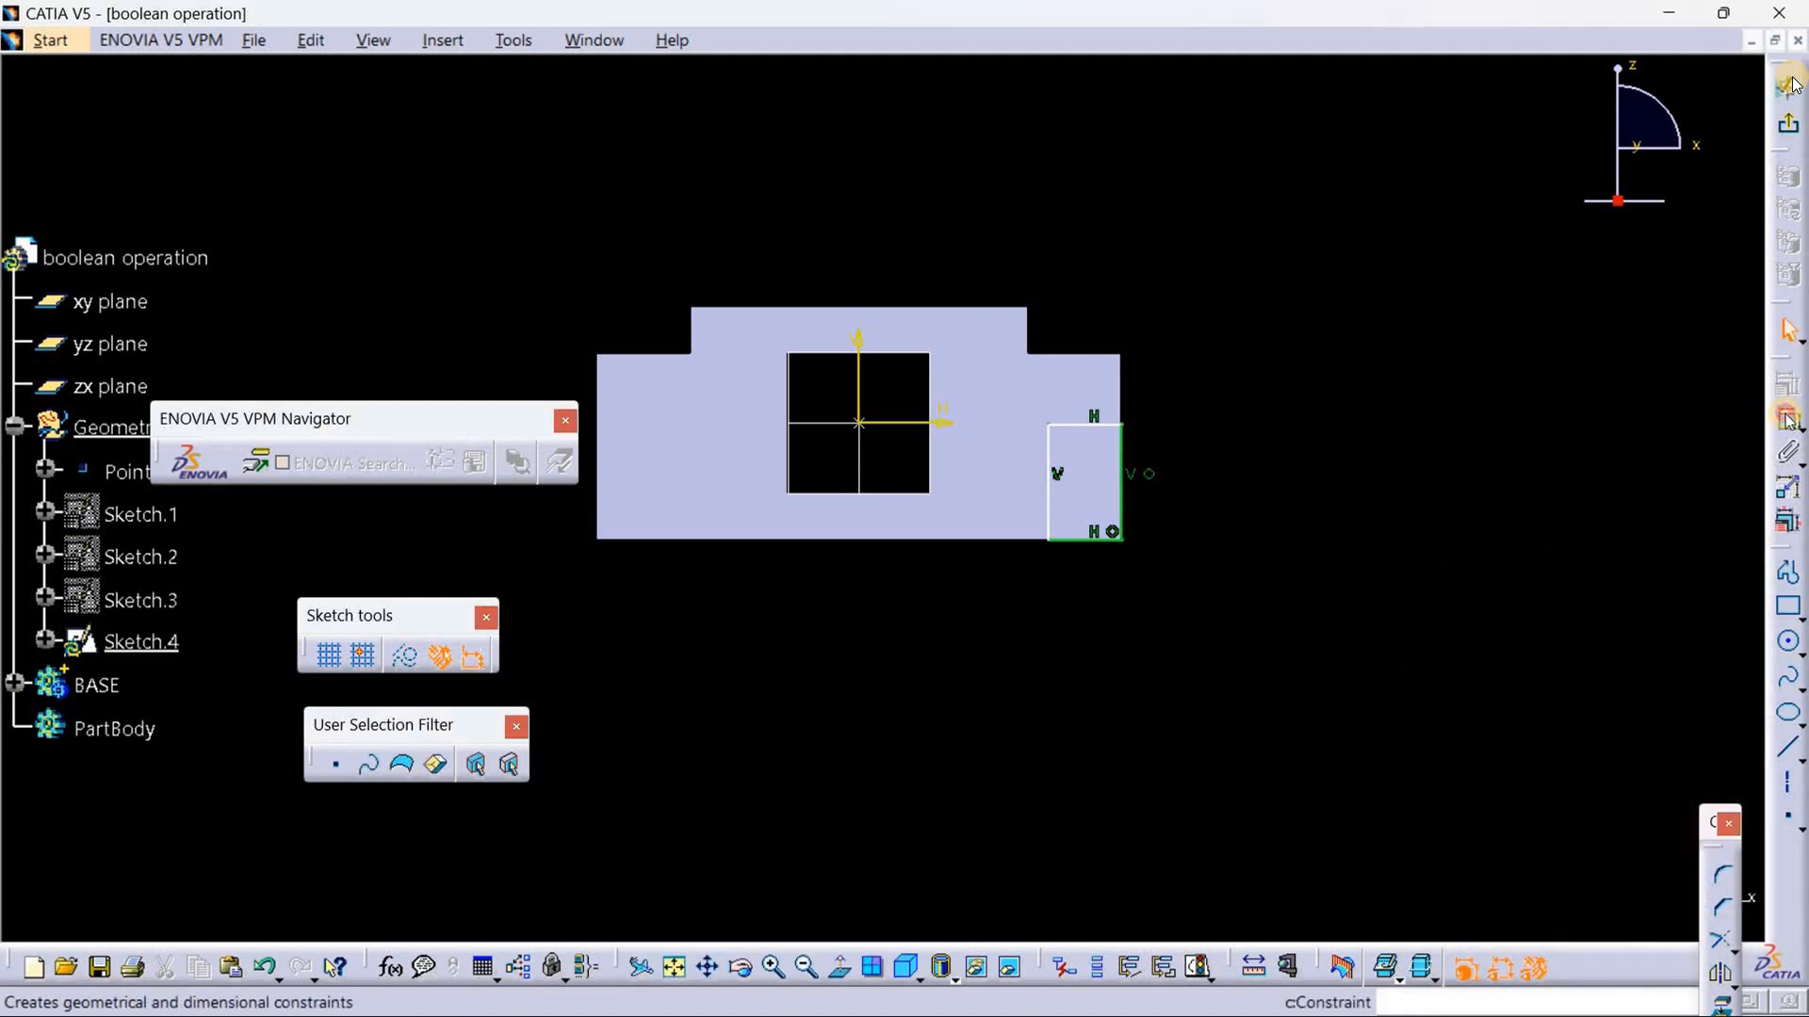
click(1083, 428)
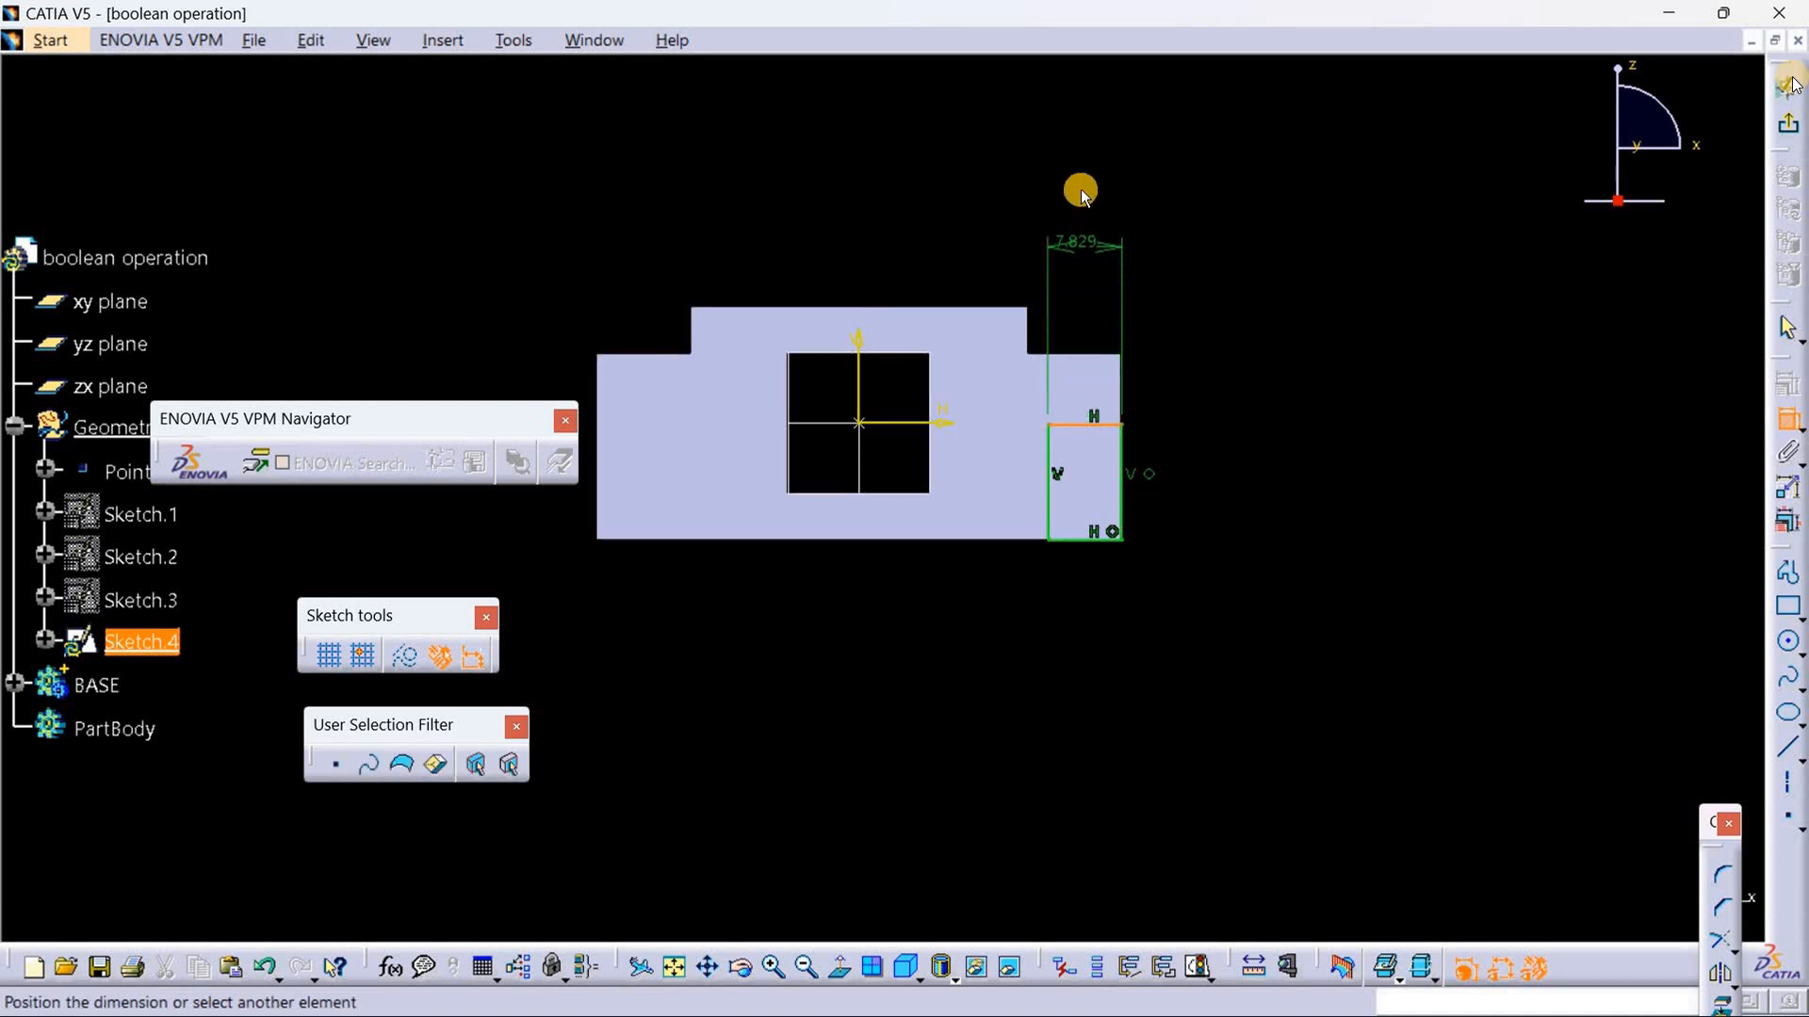
click(1085, 179)
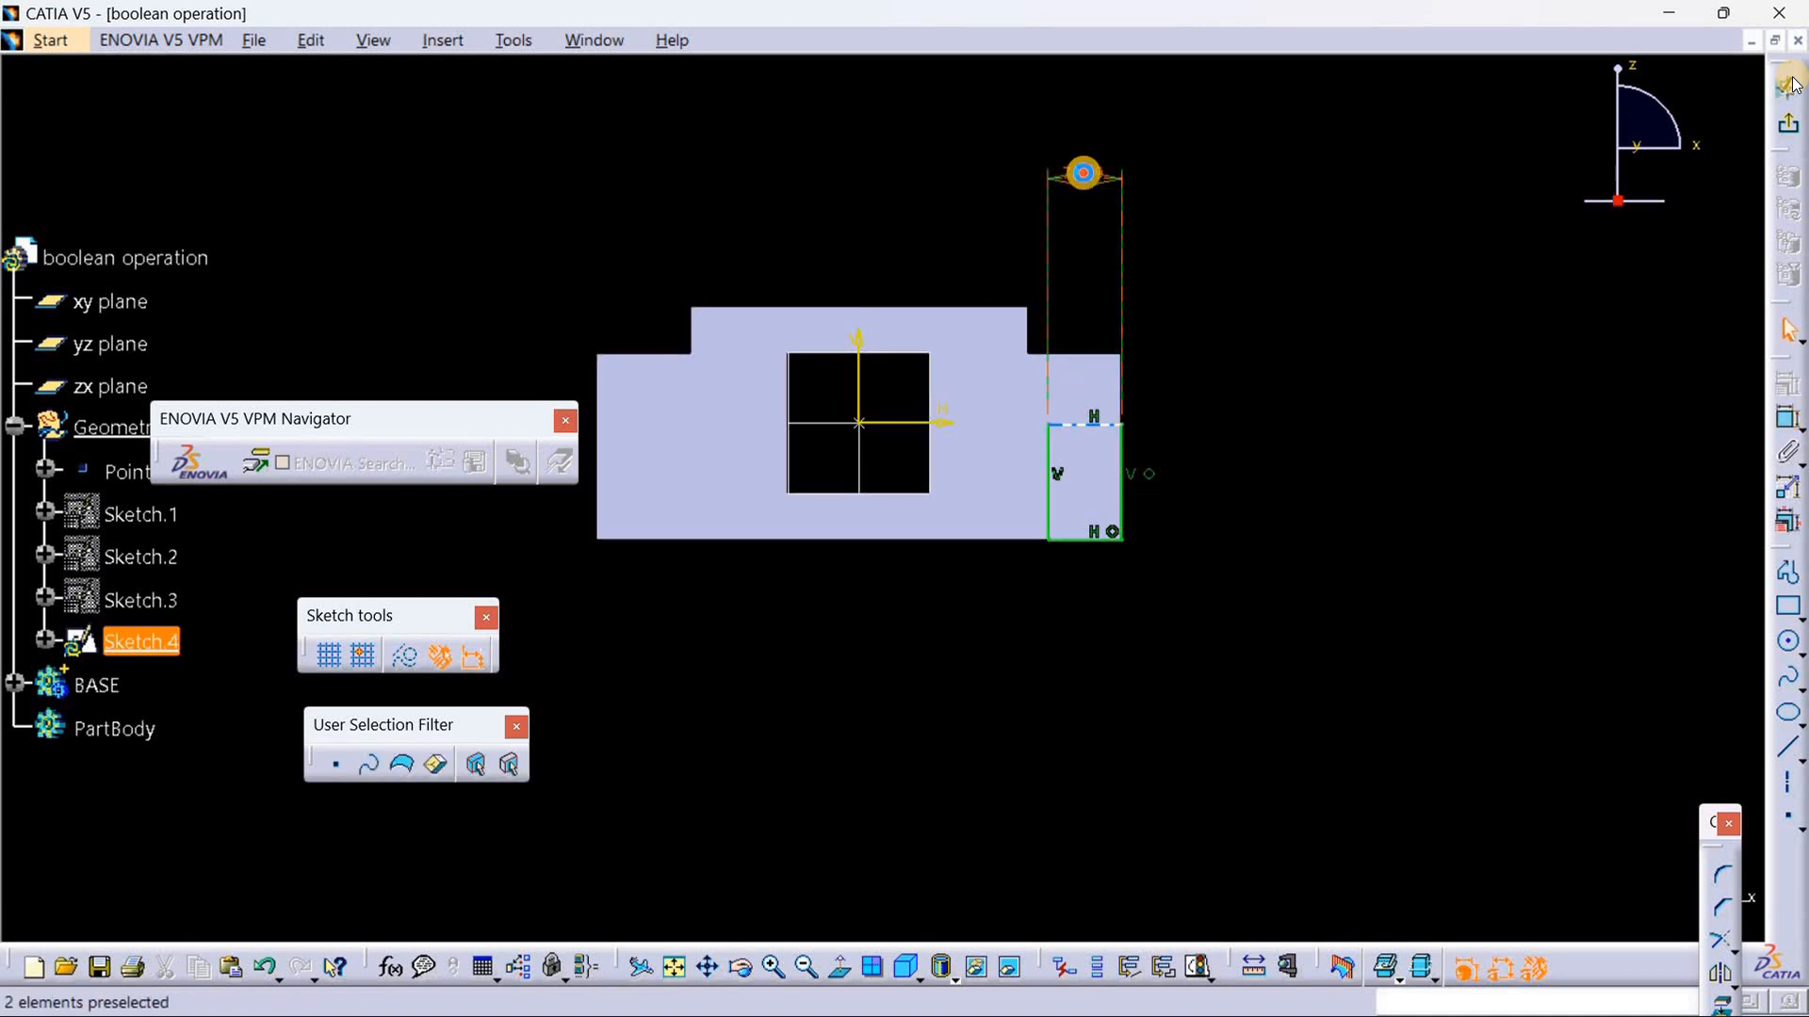
double_click(1085, 178)
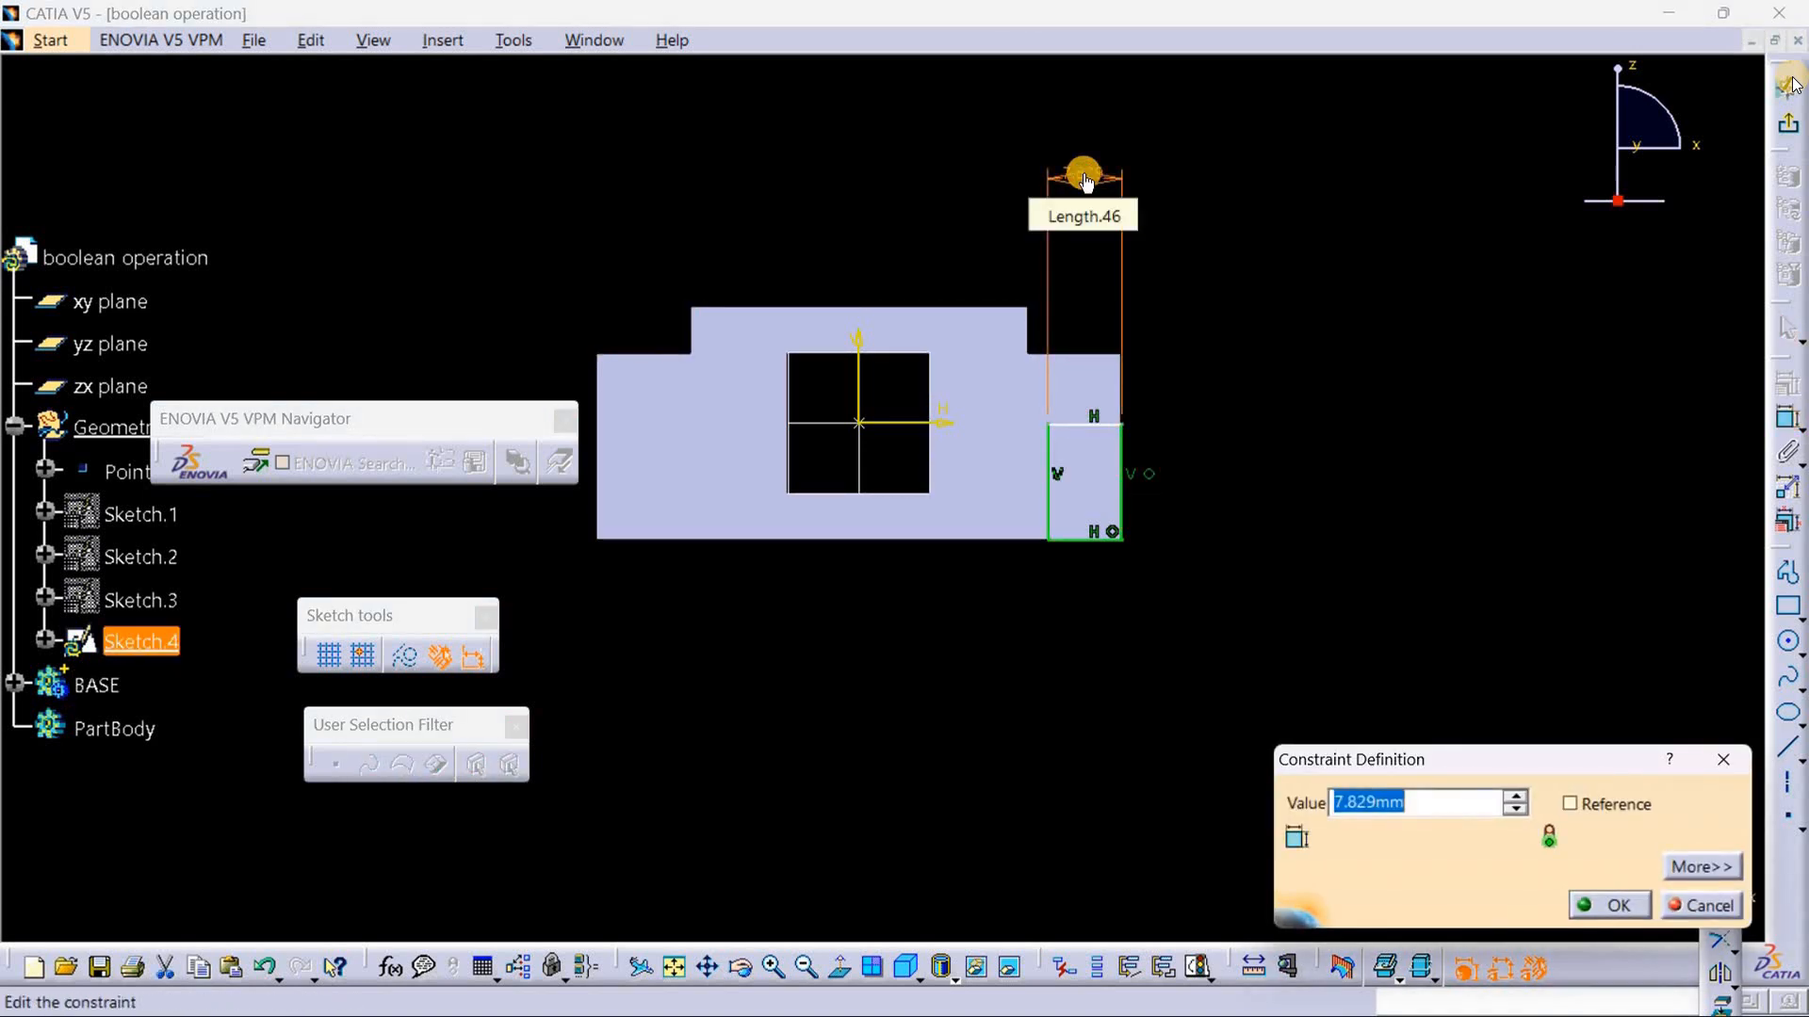
key(BackSpace)
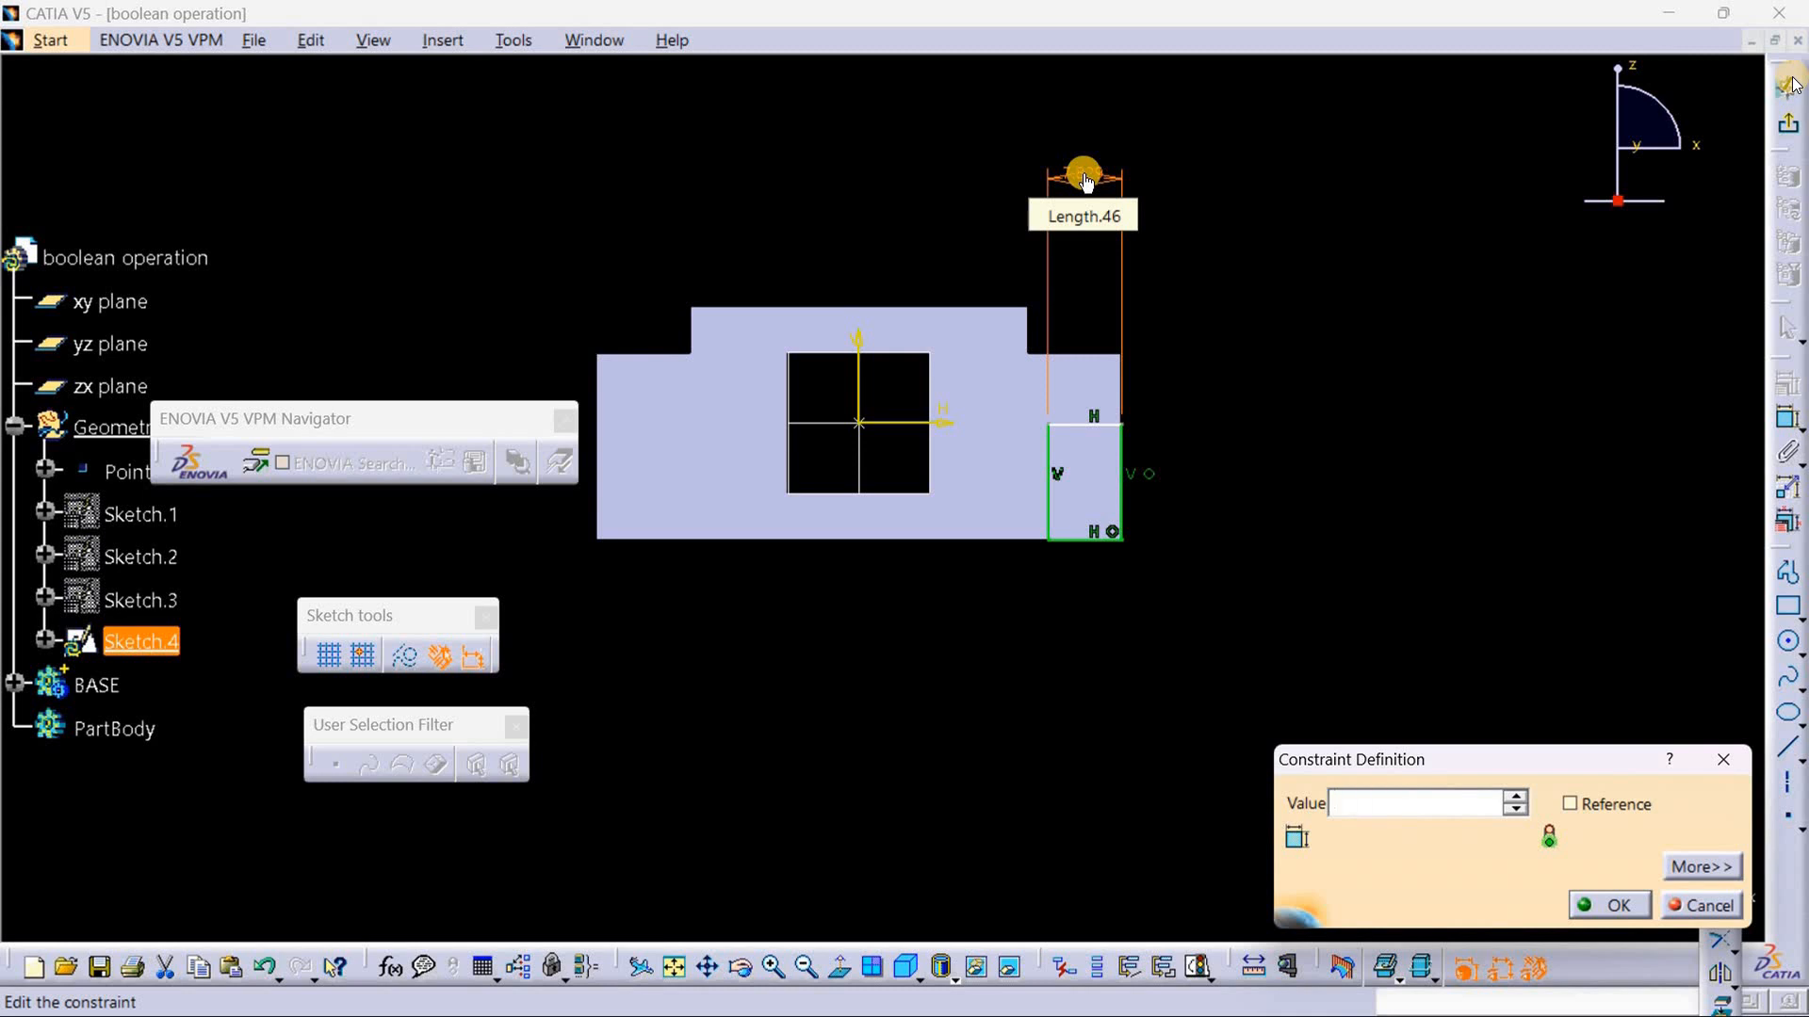
text(5)
key(Return)
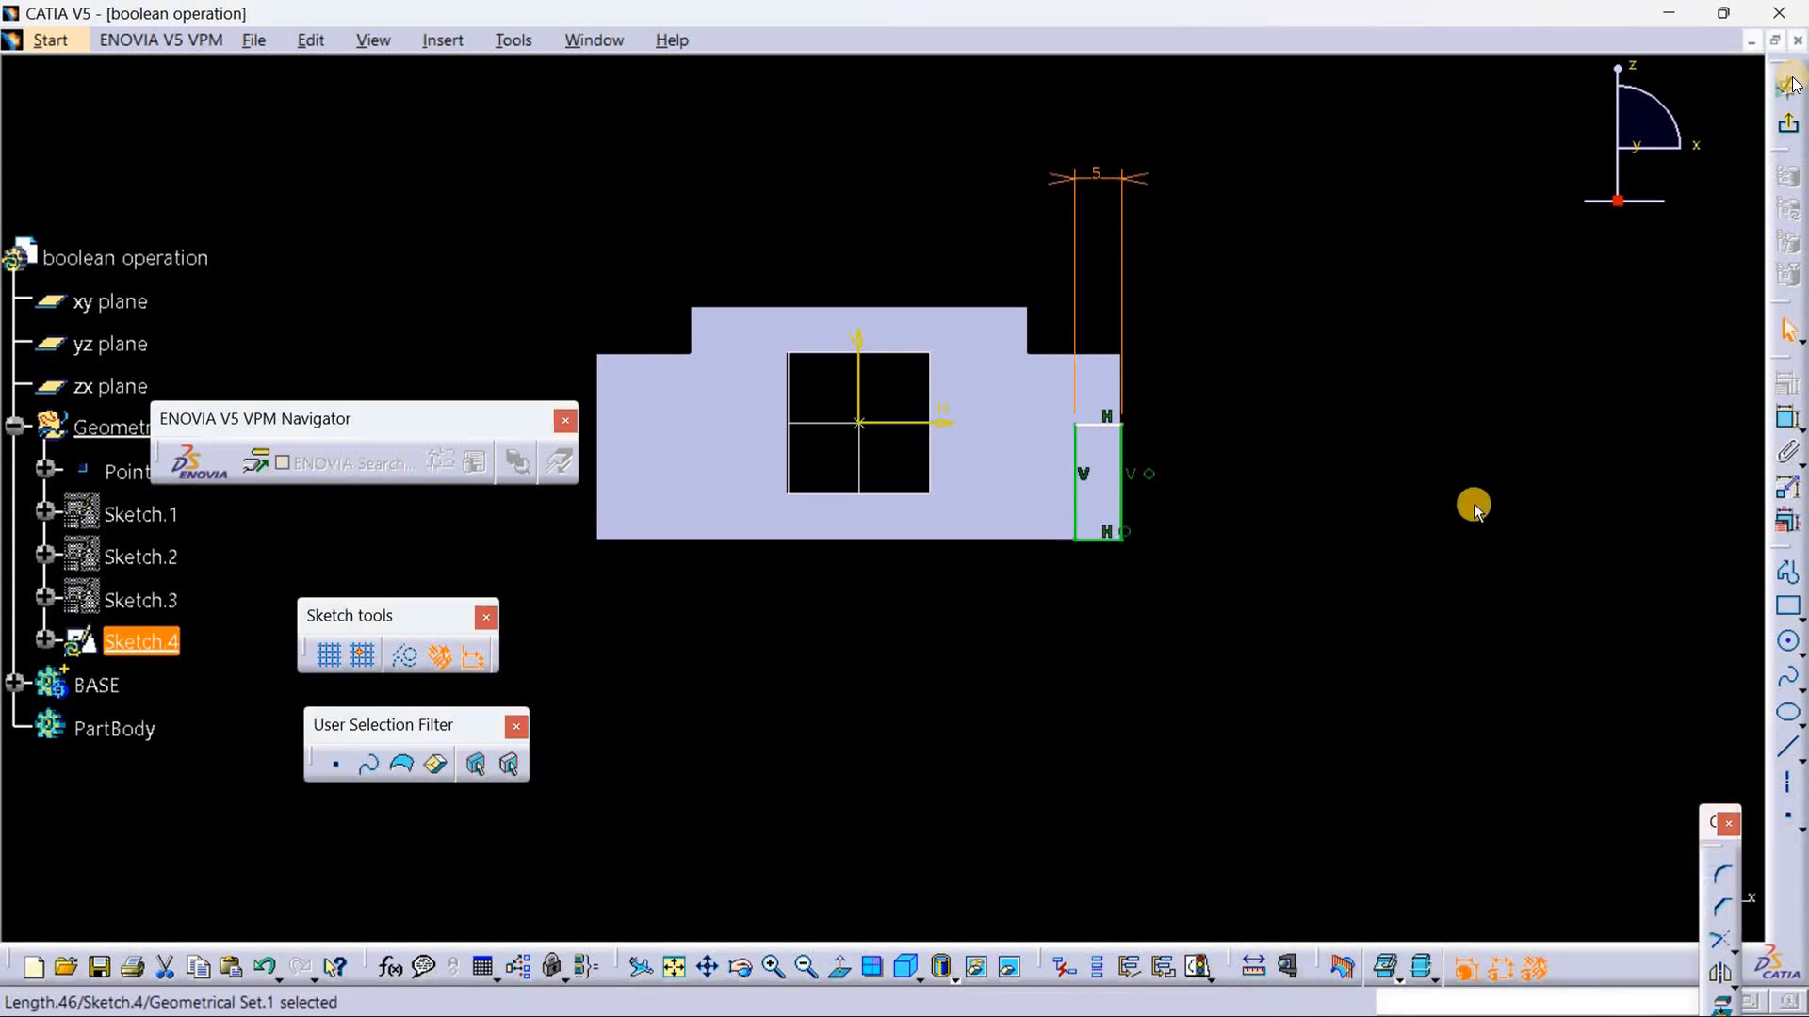
double_click(1098, 169)
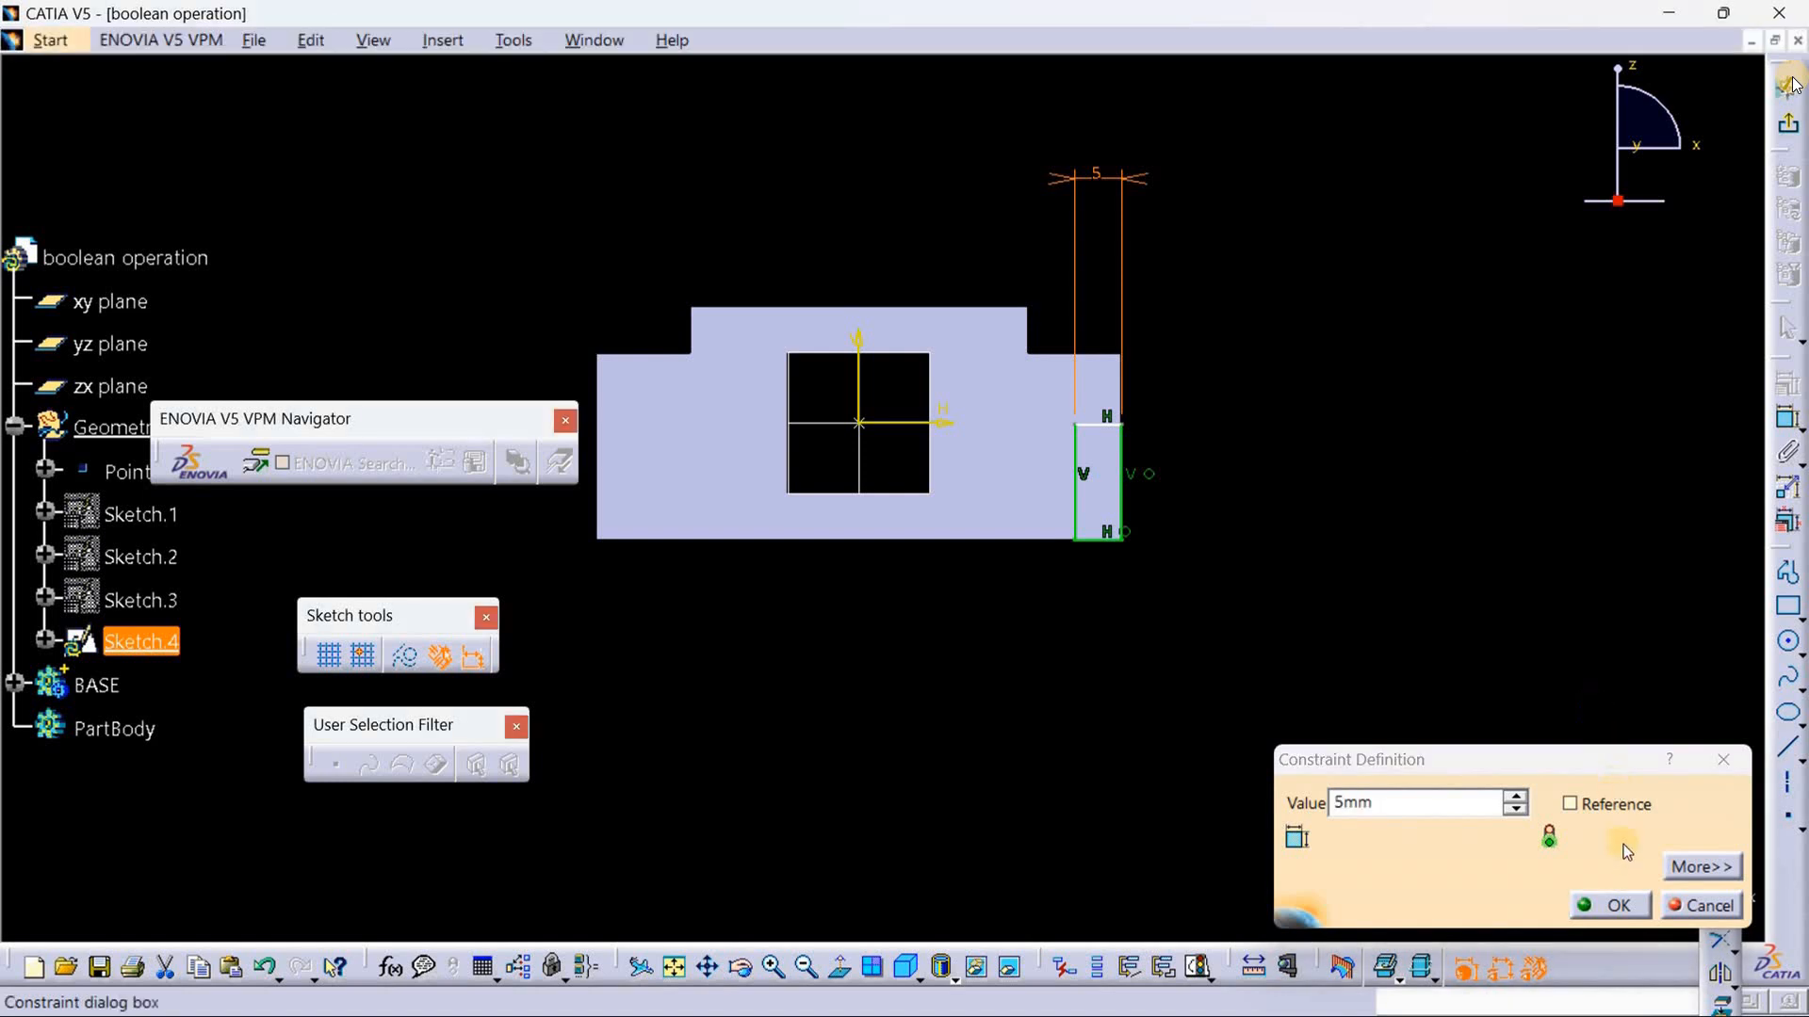
click(1607, 907)
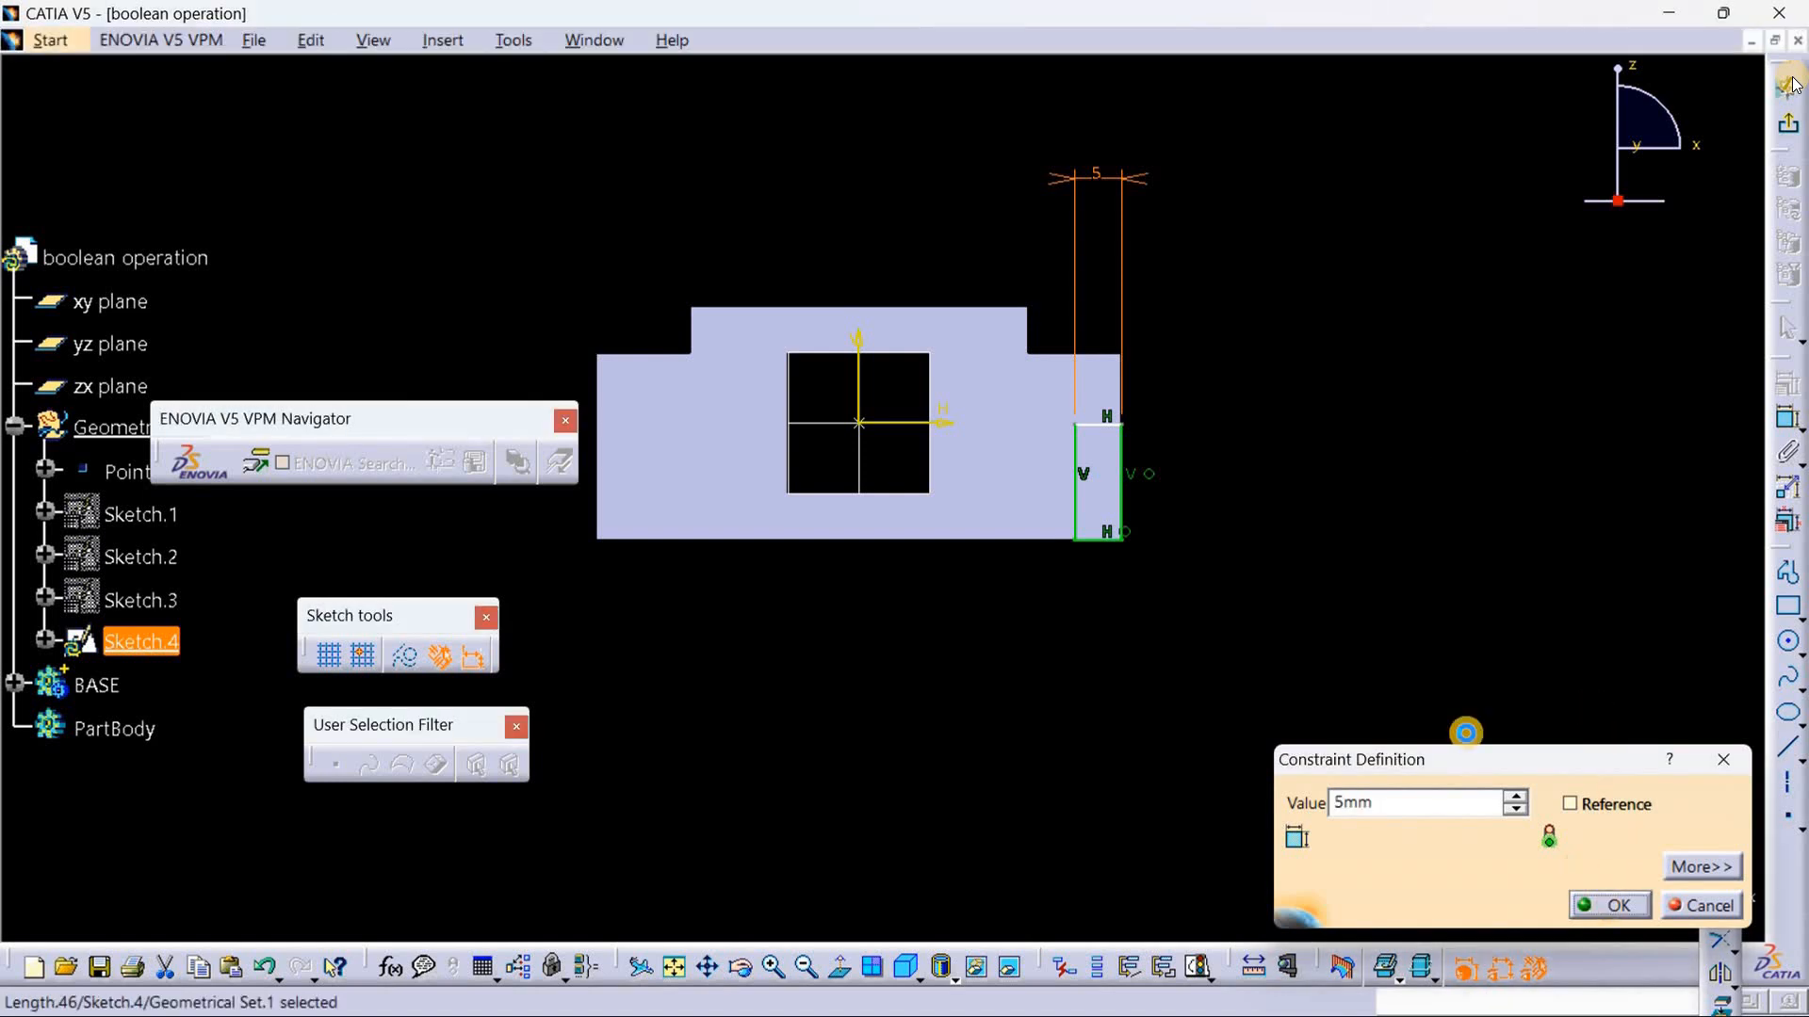
Step: Dimension the rectangle's height along its left line and set it to 15 mm
click(1785, 422)
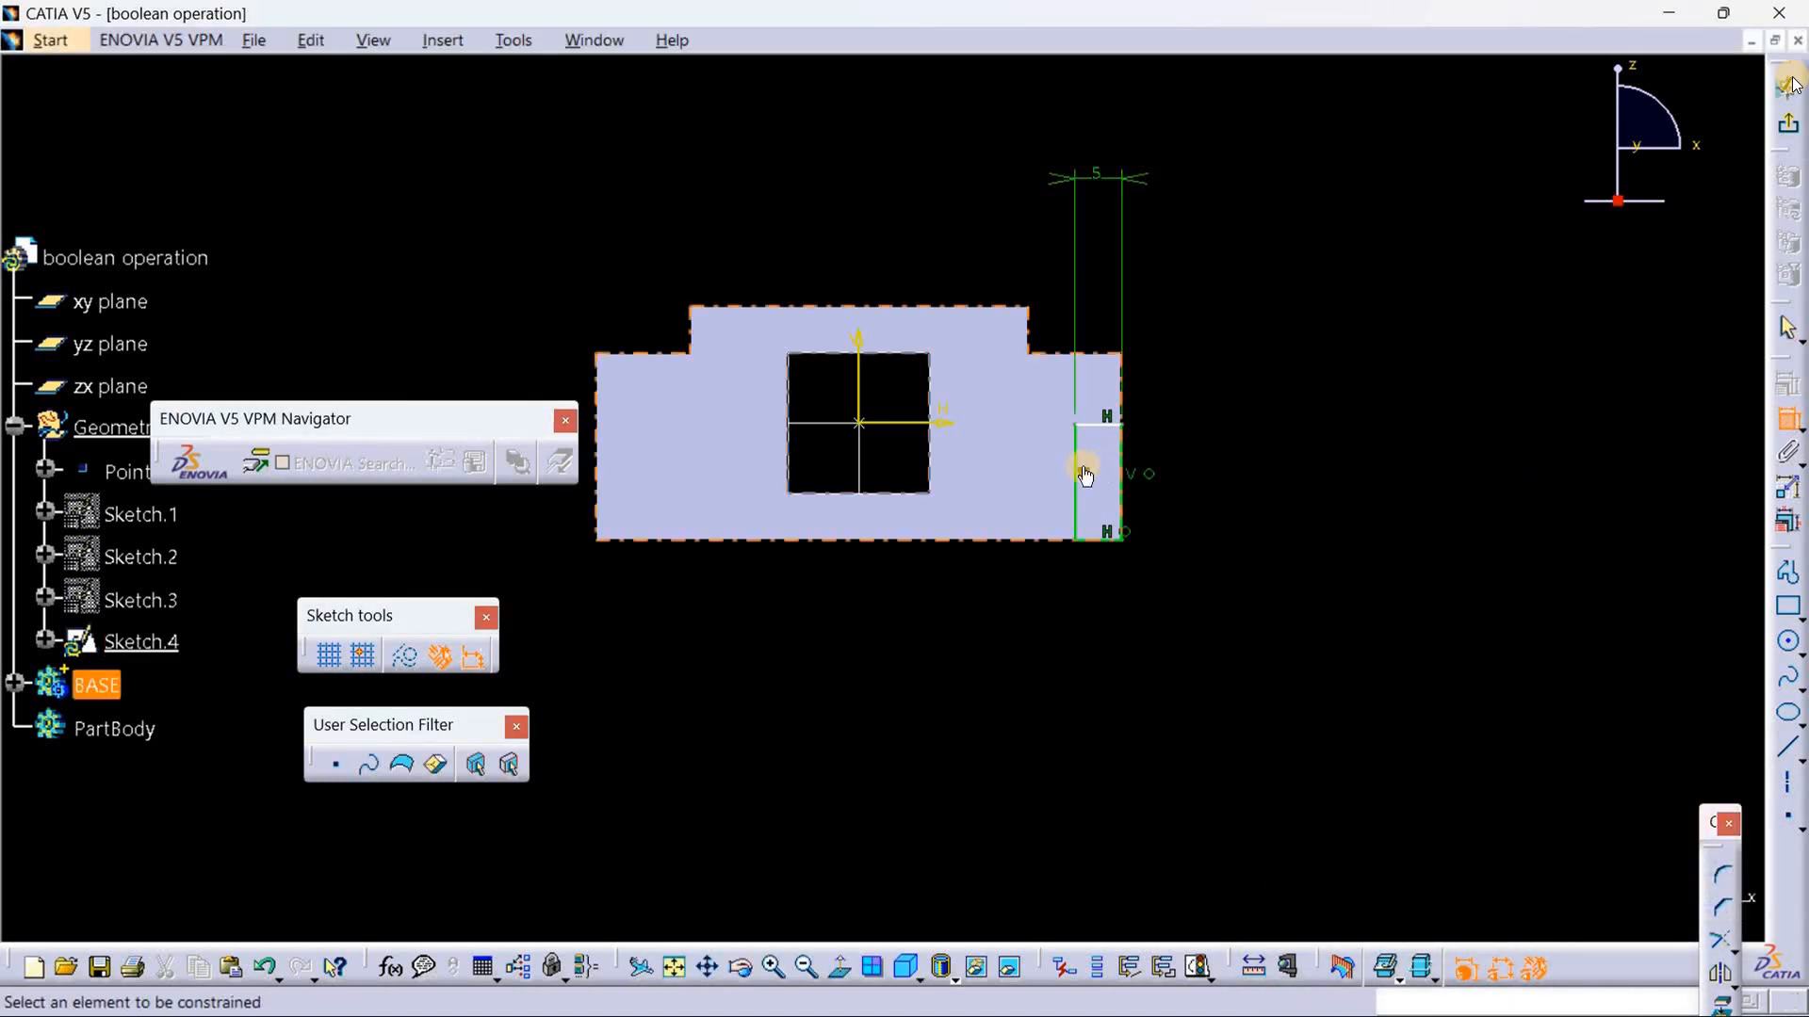
click(1080, 508)
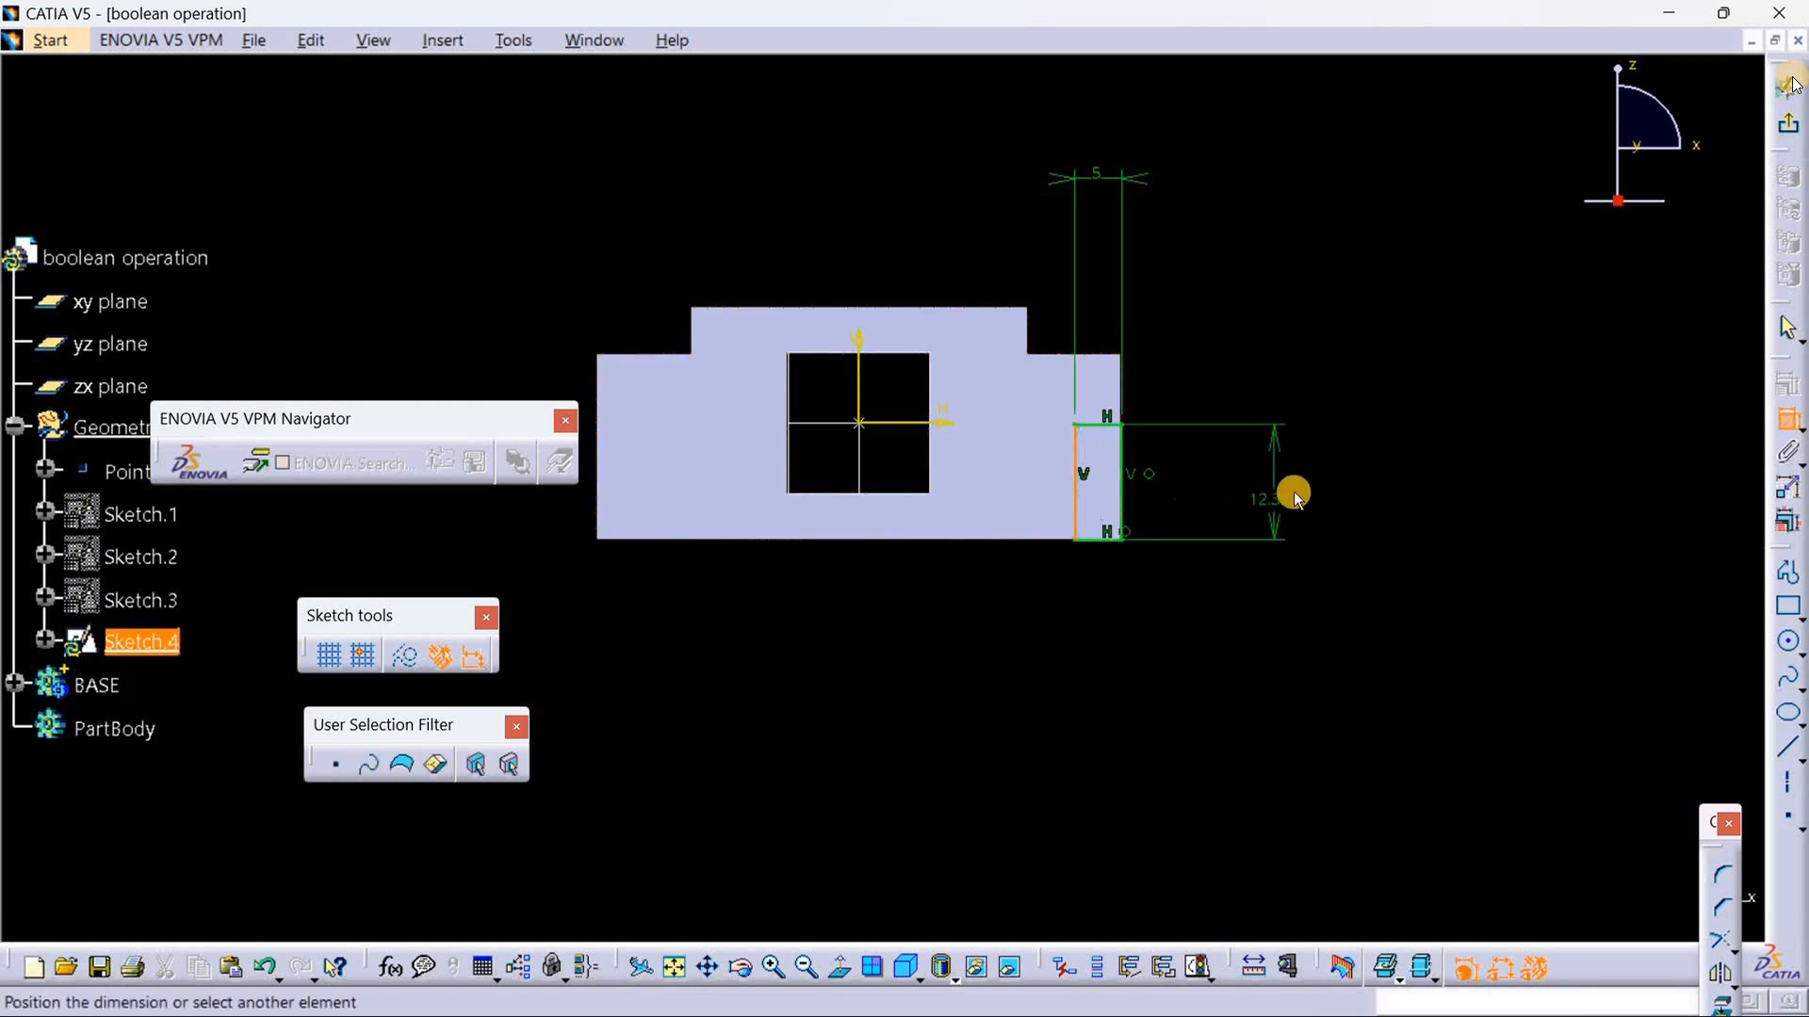
click(1293, 492)
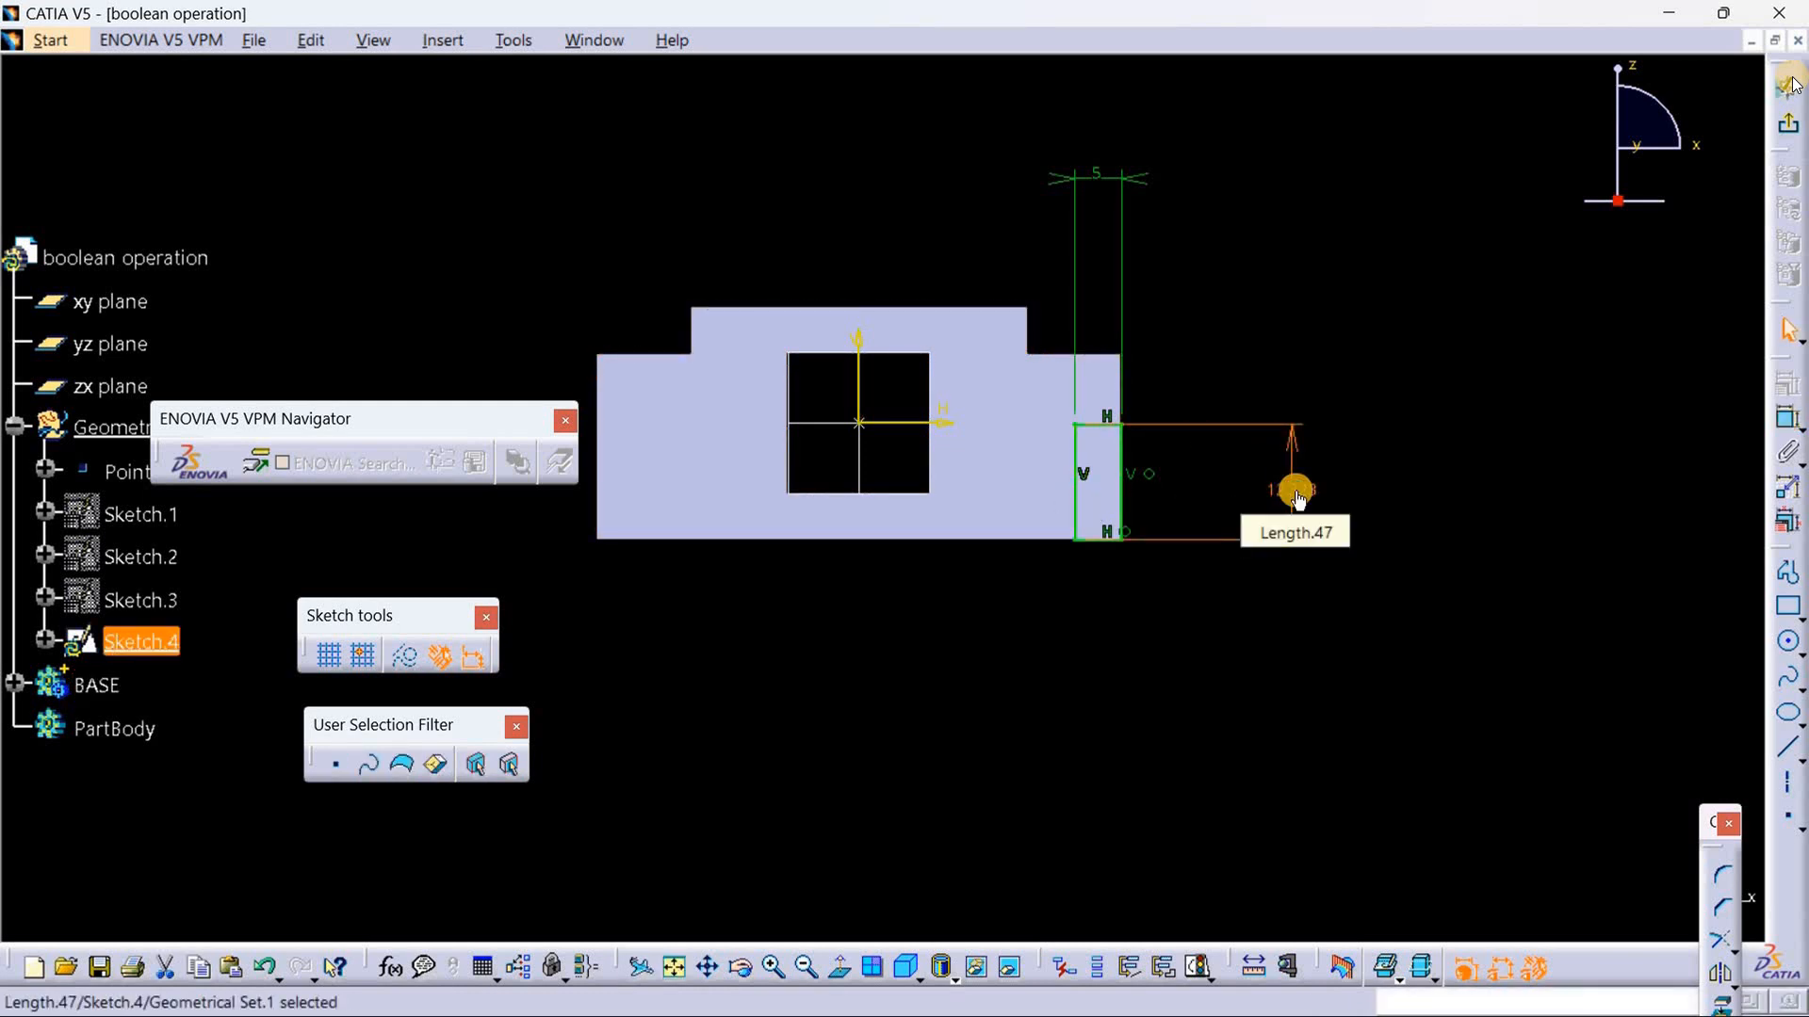
double_click(1298, 498)
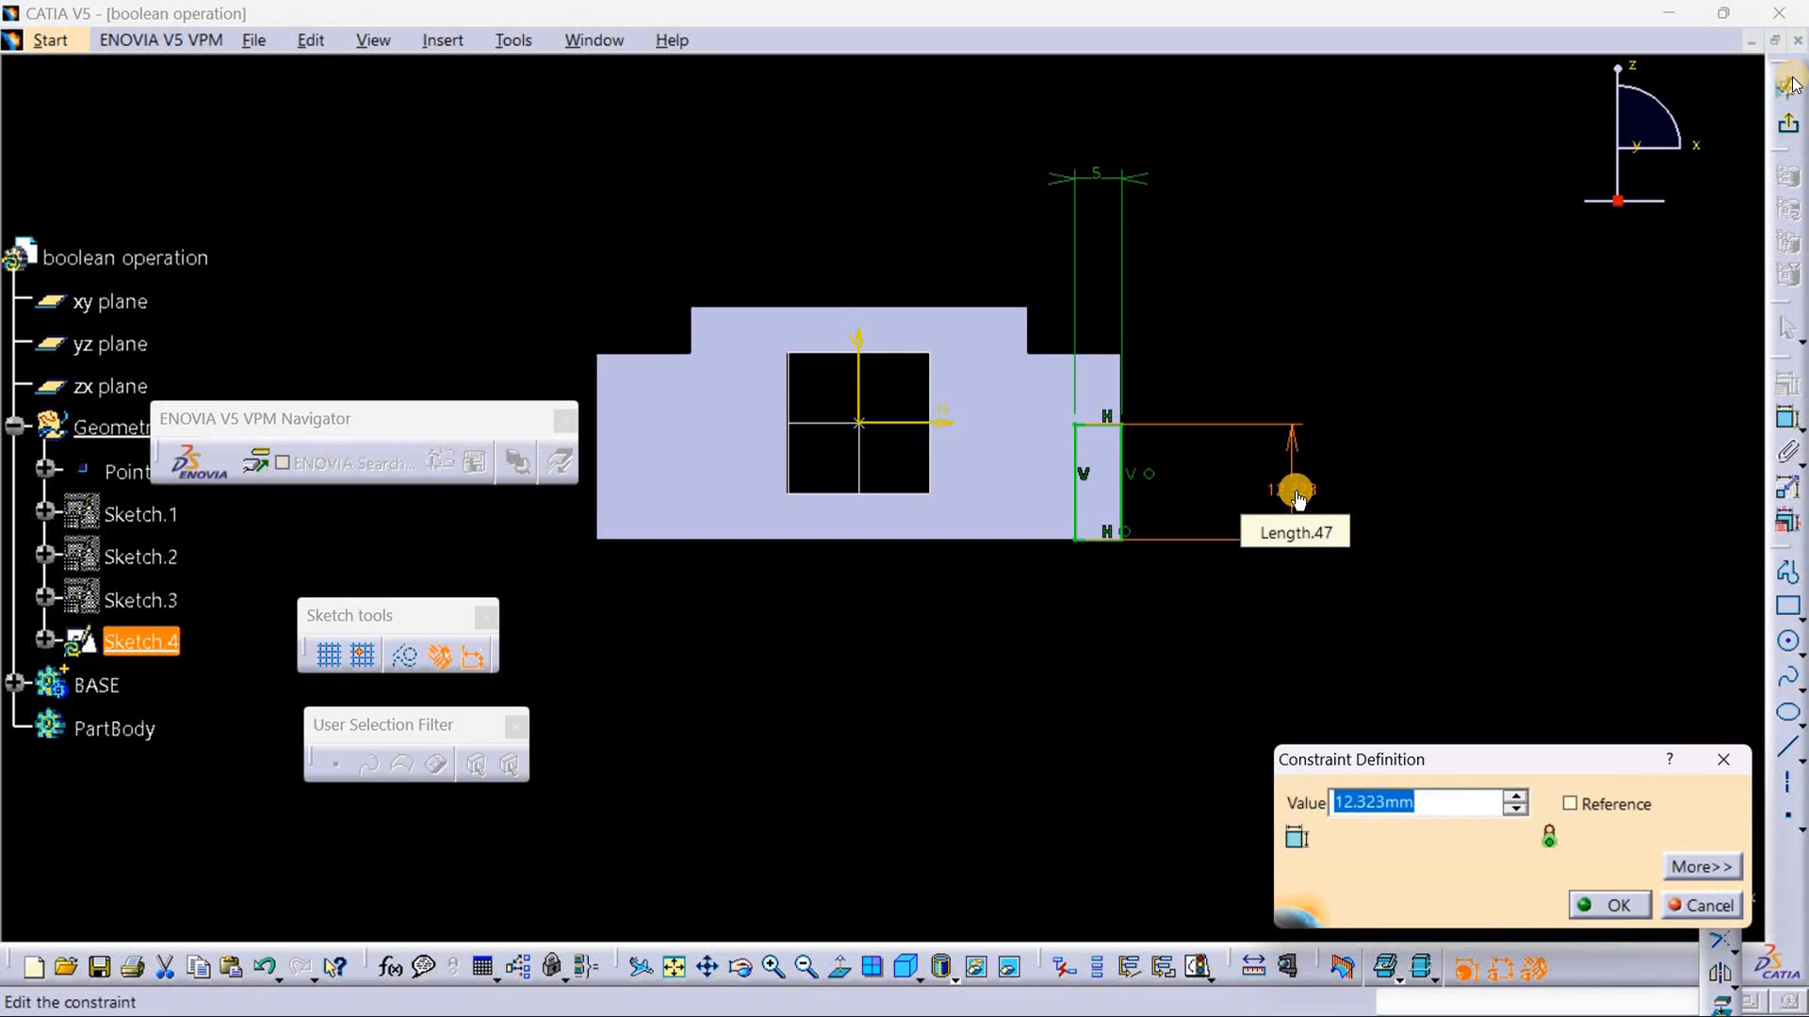
key(BackSpace)
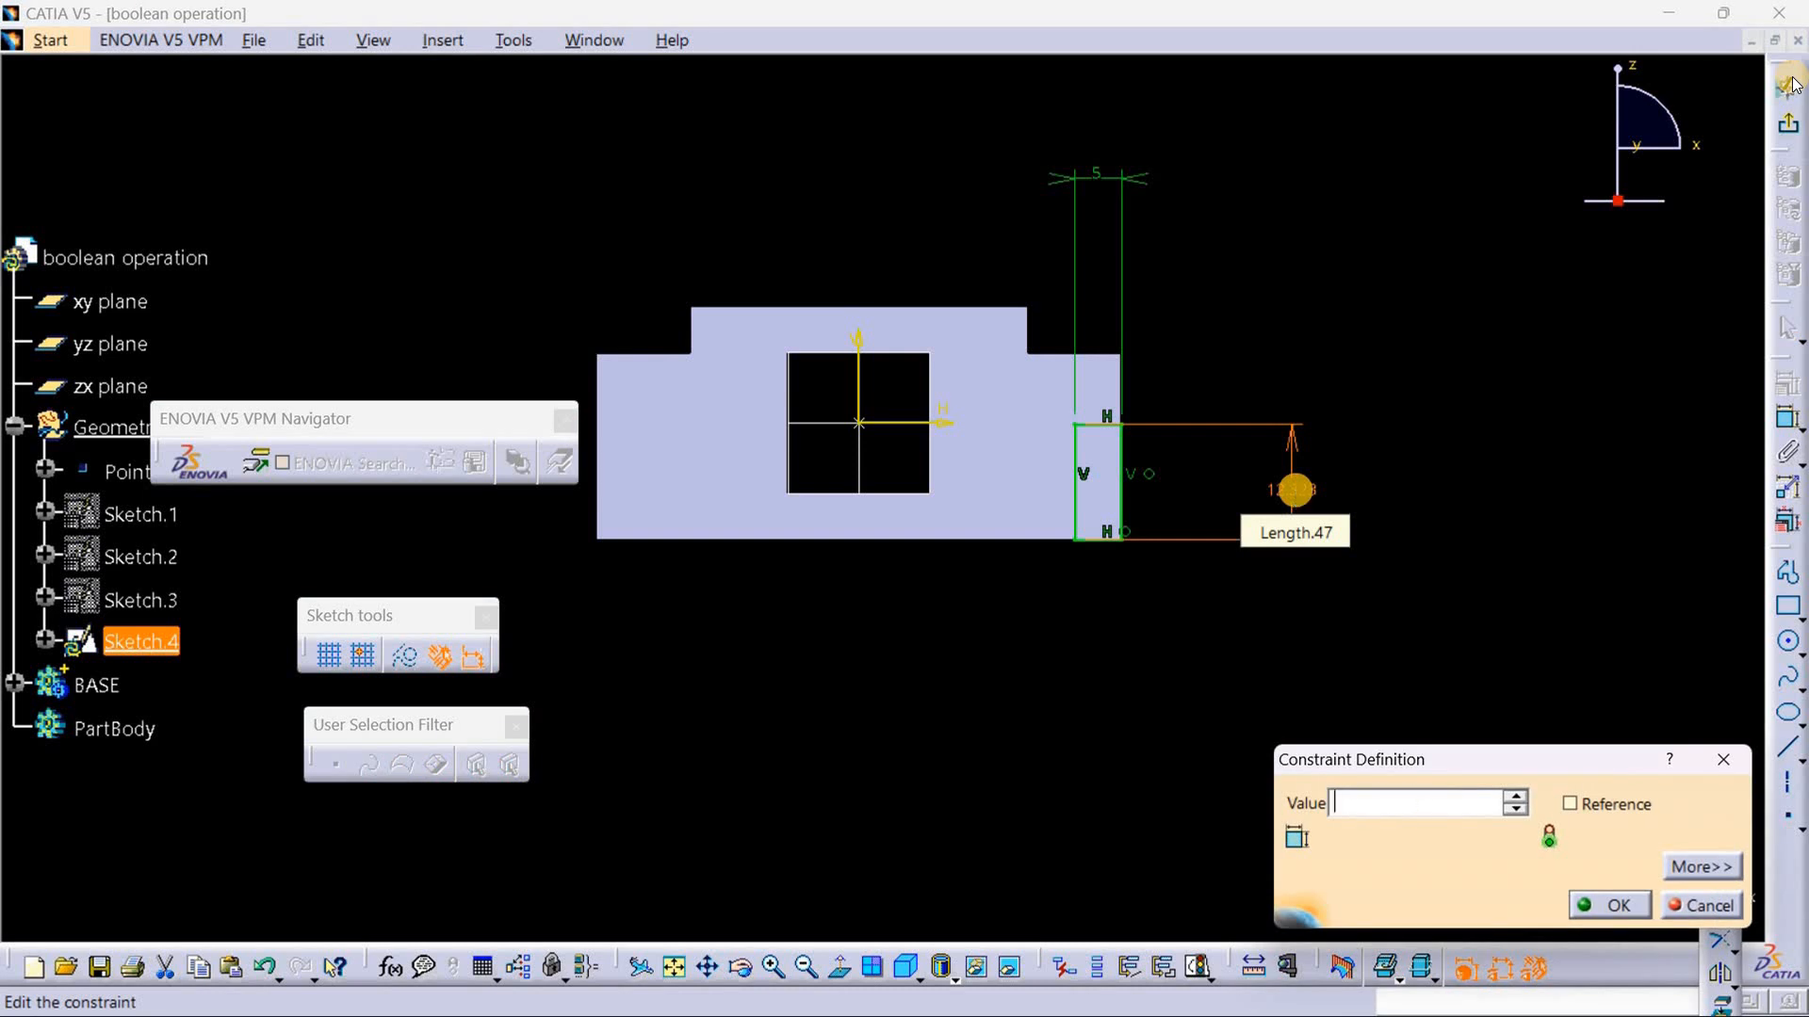
key(Return)
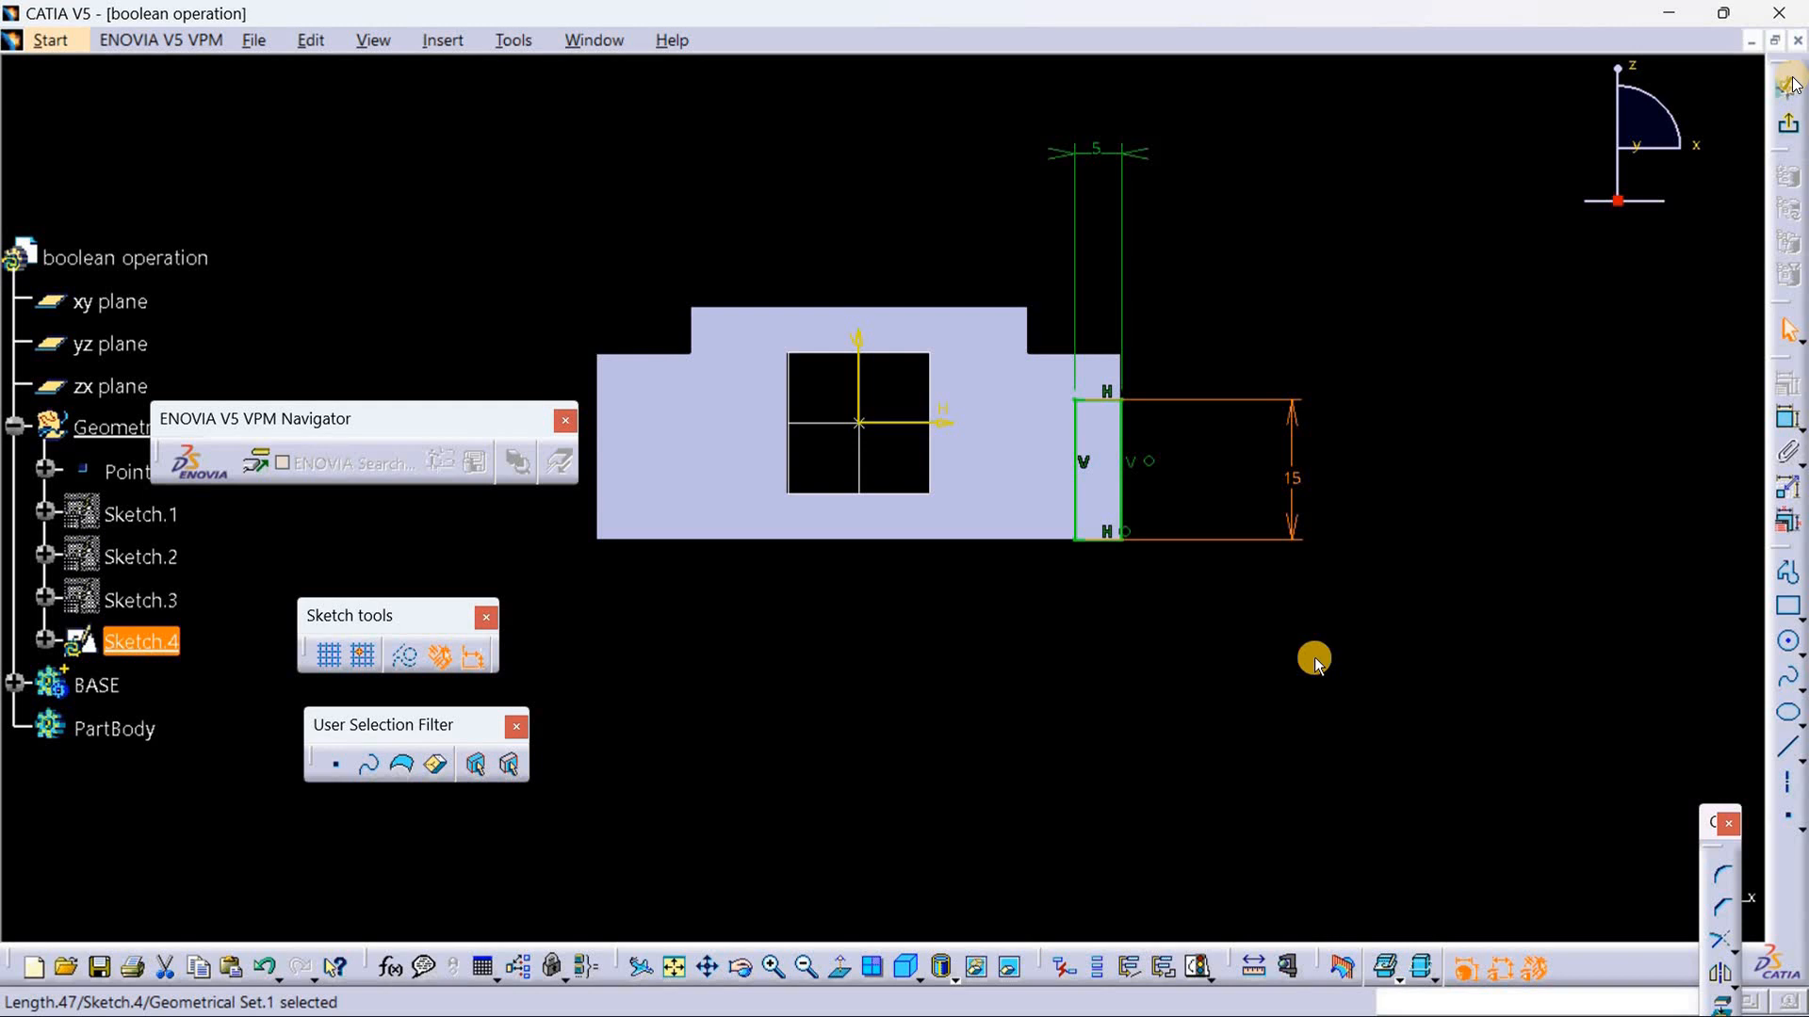
click(1432, 560)
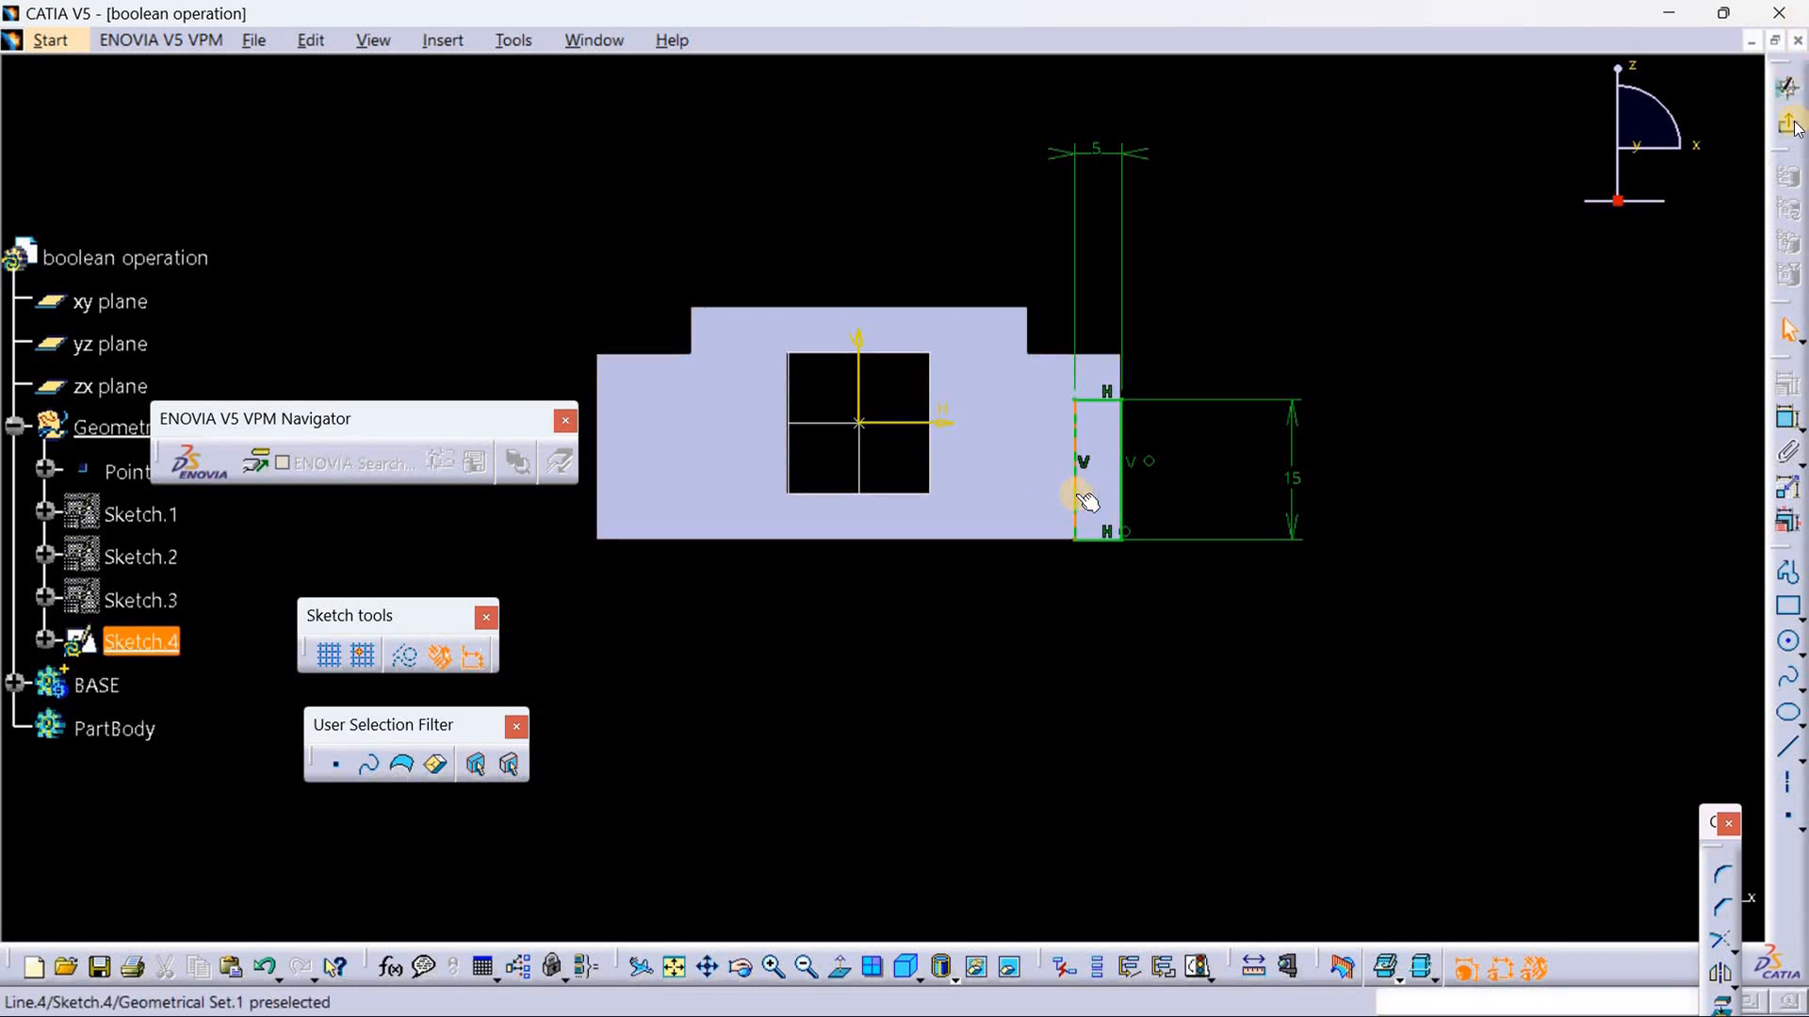
Step: Select the whole lower-corner rectangle, mirror it about the sketch's vertical axis, and exit the sketch
right_click(1076, 494)
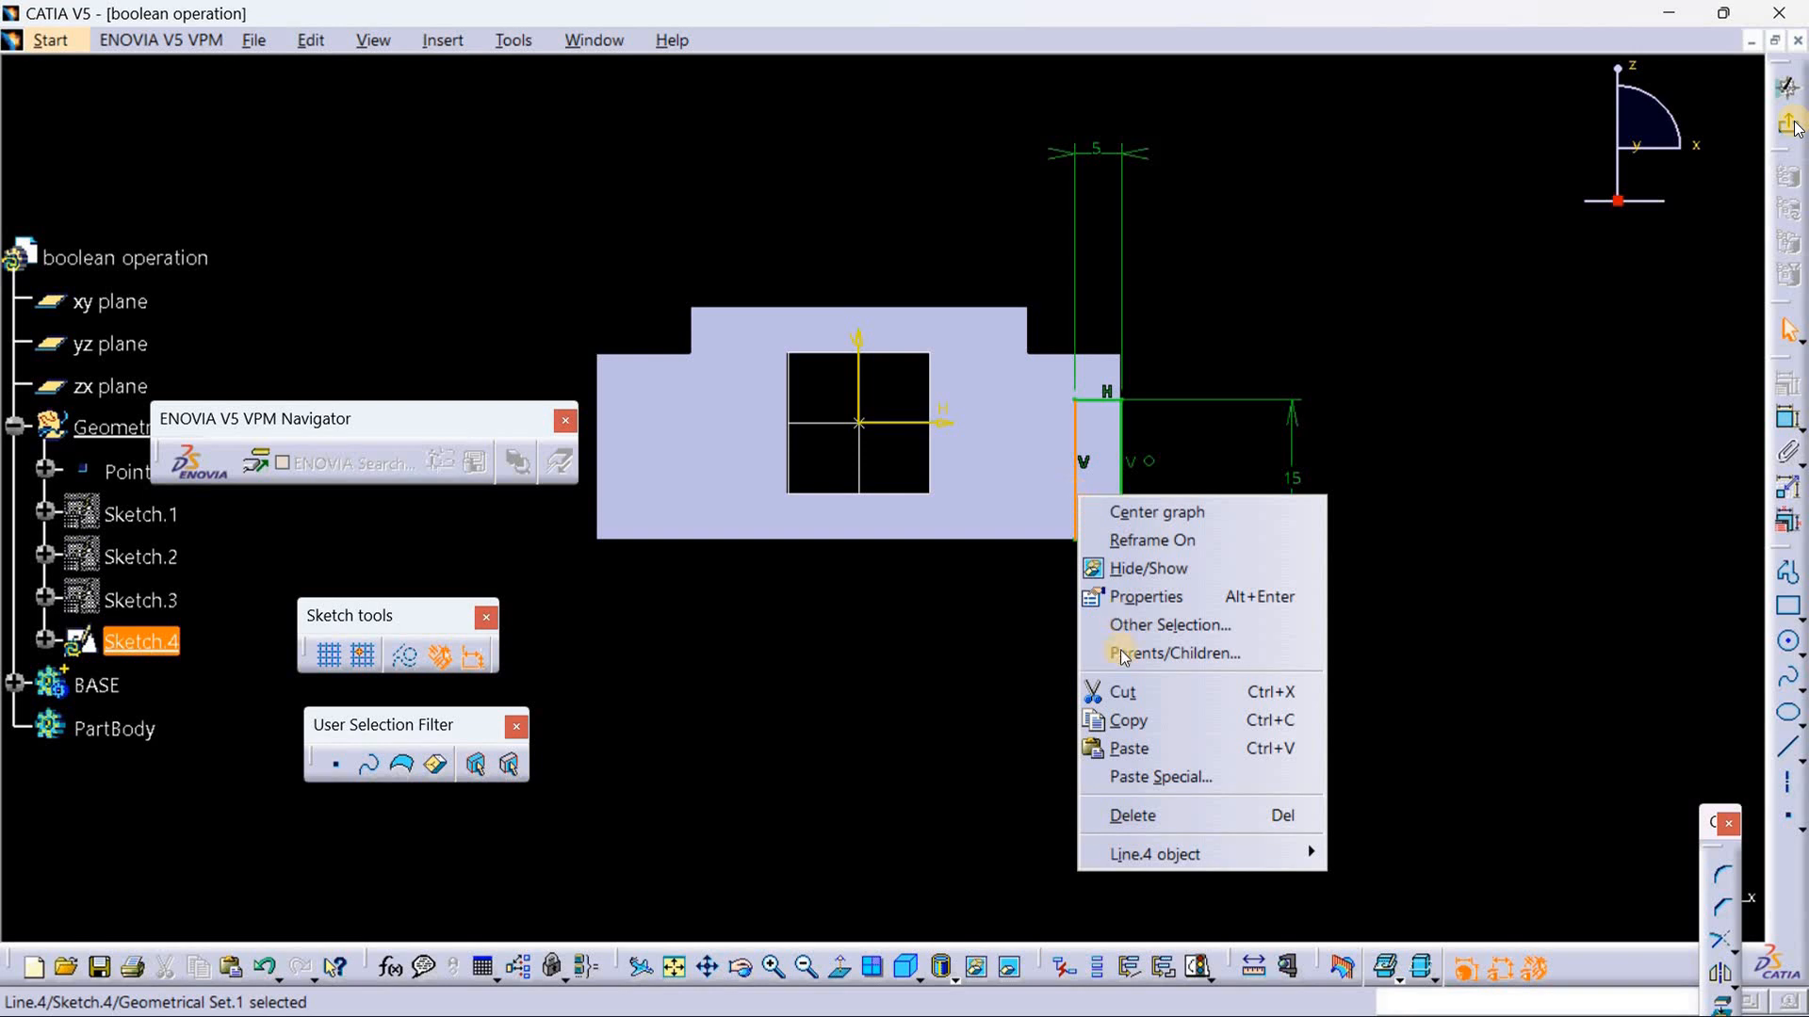
mouse_move(1157, 860)
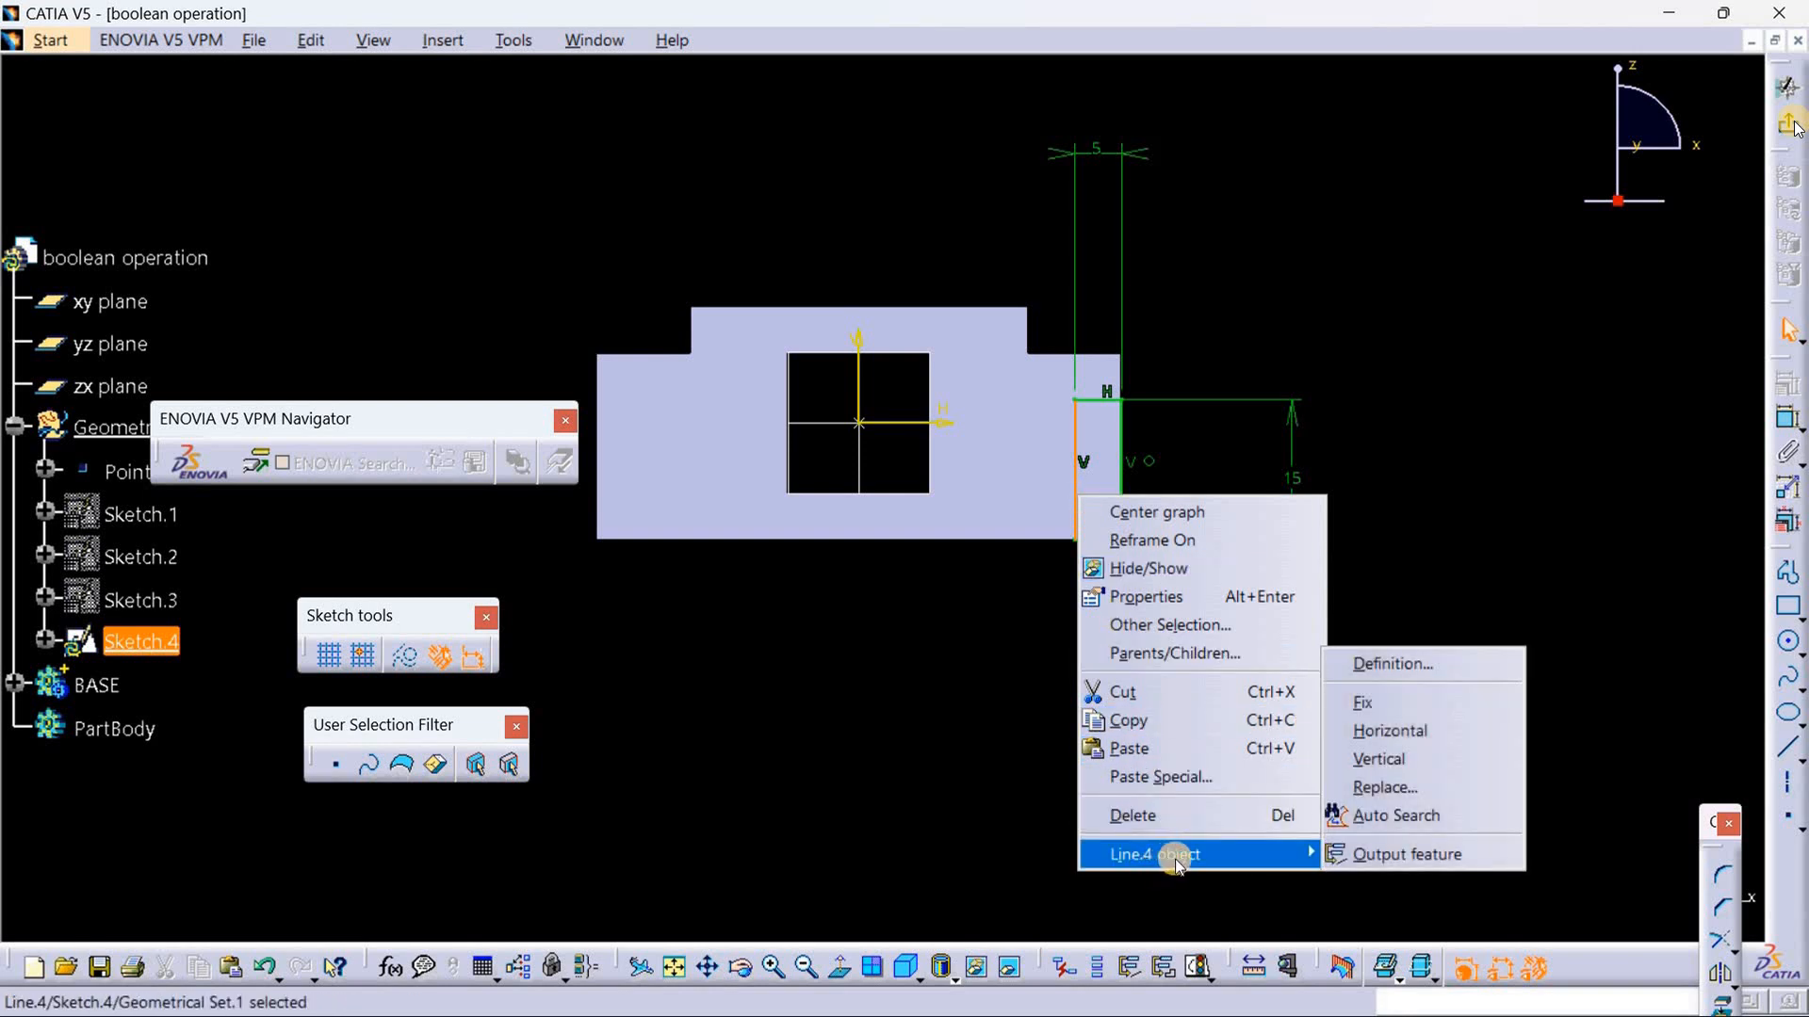
click(1424, 818)
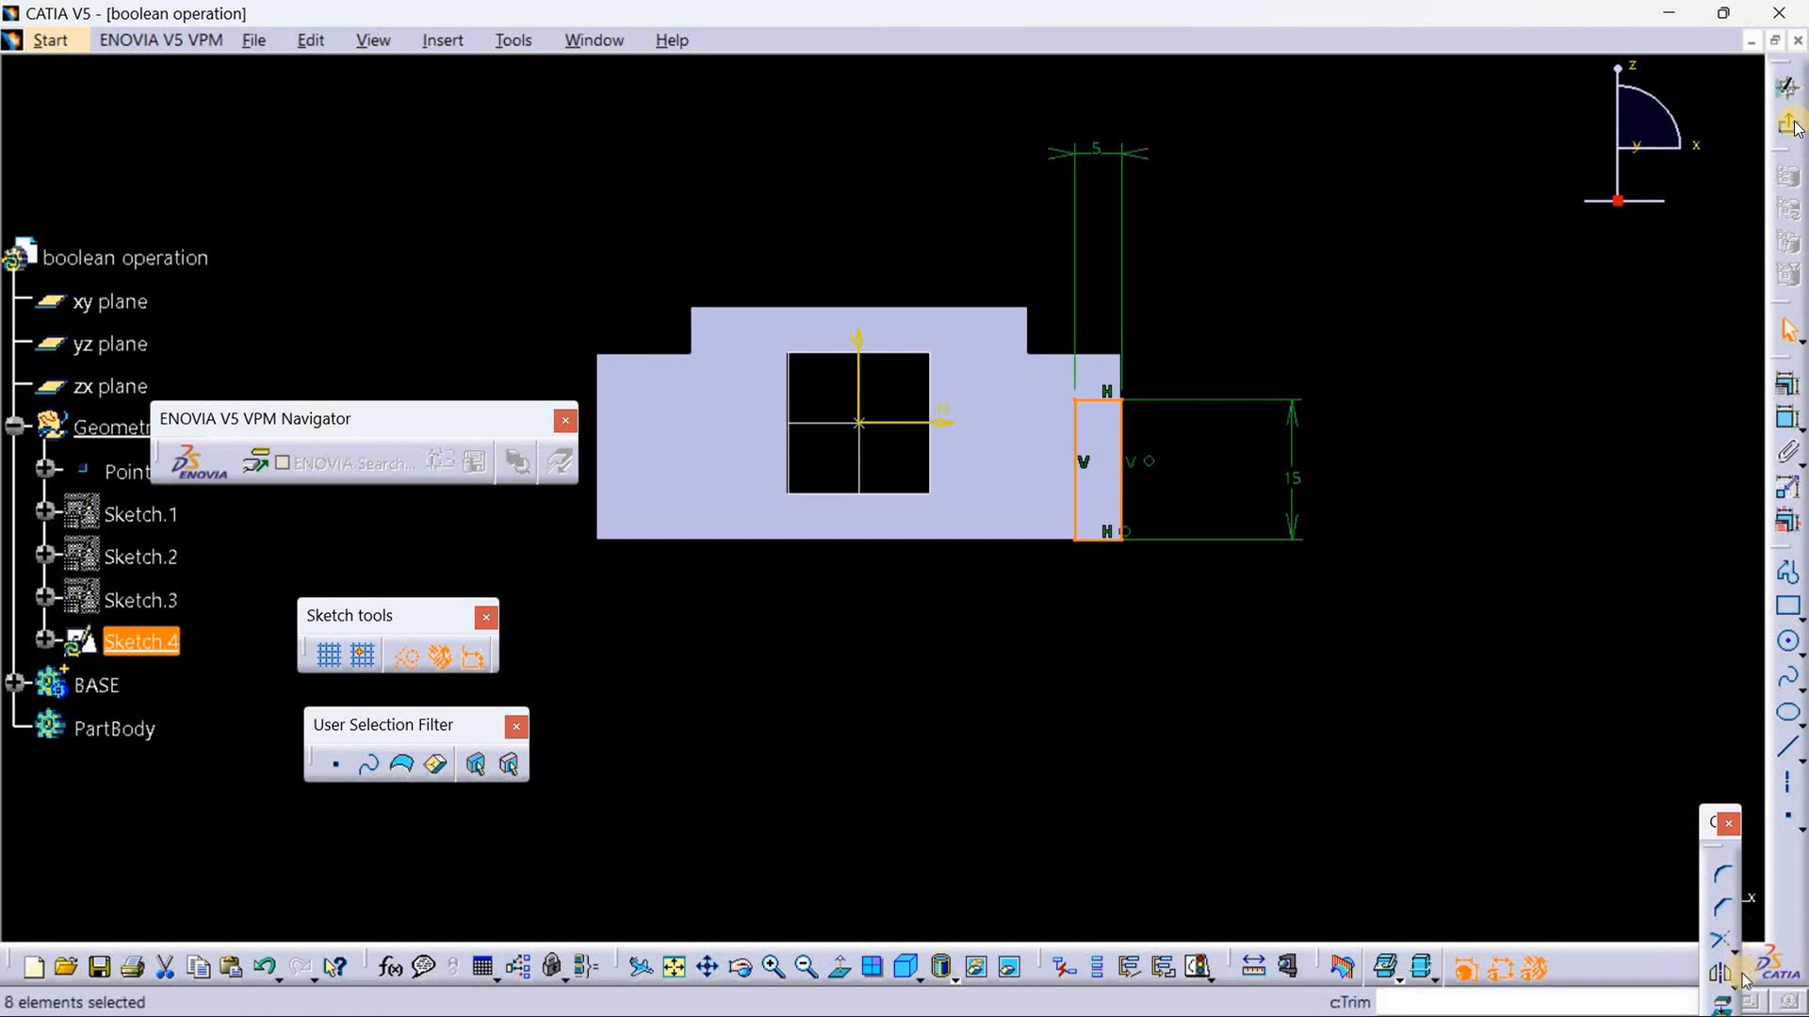
click(1795, 126)
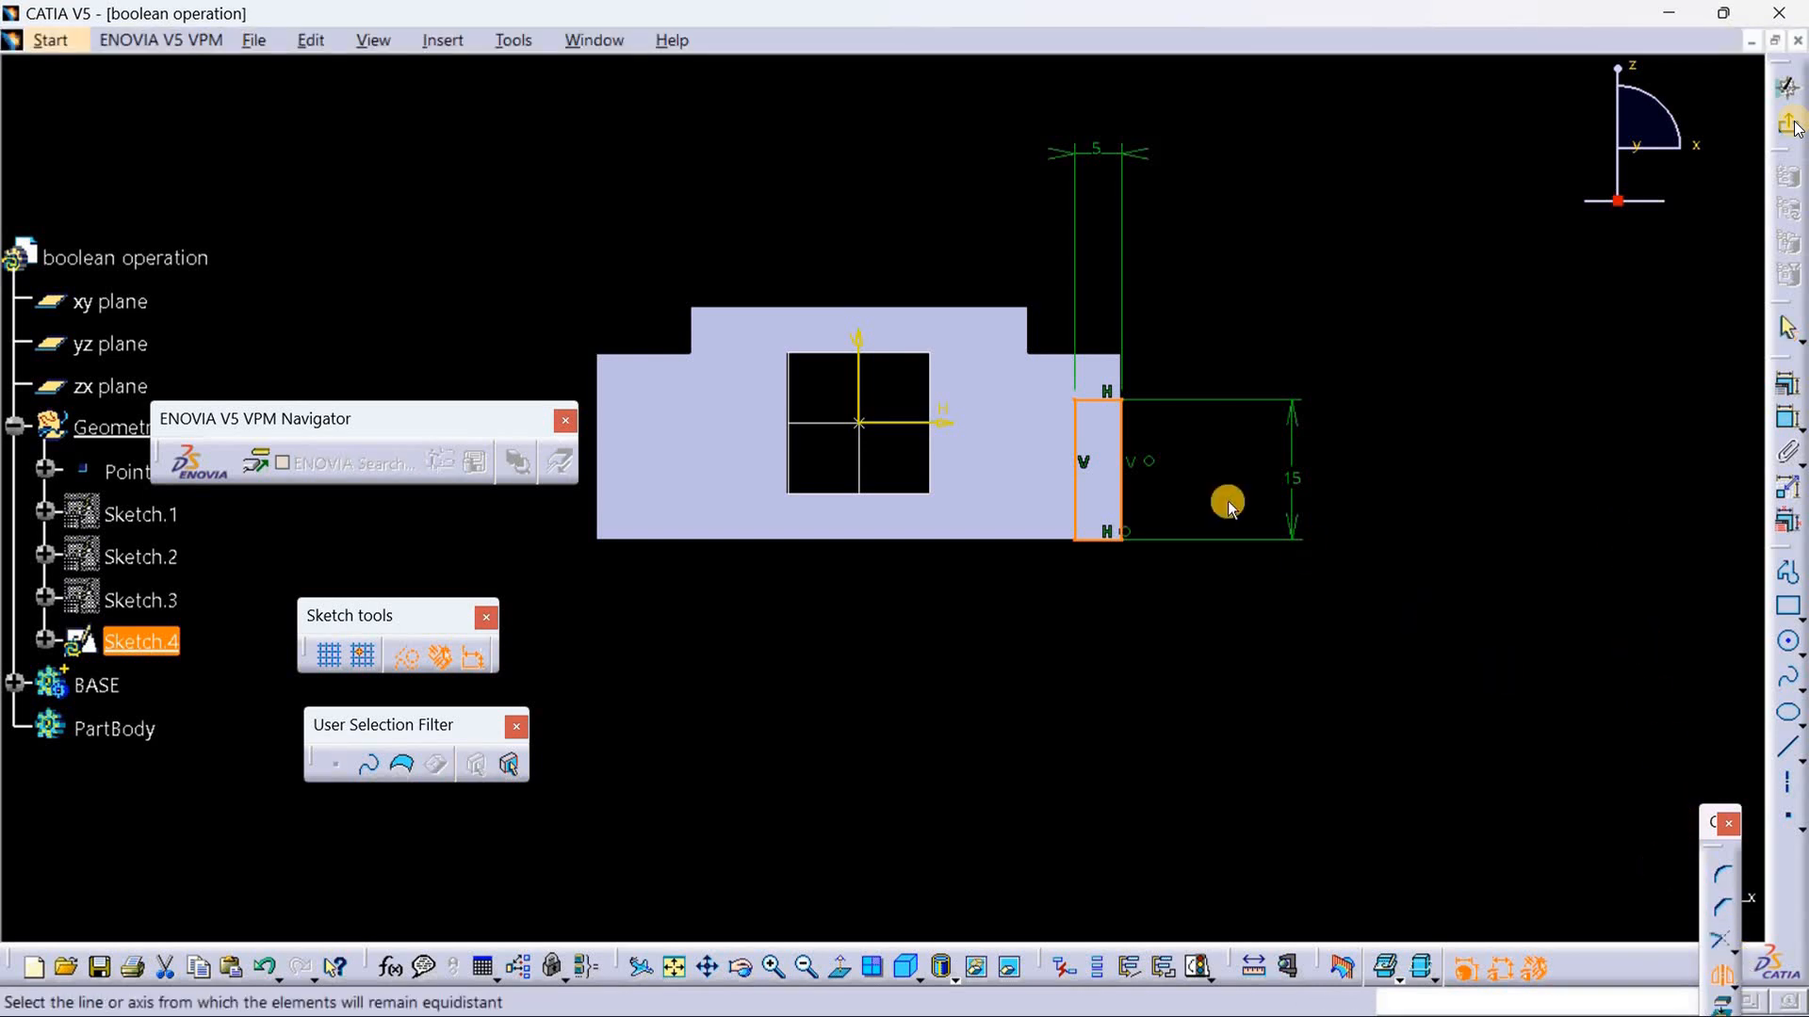
click(859, 364)
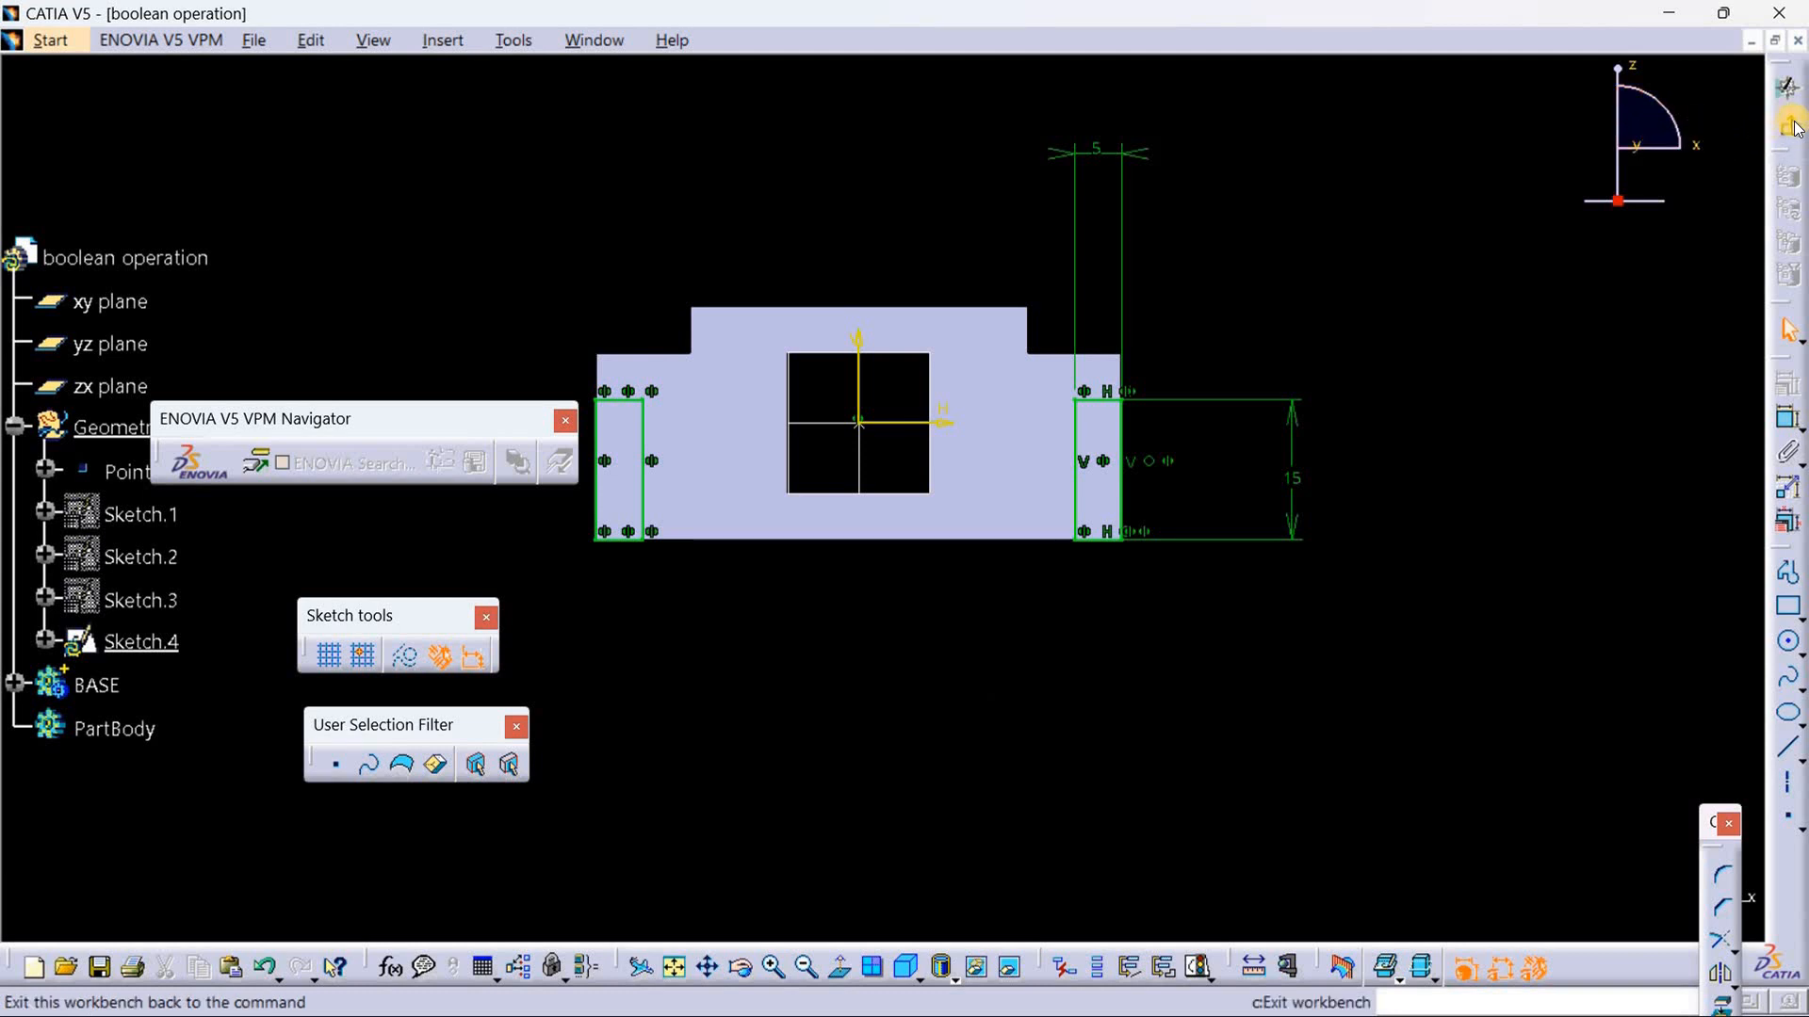
click(1798, 128)
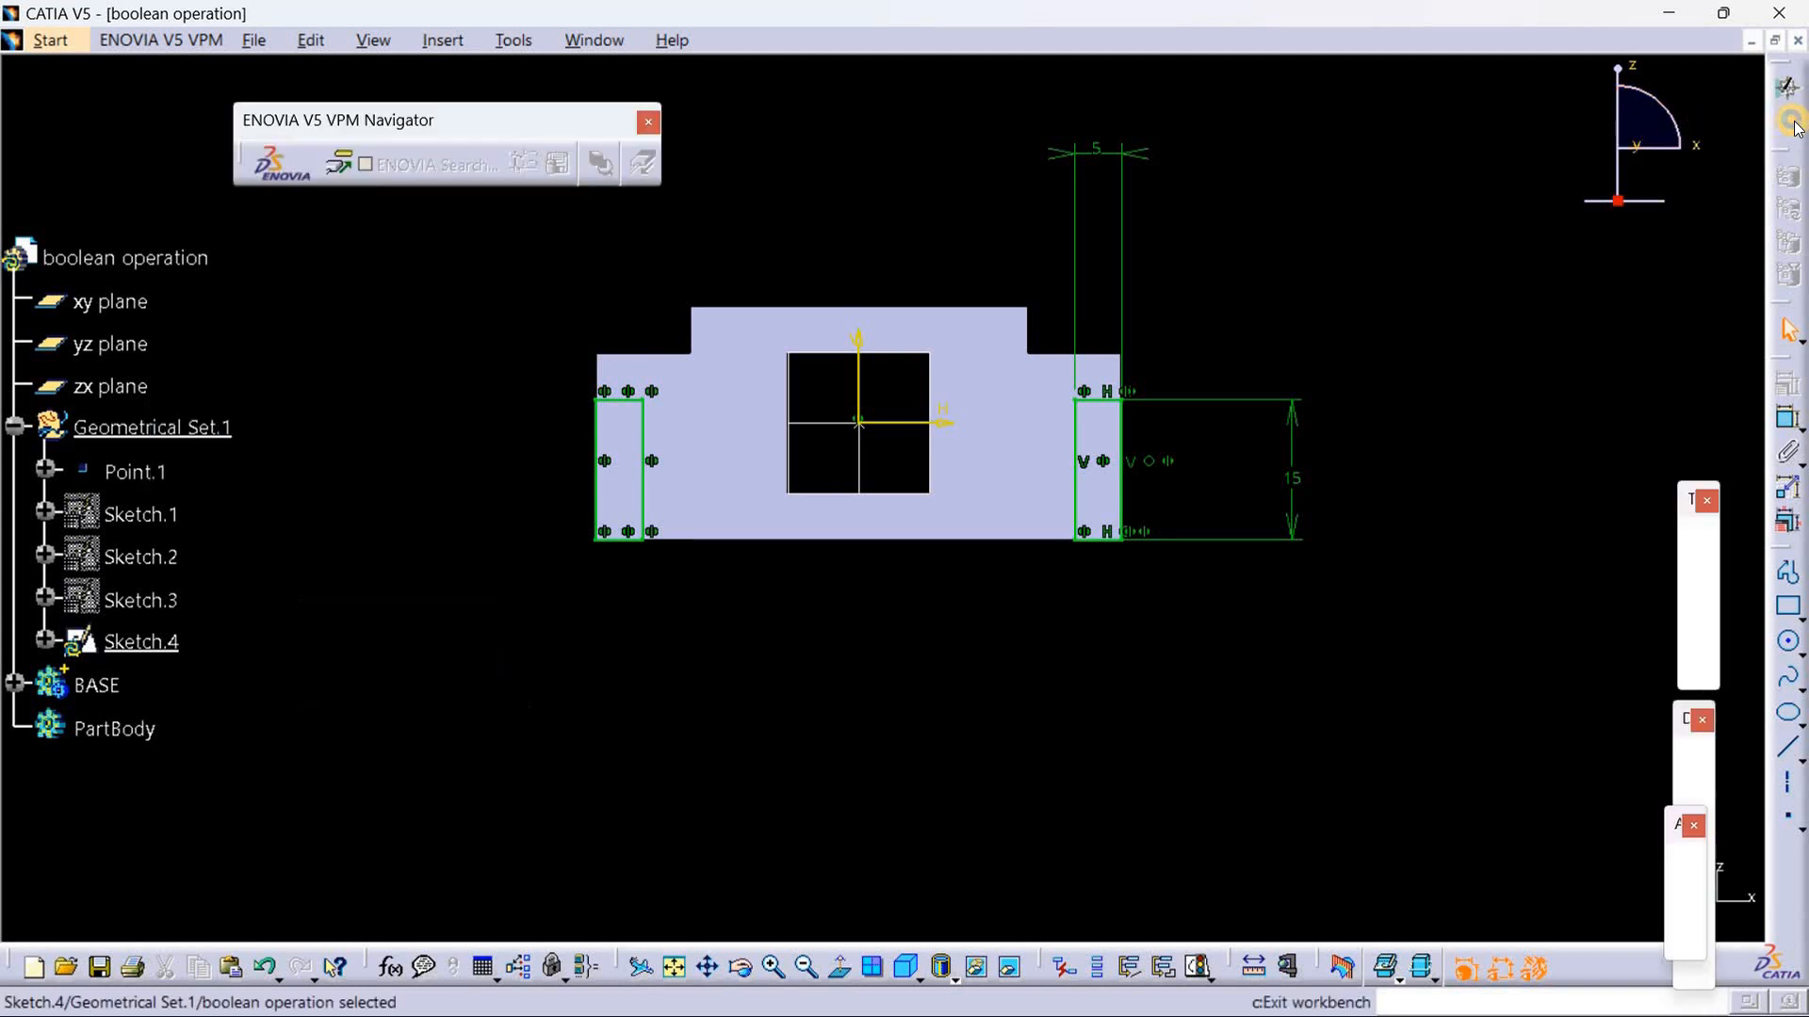
click(1060, 679)
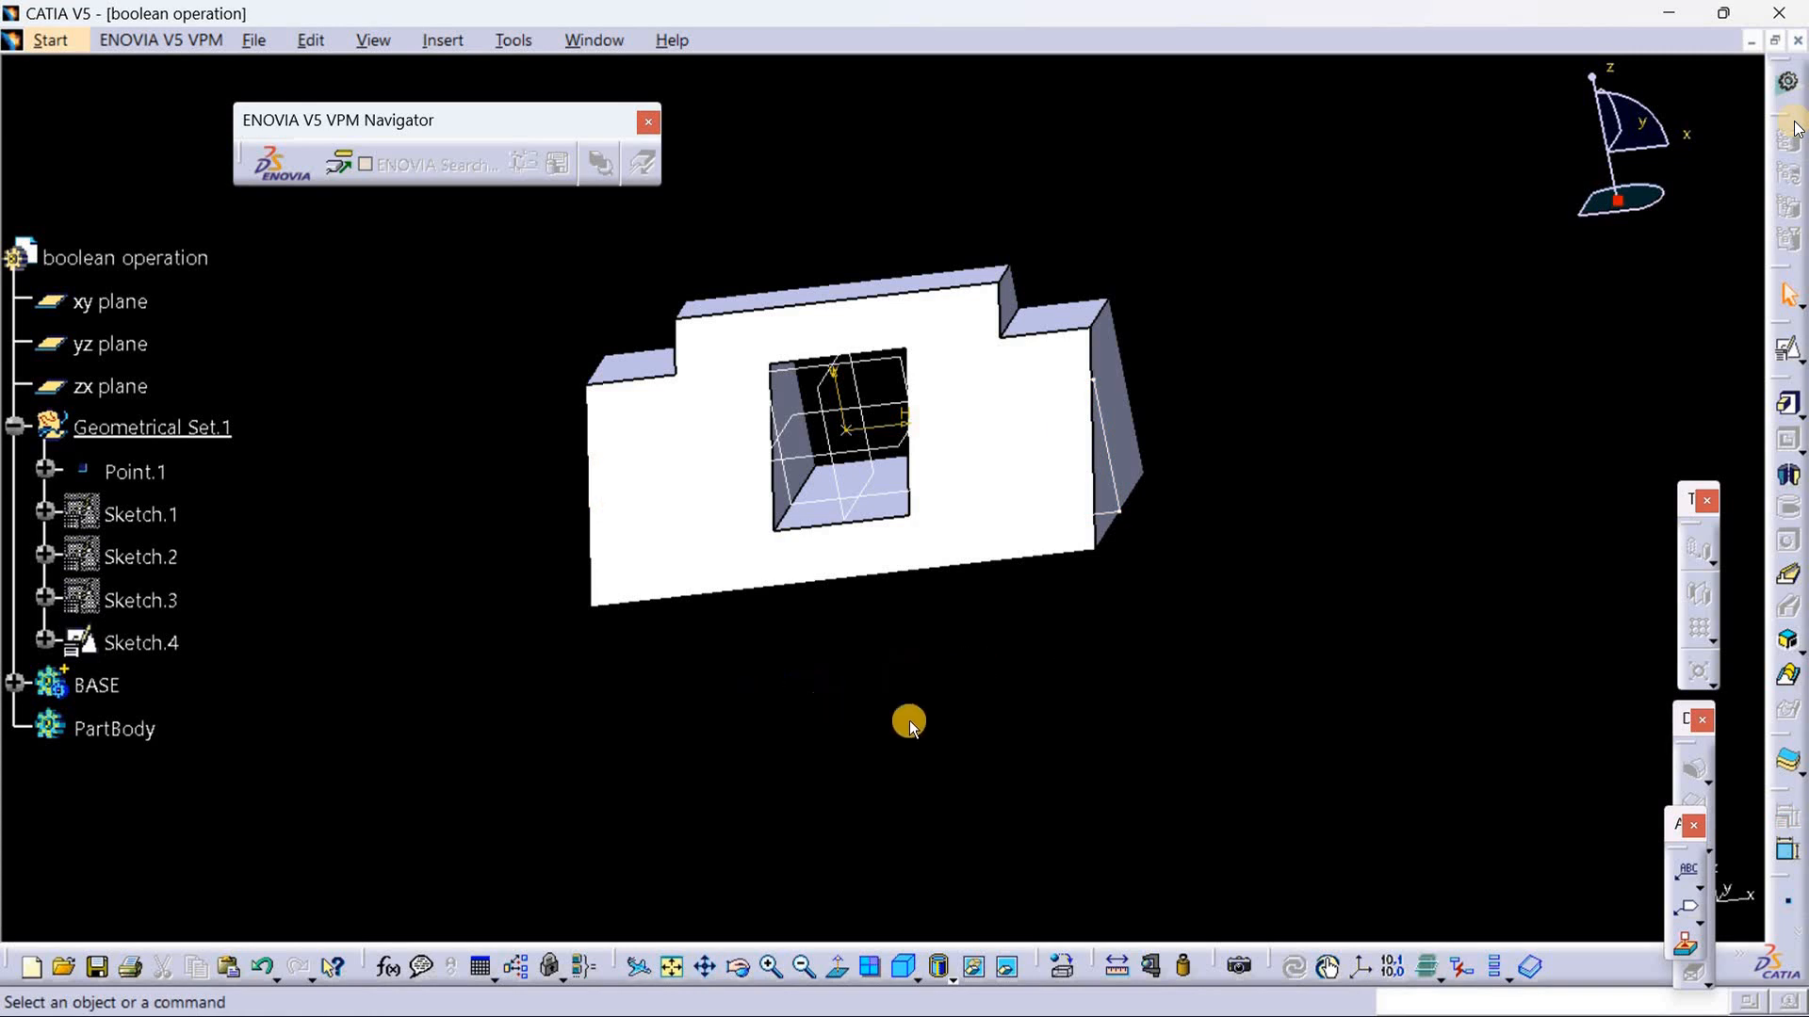
mouse_move(908, 719)
middle_down()
mouse_move(823, 759)
mouse_move(782, 688)
middle_up()
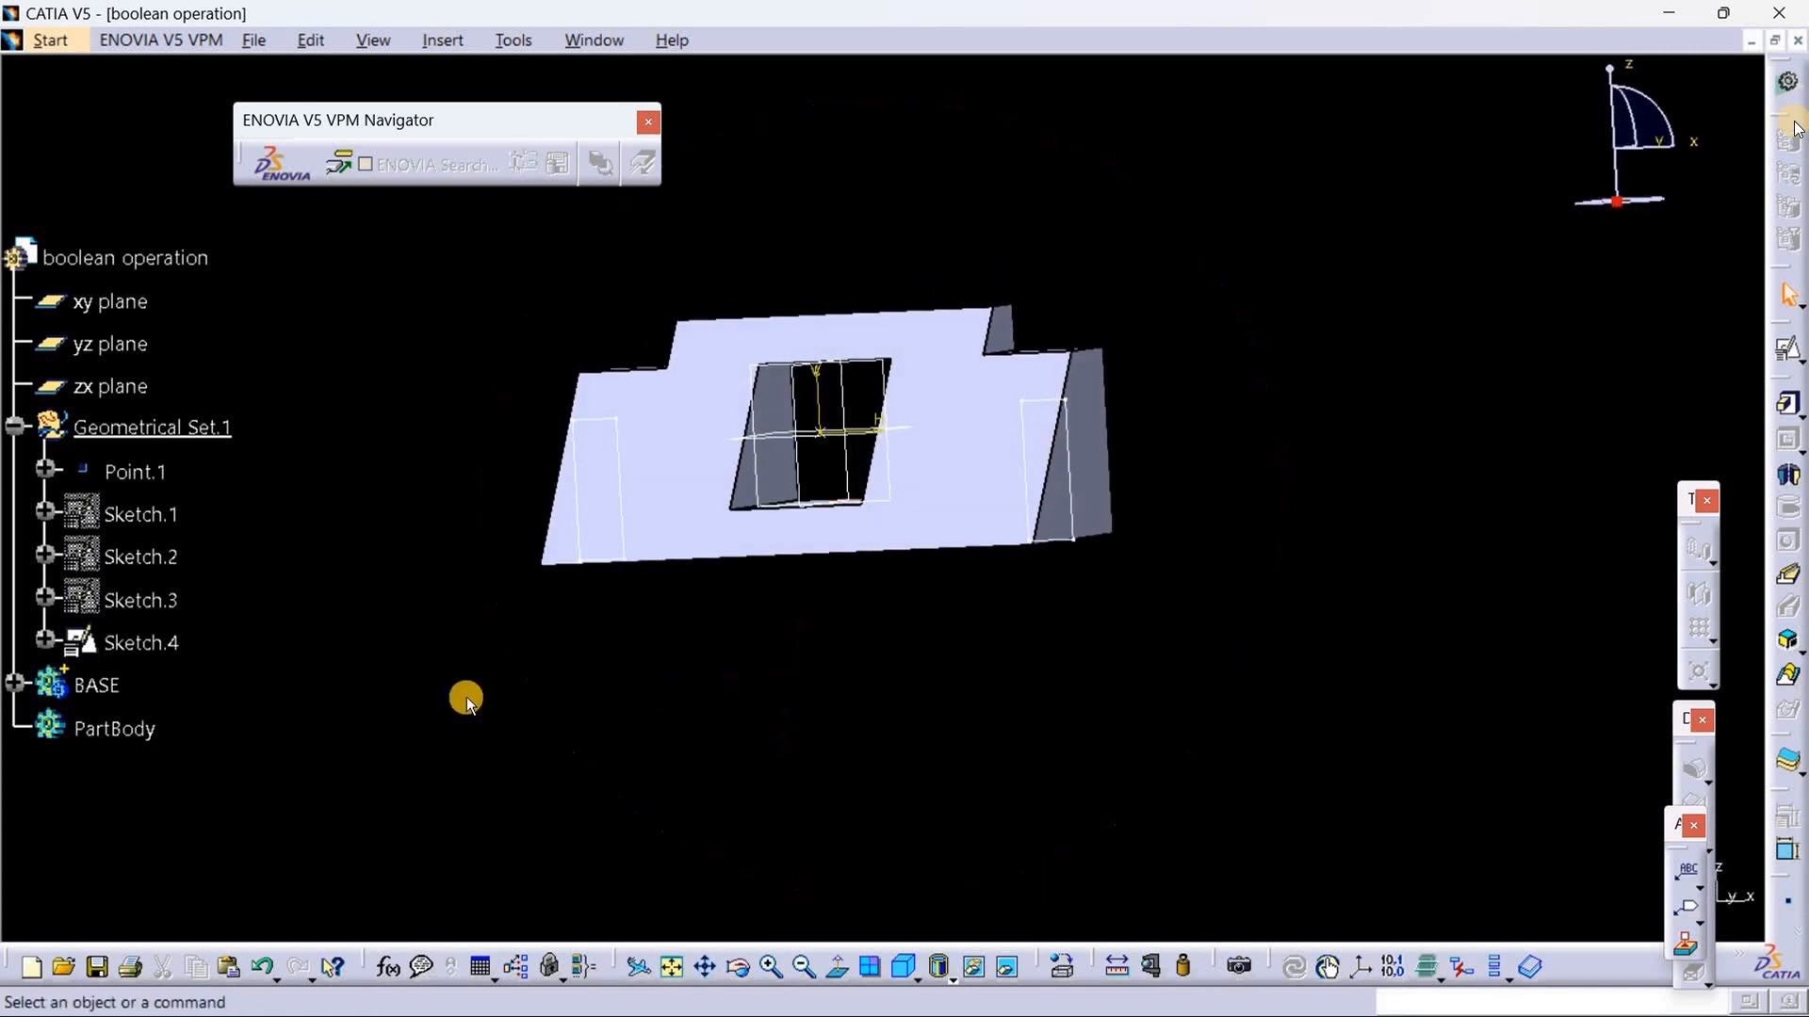
Step: Insert a new body and pad the two mirrored corner rectangles of Sketch.4 with a length of 28 mm
click(429, 39)
click(477, 100)
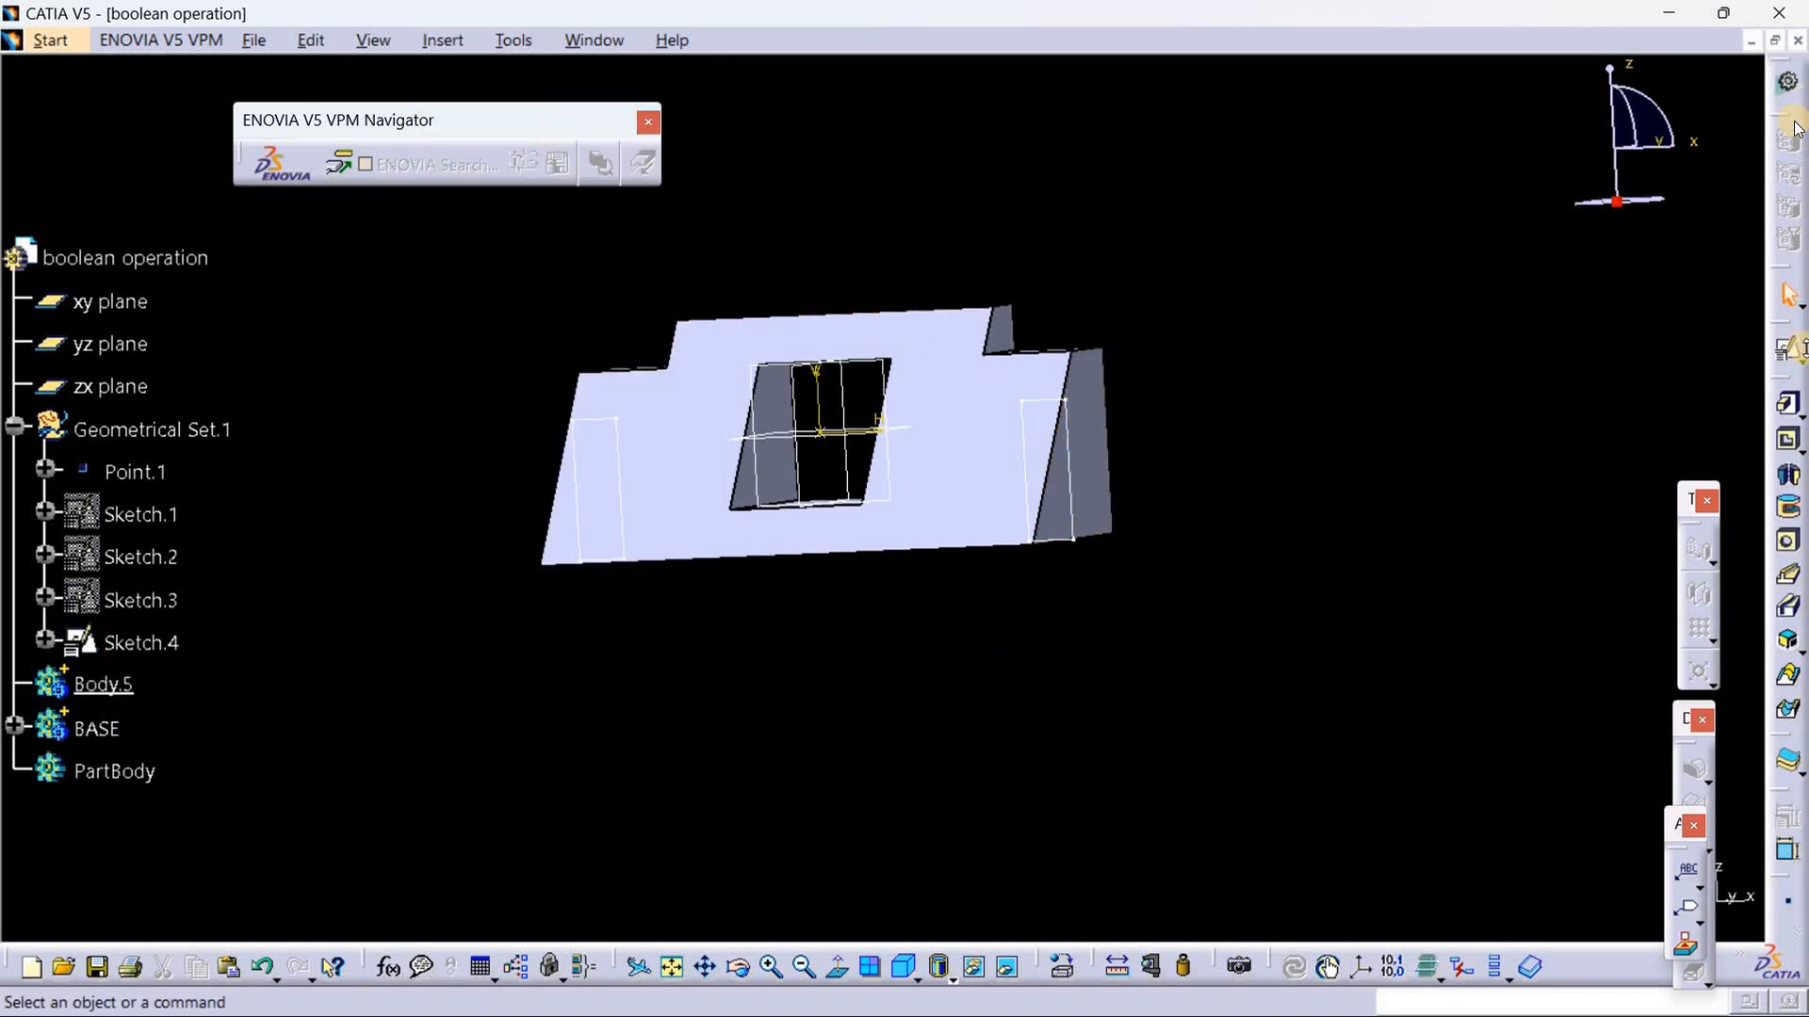
click(1788, 405)
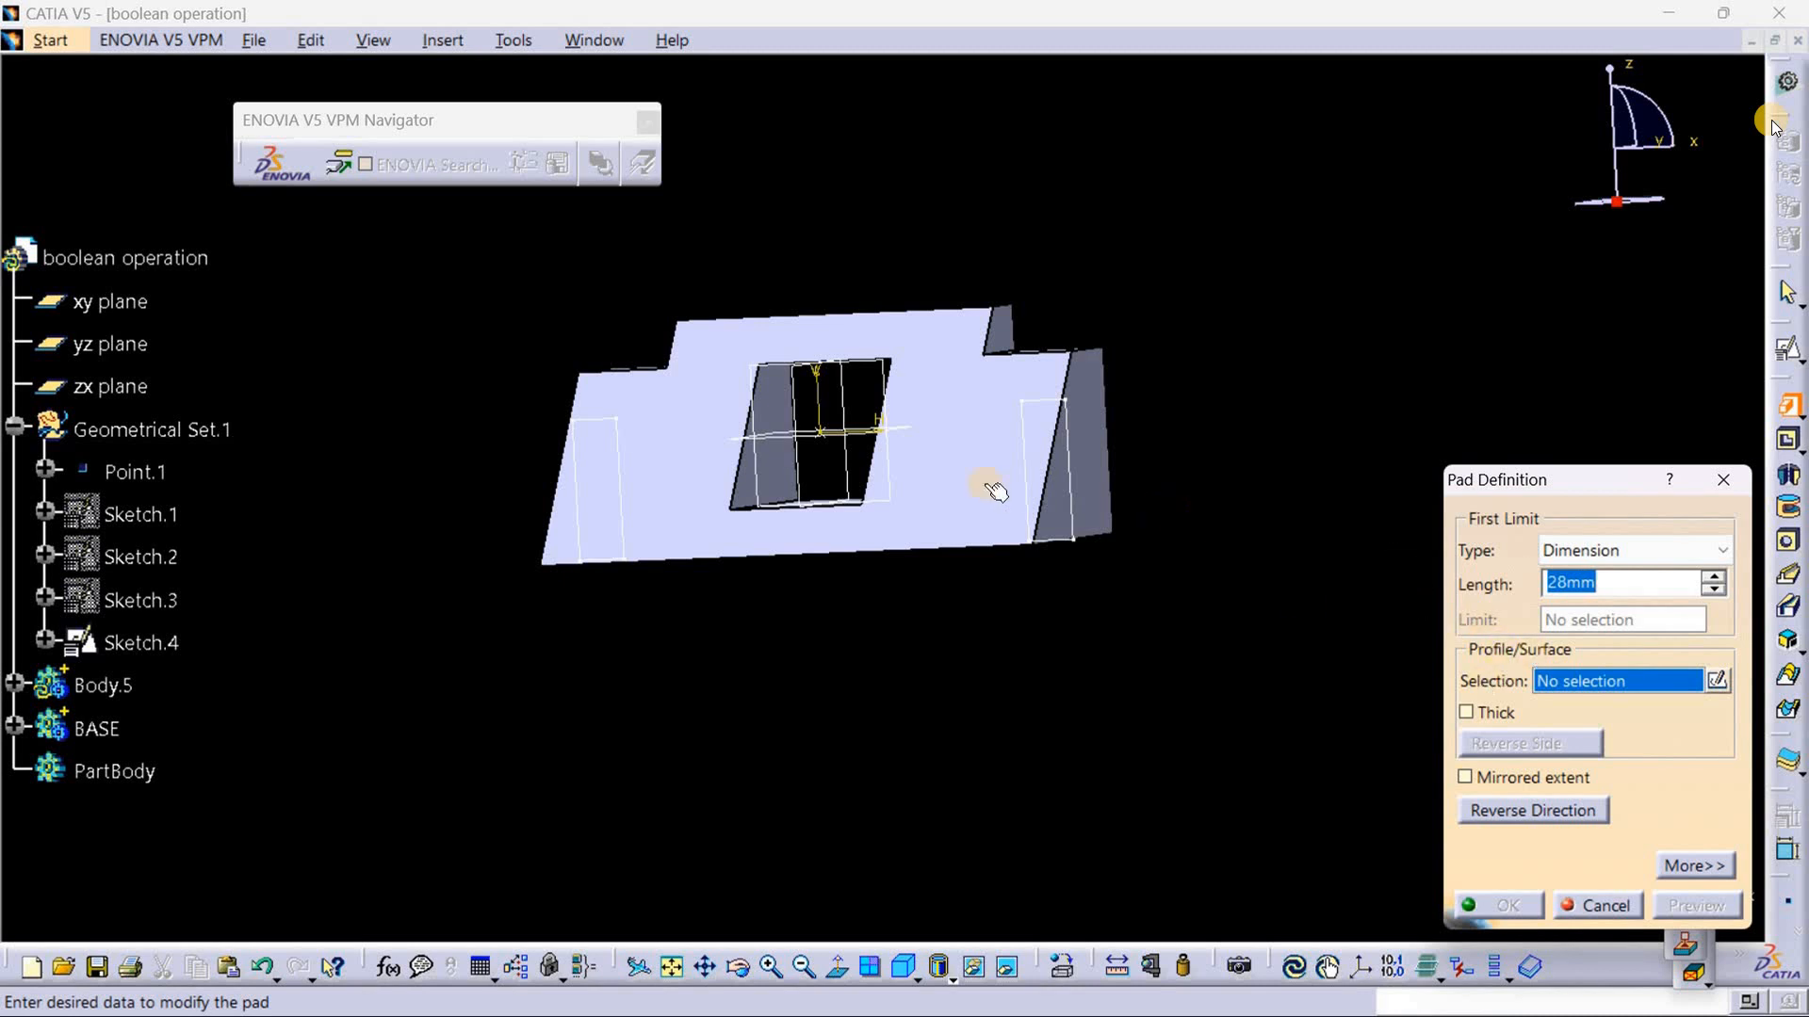
click(1040, 401)
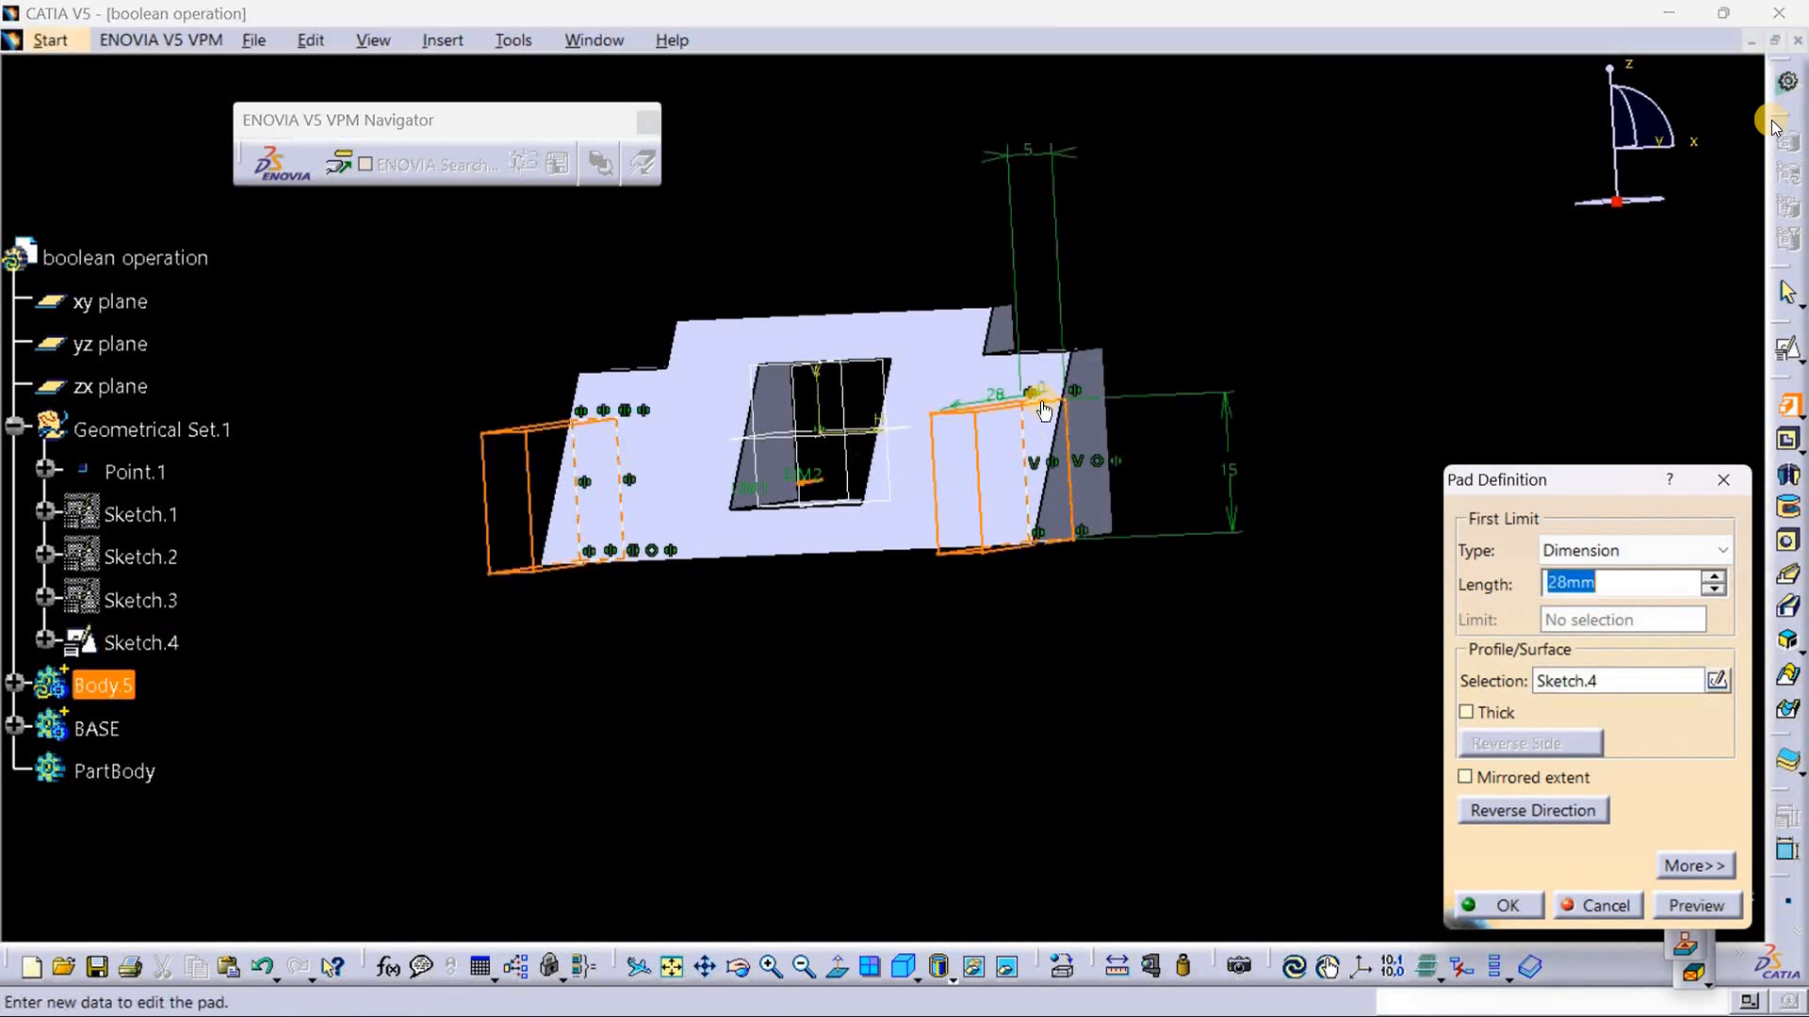
middle_drag(867, 765, 901, 779)
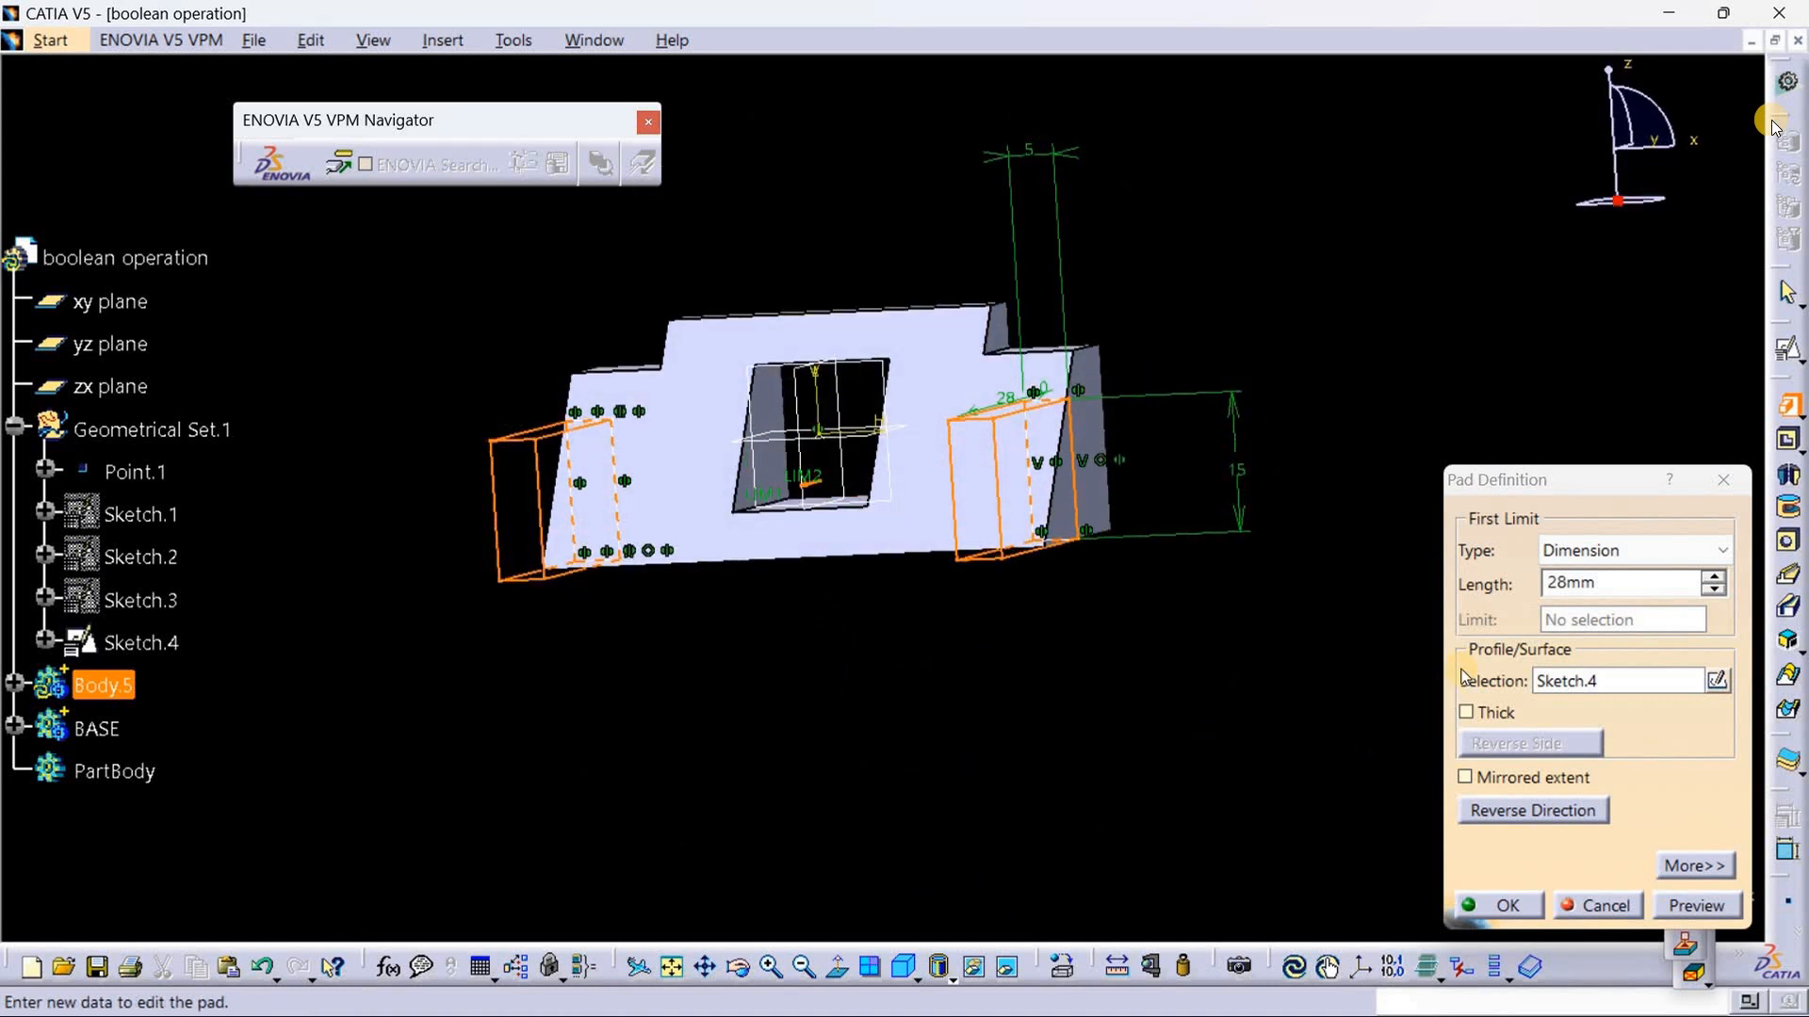
click(1510, 908)
middle_drag(1147, 804, 1111, 821)
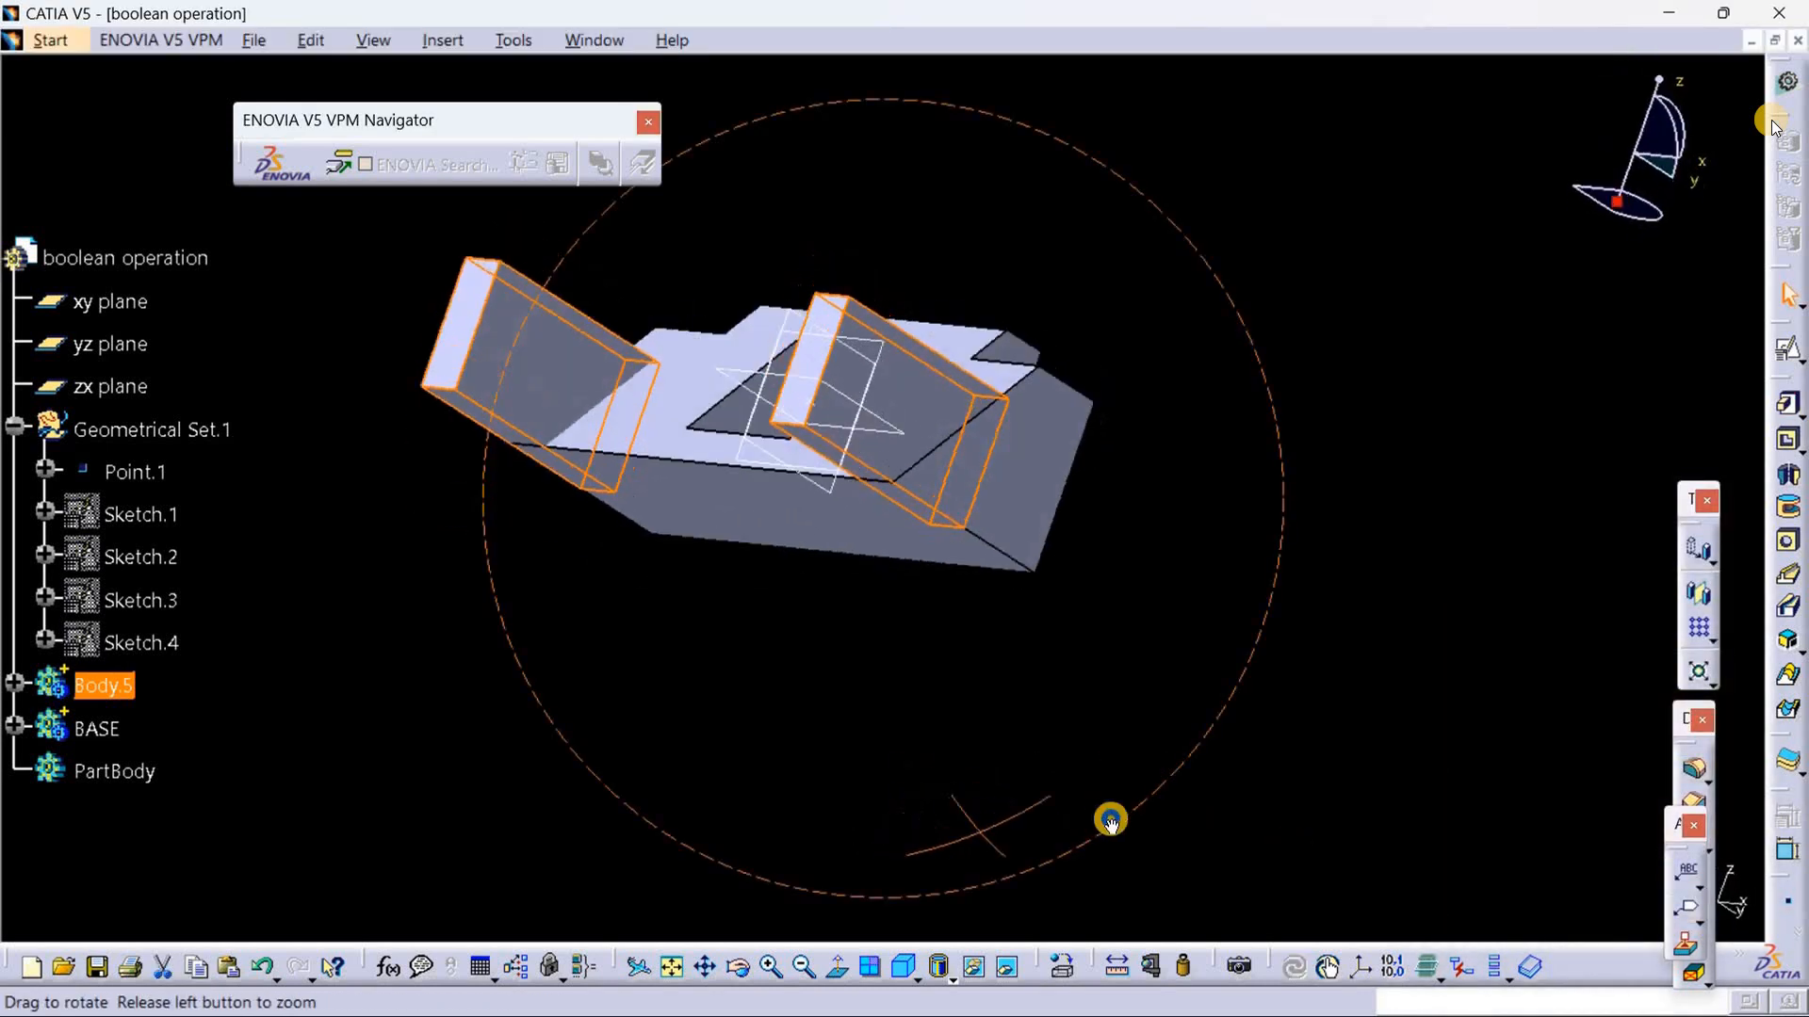
double_click(929, 489)
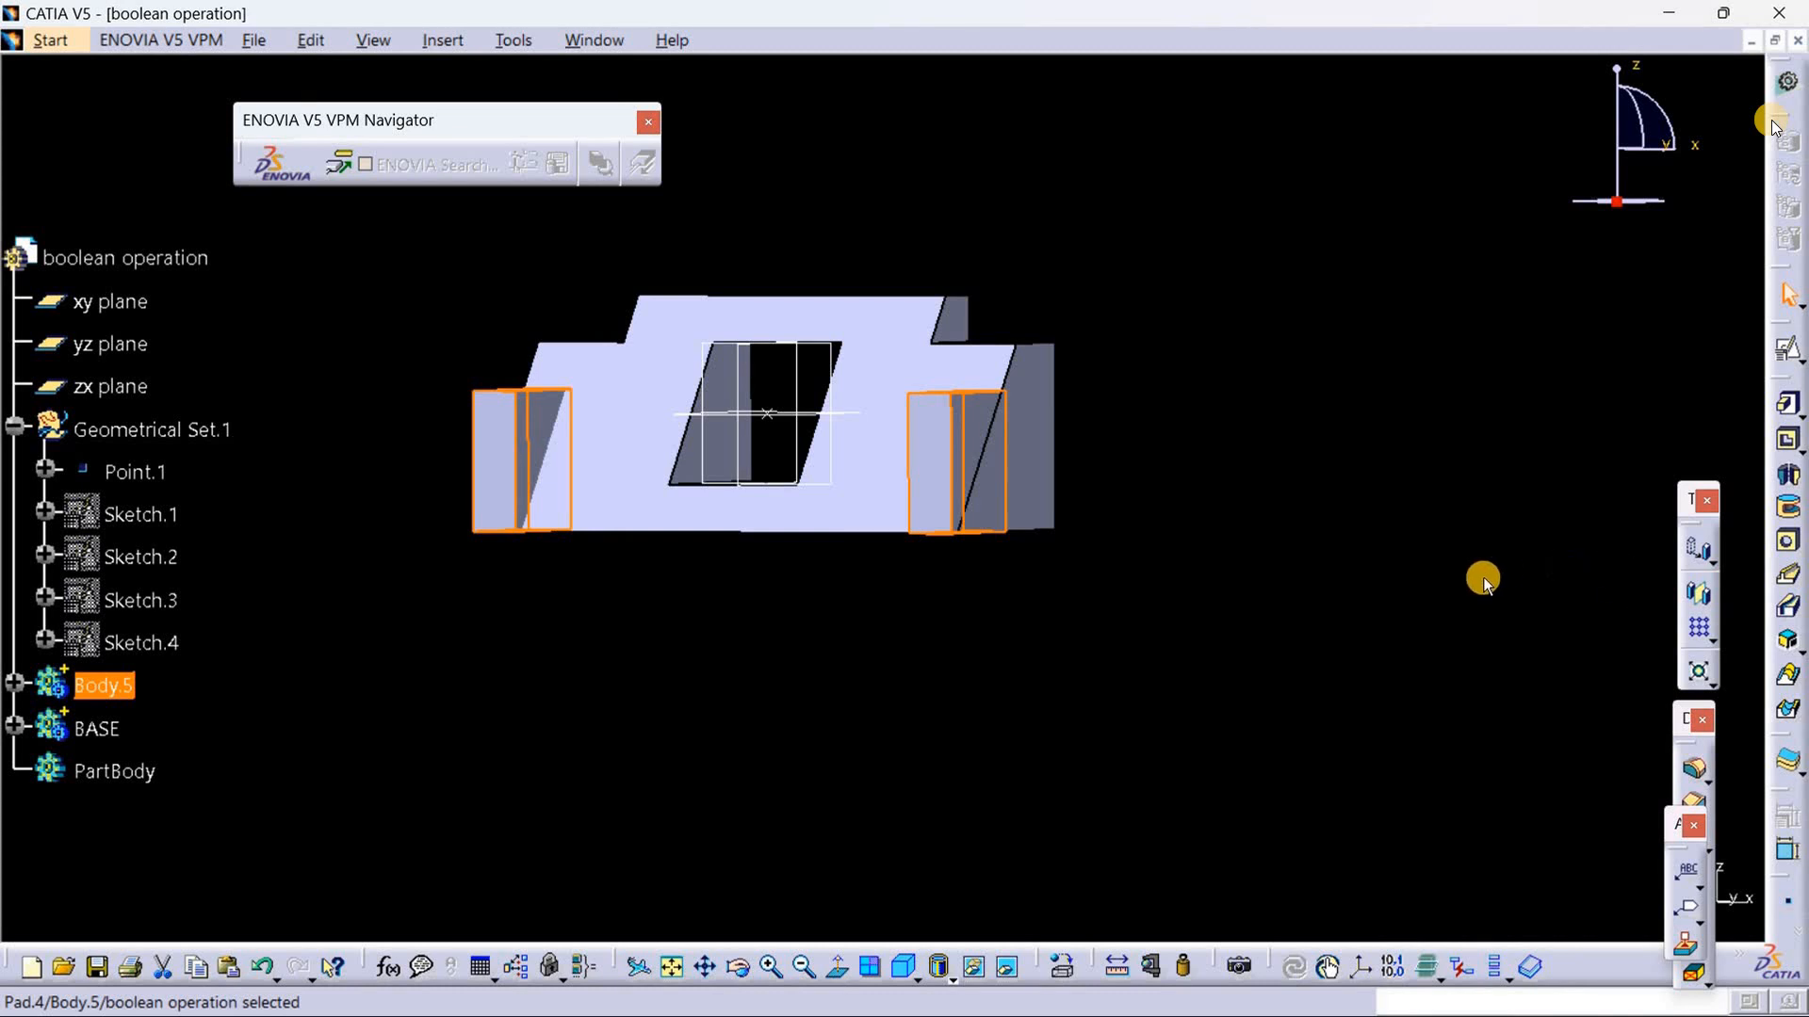
click(1342, 646)
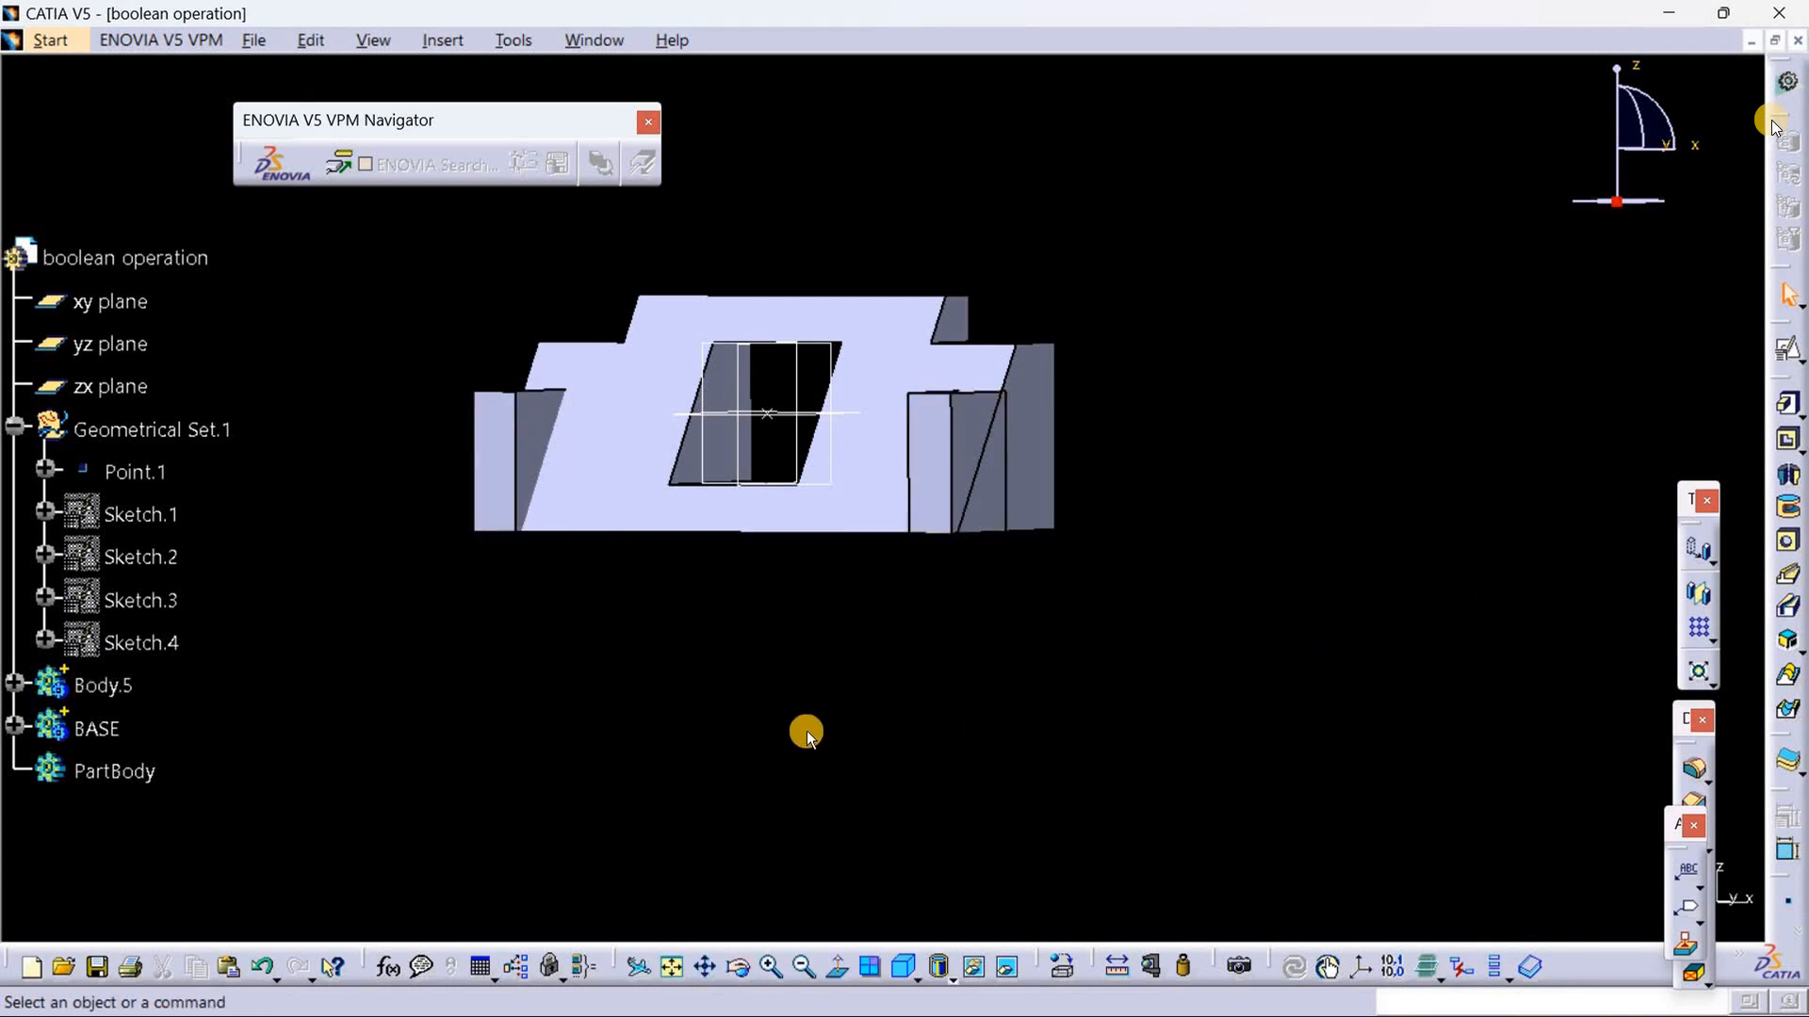
Step: Define the BASE body as the in-work object
middle_drag(865, 661, 947, 572)
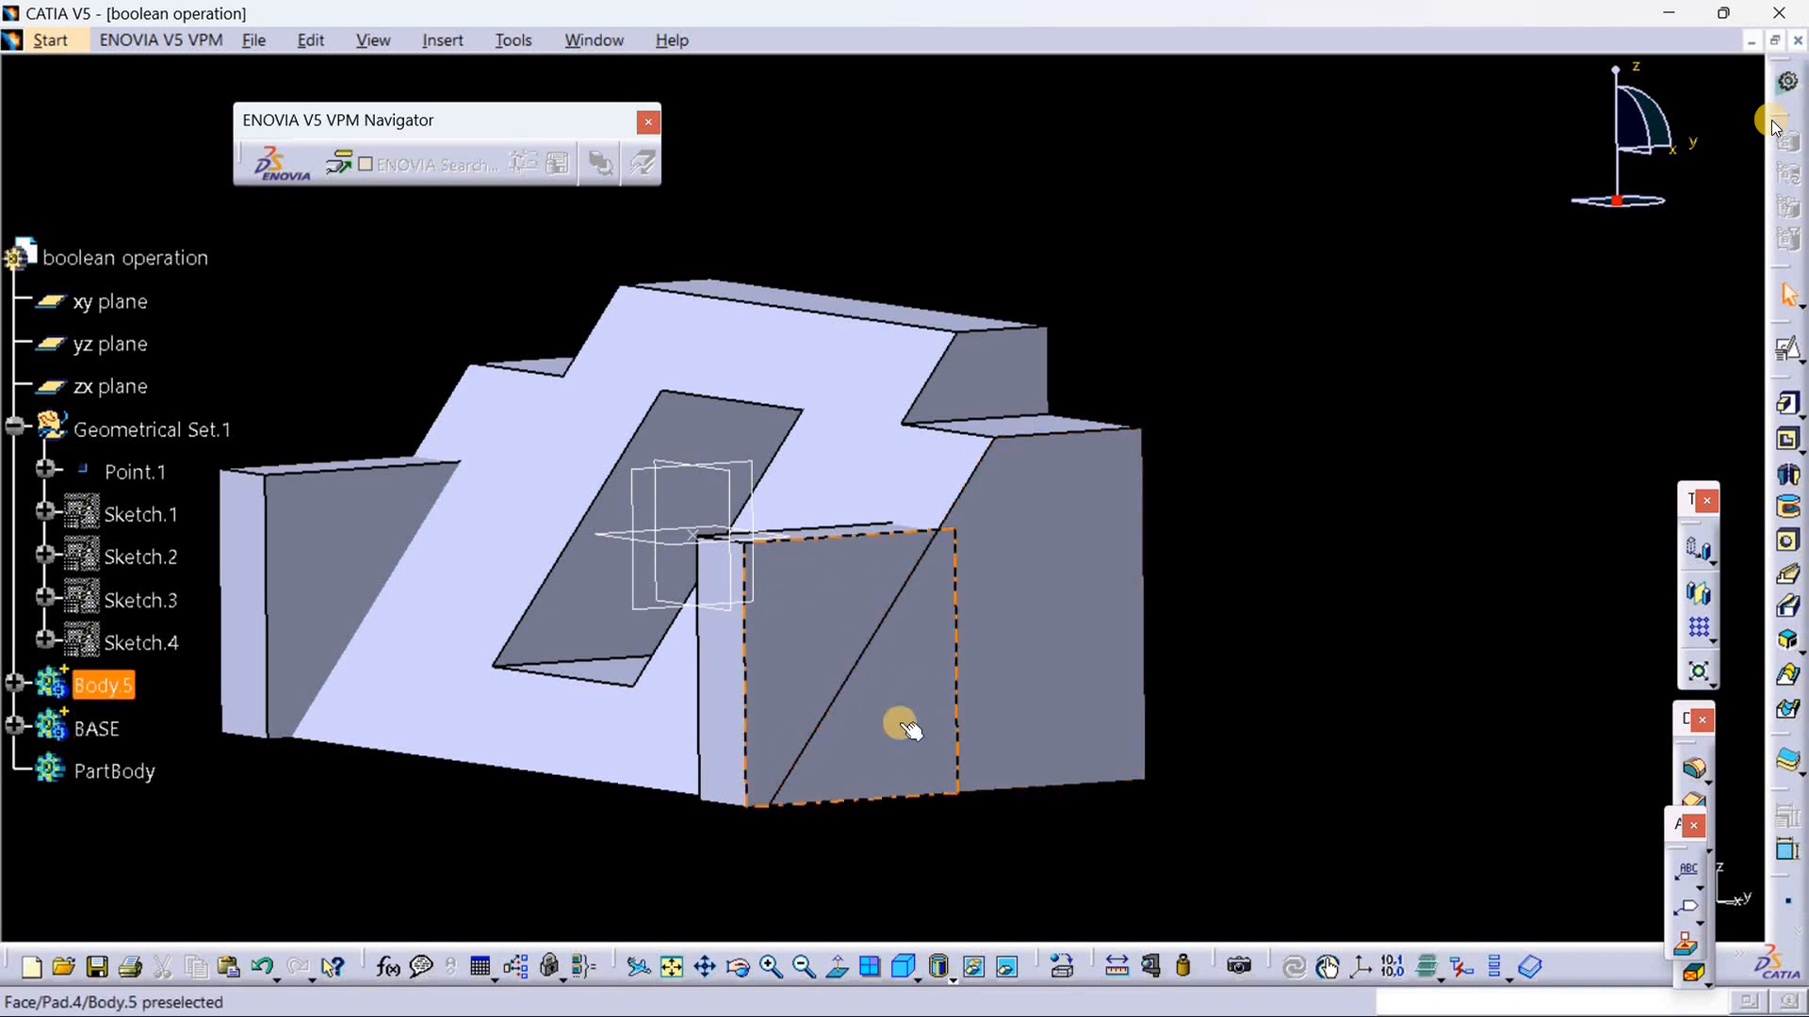
middle_drag(860, 872, 961, 880)
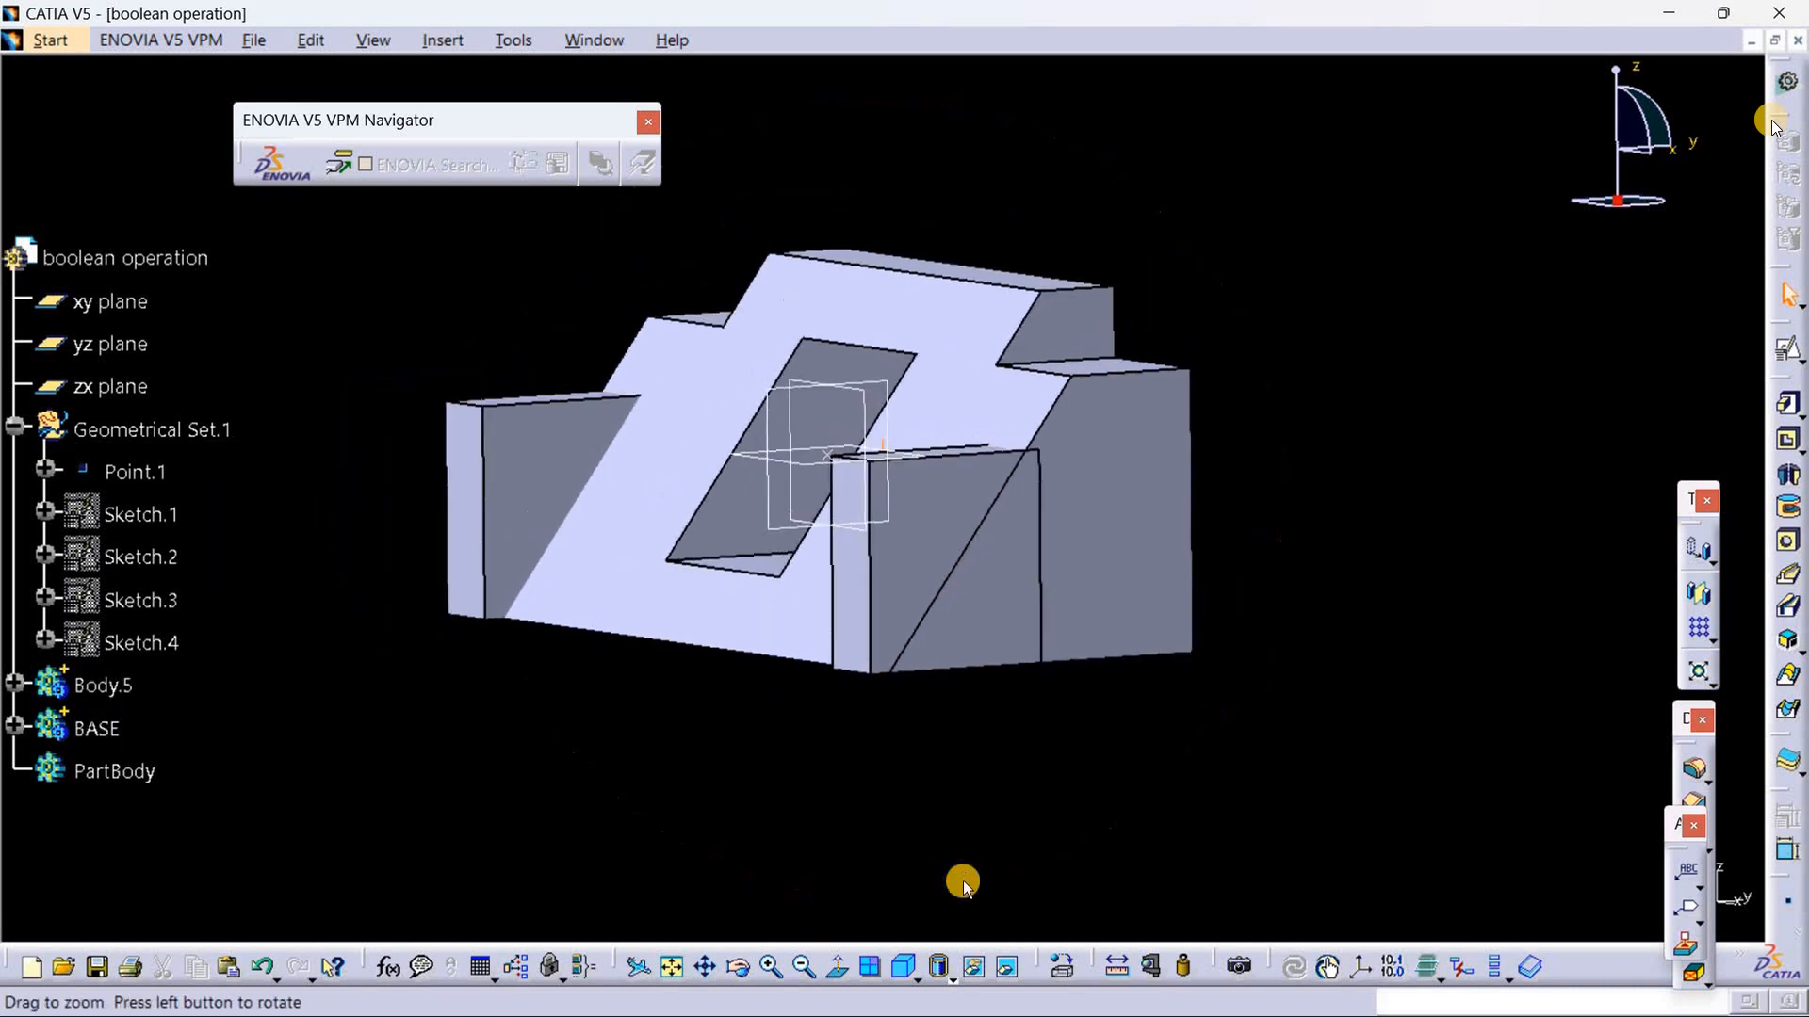
middle_drag(959, 817, 976, 863)
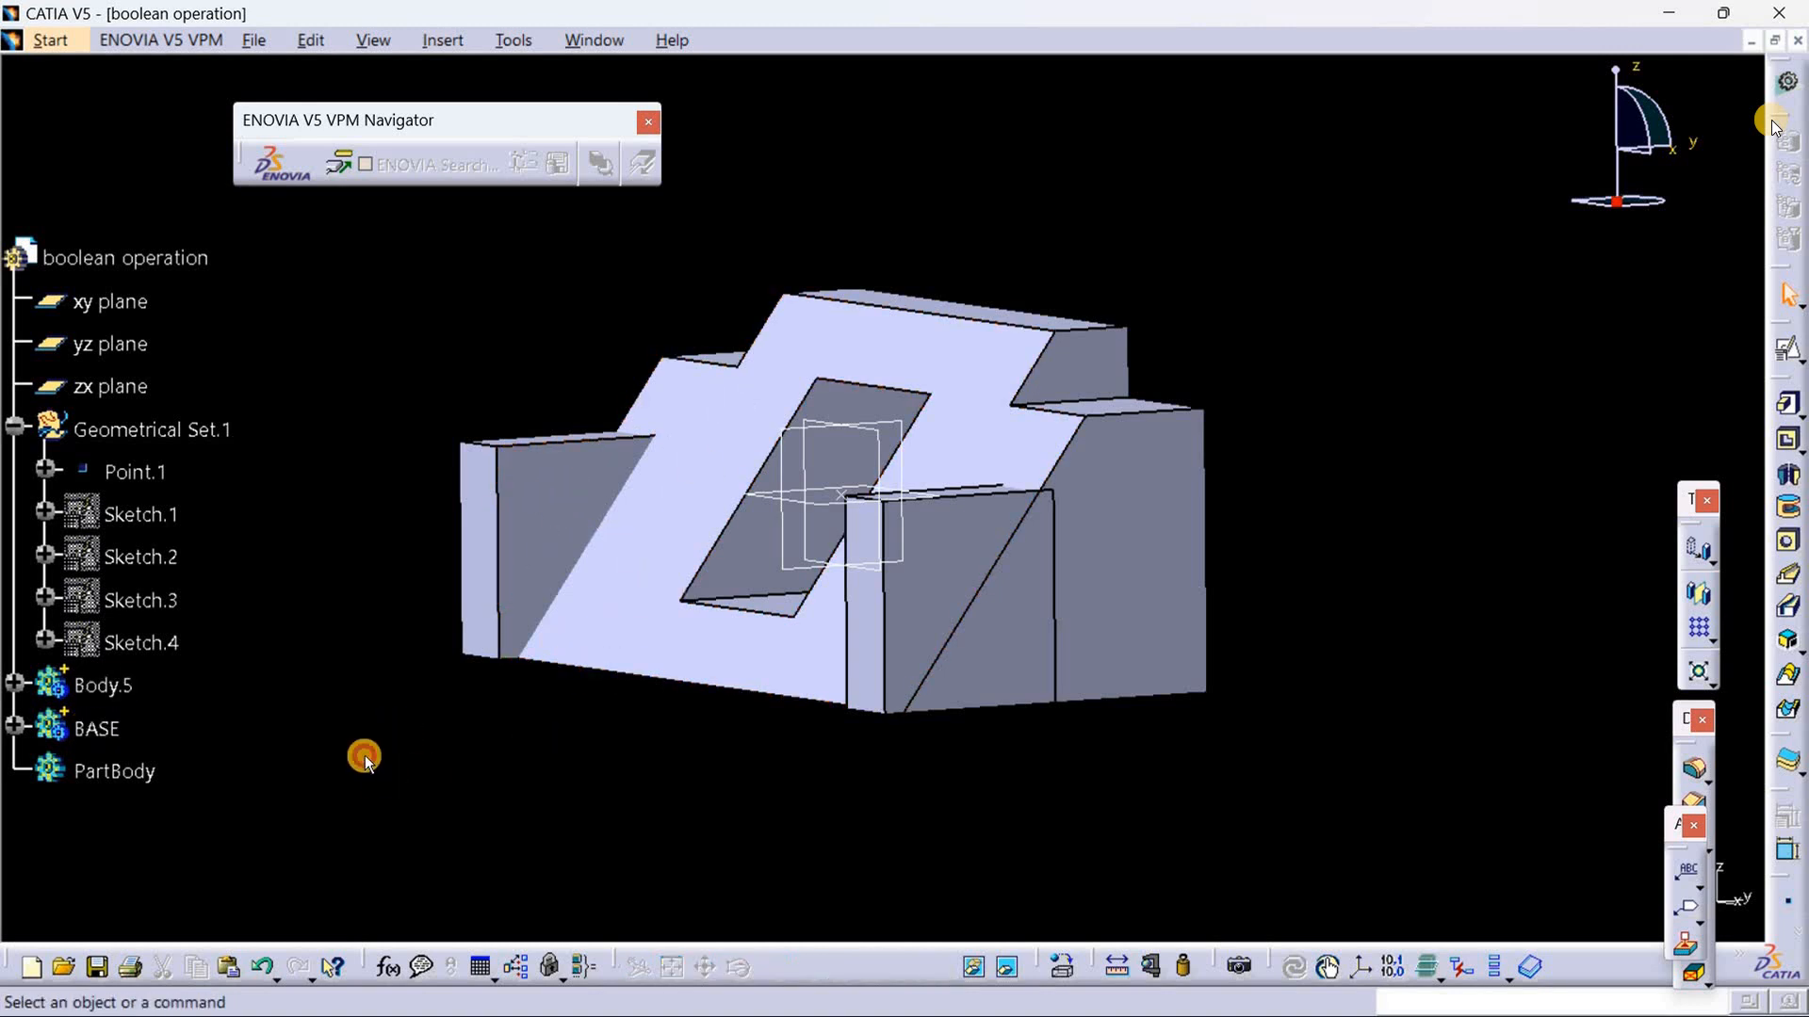
right_click(99, 730)
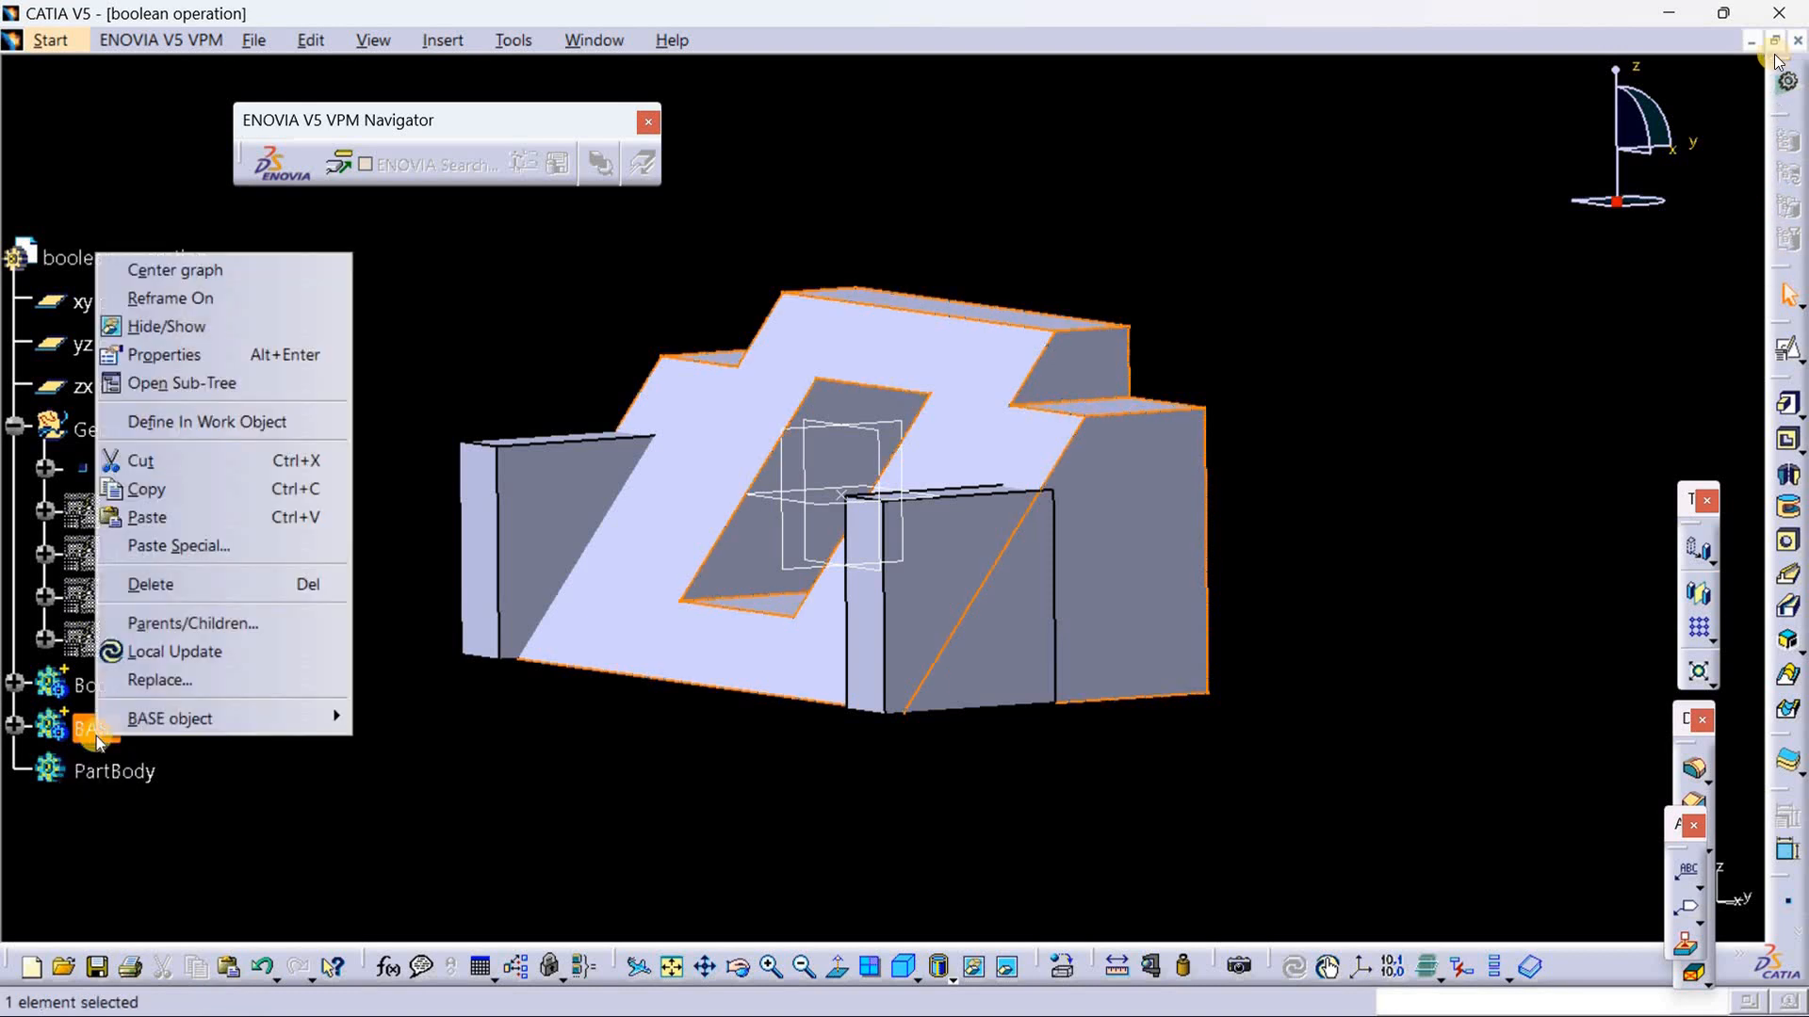
click(268, 424)
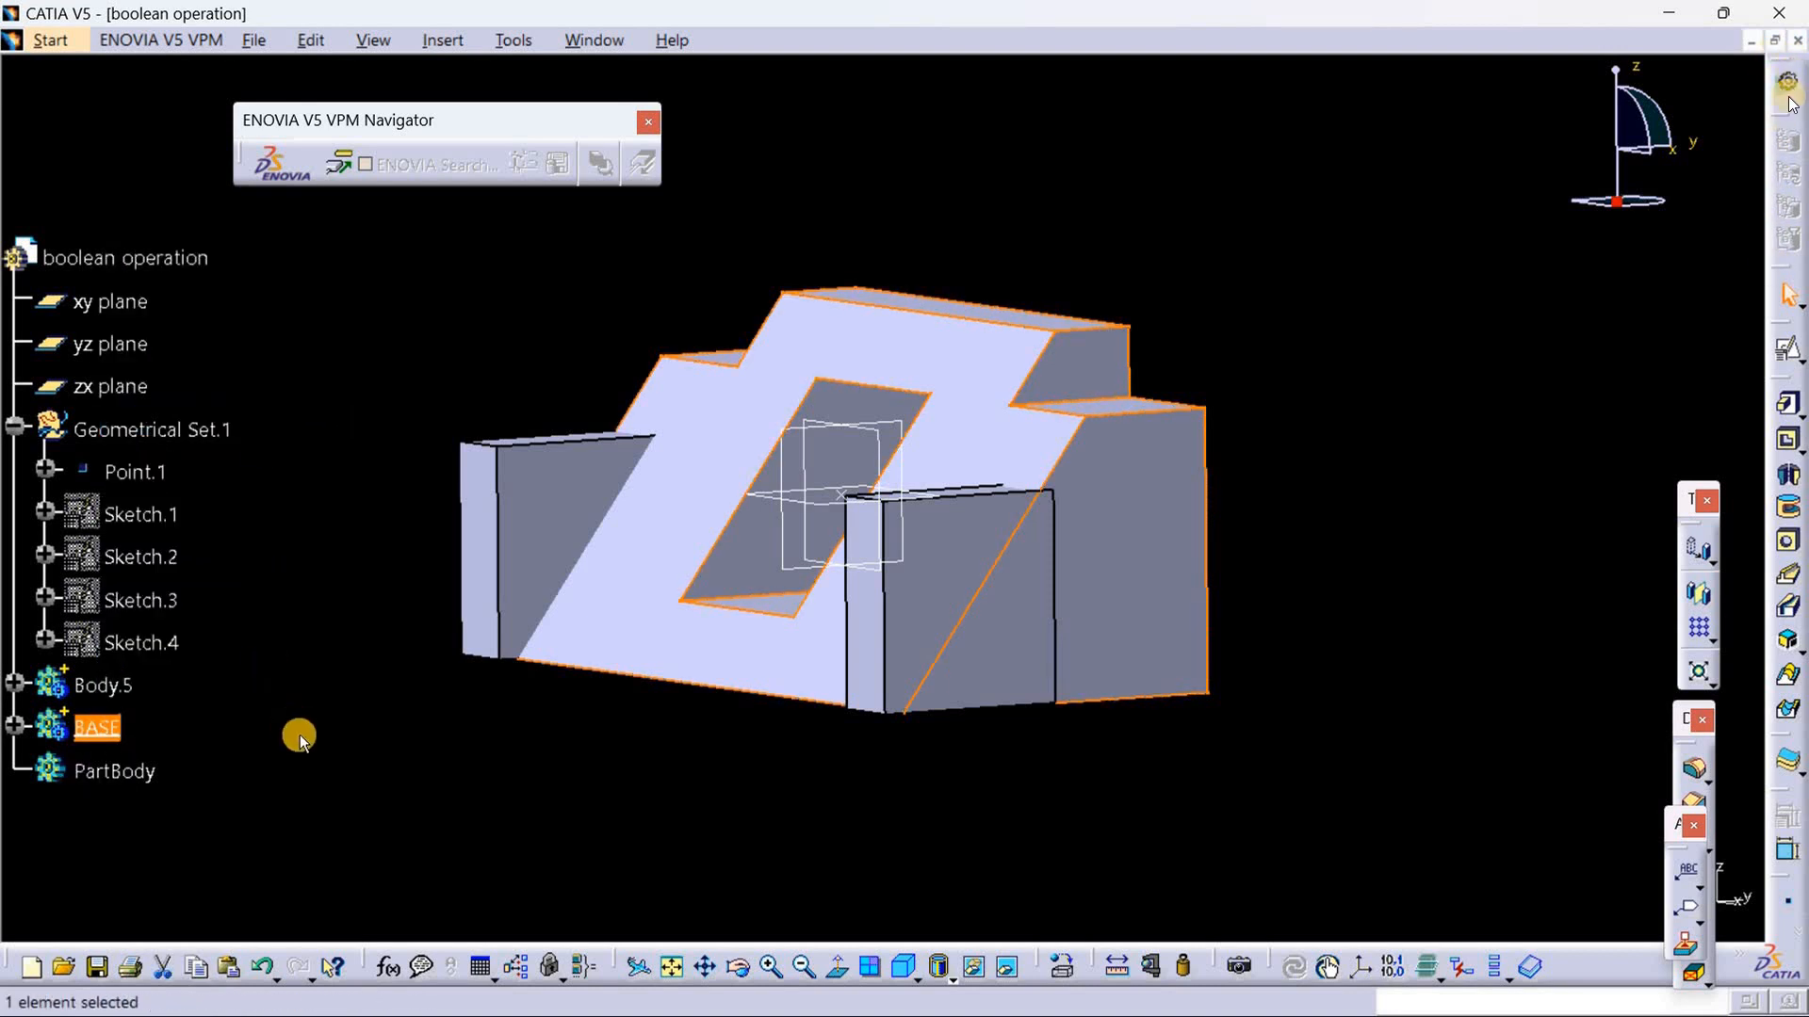
click(299, 735)
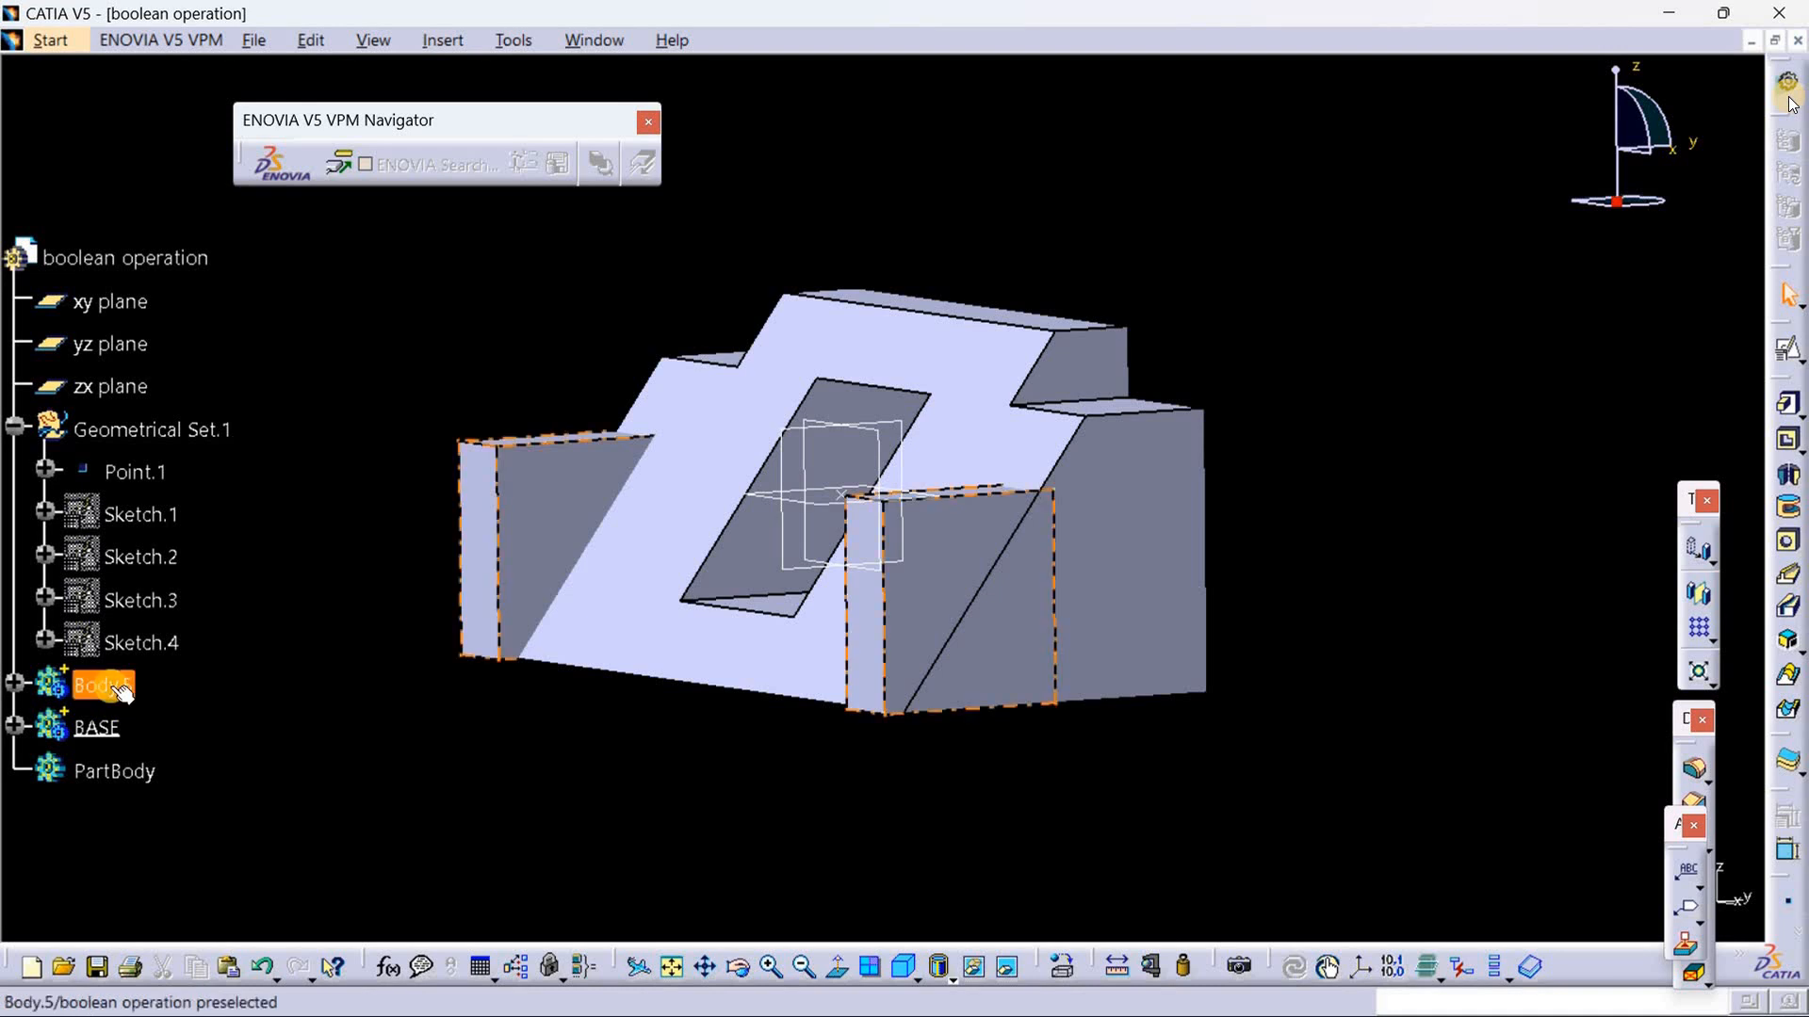
Step: Add Body.5 with the two corner pads to the BASE body using the Boolean Add operation
right_click(111, 687)
mouse_move(262, 671)
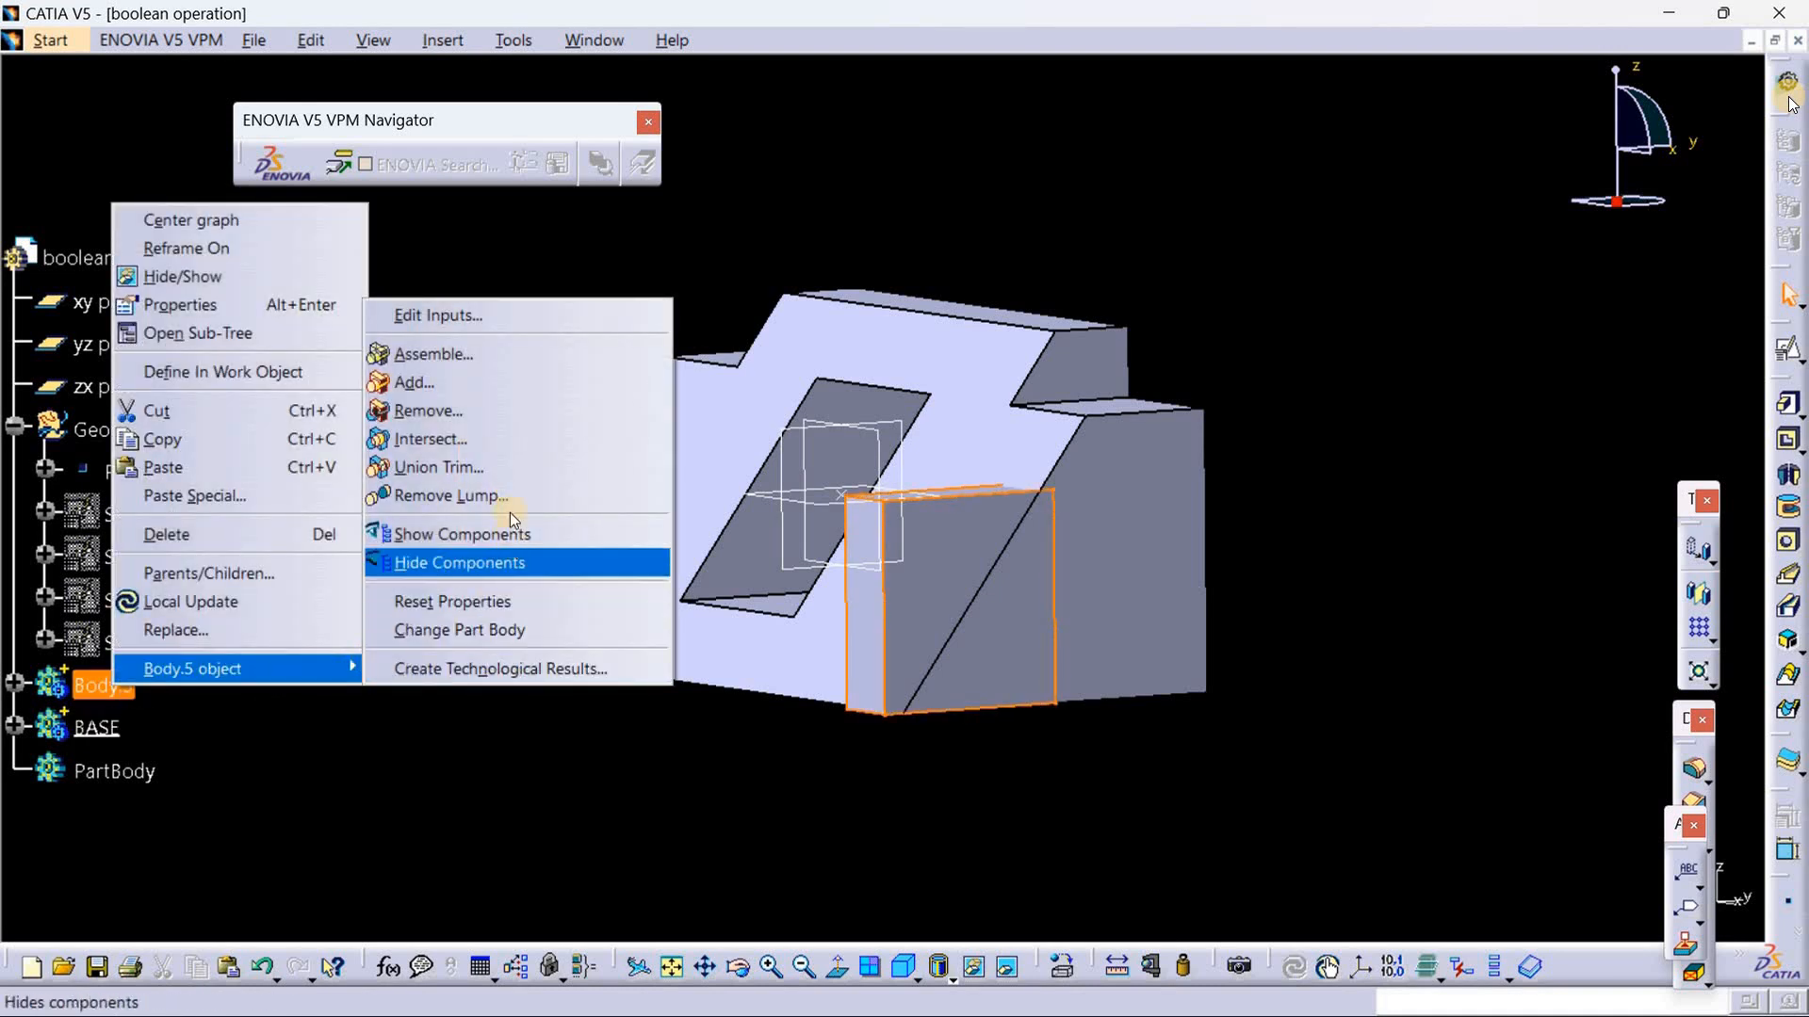
click(480, 376)
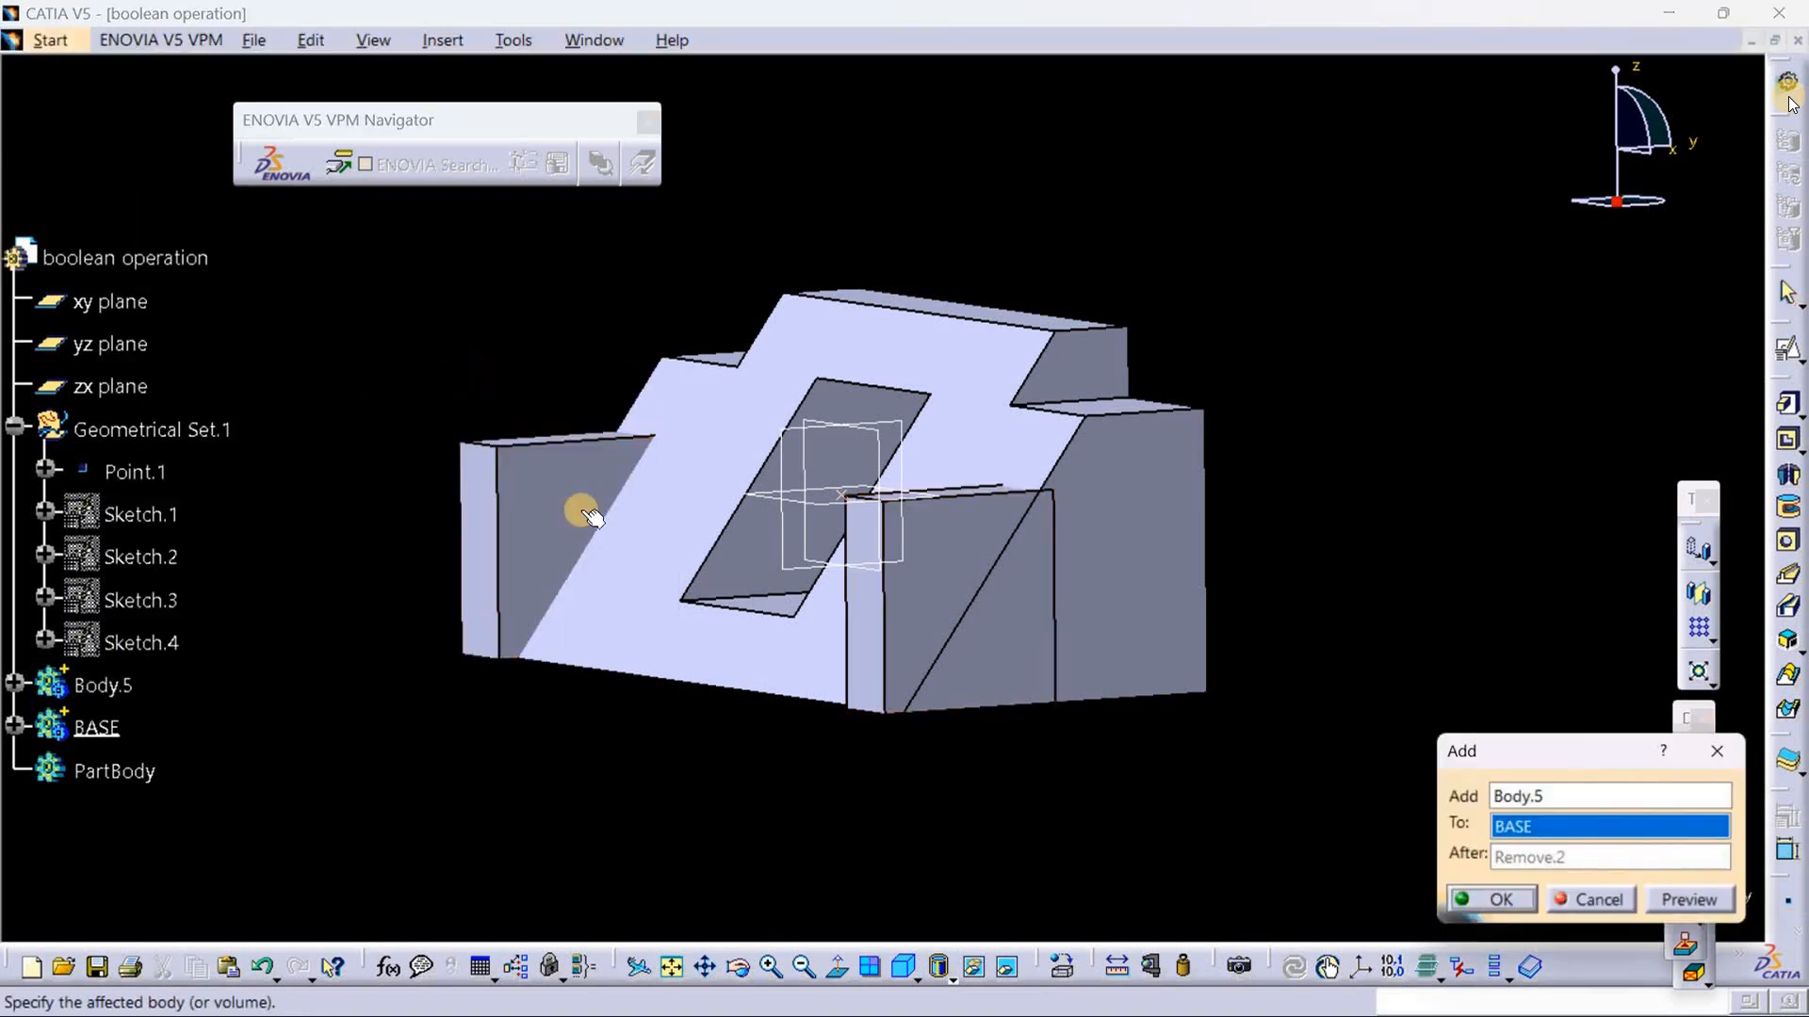
click(1519, 897)
middle_drag(882, 846, 836, 809)
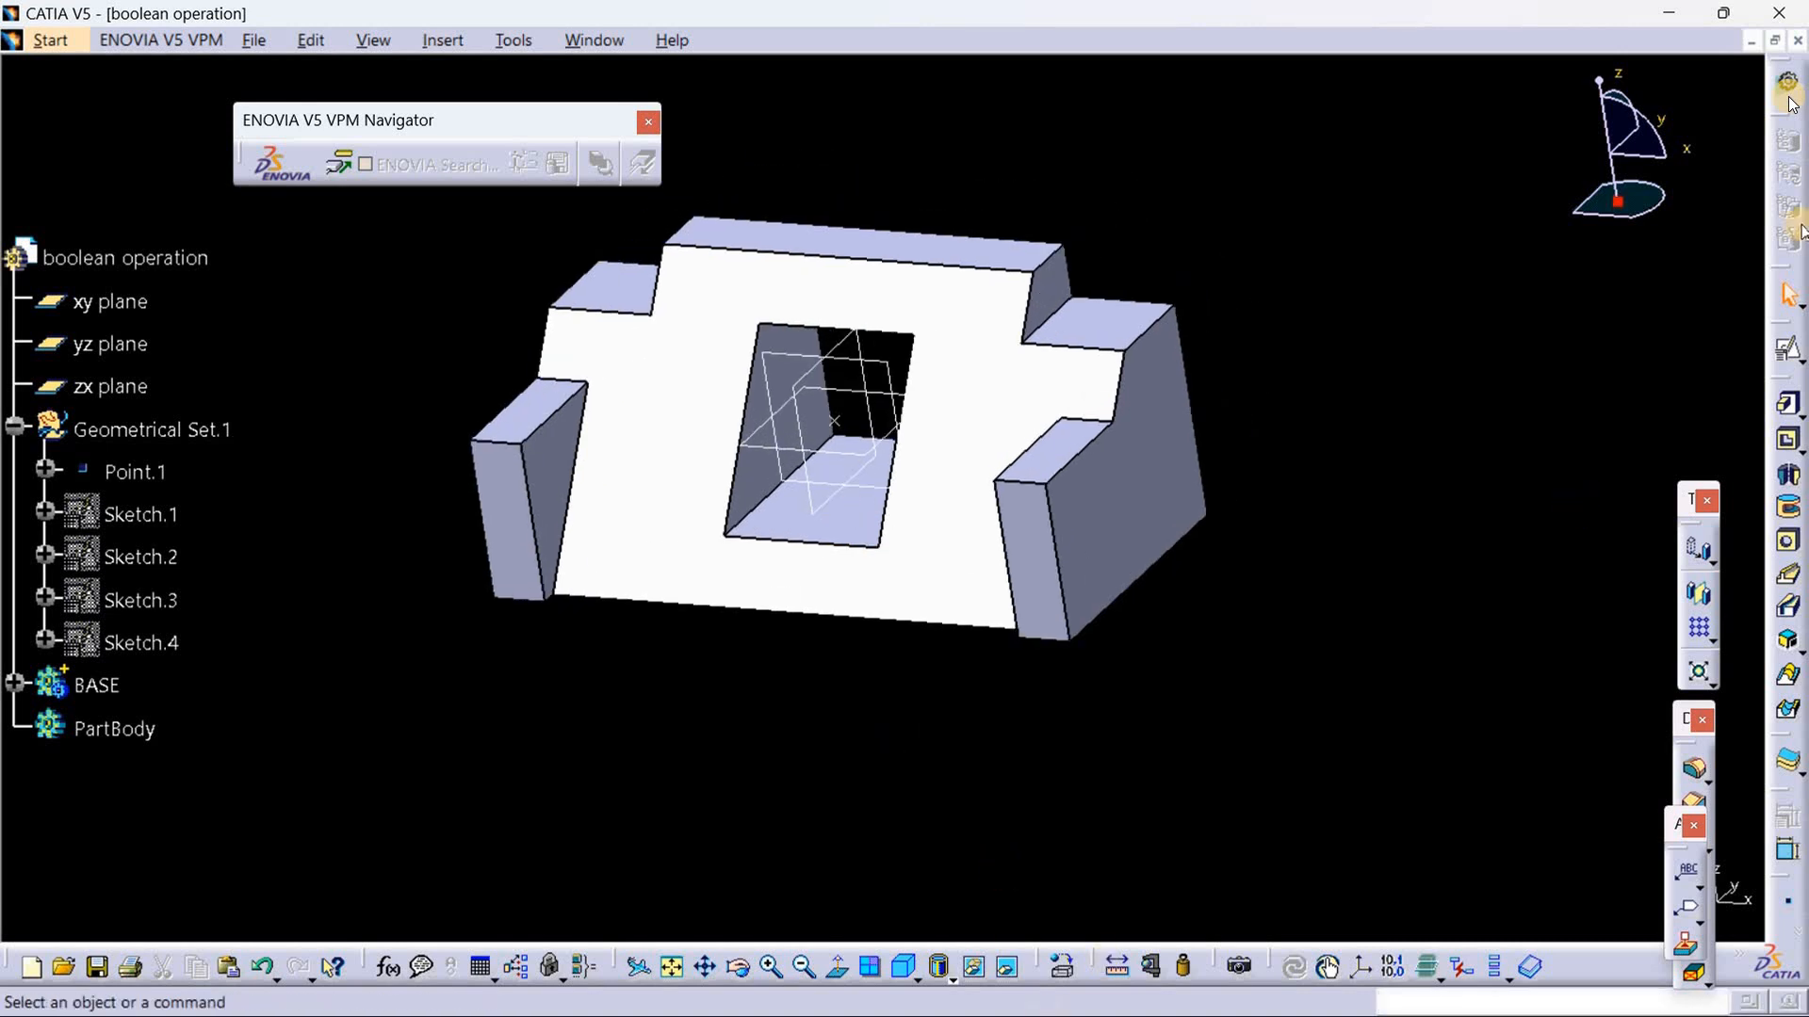
Step: Switch to the boolean 1.jpg drawing, compare its isometric and side views with the modelled block, and return to CATIA
click(1673, 13)
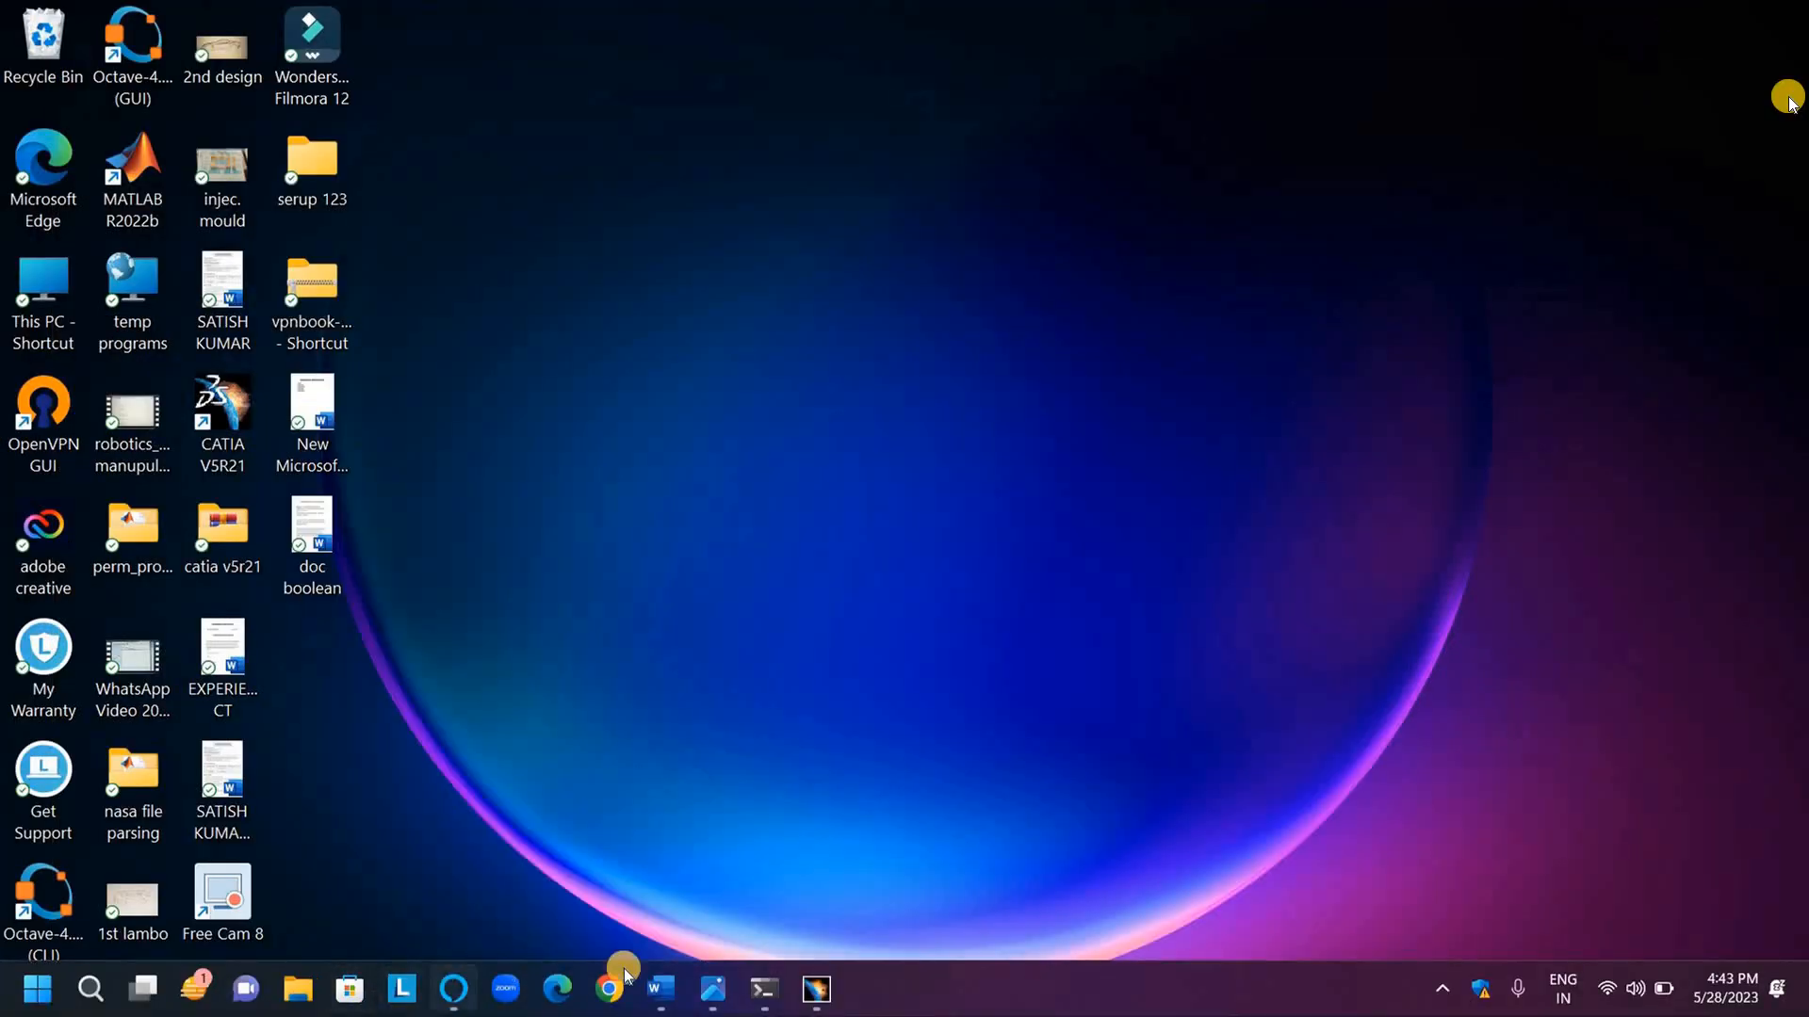
click(763, 998)
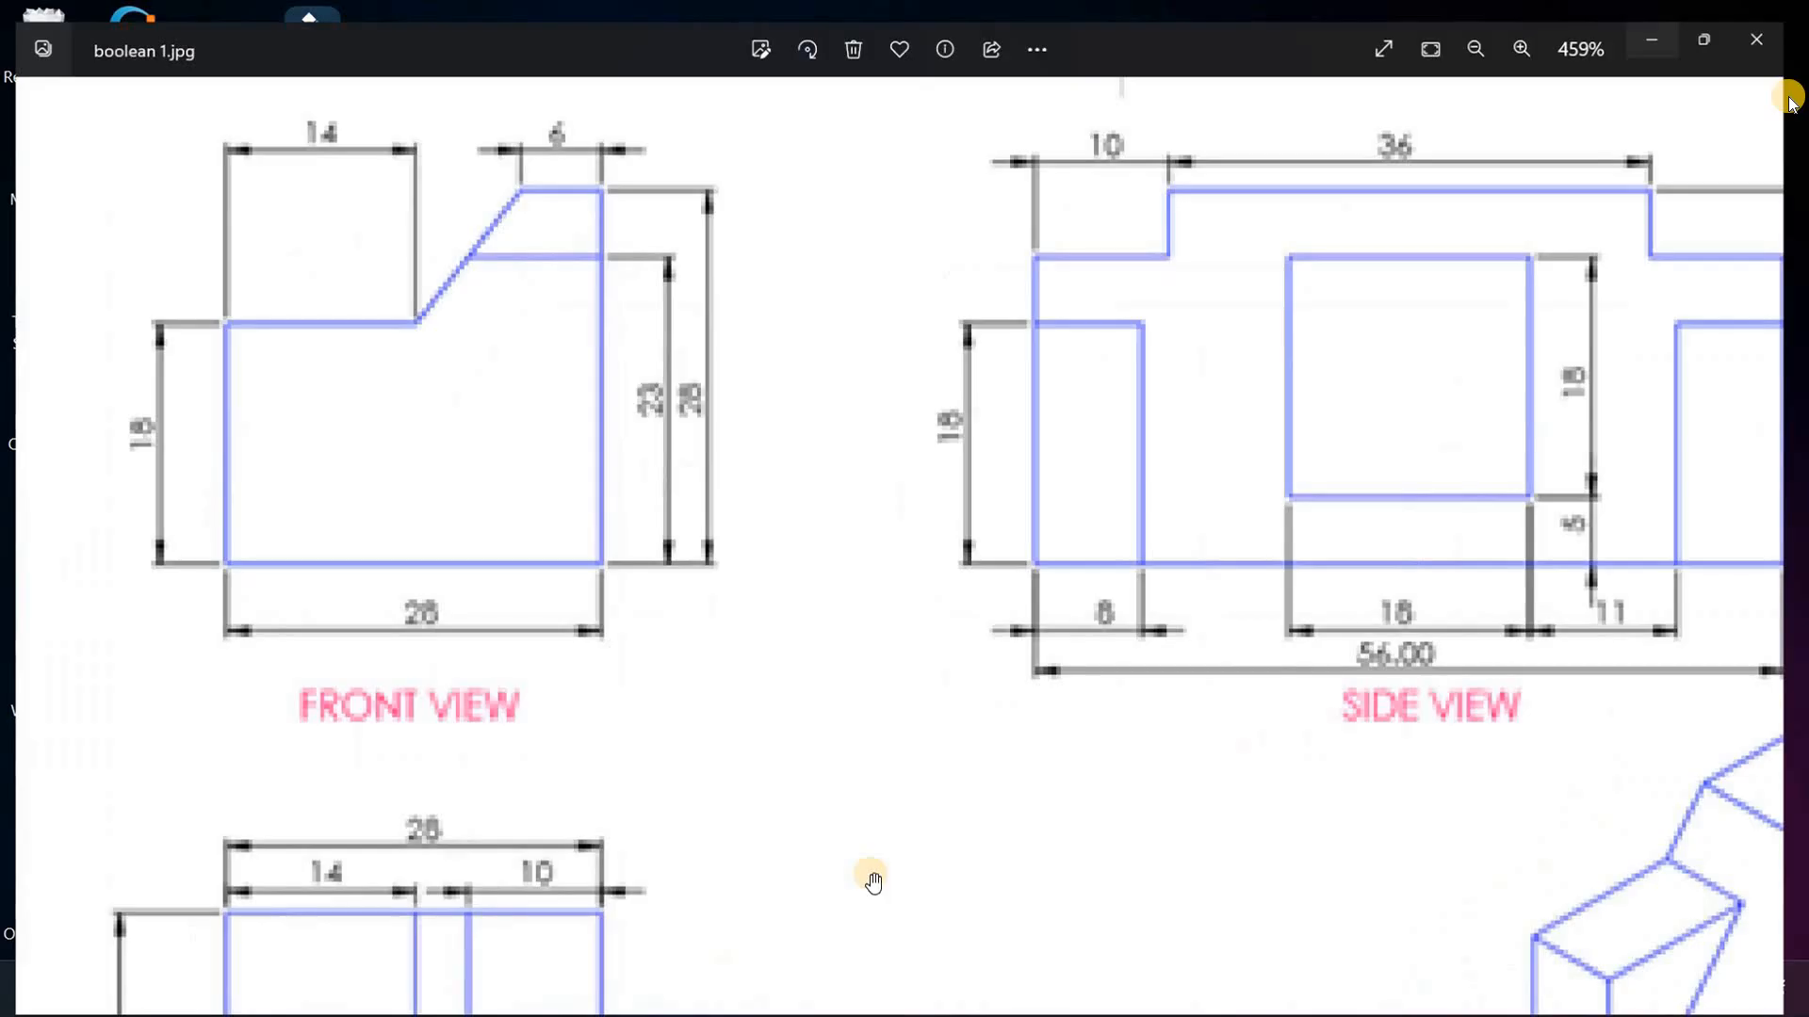
scroll(1205, 525, down, 5)
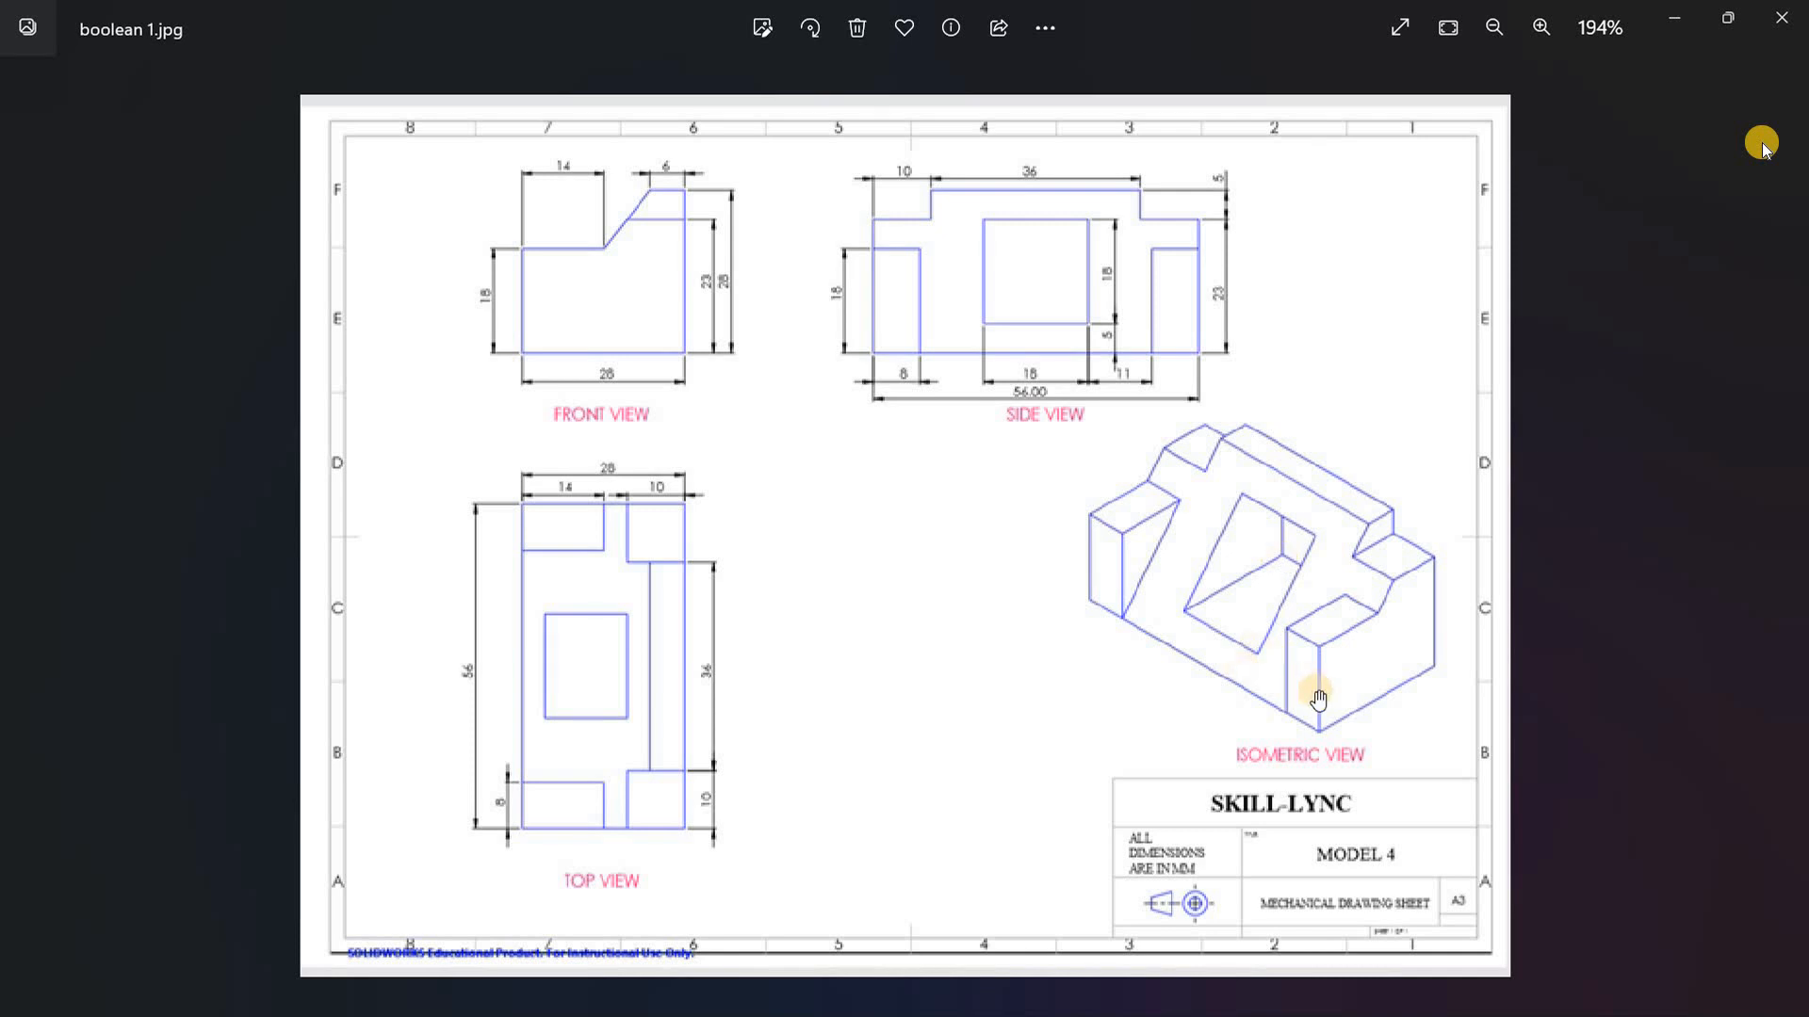
scroll(1083, 697, up, 2)
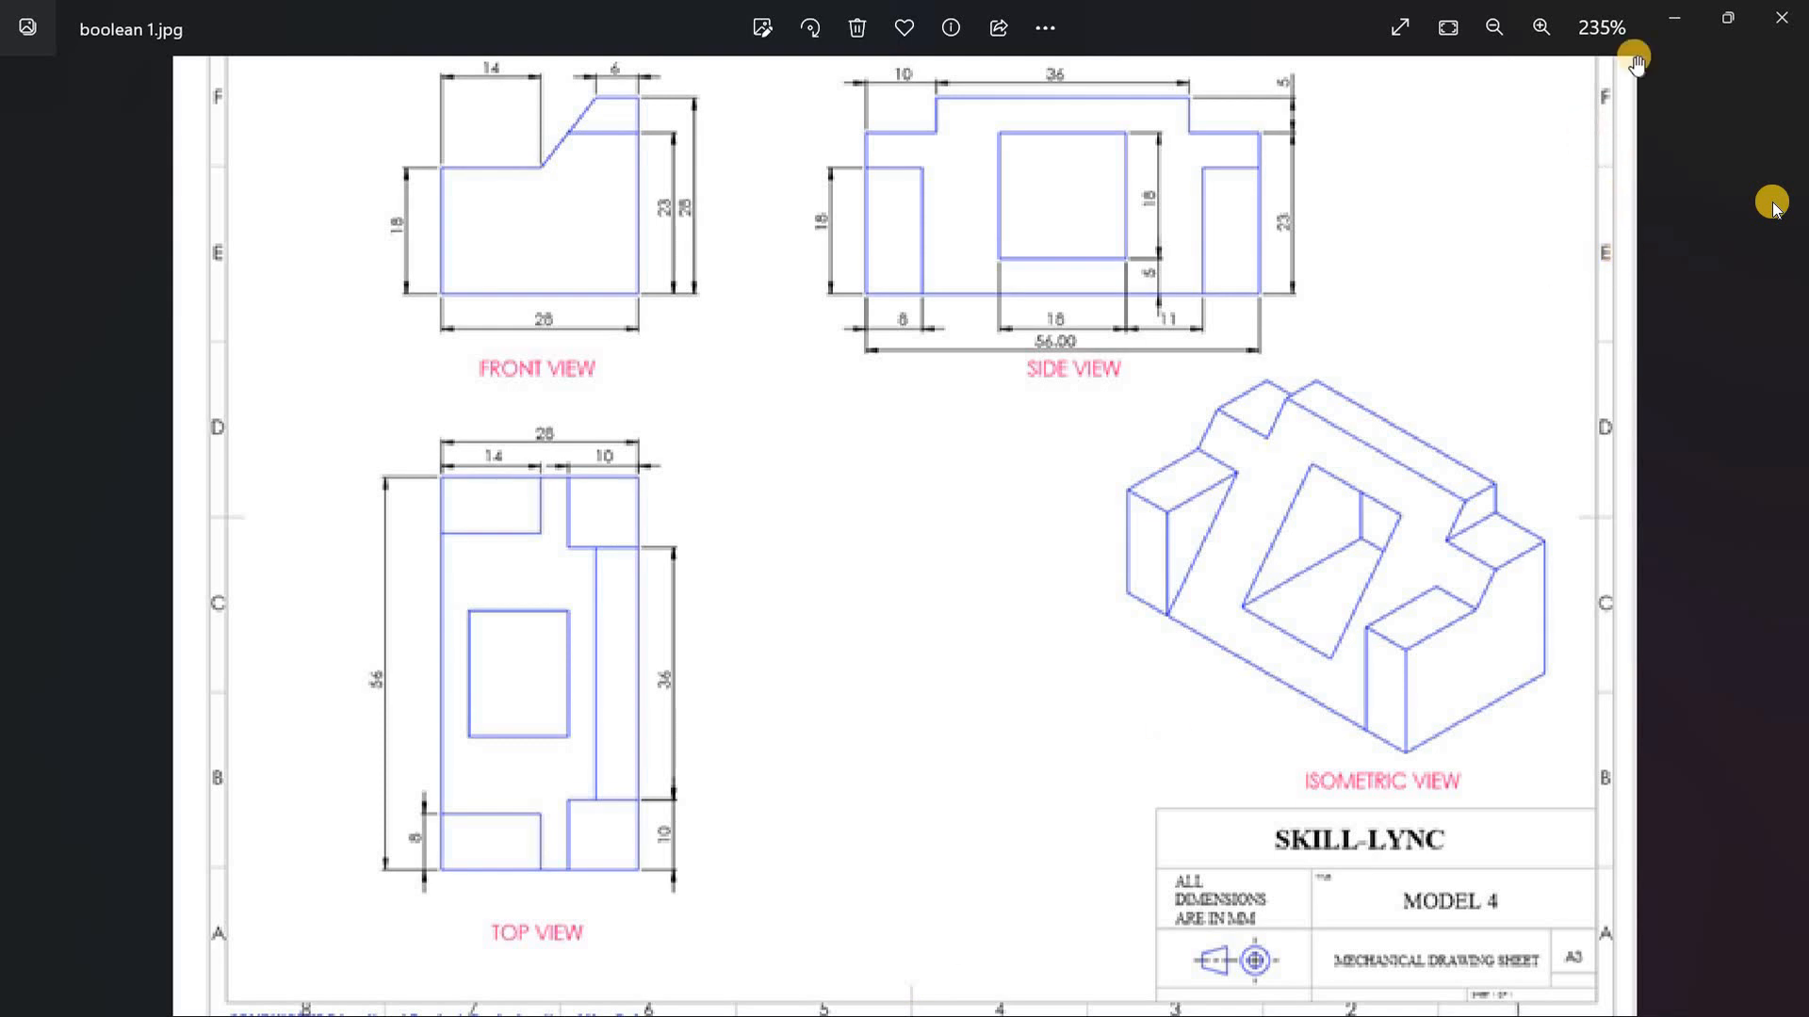
click(1674, 17)
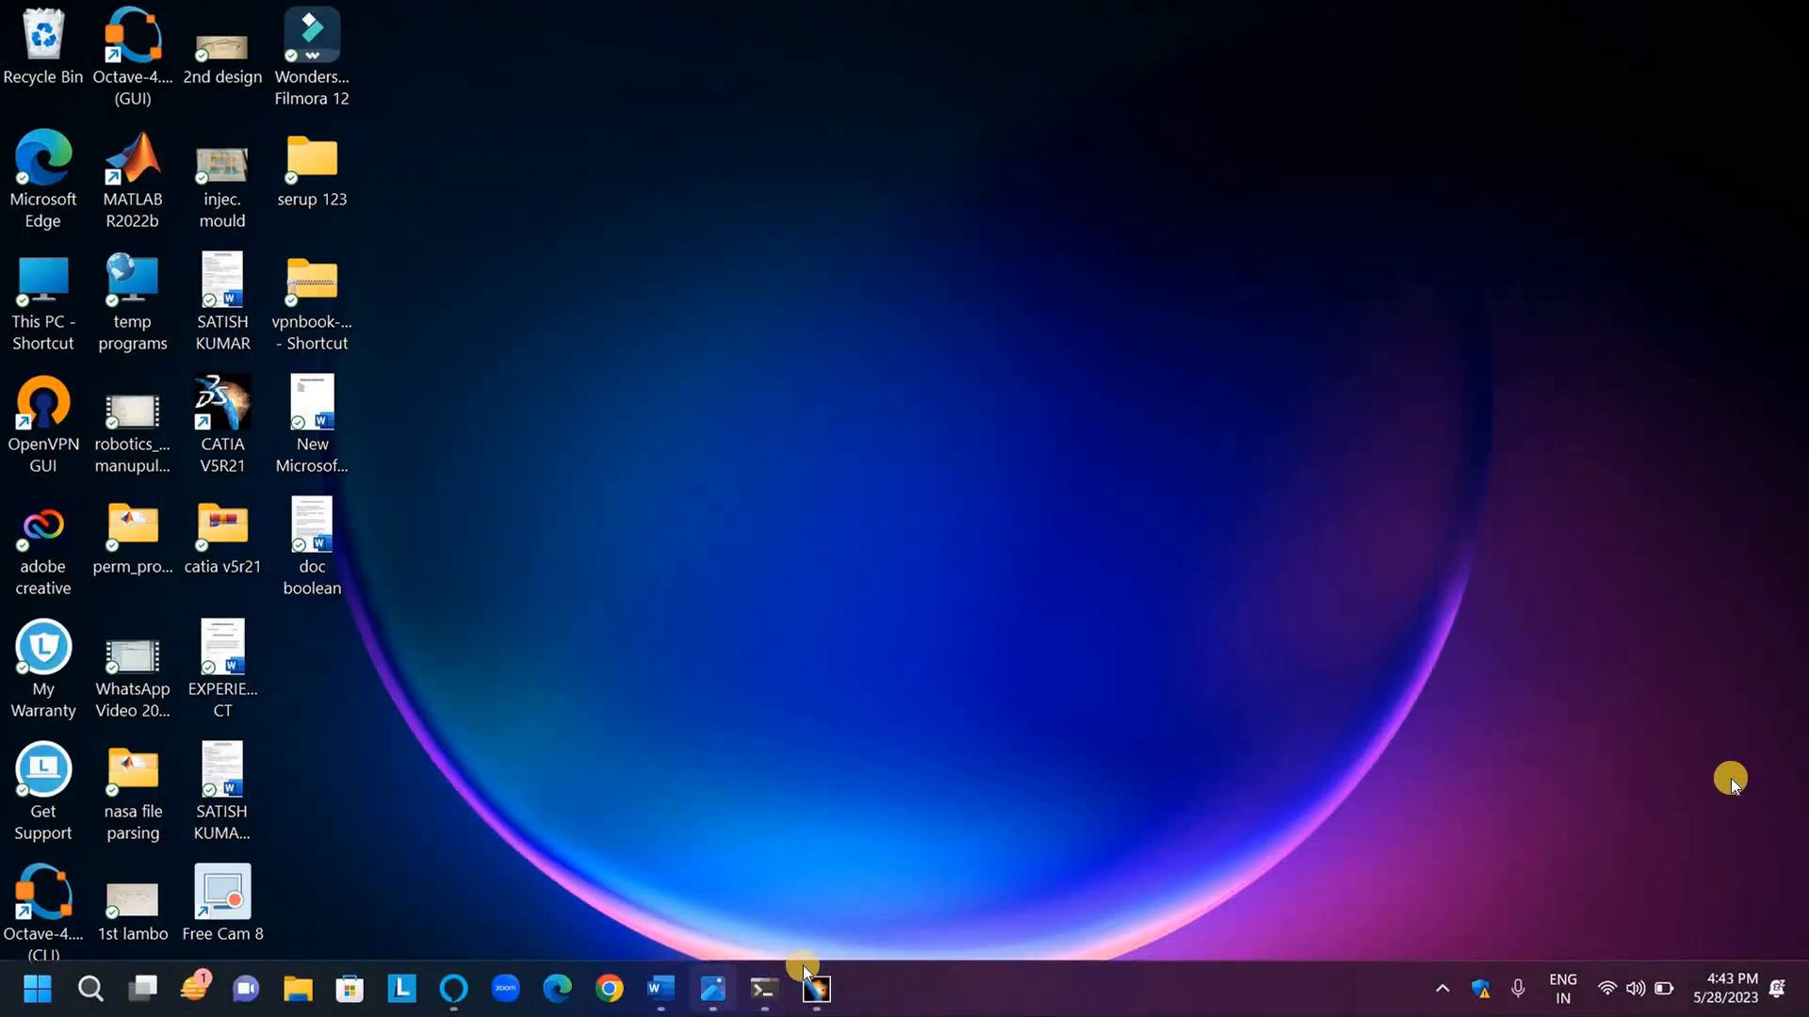
click(813, 992)
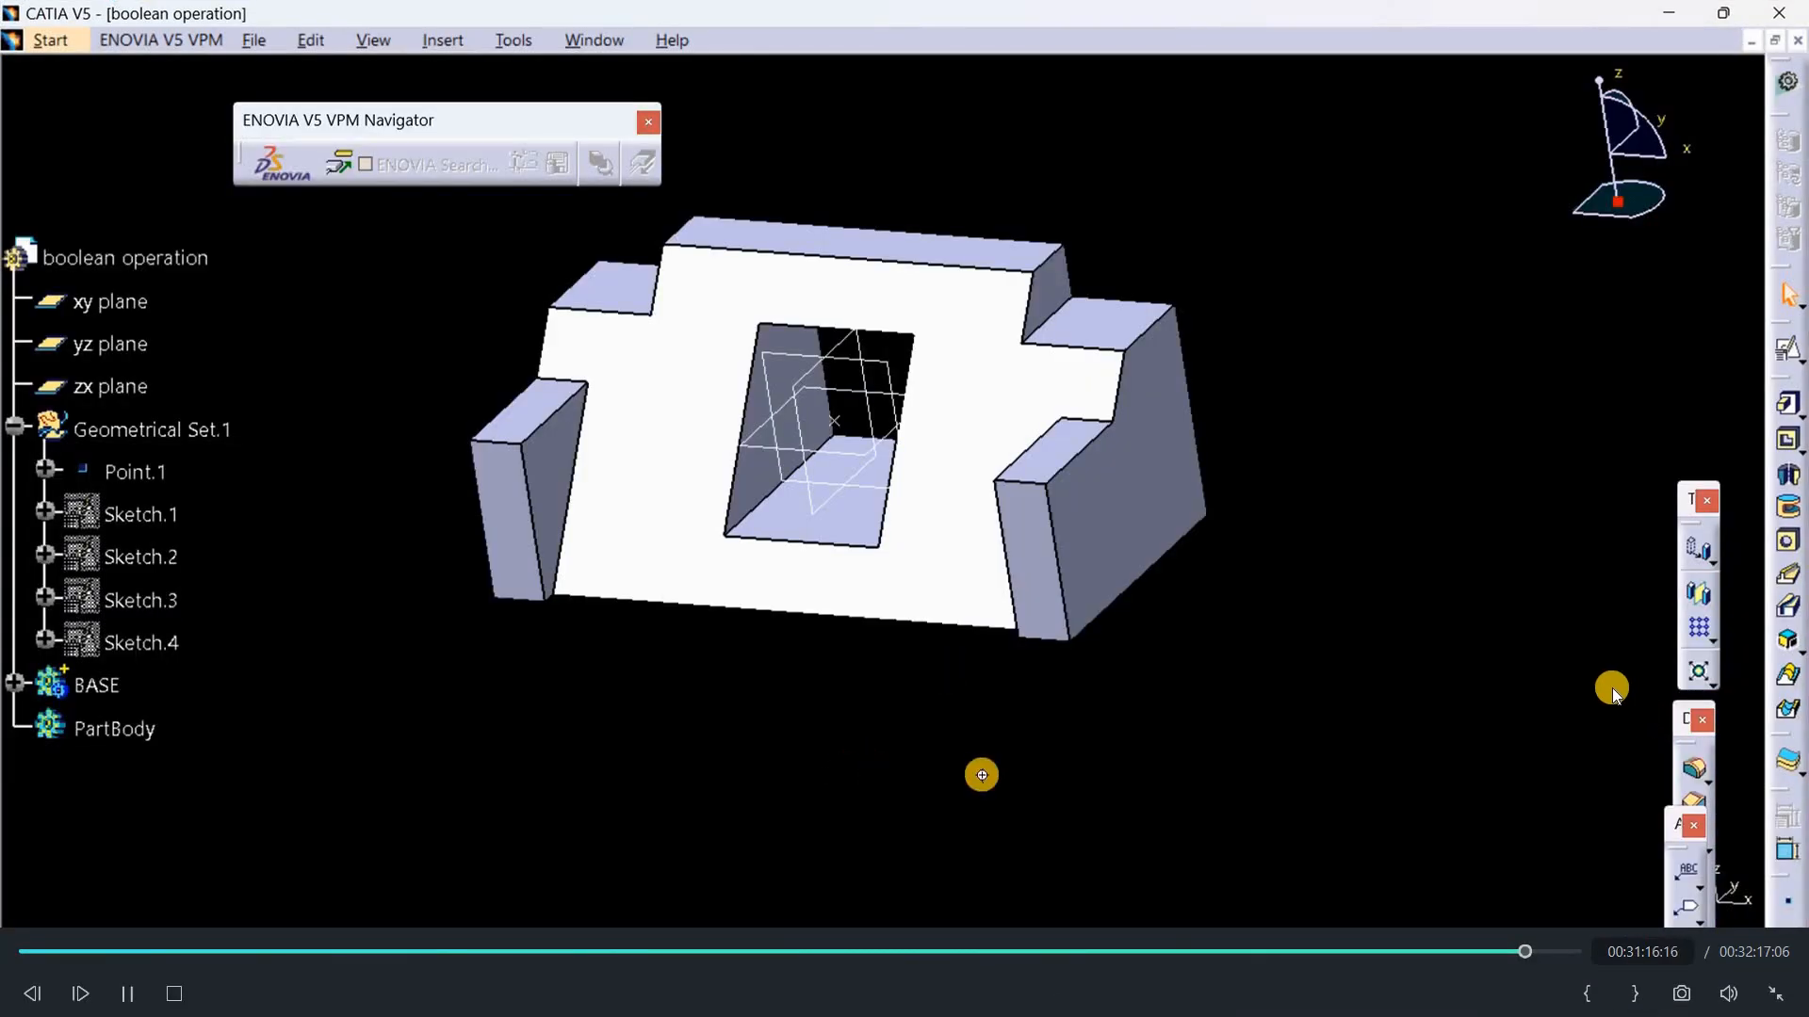